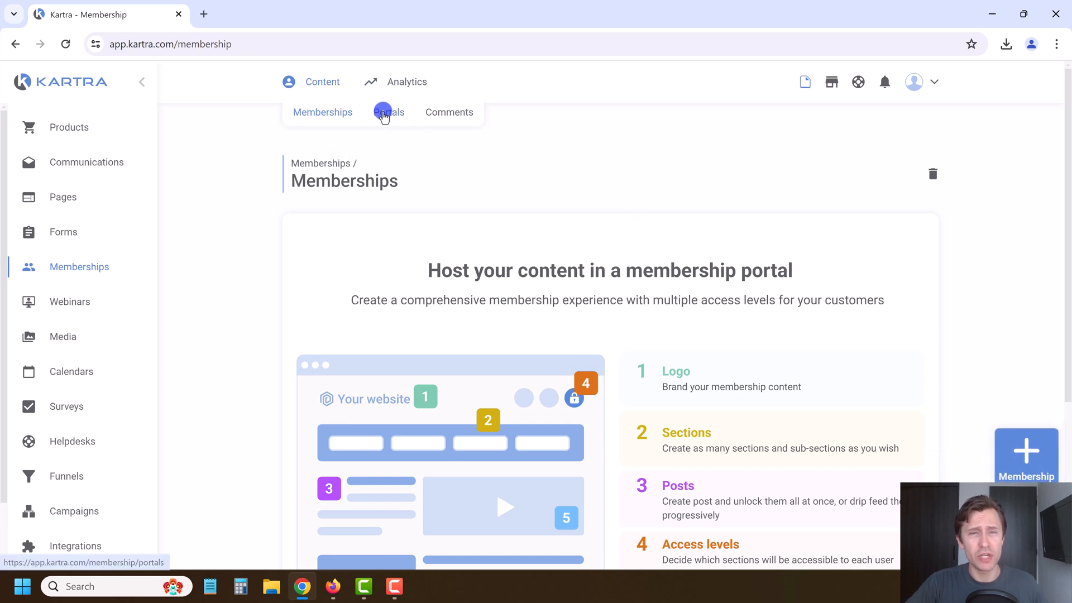
# Step: Delete the ALL COURSES membership portal
pyautogui.click(386, 110)
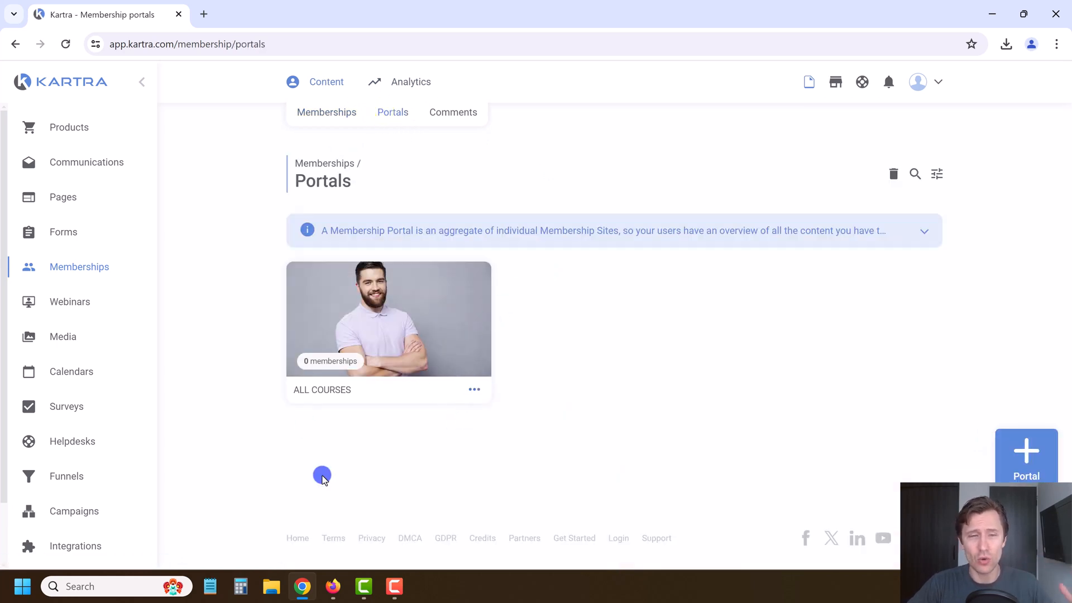
pyautogui.click(469, 391)
pyautogui.click(538, 424)
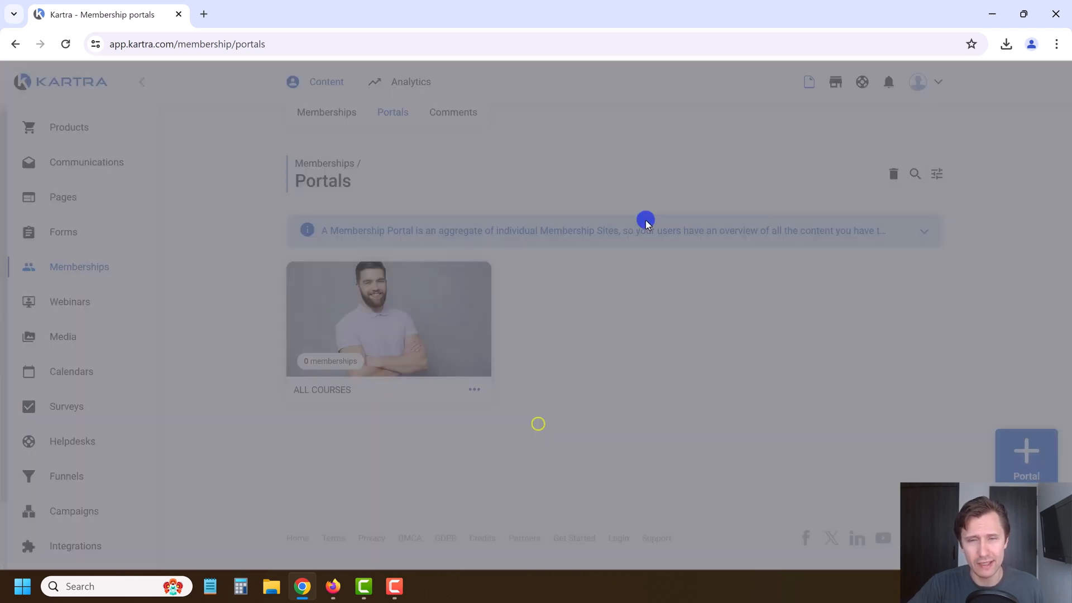
pyautogui.click(758, 117)
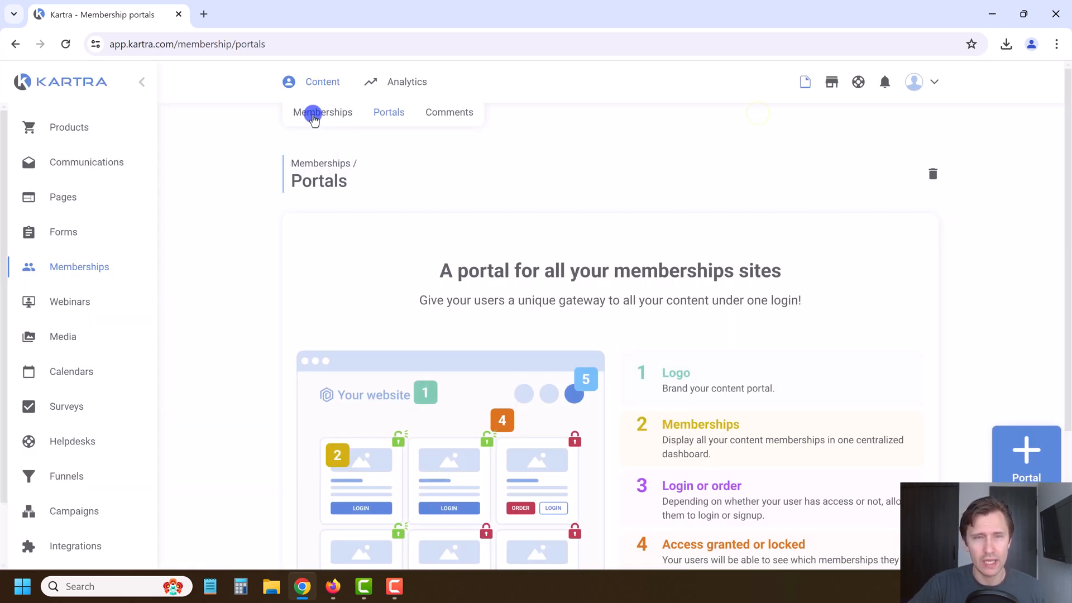
# Step: Create a new membership named 'Google Ads Course'
pyautogui.click(314, 114)
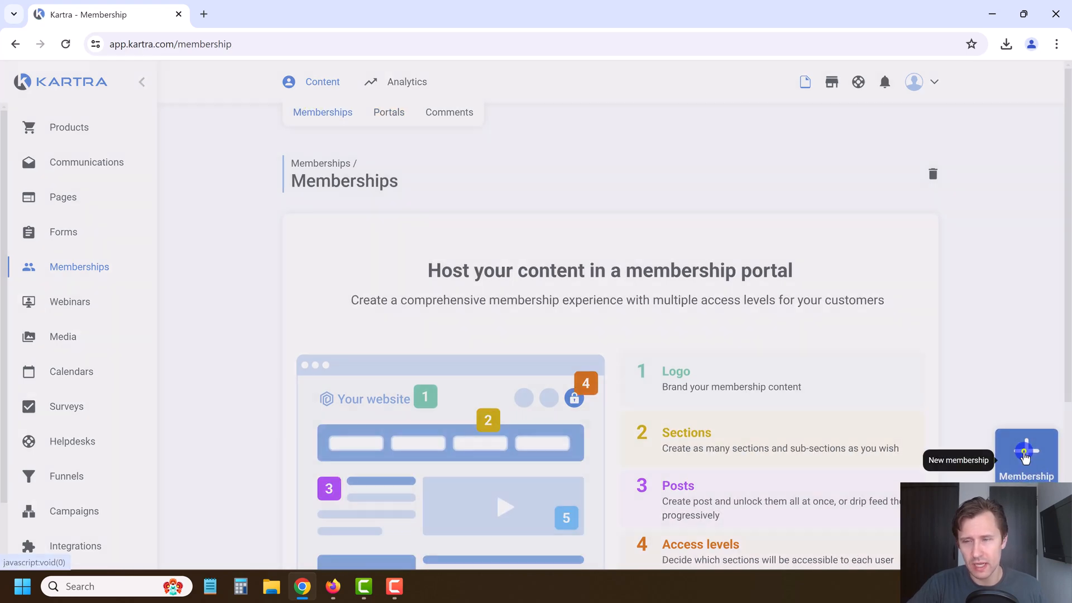
pyautogui.click(1025, 457)
pyautogui.click(564, 190)
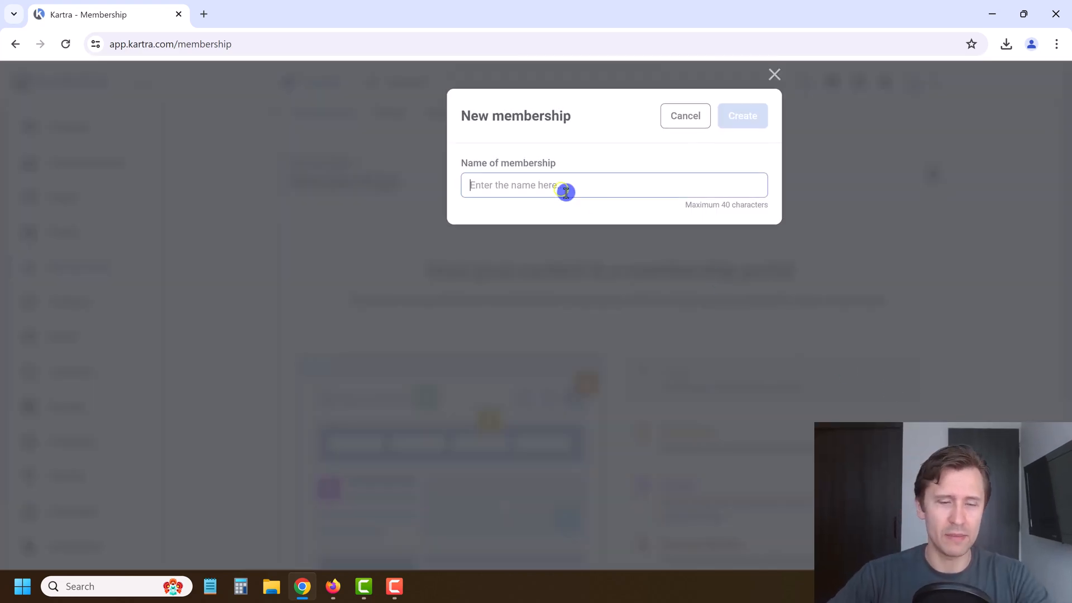
pyautogui.write('Google Ads ')
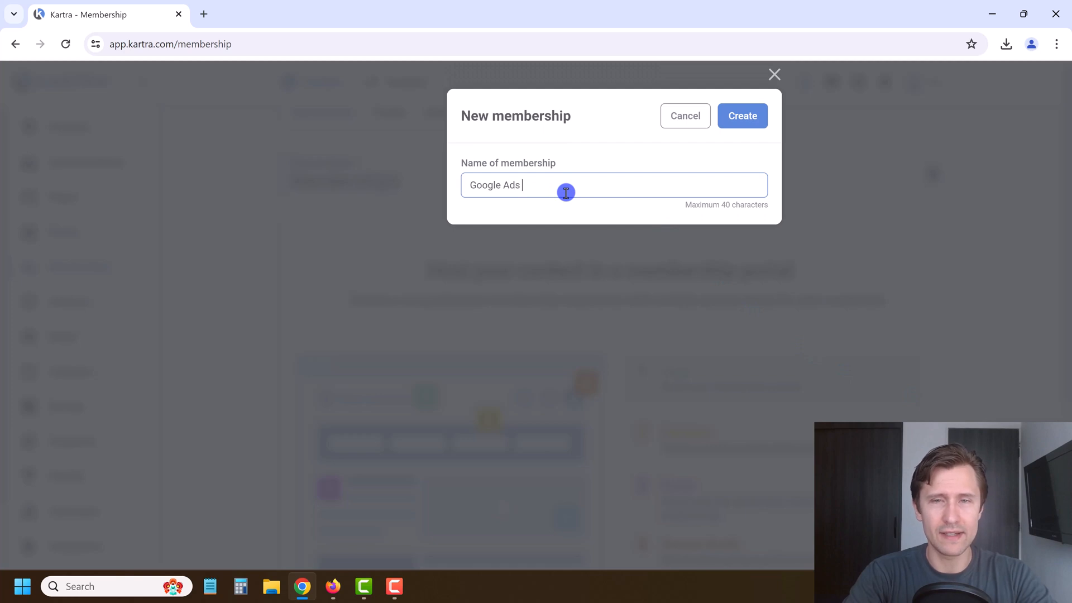
pyautogui.write('Course')
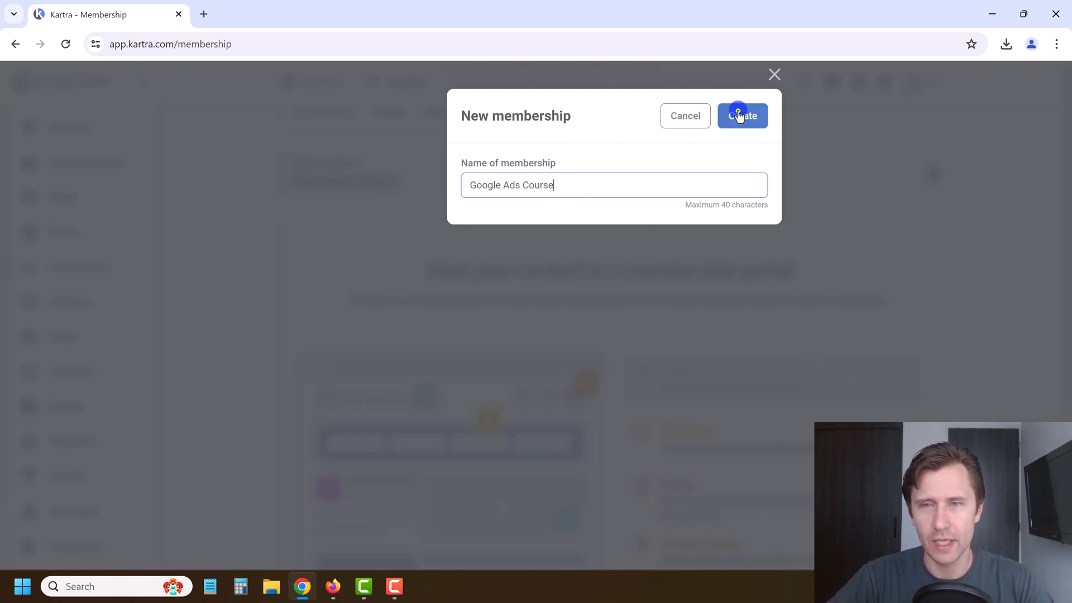
pyautogui.click(739, 116)
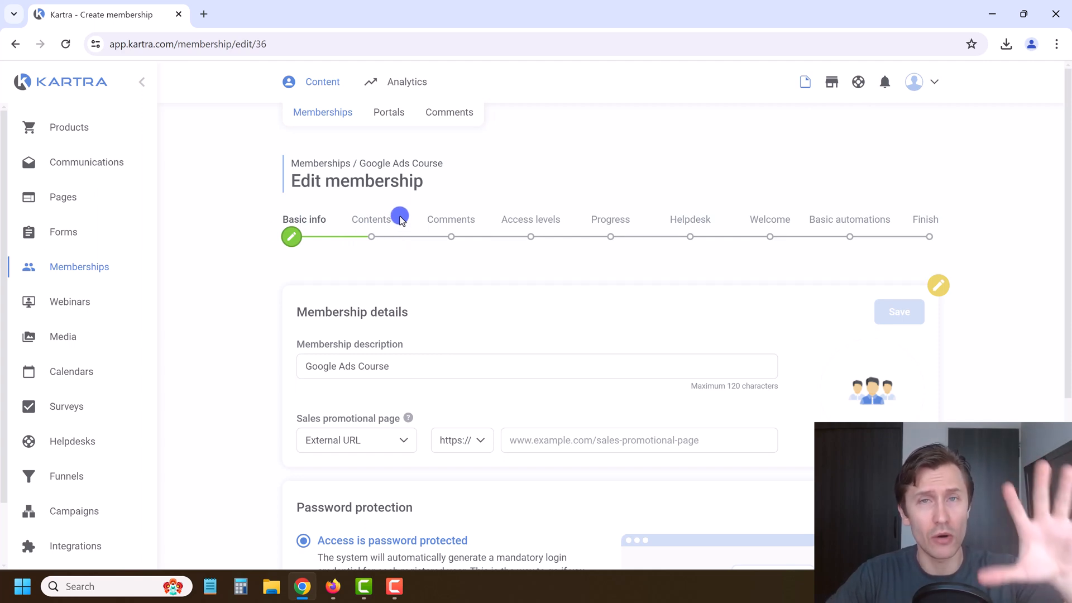
# Step: Set the sales page to the Kartra page Affiliate Marketing Training > Google Ads Course Main Sales Page and save
pyautogui.scroll(-1, 265, 274)
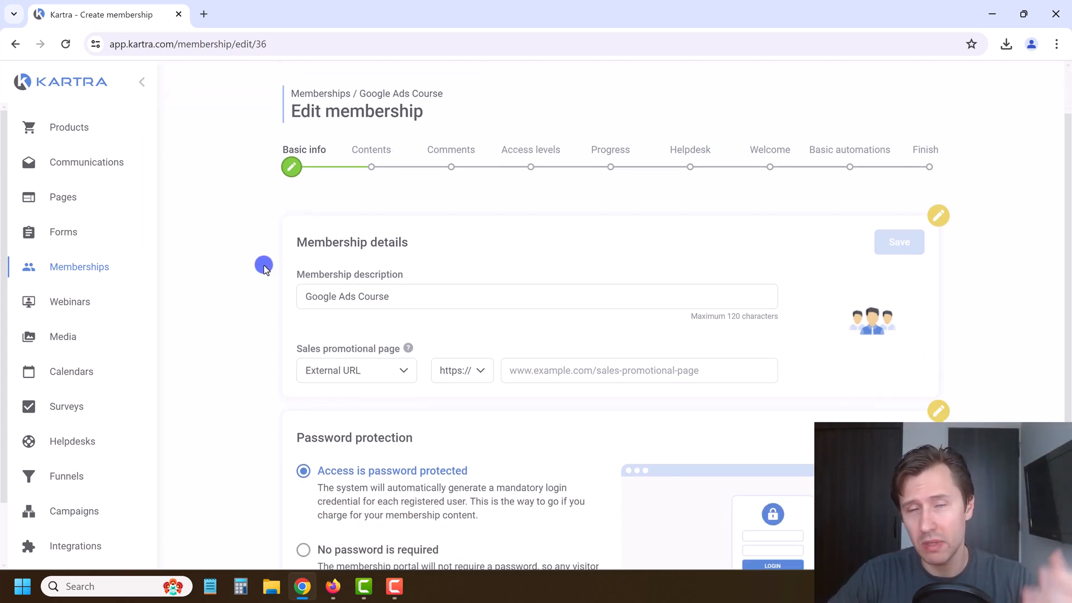
pyautogui.scroll(-1, 285, 291)
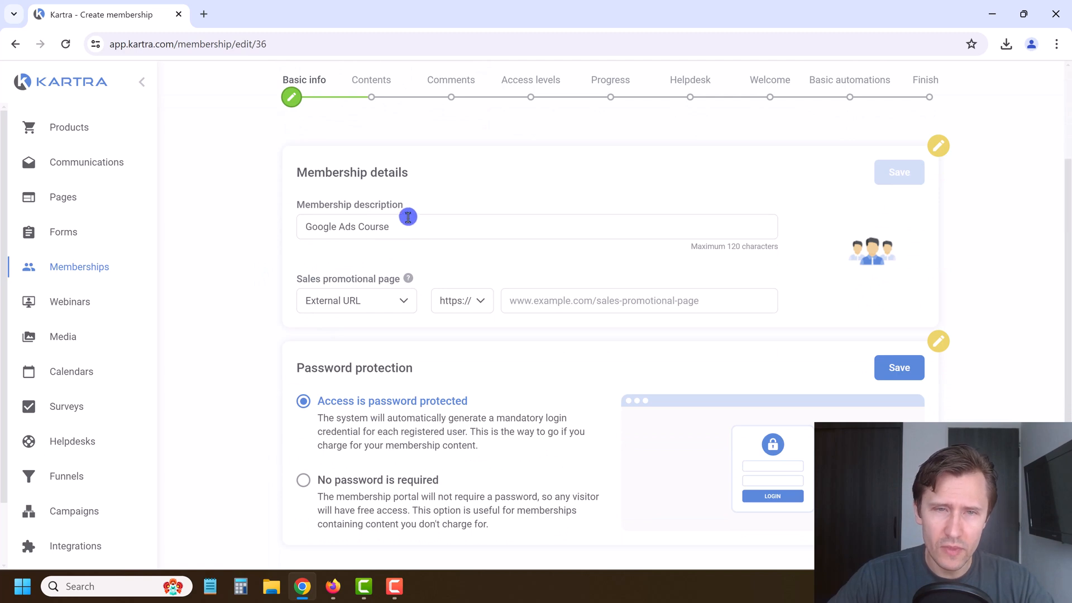
pyautogui.click(349, 301)
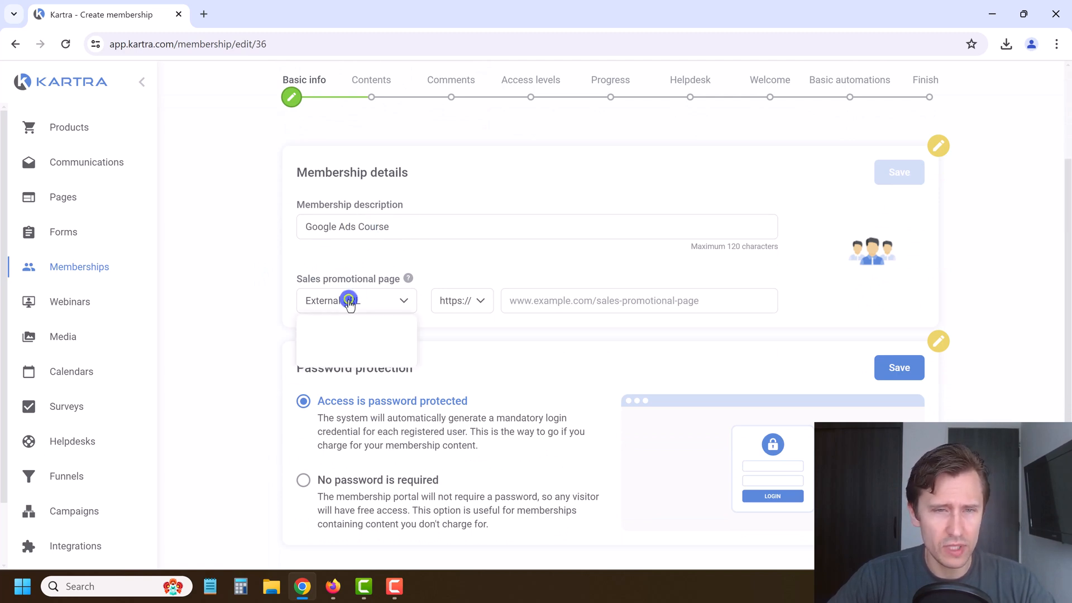
pyautogui.click(341, 355)
pyautogui.click(474, 306)
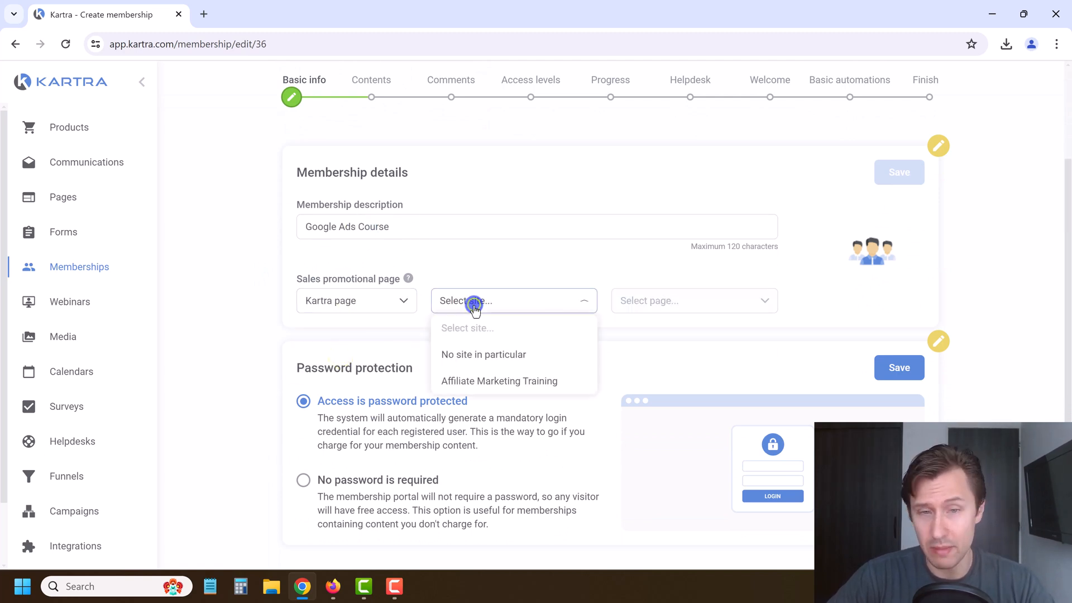
pyautogui.click(499, 382)
pyautogui.click(655, 302)
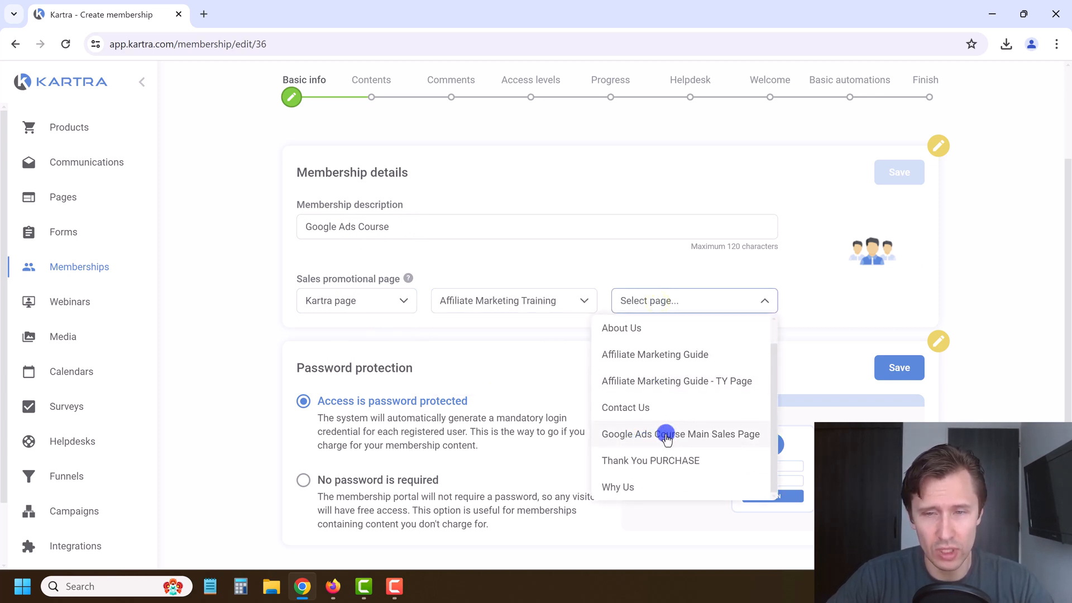
pyautogui.click(656, 435)
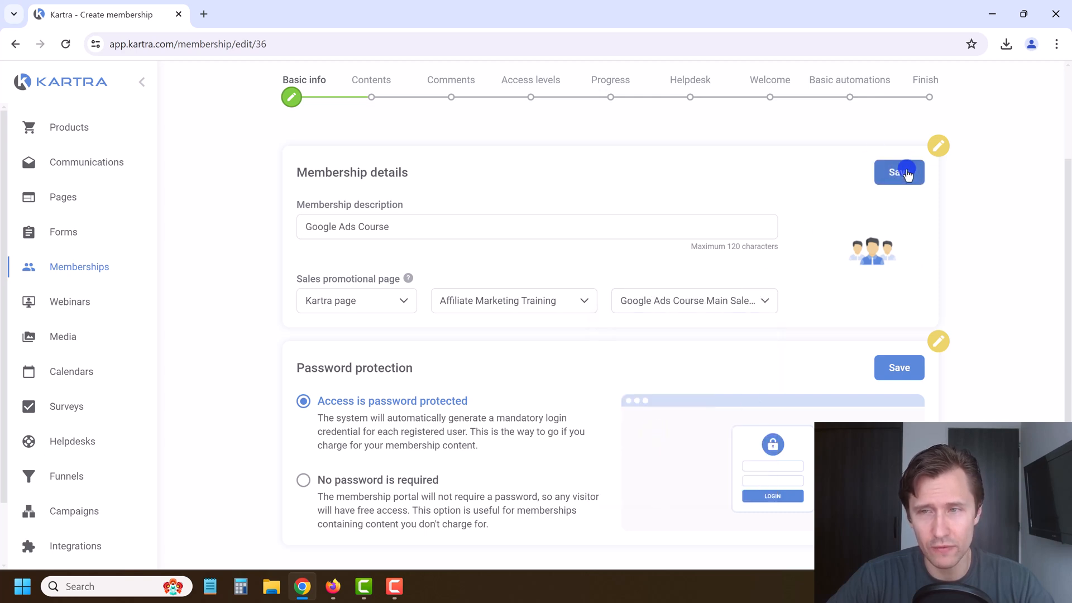
pyautogui.click(905, 172)
# Step: Keep the membership password protected and save to continue to its contents
pyautogui.scroll(-1, 447, 288)
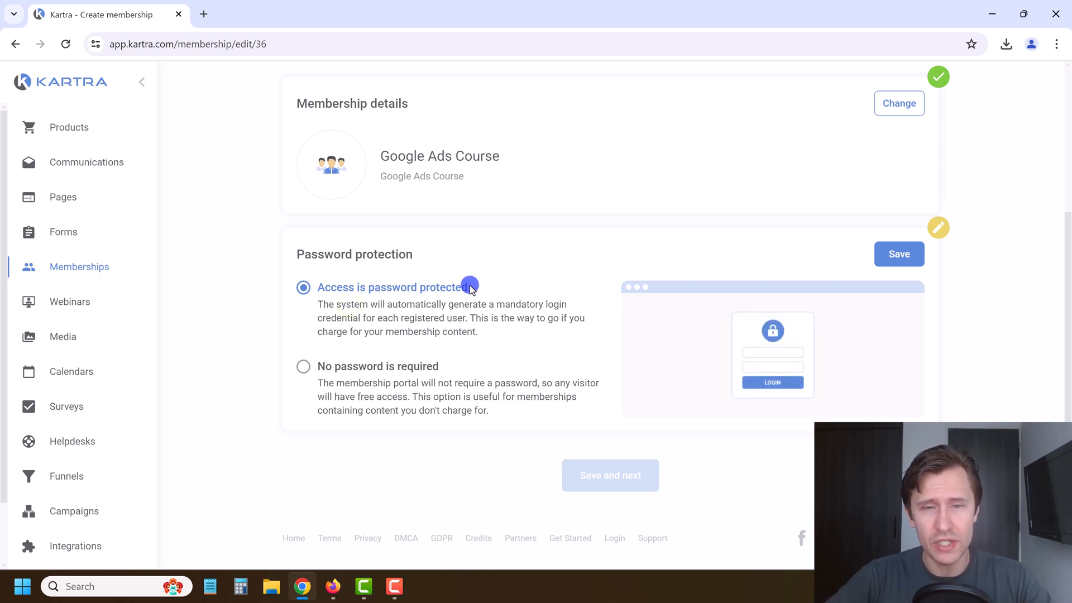
pyautogui.click(366, 378)
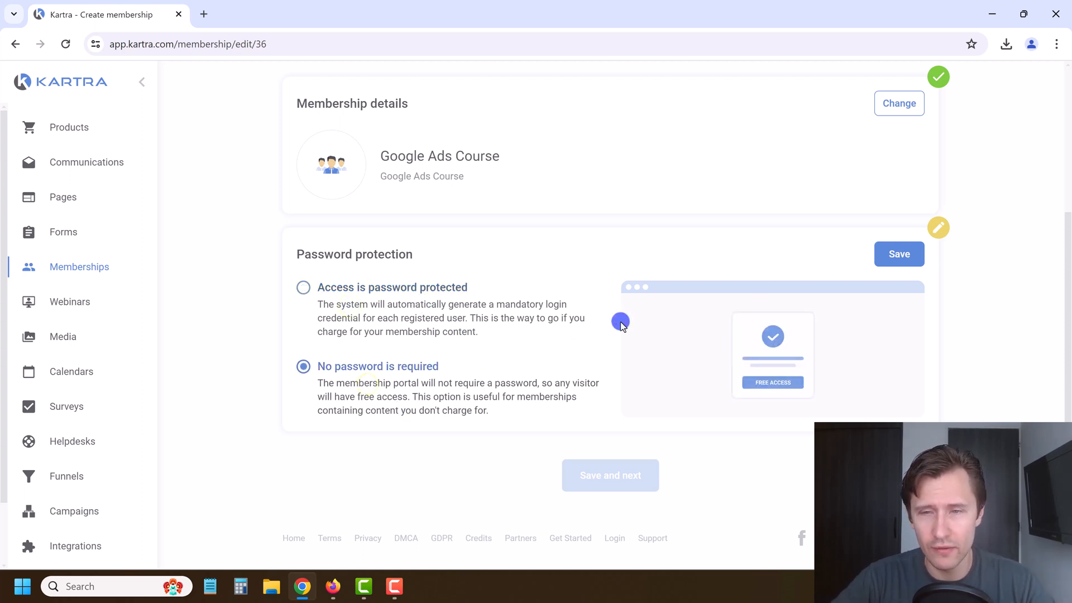
pyautogui.scroll(4, 486, 298)
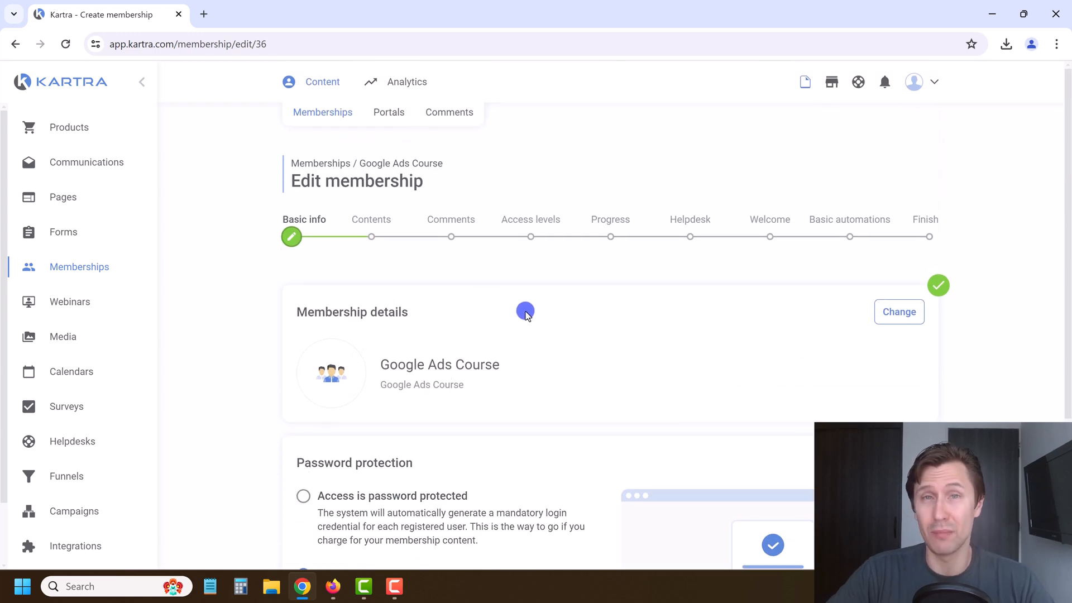
pyautogui.scroll(-3, 506, 391)
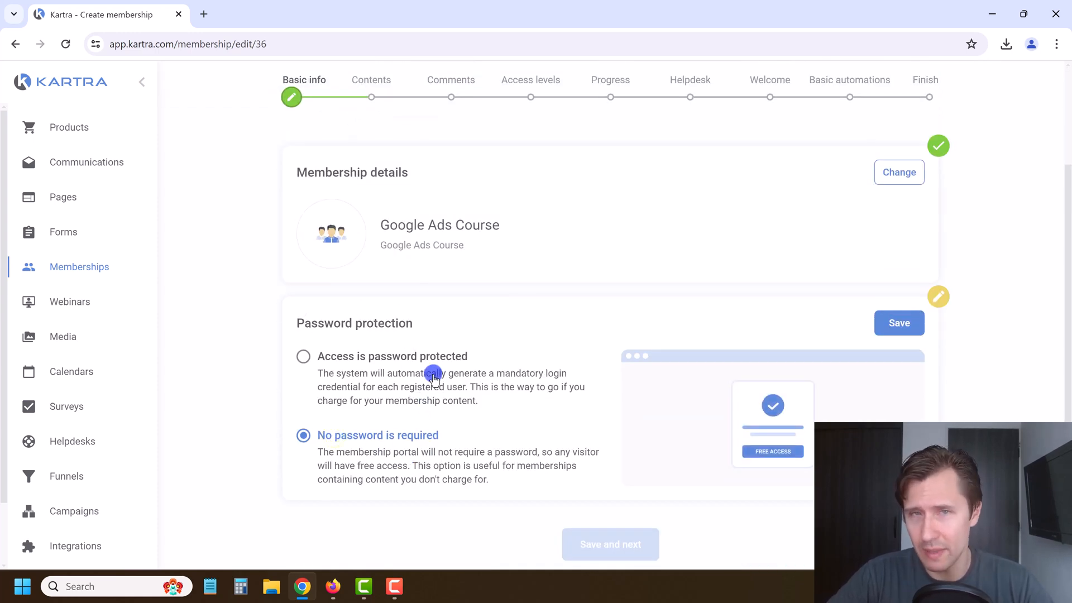
pyautogui.click(393, 357)
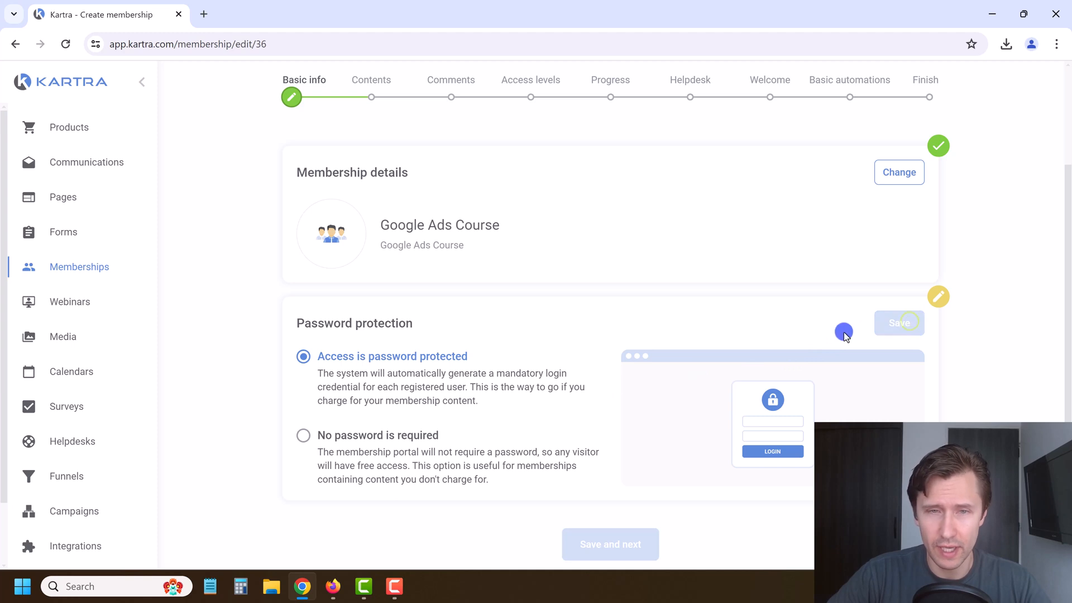
pyautogui.click(591, 476)
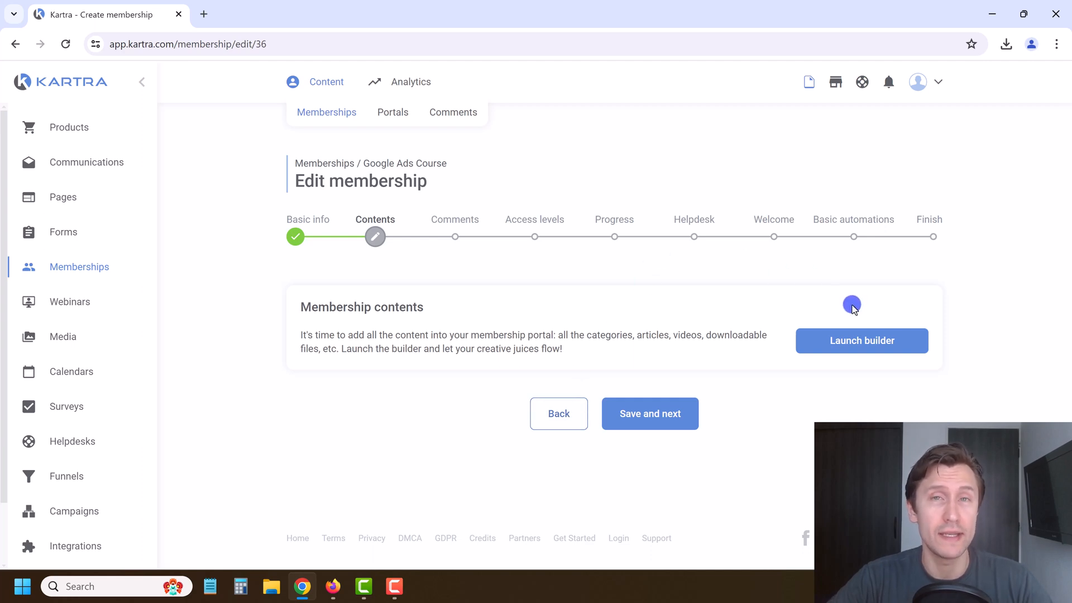
# Step: Launch the content builder and darken the header colour to rgb(21, 159, 190)
pyautogui.click(832, 352)
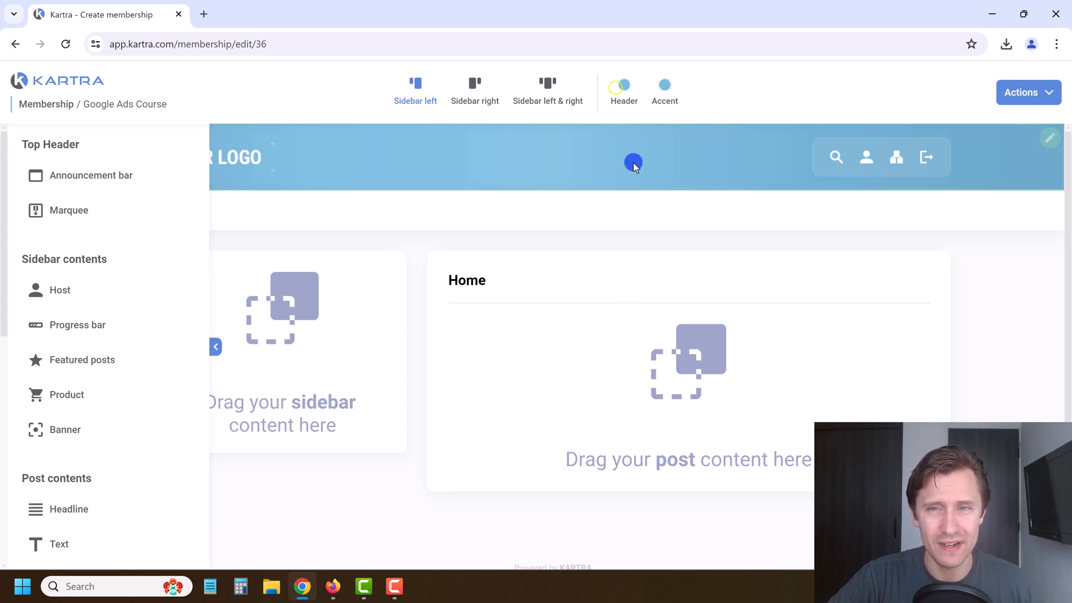
pyautogui.click(623, 88)
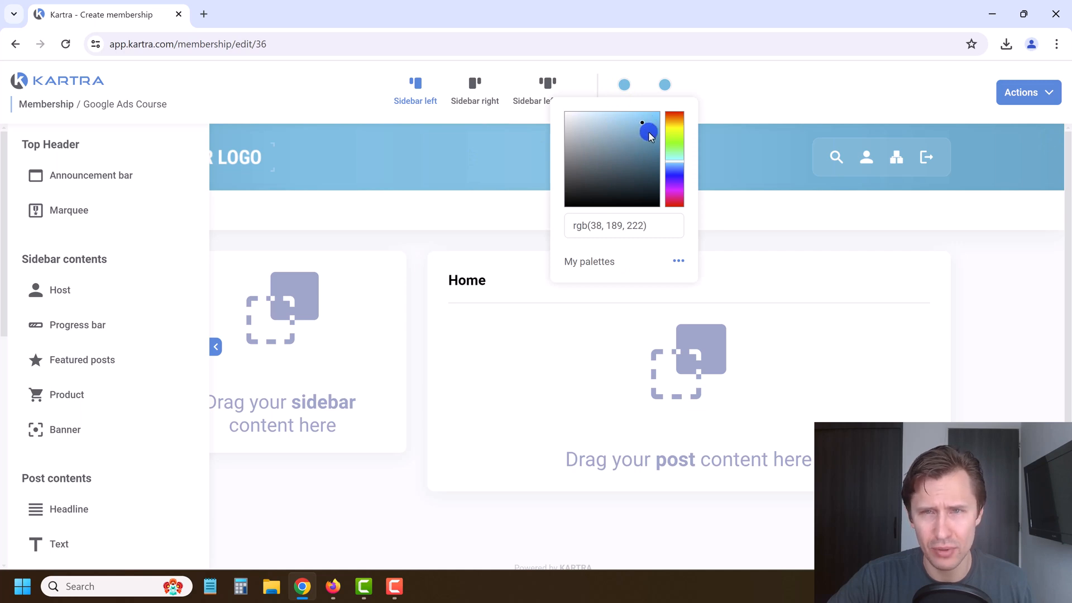
pyautogui.moveTo(649, 132); pyautogui.dragTo(650, 142)
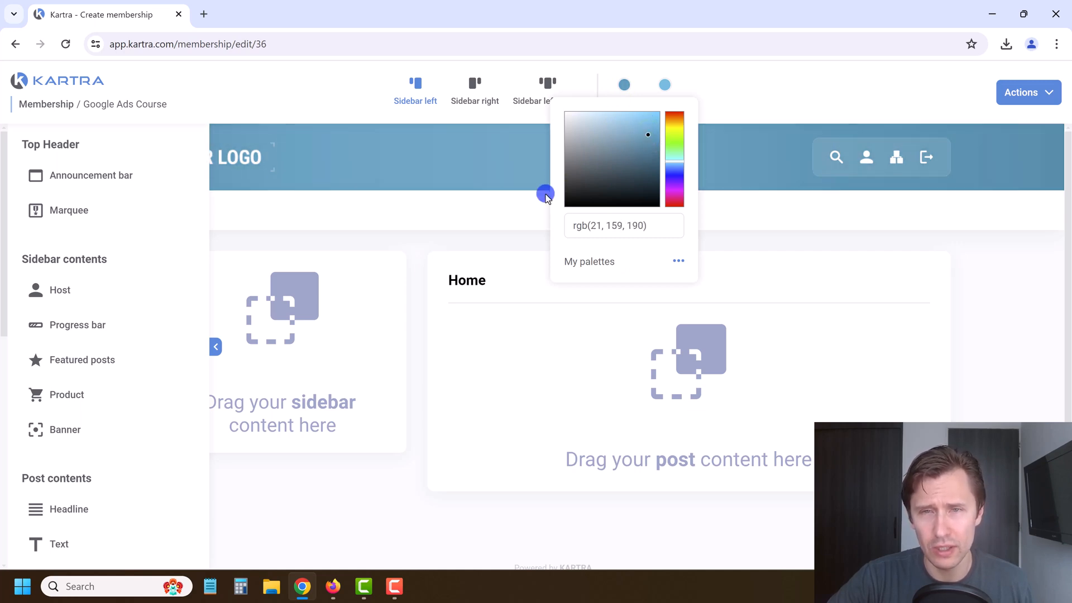
pyautogui.click(764, 74)
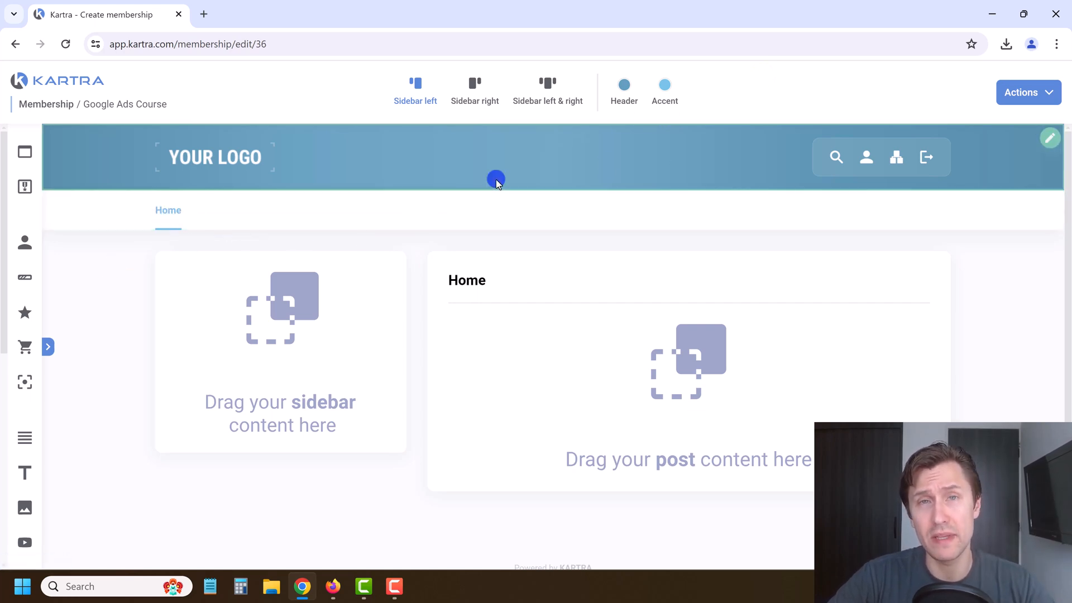
# Step: Preview the membership and pick the Sidebar left template
pyautogui.click(1028, 92)
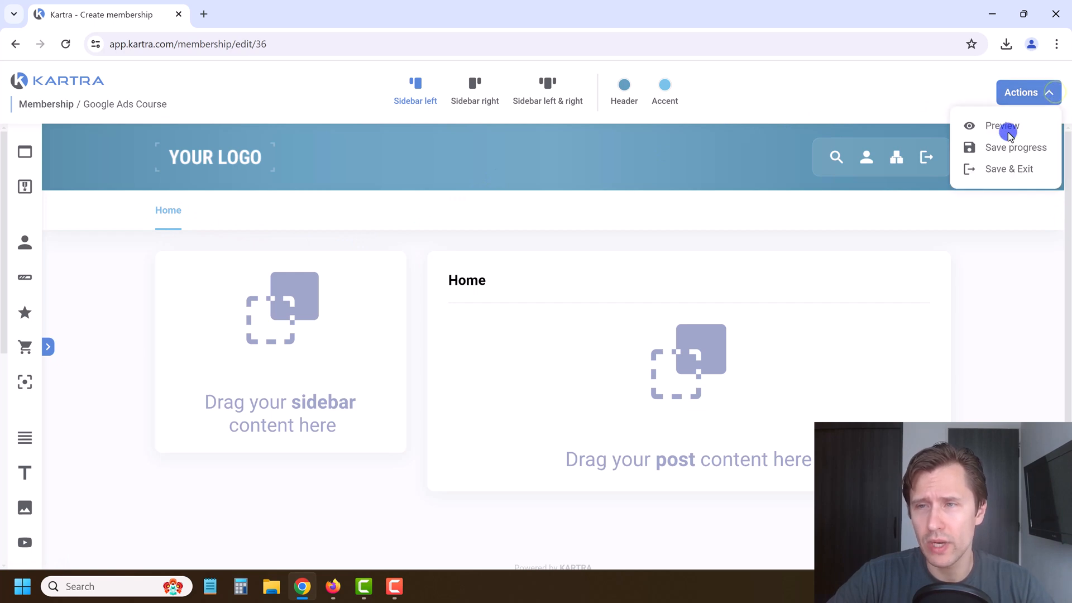
pyautogui.click(997, 127)
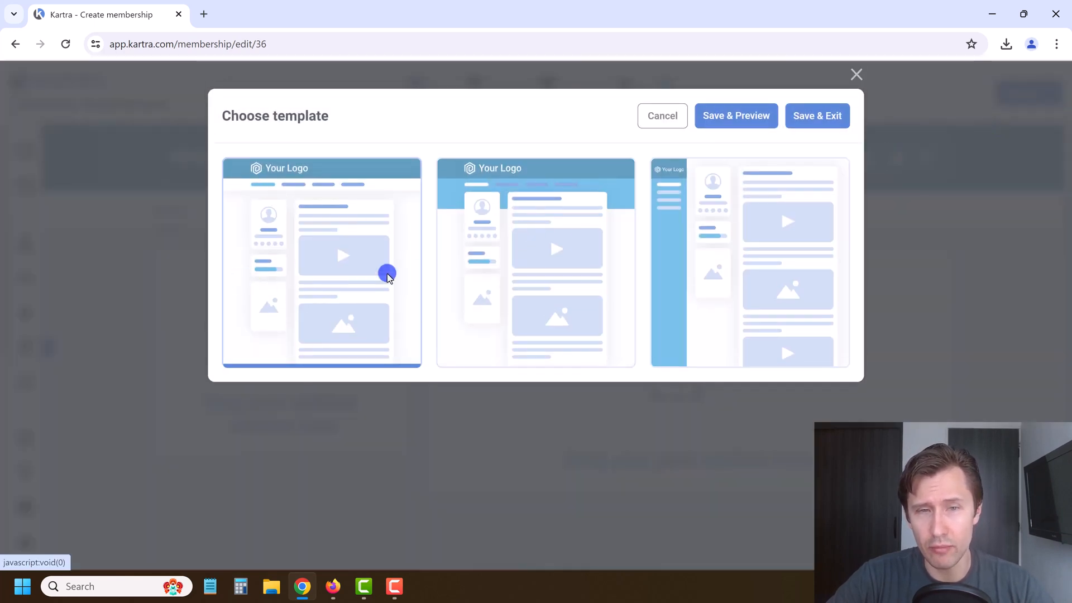
pyautogui.click(704, 174)
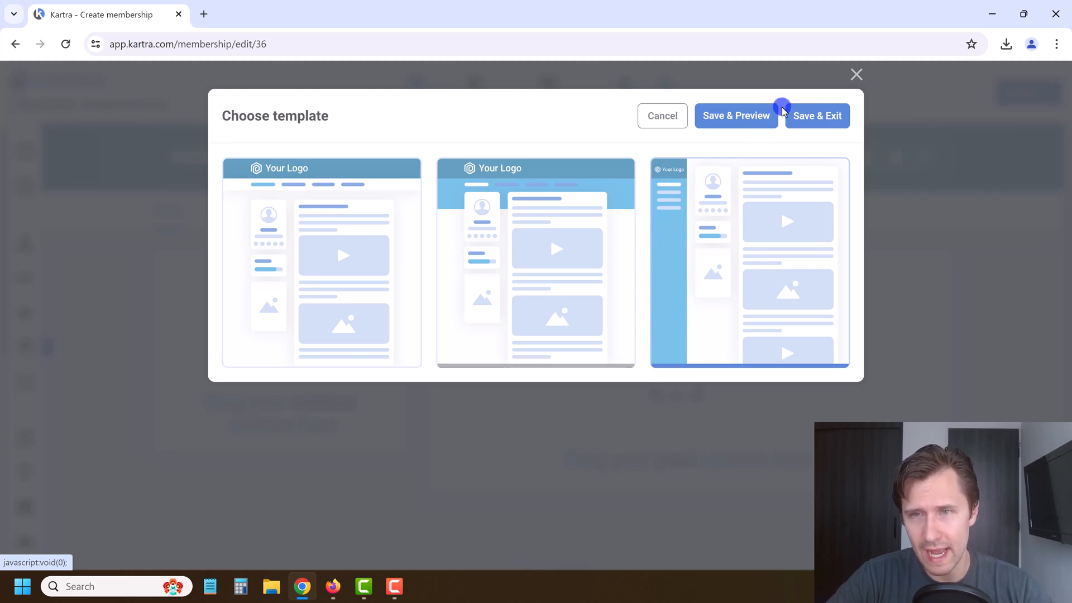
pyautogui.click(858, 73)
# Step: Change the accent colour to near-black rgb(39, 44, 46)
pyautogui.click(664, 84)
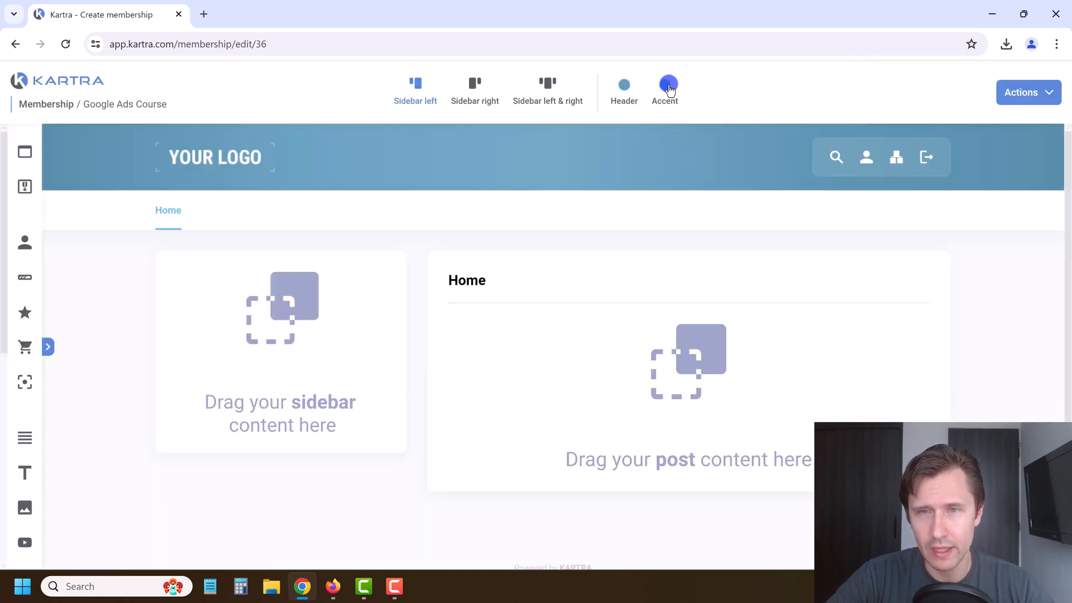
pyautogui.click(639, 165)
pyautogui.click(719, 159)
pyautogui.click(812, 88)
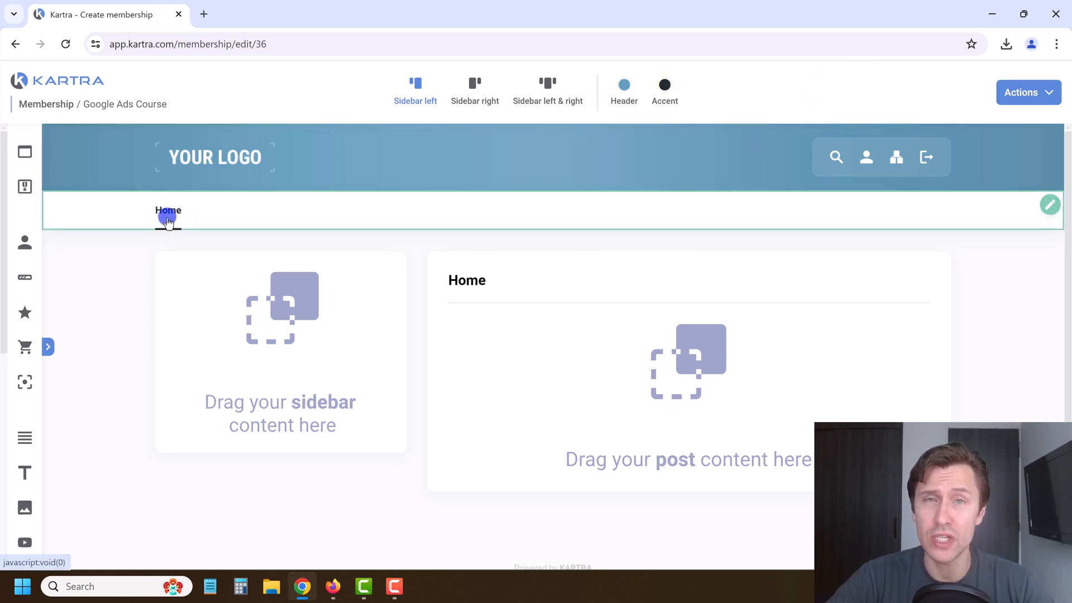
pyautogui.click(48, 346)
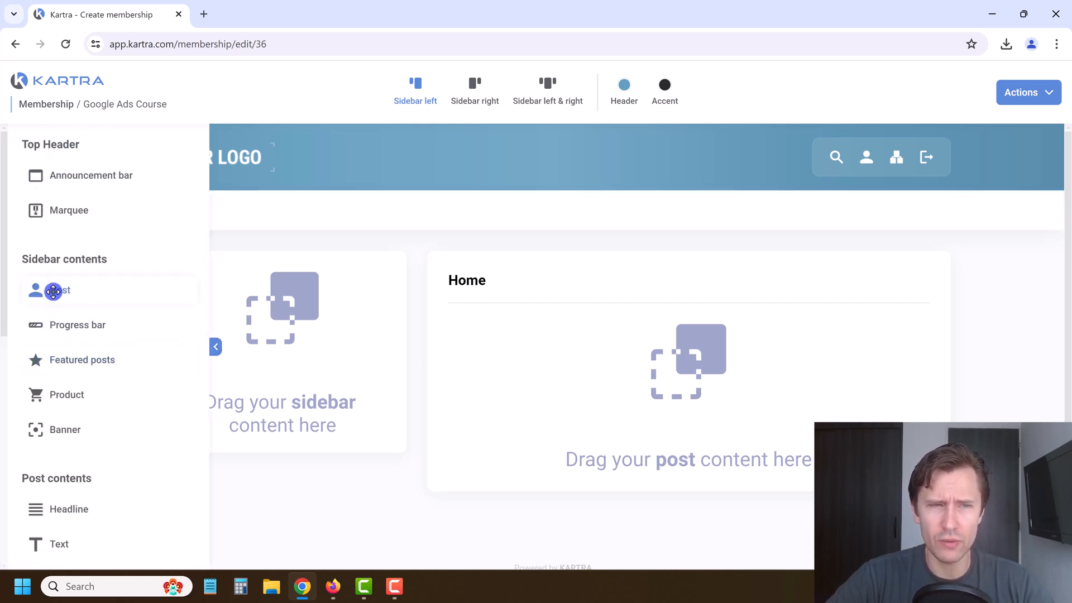
# Step: Add a blue-layout Host card to the sidebar with the bio 'I'm just an affiliate marketer…7 years'
pyautogui.moveTo(53, 290); pyautogui.dragTo(290, 263)
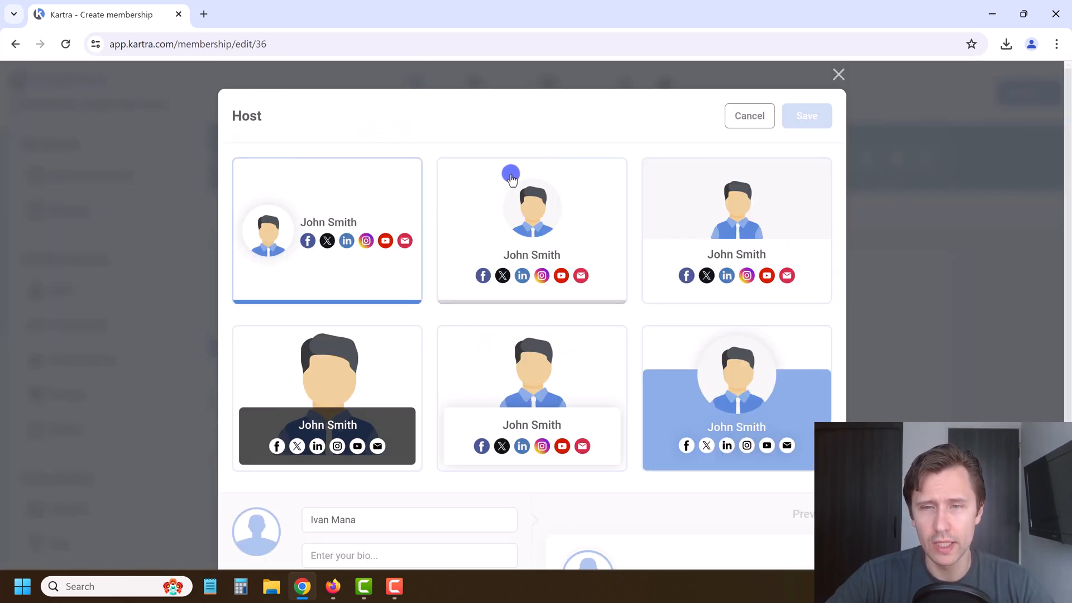
pyautogui.click(719, 378)
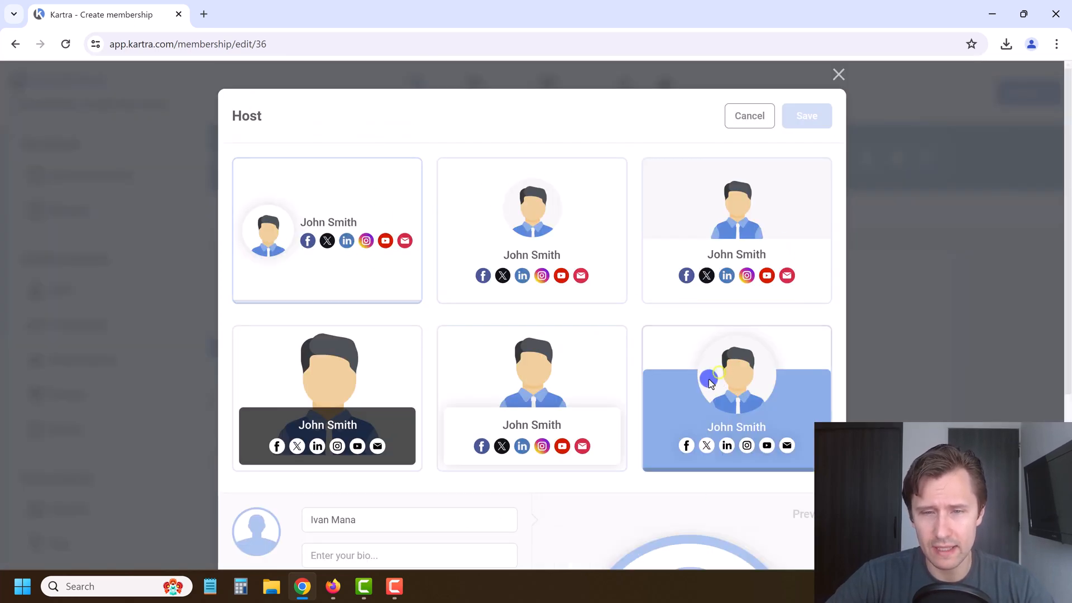
pyautogui.scroll(-3, 708, 357)
pyautogui.click(361, 345)
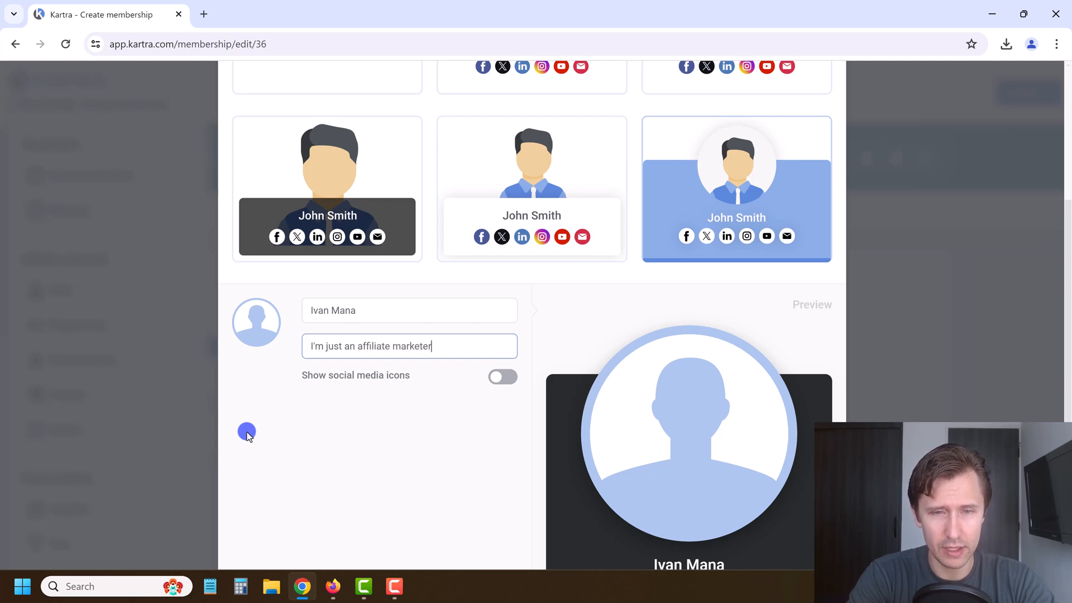
pyautogui.write("I'm just an affiliate marketer and have been doing it for the past")
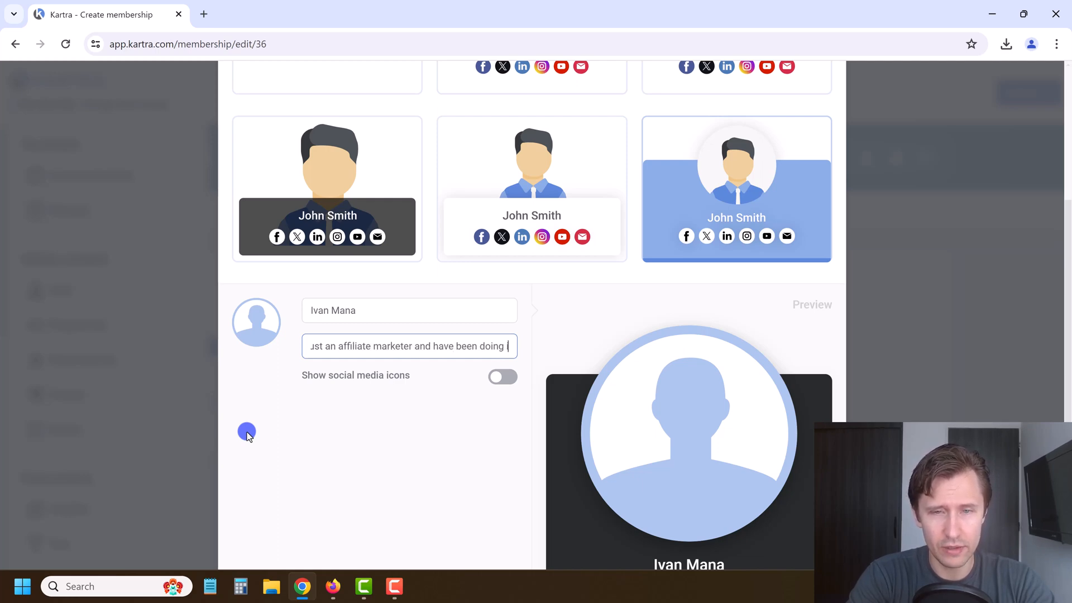
pyautogui.write(' 7 years')
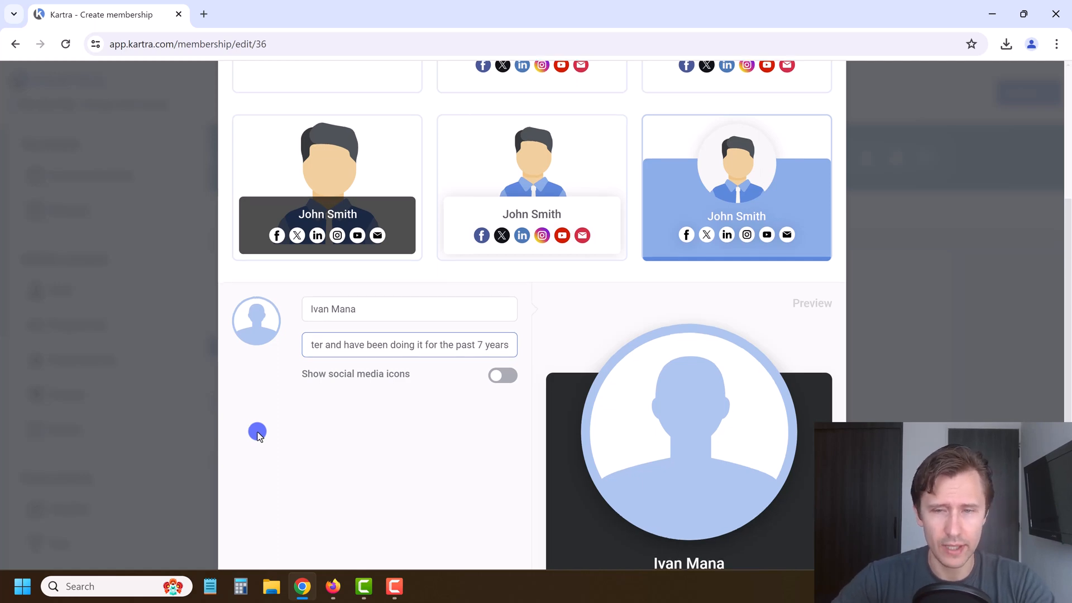
# Step: Turn on social media icons for the host card and add an Instagram link
pyautogui.scroll(-2, 258, 435)
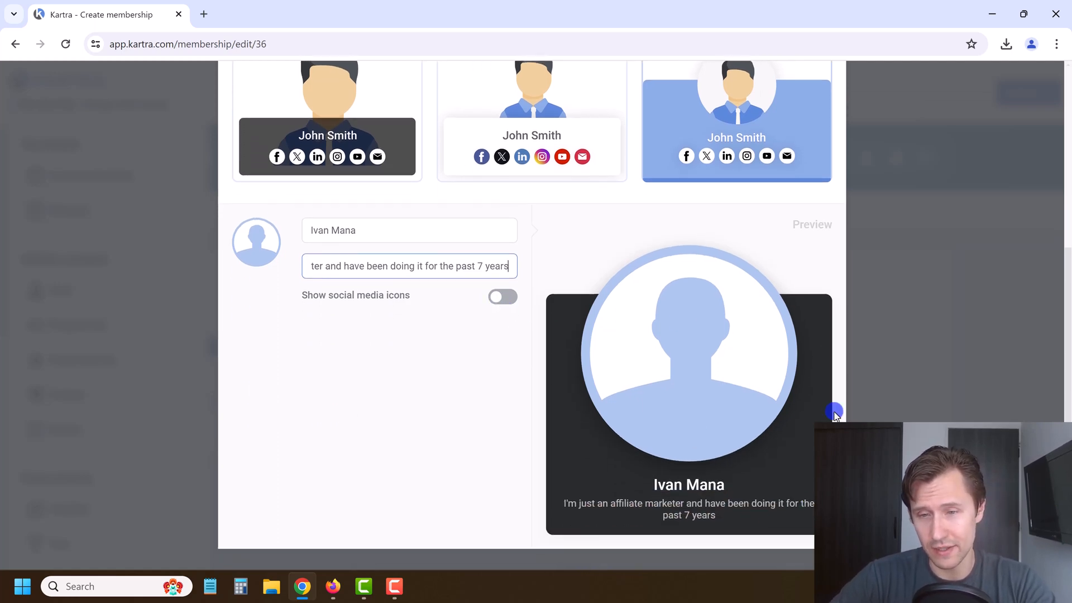
pyautogui.click(514, 304)
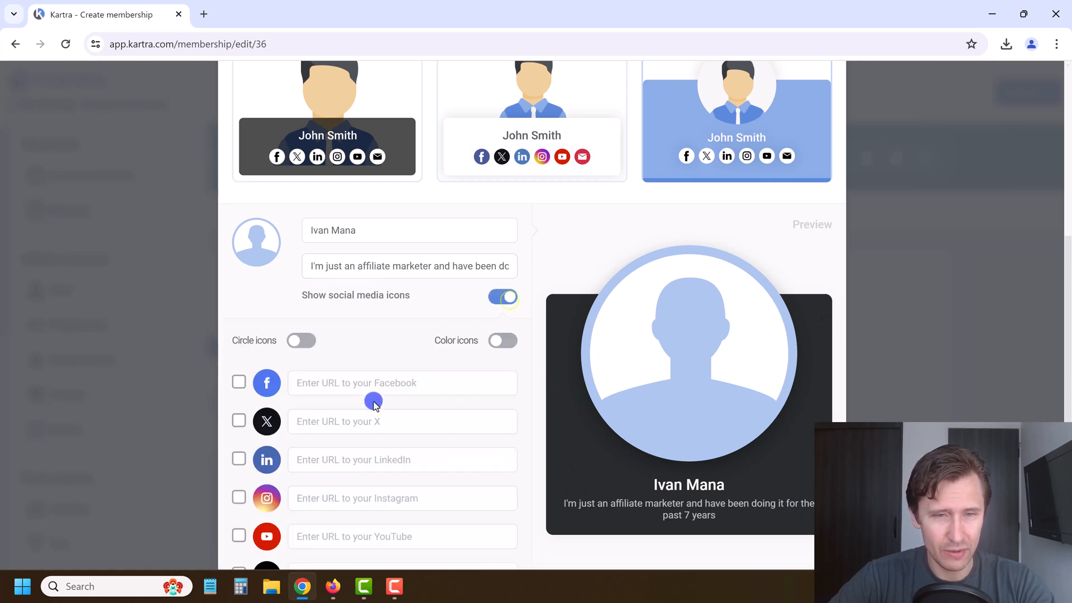
pyautogui.scroll(-1, 391, 399)
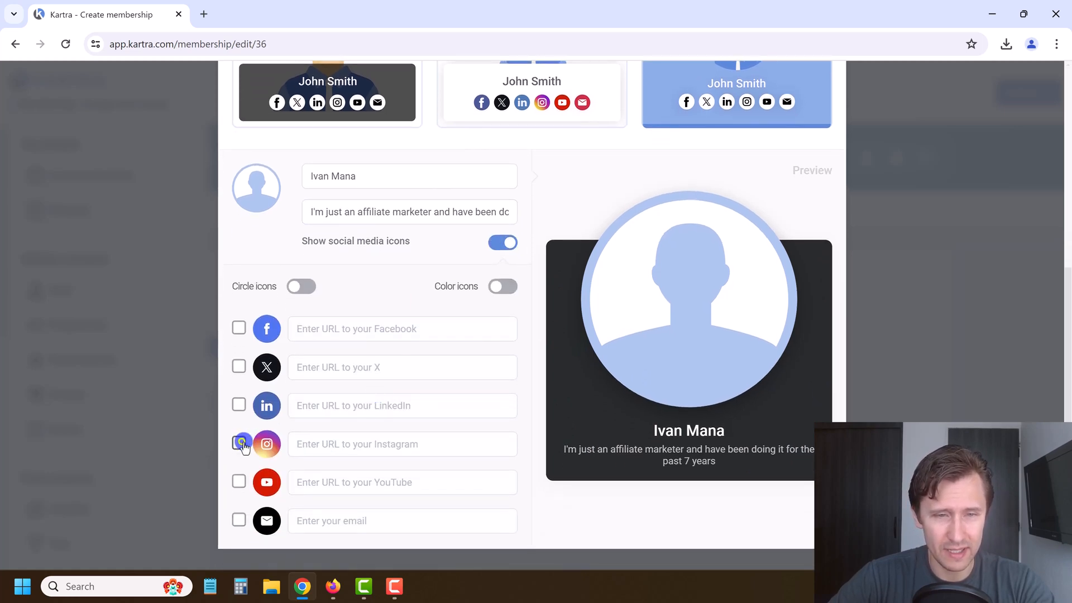
pyautogui.click(240, 444)
pyautogui.click(337, 445)
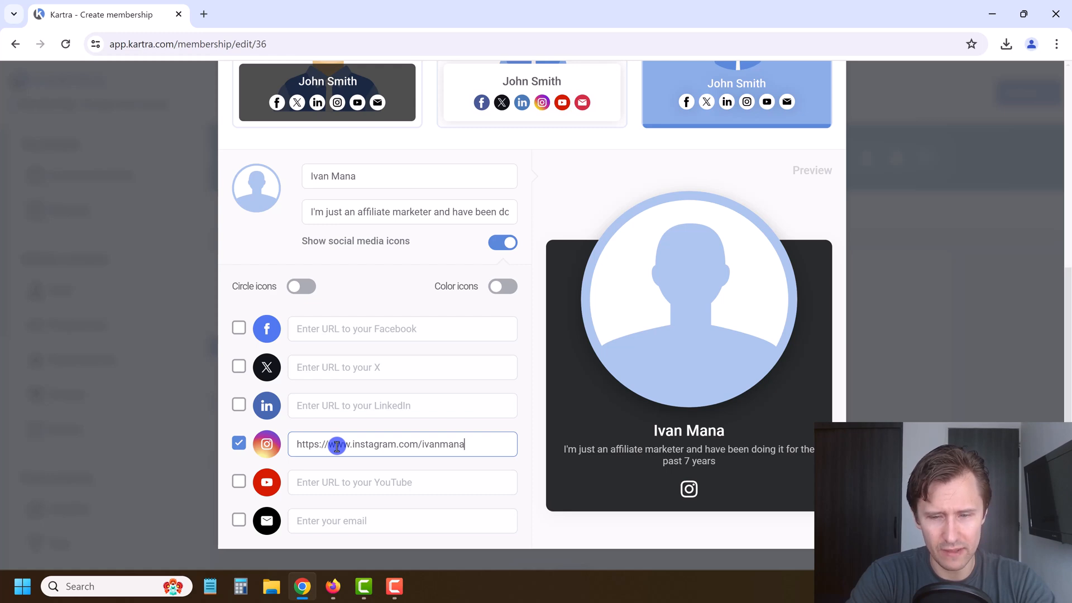
# Step: Add a Facebook link to the host card, using an address verified in a browser tab
pyautogui.click(236, 337)
pyautogui.click(326, 334)
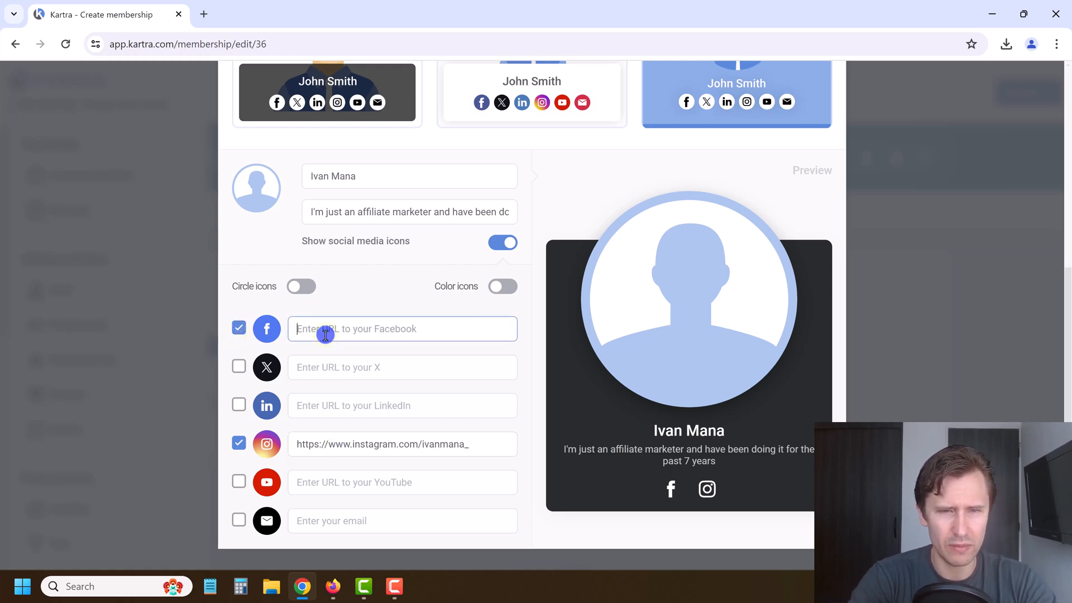
pyautogui.write('https://www.facebook/realivanmana')
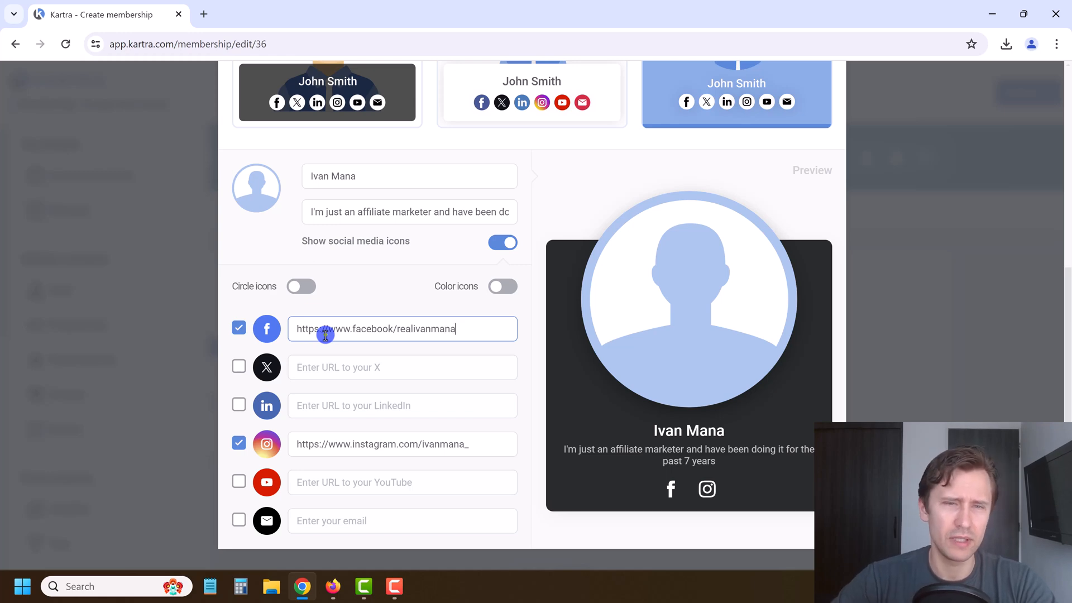
pyautogui.tripleClick(325, 334)
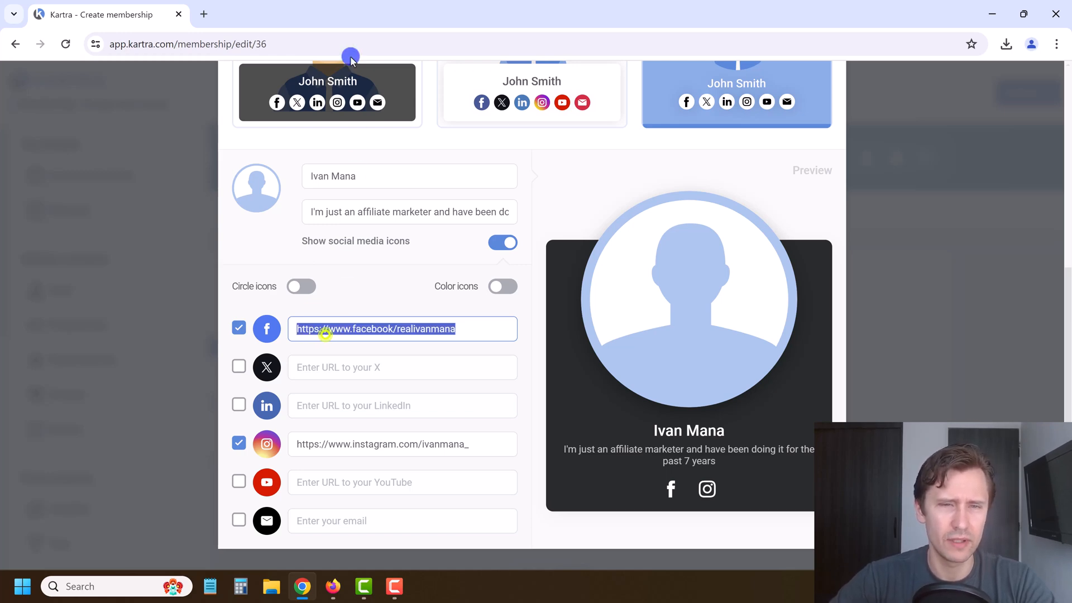
pyautogui.hotkey('ctrl', 'c')
pyautogui.click(204, 13)
pyautogui.hotkey('ctrl', 'v')
pyautogui.press('Return')
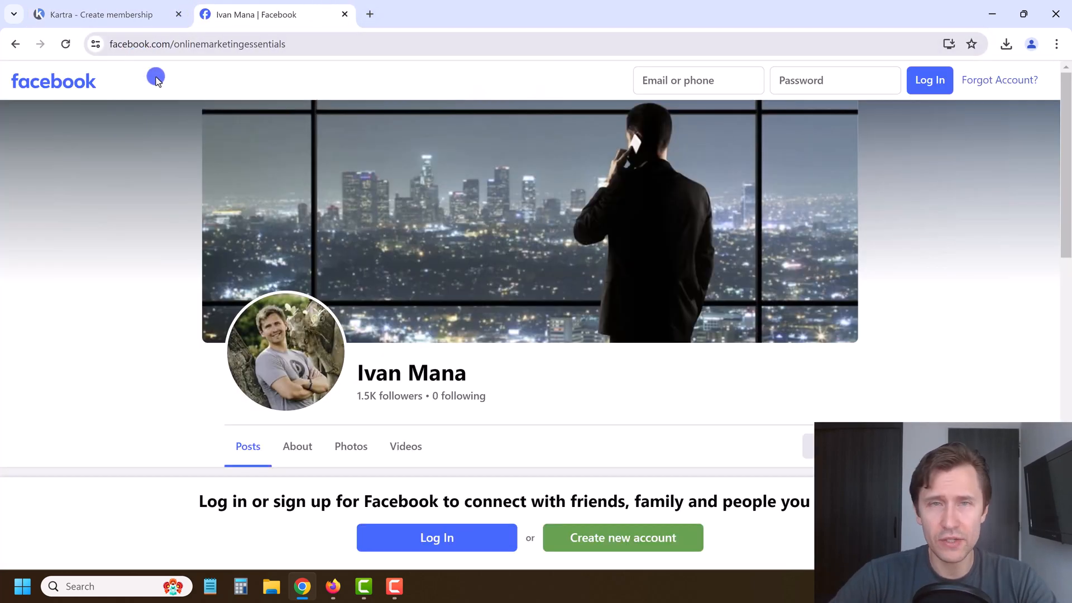
pyautogui.click(191, 47)
pyautogui.click(344, 15)
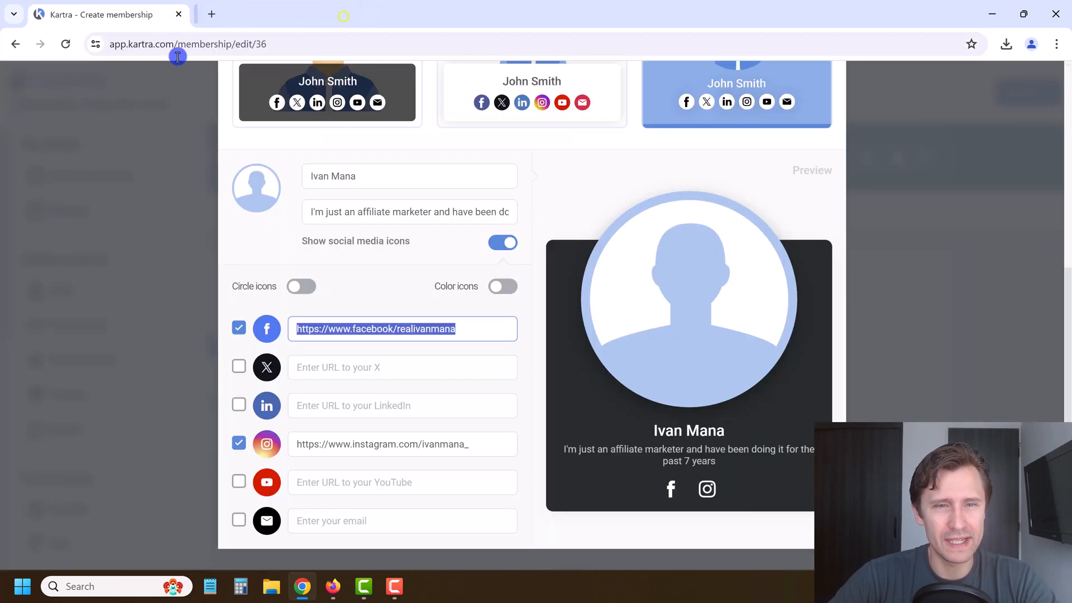
pyautogui.hotkey('ctrl', 'v')
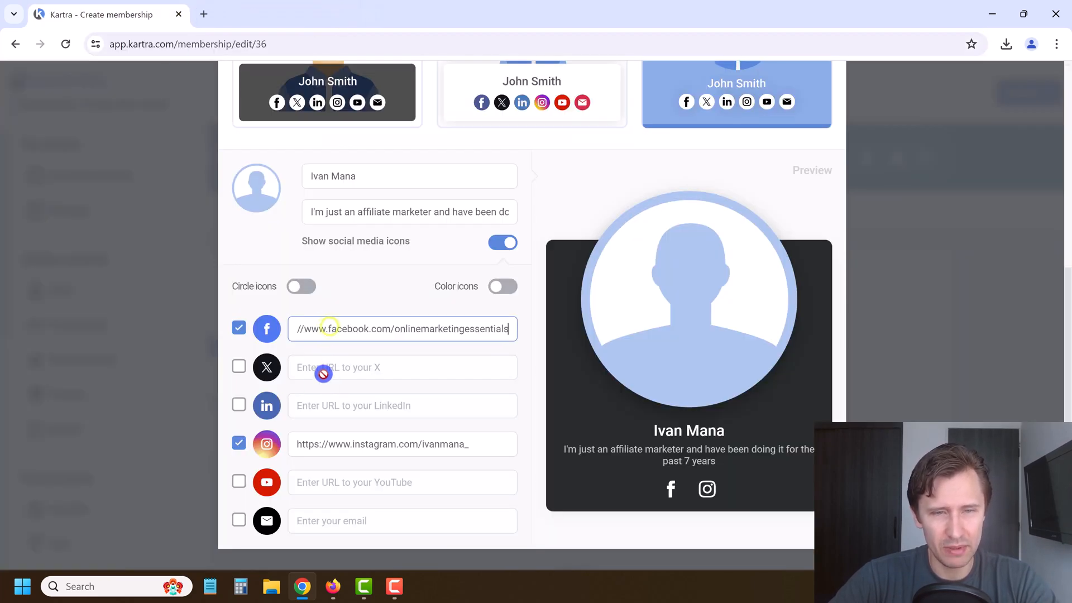
# Step: Add YouTube and email contact links to the host card, leaving out X
pyautogui.click(363, 367)
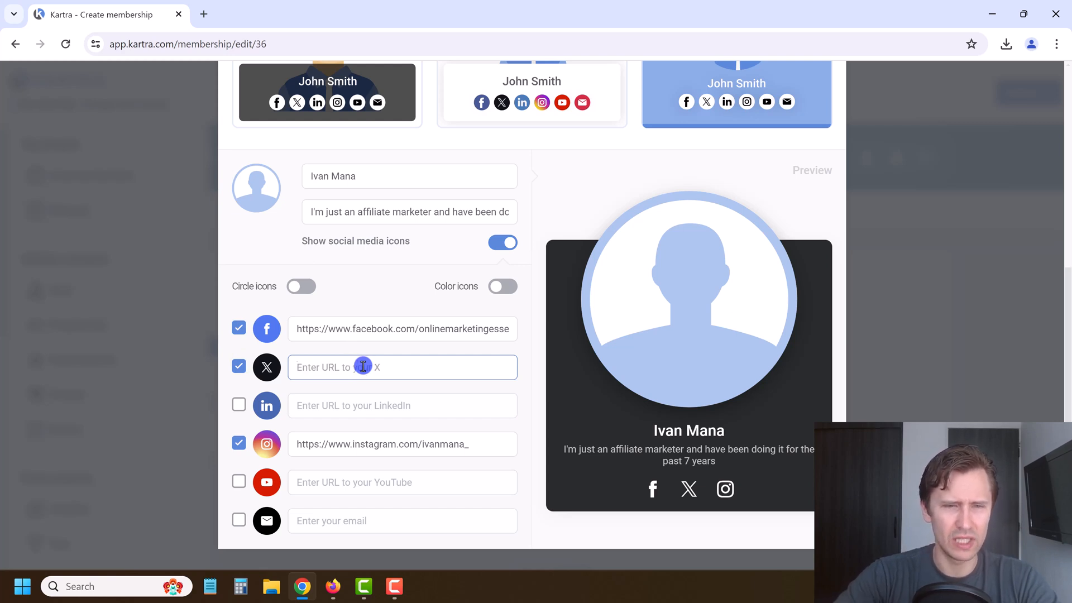
pyautogui.click(234, 366)
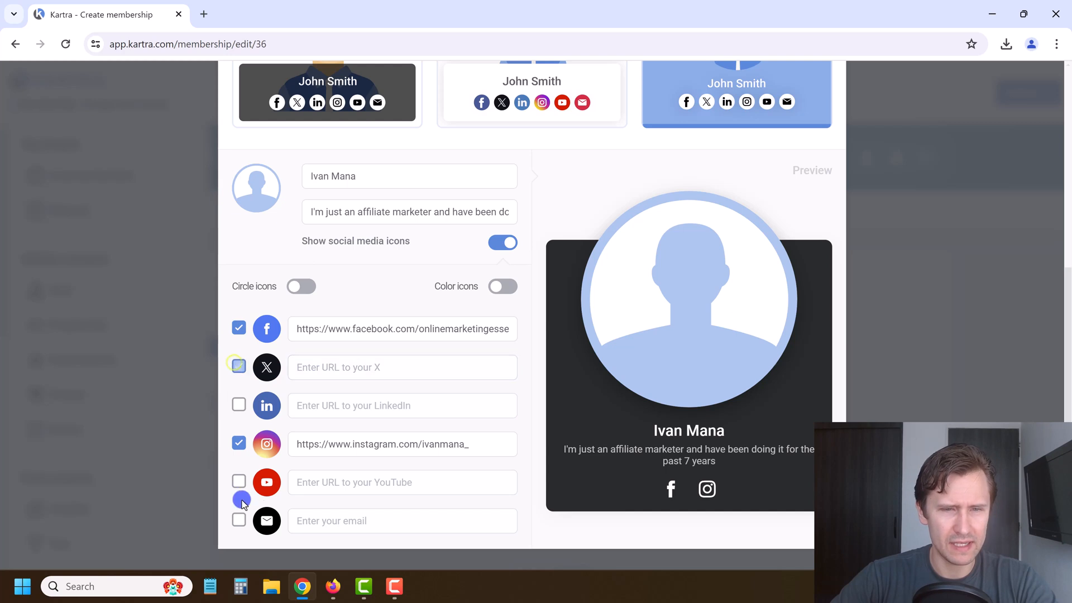
pyautogui.click(238, 487)
pyautogui.click(343, 486)
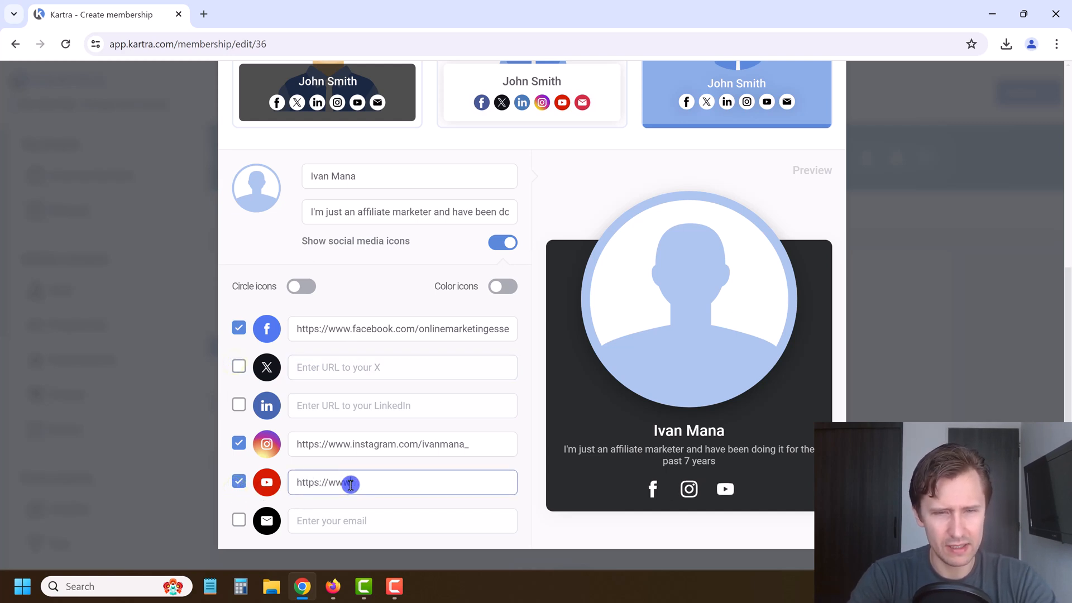
pyautogui.click(236, 520)
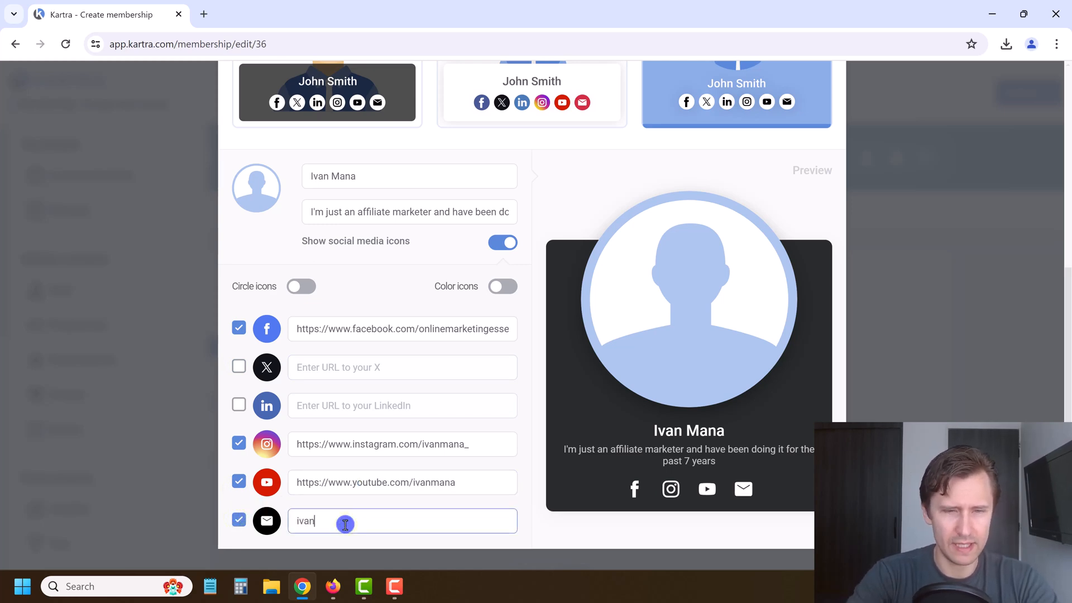
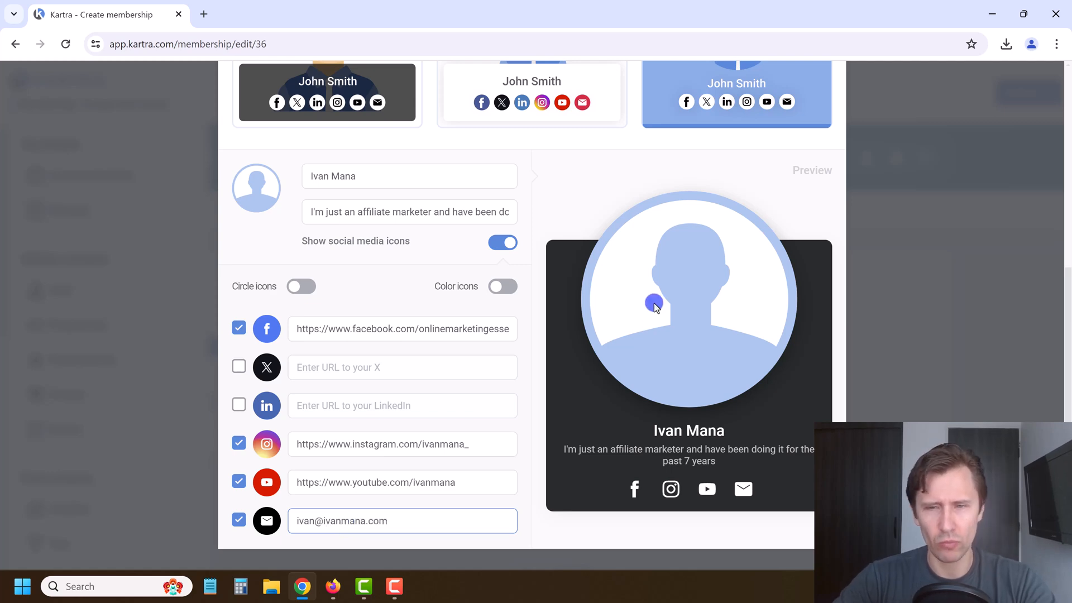
pyautogui.scroll(2, 283, 259)
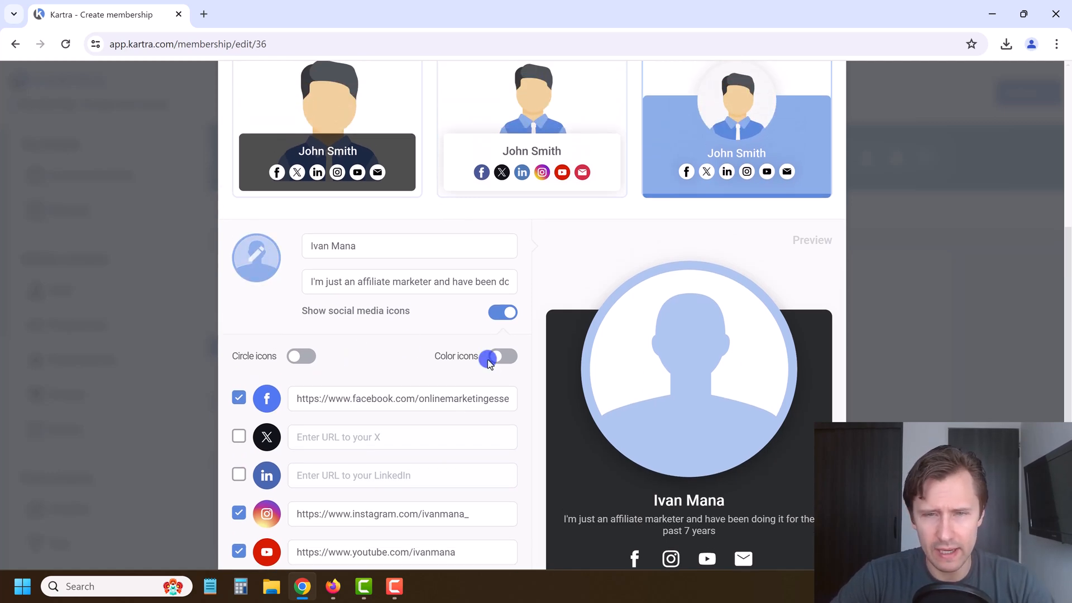
pyautogui.scroll(3, 467, 429)
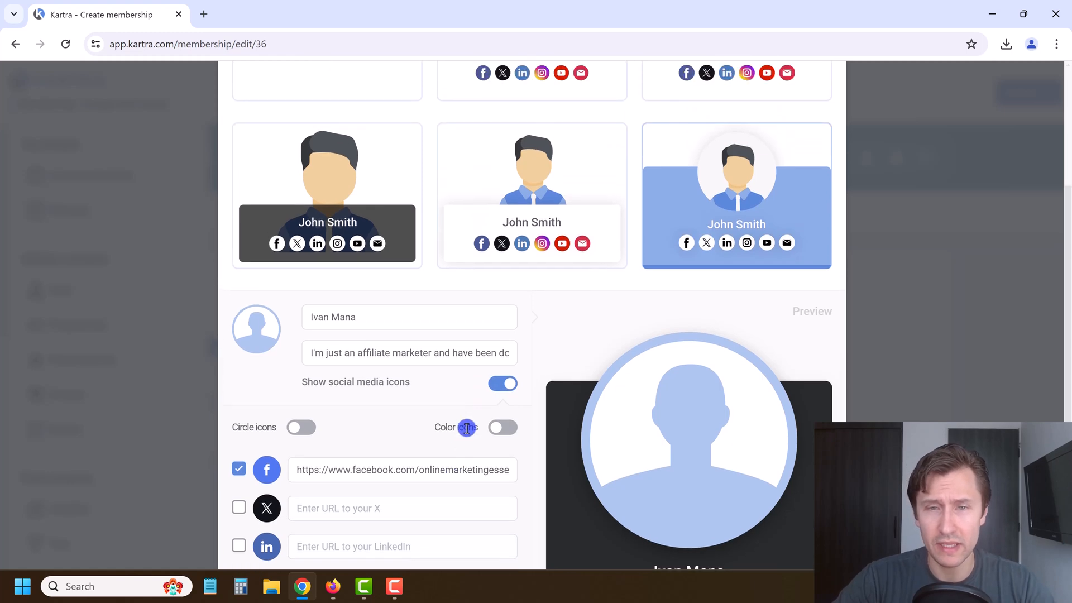
pyautogui.scroll(-2, 461, 429)
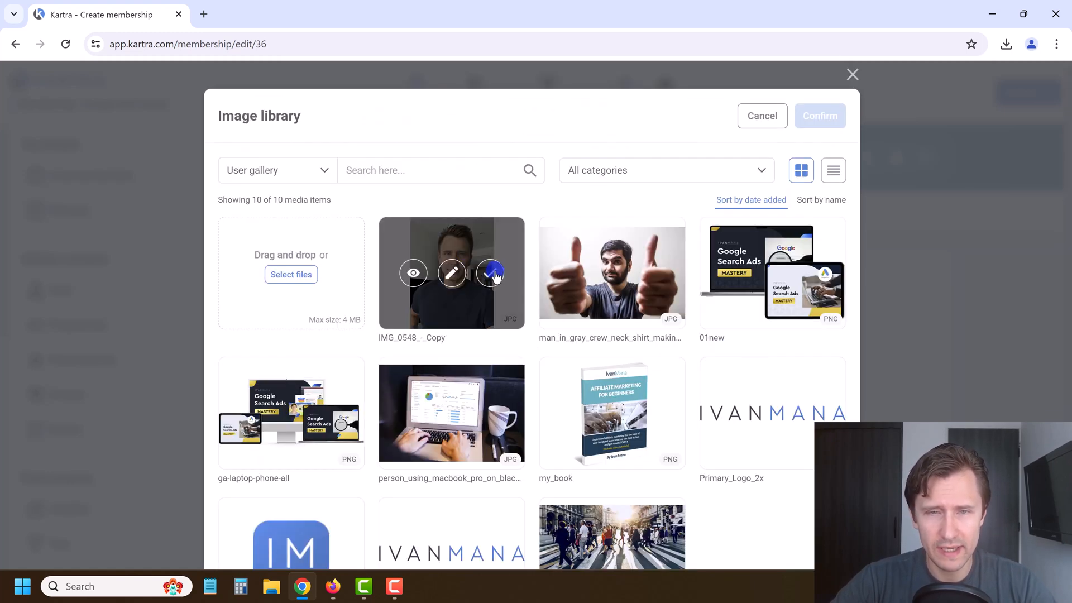
# Step: Choose the portrait photo for the host and crop it
pyautogui.click(490, 275)
pyautogui.click(814, 116)
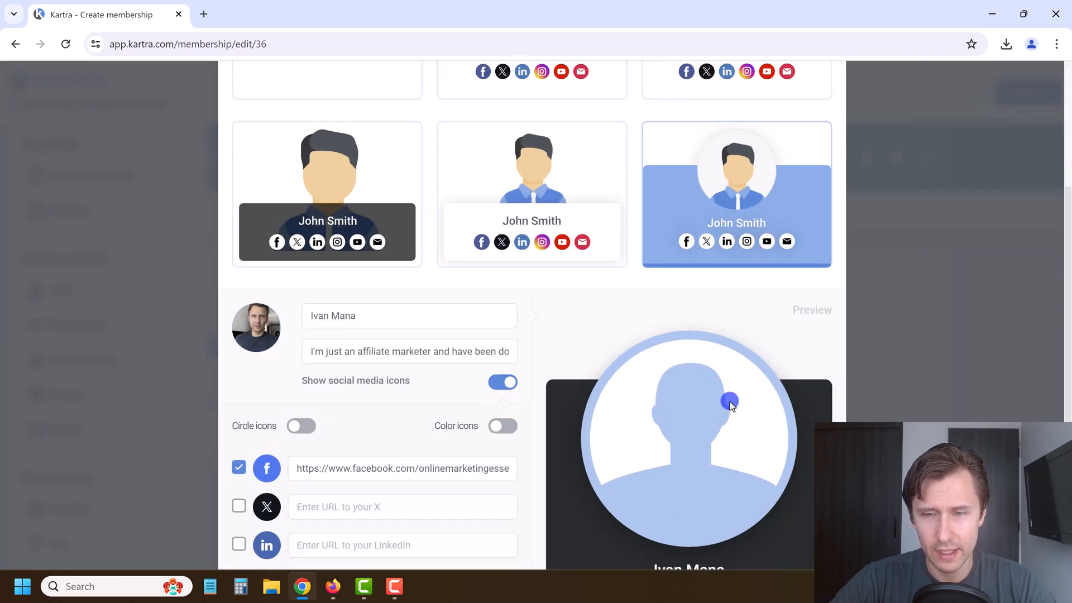
pyautogui.click(730, 402)
pyautogui.moveTo(580, 252); pyautogui.dragTo(586, 191)
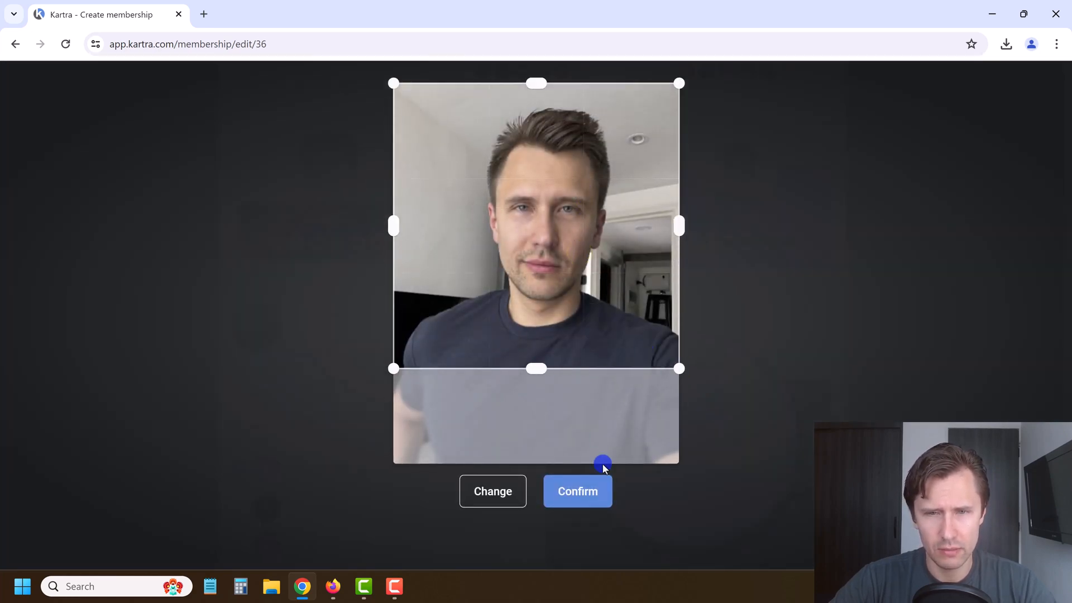
pyautogui.click(592, 489)
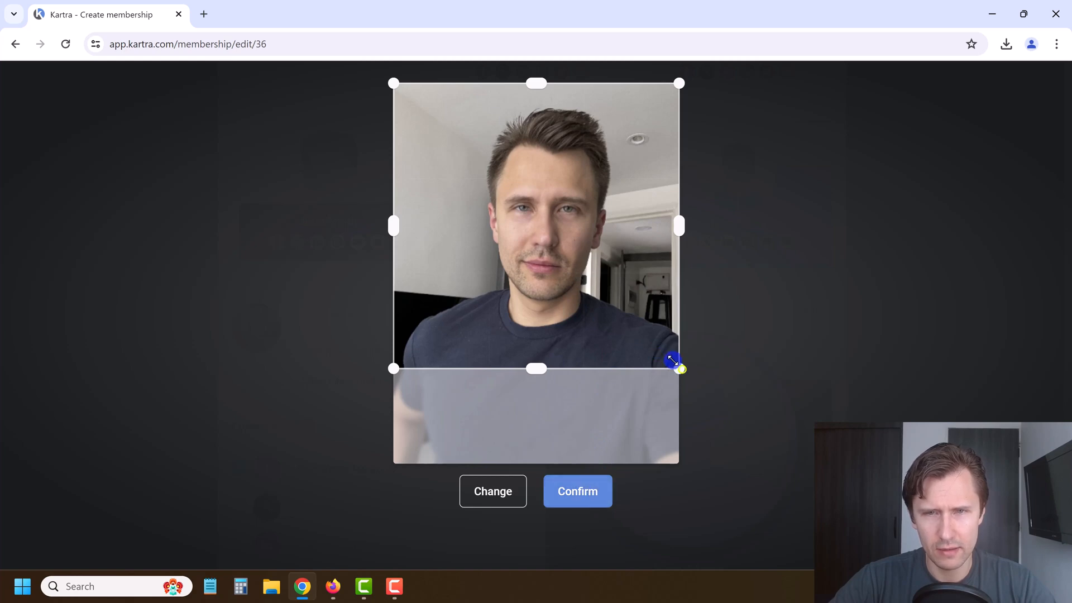
pyautogui.moveTo(673, 361); pyautogui.dragTo(684, 371)
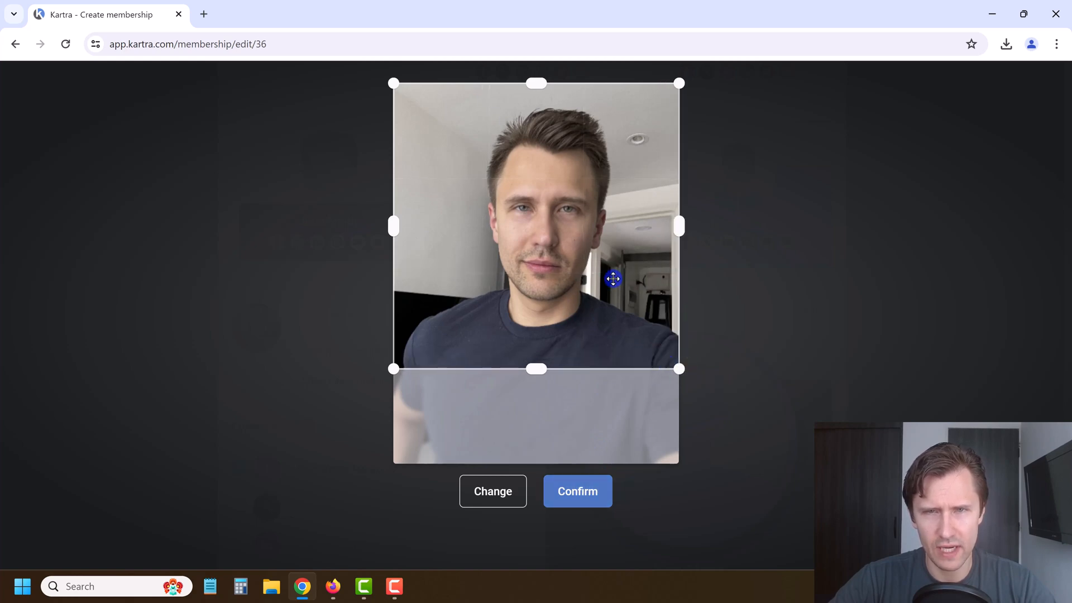
pyautogui.moveTo(613, 279); pyautogui.dragTo(611, 286)
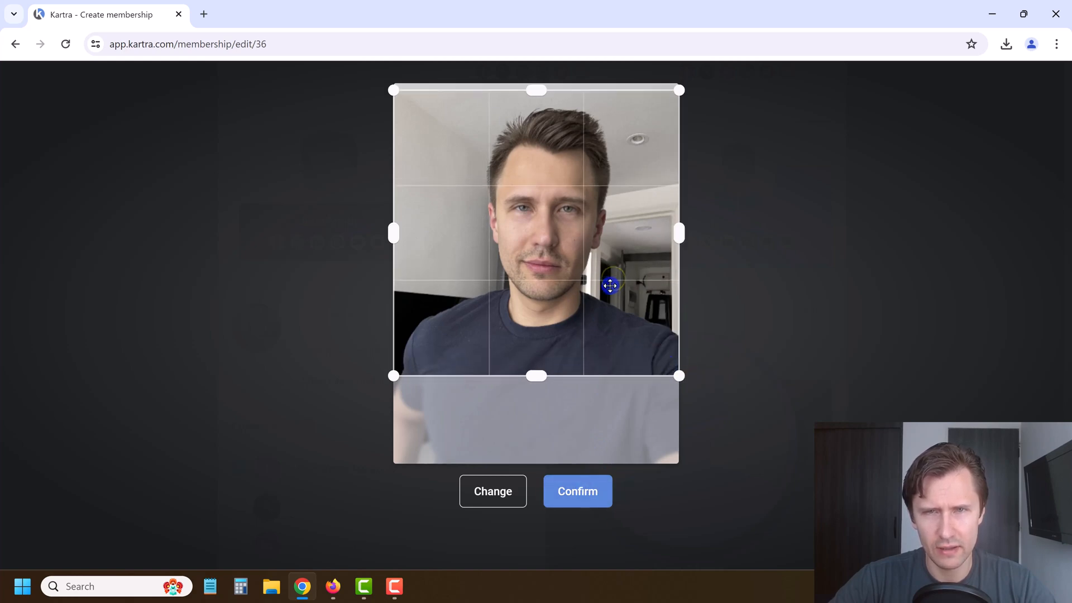
pyautogui.click(592, 506)
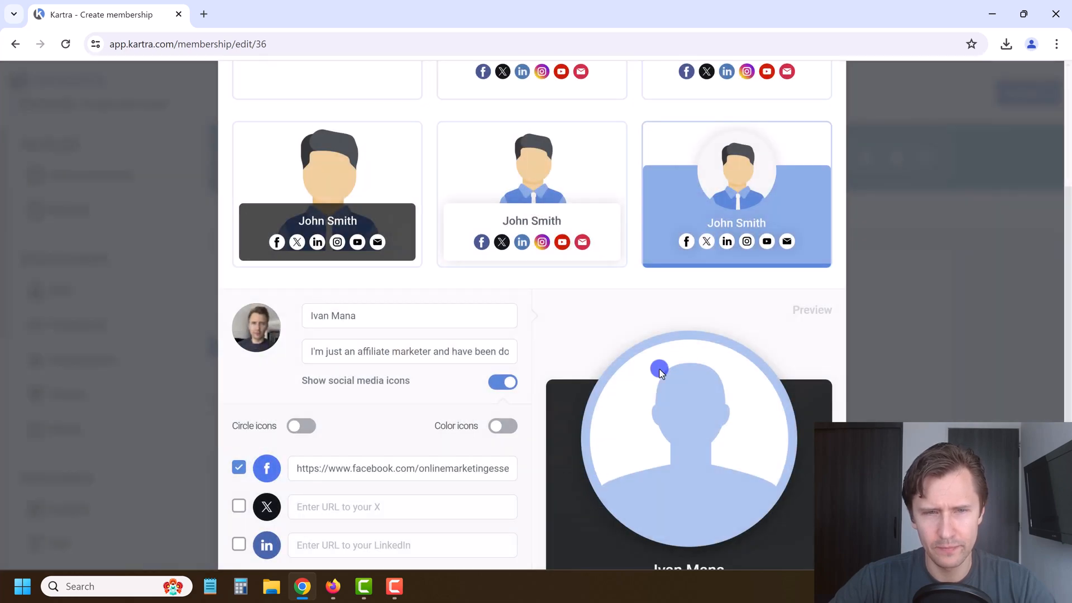
# Step: Re-crop the host photo to a smaller area centred on the face
pyautogui.scroll(-1, 298, 308)
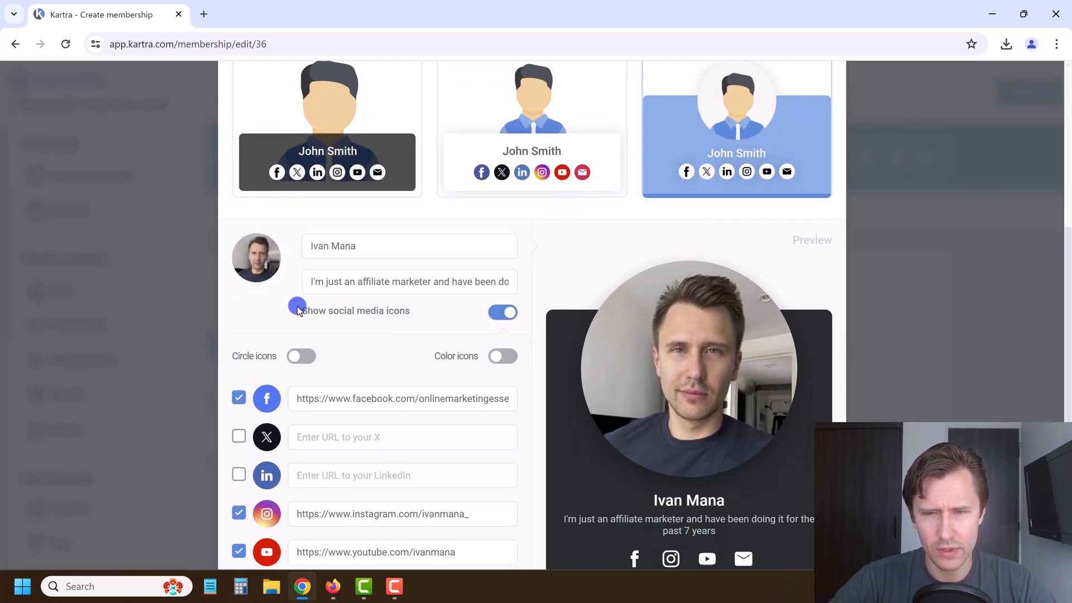
pyautogui.click(257, 258)
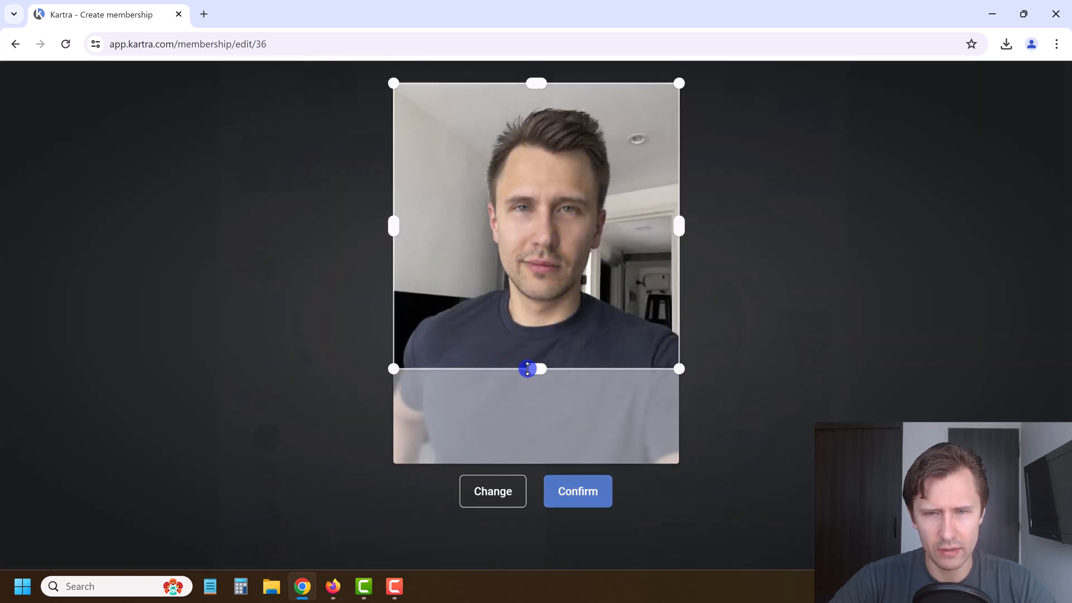
pyautogui.moveTo(528, 363); pyautogui.dragTo(531, 337)
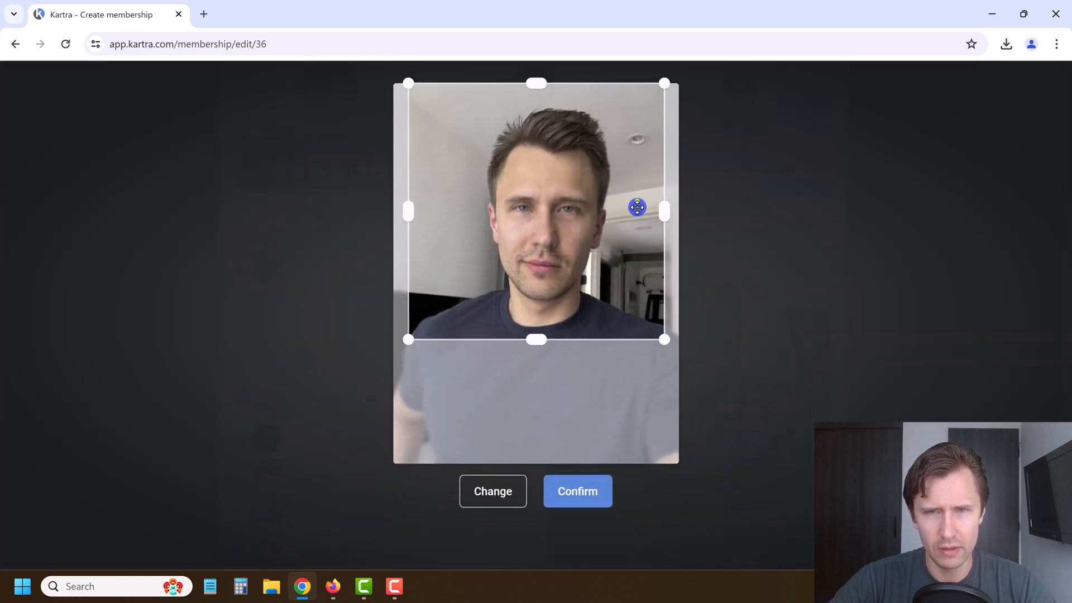
pyautogui.moveTo(637, 201); pyautogui.dragTo(646, 205)
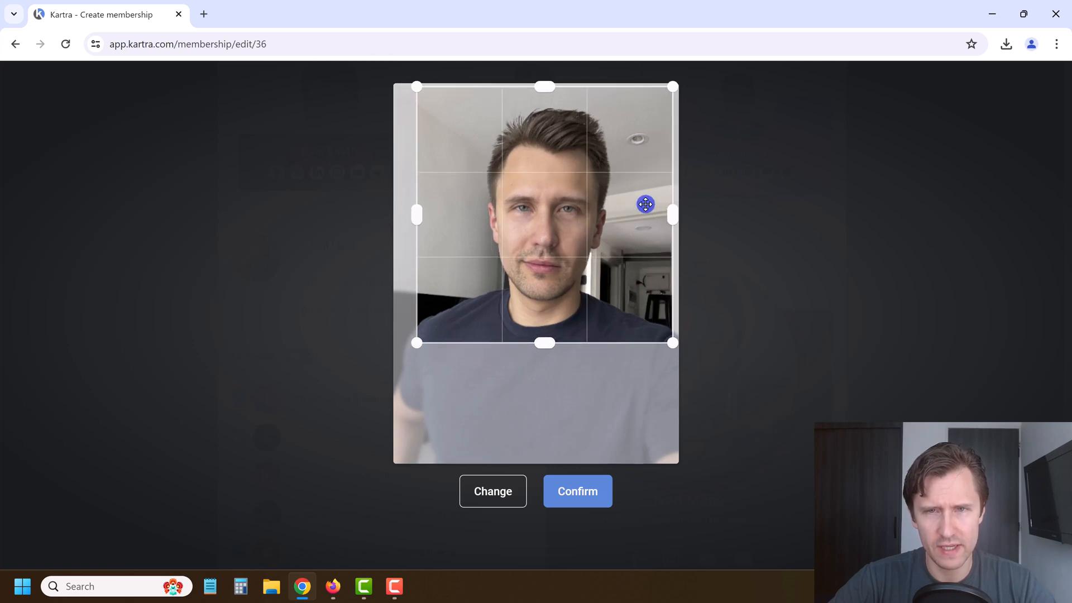
pyautogui.click(565, 496)
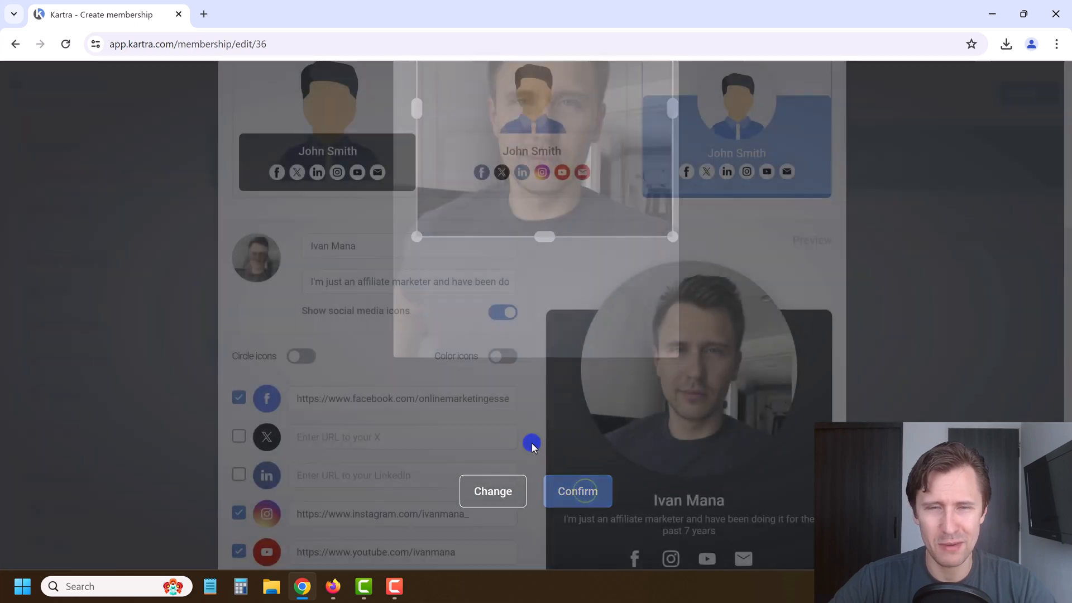
pyautogui.scroll(-1, 398, 351)
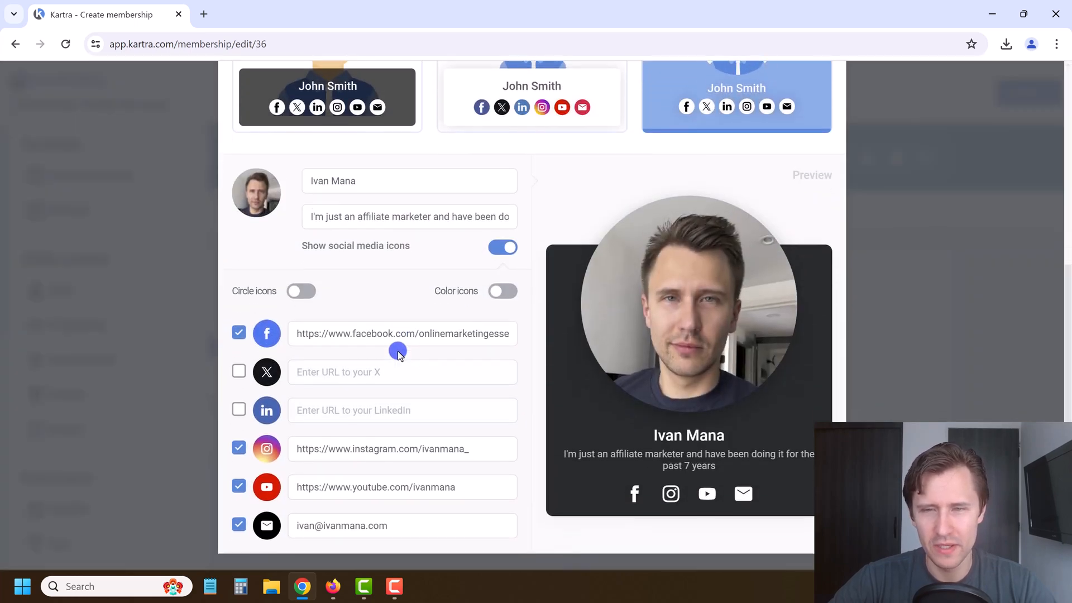
pyautogui.scroll(5, 613, 232)
pyautogui.scroll(2, 783, 127)
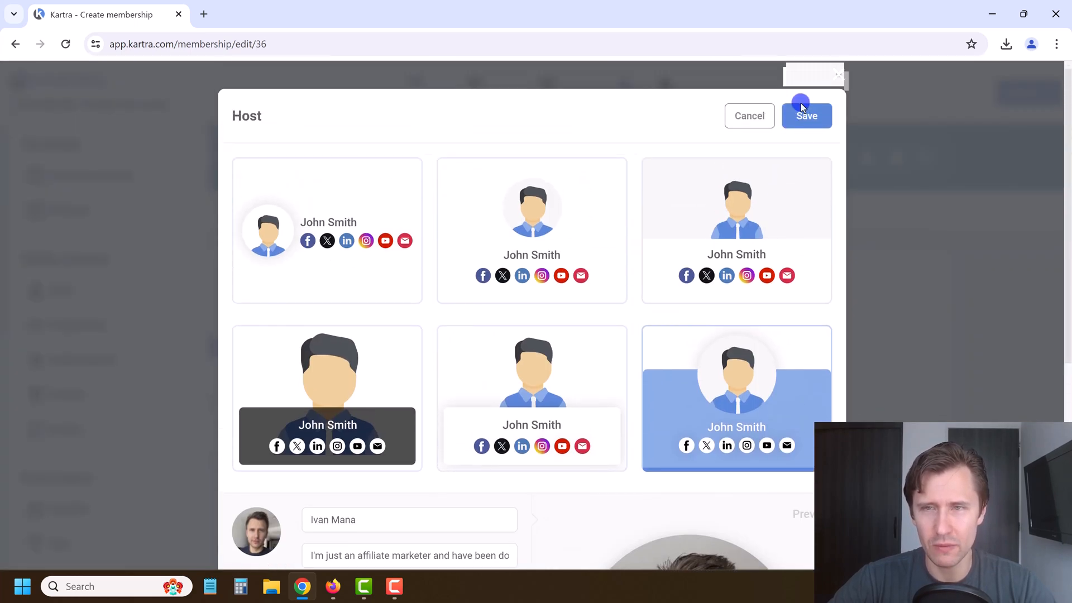
# Step: Save the host card and set the accent colour to teal-blue rgb(7, 121, 147)
pyautogui.click(813, 113)
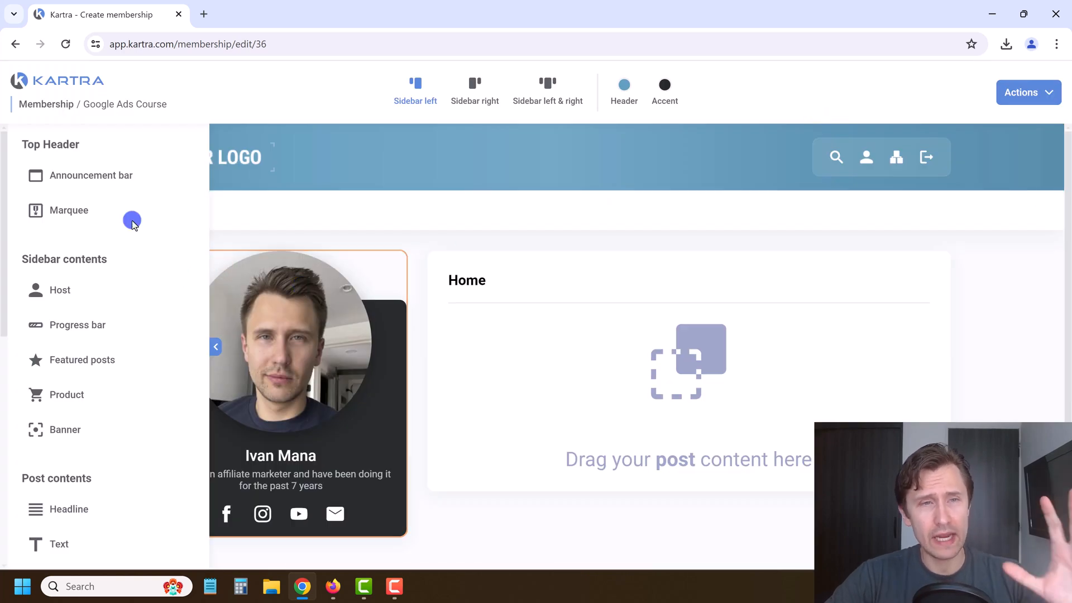
pyautogui.click(216, 346)
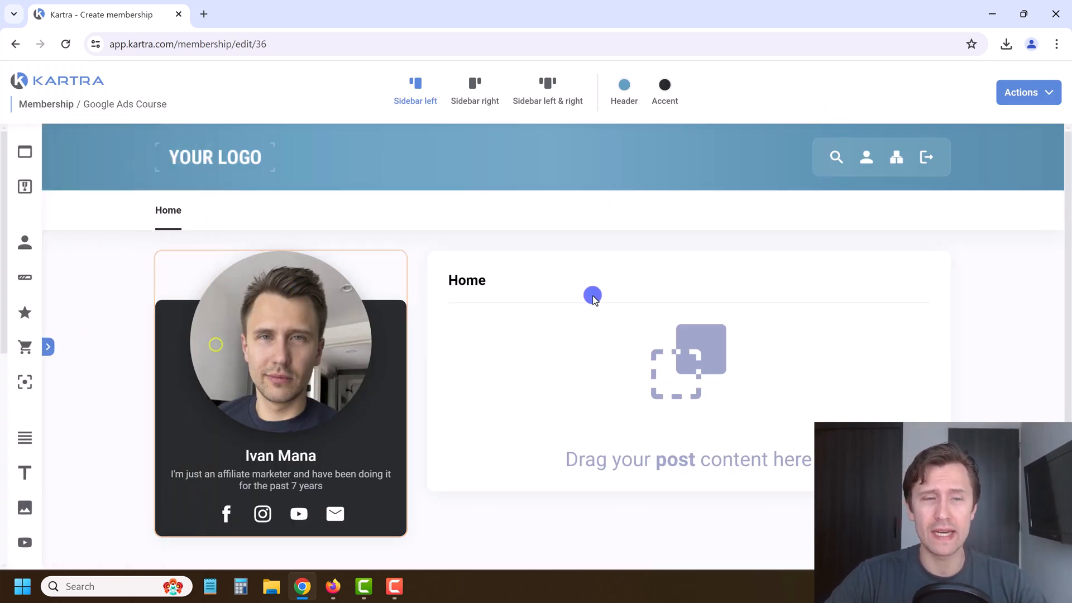
pyautogui.scroll(-1, 564, 363)
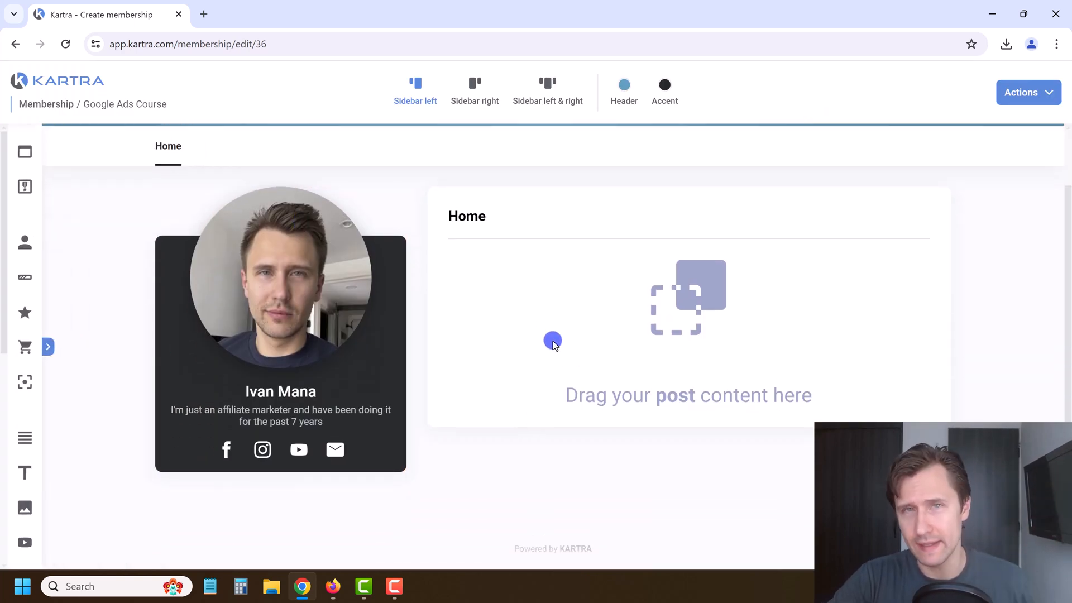
pyautogui.scroll(1, 502, 375)
pyautogui.click(667, 86)
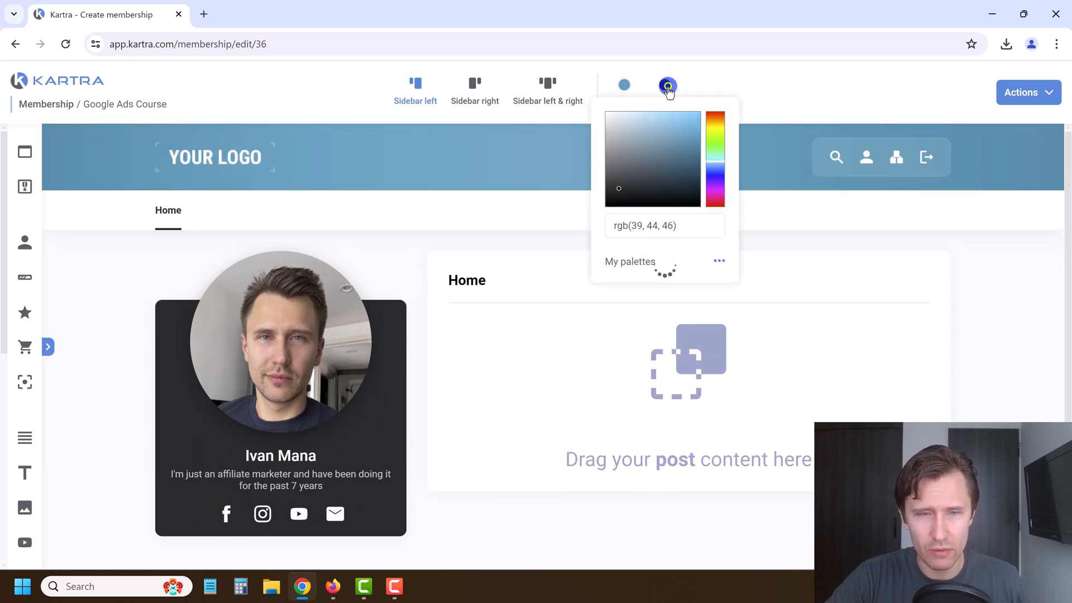
pyautogui.moveTo(637, 176); pyautogui.dragTo(697, 156)
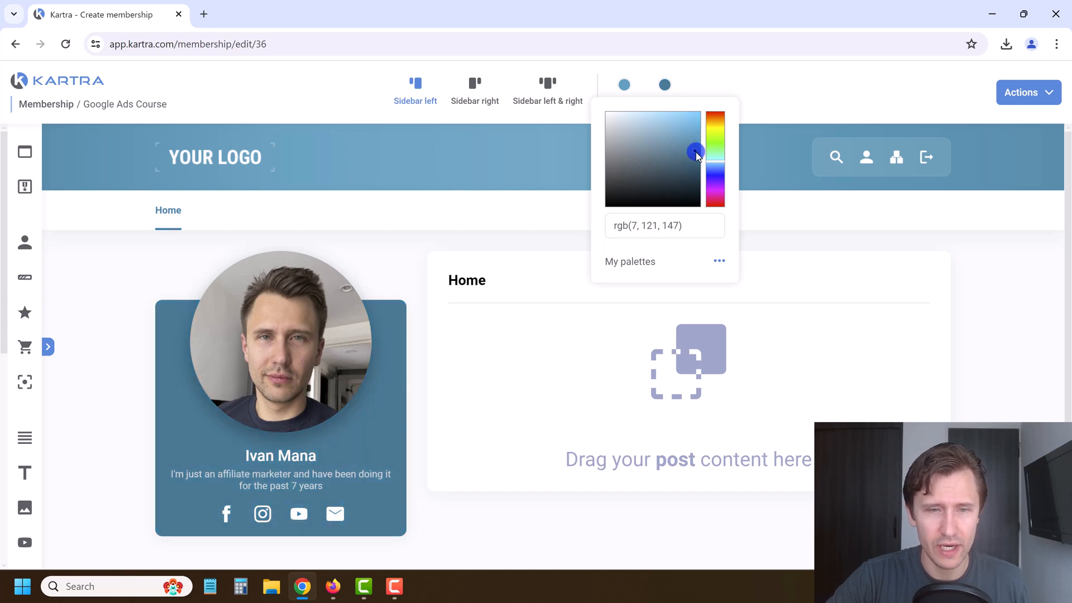
pyautogui.click(507, 213)
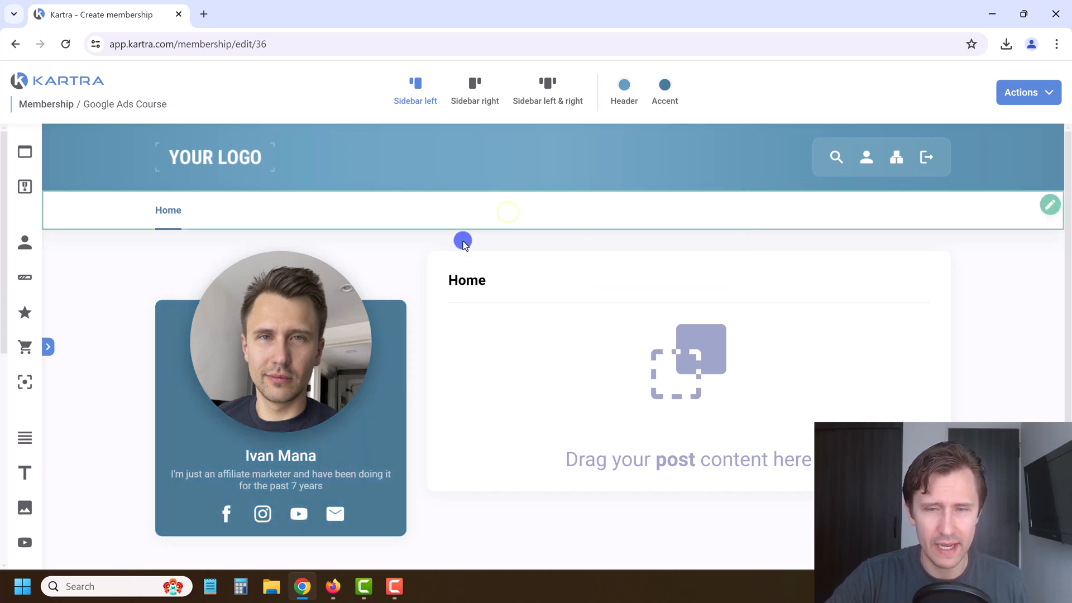
pyautogui.scroll(-2, 307, 391)
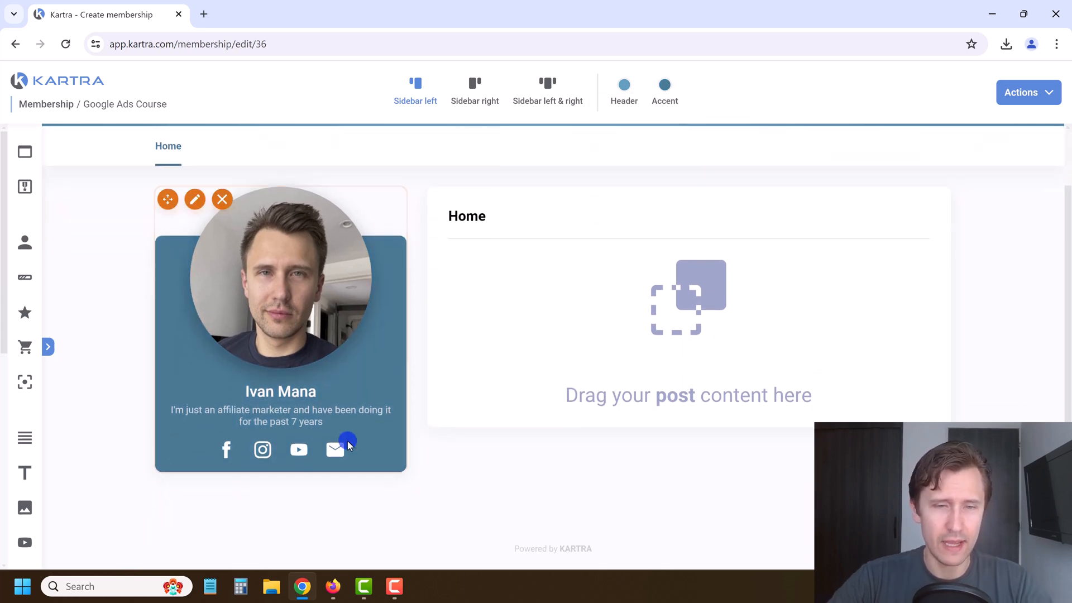
pyautogui.click(48, 345)
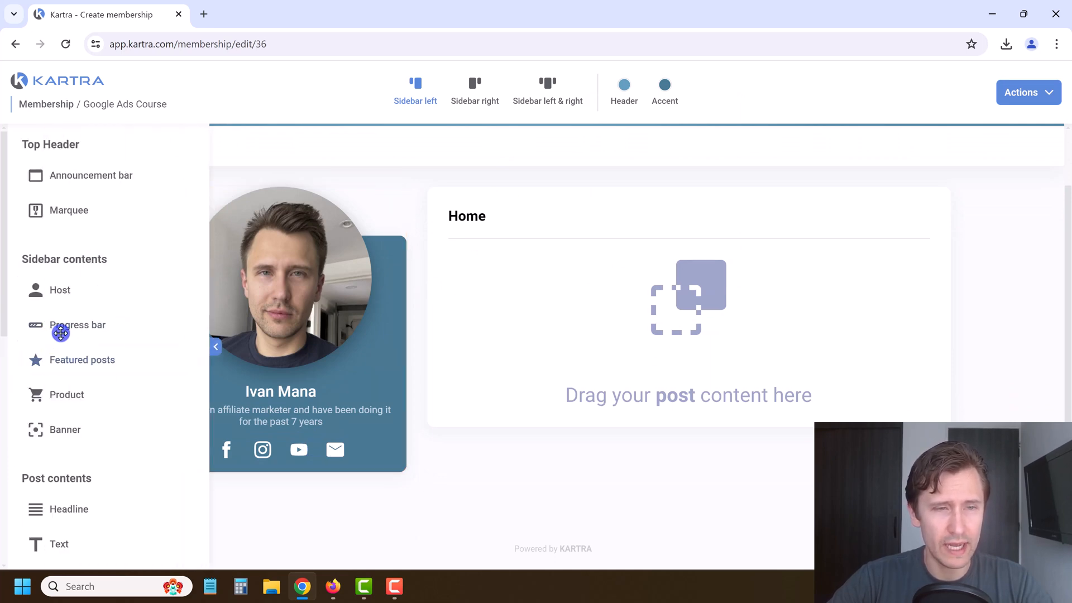
# Step: Place a progress bar under the host card, then drop a Featured posts box into the sidebar
pyautogui.moveTo(74, 328); pyautogui.dragTo(297, 456)
pyautogui.scroll(-1, 297, 425)
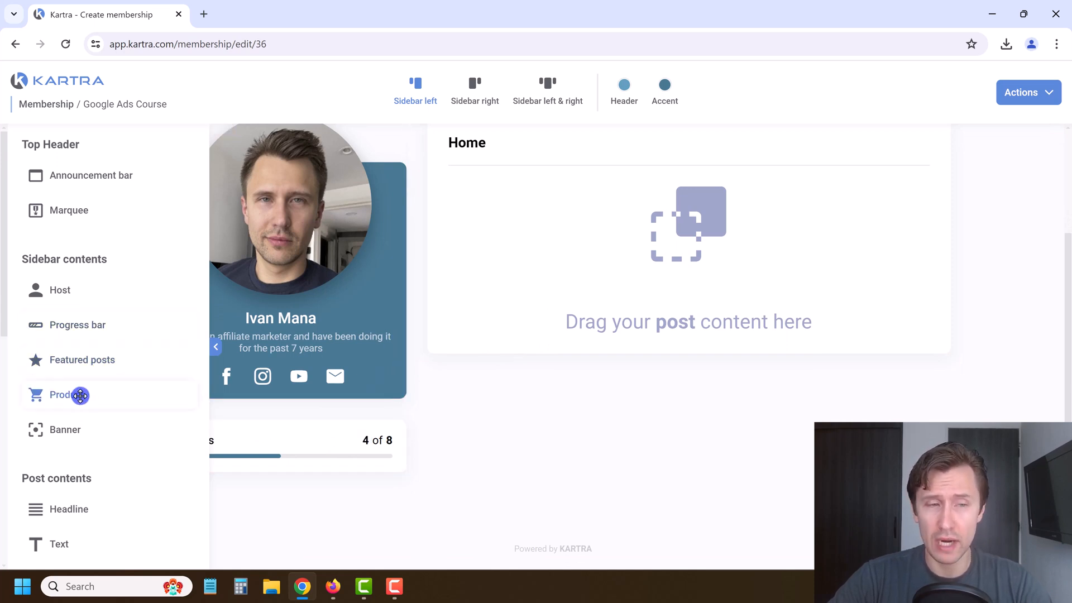
pyautogui.moveTo(81, 395)
pyautogui.mouseDown()
pyautogui.moveTo(223, 421)
pyautogui.moveTo(263, 508)
pyautogui.moveTo(78, 395)
pyautogui.mouseUp()
pyautogui.moveTo(153, 393); pyautogui.dragTo(162, 392)
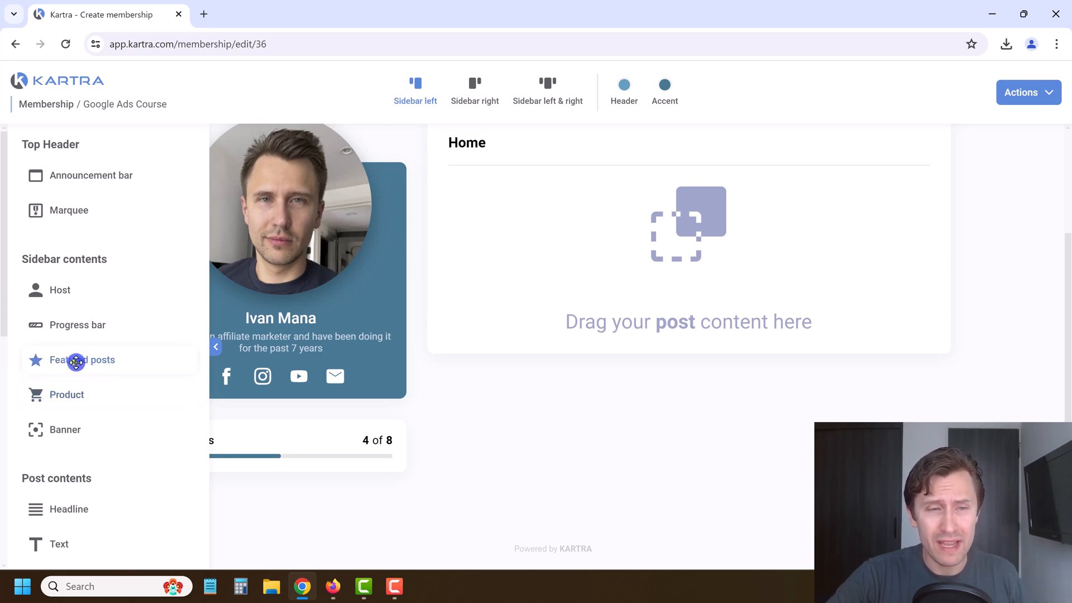
pyautogui.moveTo(75, 361); pyautogui.dragTo(298, 459)
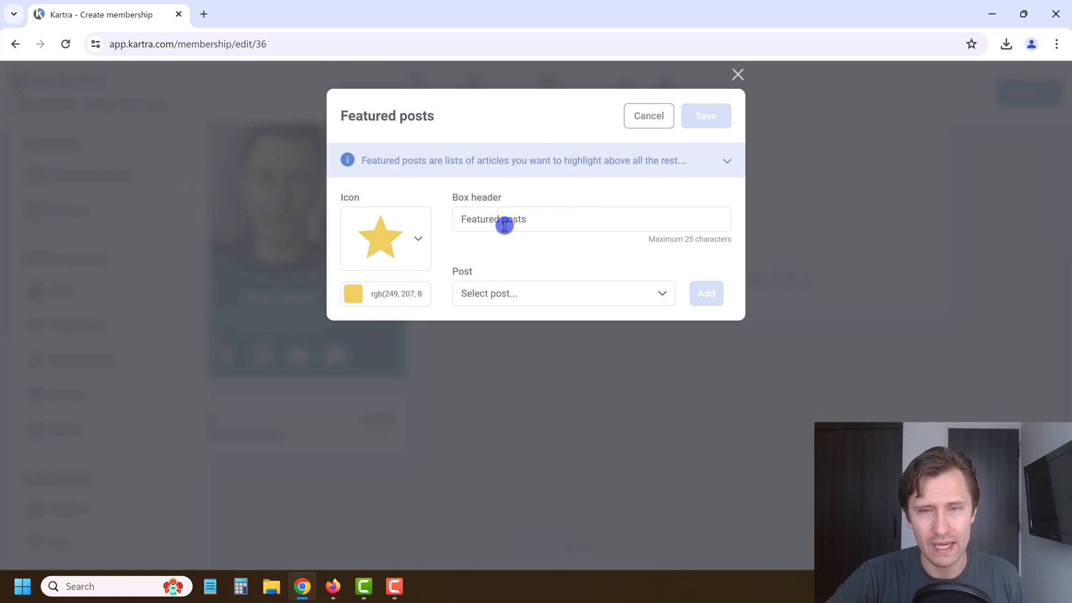
# Step: Feature the Home post in the Featured posts box with a star icon and save it
pyautogui.moveTo(465, 220); pyautogui.dragTo(463, 220)
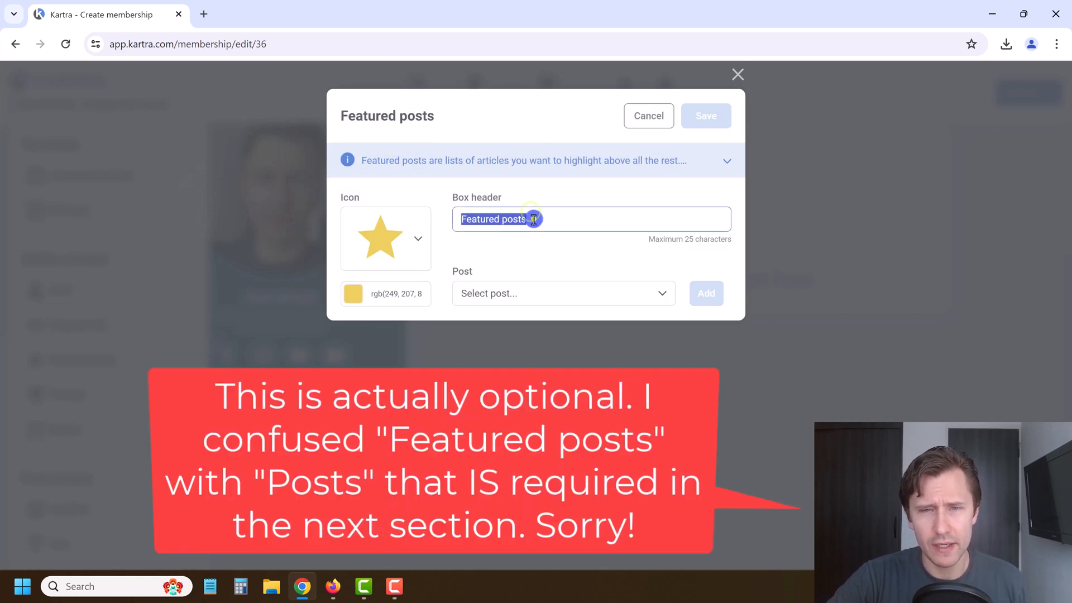
pyautogui.click(513, 296)
pyautogui.click(487, 348)
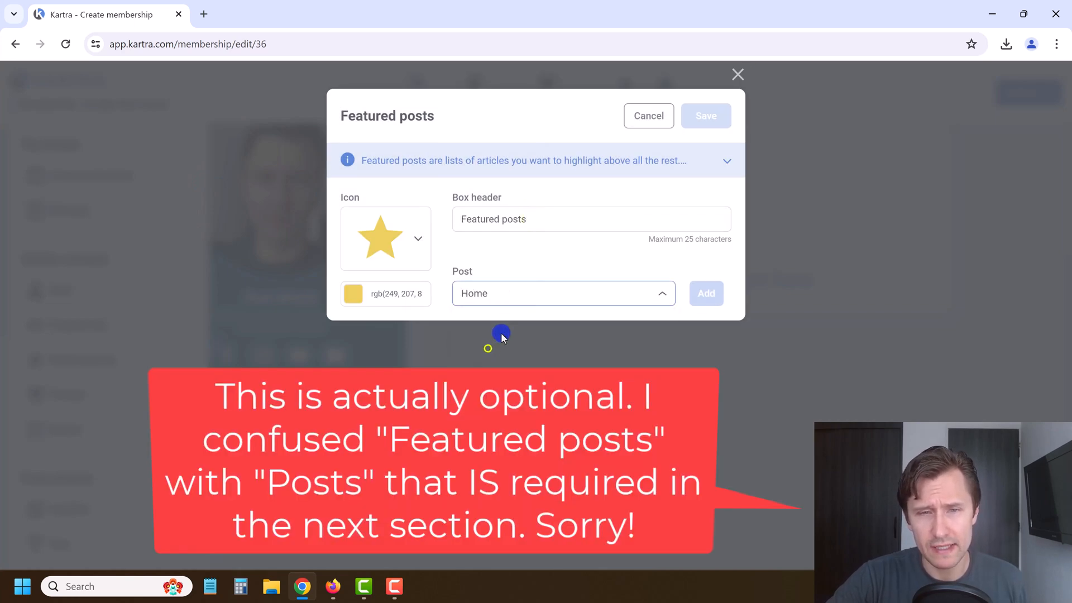
pyautogui.click(417, 241)
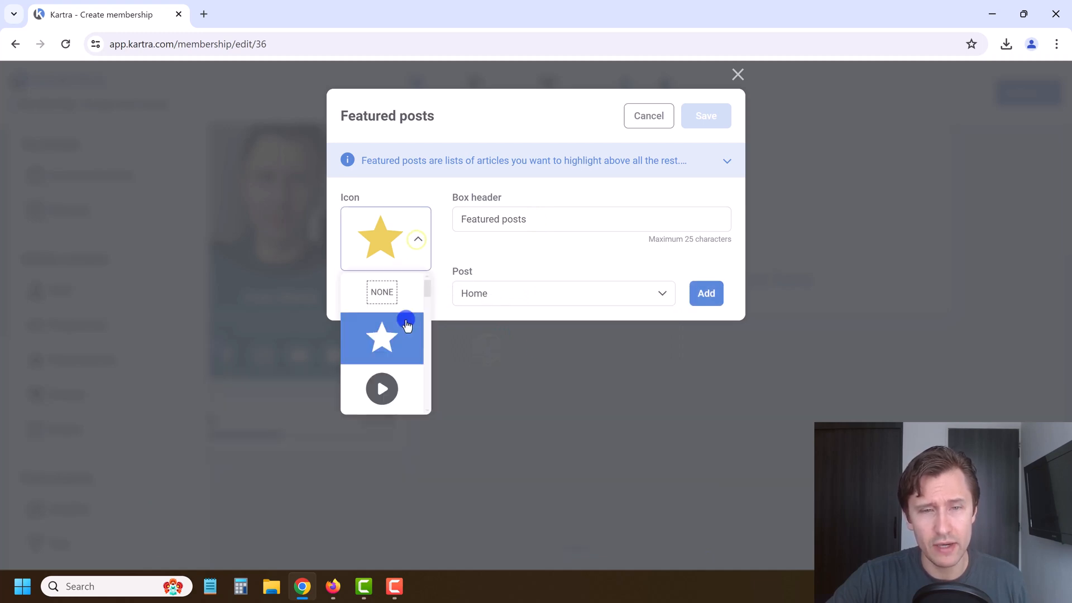
pyautogui.scroll(-2, 400, 330)
pyautogui.scroll(2, 401, 332)
pyautogui.scroll(-6, 401, 330)
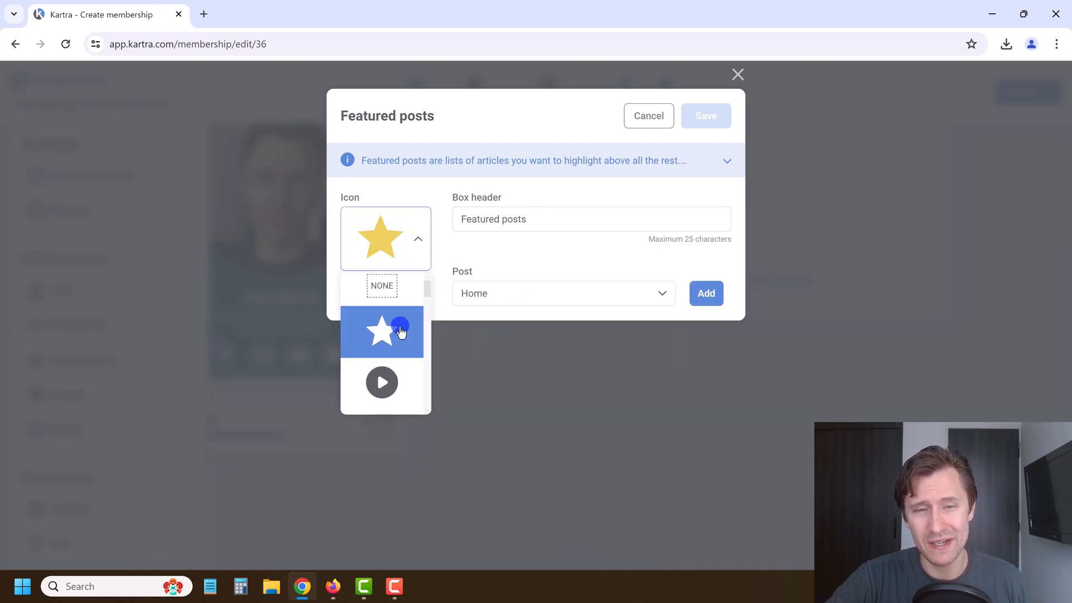
pyautogui.scroll(-3, 401, 330)
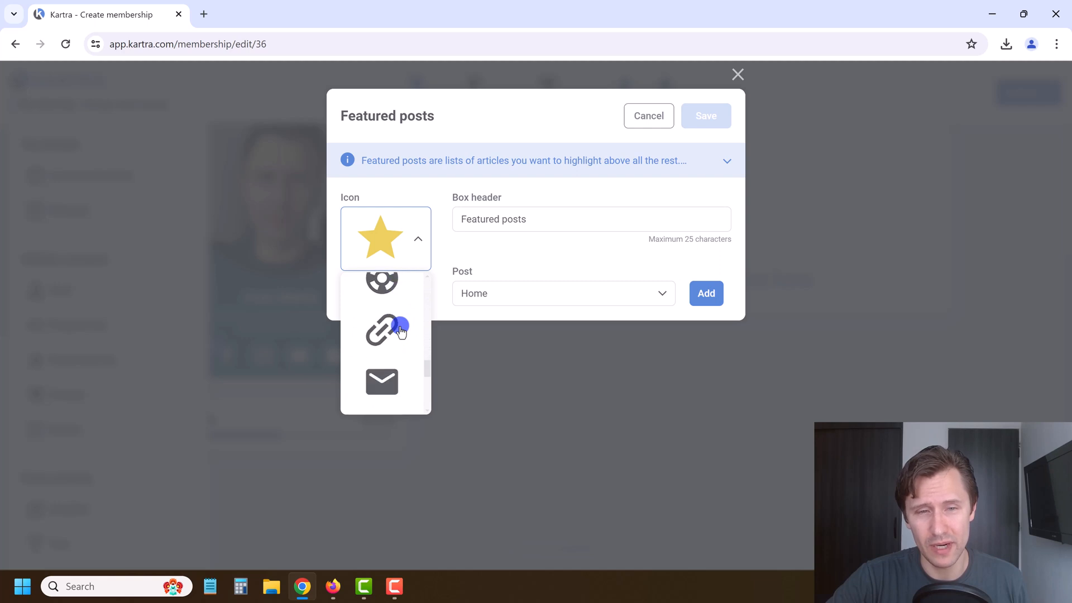
pyautogui.scroll(5, 396, 343)
pyautogui.scroll(4, 395, 348)
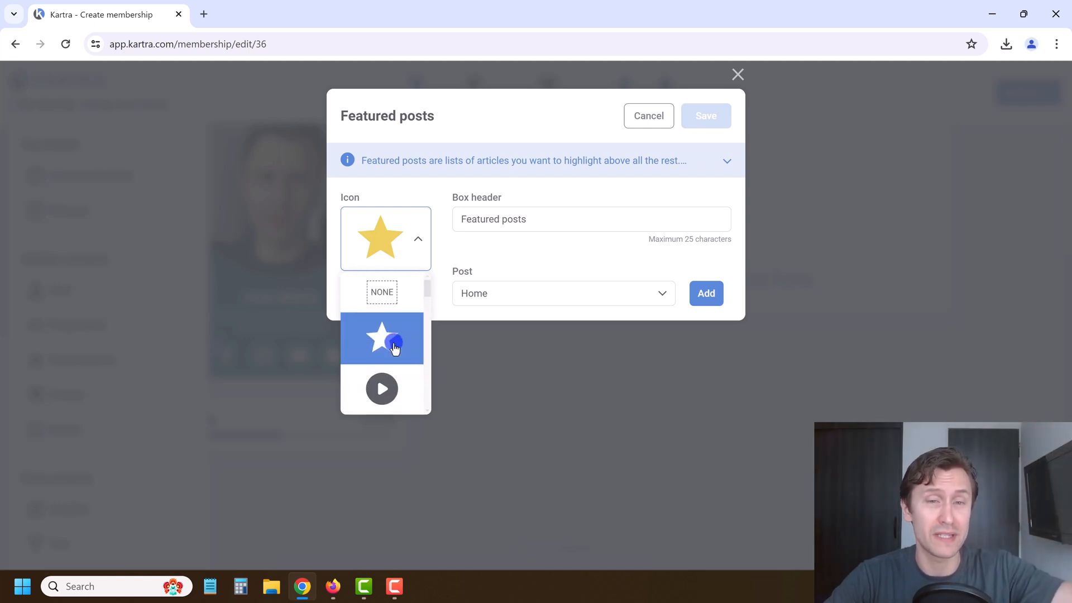
pyautogui.click(394, 345)
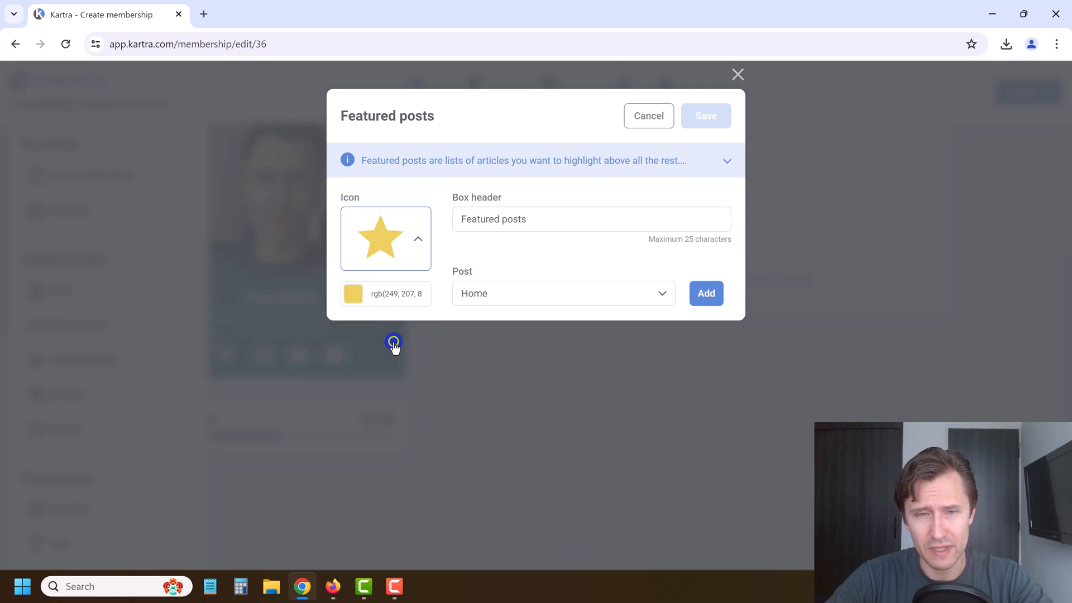
pyautogui.click(705, 293)
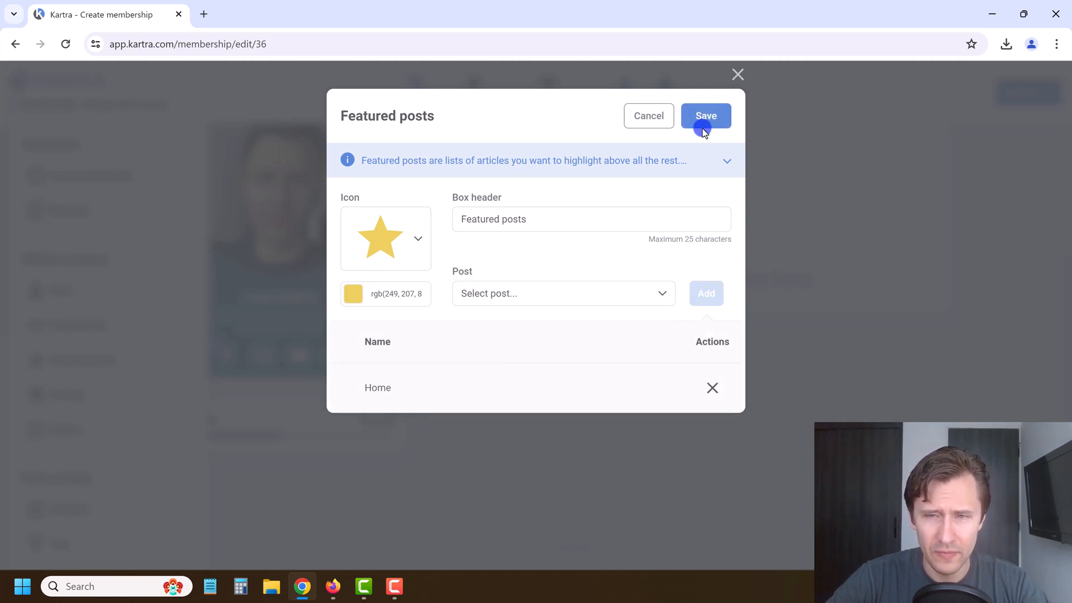
pyautogui.click(703, 118)
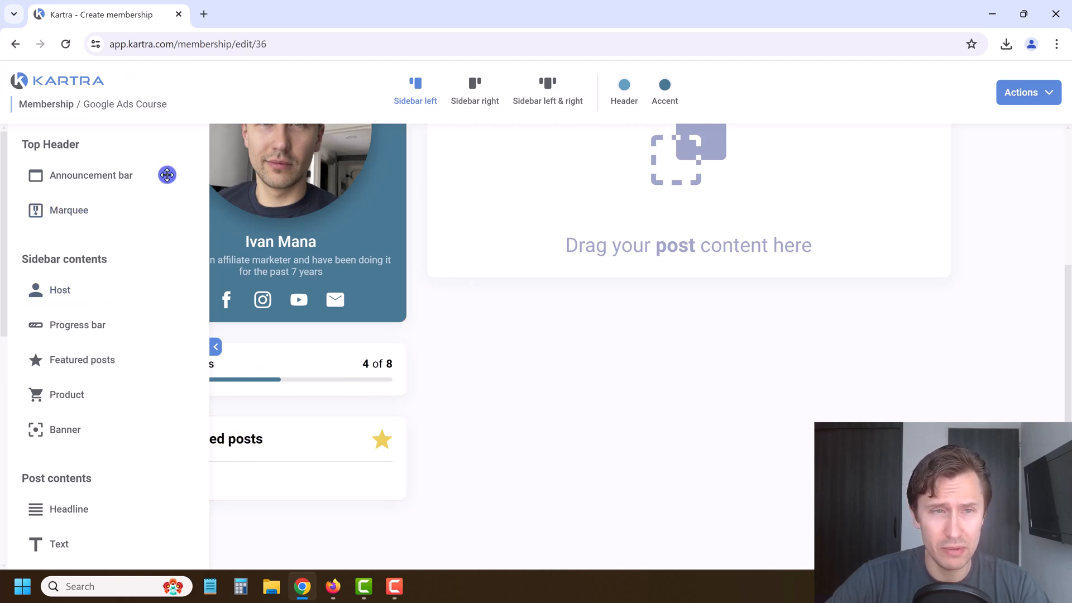
# Step: Add a new Category entry below Home in the navigation menu editor
pyautogui.scroll(4, 465, 366)
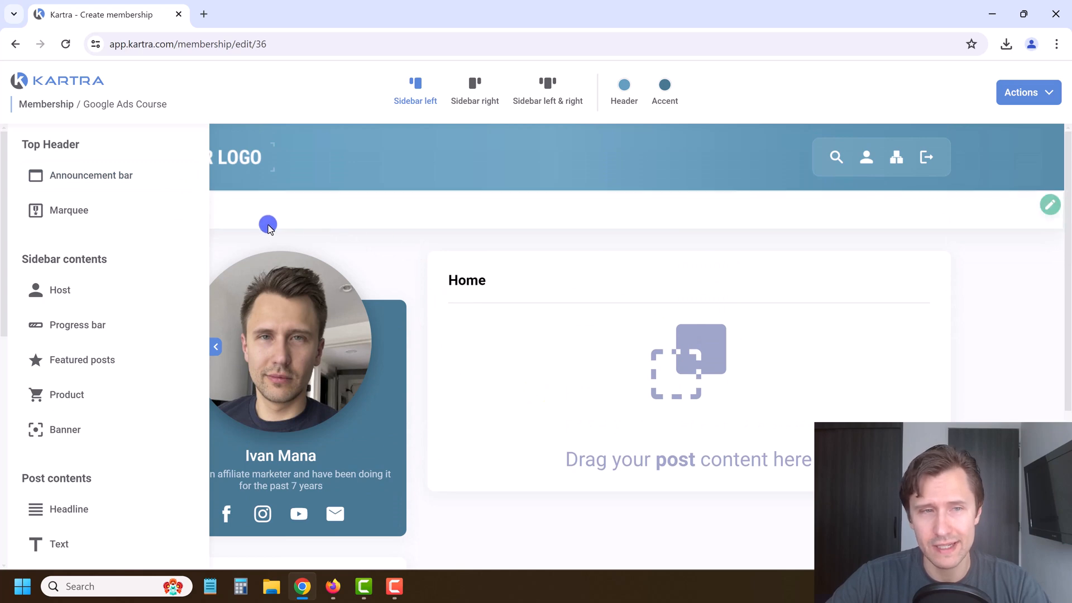
pyautogui.click(215, 350)
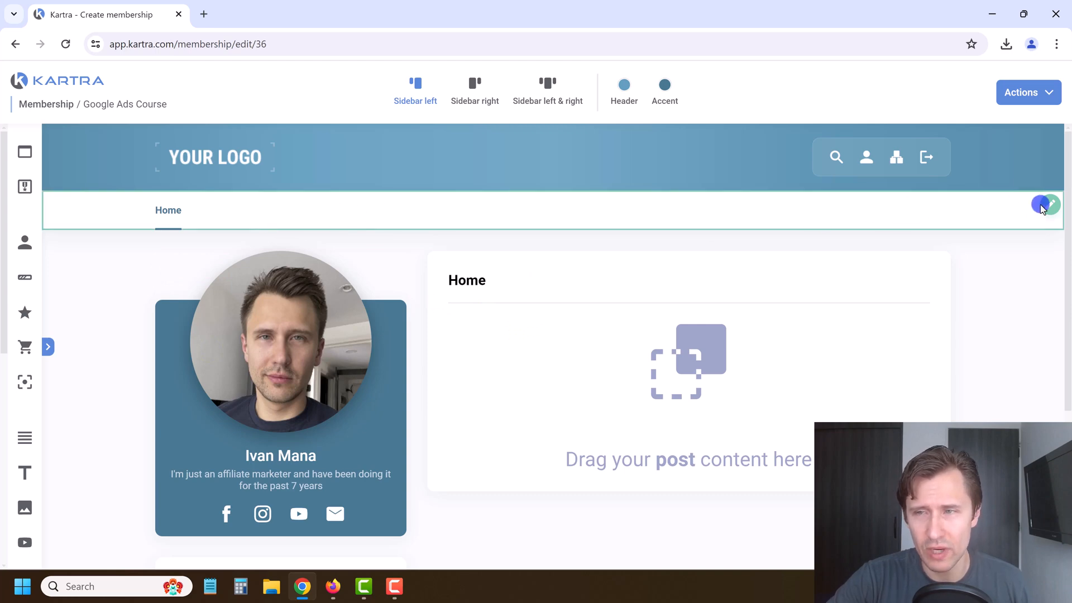
pyautogui.click(1048, 205)
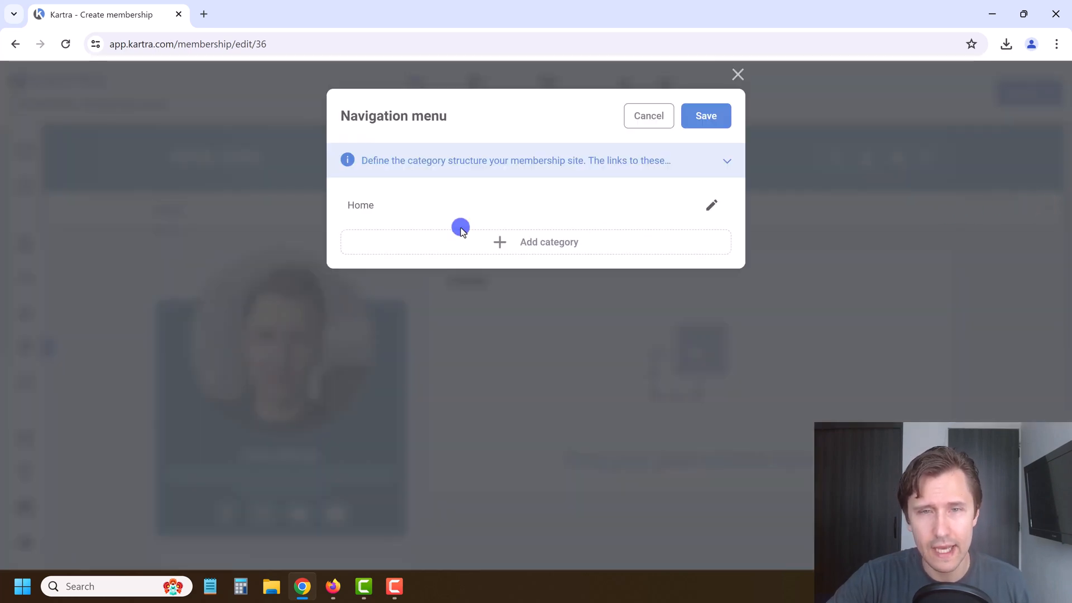
pyautogui.click(518, 243)
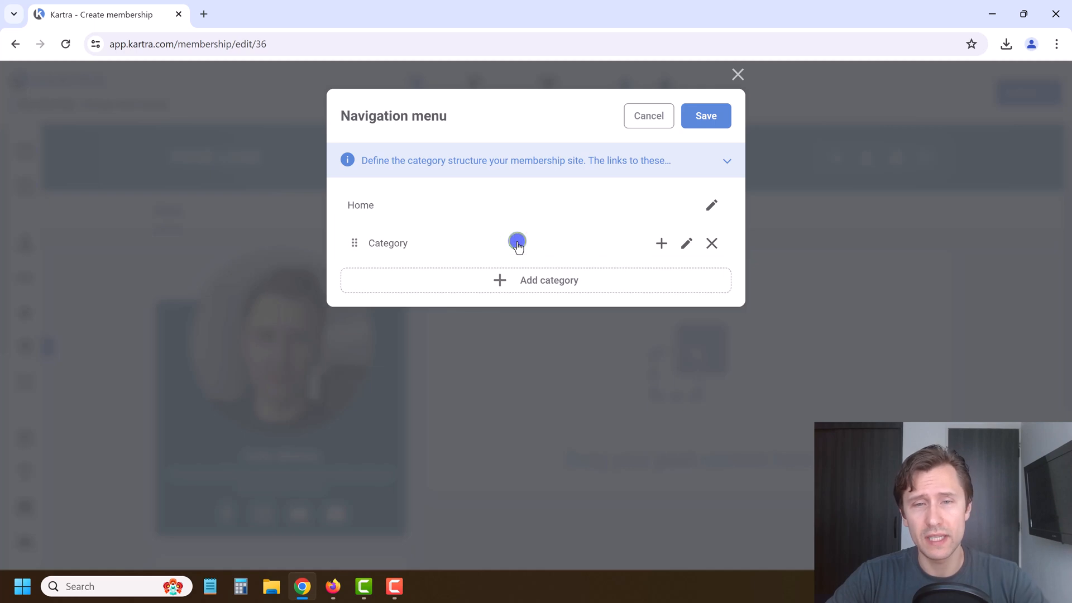
pyautogui.click(688, 245)
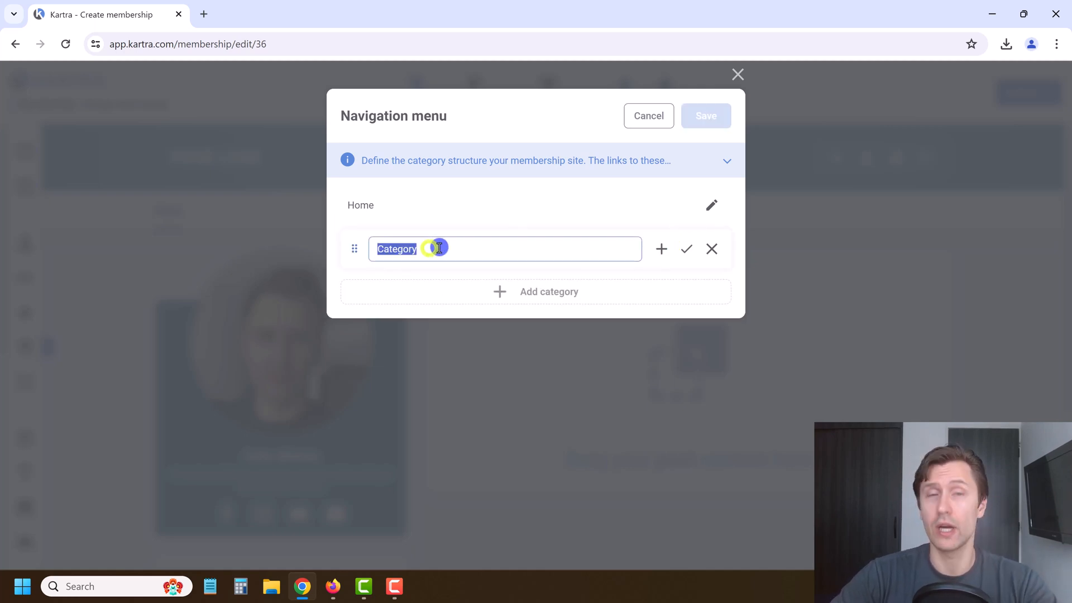
# Step: Open the Google Ads Mastery course page on ivanmana.com in a new tab
pyautogui.click(204, 14)
pyautogui.write('ivanmana')
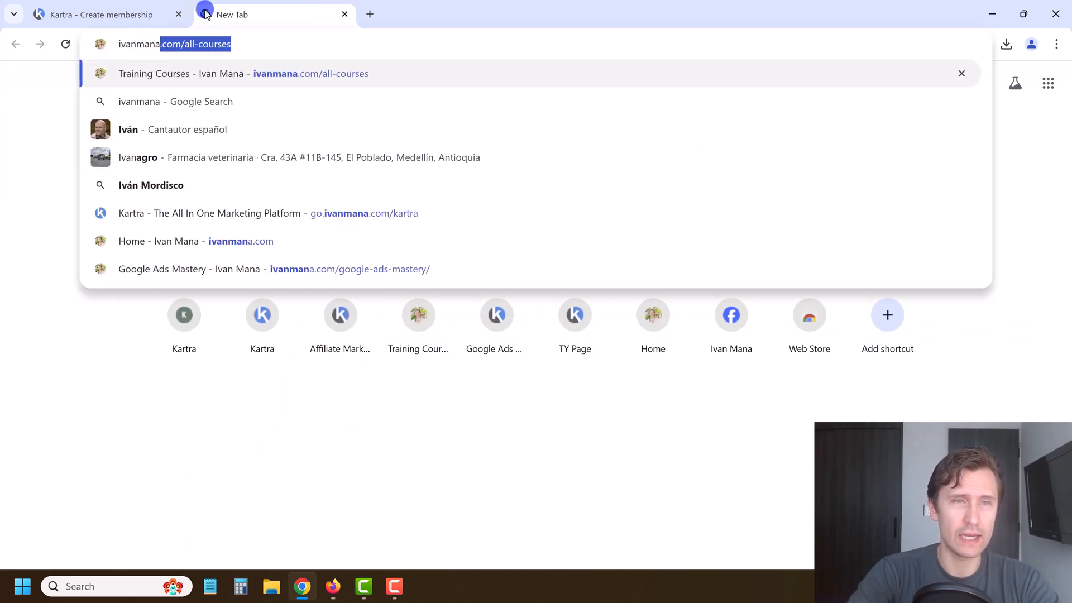
pyautogui.press('Return')
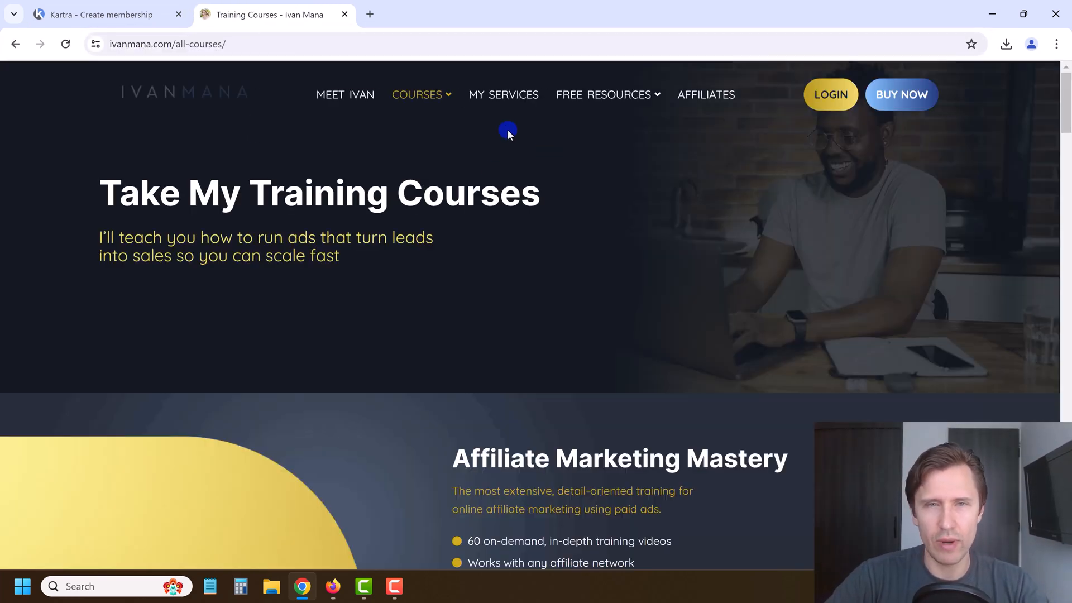
pyautogui.moveTo(437, 101)
pyautogui.click(458, 168)
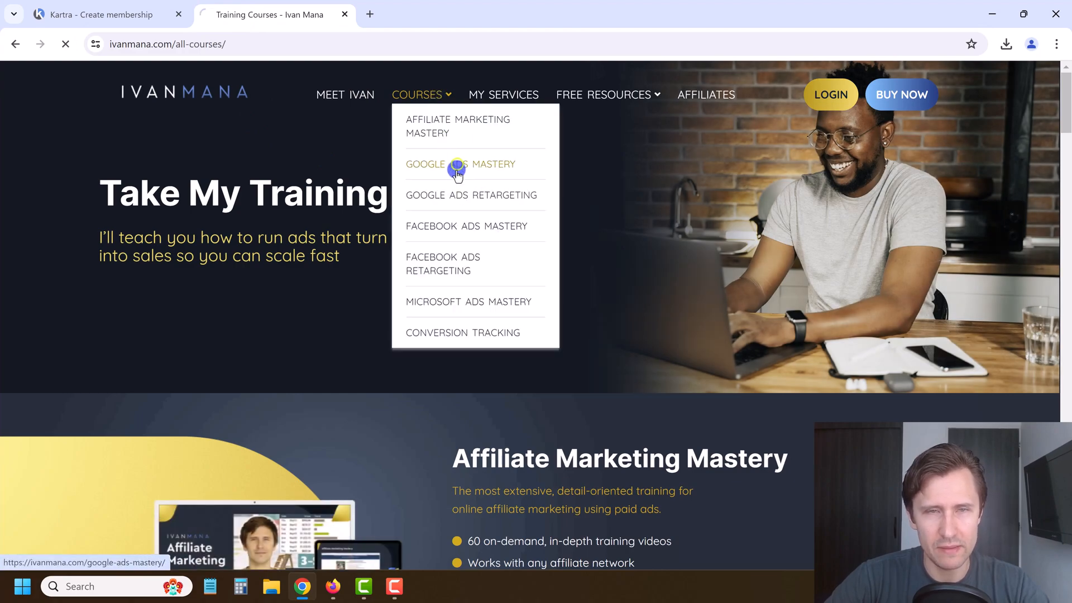
pyautogui.scroll(-15, 426, 241)
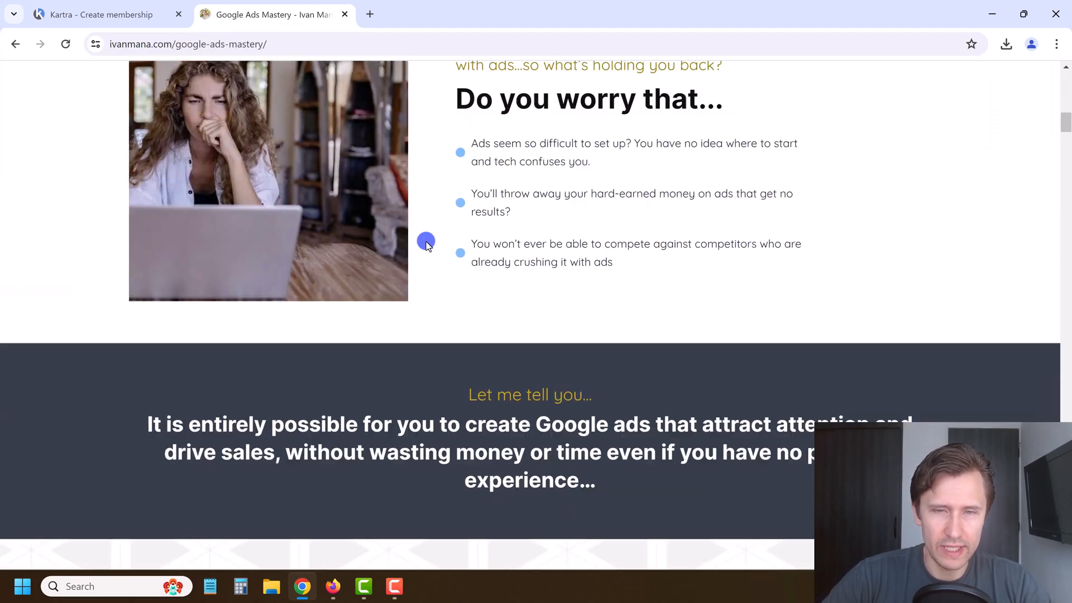
pyautogui.scroll(-15, 426, 241)
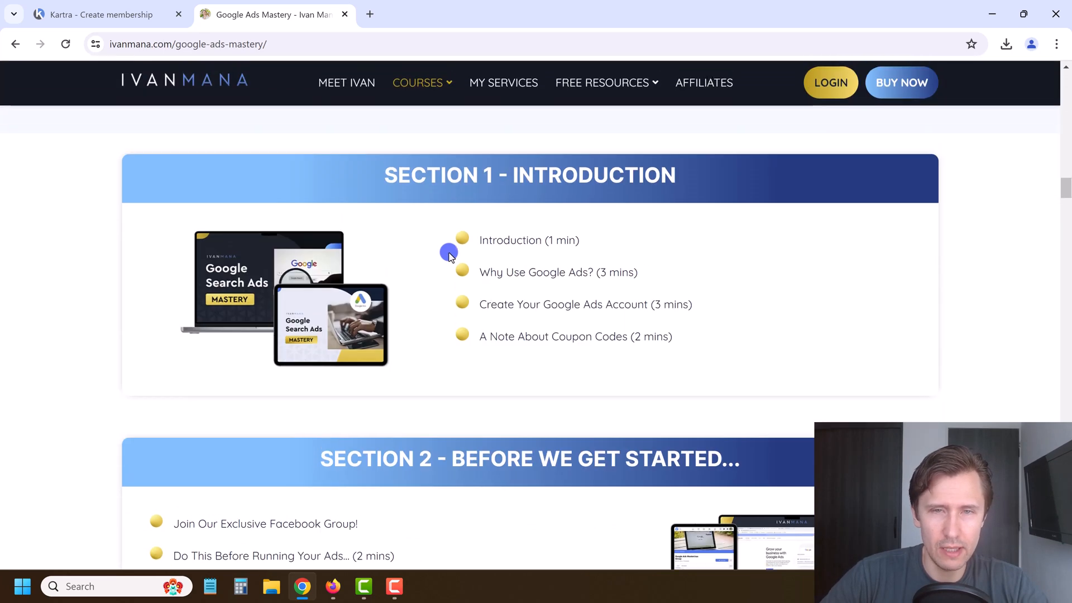
# Step: Review the Section 1 heading and its four lesson titles, then go back to Kartra
pyautogui.moveTo(391, 173); pyautogui.dragTo(551, 184)
pyautogui.click(553, 187)
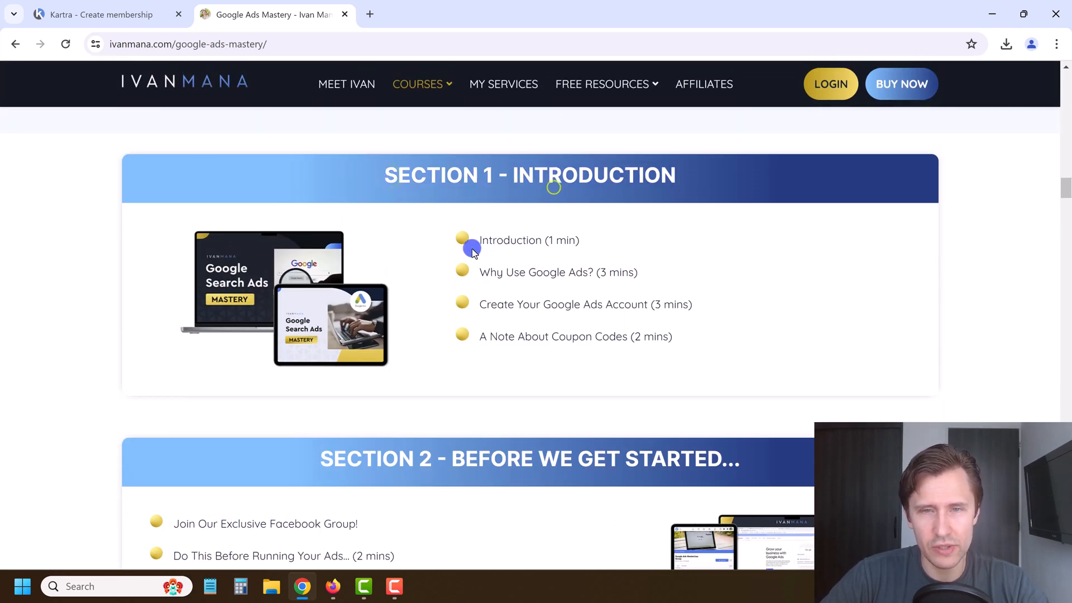
pyautogui.moveTo(483, 238); pyautogui.dragTo(660, 336)
pyautogui.click(548, 330)
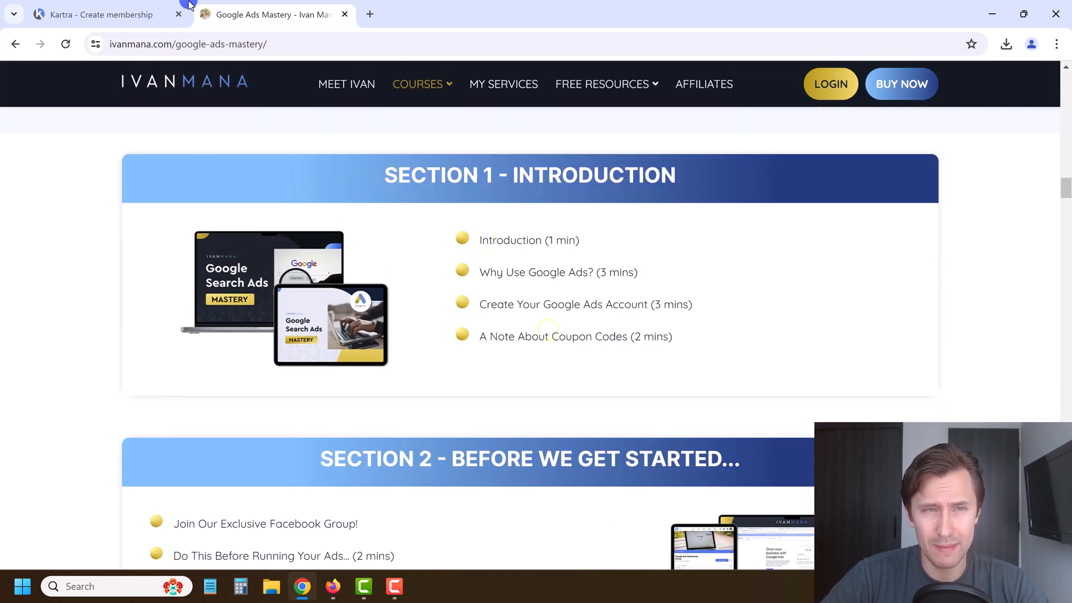
pyautogui.click(136, 8)
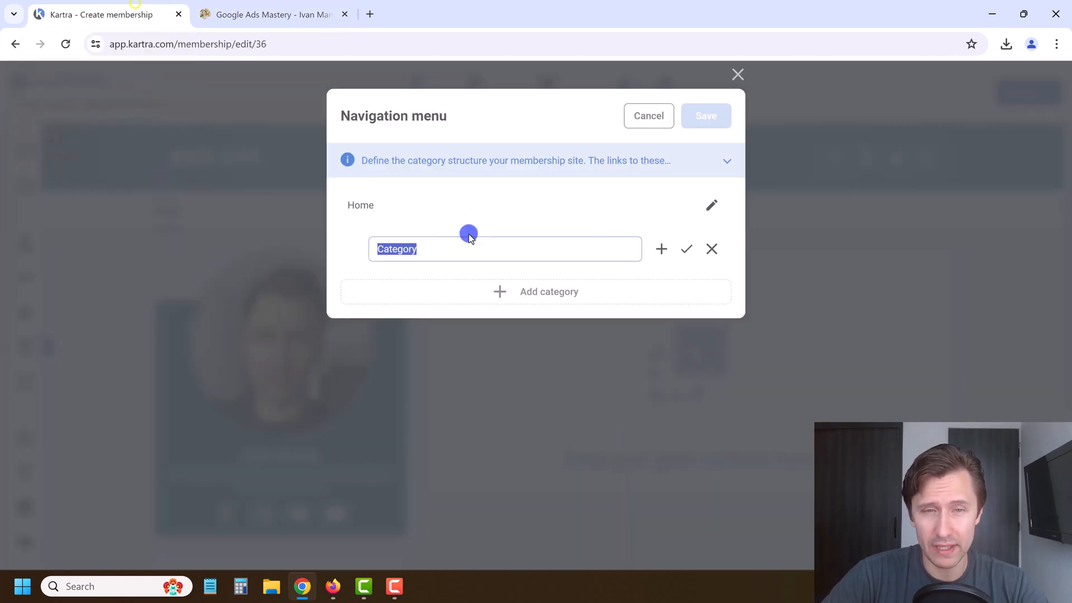
# Step: Name the new navigation category 'Section 1' and confirm it
pyautogui.write('Section 1')
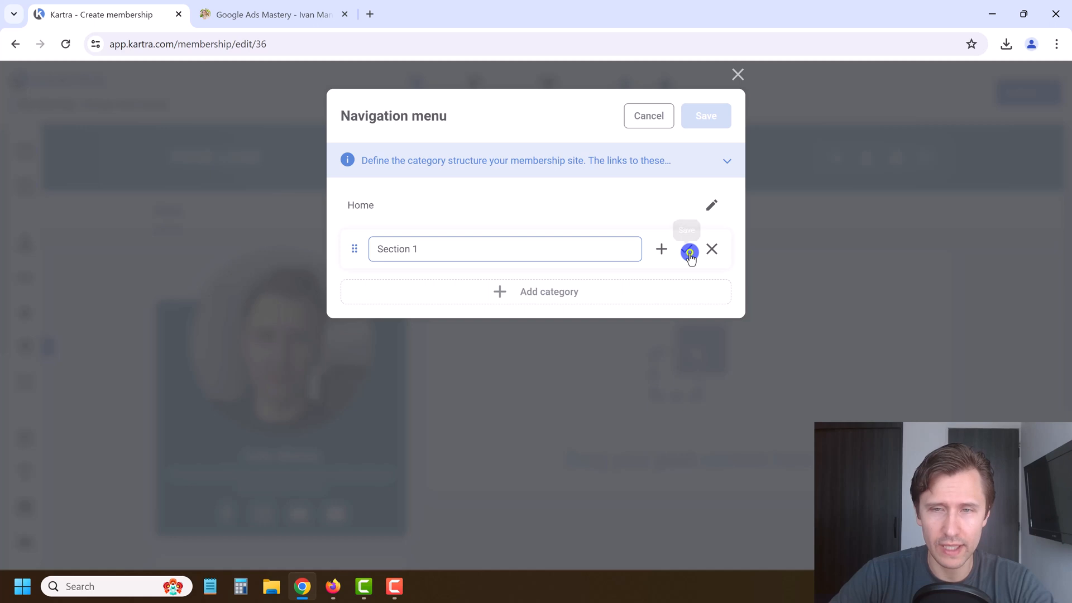
pyautogui.click(690, 252)
pyautogui.click(281, 8)
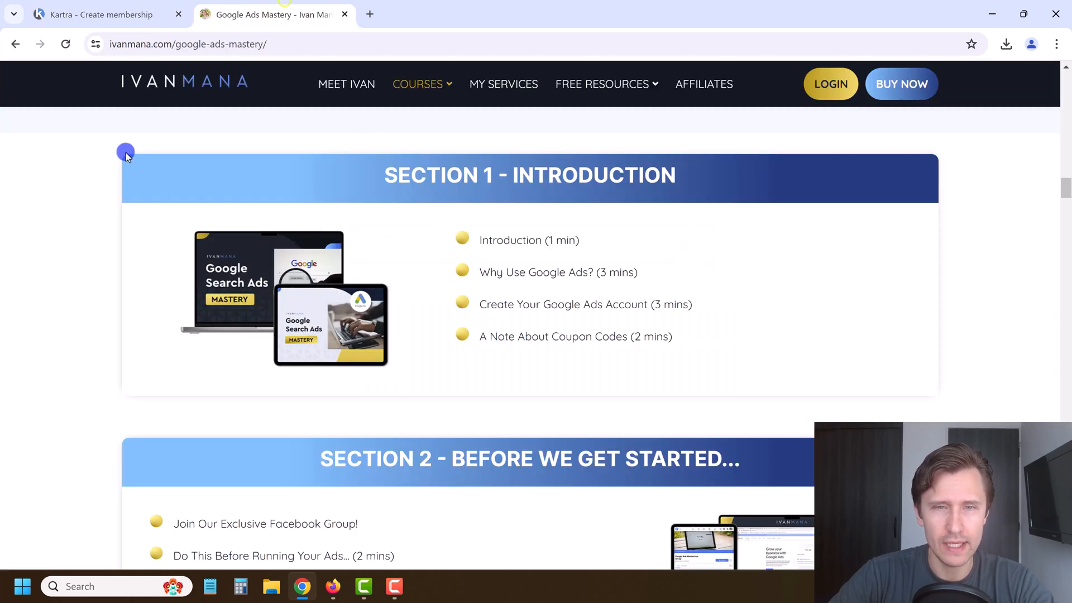
pyautogui.click(89, 7)
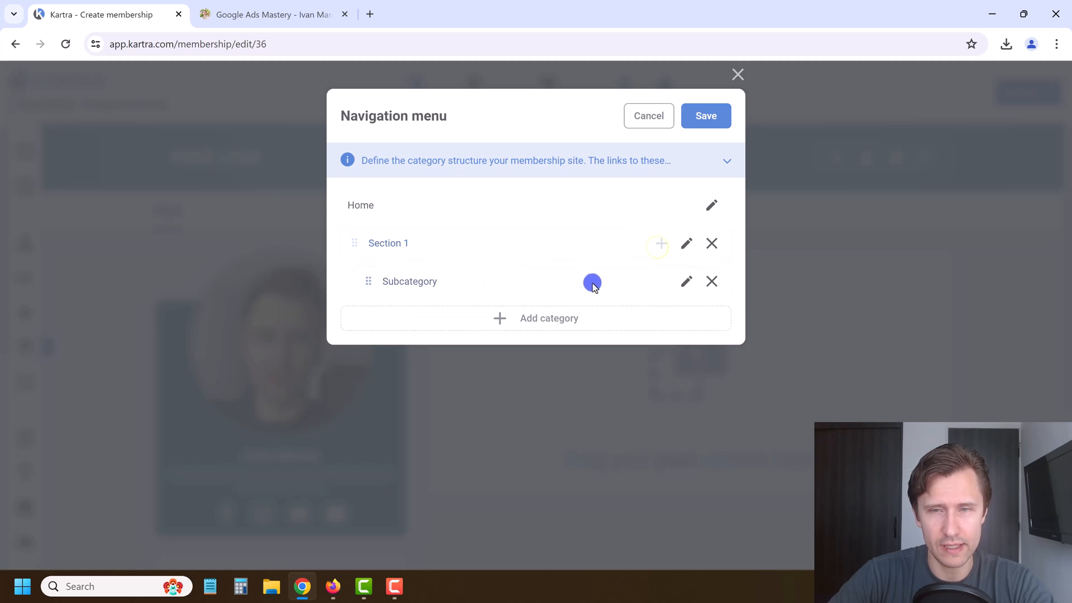
# Step: Name the first Section 1 subcategory 'Introduction (1 min)'
pyautogui.click(682, 280)
pyautogui.doubleClick(433, 295)
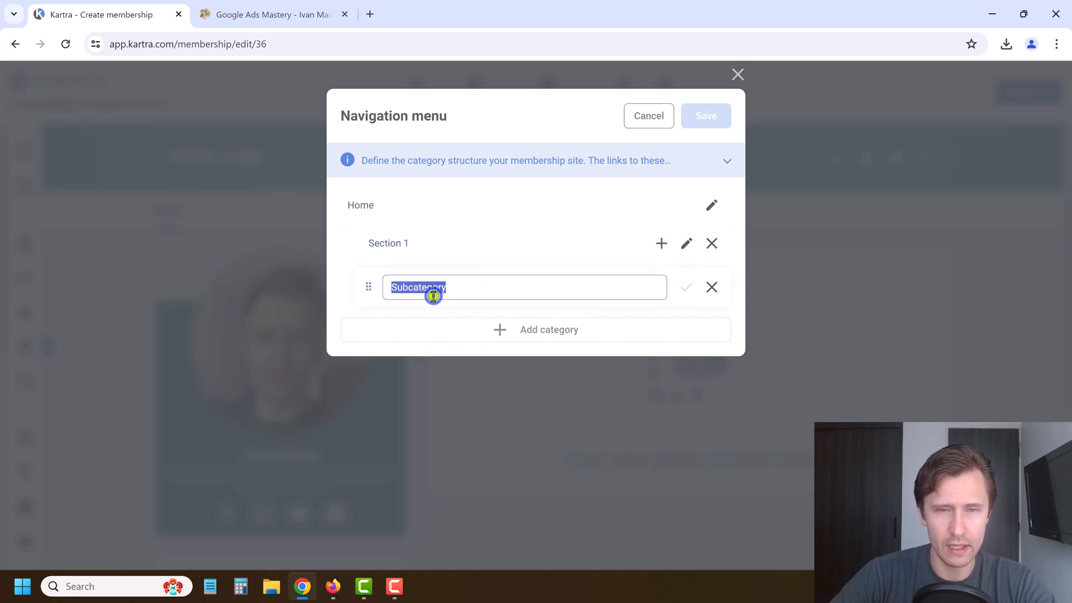
pyautogui.write('Introduction (1 min')
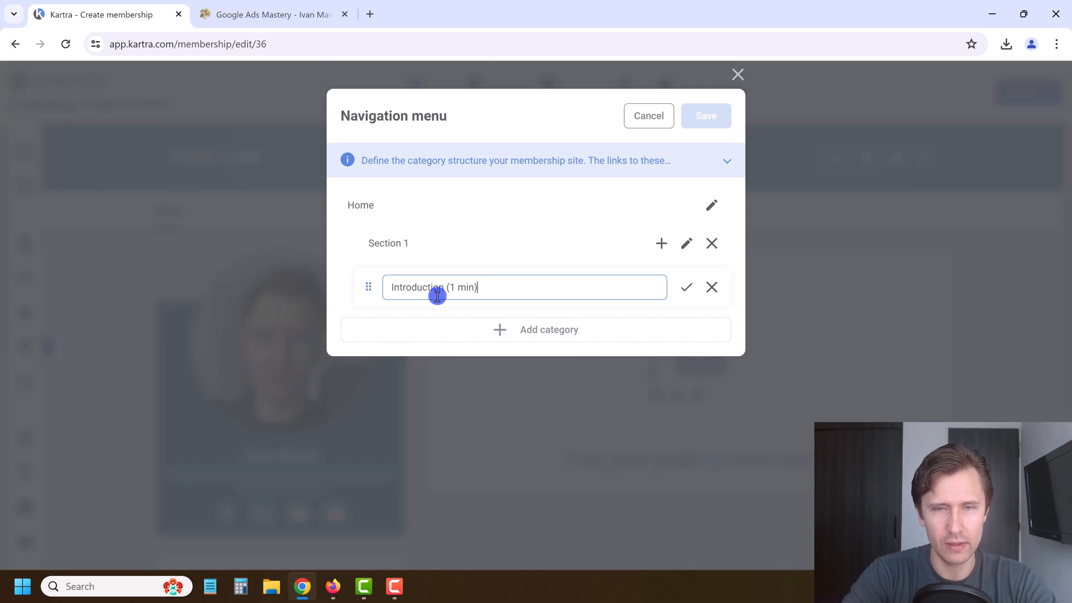
pyautogui.click(710, 286)
pyautogui.write('oduction (1 min)')
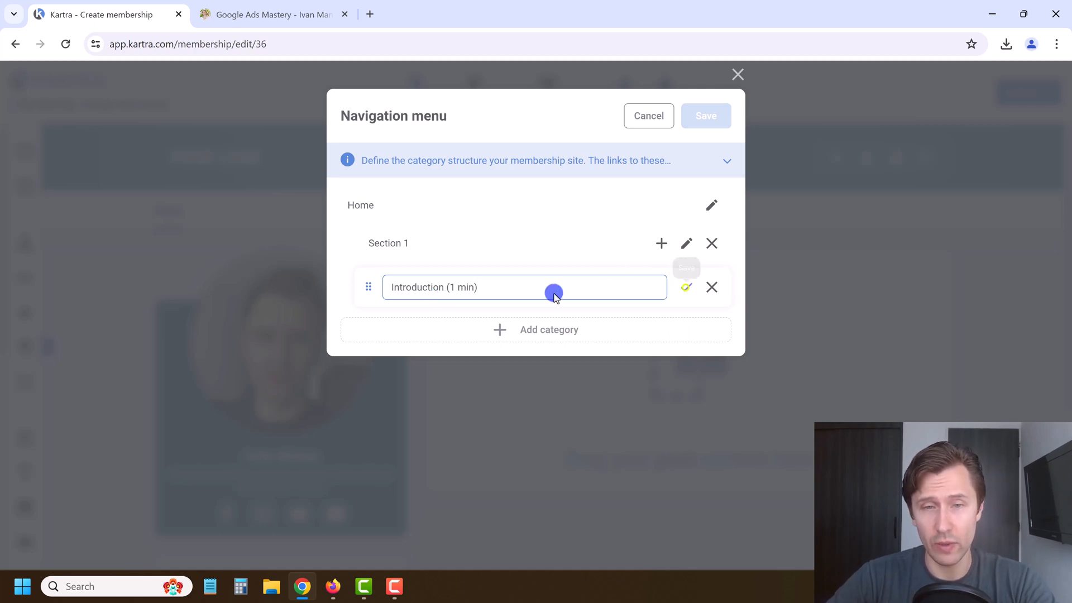
pyautogui.click(254, 10)
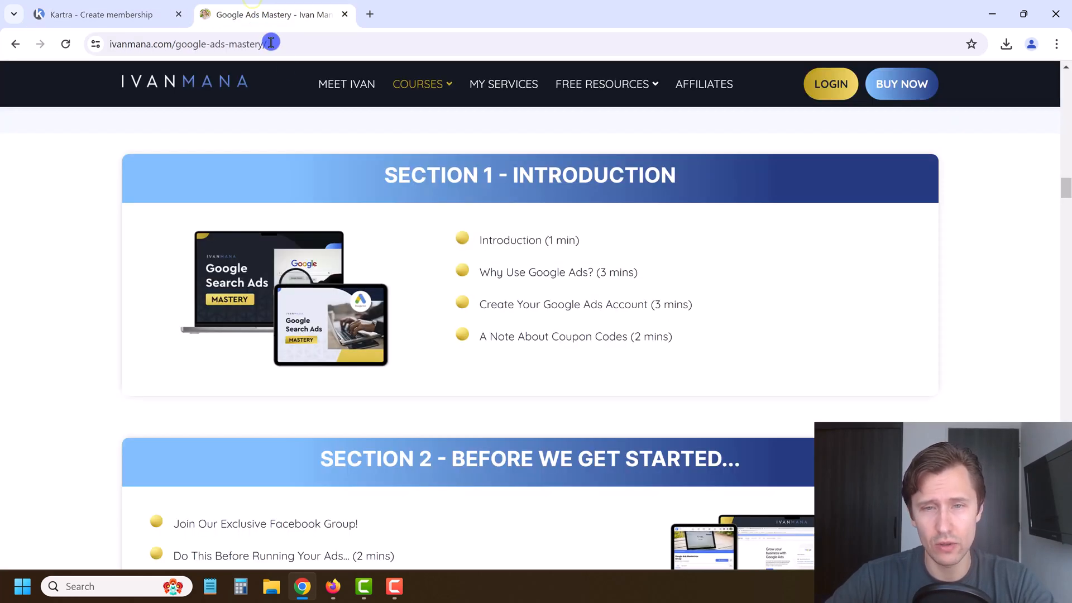
# Step: Add a Section 1 subcategory named 'Why Use Google Ads?', copied from the course page
pyautogui.moveTo(626, 273); pyautogui.dragTo(419, 187)
pyautogui.hotkey('ctrl', 'c')
pyautogui.click(112, 13)
pyautogui.click(564, 319)
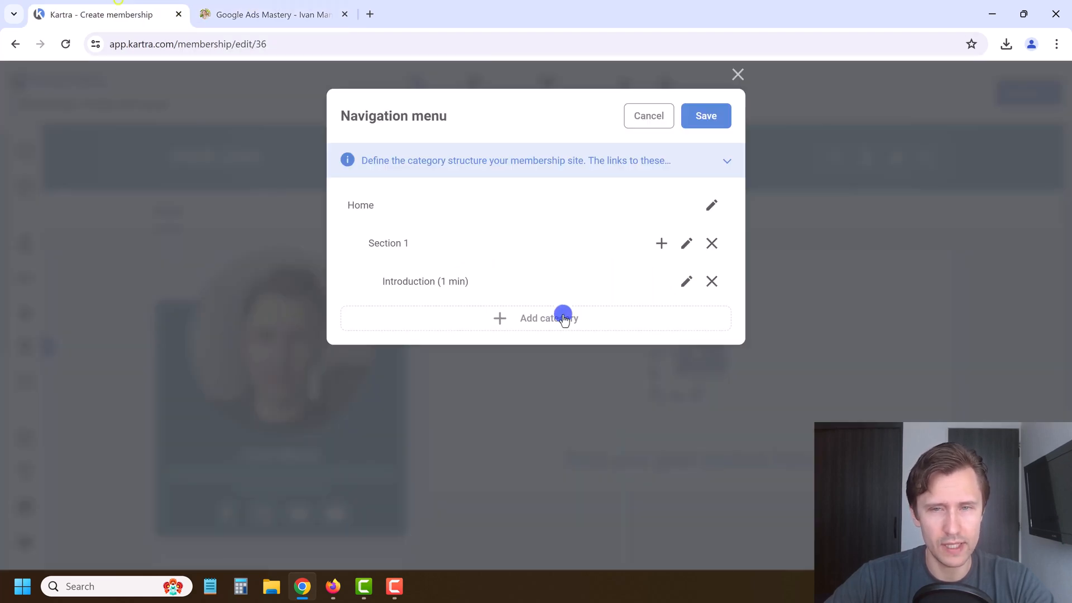
pyautogui.click(661, 244)
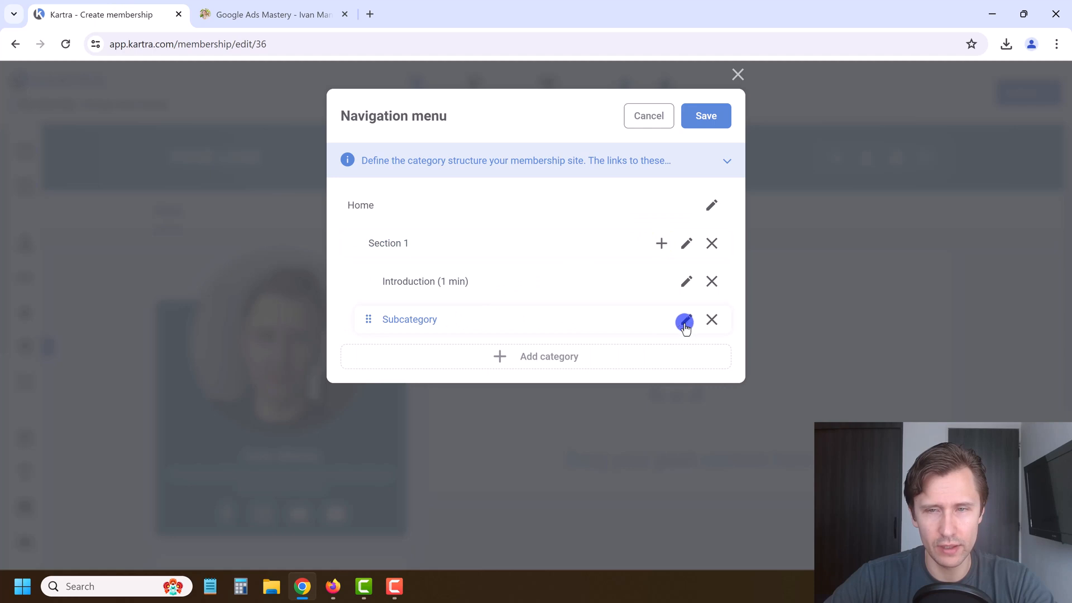
pyautogui.click(685, 322)
pyautogui.doubleClick(458, 320)
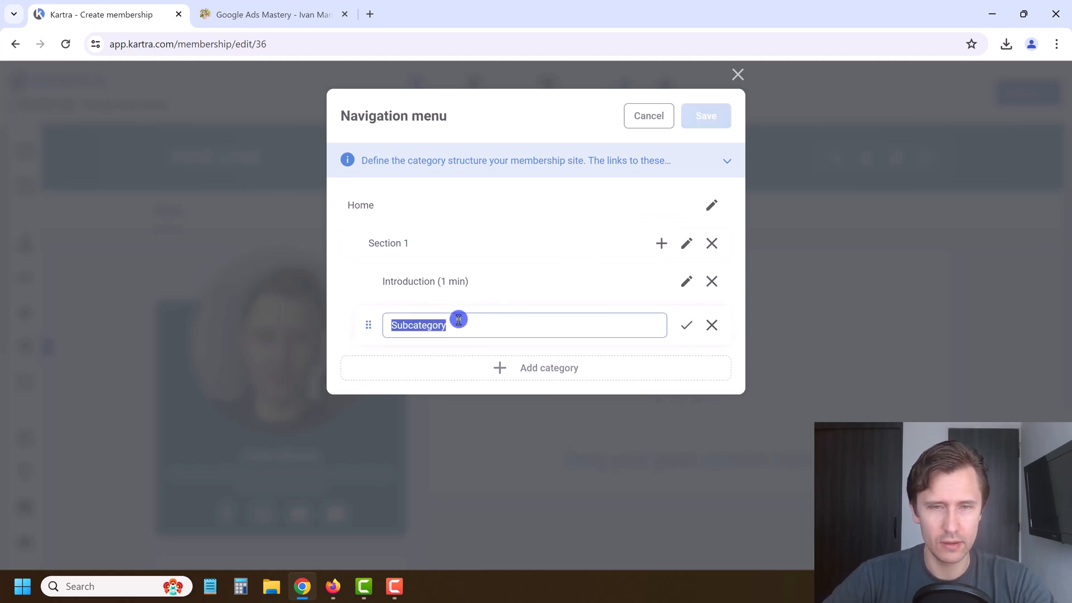
pyautogui.hotkey('ctrl', 'v')
pyautogui.click(686, 326)
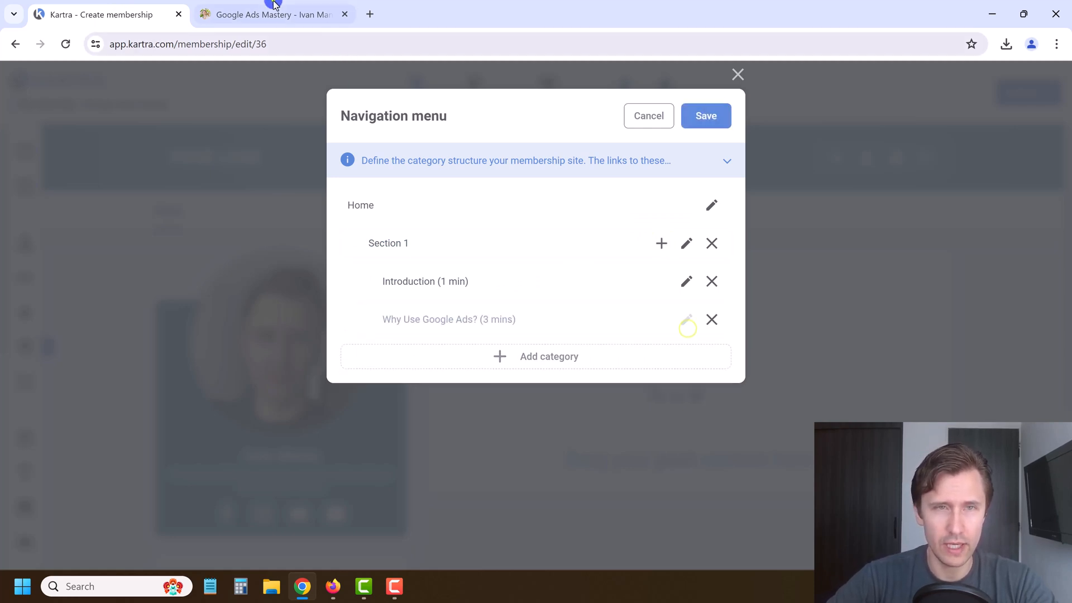
# Step: Add a Section 1 subcategory named 'Create Your Google Ads Account'
pyautogui.click(274, 14)
pyautogui.tripleClick(558, 305)
pyautogui.hotkey('ctrl', 'c')
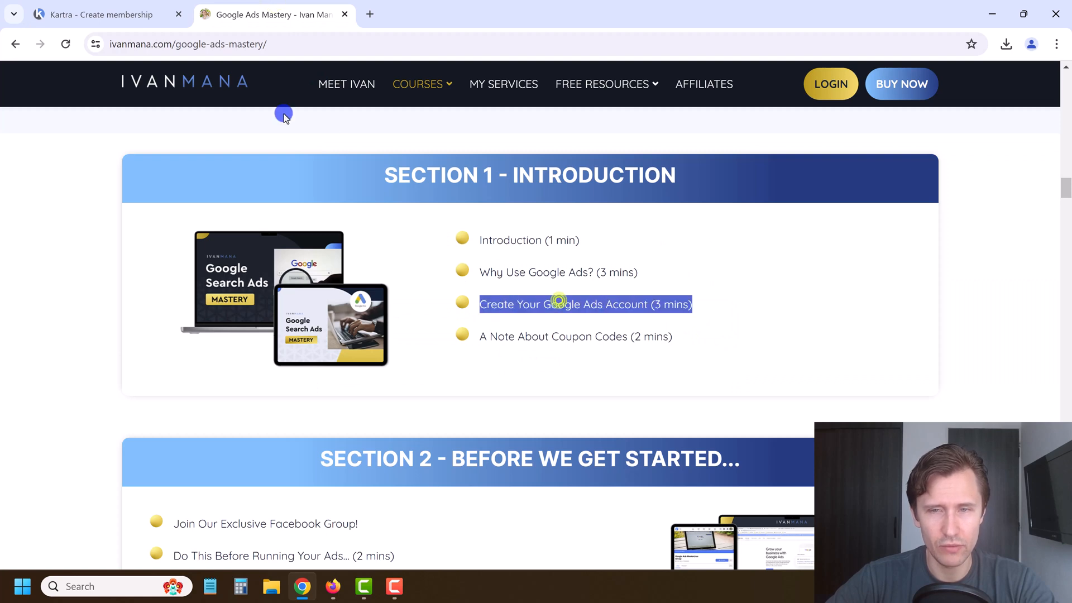
pyautogui.click(124, 7)
pyautogui.click(657, 244)
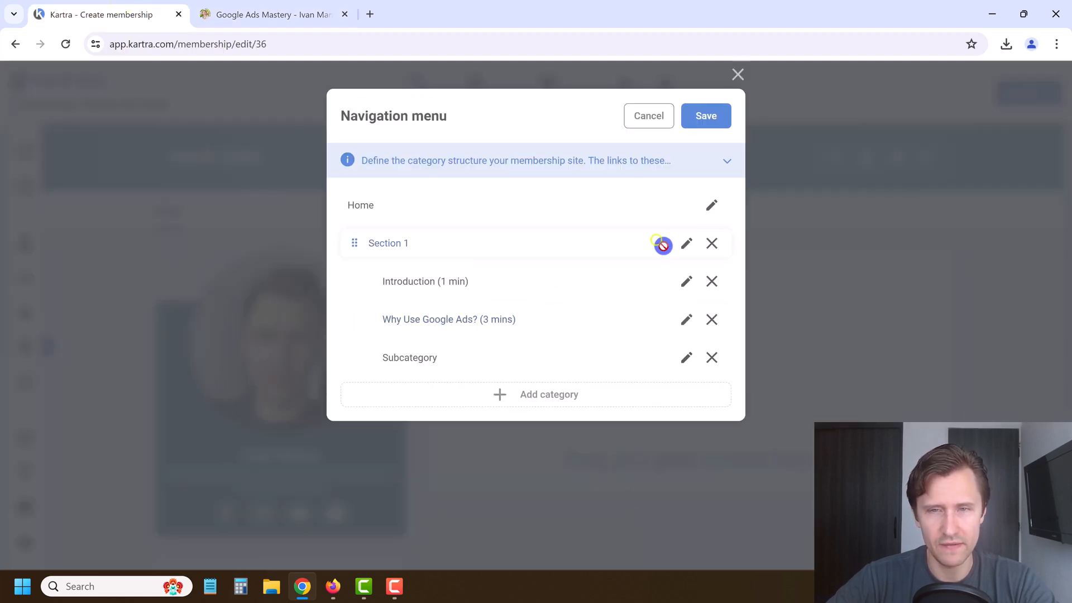
pyautogui.click(685, 357)
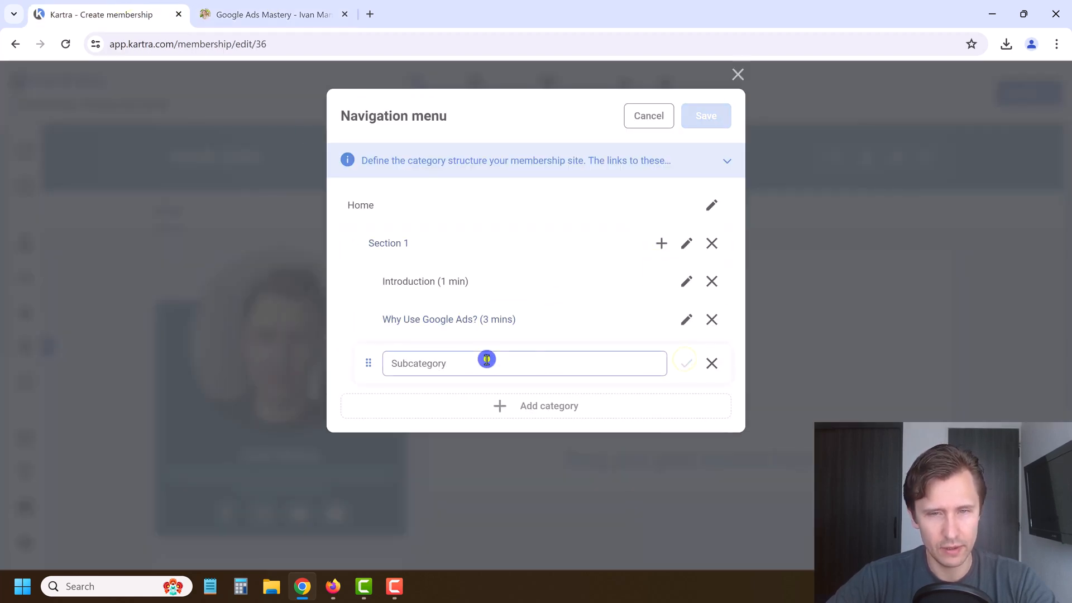
pyautogui.doubleClick(487, 359)
pyautogui.hotkey('ctrl', 'v')
pyautogui.click(685, 364)
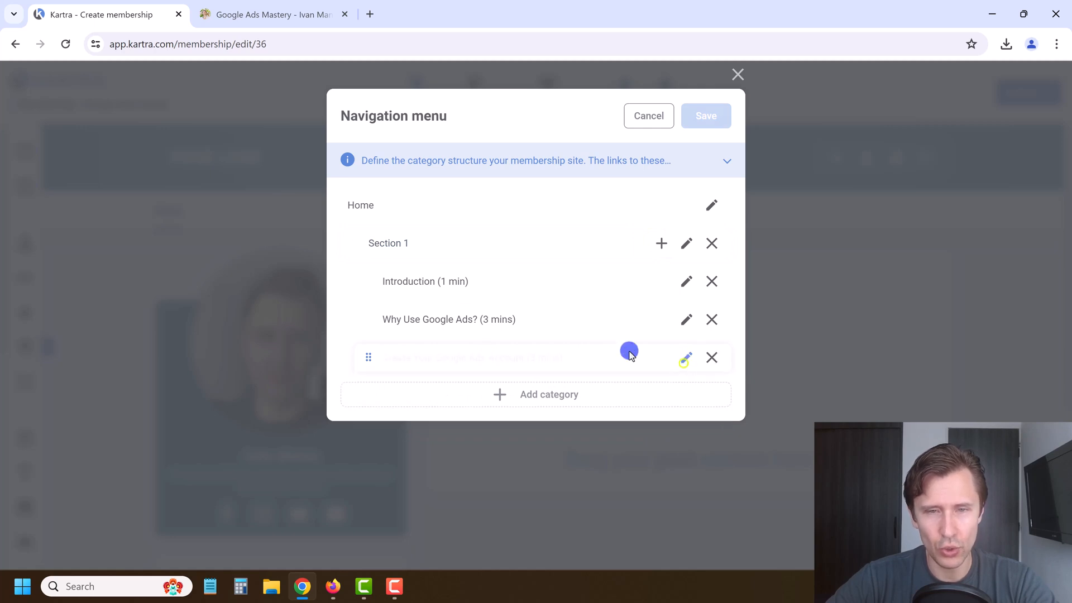
# Step: Add the fourth subcategory 'A Note About Coupon Codes (2 mins)' and create another category
pyautogui.click(263, 14)
pyautogui.click(554, 342)
pyautogui.tripleClick(554, 341)
pyautogui.hotkey('ctrl', 'c')
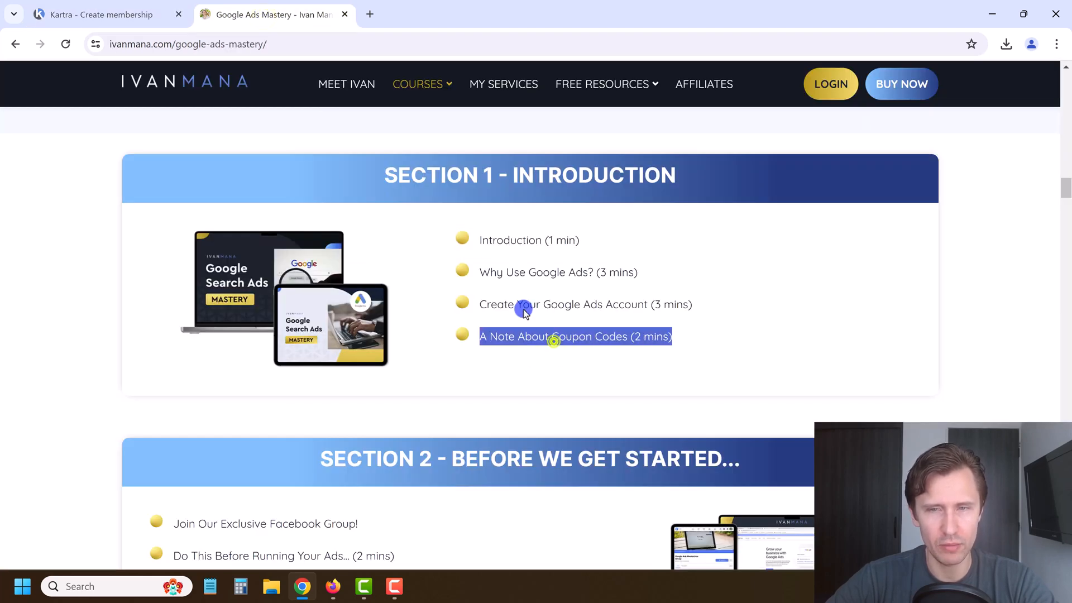
pyautogui.click(168, 6)
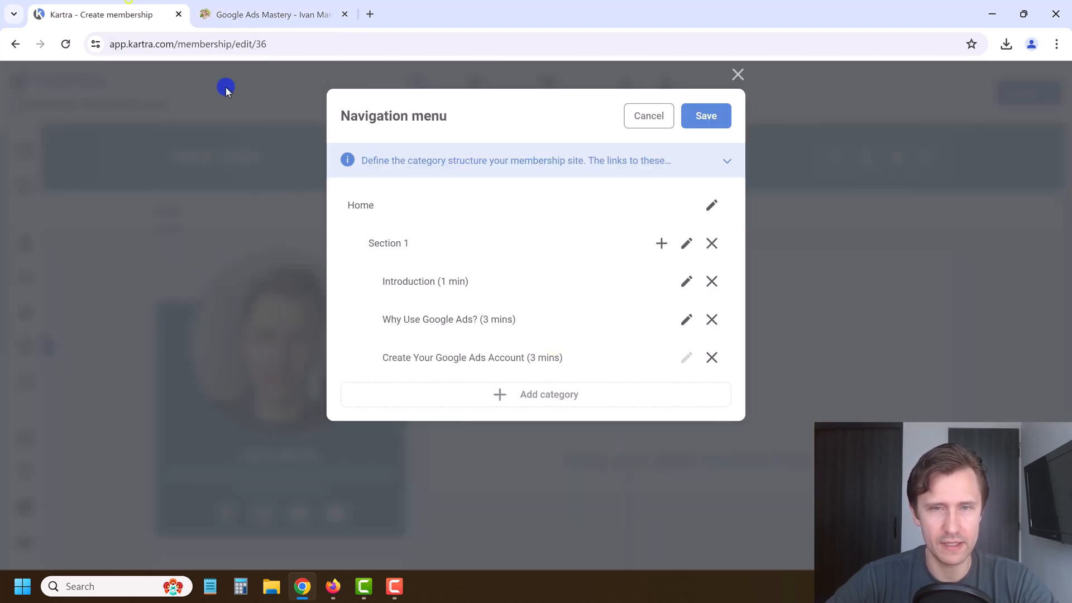
pyautogui.click(662, 243)
pyautogui.click(687, 401)
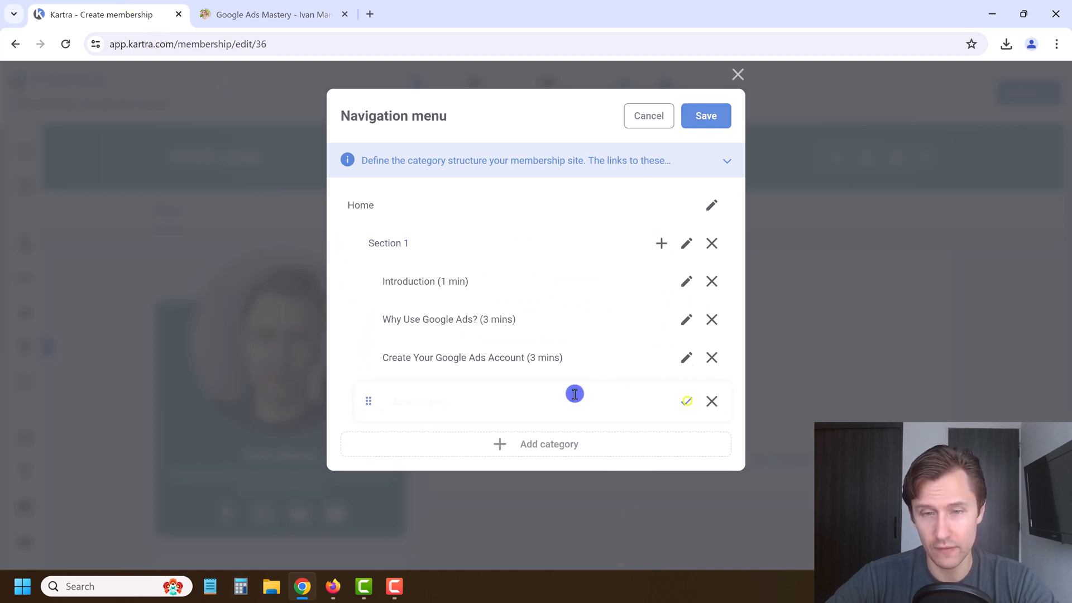
pyautogui.doubleClick(517, 390)
pyautogui.hotkey('ctrl', 'v')
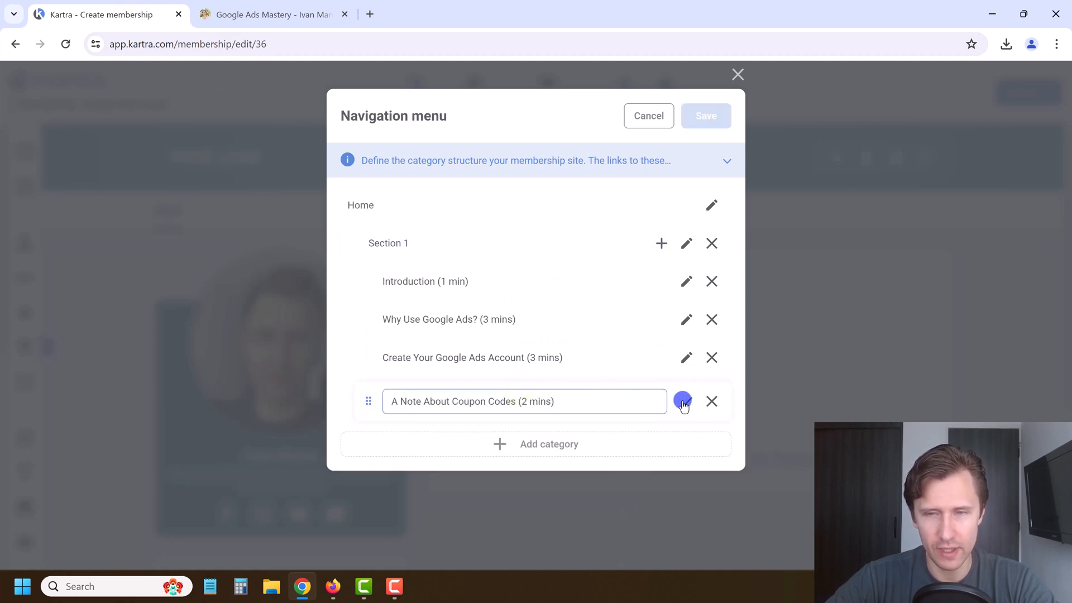
pyautogui.click(683, 402)
pyautogui.click(548, 433)
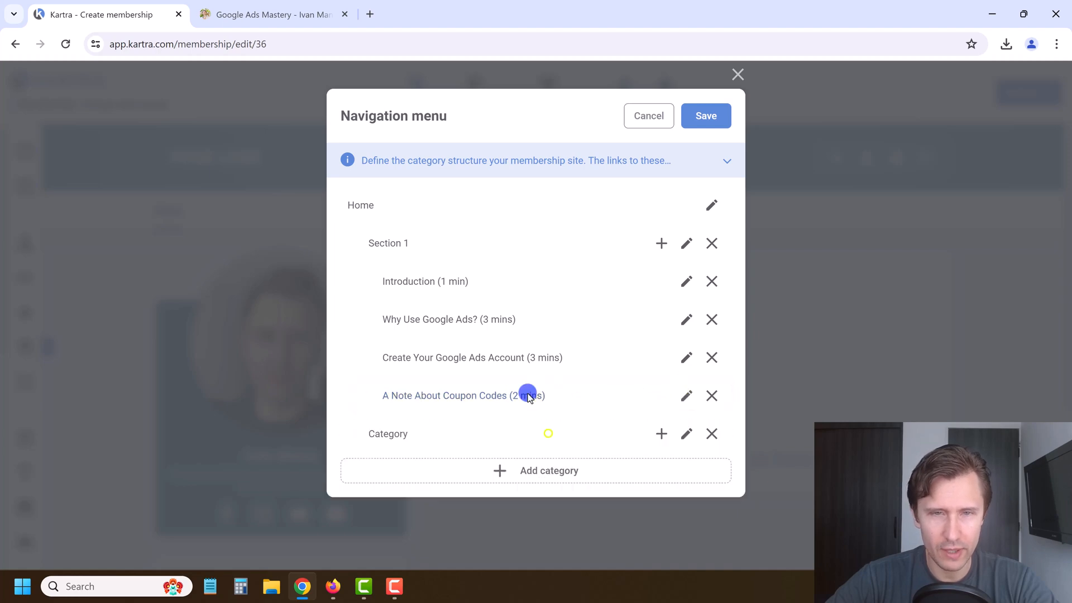
# Step: Rename the Section 1 category to 'Section 1 - INTRODUCTION'
pyautogui.click(287, 8)
pyautogui.click(144, 6)
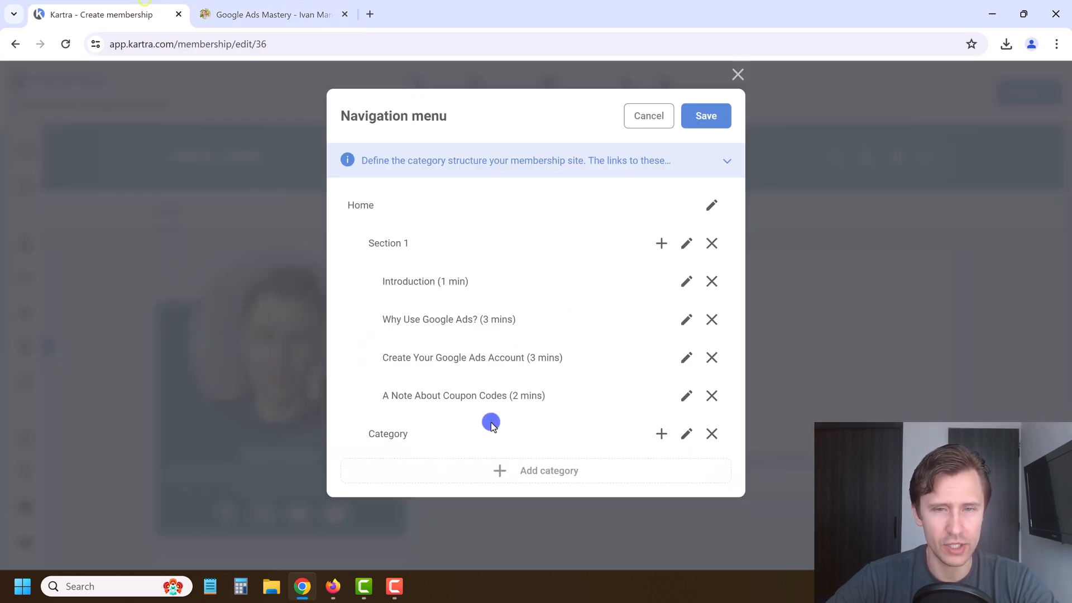
pyautogui.click(240, 15)
pyautogui.doubleClick(596, 175)
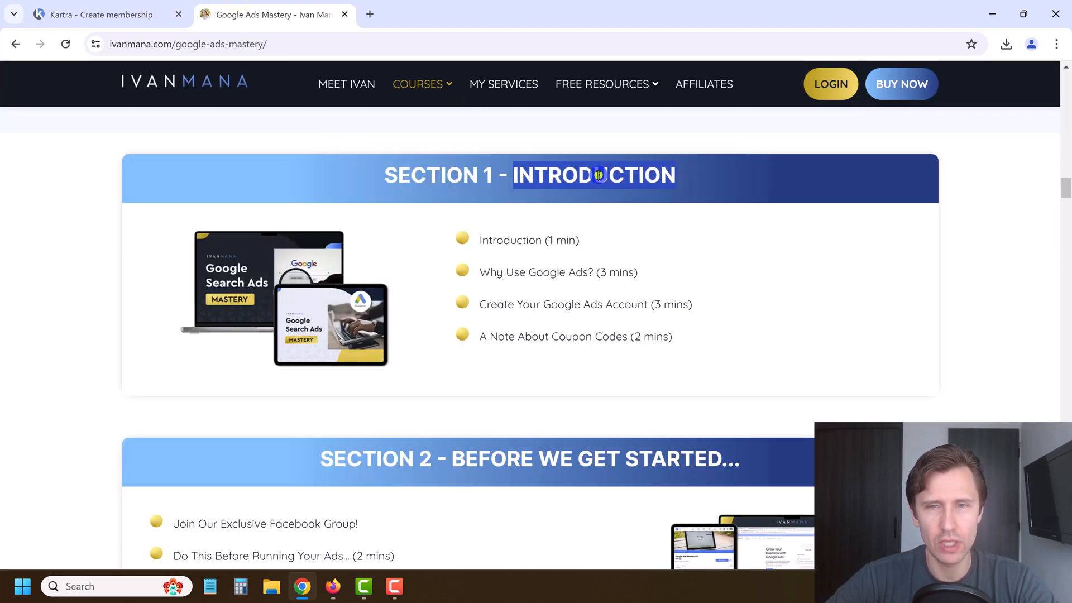
pyautogui.click(139, 24)
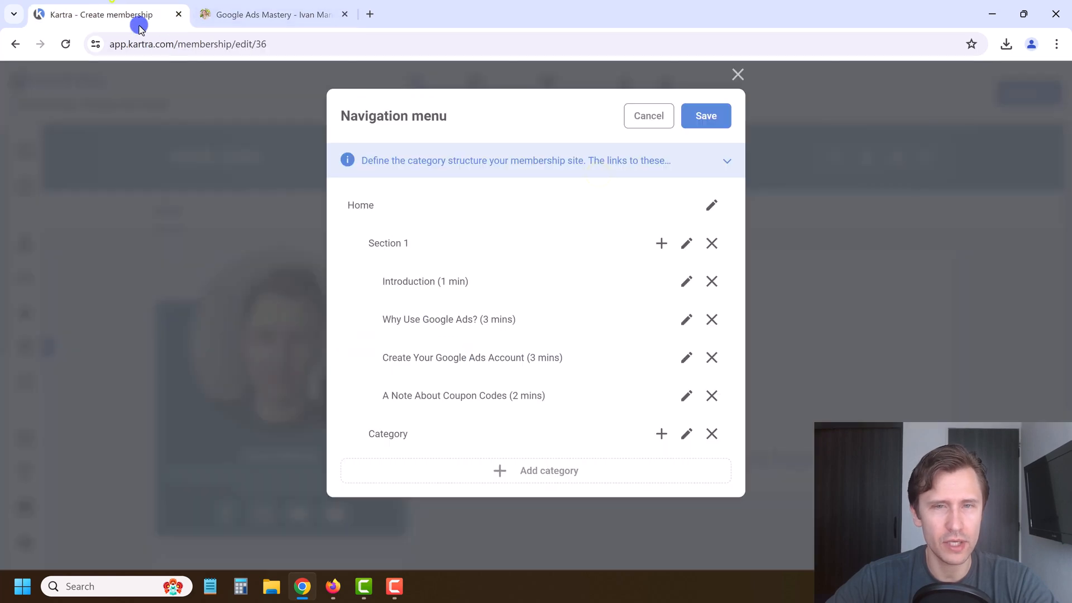
pyautogui.click(684, 246)
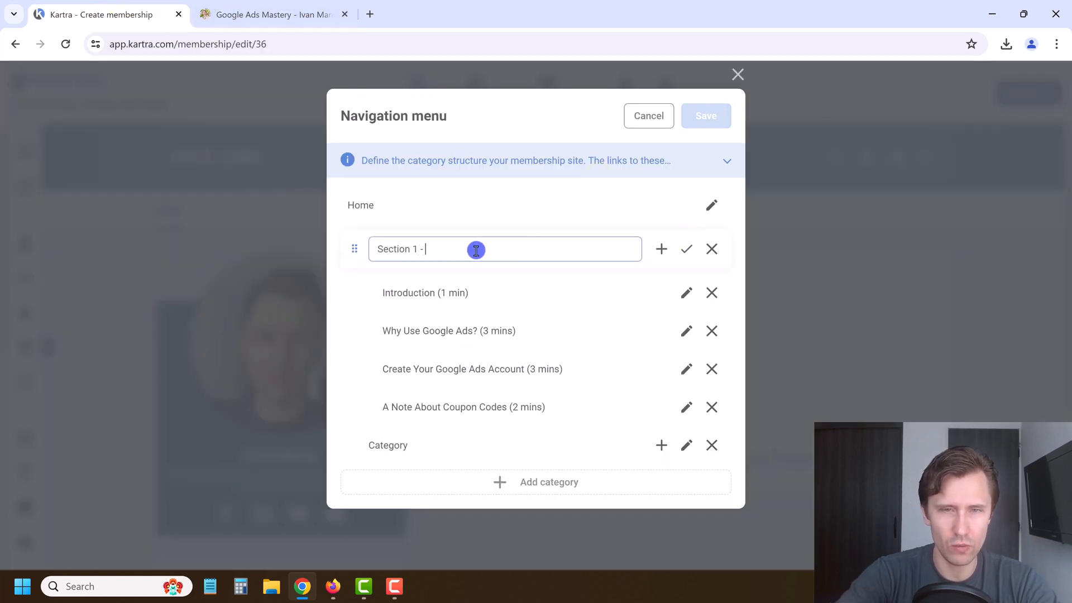
pyautogui.click(688, 248)
# Step: Name the new category 'SECTION 2 - BEFORE WE GET STARTED...' using the copied course heading
pyautogui.click(292, 14)
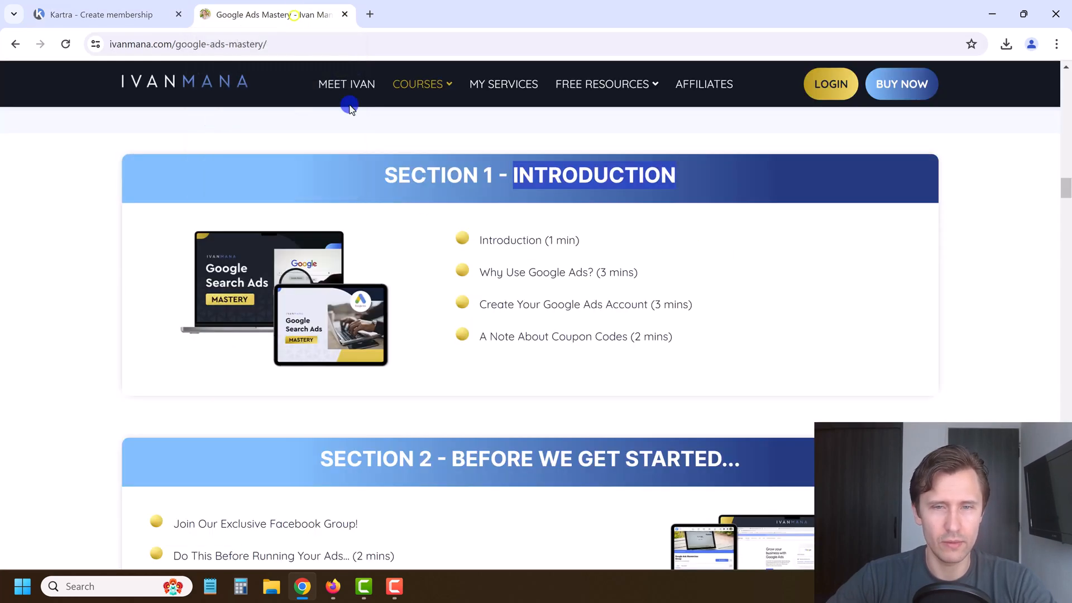
pyautogui.click(520, 467)
pyautogui.click(33, 8)
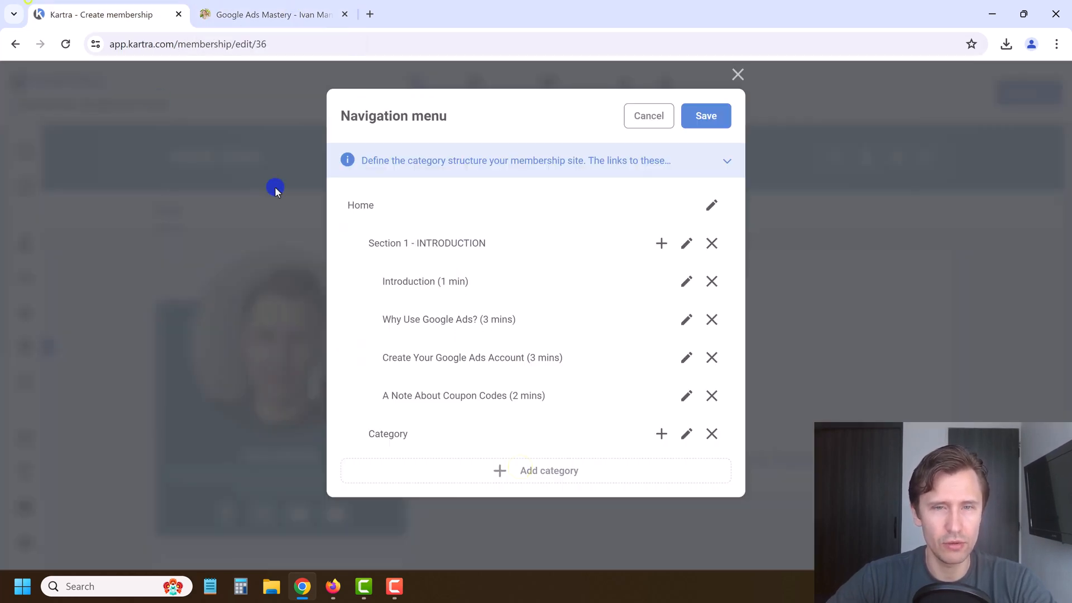
pyautogui.click(691, 436)
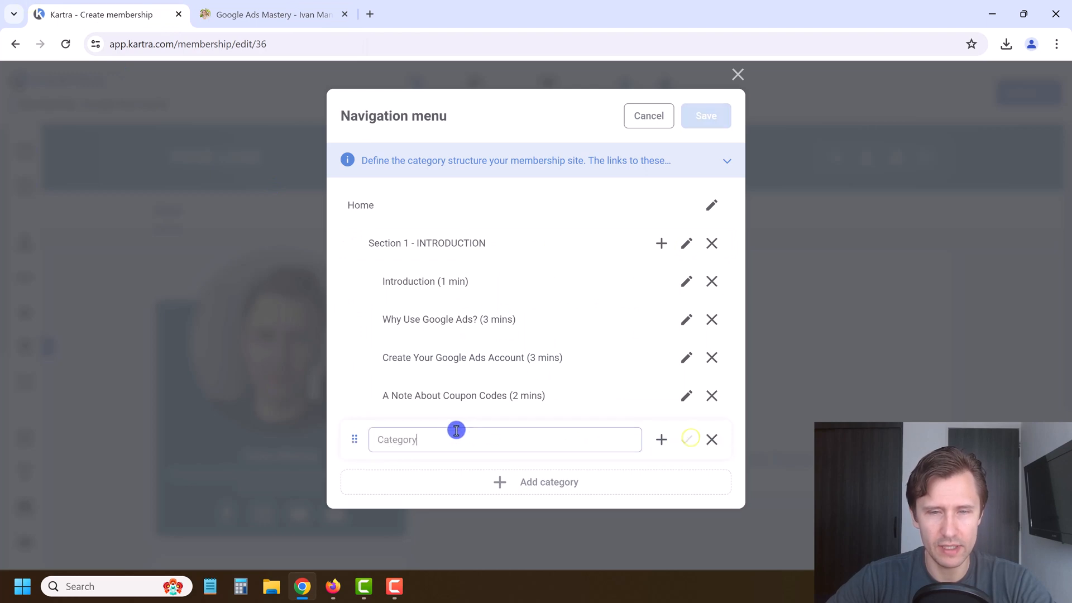
pyautogui.write('SECTION 2 - BEFORE WE GET STARTED...')
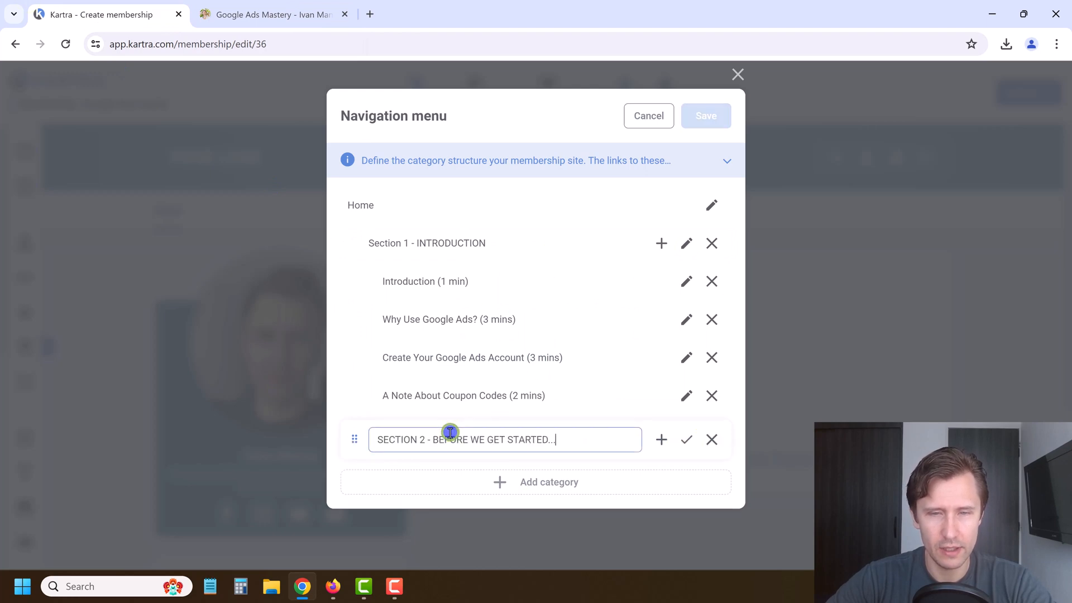
pyautogui.click(683, 446)
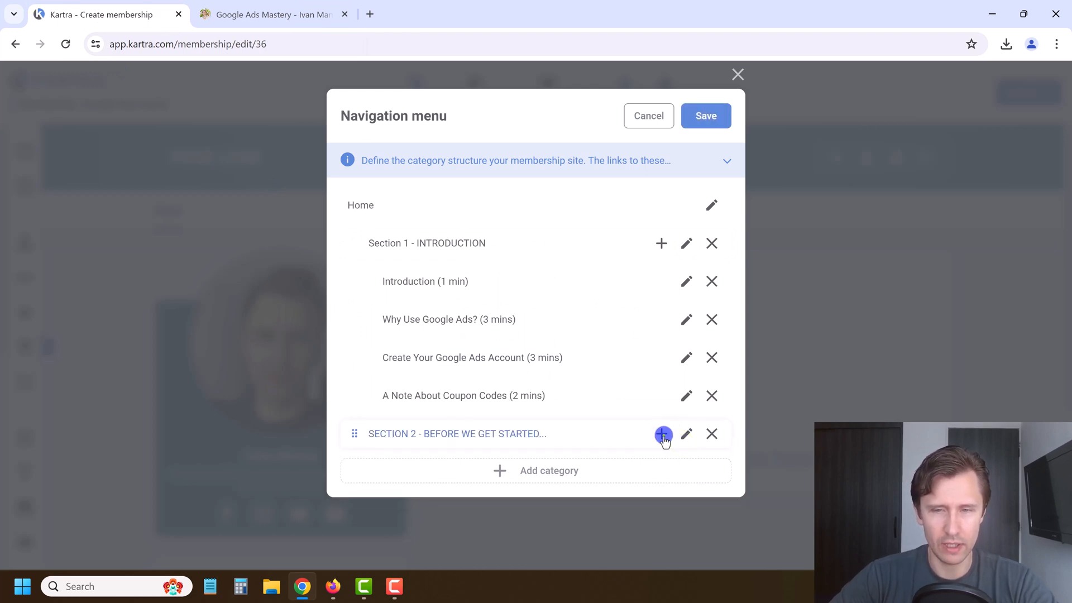
pyautogui.click(664, 436)
# Step: Add the SECTION 2 lesson 'Join Our Exclusive Facebook Group!'
pyautogui.click(246, 12)
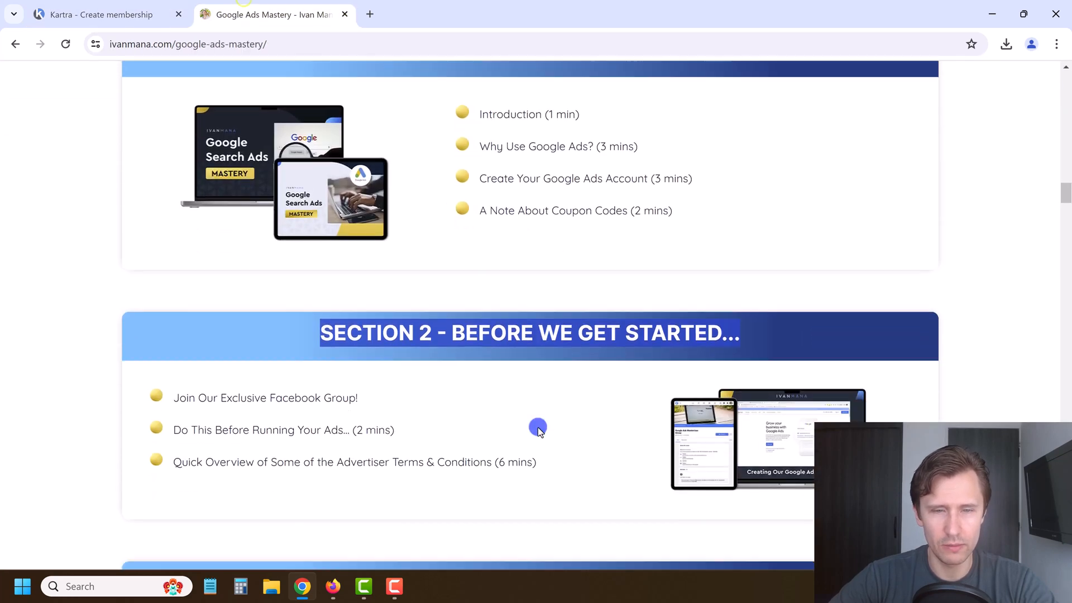
pyautogui.tripleClick(304, 381)
pyautogui.hotkey('ctrl', 'c')
pyautogui.click(148, 17)
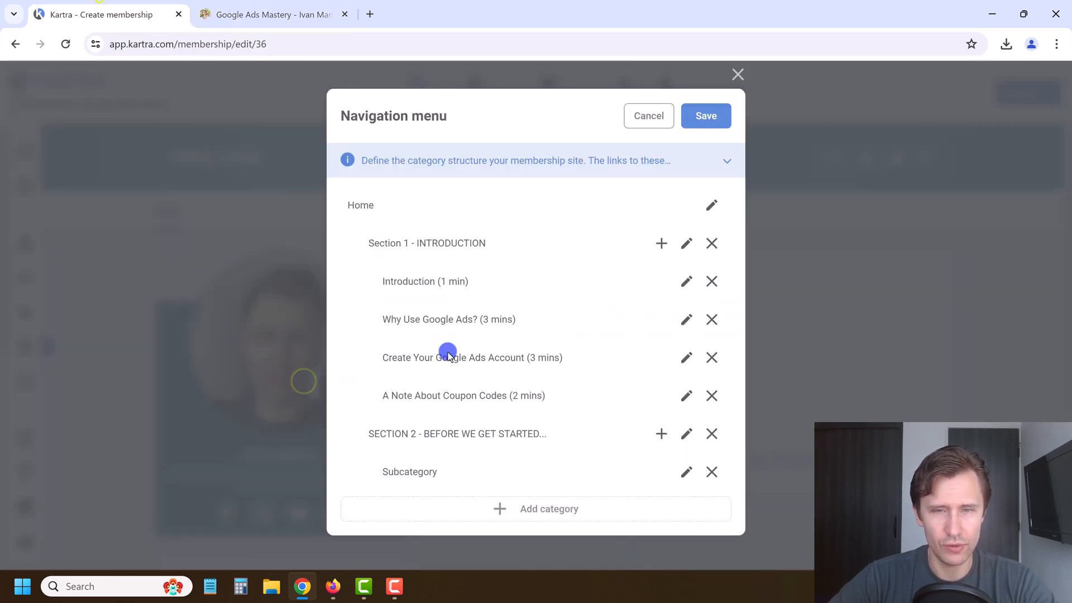
pyautogui.click(689, 472)
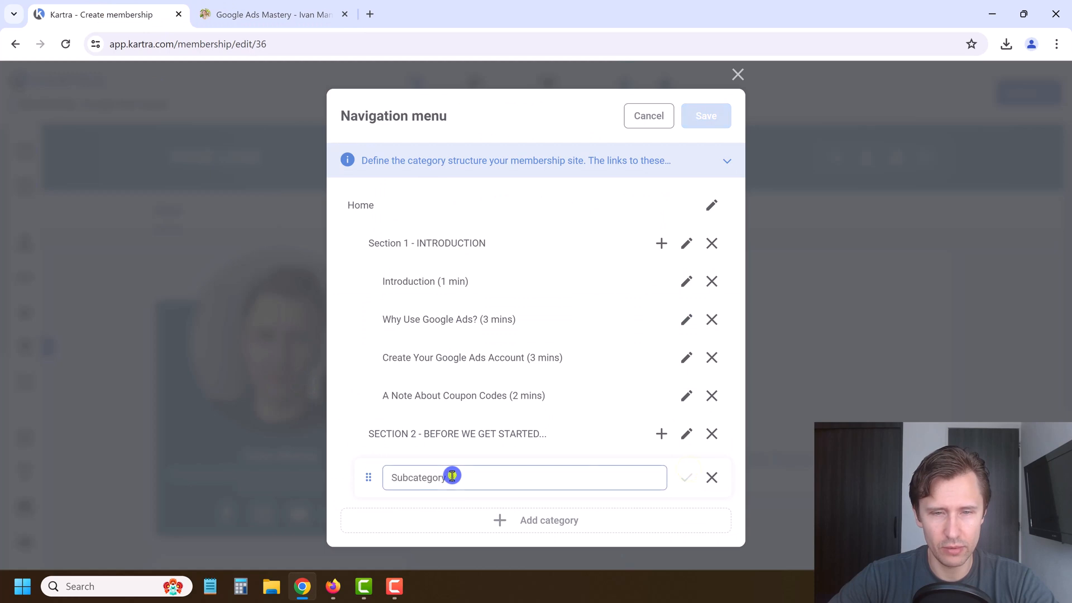
pyautogui.doubleClick(469, 478)
pyautogui.hotkey('ctrl', 'v')
pyautogui.click(687, 477)
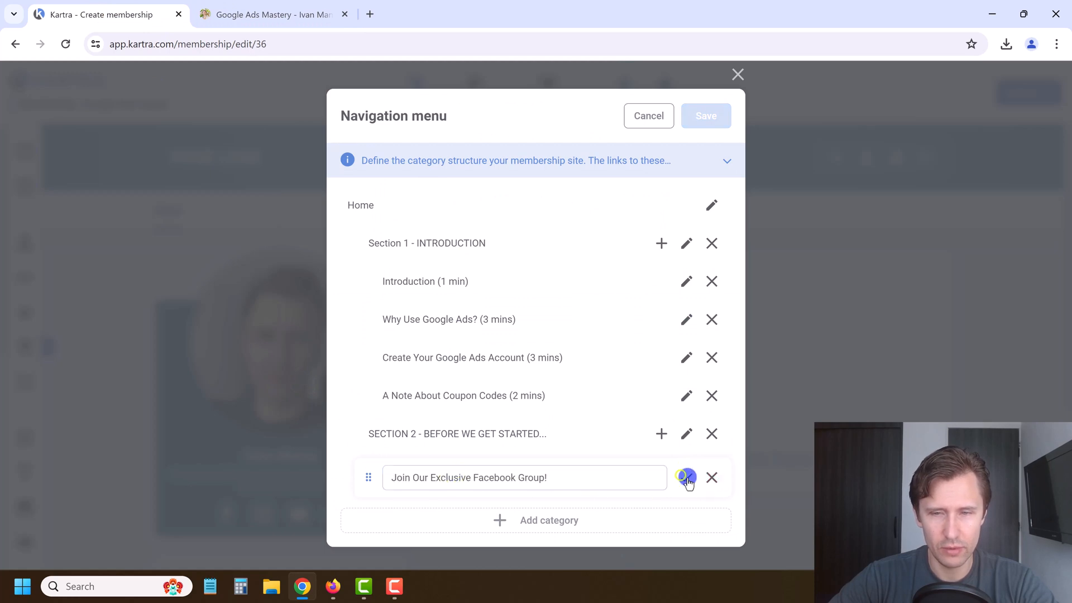
# Step: Add the SECTION 2 lesson 'Do This Before Running Your Ads... (2 min)'
pyautogui.click(249, 11)
pyautogui.tripleClick(359, 417)
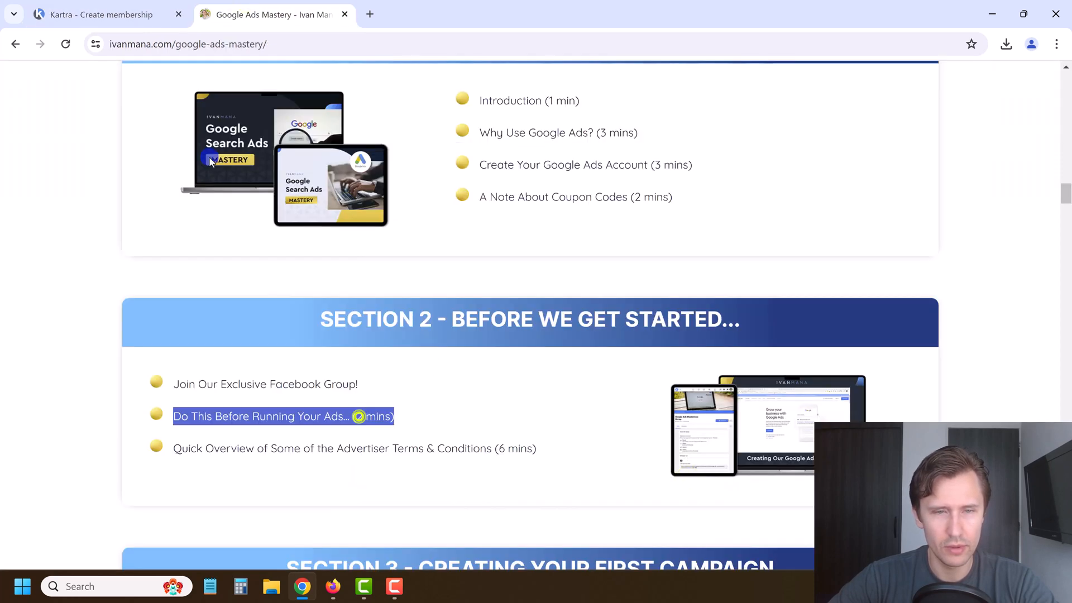
pyautogui.hotkey('ctrl', 'c')
pyautogui.click(89, 12)
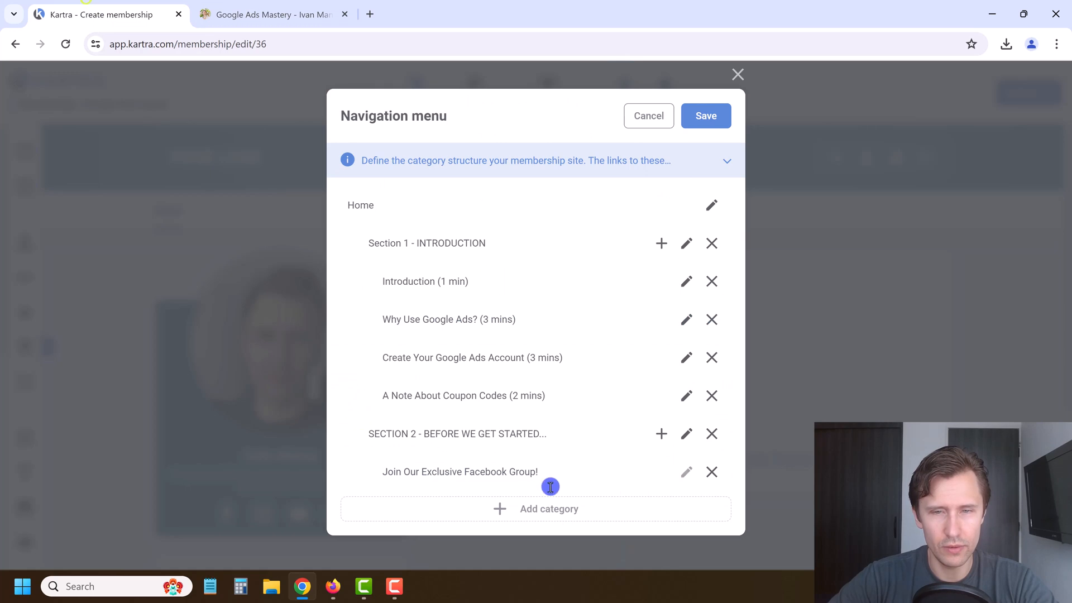
pyautogui.click(661, 435)
pyautogui.scroll(-1, 525, 456)
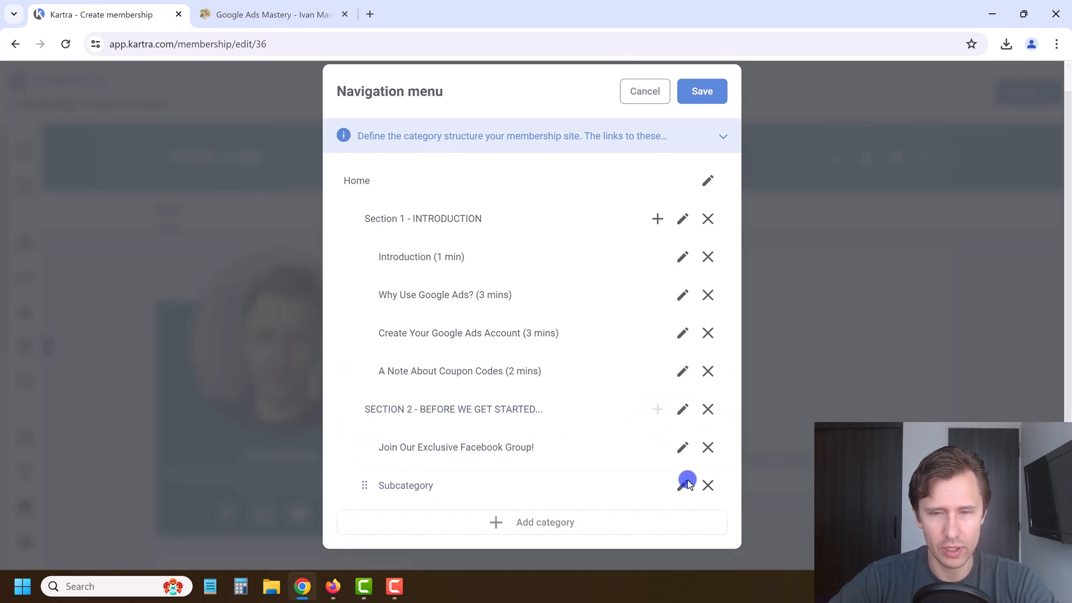
pyautogui.click(687, 484)
pyautogui.doubleClick(467, 490)
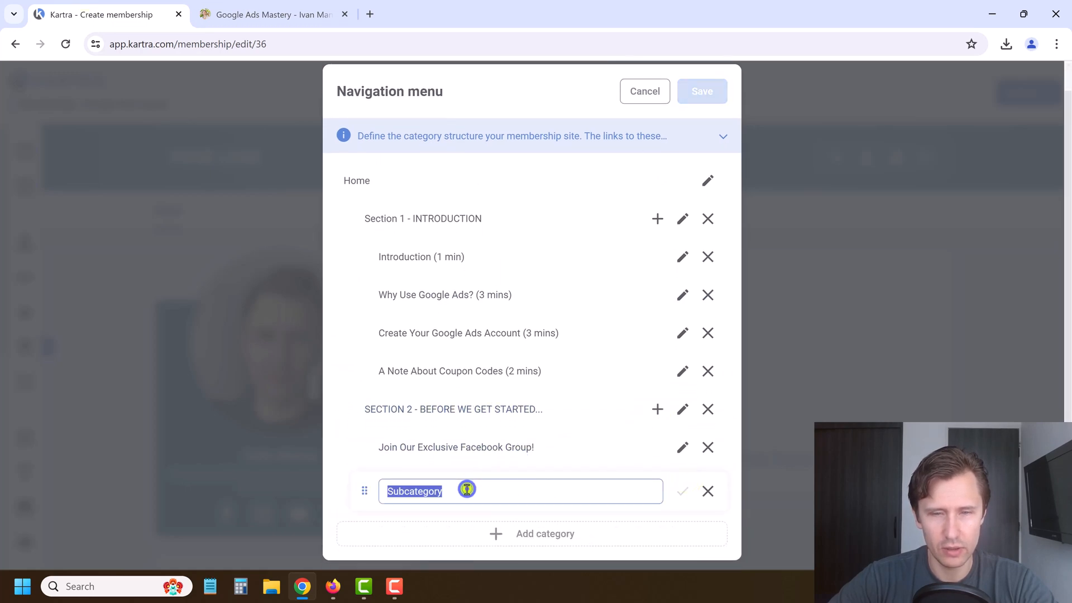
pyautogui.hotkey('ctrl', 'v')
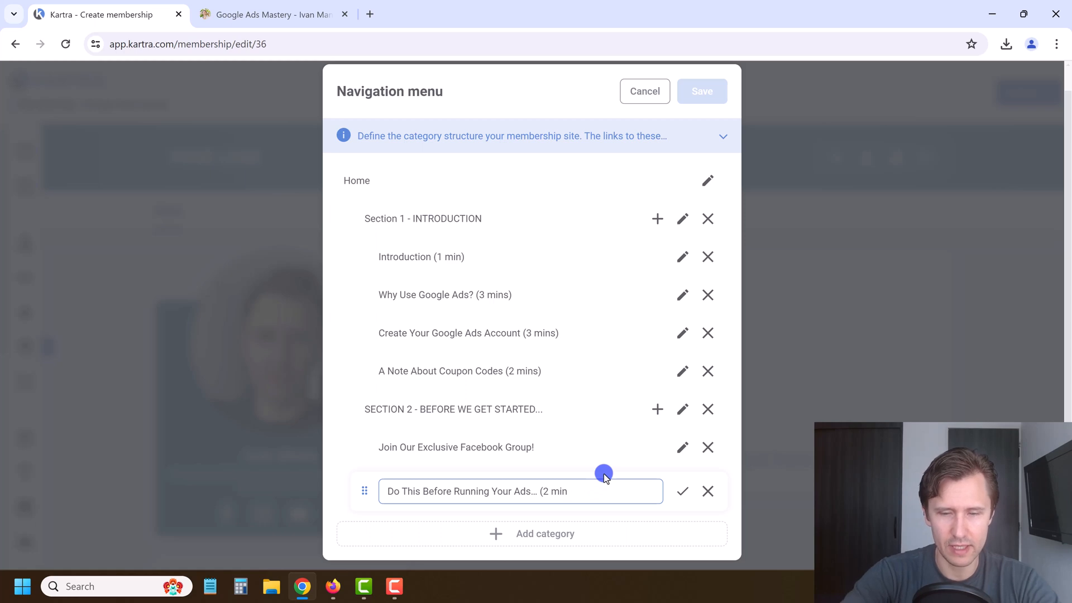
pyautogui.write(')')
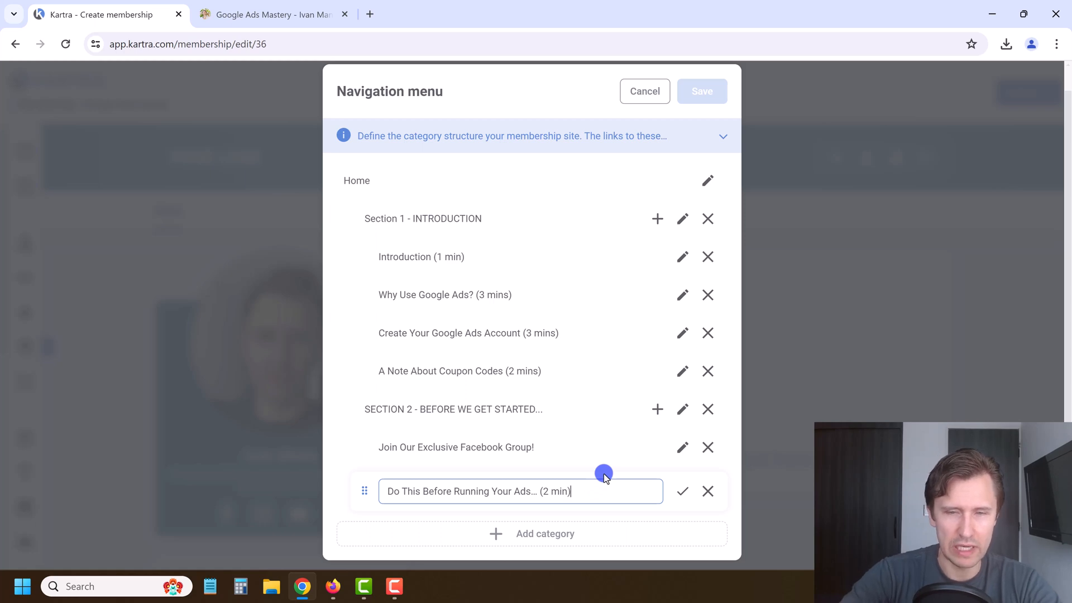
pyautogui.click(681, 492)
# Step: Add a third SECTION 2 lesson row and paste the copied course title into its name
pyautogui.click(271, 14)
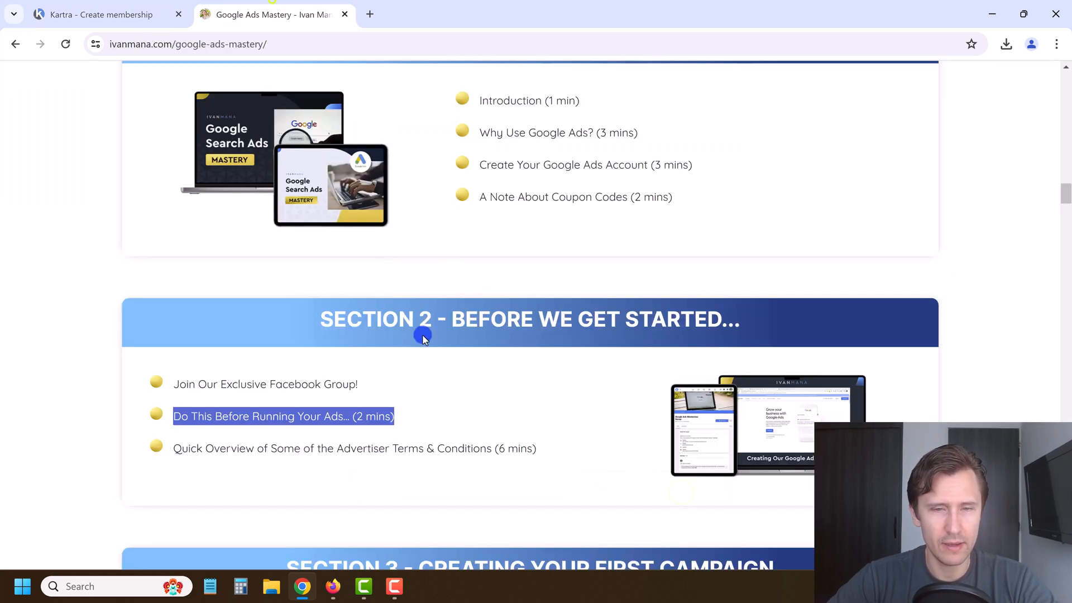
pyautogui.tripleClick(356, 442)
pyautogui.click(95, 4)
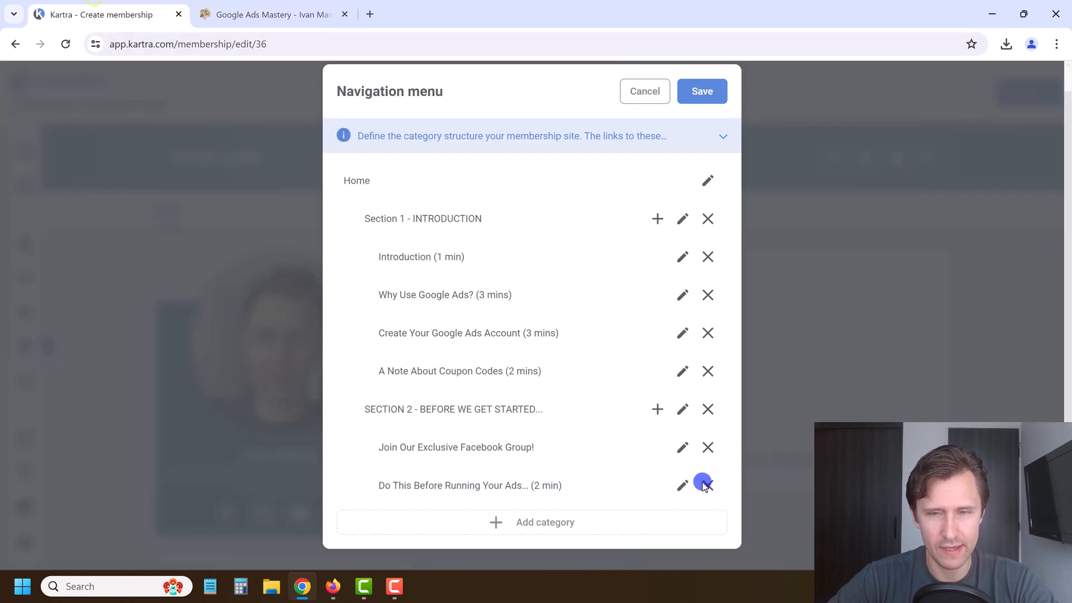
pyautogui.click(654, 413)
pyautogui.scroll(-1, 693, 474)
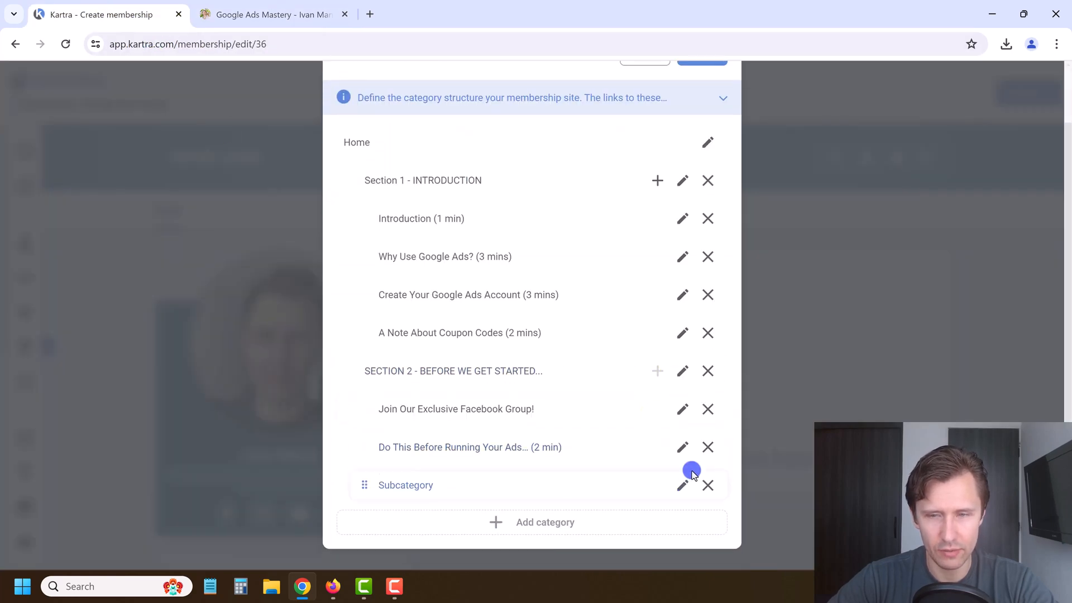
pyautogui.click(683, 483)
pyautogui.click(429, 490)
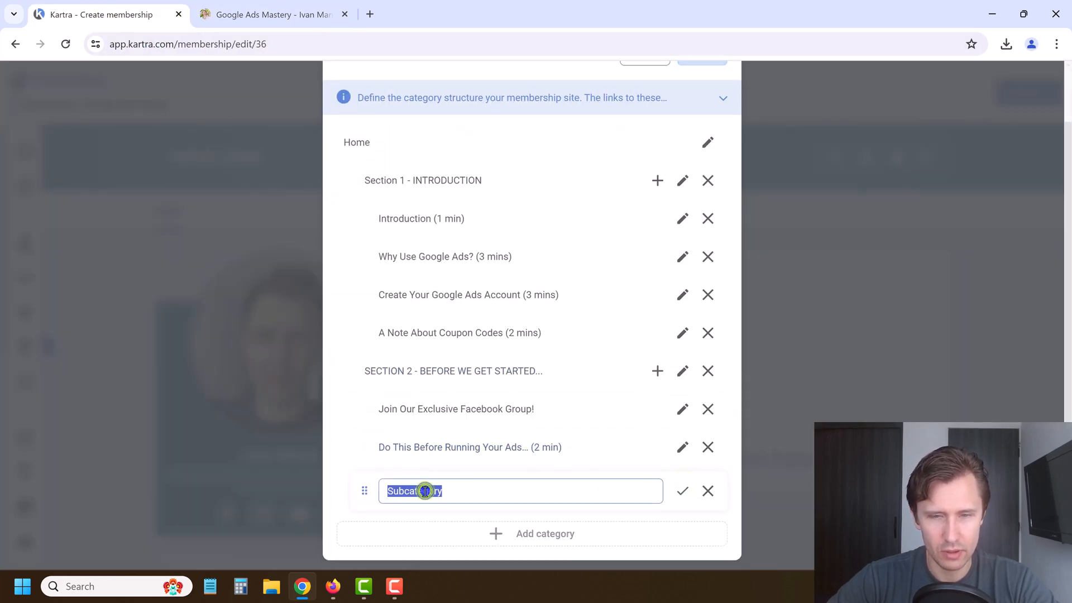
pyautogui.hotkey('ctrl', 'v')
# Step: Replace that lesson name with just 'Advertiser Terms & Conditions (6 mins)' and confirm it
pyautogui.click(310, 5)
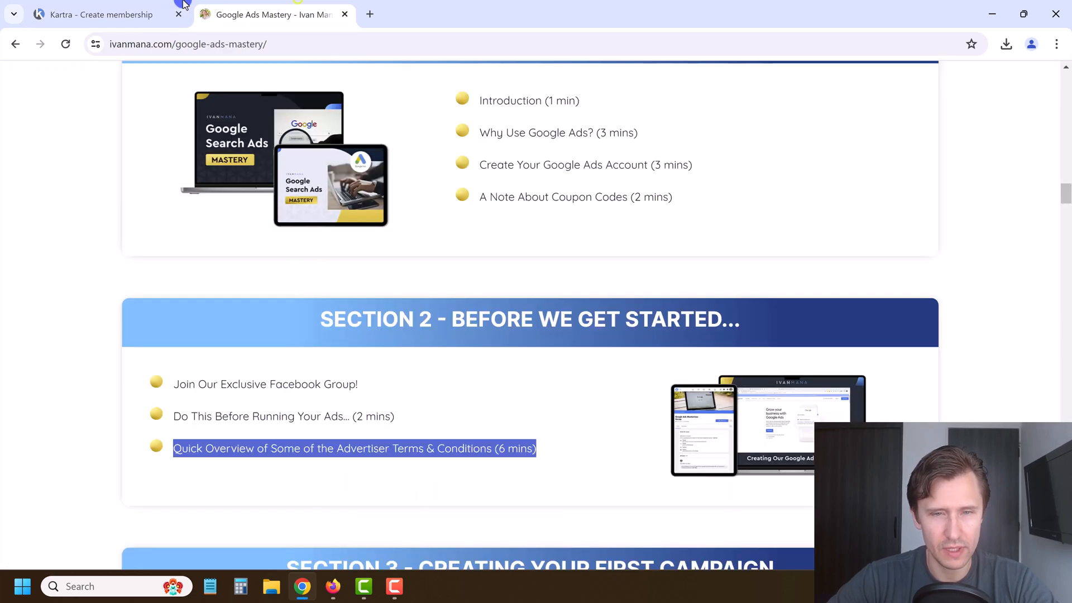
pyautogui.click(367, 450)
pyautogui.moveTo(337, 445); pyautogui.dragTo(536, 449)
pyautogui.click(131, 4)
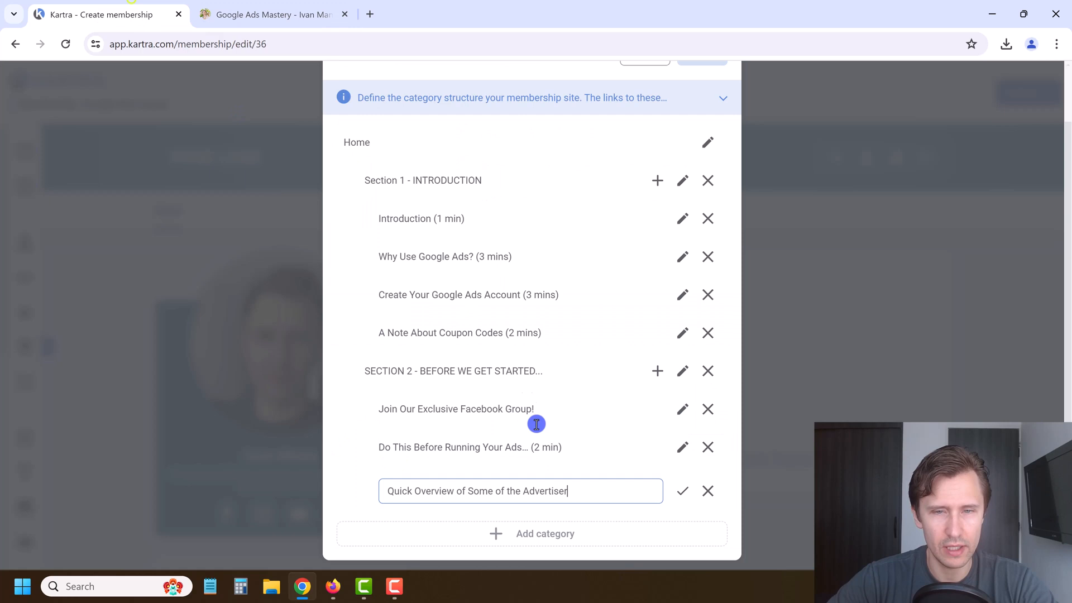
pyautogui.tripleClick(515, 498)
pyautogui.hotkey('ctrl', 'v')
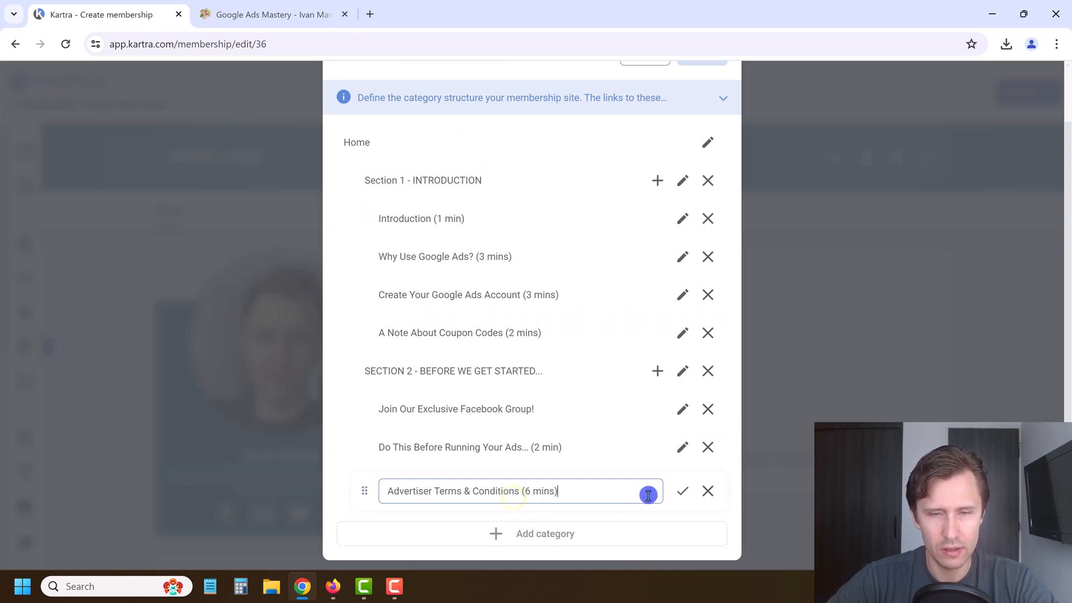
pyautogui.click(686, 493)
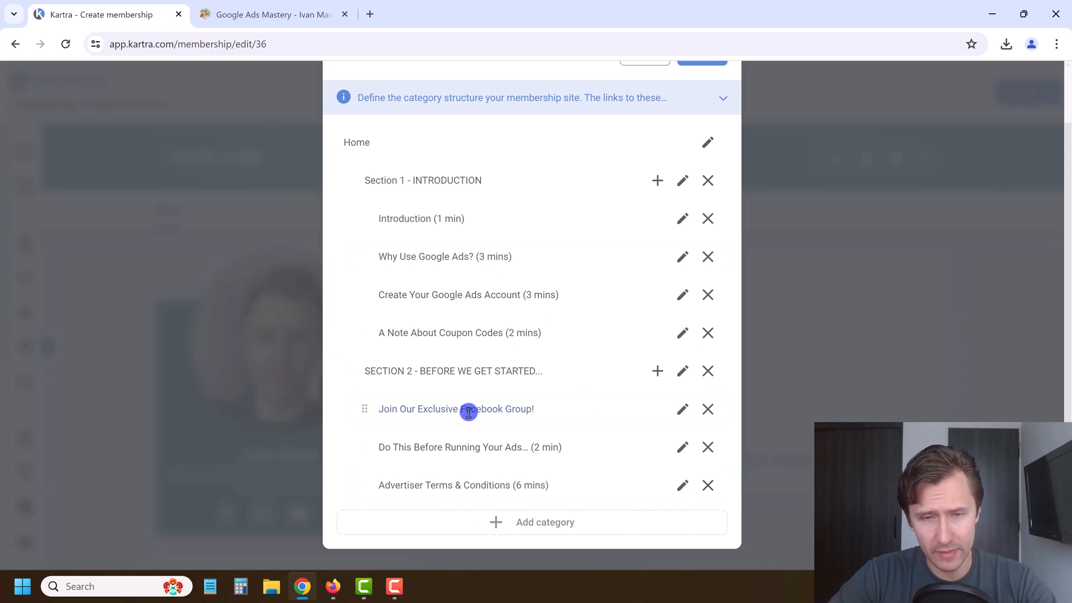
# Step: Scroll through the course page sections to compare them with the Kartra menu
pyautogui.scroll(1, 545, 342)
pyautogui.click(263, 11)
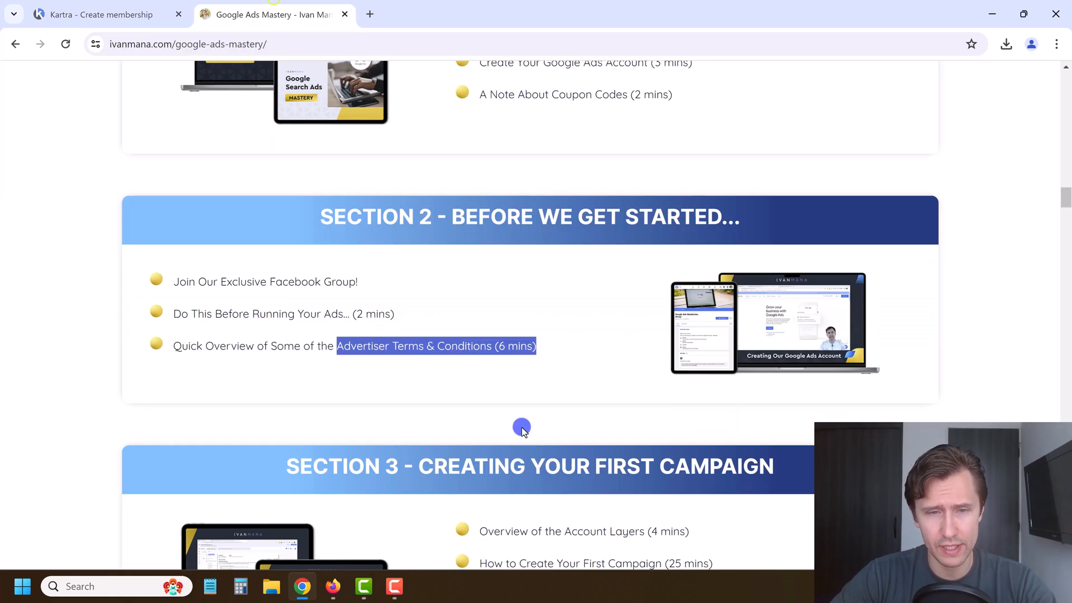
pyautogui.scroll(-20, 521, 427)
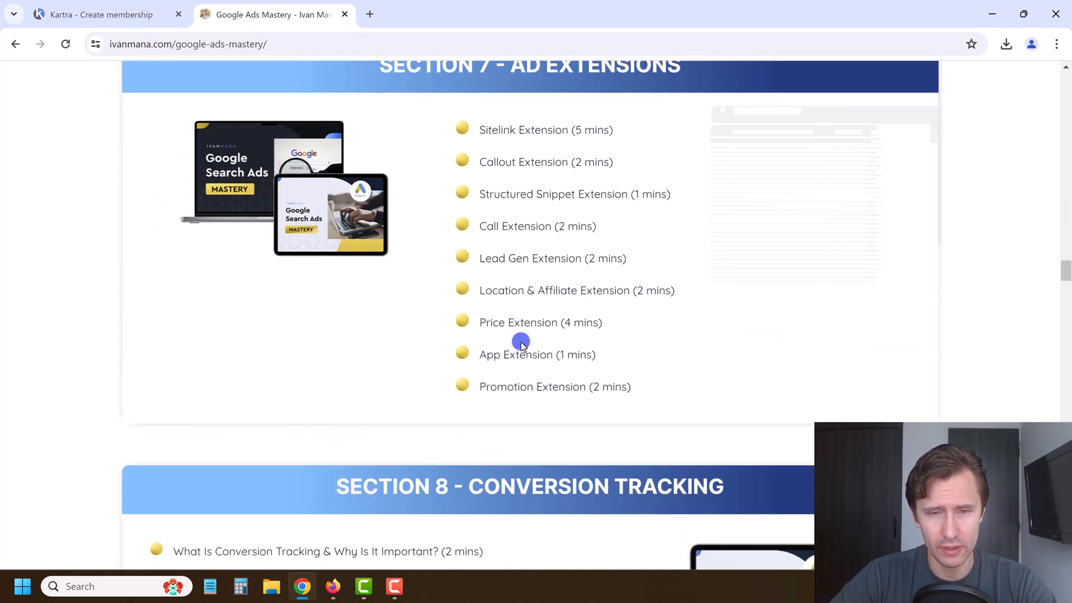
pyautogui.scroll(-20, 521, 344)
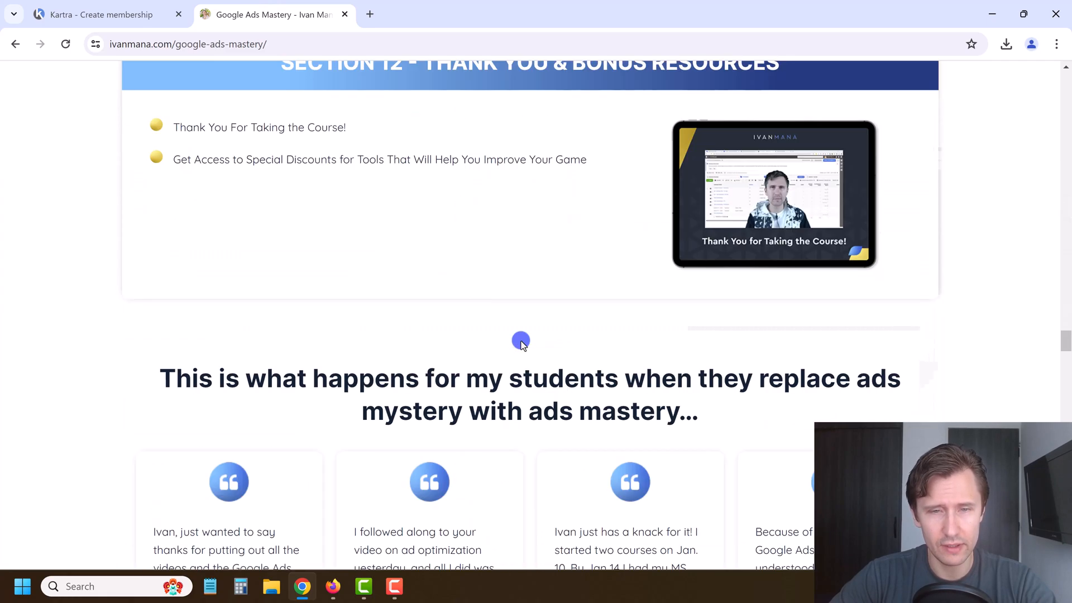
pyautogui.scroll(20, 521, 342)
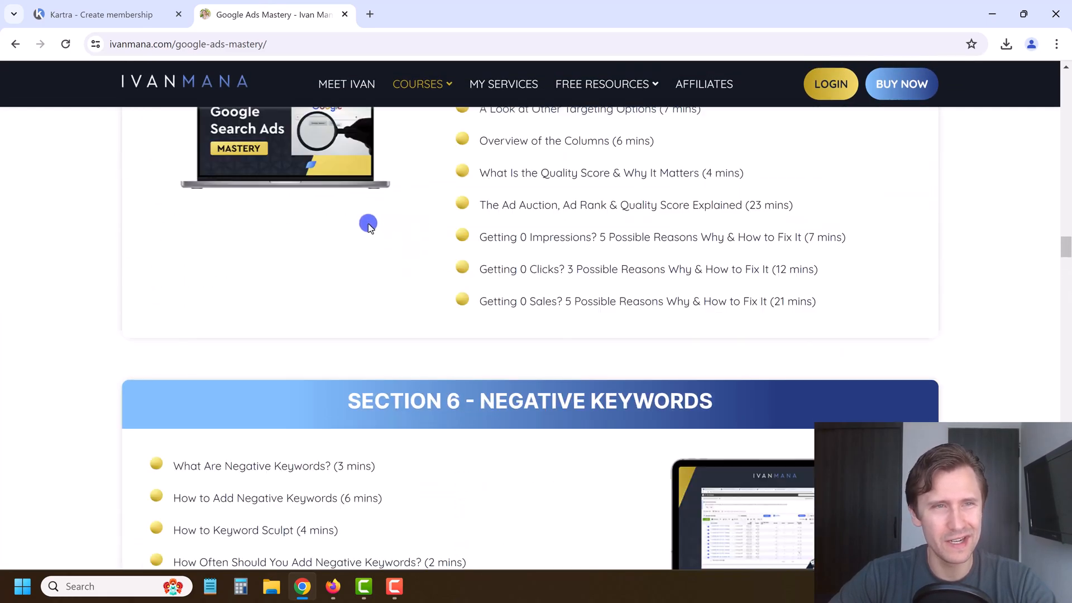
pyautogui.scroll(5, 368, 224)
pyautogui.click(143, 11)
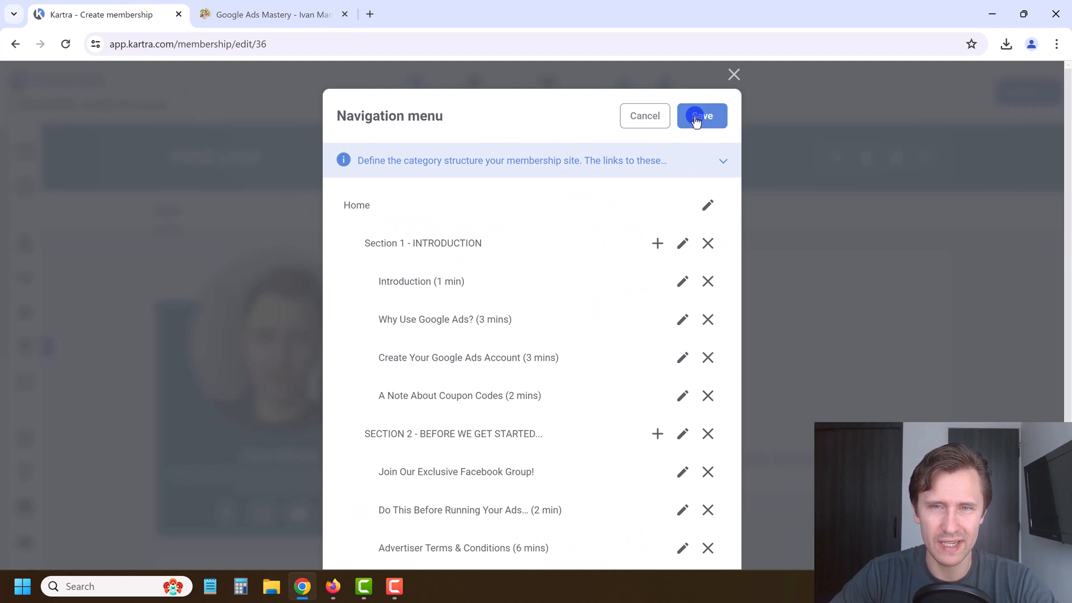
# Step: Save the navigation menu and check the Section 1 and SECTION 2 lesson dropdowns in the header
pyautogui.click(711, 130)
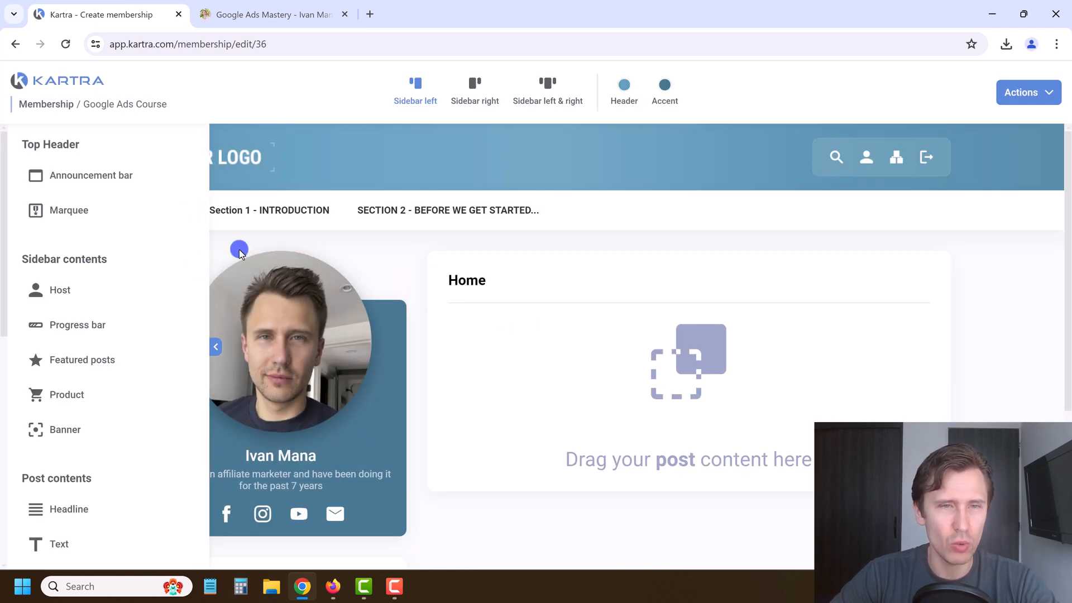
pyautogui.click(216, 347)
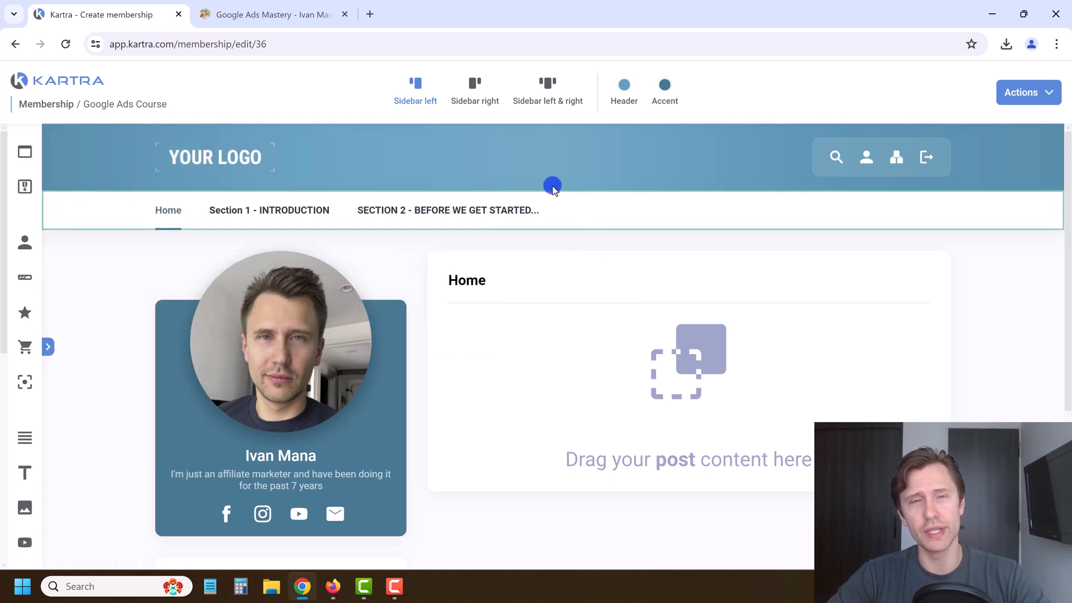
pyautogui.moveTo(269, 220)
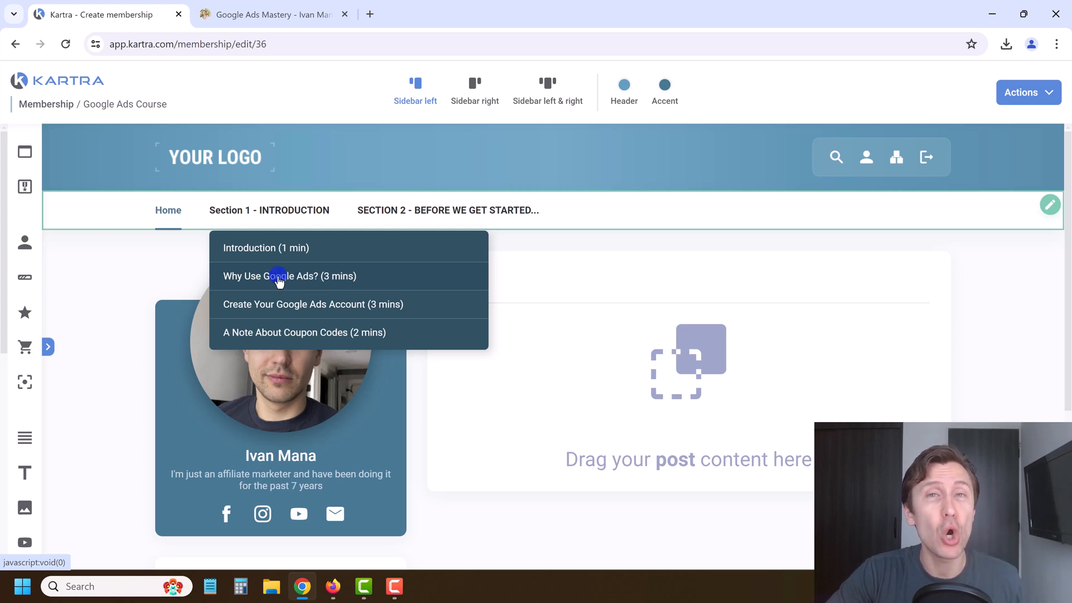
pyautogui.moveTo(413, 193)
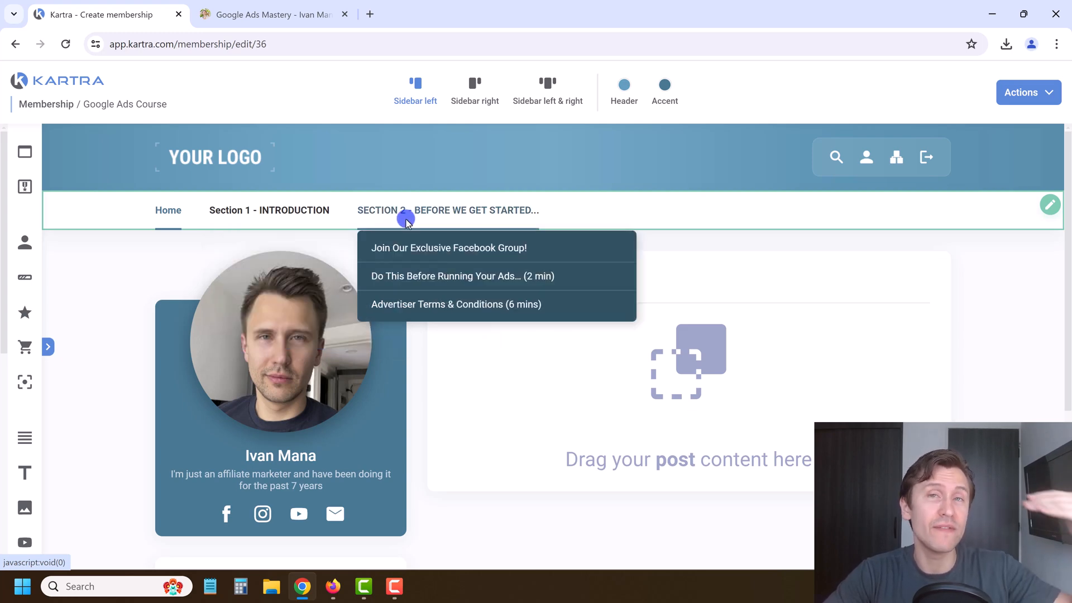
pyautogui.moveTo(315, 210)
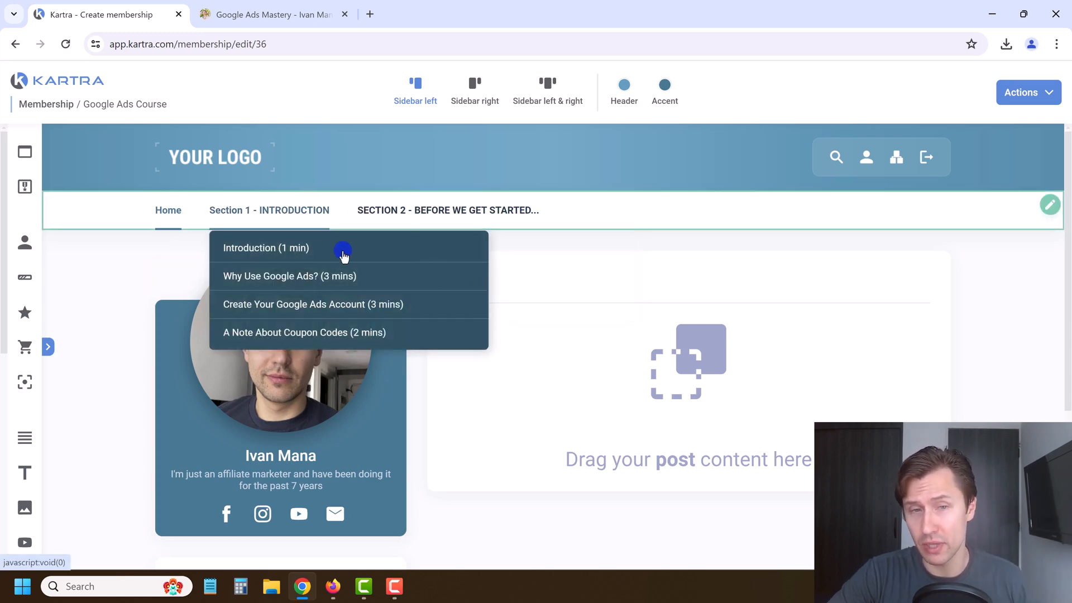
# Step: Drop a Video element into the Home post
pyautogui.scroll(-2, 422, 451)
pyautogui.scroll(1, 429, 420)
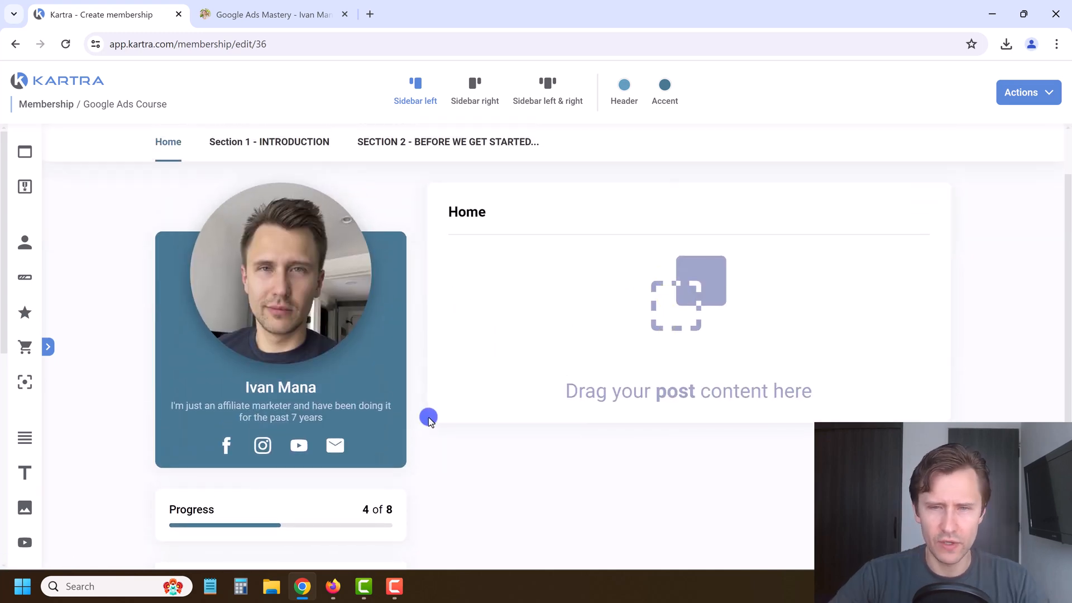
pyautogui.scroll(1, 429, 420)
pyautogui.scroll(-2, 465, 369)
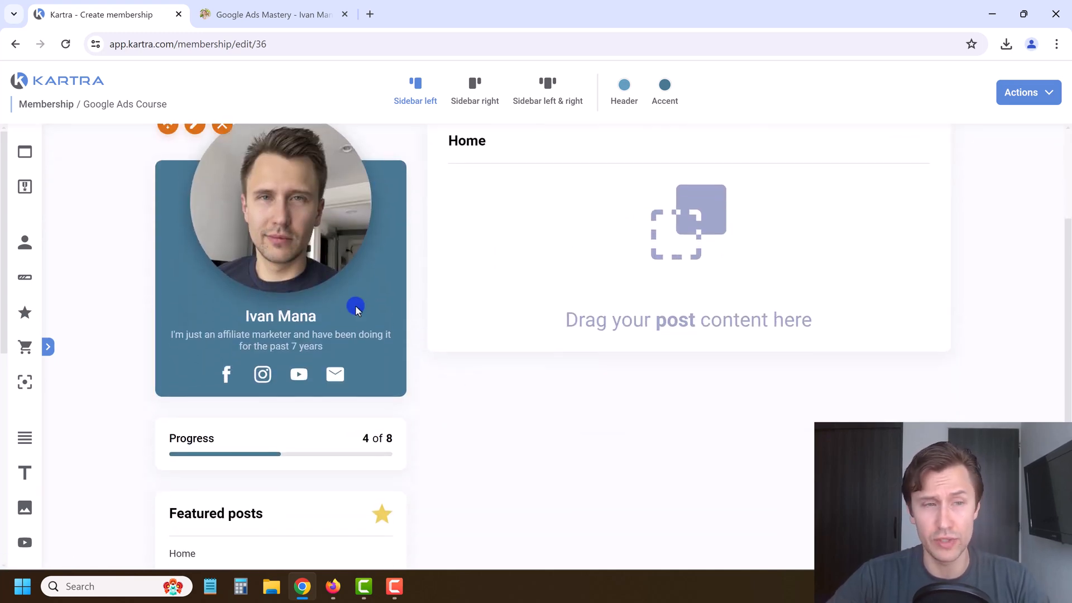
pyautogui.click(47, 349)
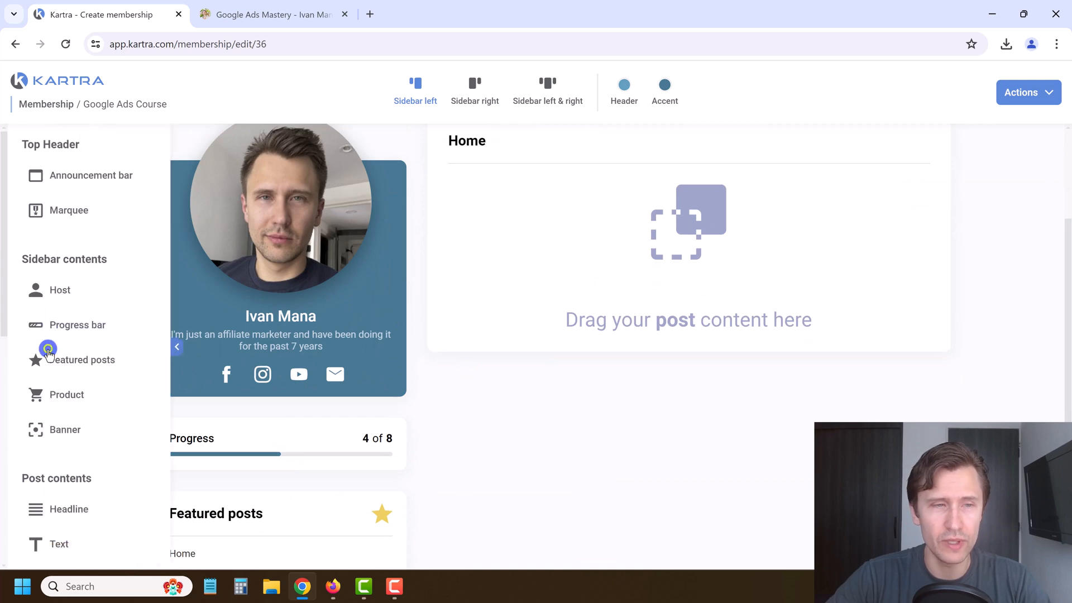
pyautogui.scroll(-3, 102, 405)
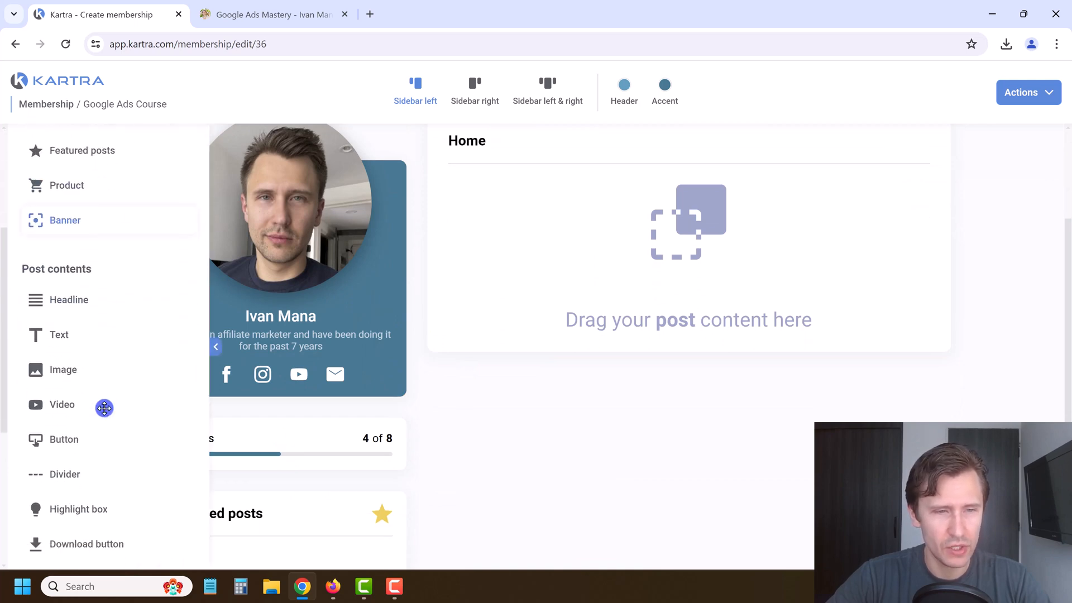
pyautogui.moveTo(68, 405)
pyautogui.mouseDown()
pyautogui.moveTo(226, 380)
pyautogui.moveTo(745, 232)
pyautogui.moveTo(713, 186)
pyautogui.mouseUp()
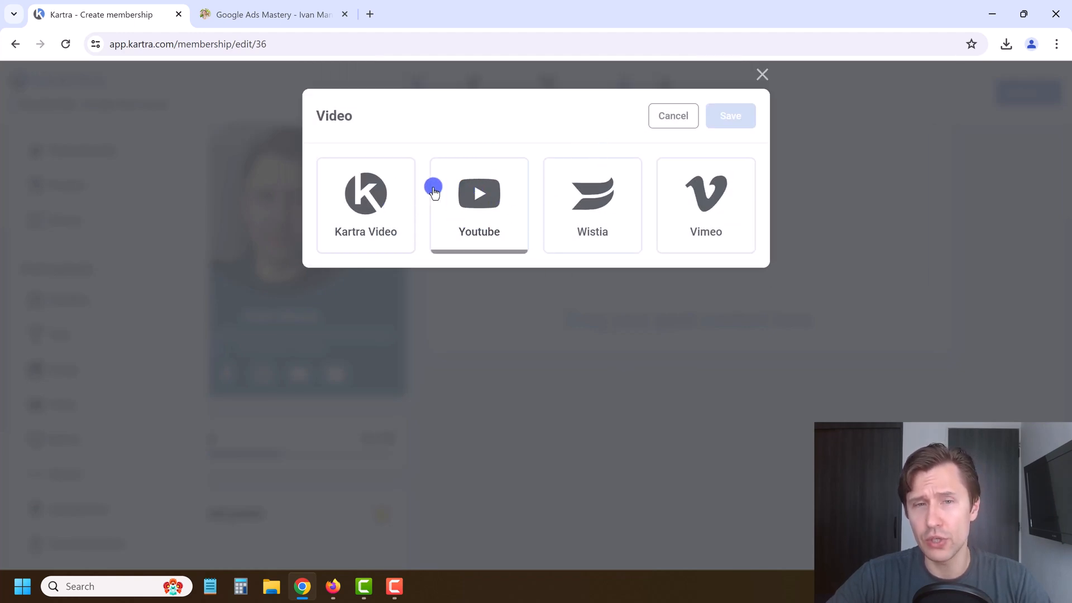
# Step: Switch the video source from Kartra Video to YouTube and save the 'Easiest Way (BY FAR) to Make Money With ClickBank' video
pyautogui.click(362, 212)
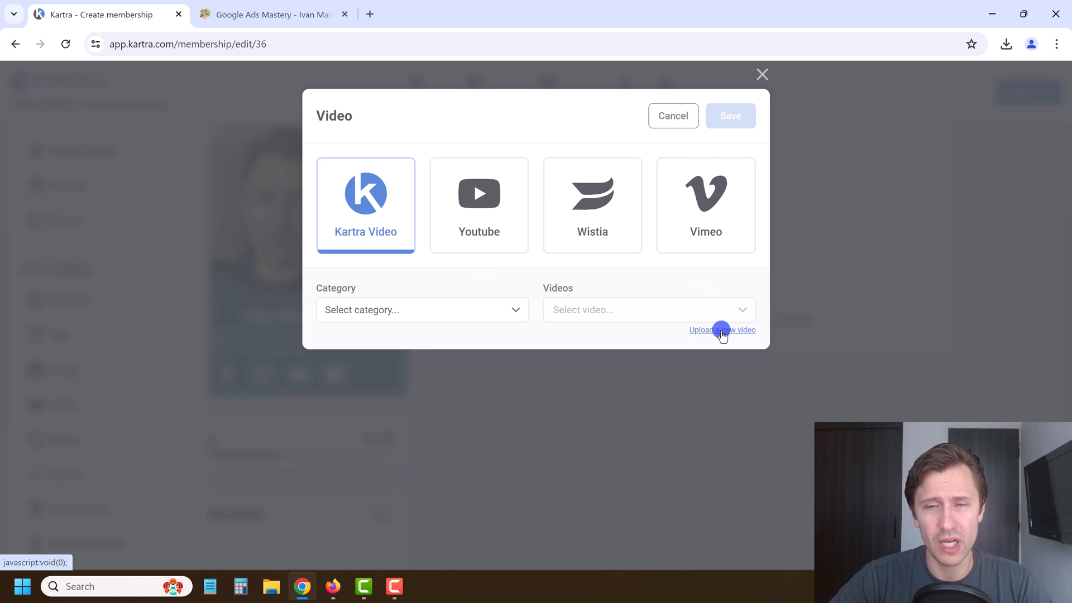
pyautogui.click(721, 331)
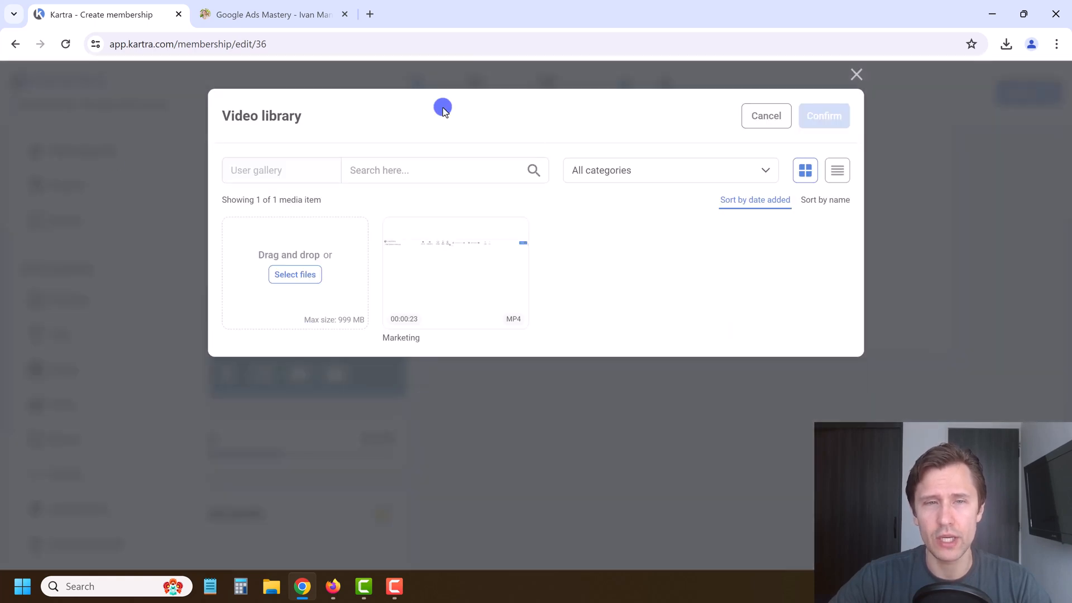
pyautogui.moveTo(444, 282)
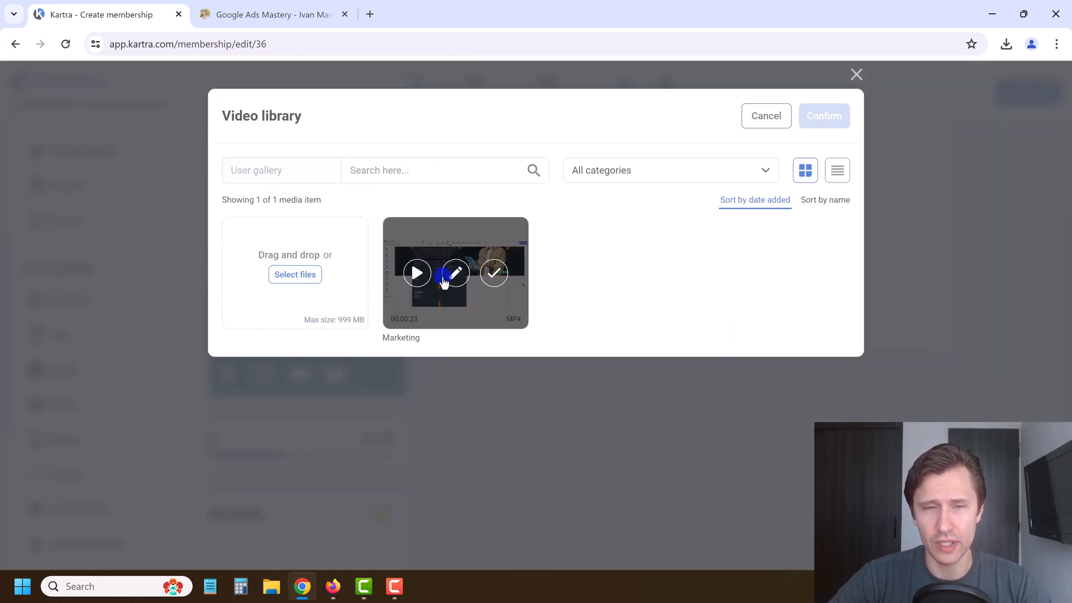
pyautogui.click(755, 114)
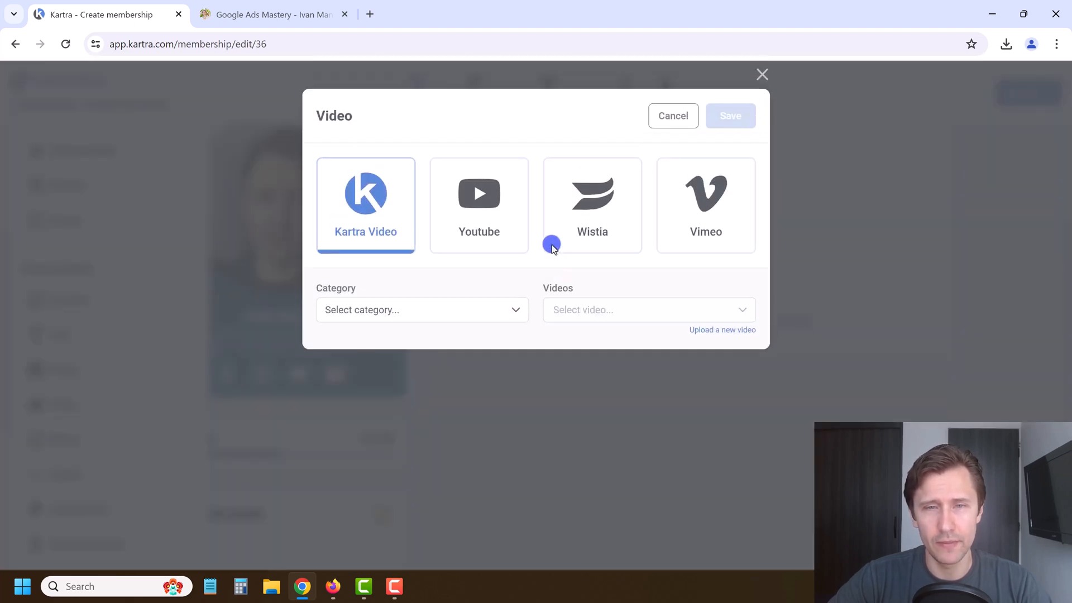
pyautogui.click(480, 202)
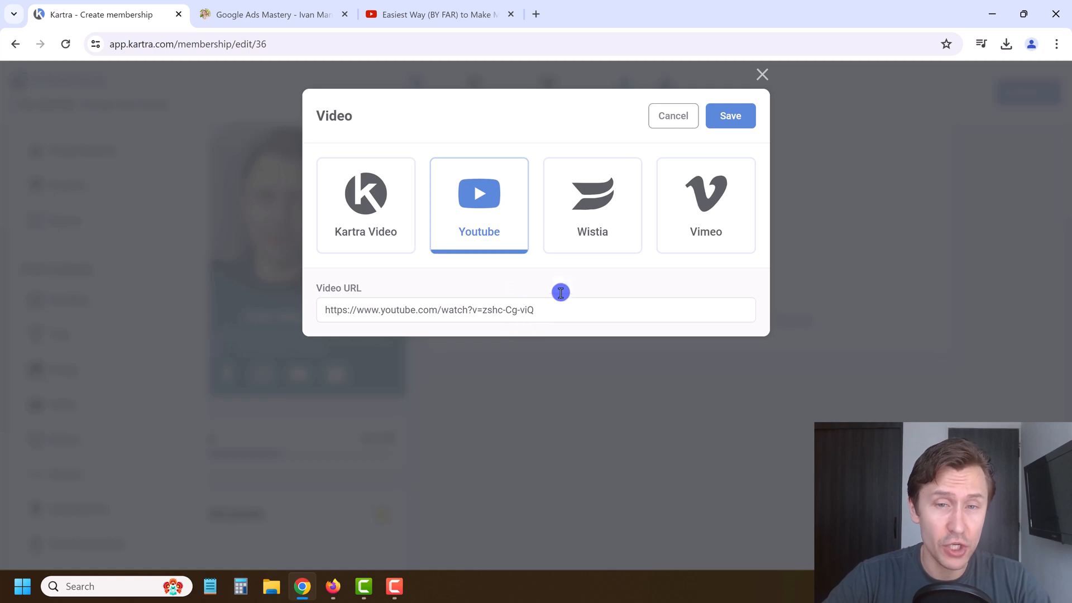
pyautogui.click(747, 118)
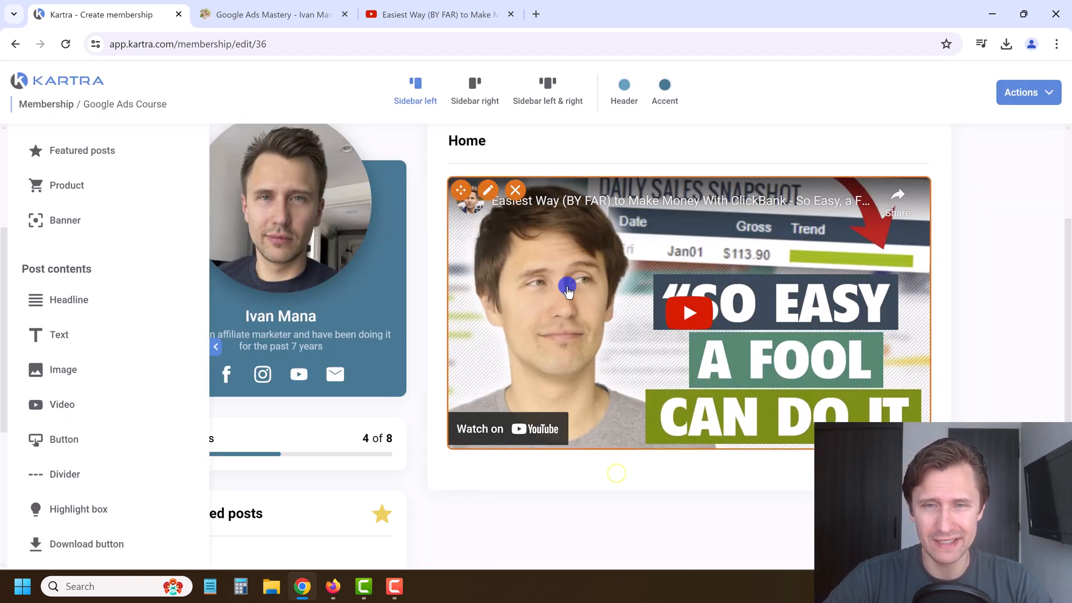
# Step: Drop a Headline block into the Home post directly above the YouTube video
pyautogui.scroll(2, 563, 380)
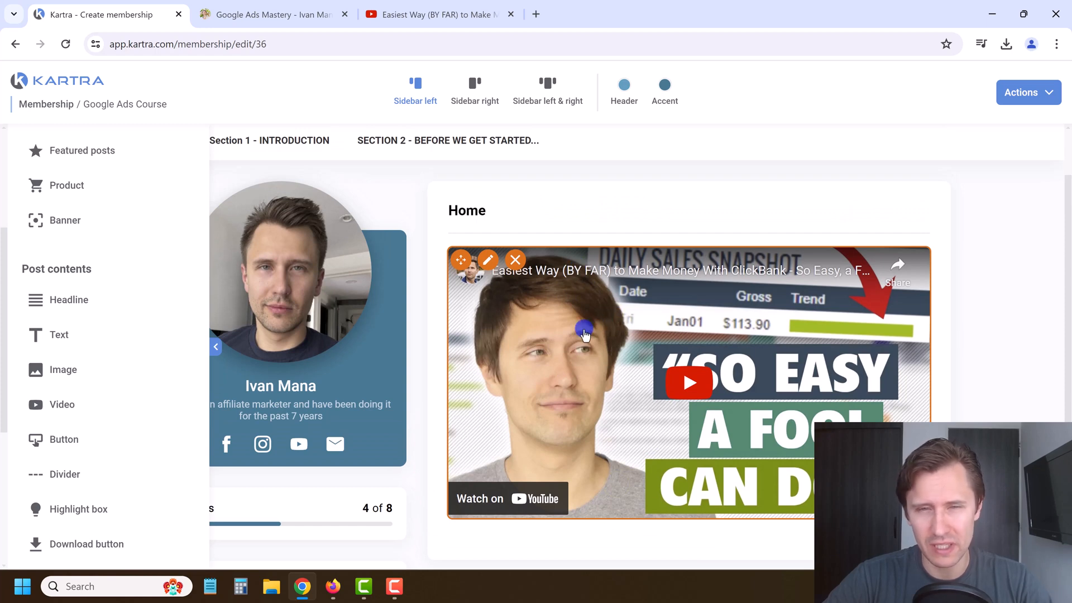
pyautogui.scroll(1, 614, 363)
pyautogui.scroll(-3, 403, 458)
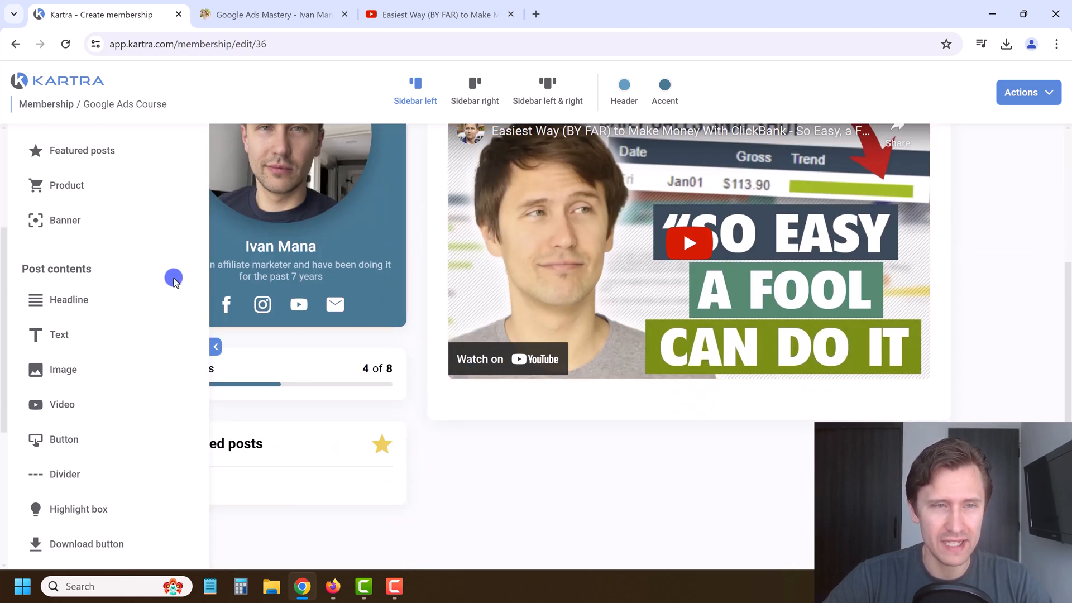
pyautogui.scroll(-1, 57, 280)
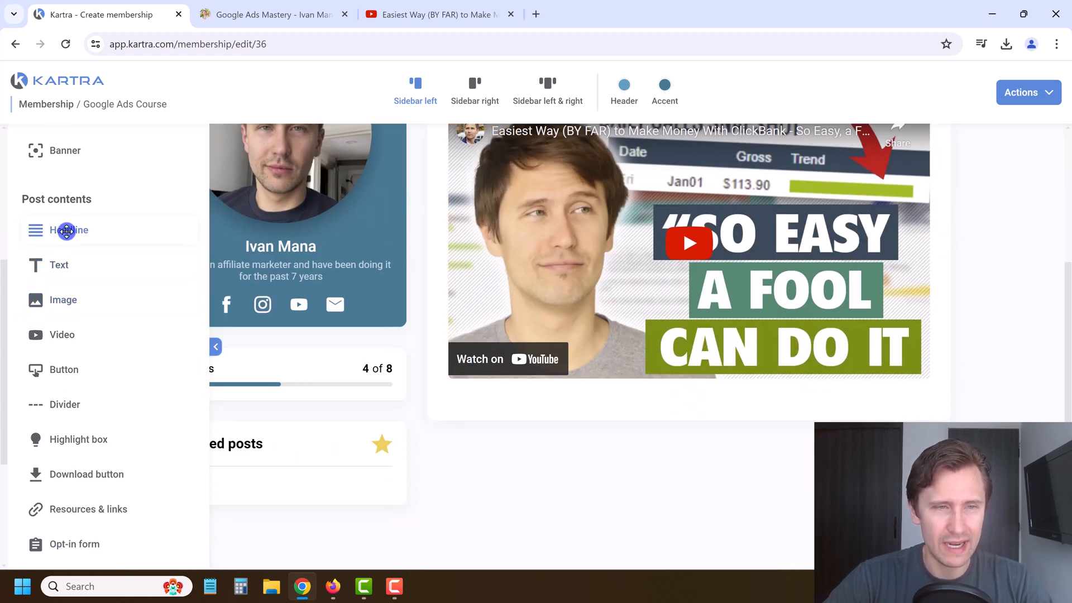
pyautogui.scroll(3, 357, 288)
pyautogui.click(462, 280)
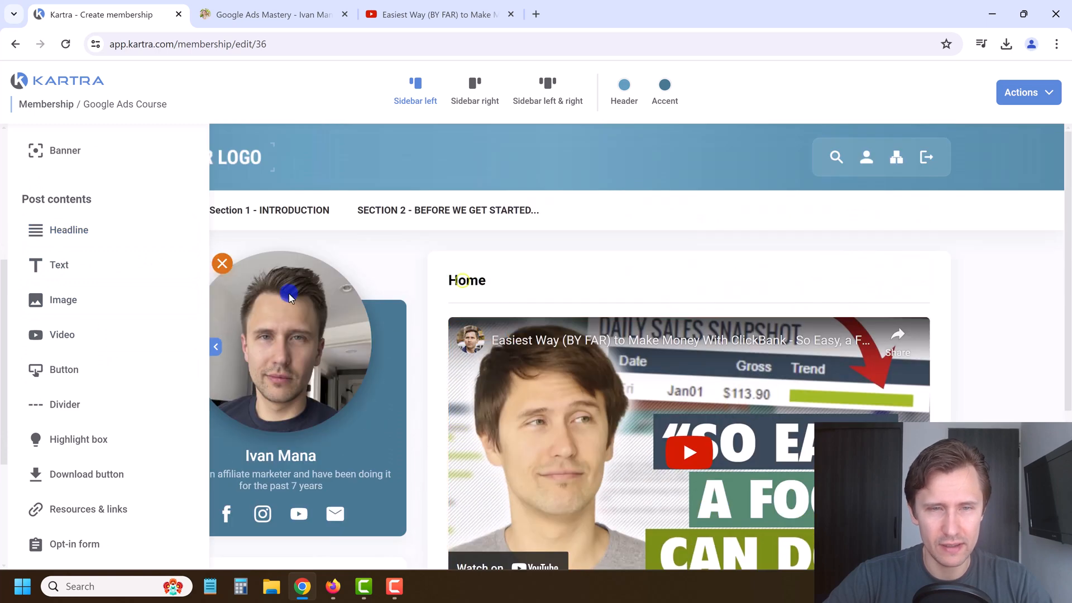
pyautogui.moveTo(80, 238); pyautogui.dragTo(735, 328)
# Step: Replace the Lorem ipsum headline with a welcome line introducing the video
pyautogui.tripleClick(650, 329)
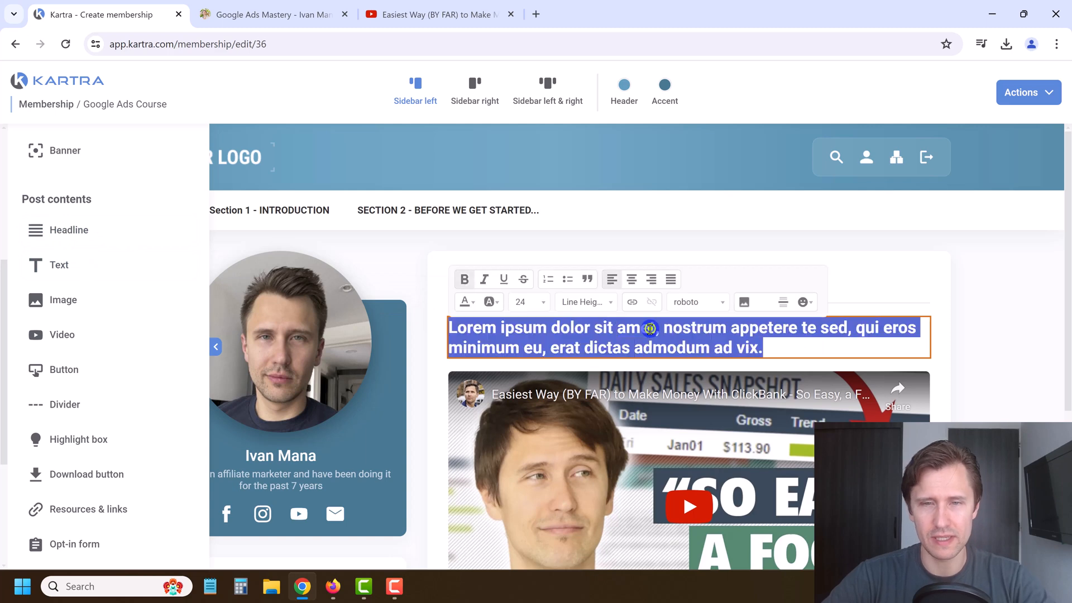
pyautogui.press('BackSpace')
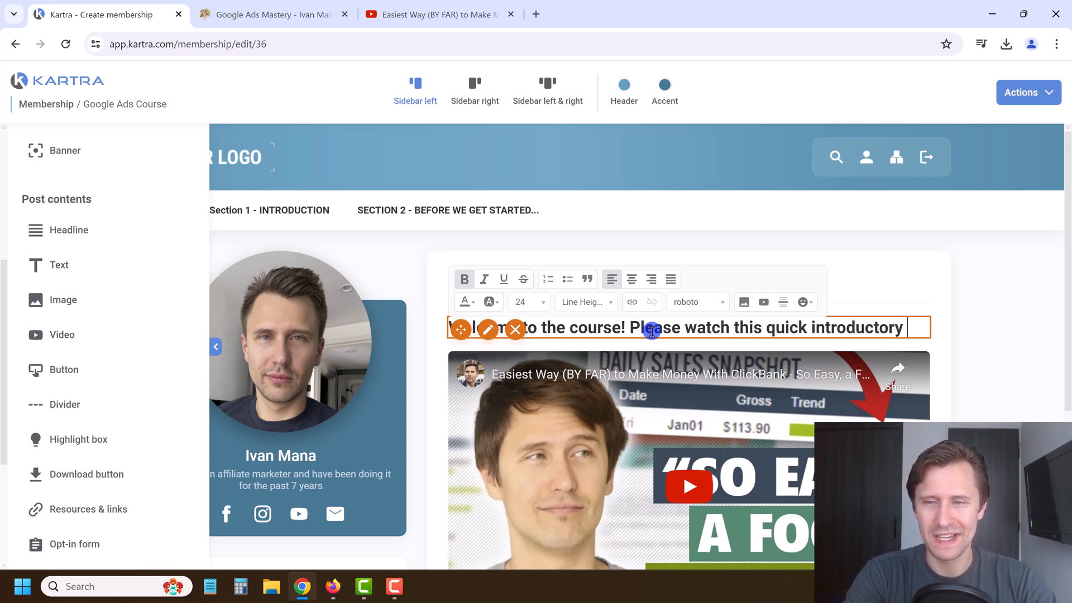
pyautogui.write('video before you get started!')
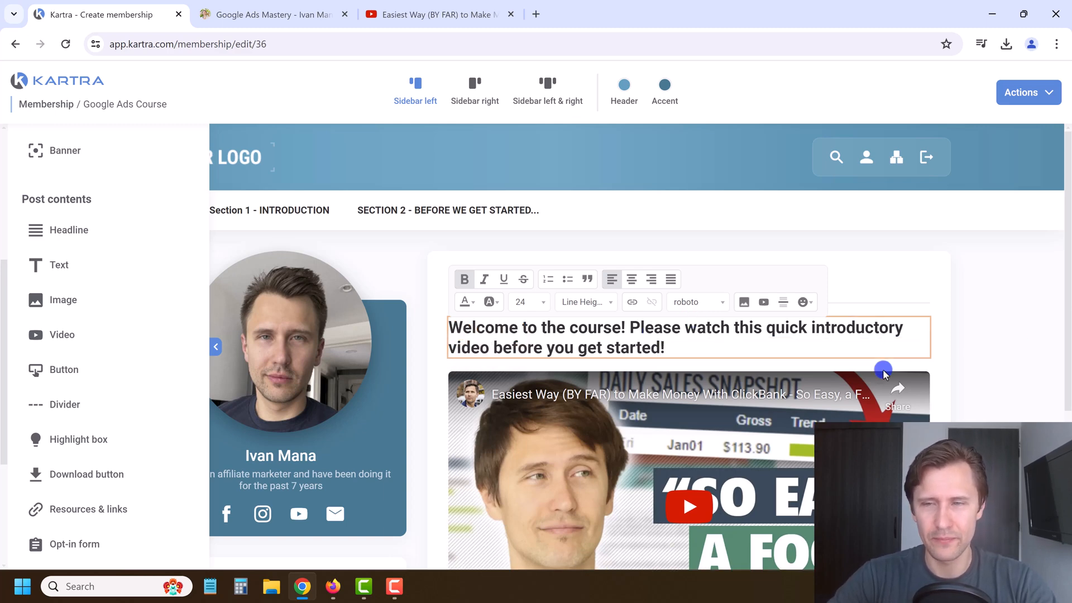
pyautogui.click(858, 306)
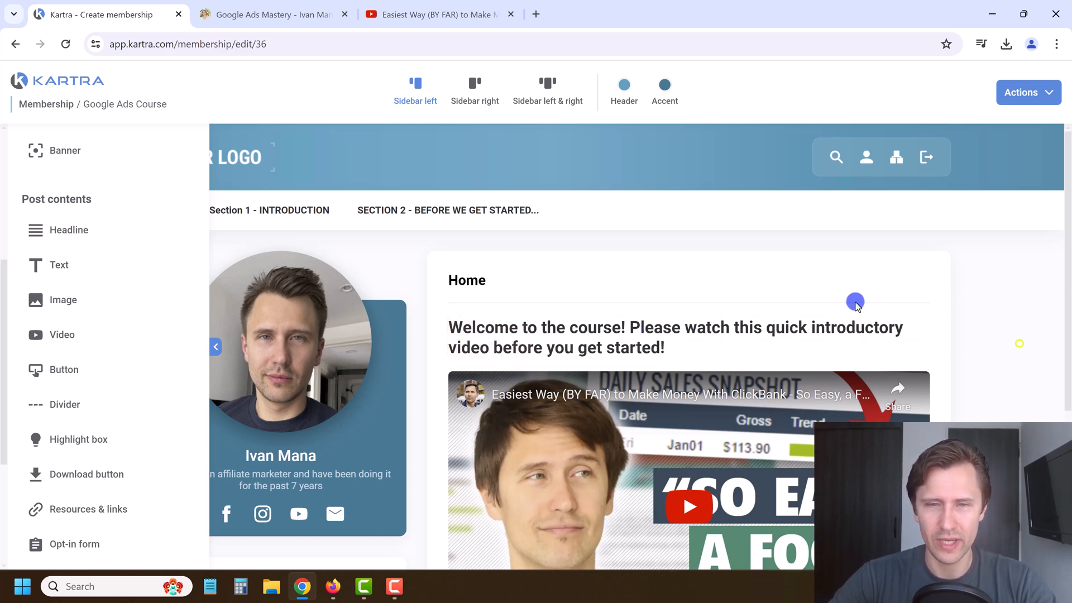
# Step: Add a Text block below the video reminding members to go through every section
pyautogui.scroll(-5, 1022, 342)
pyautogui.moveTo(70, 263); pyautogui.dragTo(698, 496)
pyautogui.tripleClick(637, 439)
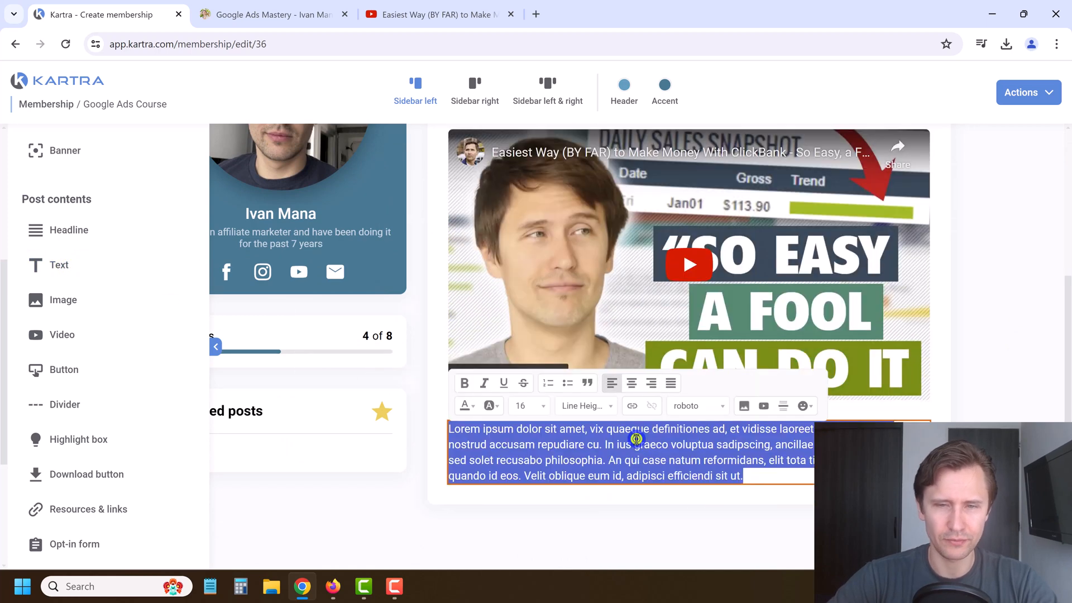
pyautogui.write("Make sure to go through every section so you don't miss anything out.")
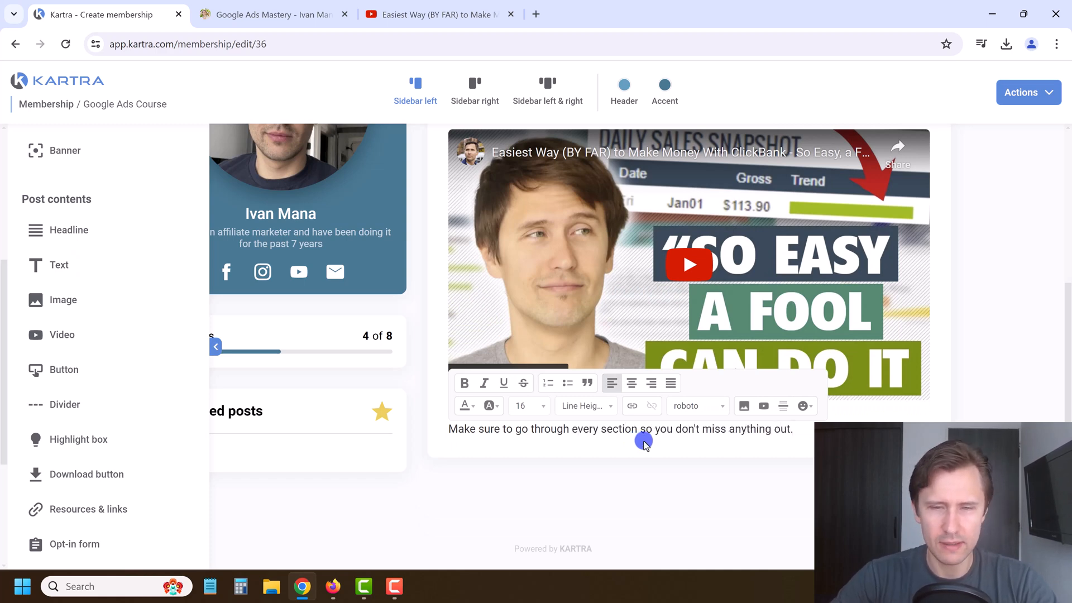
pyautogui.scroll(-2, 67, 419)
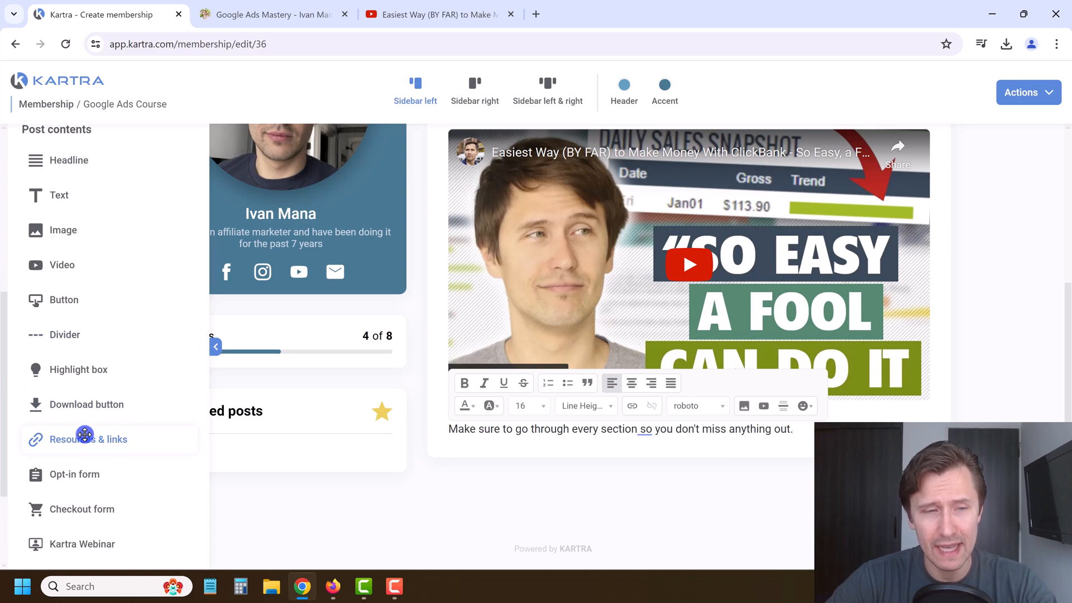
# Step: Add a Resources box below the Home text linking 'Google Ads Account' to an external URL, then save it
pyautogui.moveTo(85, 434); pyautogui.dragTo(634, 455)
pyautogui.click(463, 195)
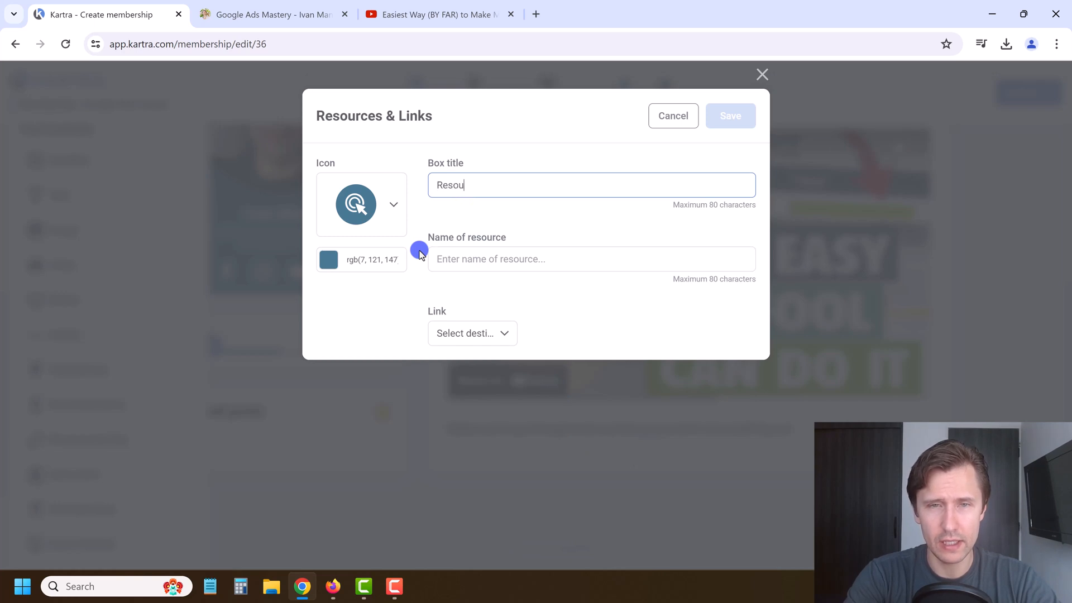
pyautogui.click(511, 264)
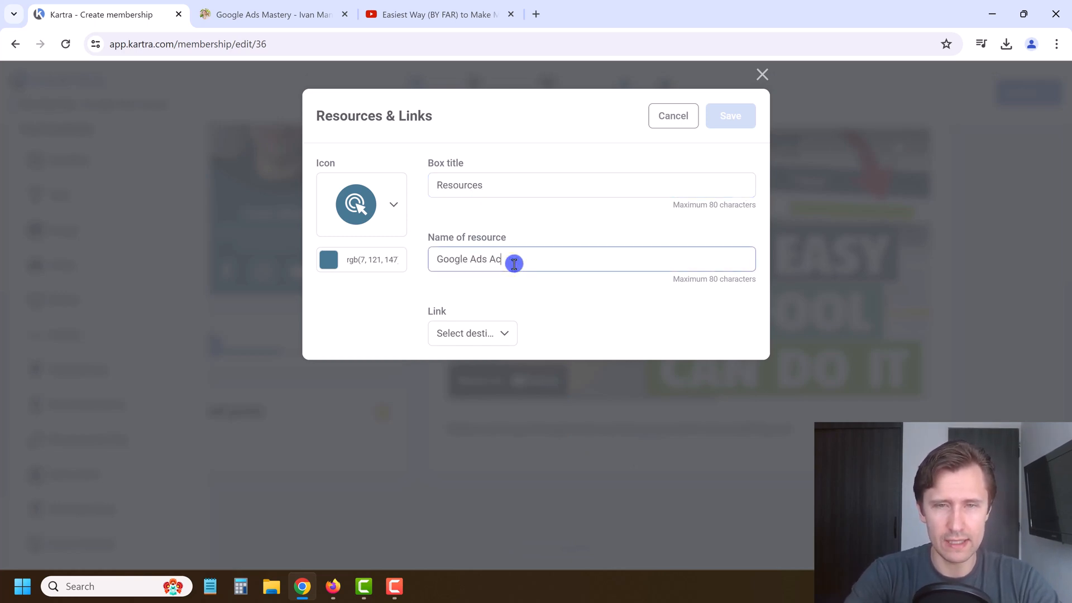
pyautogui.click(462, 337)
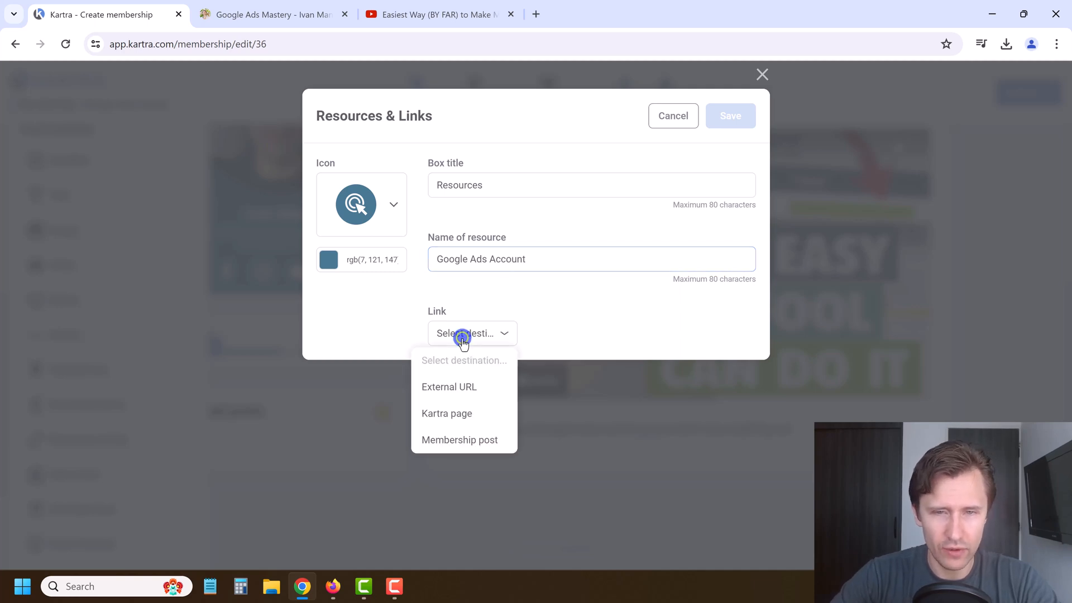
pyautogui.click(455, 391)
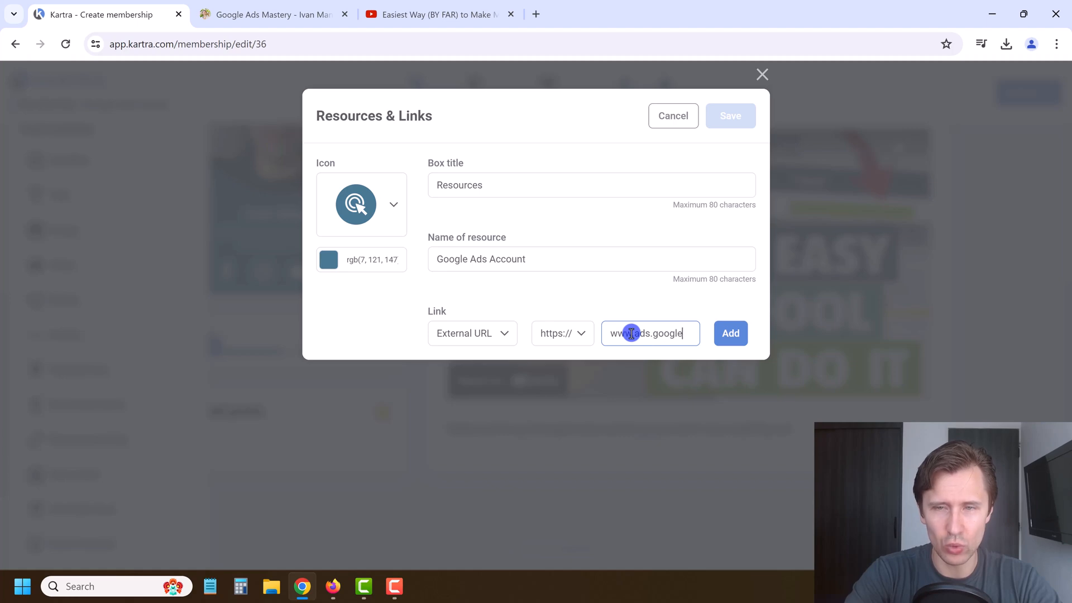
pyautogui.click(747, 345)
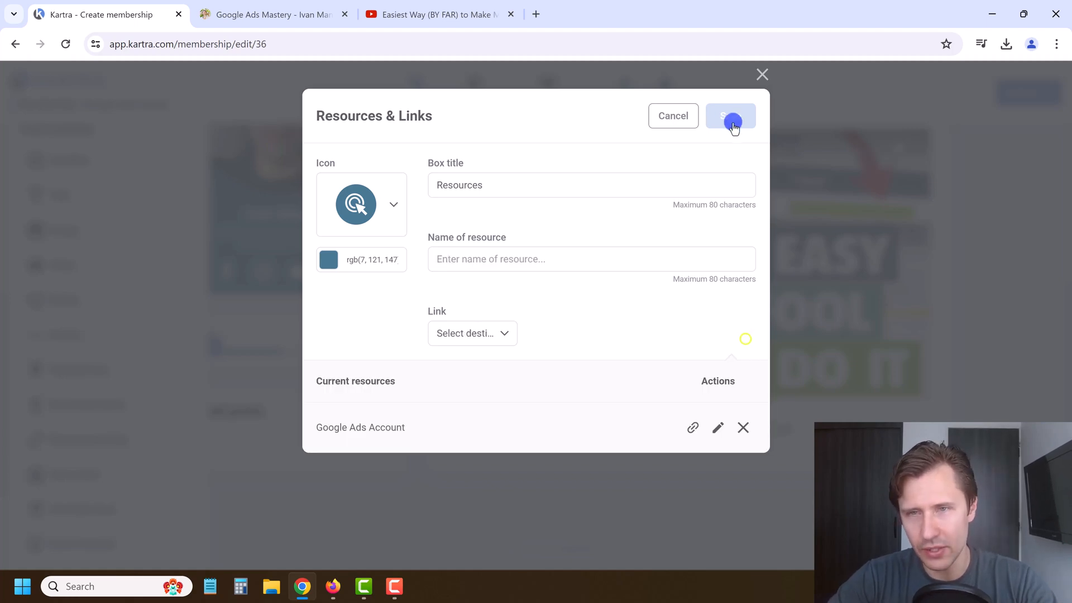
pyautogui.click(732, 117)
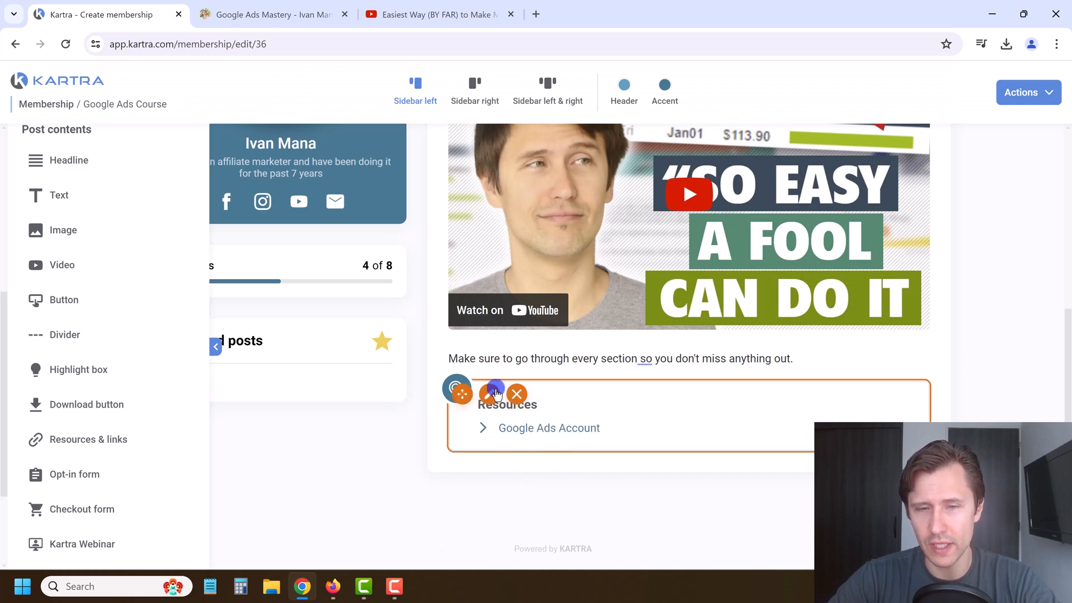
pyautogui.click(494, 394)
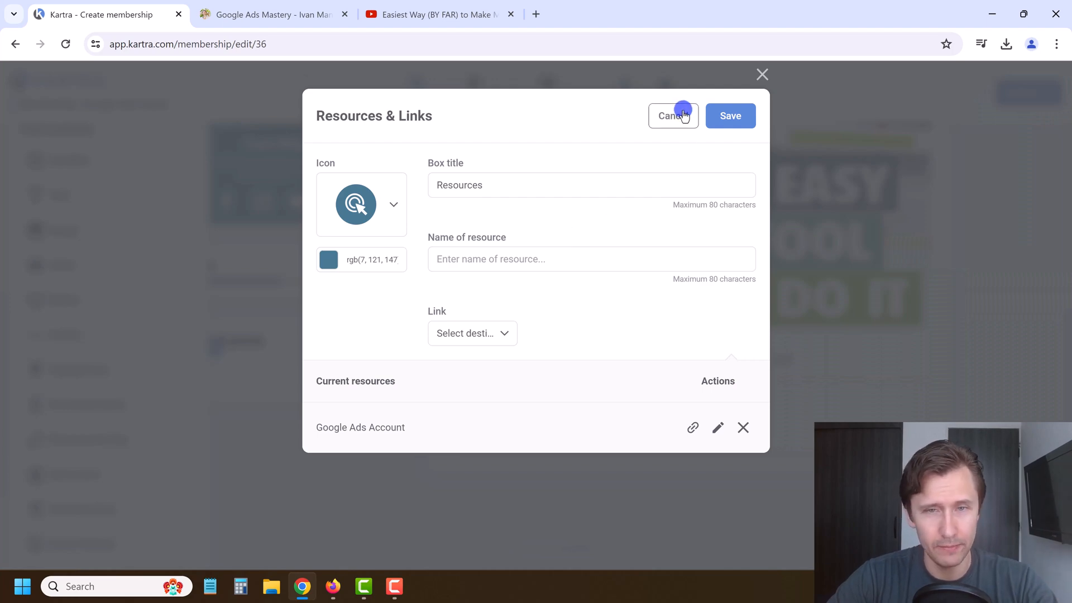
pyautogui.click(683, 114)
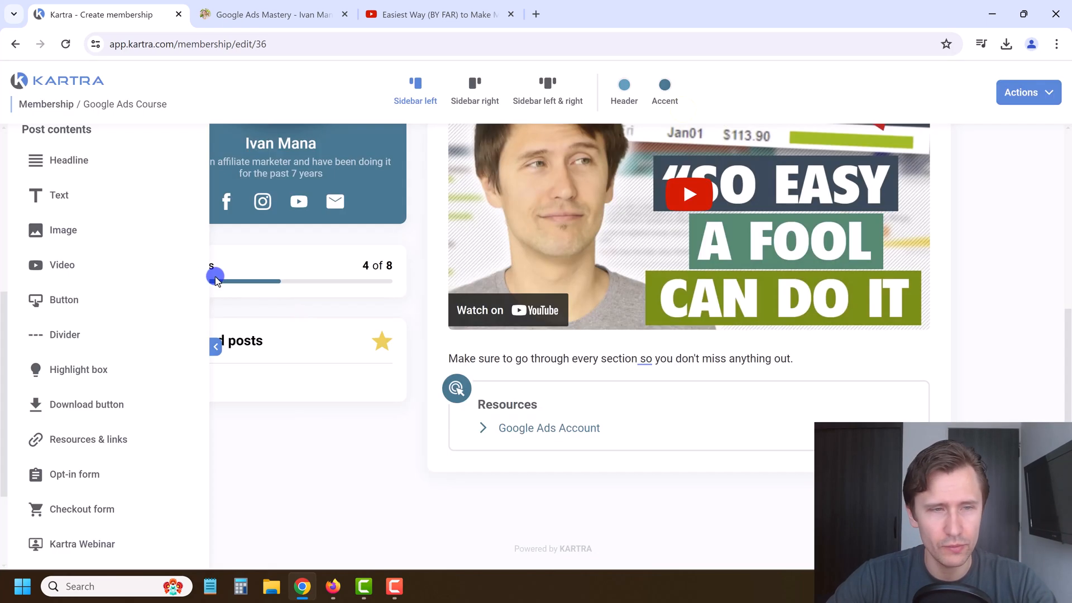
# Step: Save the membership's progress
pyautogui.scroll(6, 450, 400)
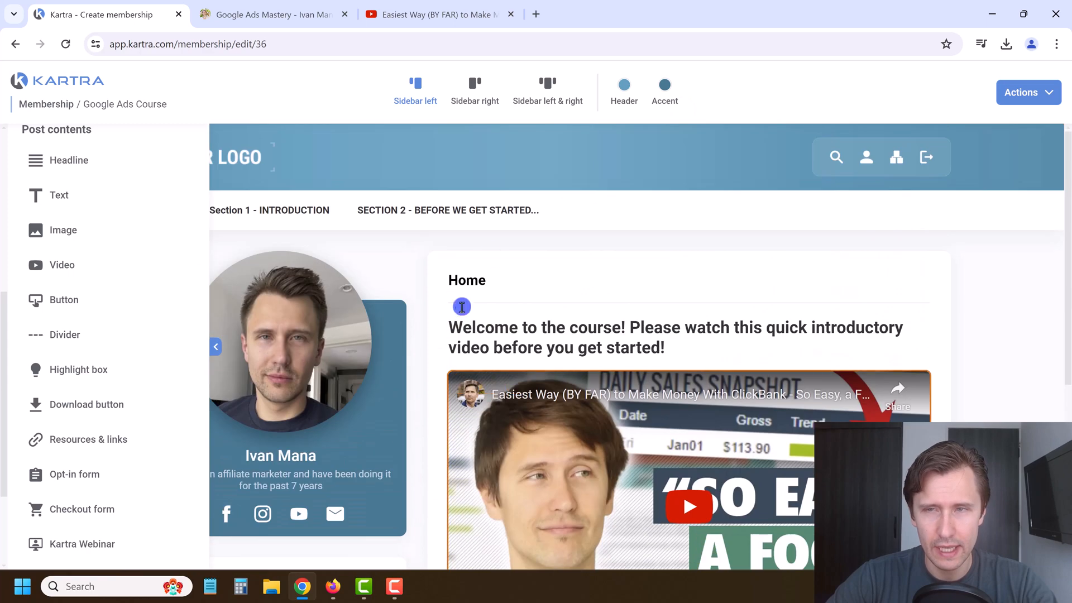
pyautogui.click(1025, 88)
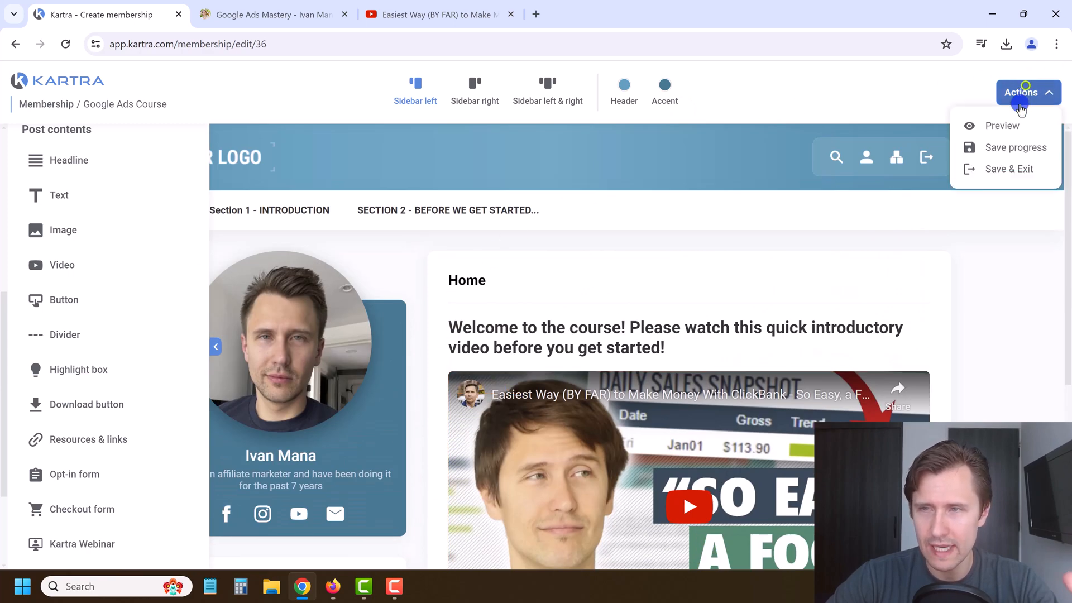
pyautogui.click(1015, 147)
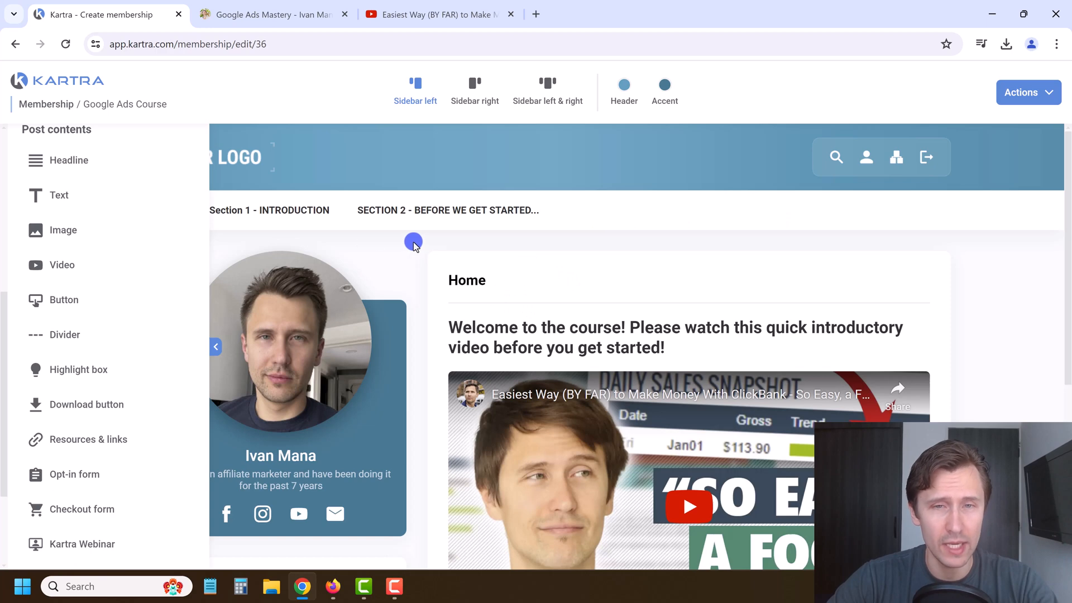
# Step: Browse the Section 1 lessons, including Introduction and the Facebook Group lesson, then return to Home
pyautogui.moveTo(286, 231)
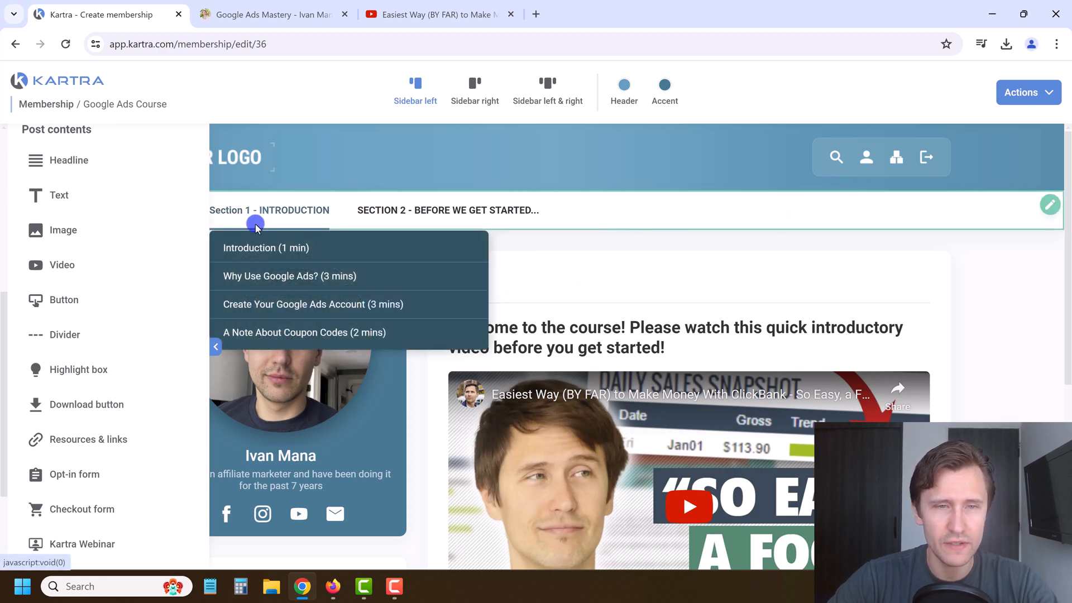
pyautogui.click(216, 347)
pyautogui.moveTo(244, 217)
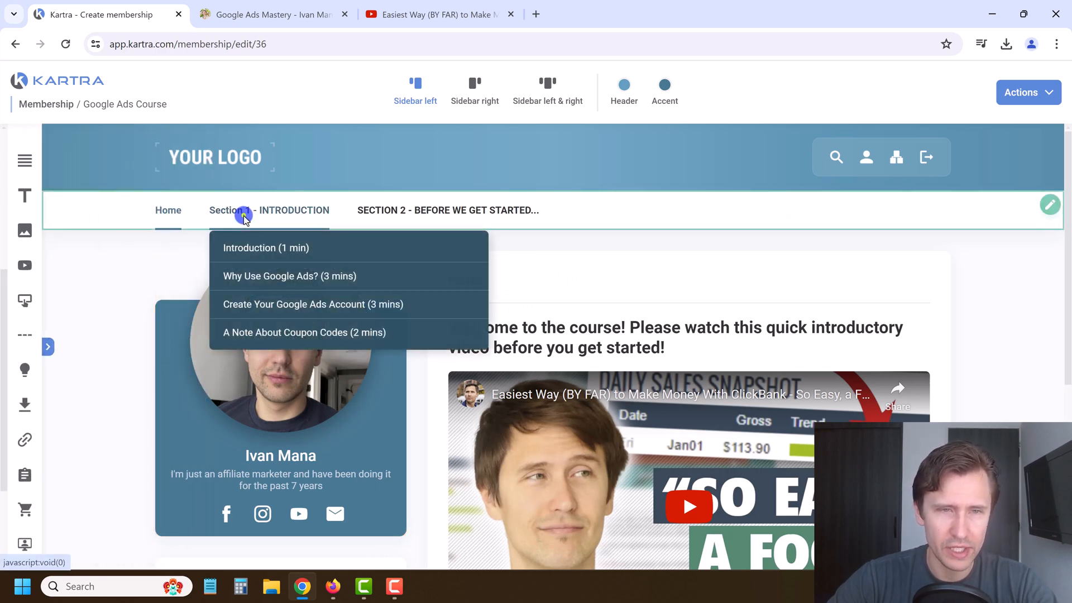
pyautogui.click(244, 243)
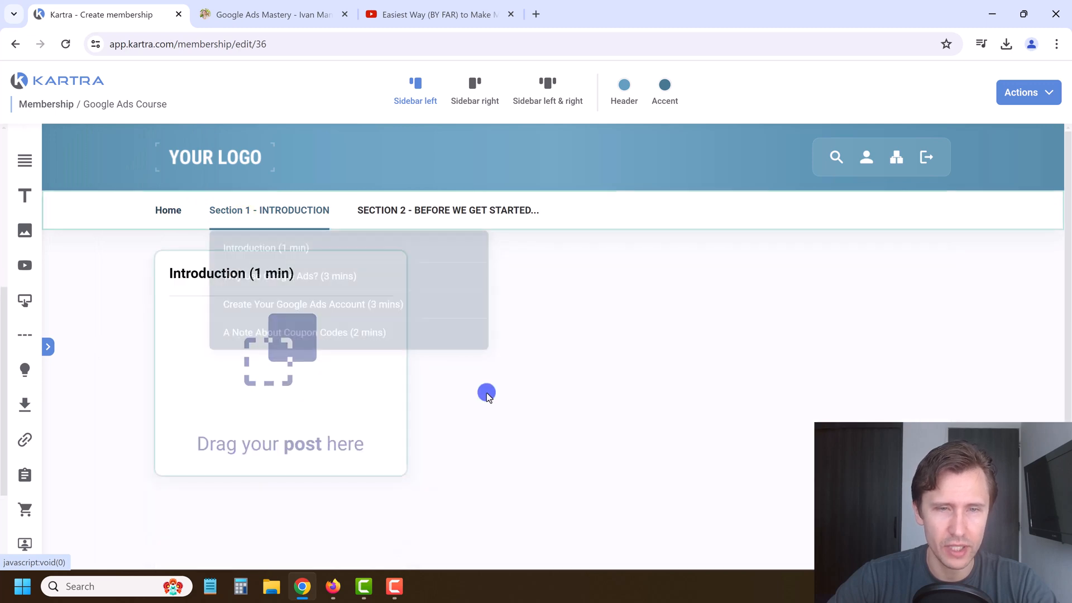
pyautogui.moveTo(383, 223)
pyautogui.click(402, 246)
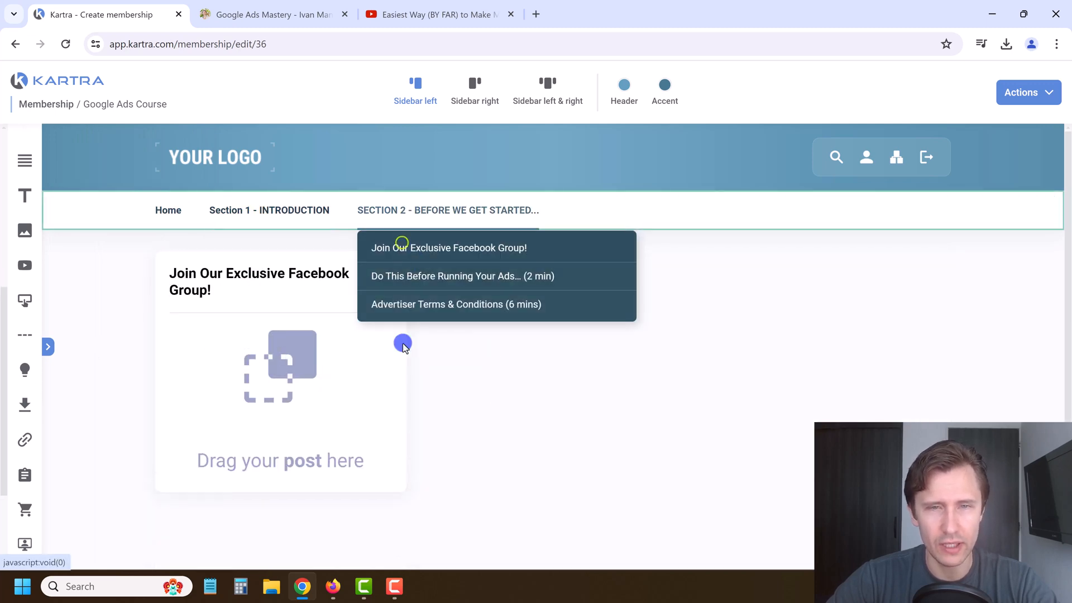
pyautogui.moveTo(262, 214)
pyautogui.click(169, 210)
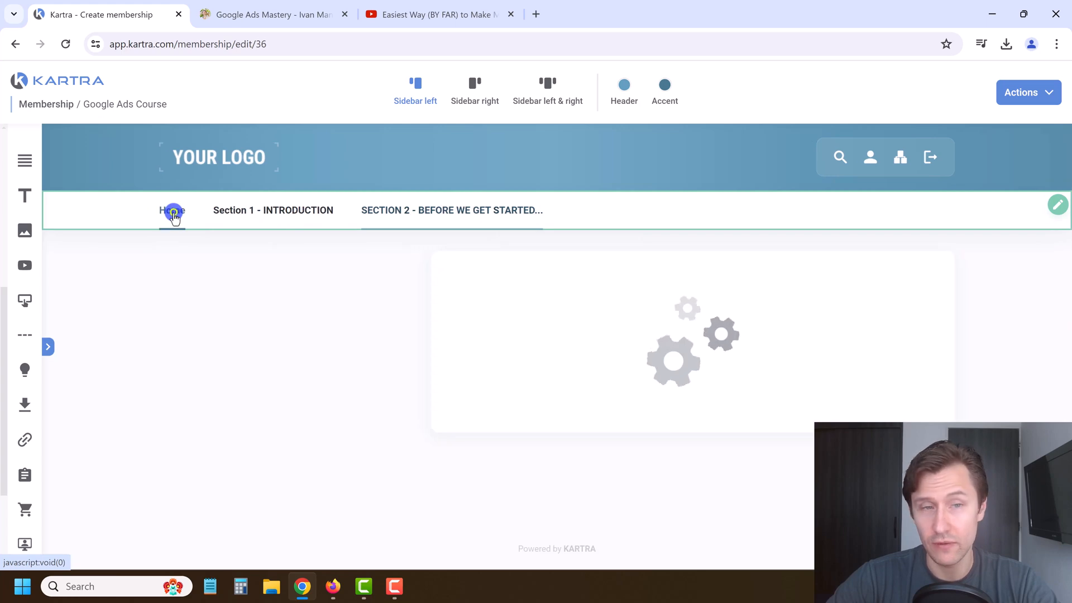
pyautogui.scroll(-5, 560, 343)
pyautogui.scroll(5, 391, 452)
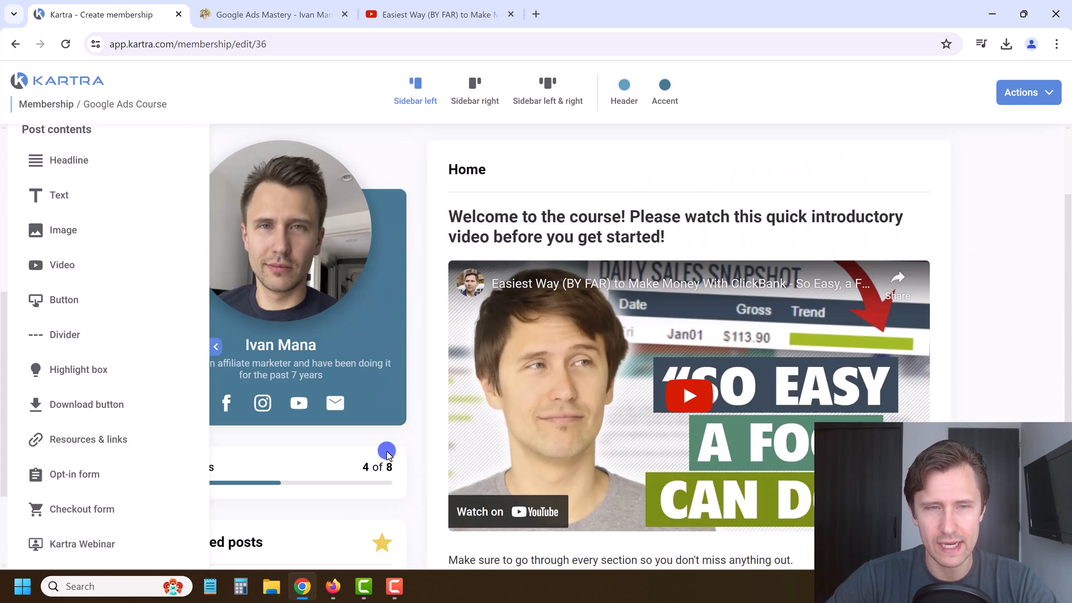
# Step: Add a new post to the Introduction (1 min) lesson and focus its name field
pyautogui.click(216, 347)
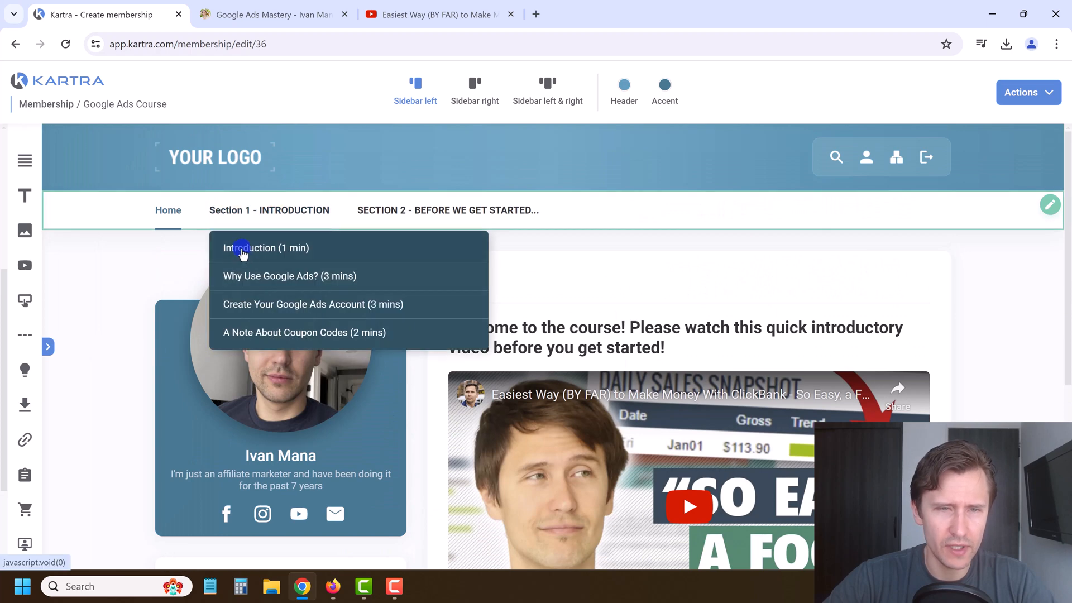
pyautogui.click(242, 249)
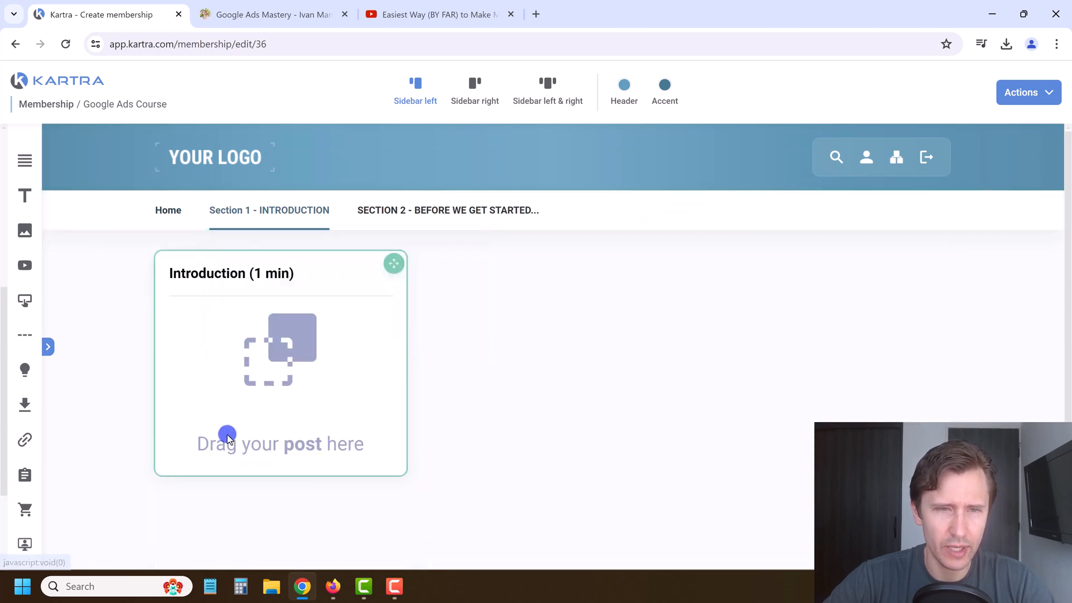
pyautogui.click(52, 347)
pyautogui.scroll(5, 76, 274)
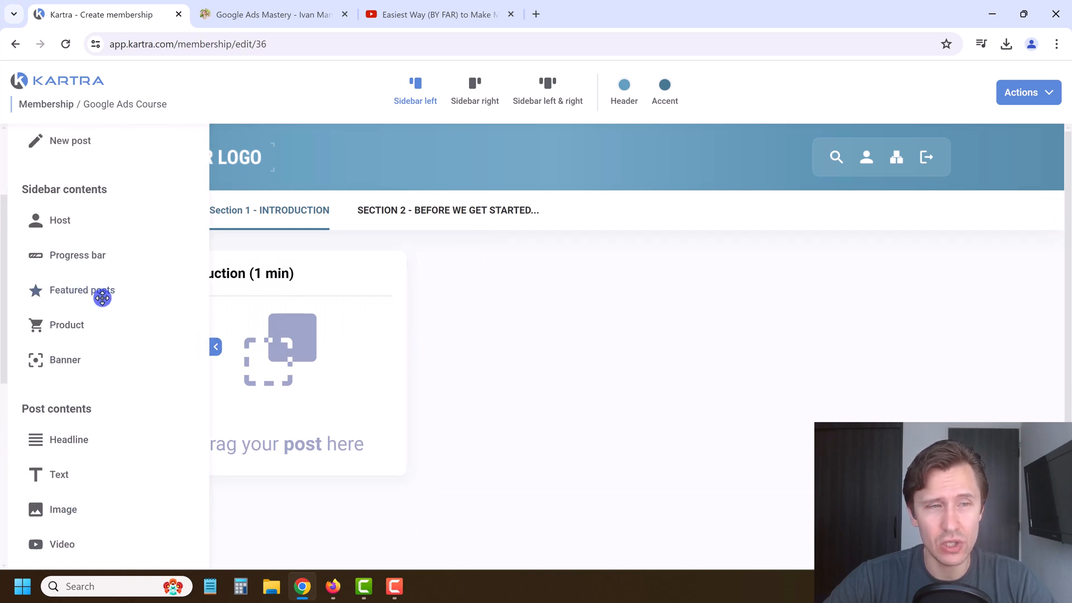
pyautogui.scroll(2, 127, 323)
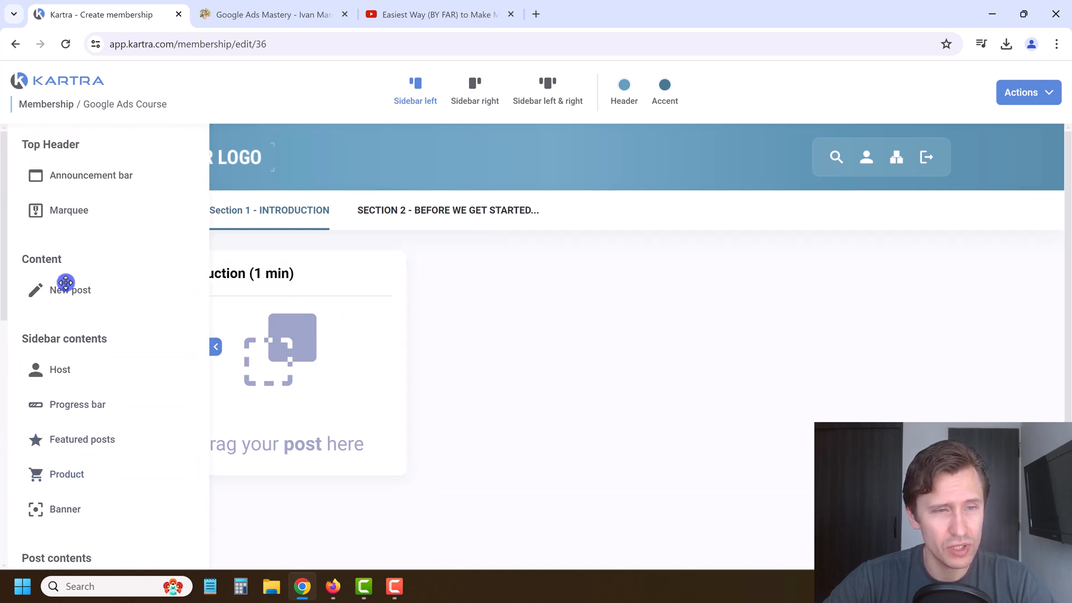
pyautogui.moveTo(63, 286); pyautogui.dragTo(280, 314)
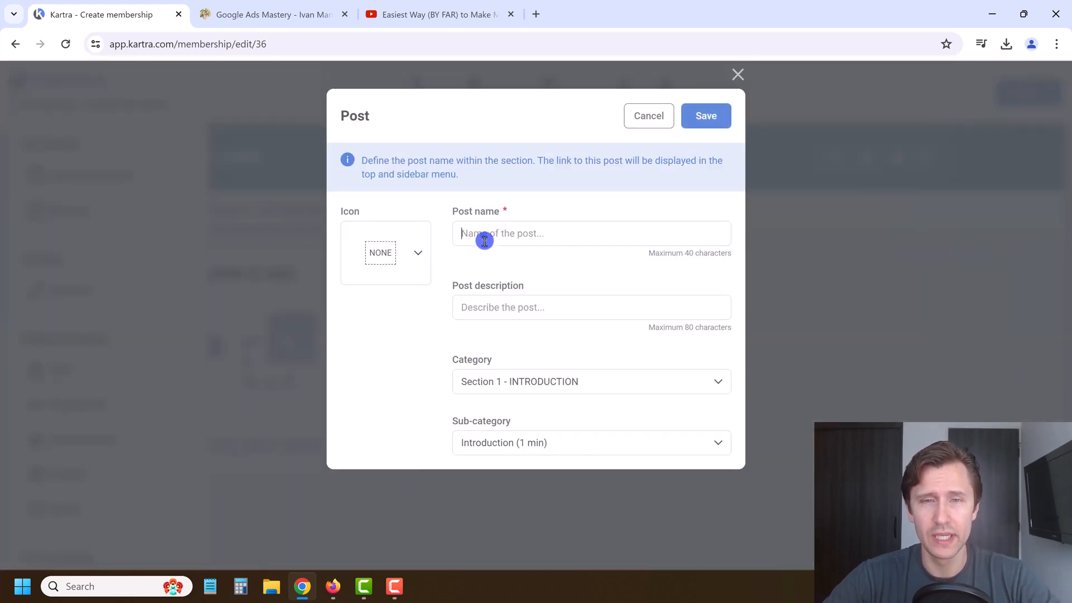
pyautogui.click(462, 239)
# Step: Look over the Google Ads Mastery course page on ivanmana.com
pyautogui.click(271, 12)
pyautogui.scroll(3, 477, 363)
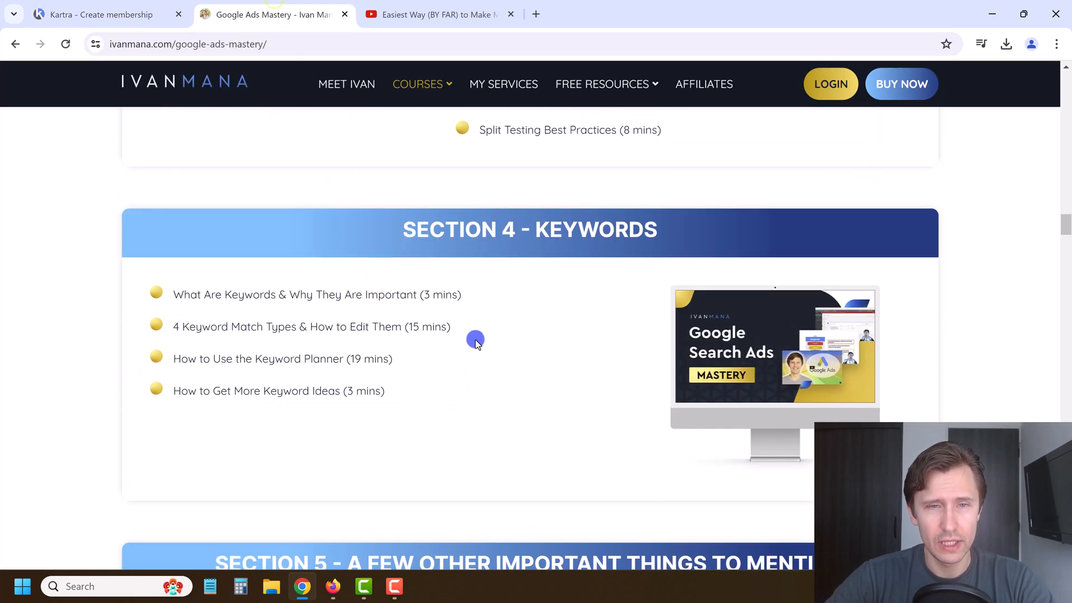
pyautogui.scroll(15, 472, 349)
pyautogui.scroll(-2, 503, 360)
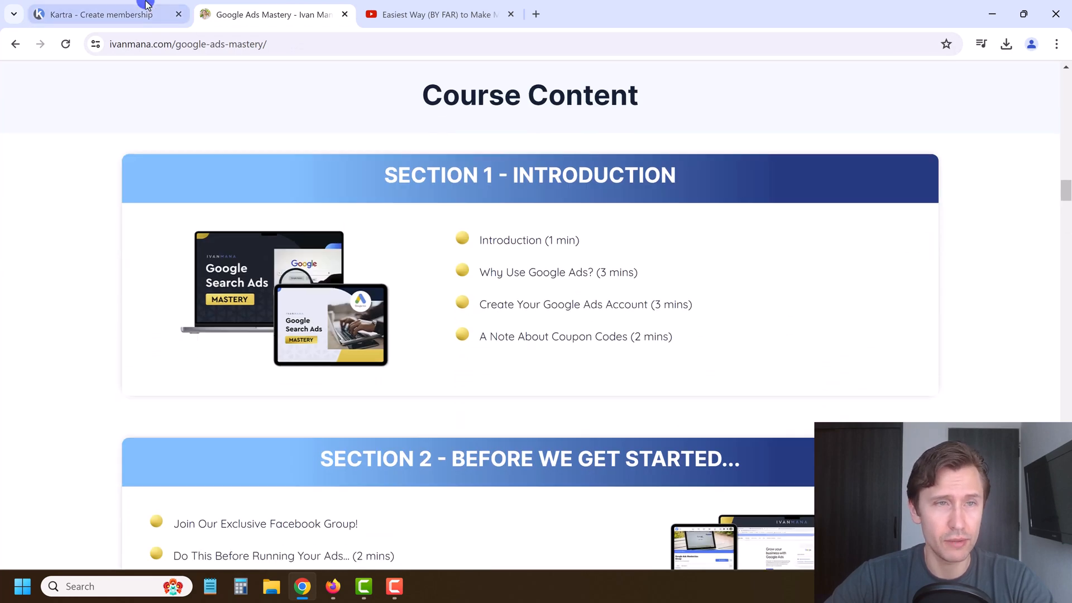
pyautogui.click(148, 5)
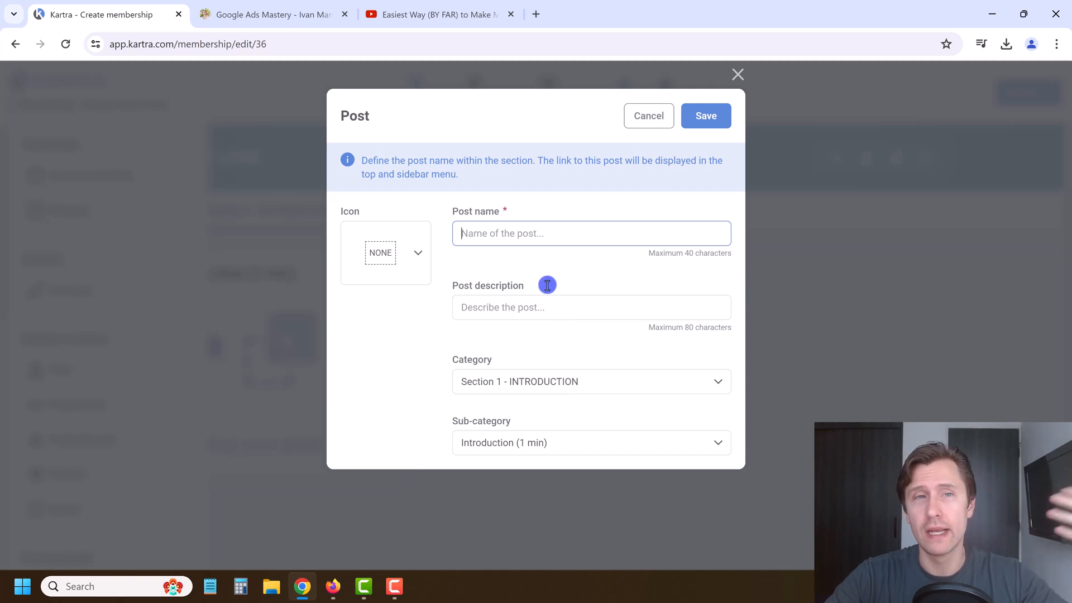
# Step: Select the SECTION 1 - INTRODUCTION heading and its lesson titles on the course page
pyautogui.click(296, 6)
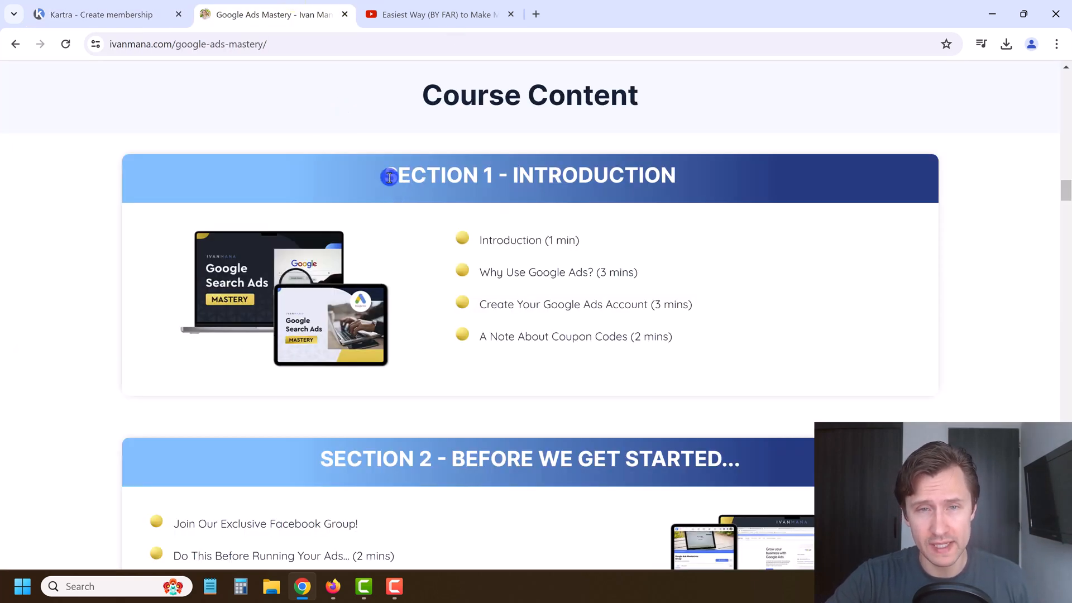
pyautogui.moveTo(384, 169); pyautogui.dragTo(674, 183)
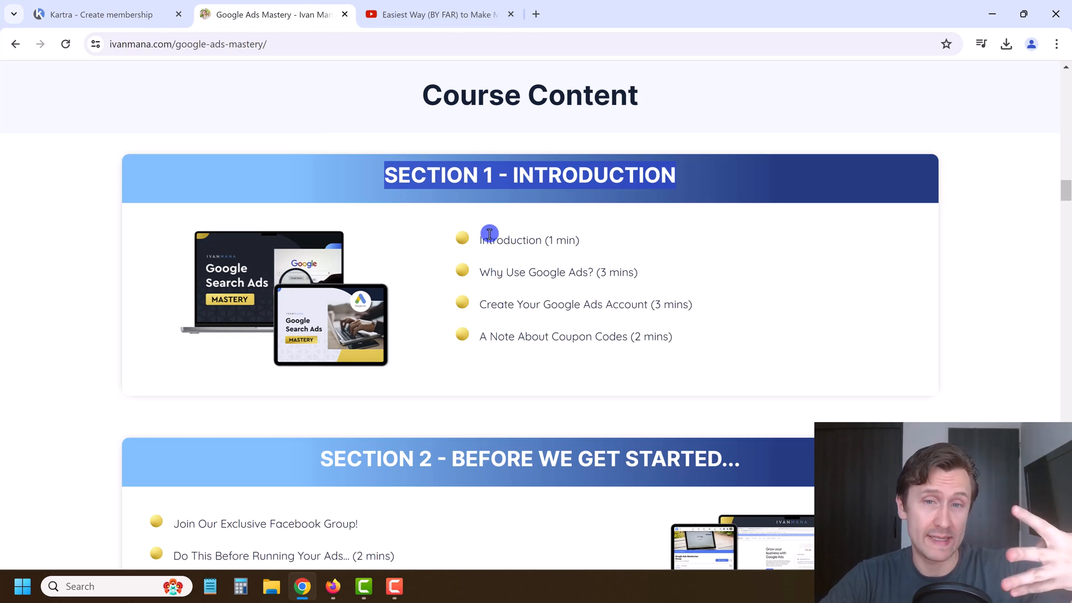
pyautogui.moveTo(494, 234); pyautogui.dragTo(668, 337)
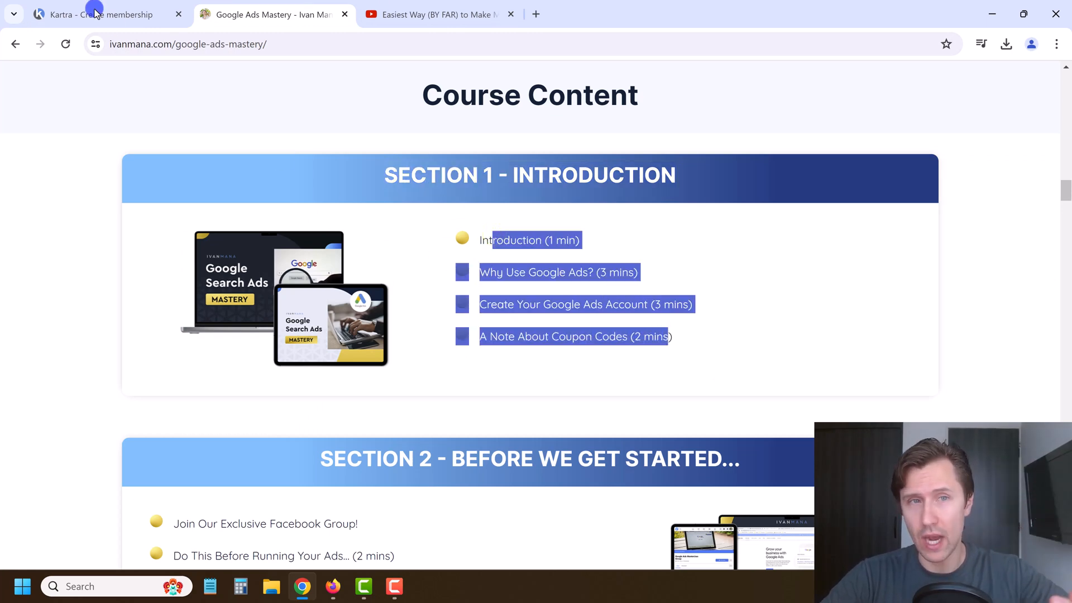
pyautogui.click(149, 4)
pyautogui.click(484, 221)
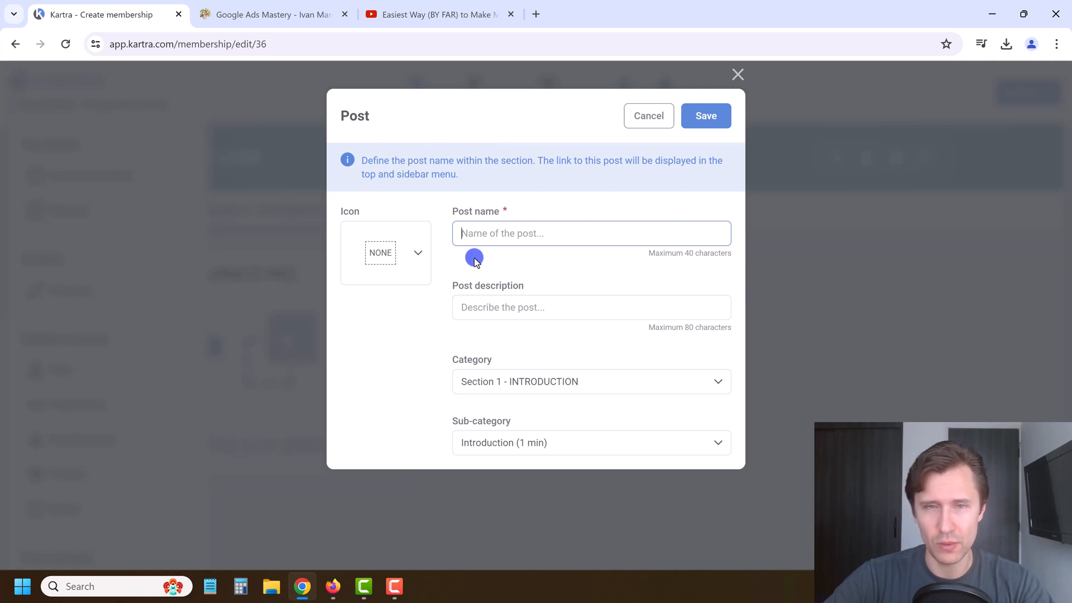
pyautogui.click(277, 11)
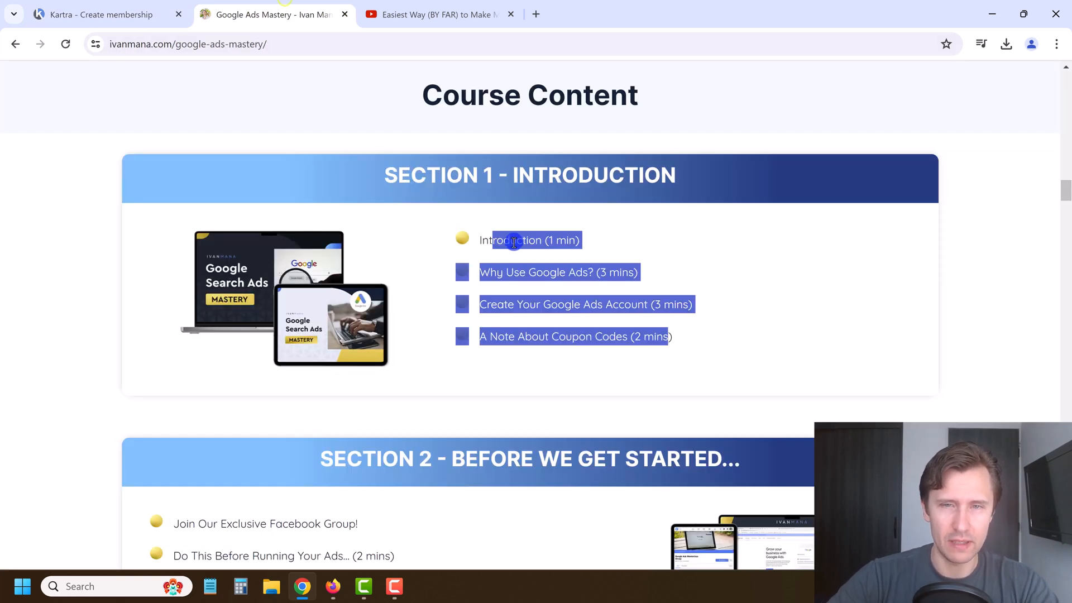
# Step: Copy the 'Introduction' lesson title into the post description
pyautogui.doubleClick(513, 241)
pyautogui.click(129, 9)
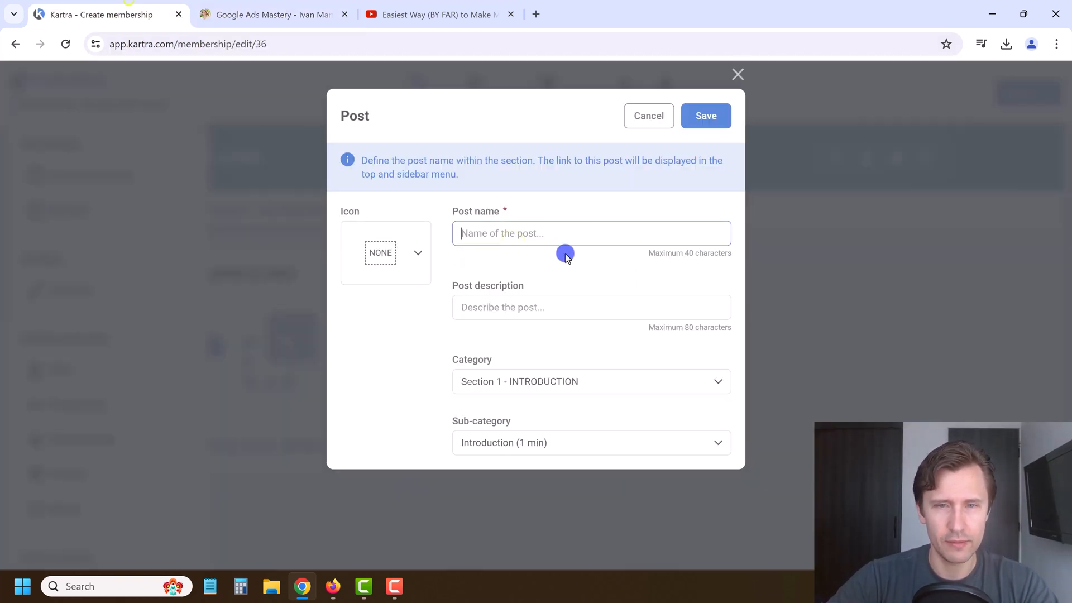
pyautogui.click(489, 305)
pyautogui.write('Introduction (1 min)')
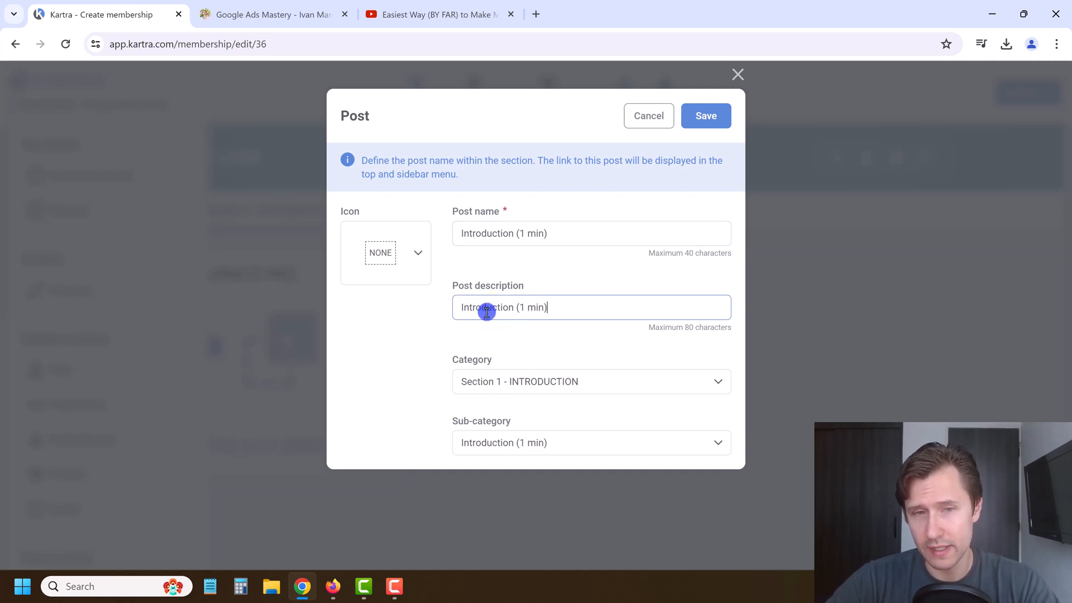
# Step: Give the post a play icon and save the Introduction (1 min) post
pyautogui.click(411, 255)
pyautogui.scroll(-3, 396, 348)
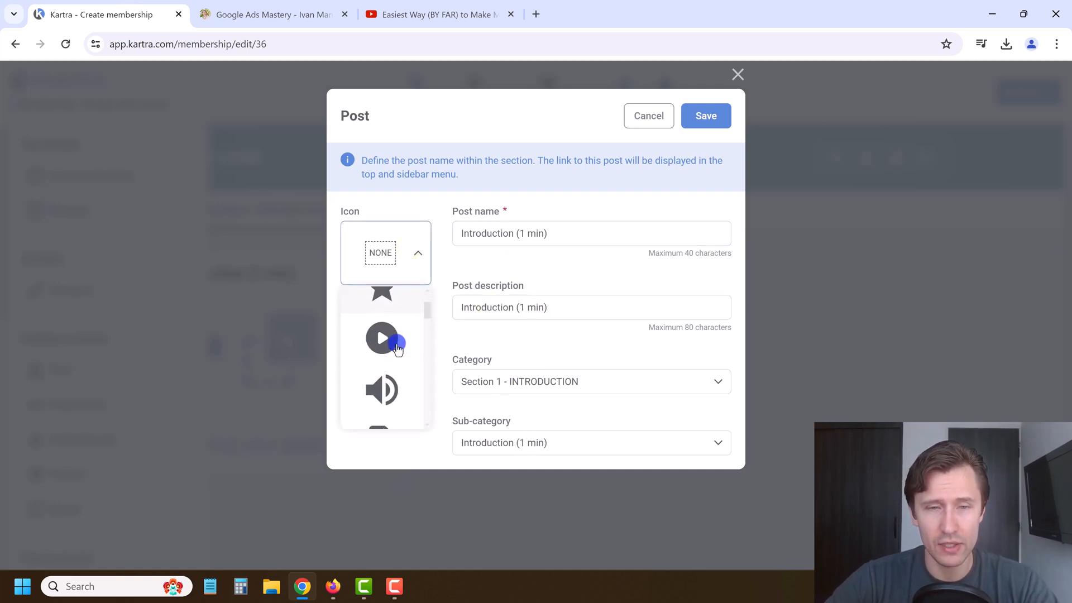
pyautogui.scroll(2, 396, 348)
pyautogui.click(376, 338)
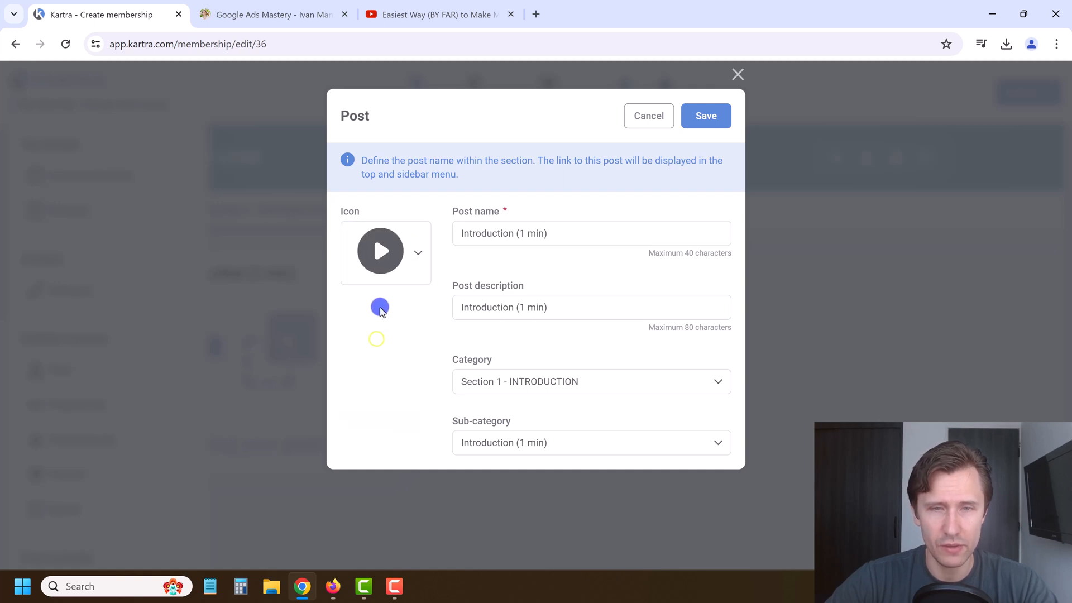
pyautogui.click(704, 126)
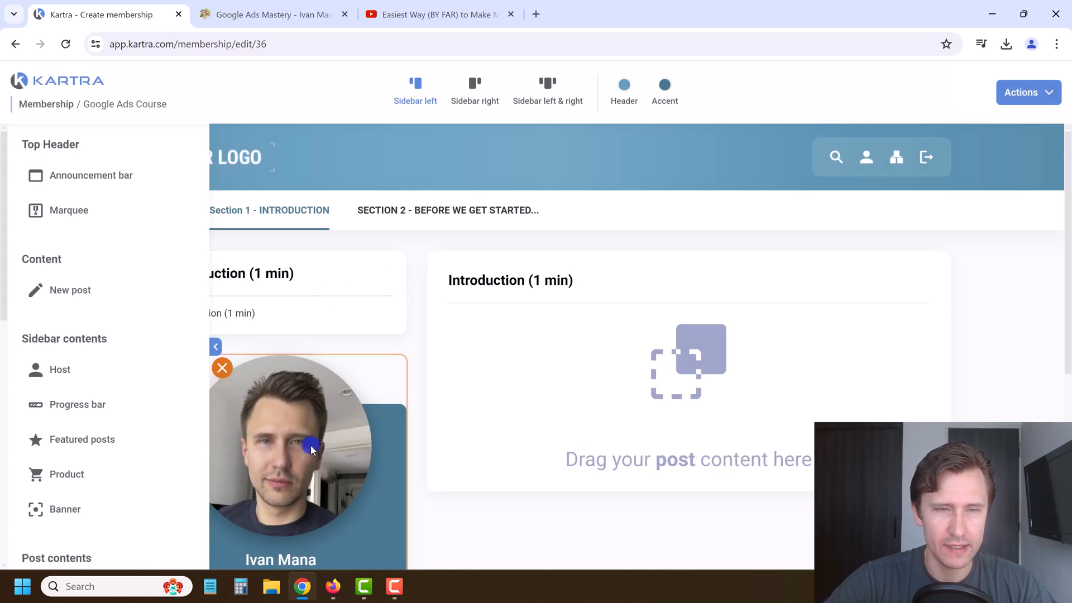
pyautogui.scroll(-2, 313, 441)
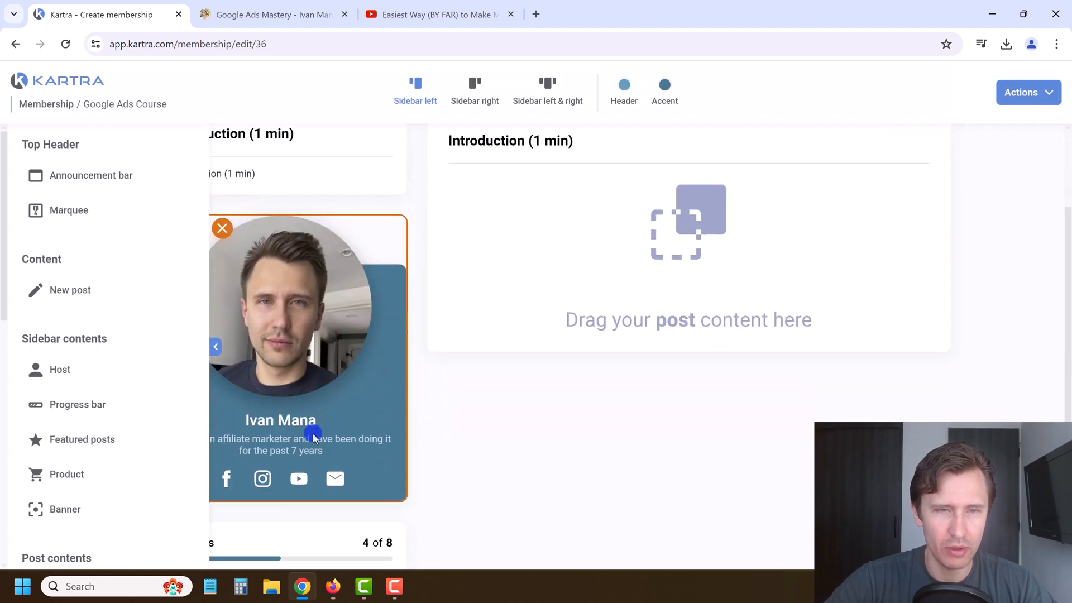
pyautogui.click(215, 347)
pyautogui.scroll(2, 223, 246)
pyautogui.scroll(-5, 266, 306)
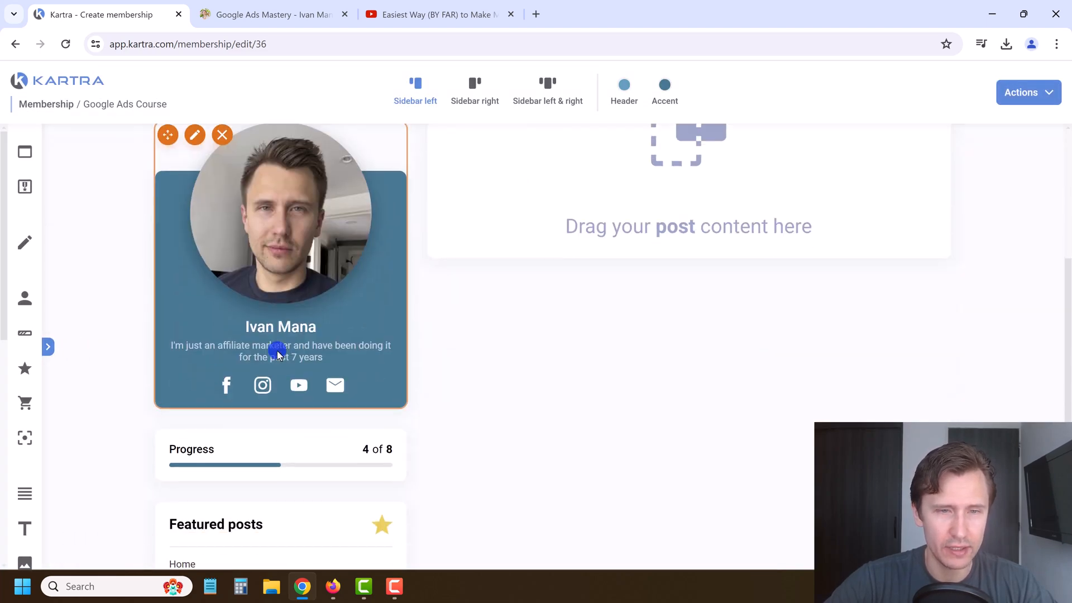
pyautogui.scroll(5, 332, 446)
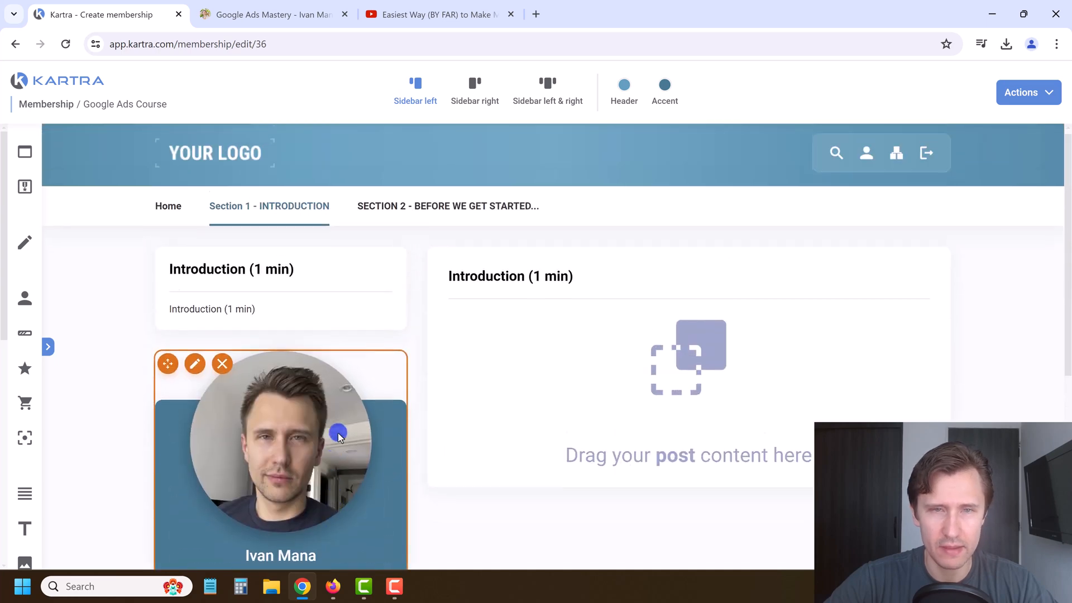
pyautogui.click(168, 210)
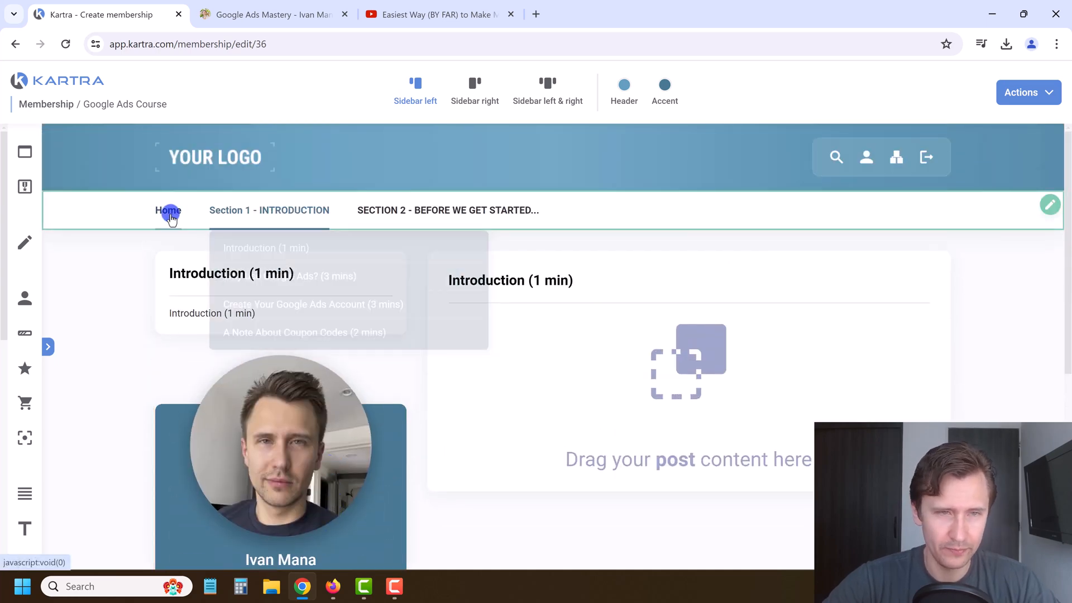
pyautogui.moveTo(322, 216)
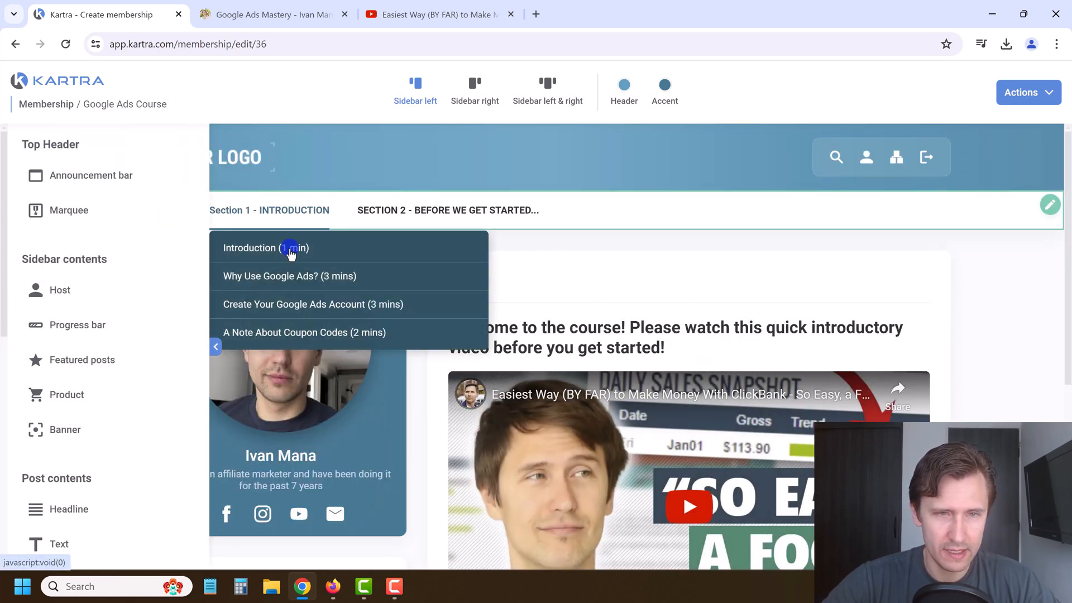
pyautogui.click(276, 248)
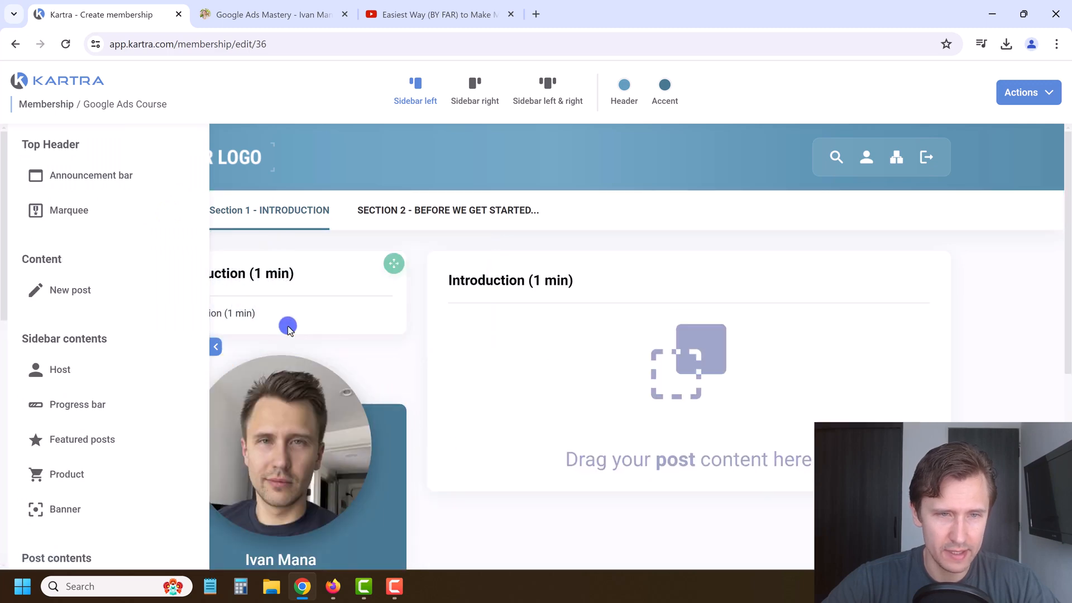
pyautogui.click(215, 347)
pyautogui.moveTo(258, 201)
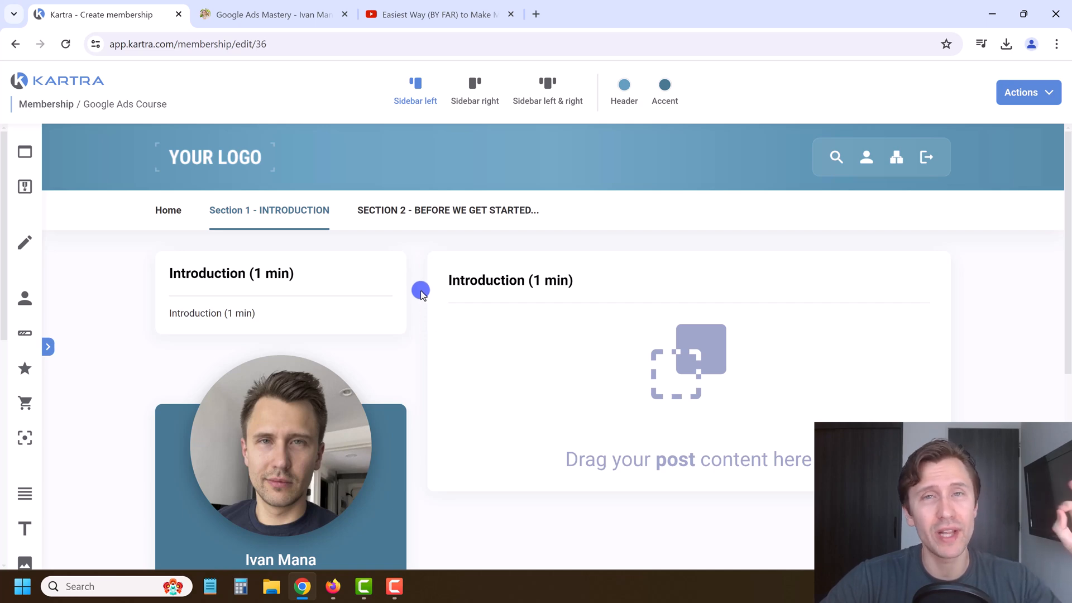
pyautogui.moveTo(288, 210)
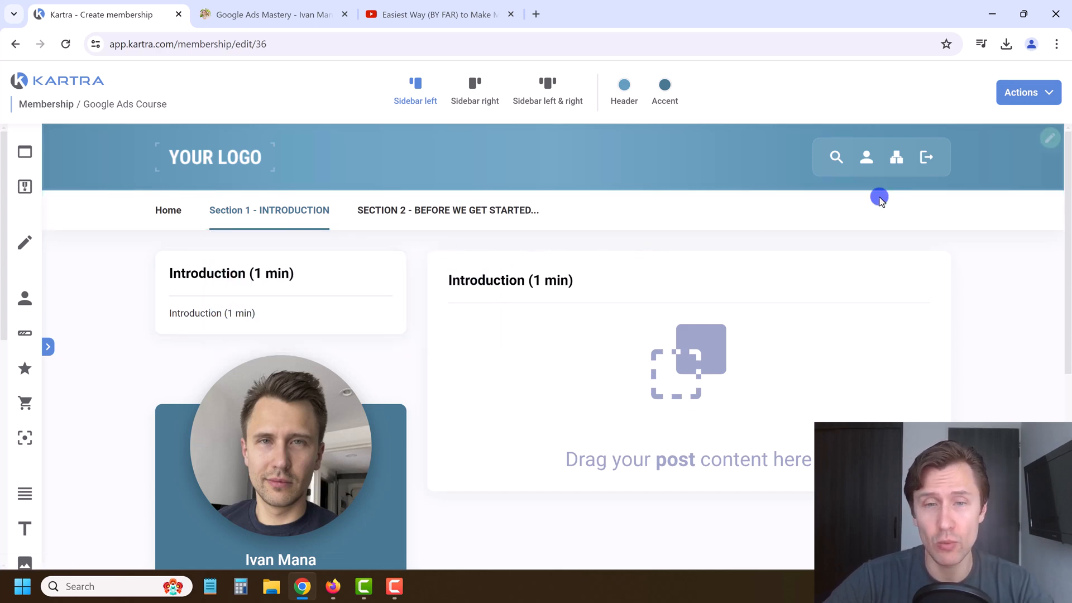
pyautogui.scroll(-1, 418, 356)
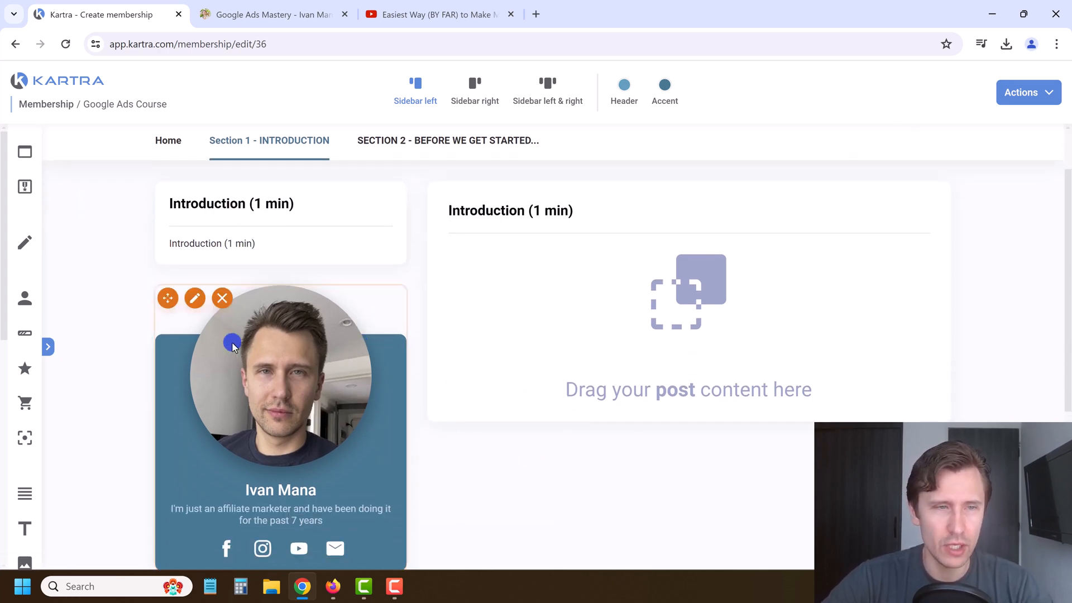
pyautogui.scroll(-1, 17, 353)
# Step: Add a Kartra Video block showing 'Marketing' from the Online marketing category to the Introduction post
pyautogui.moveTo(42, 345)
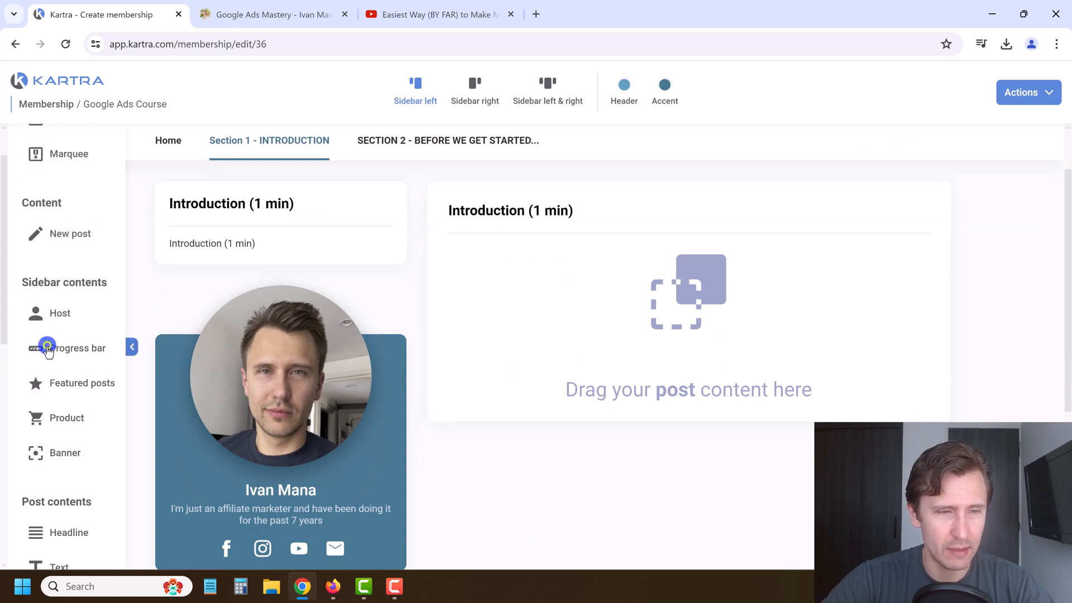
pyautogui.scroll(-3, 78, 380)
pyautogui.moveTo(56, 419); pyautogui.dragTo(713, 251)
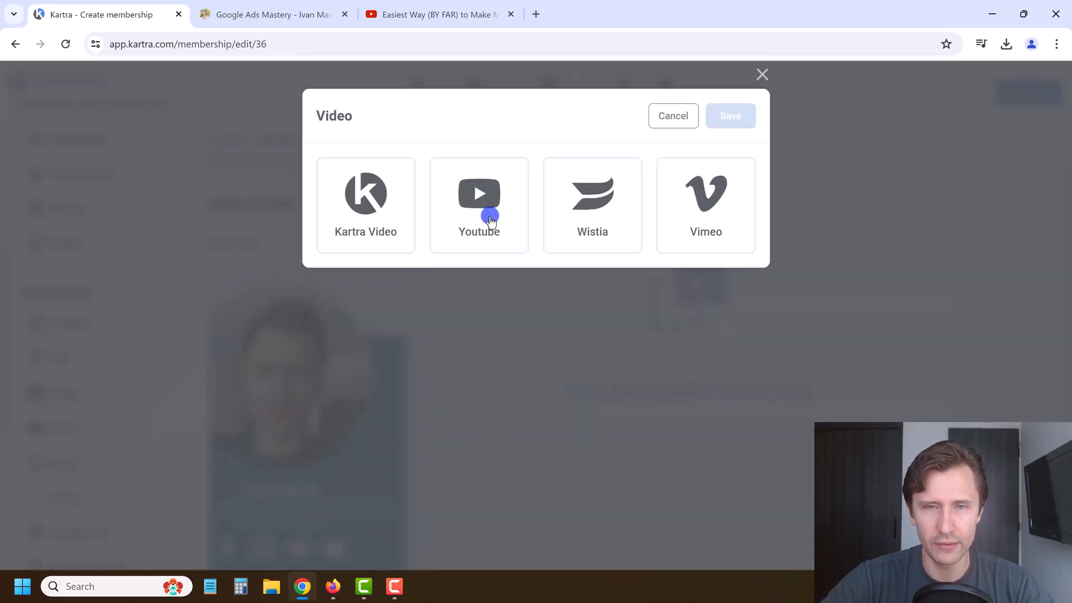
pyautogui.click(365, 207)
pyautogui.click(371, 311)
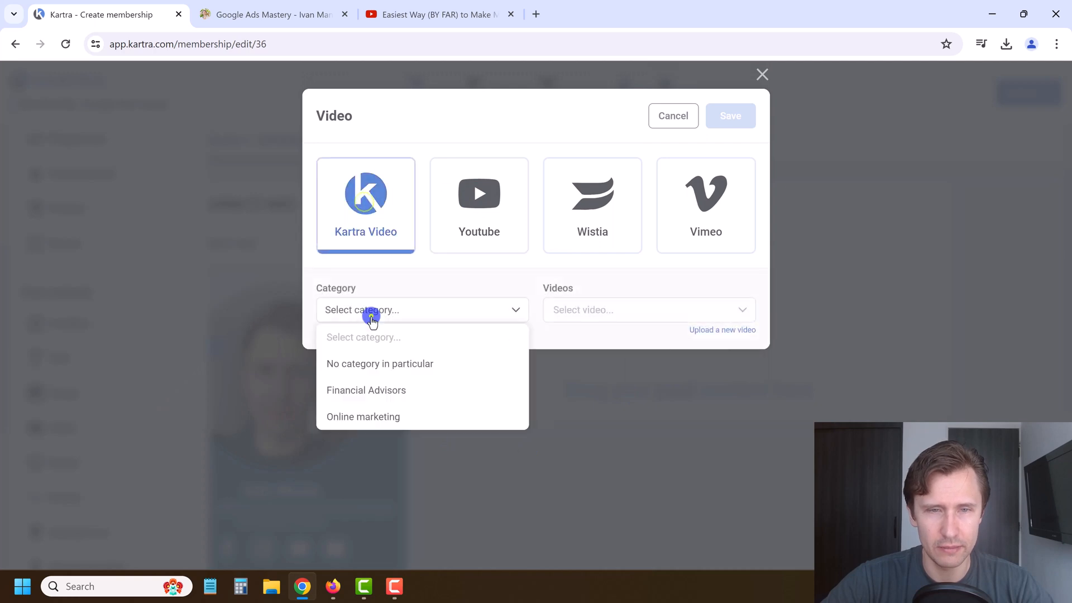
pyautogui.click(389, 416)
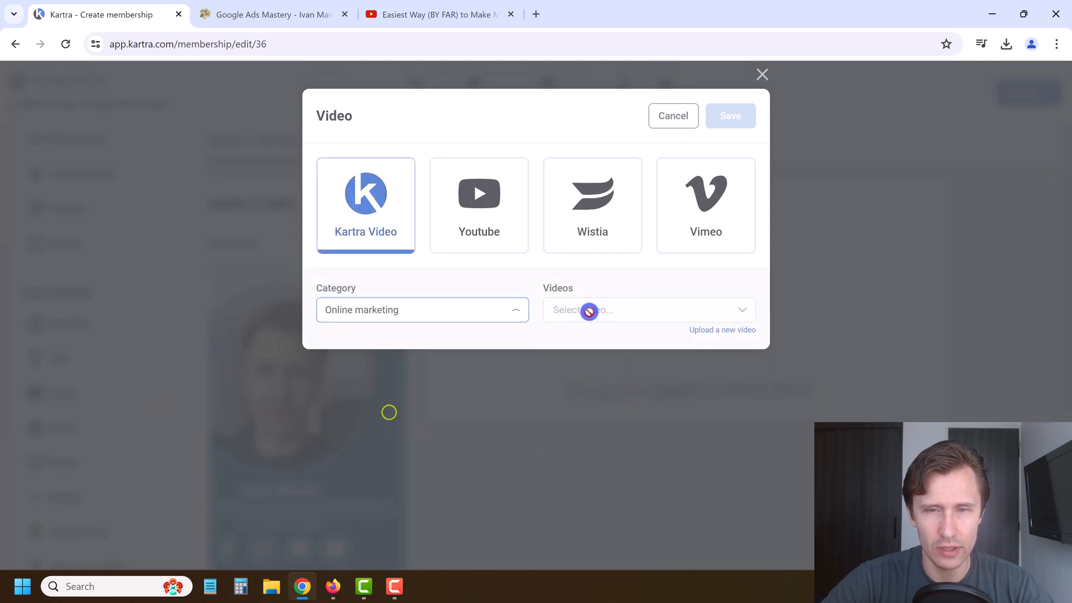
pyautogui.click(587, 310)
pyautogui.click(607, 362)
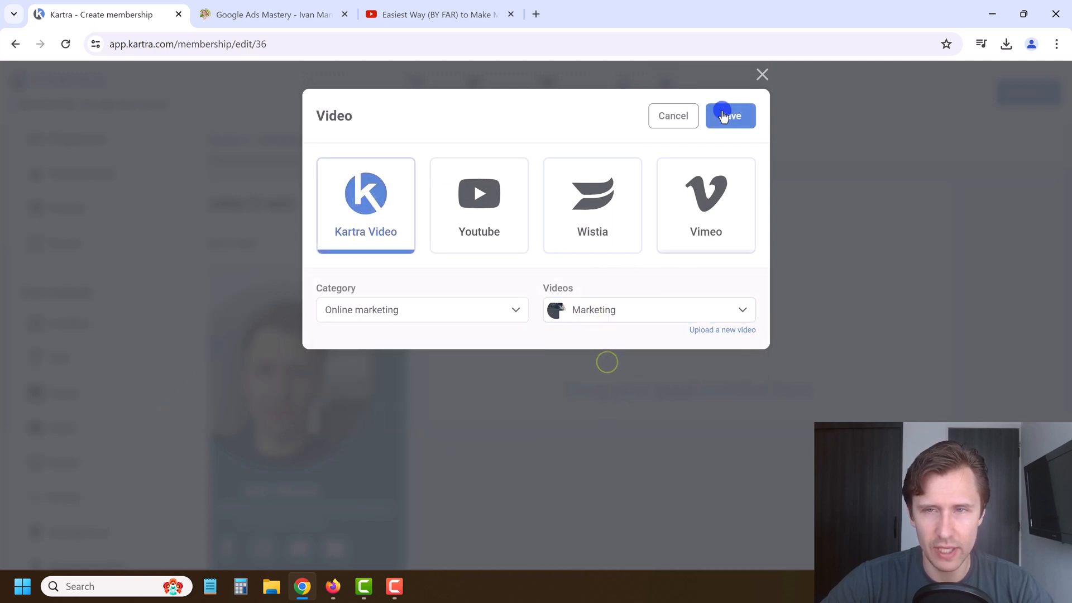
pyautogui.click(726, 114)
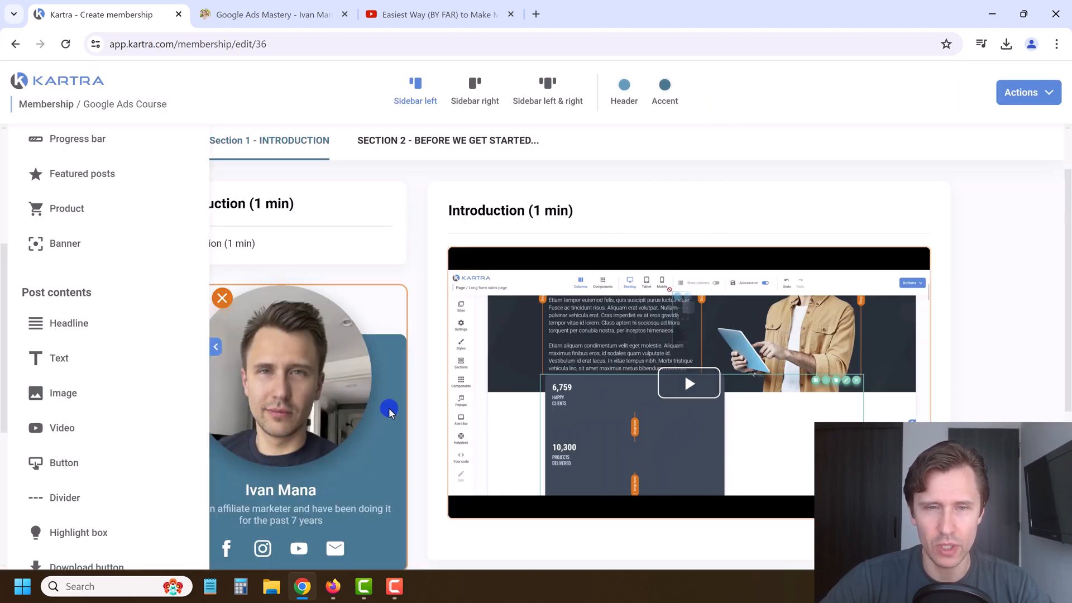
pyautogui.scroll(-2, 357, 361)
pyautogui.scroll(3, 313, 310)
pyautogui.scroll(2, 192, 146)
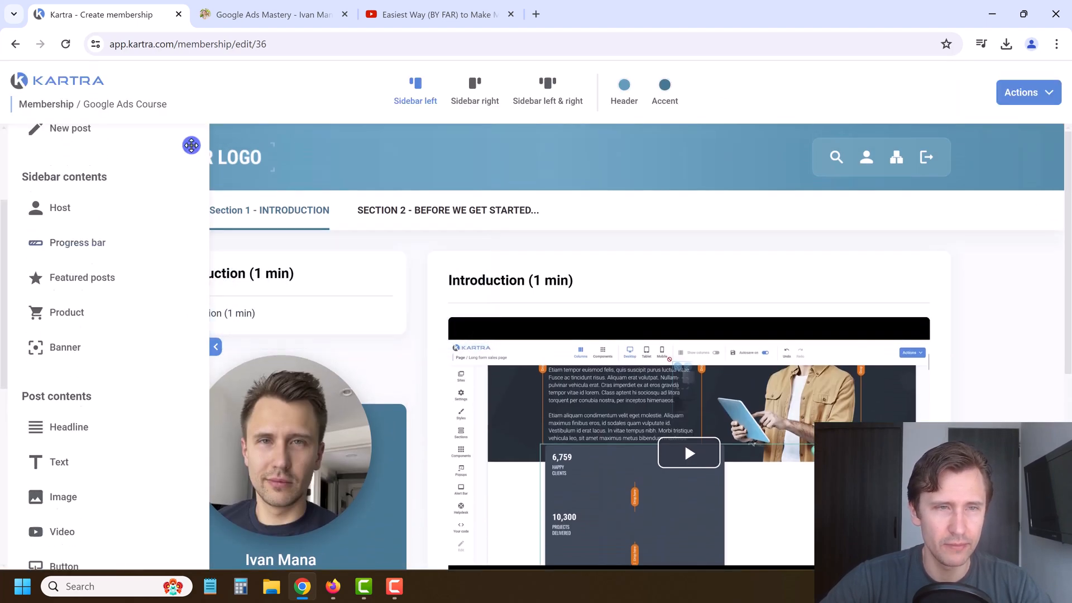
# Step: Add a new post to the Why Use Google Ads? lesson
pyautogui.click(216, 347)
pyautogui.moveTo(288, 243)
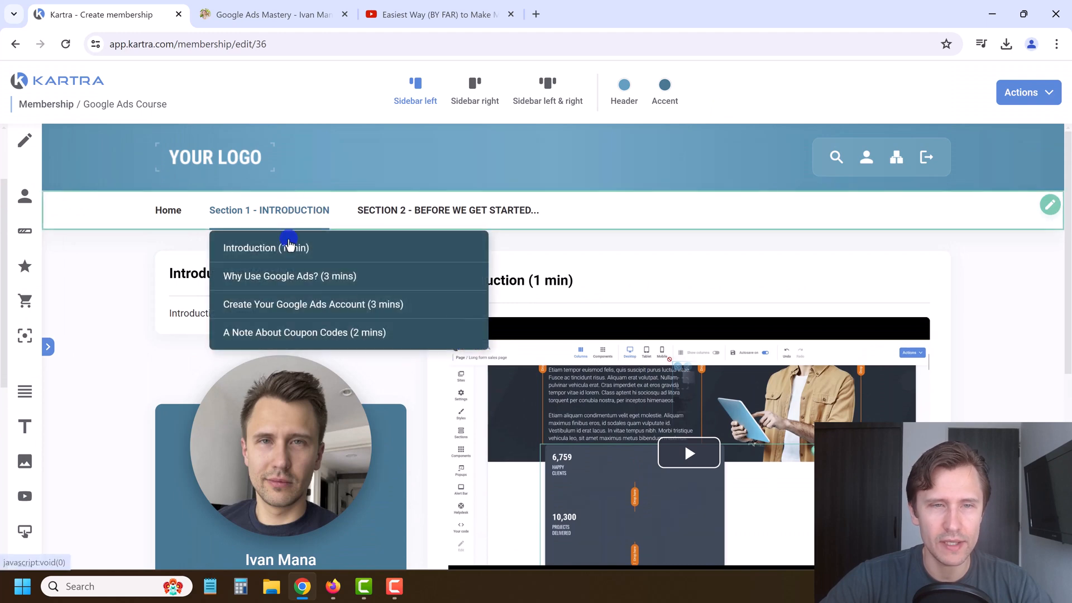
pyautogui.click(265, 277)
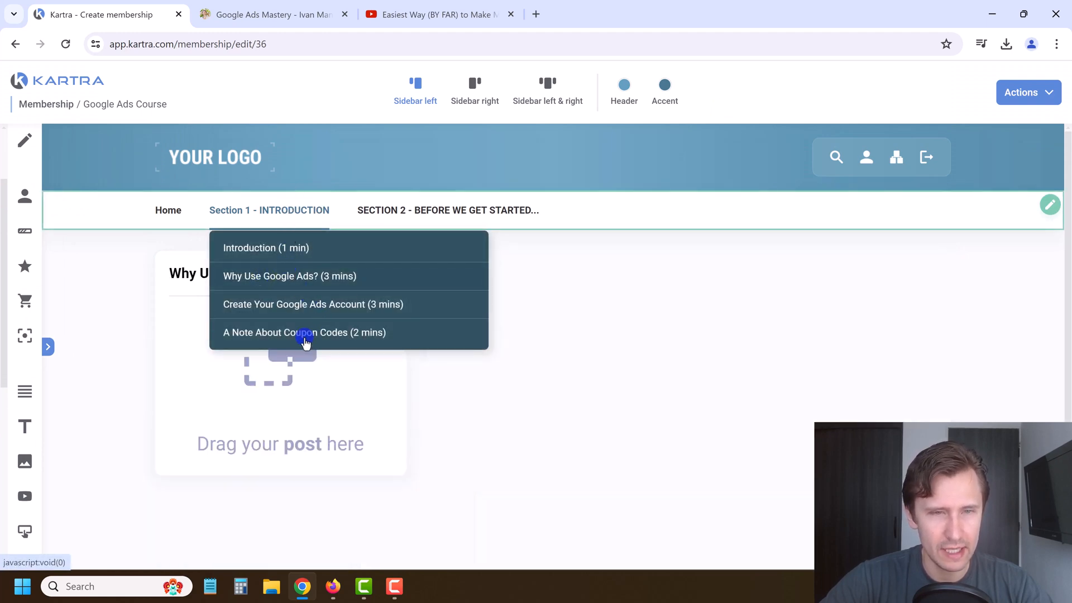
pyautogui.click(153, 305)
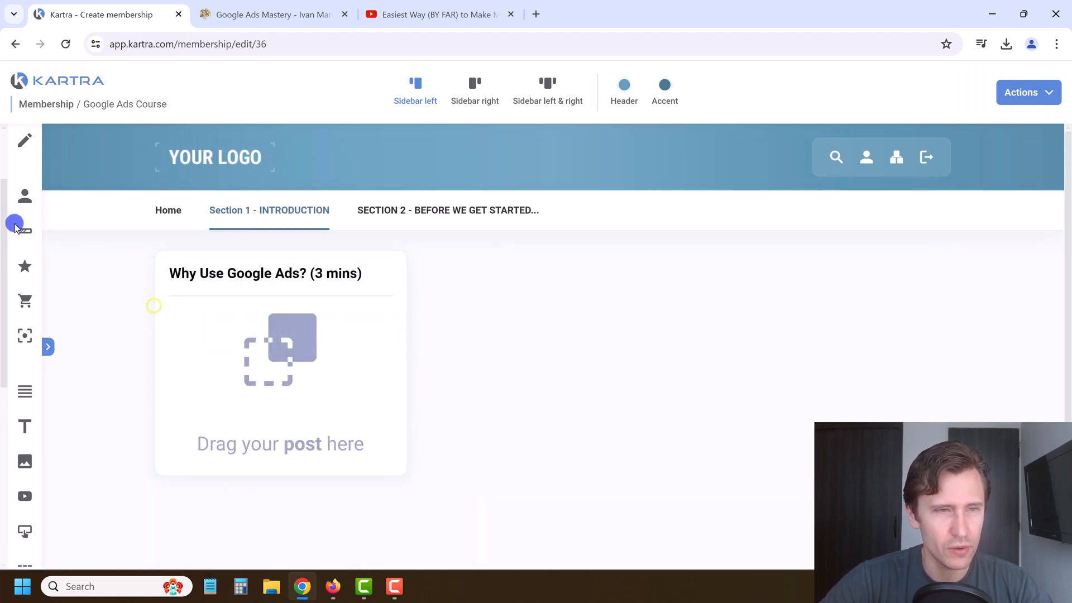
pyautogui.click(51, 345)
pyautogui.moveTo(59, 164); pyautogui.dragTo(276, 324)
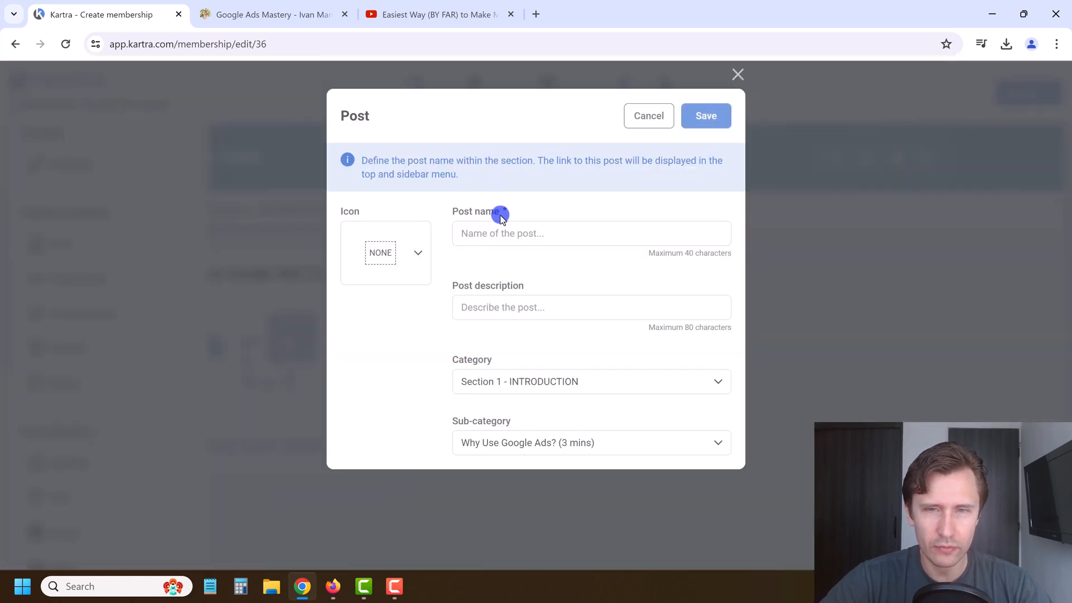
# Step: Name and describe the post 'Why Use Google Ads? (3 mins)', give it a play icon, and save
pyautogui.click(221, 5)
pyautogui.tripleClick(515, 271)
pyautogui.hotkey('ctrl', 'c')
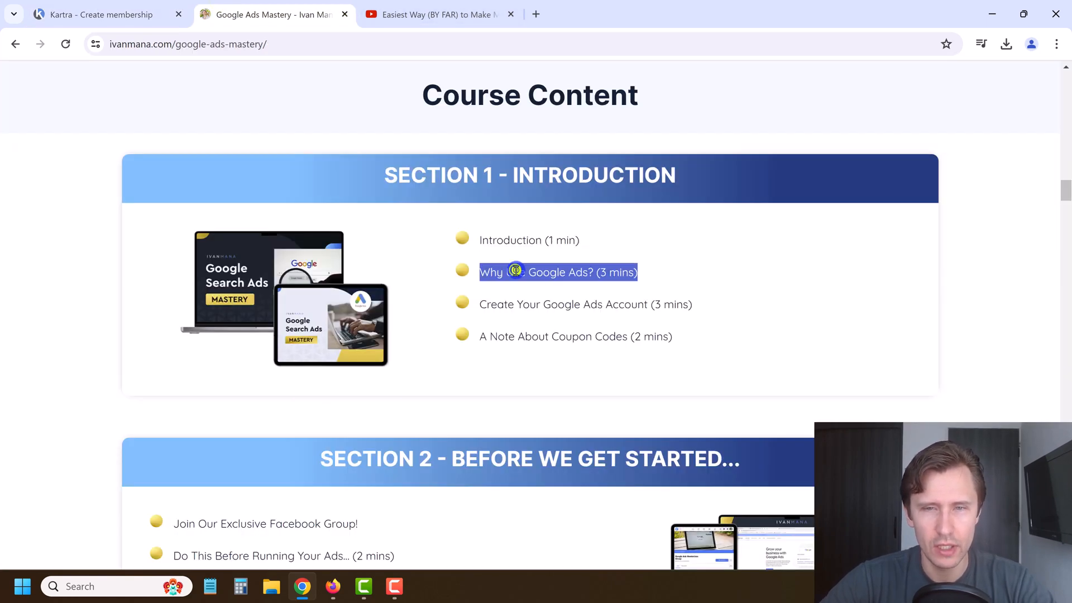
pyautogui.click(92, 4)
pyautogui.click(485, 239)
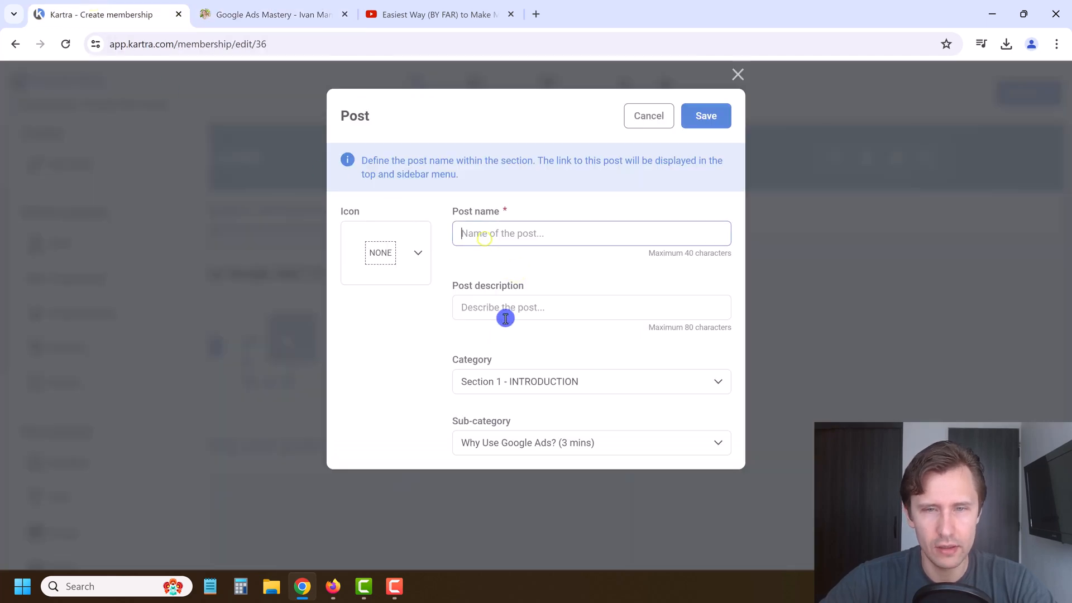
pyautogui.hotkey('ctrl', 'v')
pyautogui.click(486, 306)
pyautogui.hotkey('ctrl', 'v')
pyautogui.click(368, 266)
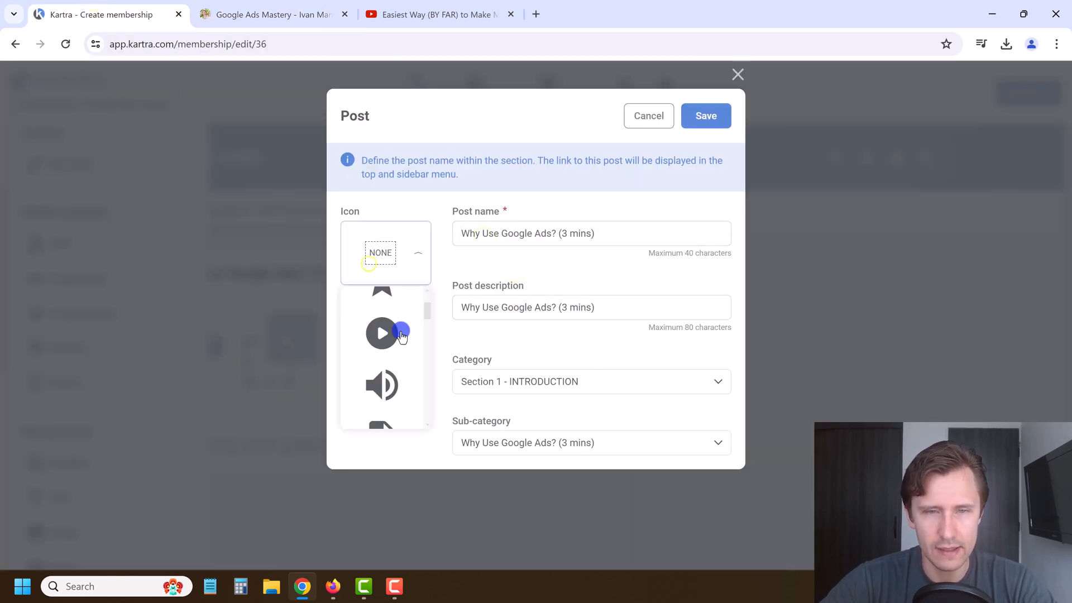
pyautogui.click(398, 339)
pyautogui.click(707, 117)
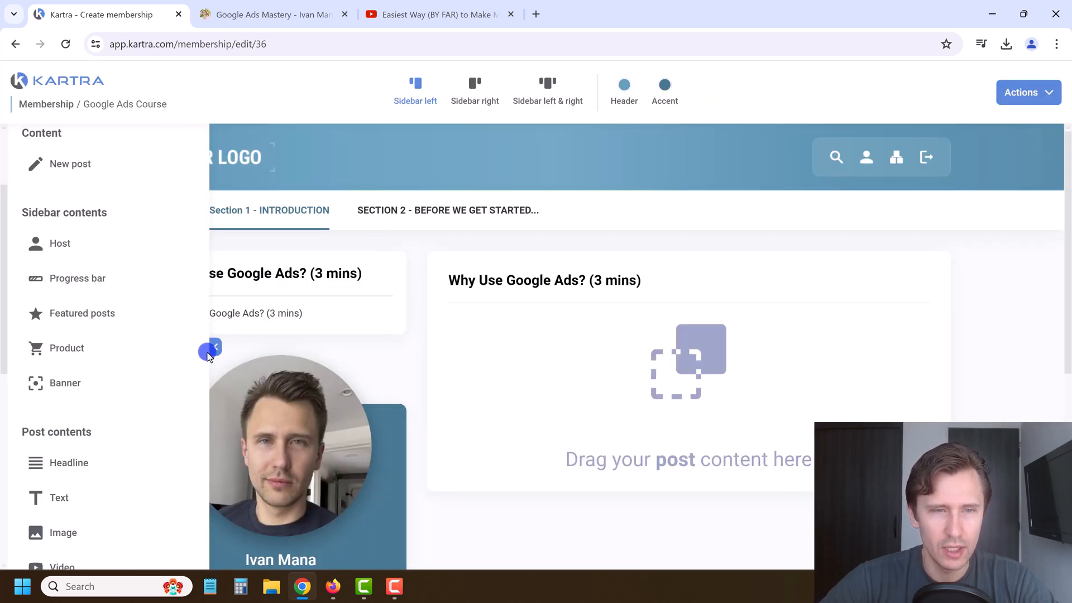
# Step: Add a Kartra Video block with the Online marketing 'Marketing' video to the Why Use Google Ads? post
pyautogui.scroll(-4, 121, 369)
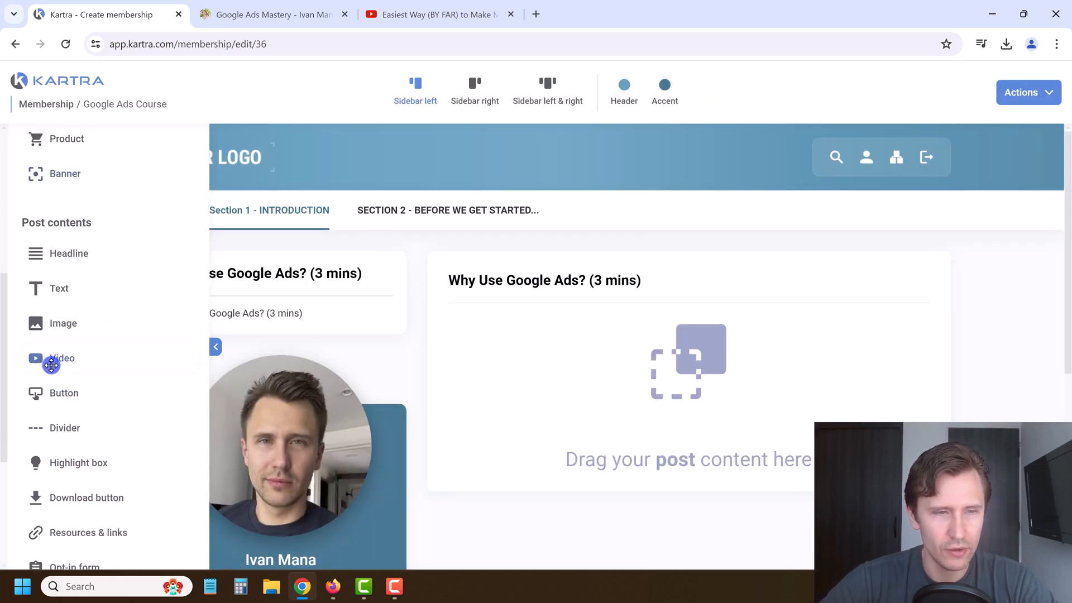
pyautogui.moveTo(59, 358); pyautogui.dragTo(618, 366)
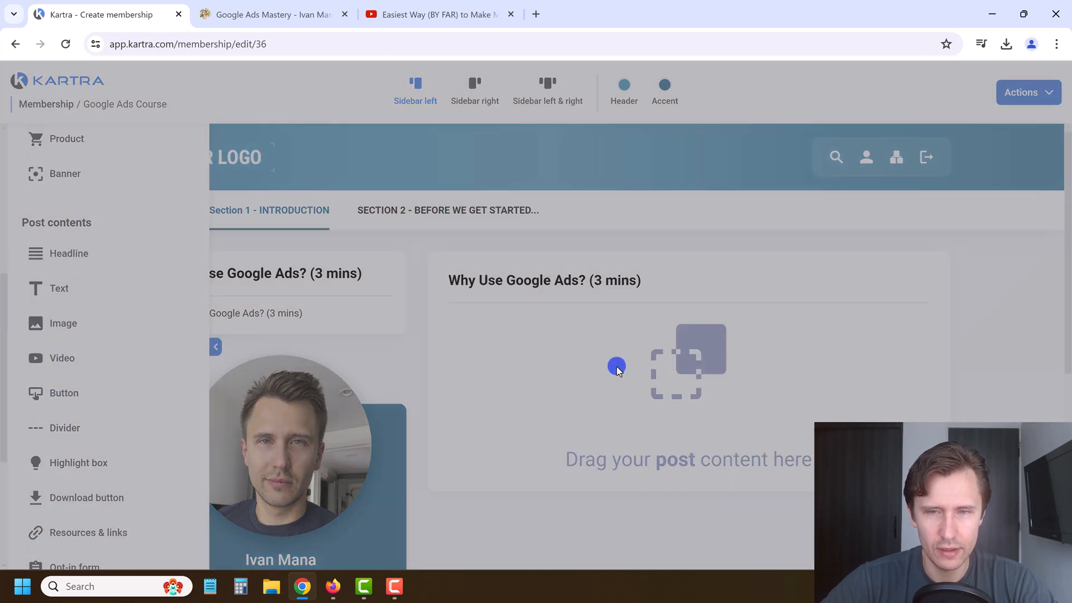
pyautogui.click(379, 202)
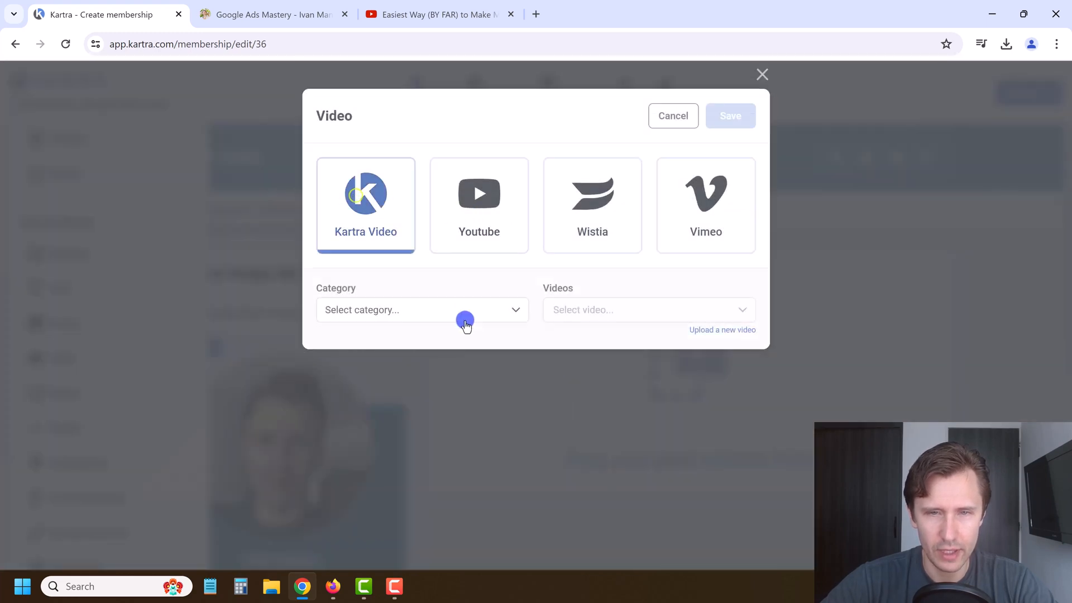
pyautogui.click(447, 309)
pyautogui.click(389, 423)
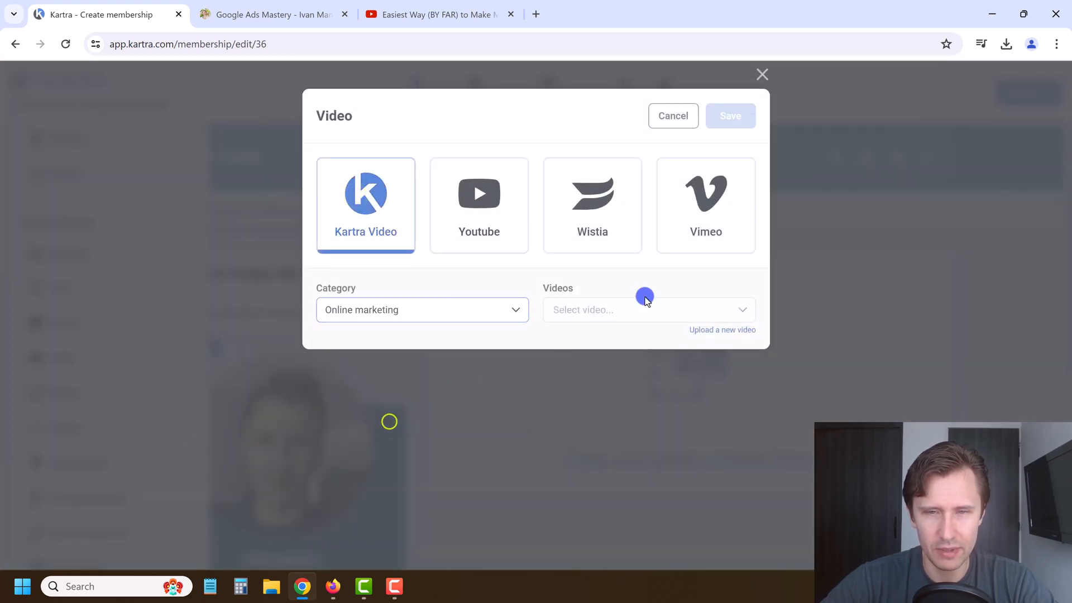
pyautogui.click(611, 312)
pyautogui.click(597, 363)
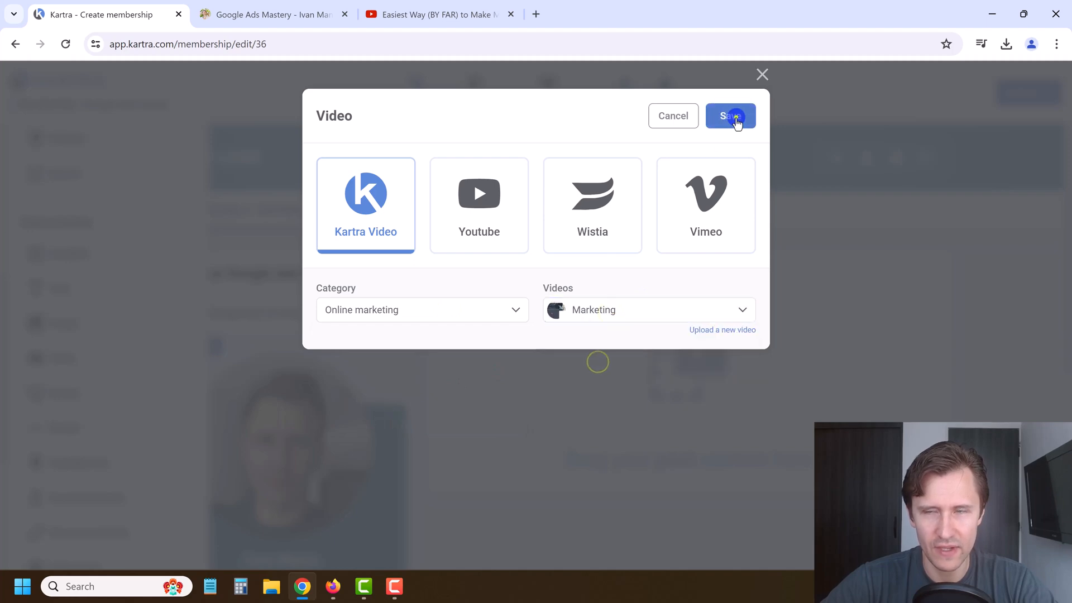
pyautogui.click(732, 117)
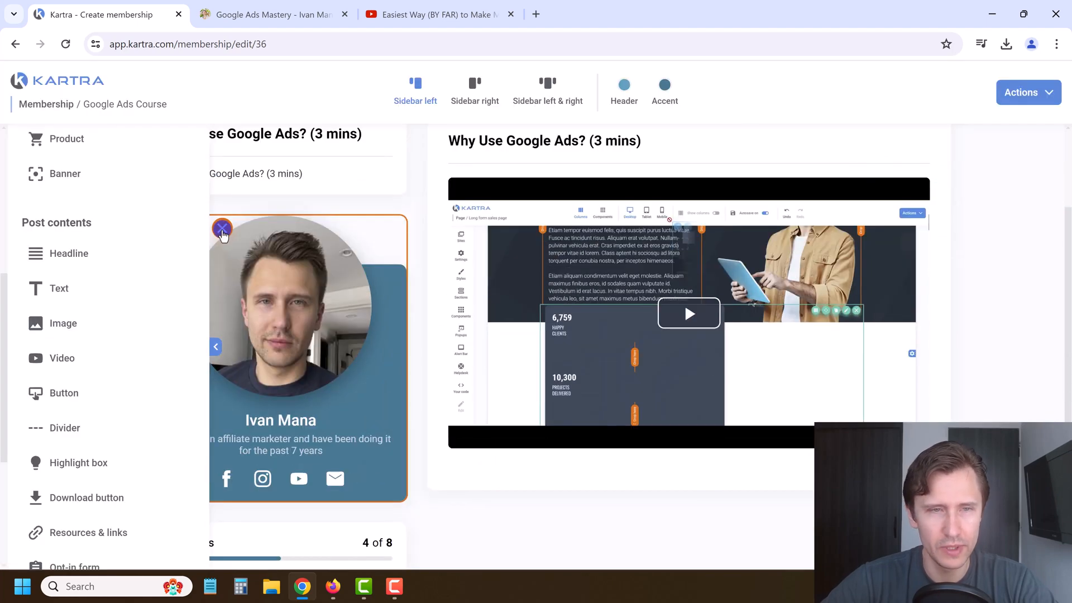
pyautogui.click(216, 347)
# Step: Check the Introduction and Why Use Google Ads? lessons, then save the membership's progress
pyautogui.moveTo(263, 202)
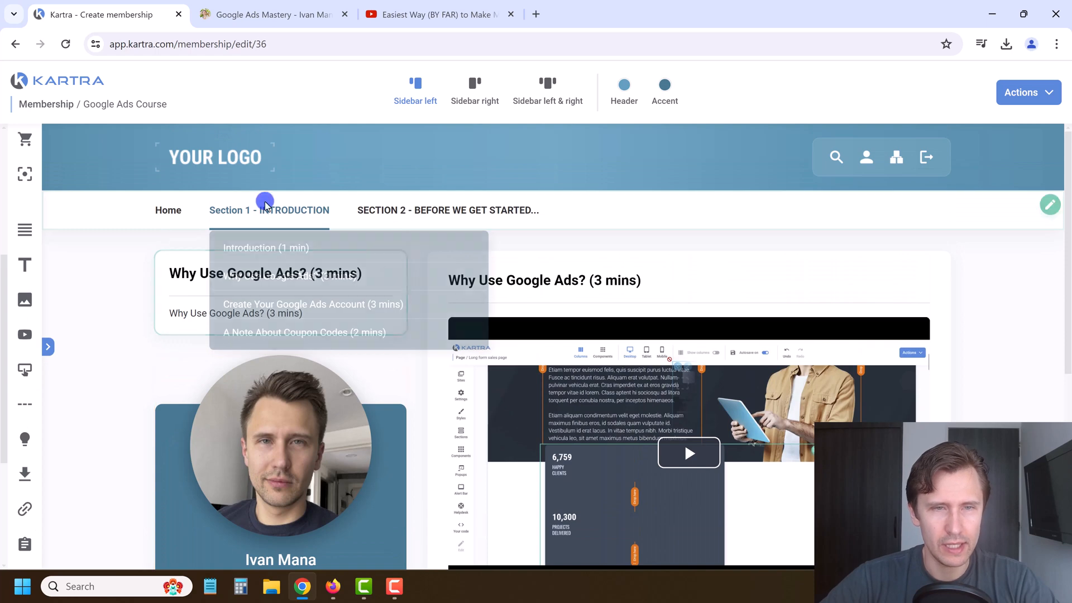
pyautogui.click(286, 248)
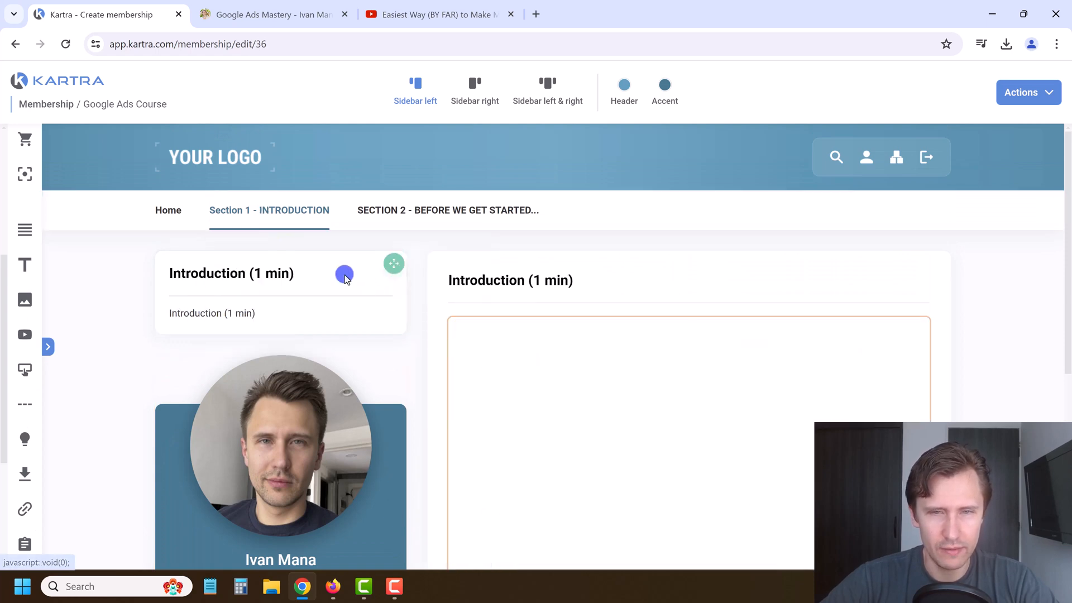
pyautogui.click(272, 276)
pyautogui.scroll(-6, 503, 391)
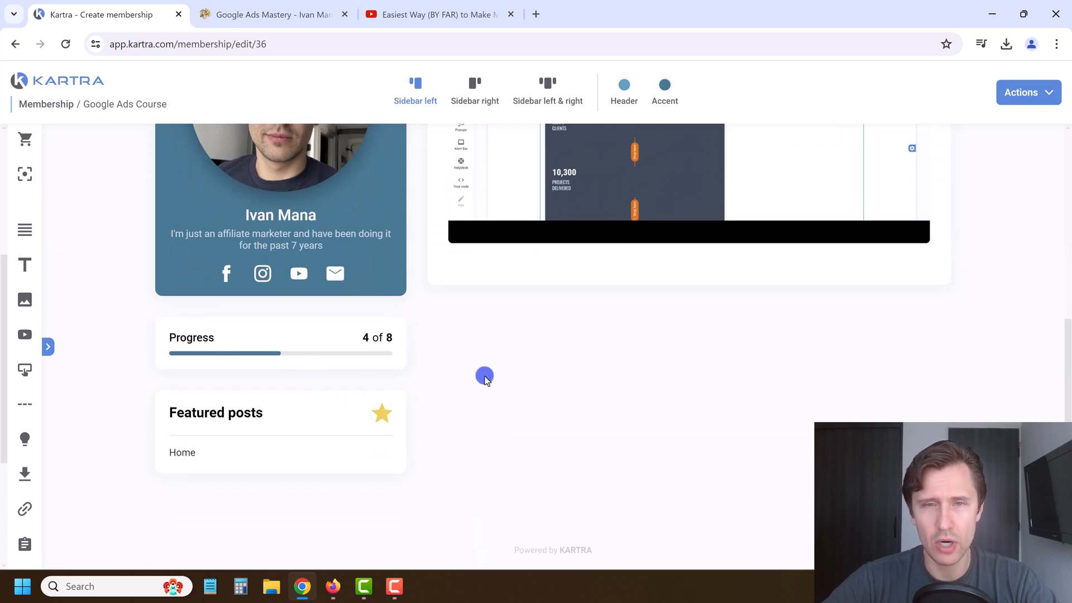
pyautogui.scroll(6, 484, 376)
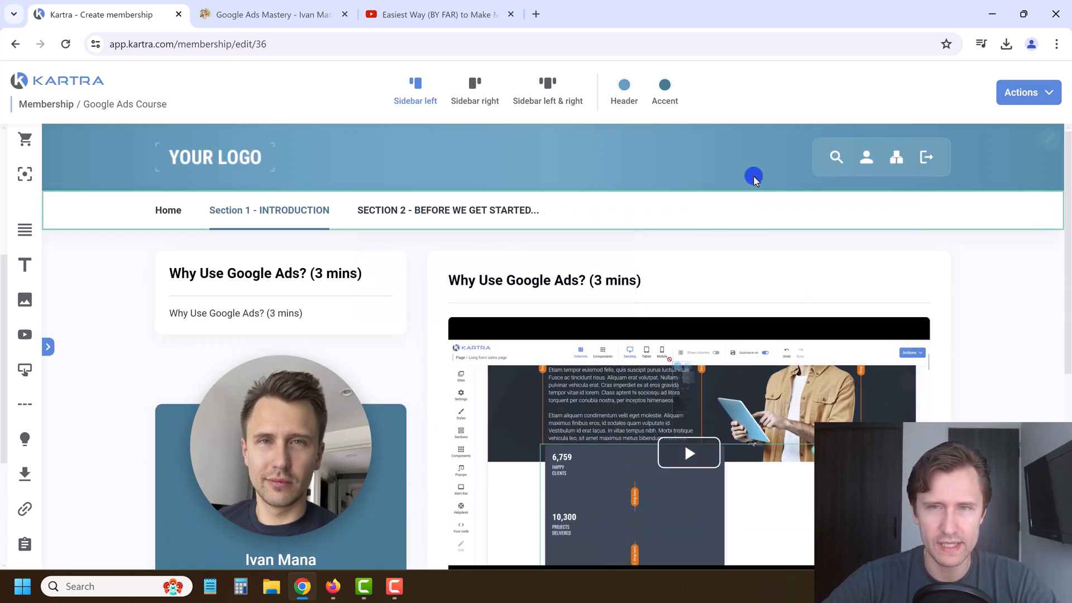
pyautogui.click(1043, 96)
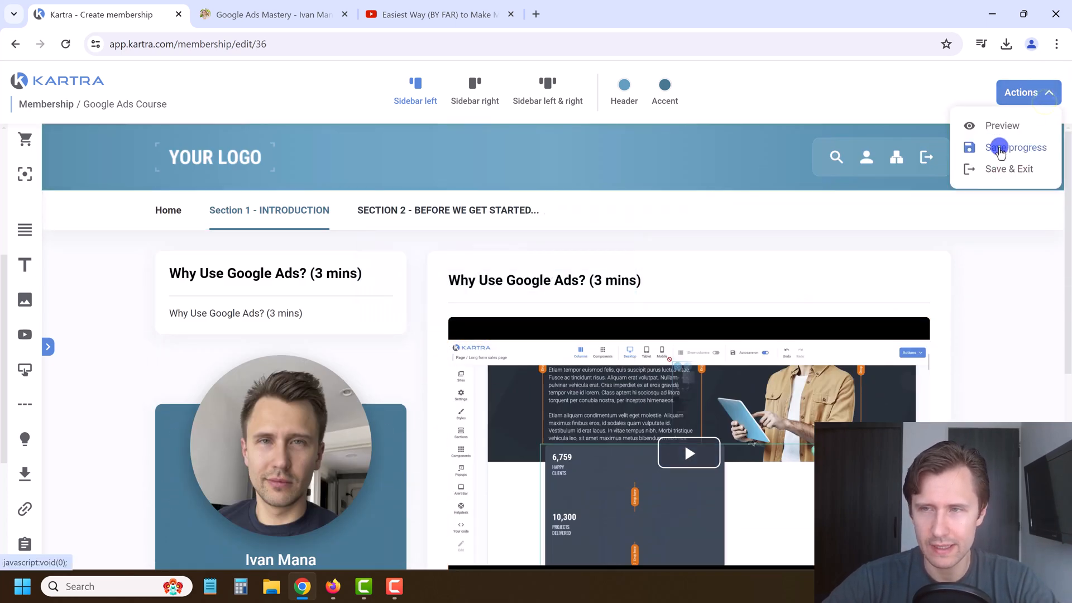
pyautogui.click(1001, 146)
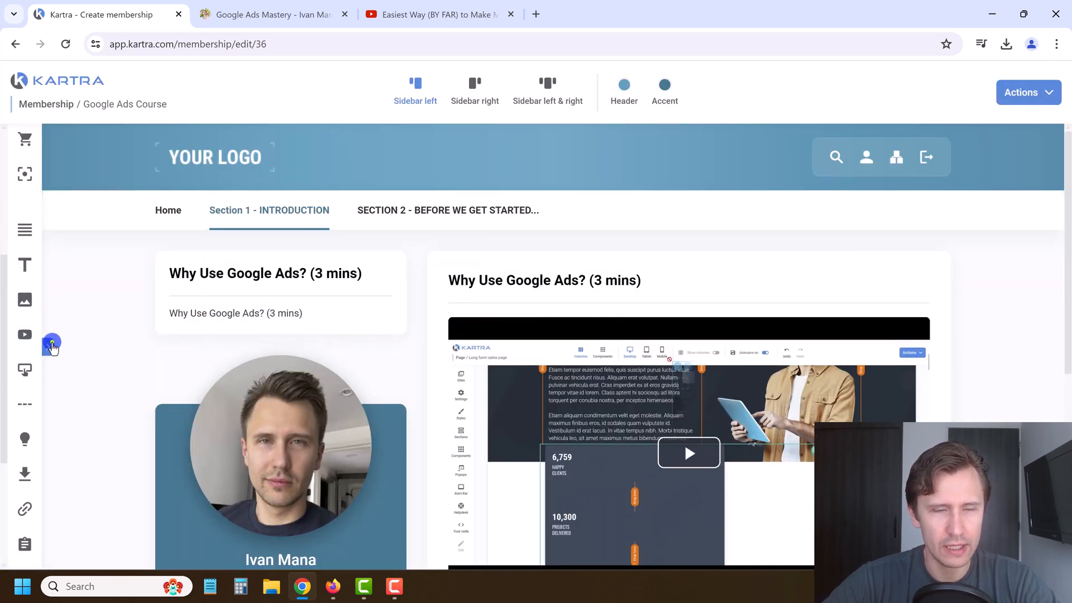
# Step: Toggle the element list and glance at the course outline page before returning to the editor
pyautogui.click(49, 346)
pyautogui.click(263, 14)
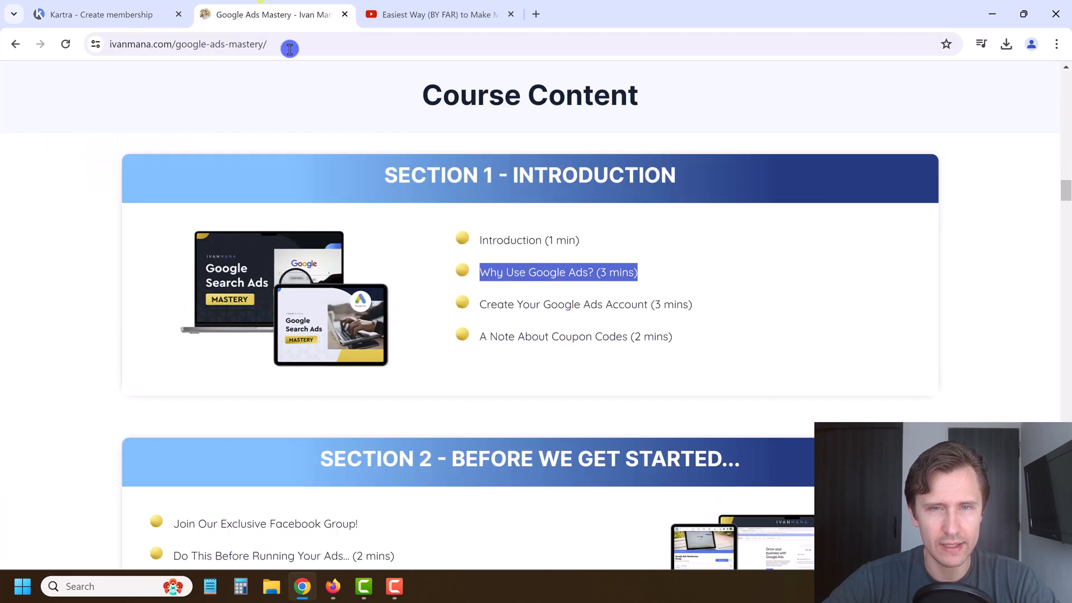
pyautogui.click(128, 7)
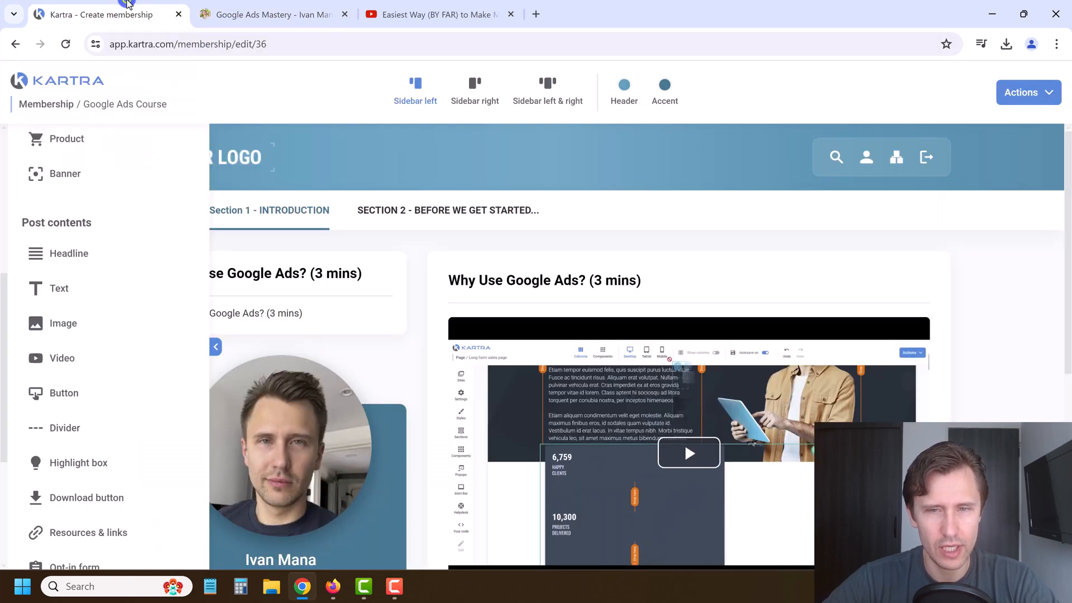
pyautogui.click(215, 347)
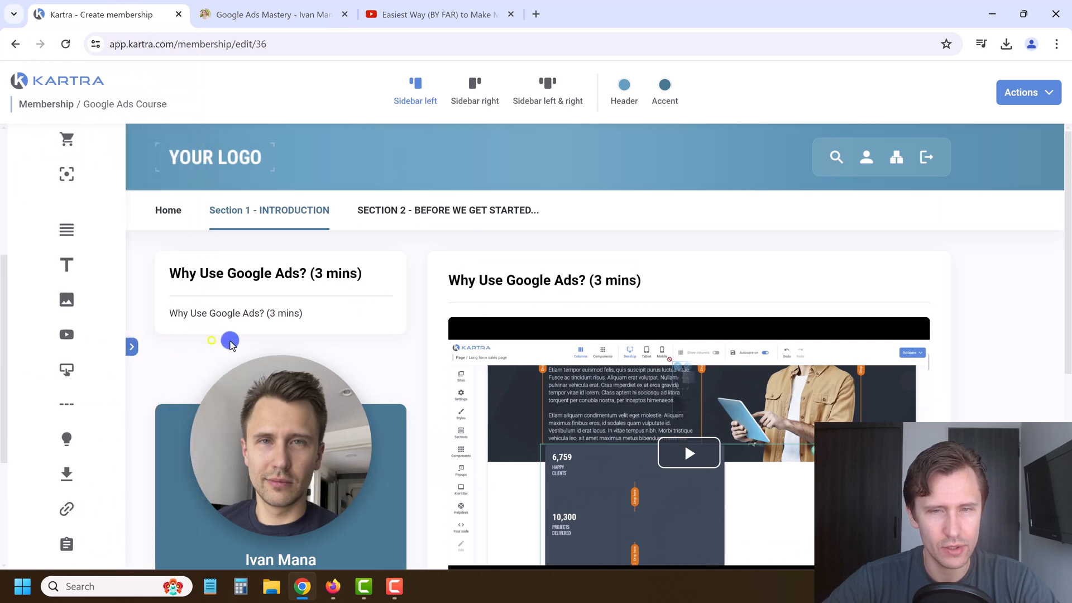
pyautogui.scroll(-2, 626, 357)
pyautogui.scroll(1, 625, 358)
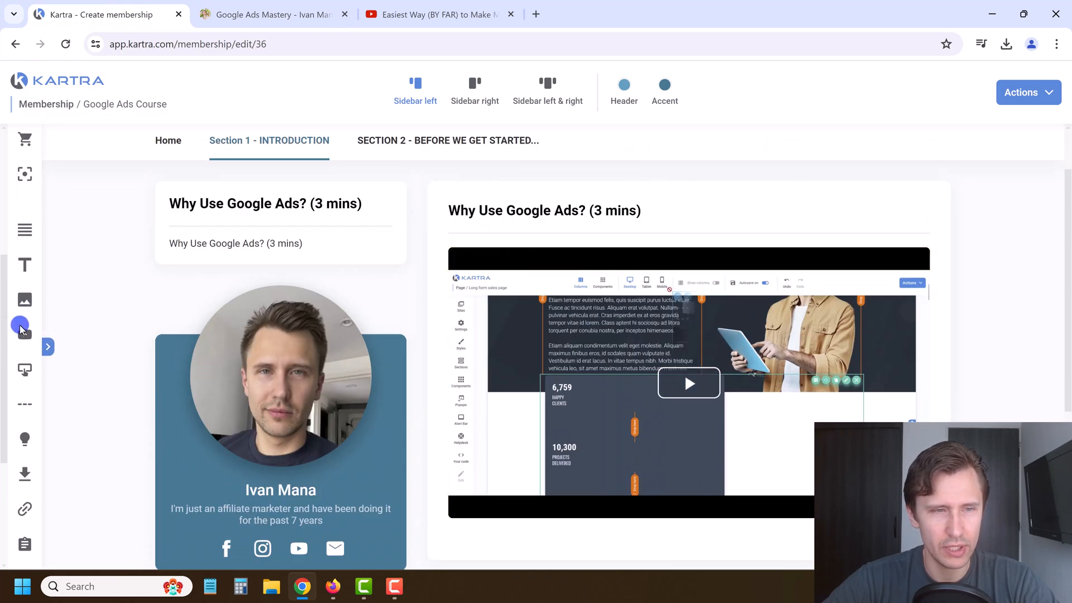
pyautogui.click(46, 347)
pyautogui.scroll(-4, 82, 407)
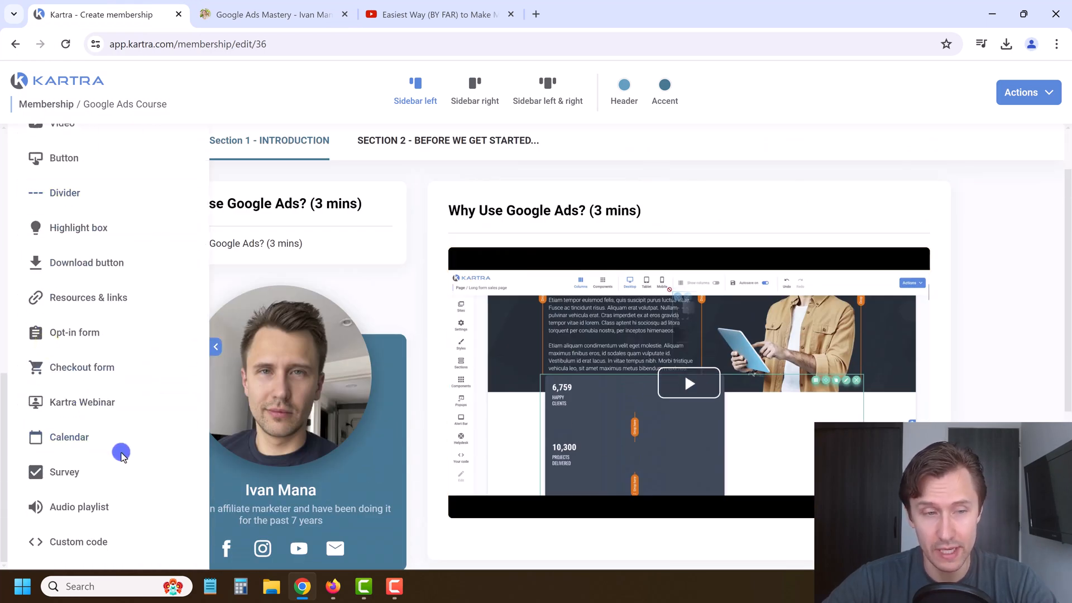
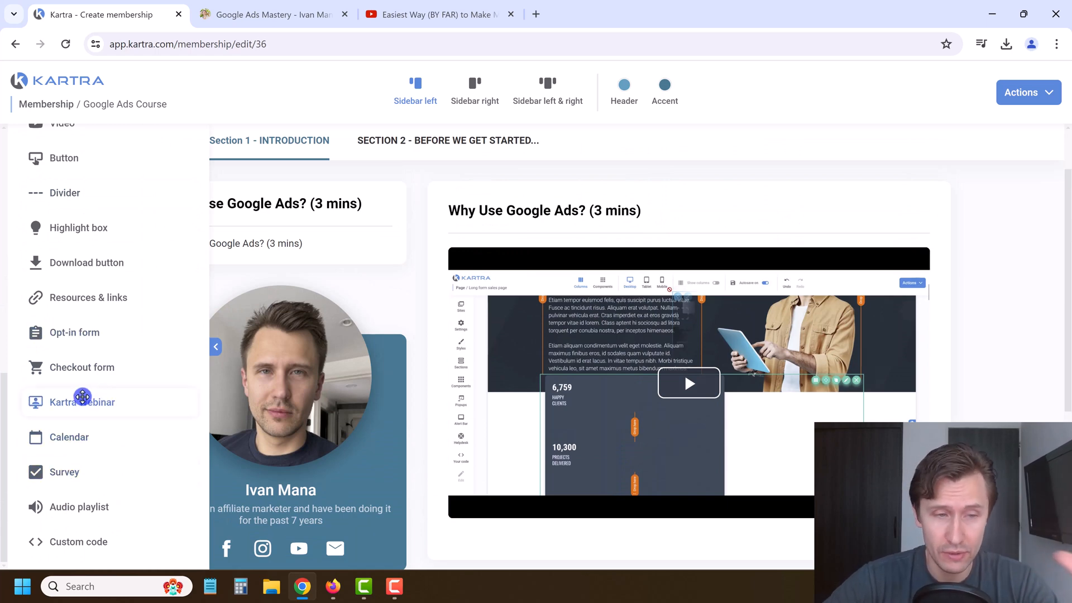
# Step: Add an announcement bar reading 'Special Offer Now for Consultations!' with no link, and save it
pyautogui.scroll(6, 106, 501)
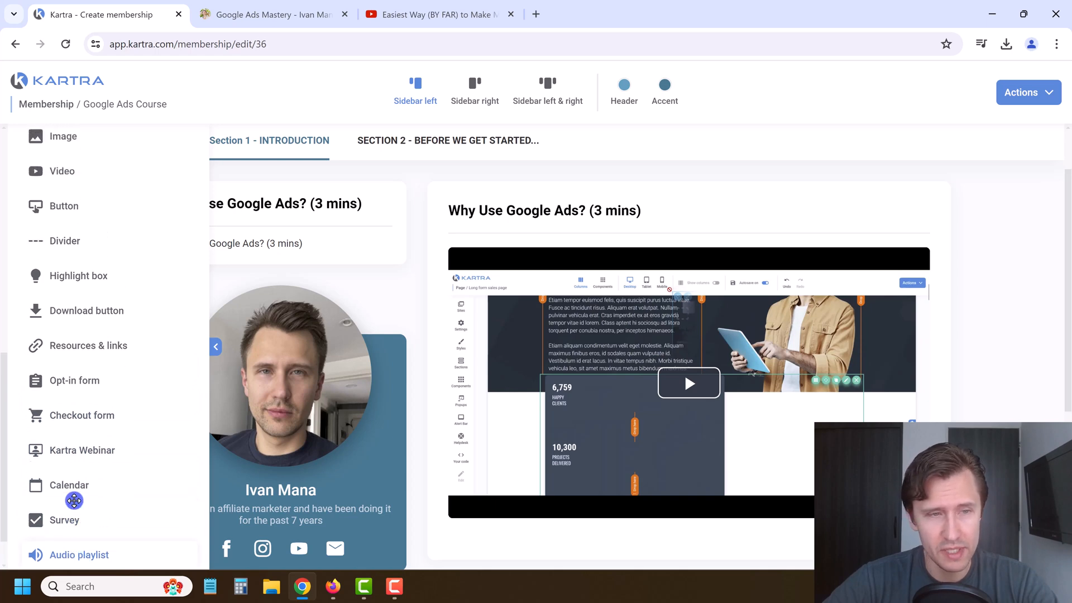
pyautogui.scroll(4, 101, 384)
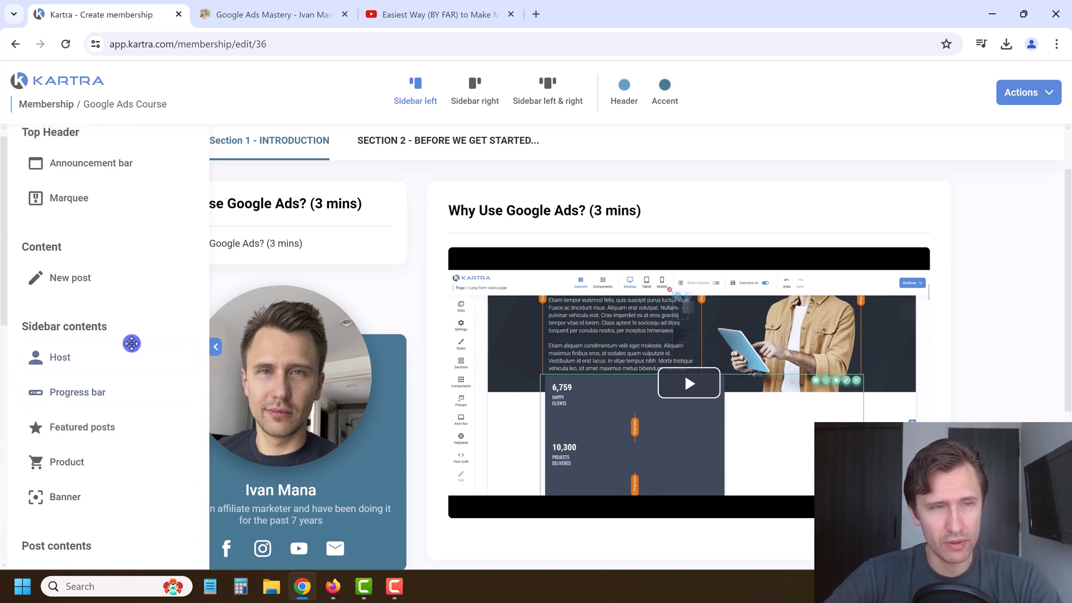
pyautogui.scroll(1, 124, 234)
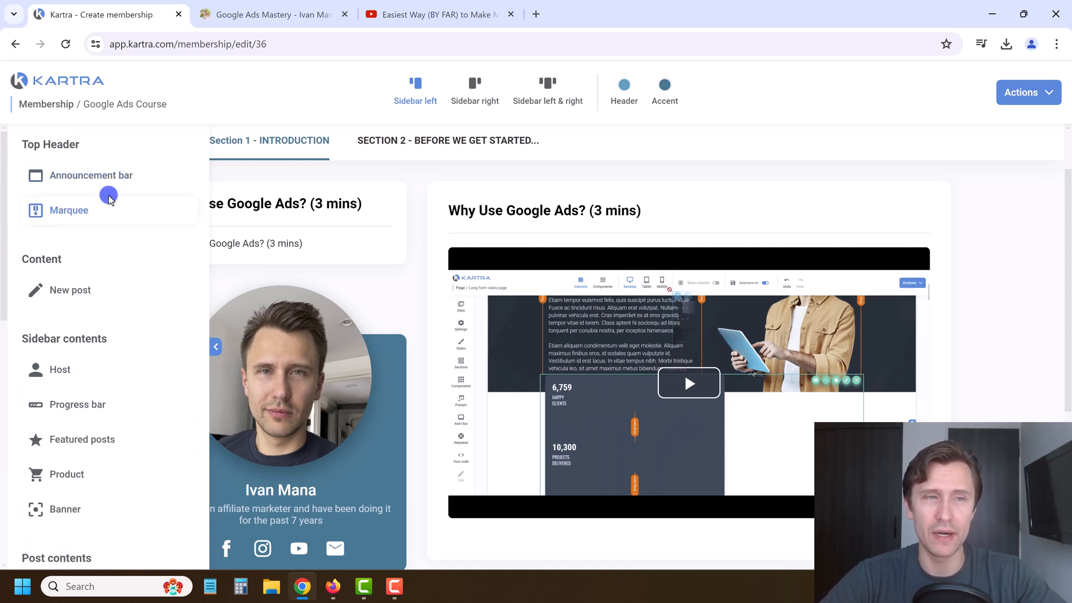
pyautogui.scroll(2, 351, 303)
pyautogui.moveTo(86, 176); pyautogui.dragTo(552, 142)
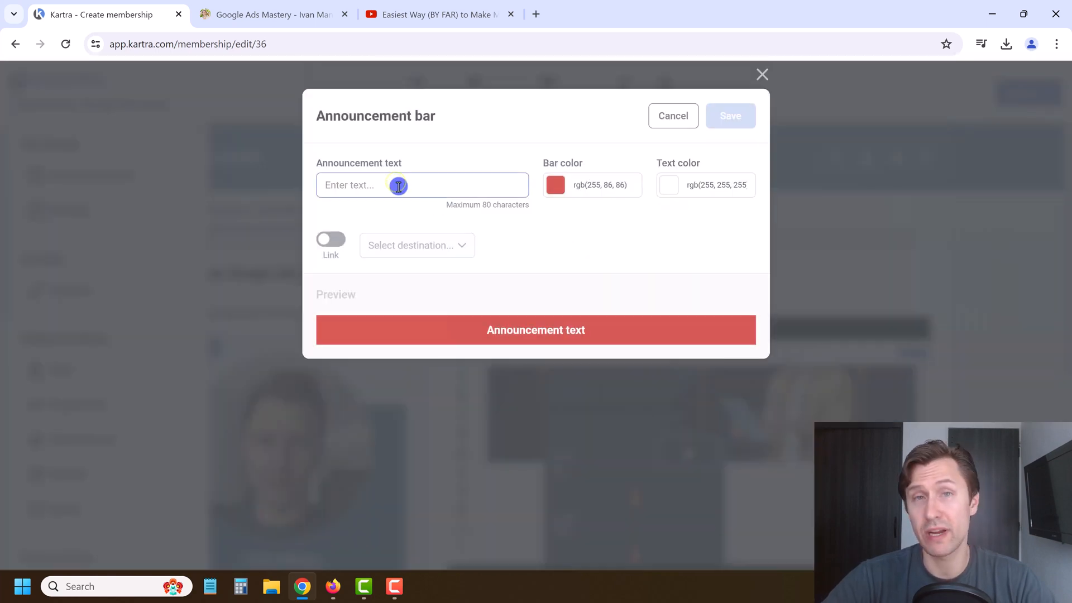
pyautogui.write('s')
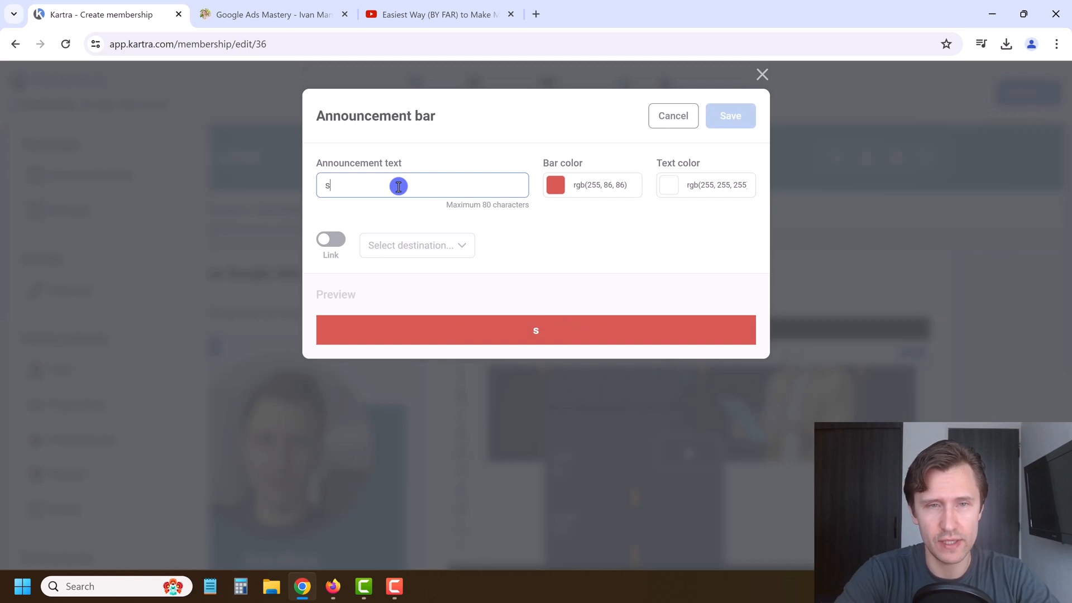
pyautogui.write('PECSpecial Offer Now for')
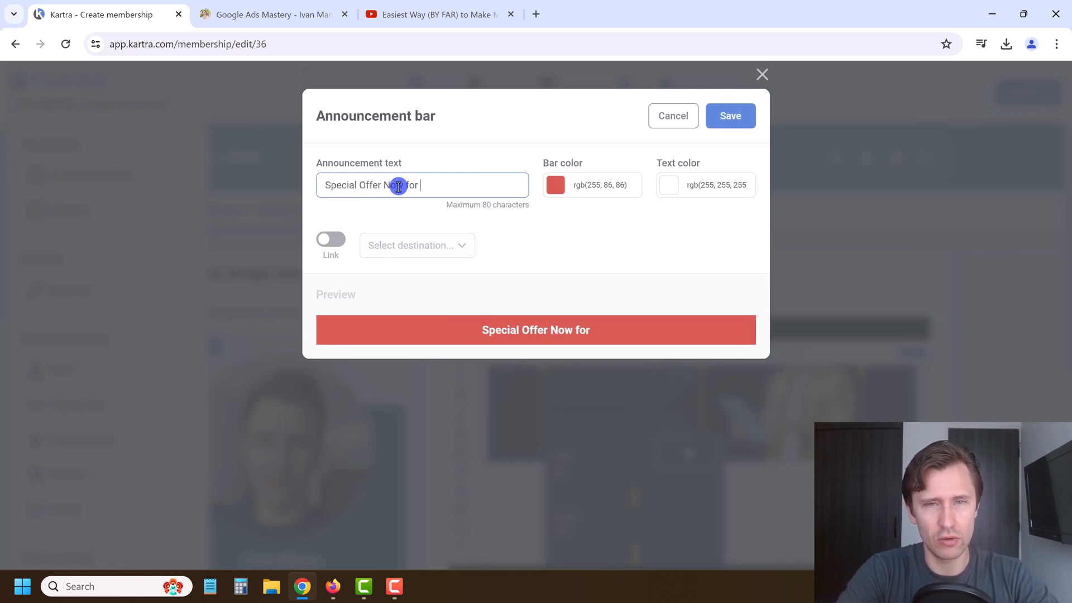
pyautogui.write(' Consultations!')
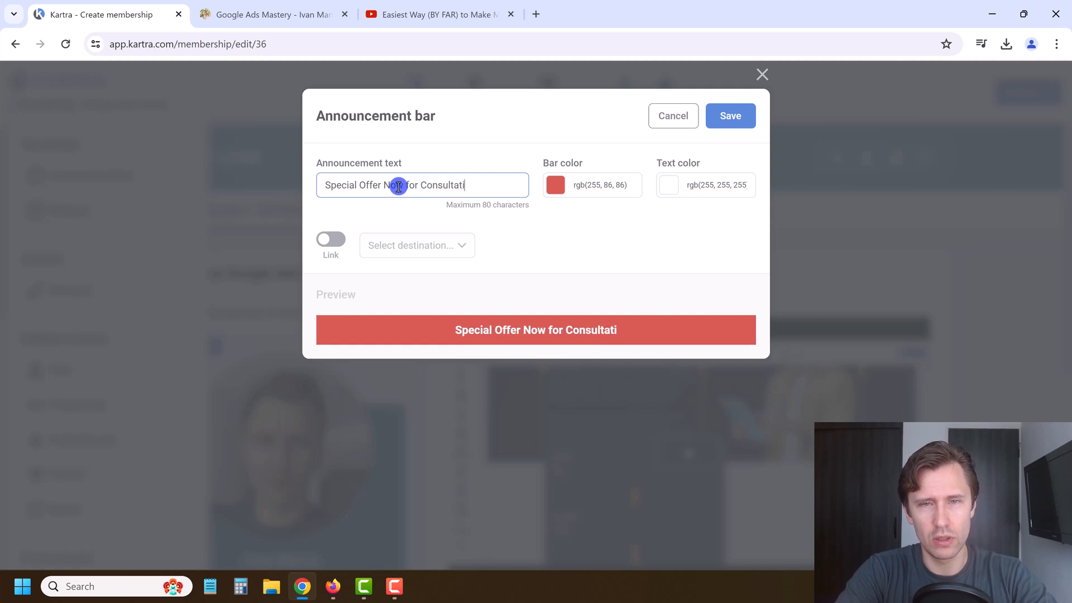
pyautogui.click(335, 242)
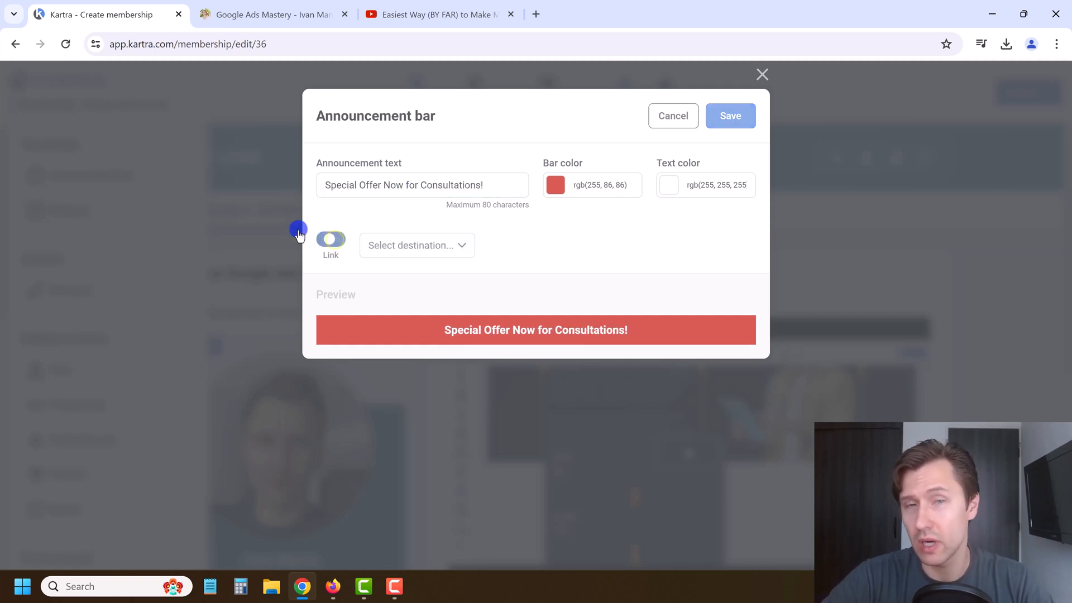
pyautogui.click(327, 245)
pyautogui.click(737, 119)
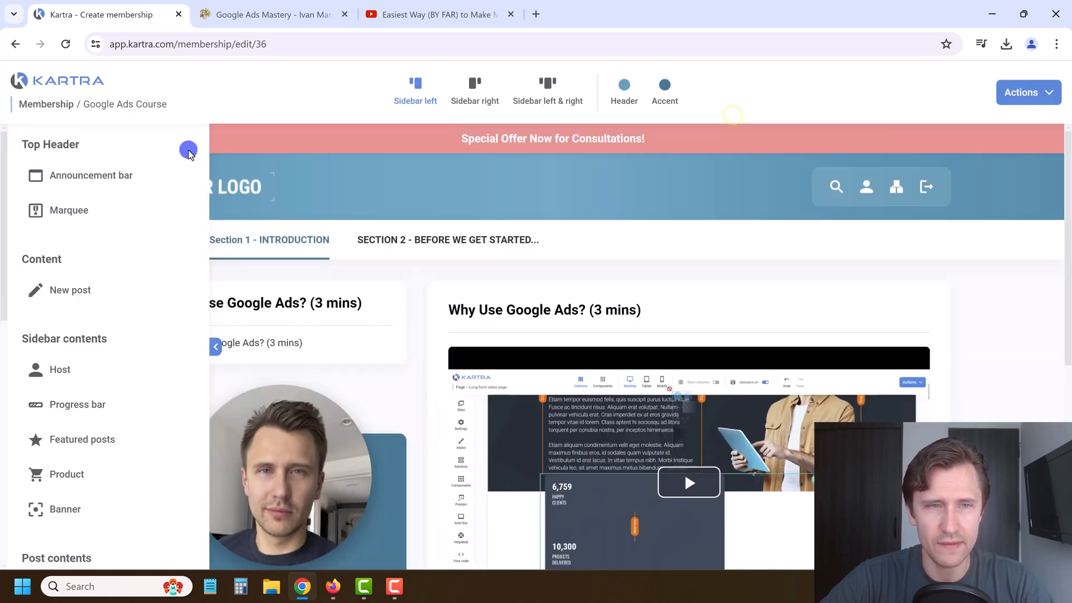
# Step: View the Introduction and Facebook Group lessons, return to Introduction, and delete the announcement bar
pyautogui.moveTo(268, 241)
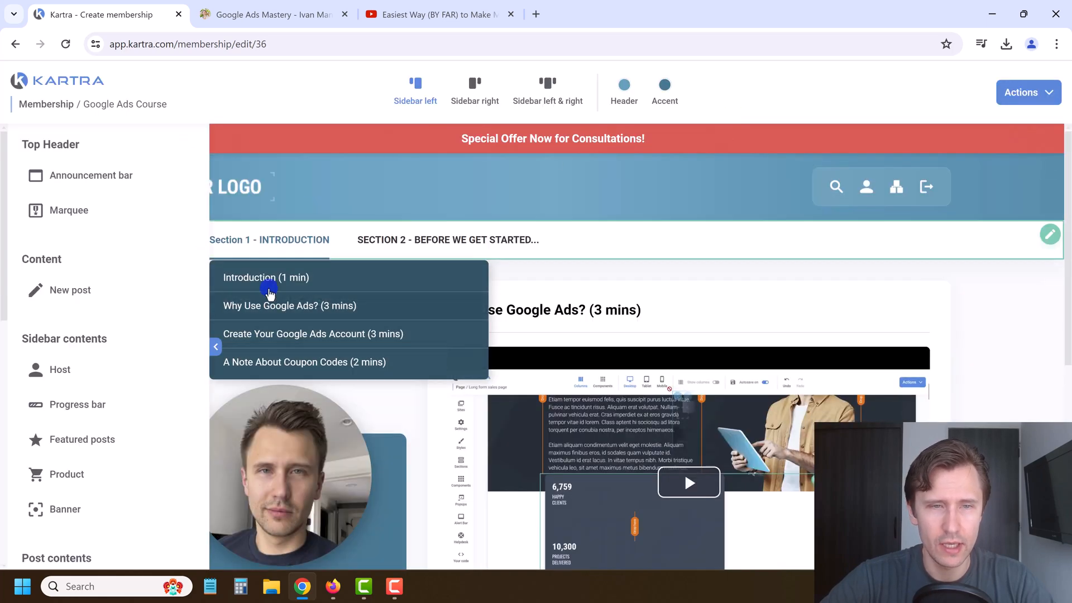
pyautogui.click(268, 278)
pyautogui.moveTo(425, 241)
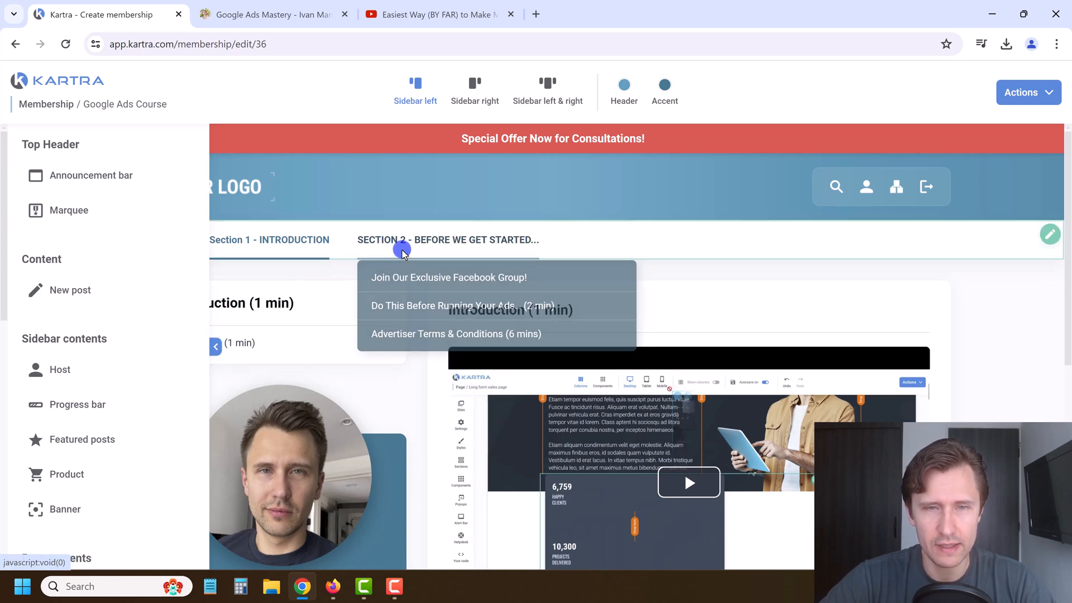
pyautogui.click(417, 280)
pyautogui.moveTo(306, 240)
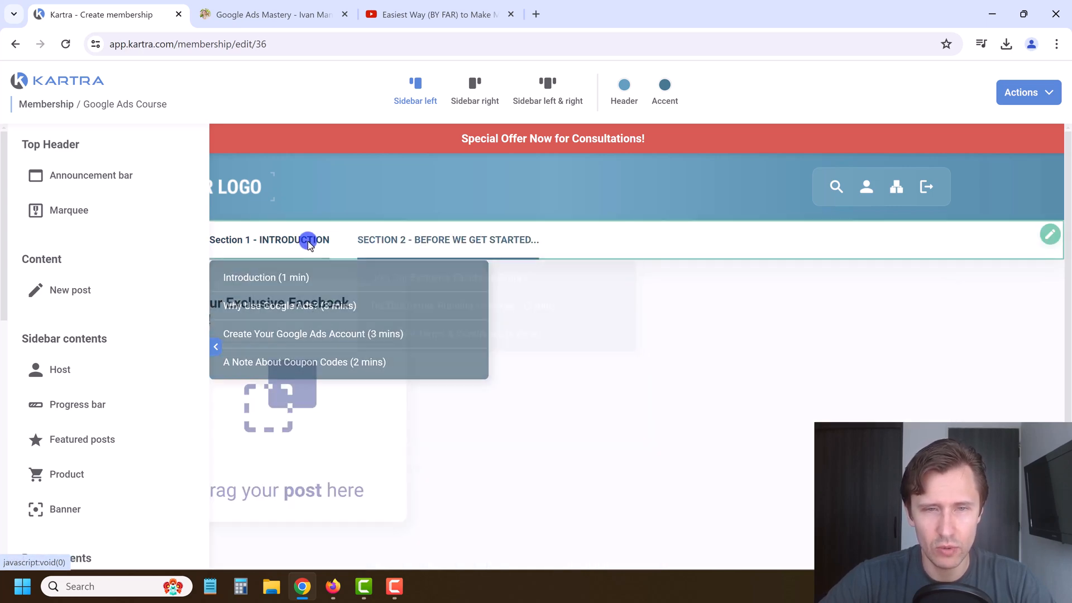
pyautogui.click(291, 282)
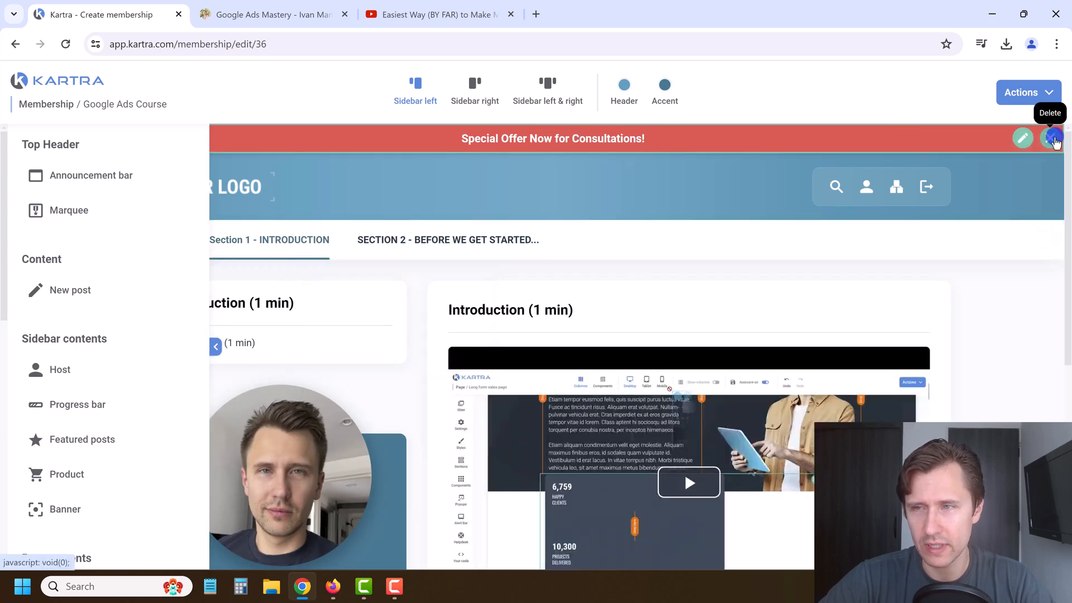
pyautogui.click(1054, 136)
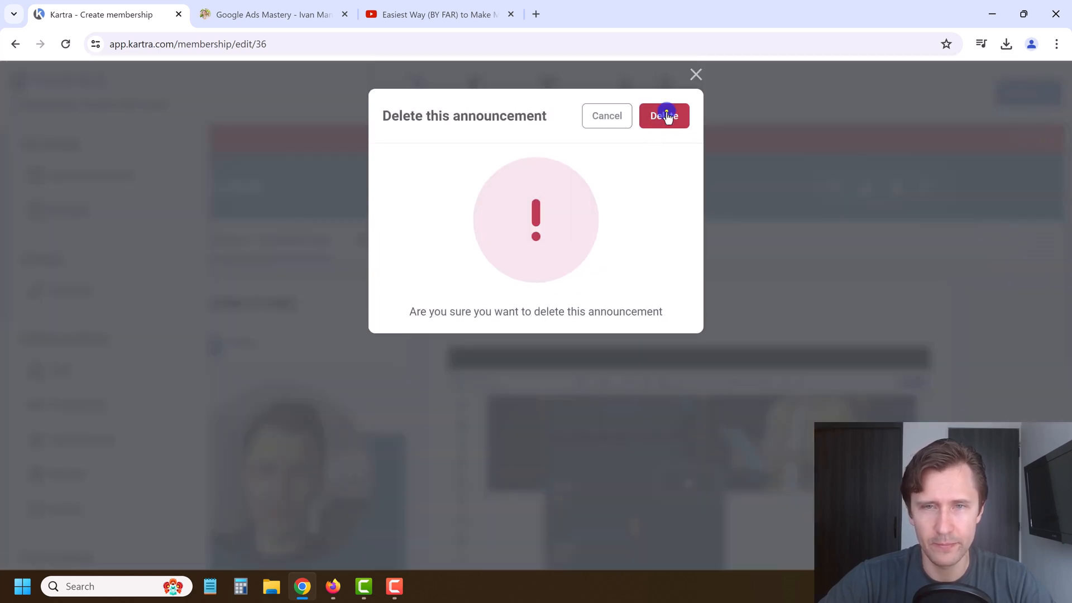
pyautogui.click(667, 116)
# Step: Add a test marquee with header 'a' and sub-header 'asdf', save it, then delete it
pyautogui.moveTo(52, 210); pyautogui.dragTo(546, 197)
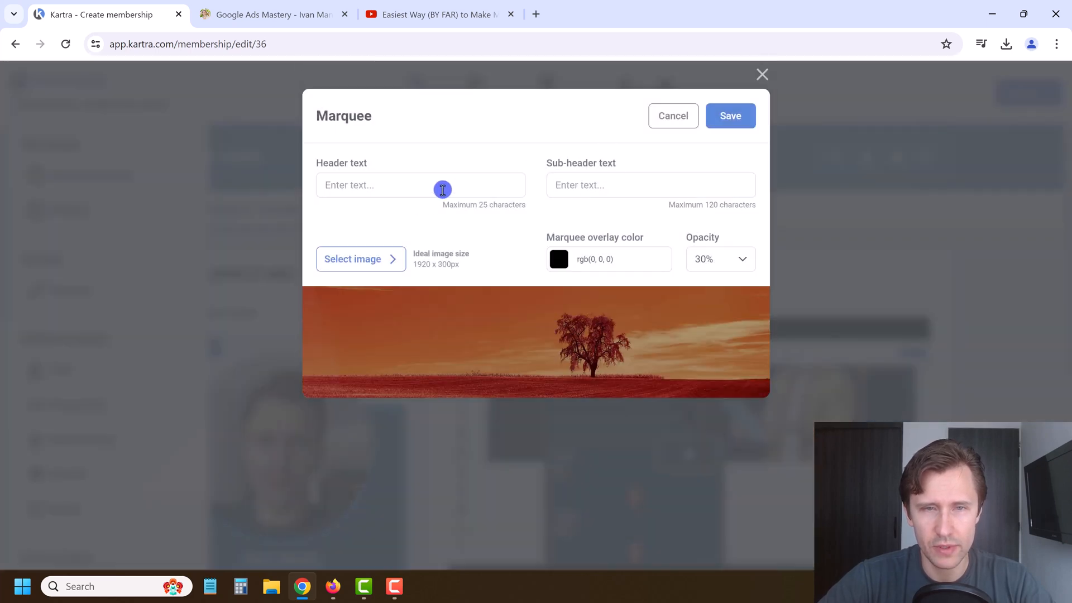
pyautogui.click(442, 189)
pyautogui.write('a')
pyautogui.click(654, 175)
pyautogui.write('asdf')
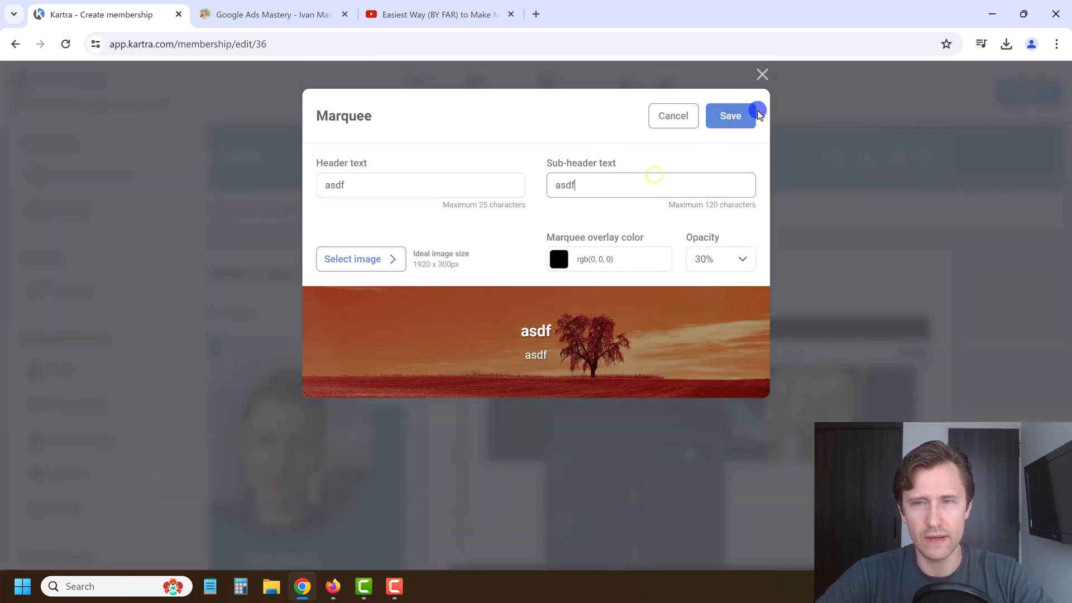
pyautogui.click(729, 116)
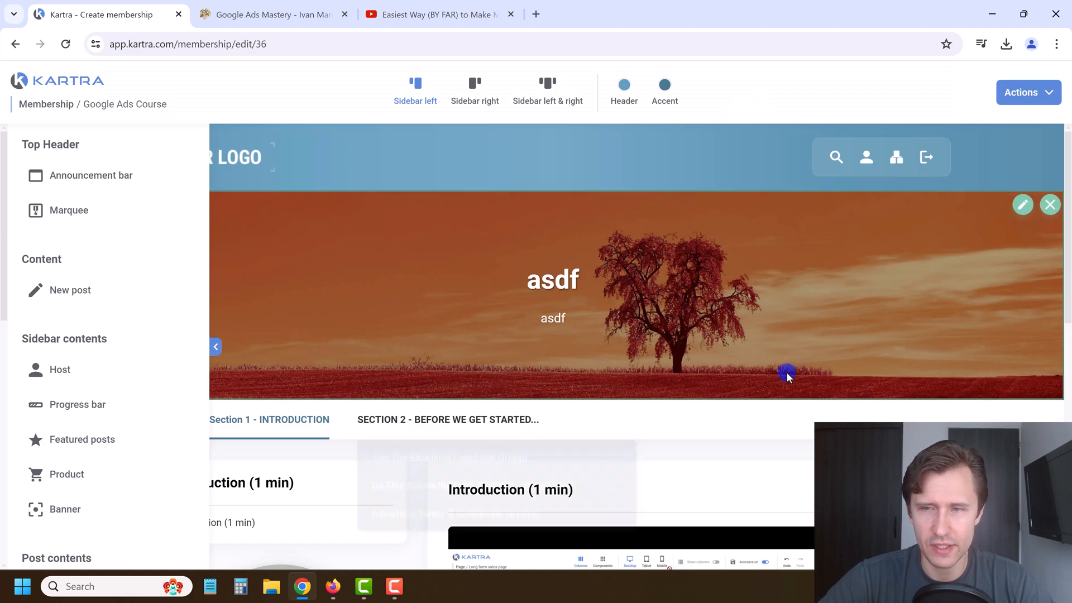
pyautogui.scroll(-4, 785, 376)
pyautogui.scroll(4, 881, 385)
pyautogui.click(1048, 206)
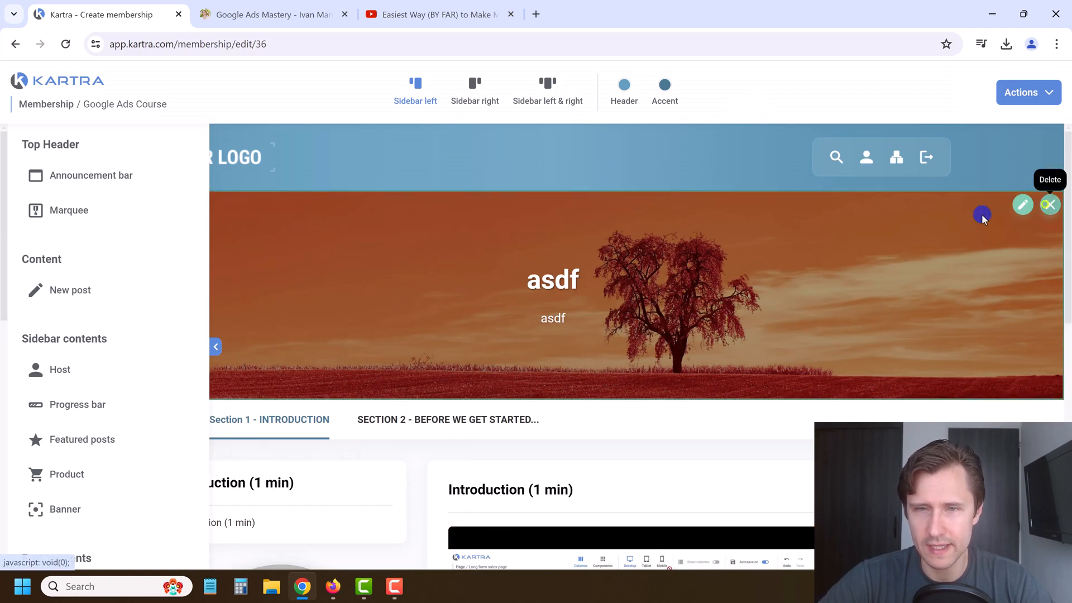
pyautogui.click(674, 114)
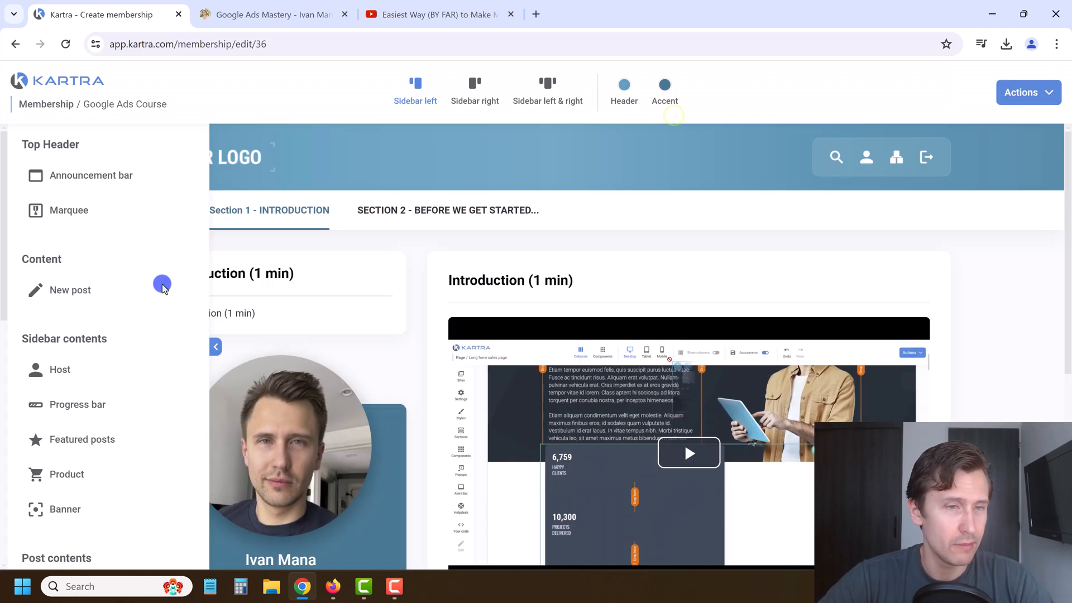
# Step: Collapse the elements list and open the Create Your Google Ads Account (3 mins) lesson
pyautogui.click(214, 348)
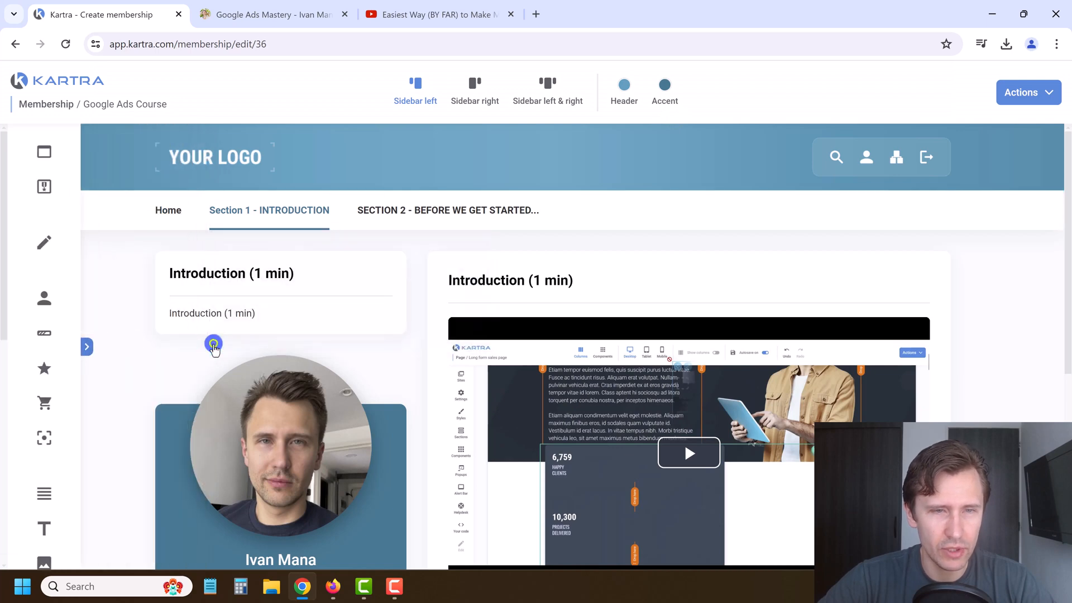
pyautogui.scroll(-4, 702, 287)
pyautogui.scroll(4, 479, 407)
pyautogui.moveTo(282, 220)
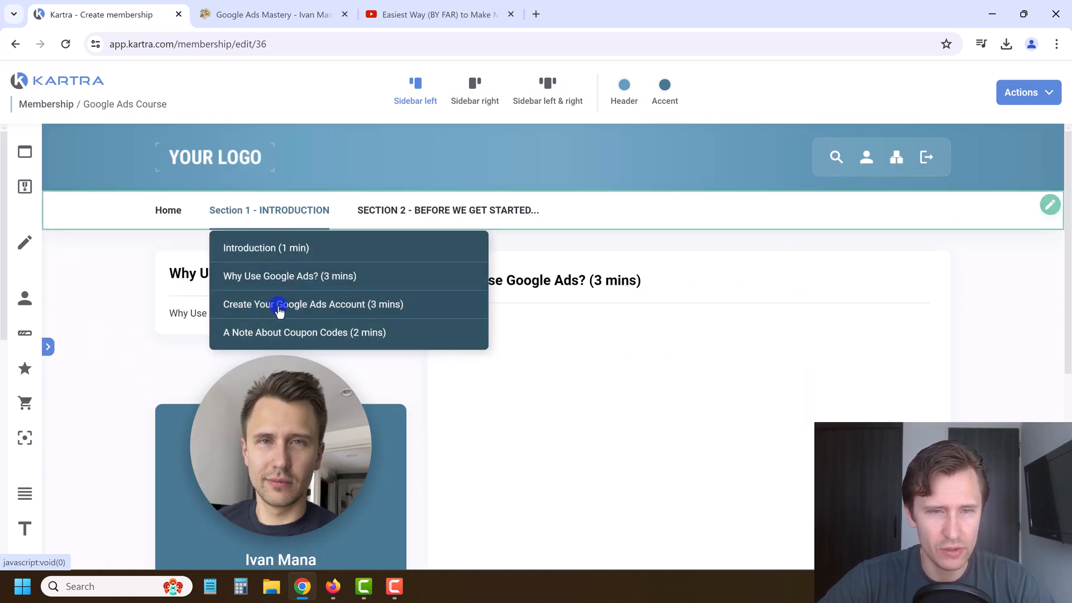
pyautogui.click(280, 306)
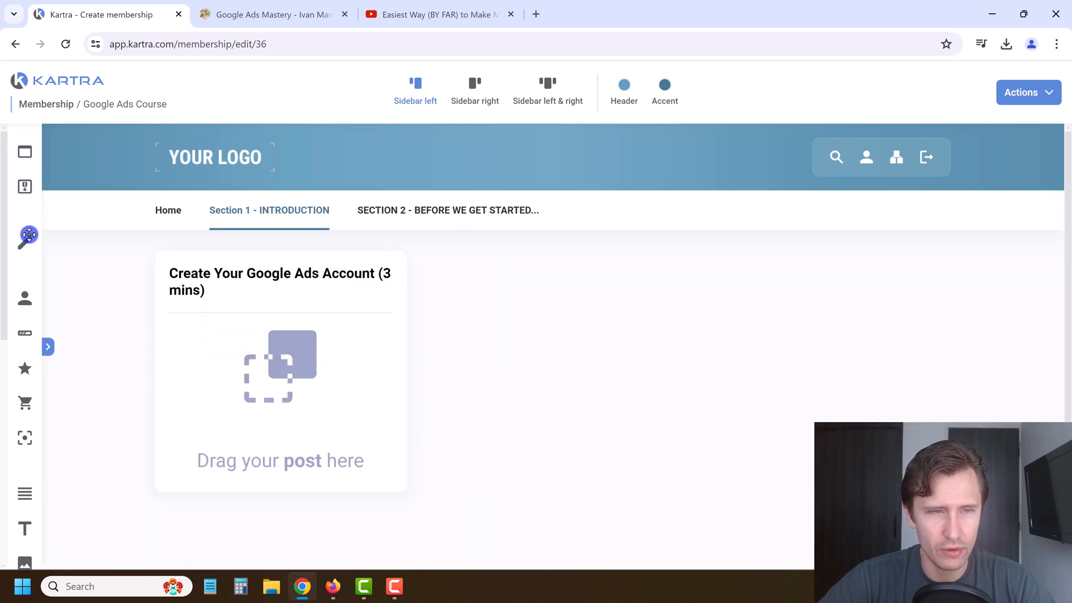
# Step: Add a post named after the lesson title, with matching description and a play icon
pyautogui.moveTo(24, 241); pyautogui.dragTo(283, 334)
pyautogui.click(268, 15)
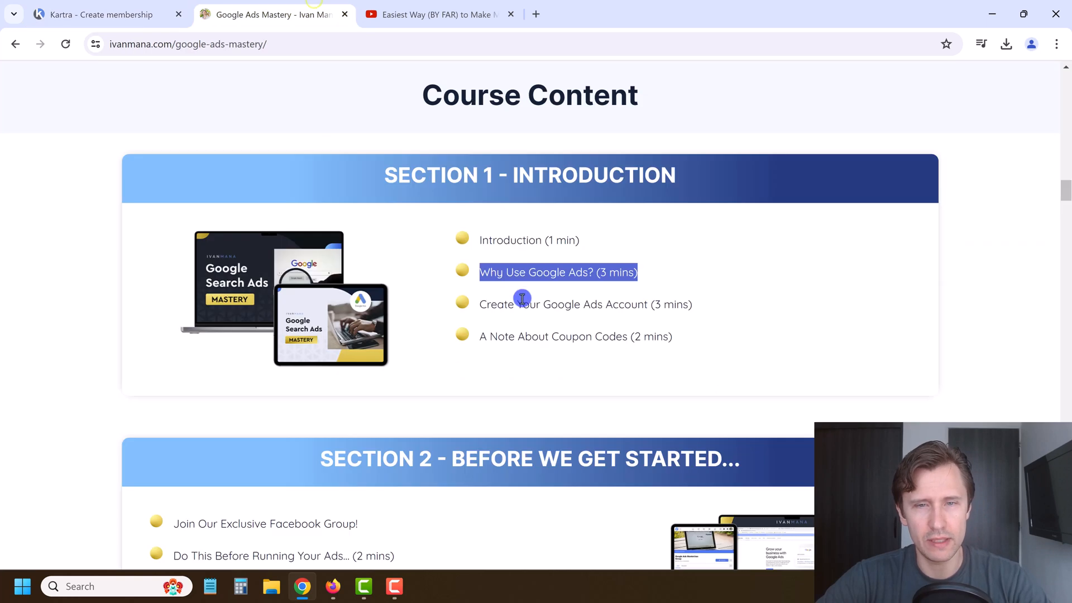
pyautogui.tripleClick(531, 303)
pyautogui.hotkey('ctrl', 'c')
pyautogui.click(169, 17)
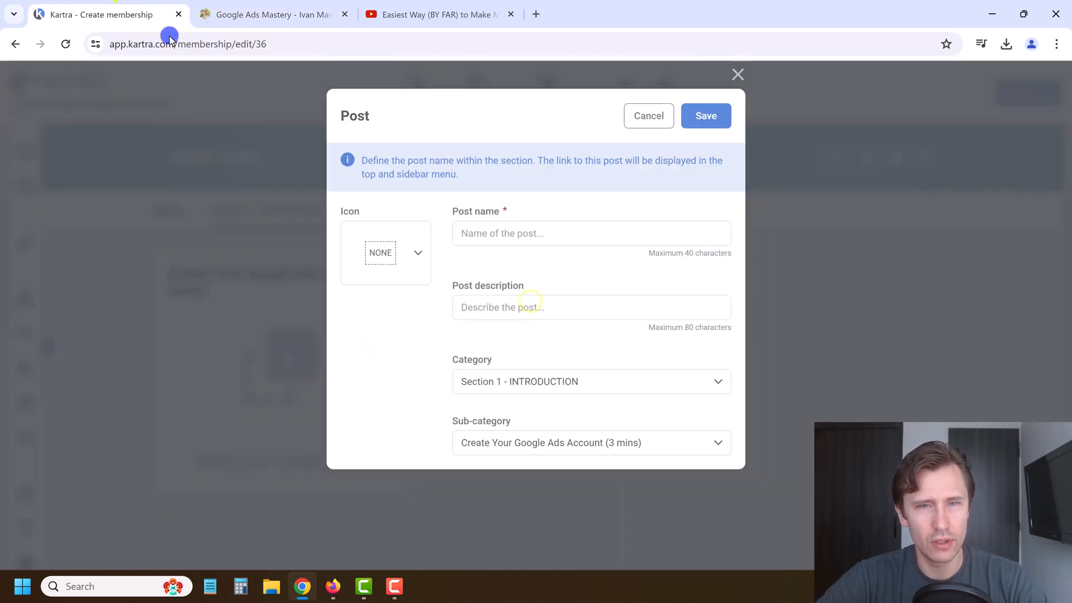
pyautogui.click(493, 234)
pyautogui.hotkey('ctrl', 'v')
pyautogui.hotkey('ctrl', 'v')
pyautogui.click(417, 253)
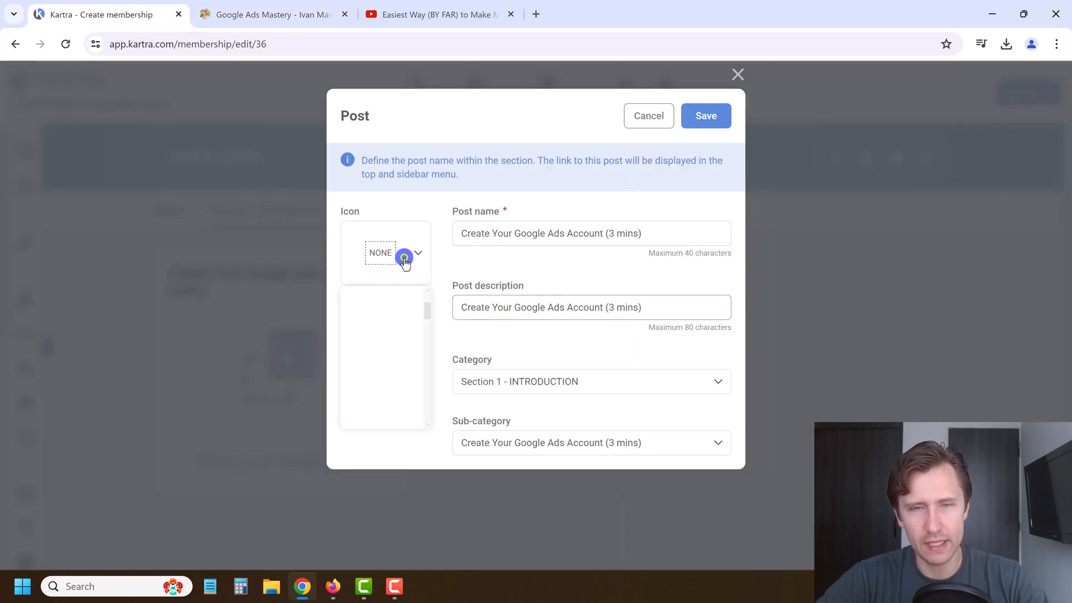
pyautogui.click(386, 327)
pyautogui.click(707, 117)
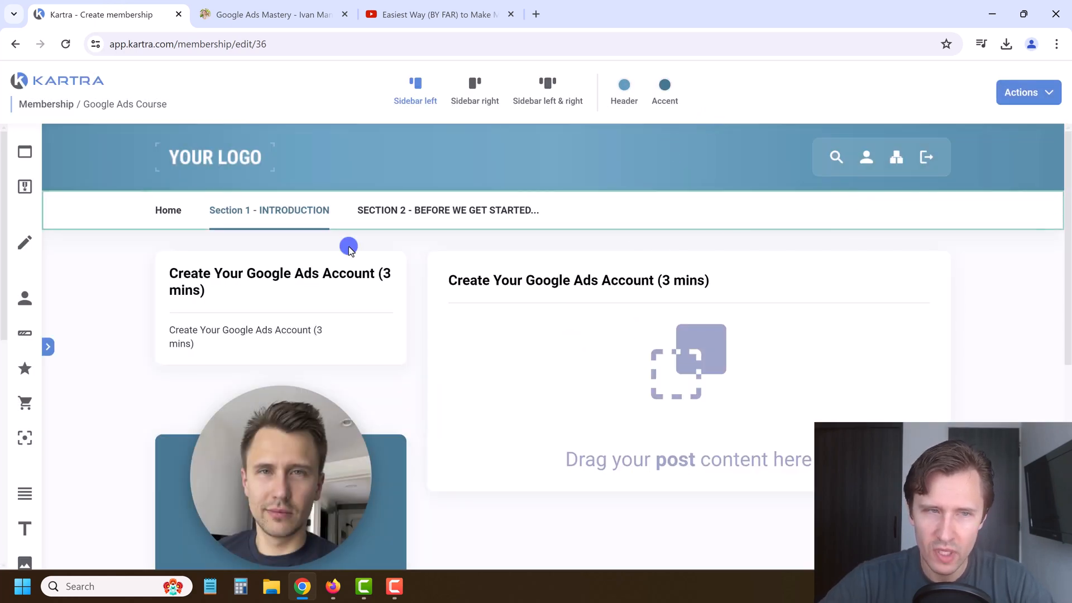
# Step: Embed the Online marketing 'Marketing' Kartra video in the post and save the membership's progress
pyautogui.scroll(-4, 25, 441)
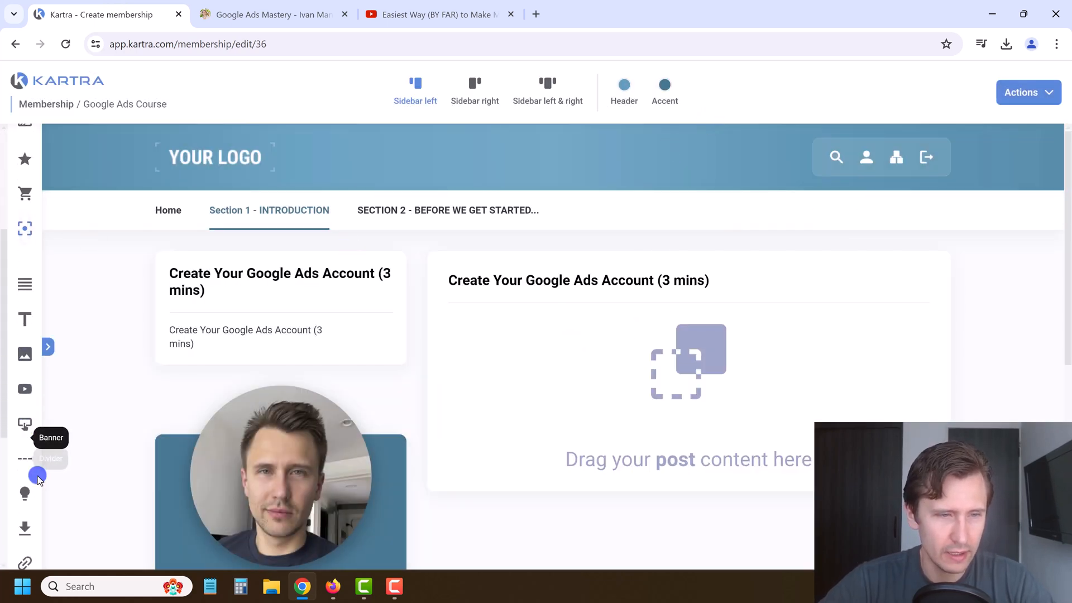
pyautogui.moveTo(24, 386); pyautogui.dragTo(703, 320)
pyautogui.click(369, 208)
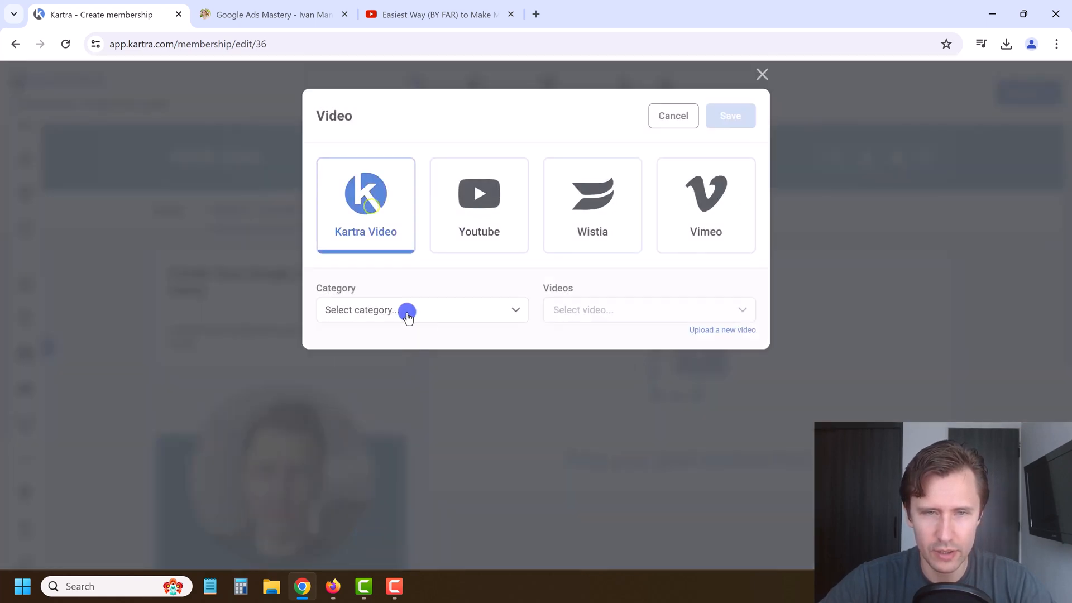
pyautogui.click(400, 310)
pyautogui.click(385, 422)
pyautogui.click(591, 306)
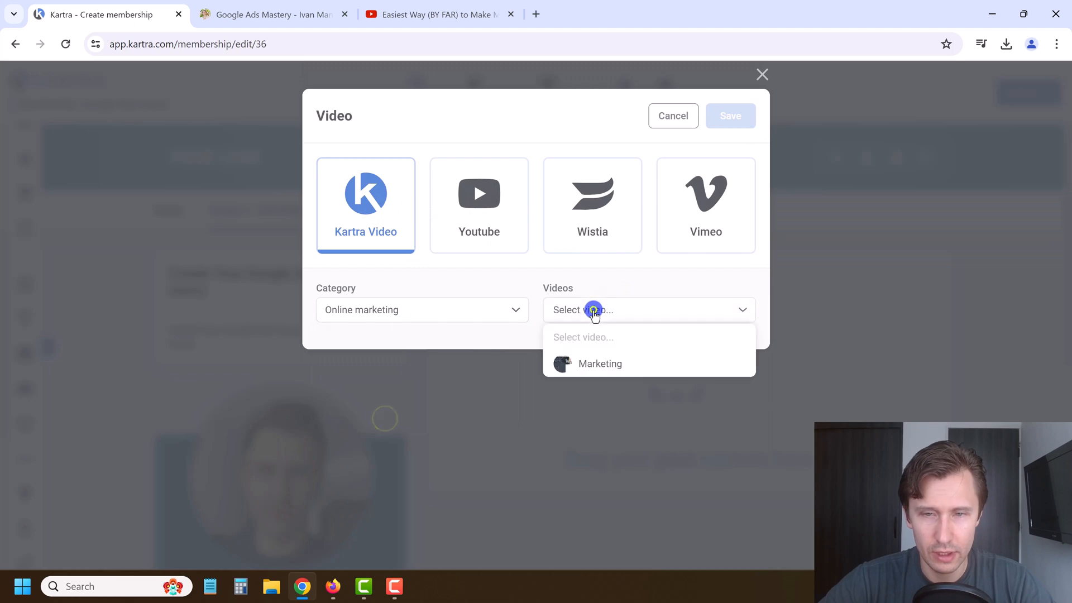
pyautogui.click(588, 364)
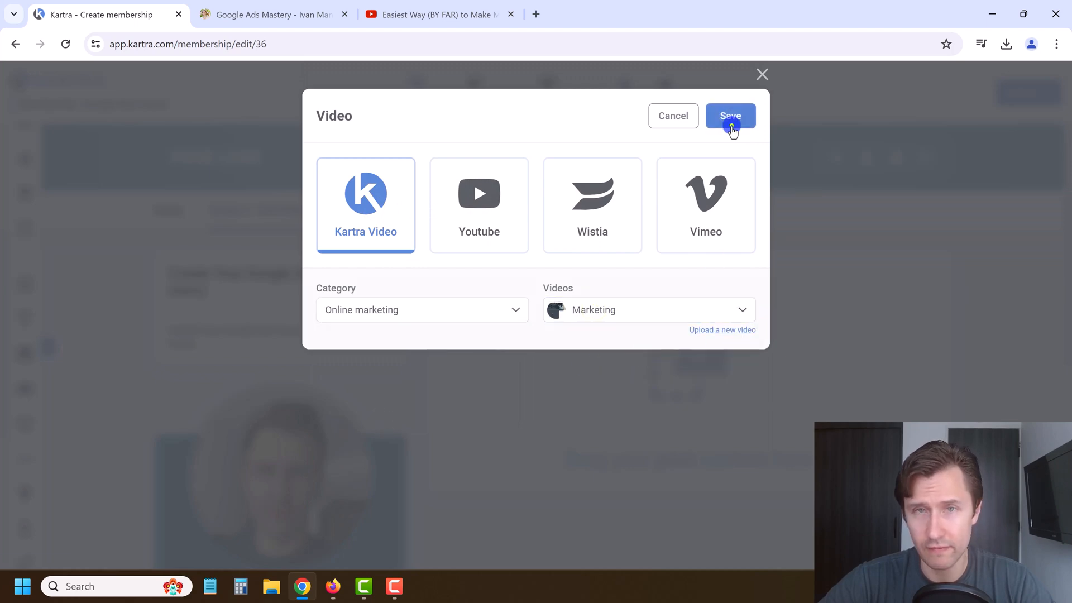
pyautogui.click(731, 124)
pyautogui.click(1028, 100)
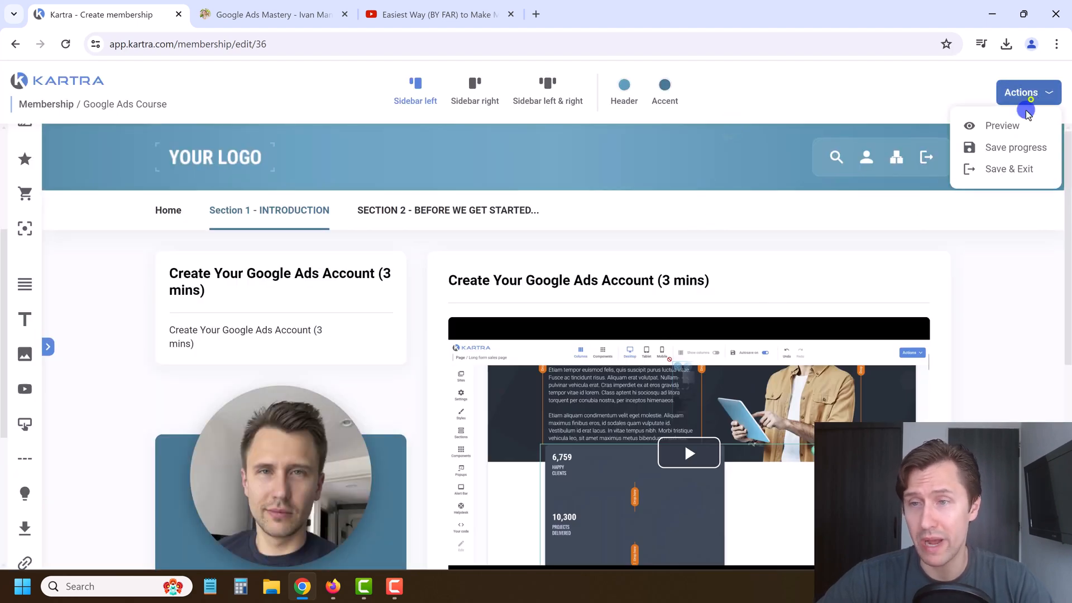
pyautogui.click(1002, 150)
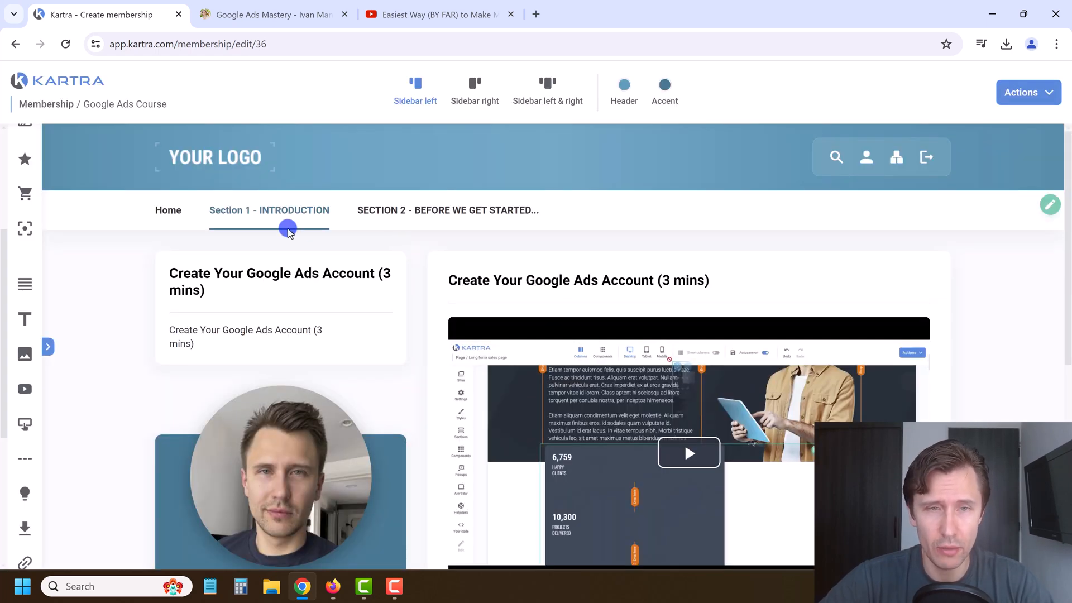
# Step: Open the Facebook Group lesson, add a new post, and copy its title from the course outline
pyautogui.moveTo(266, 222)
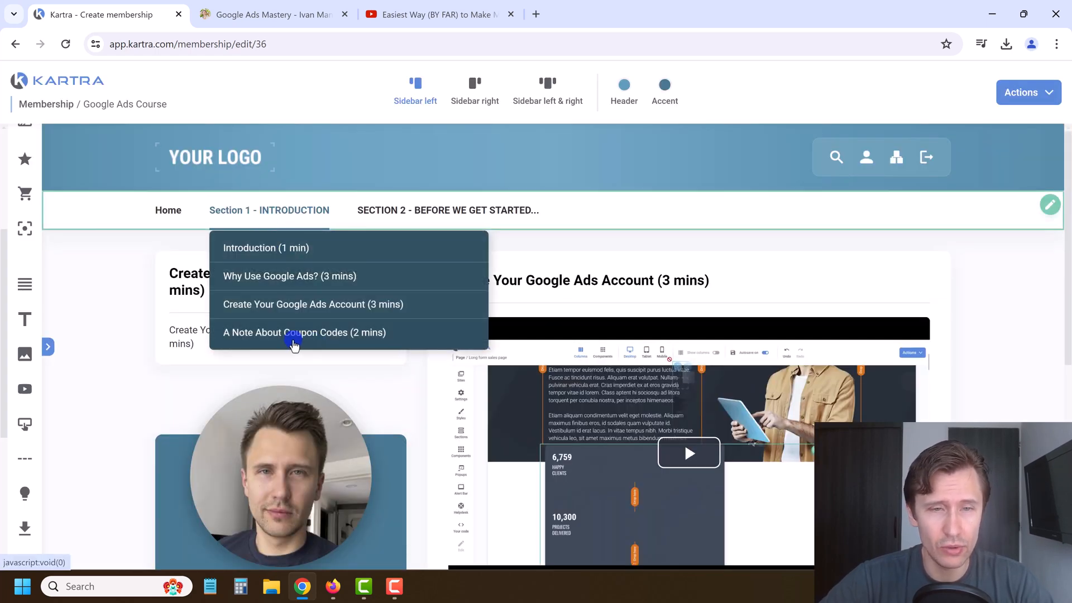
pyautogui.moveTo(430, 211)
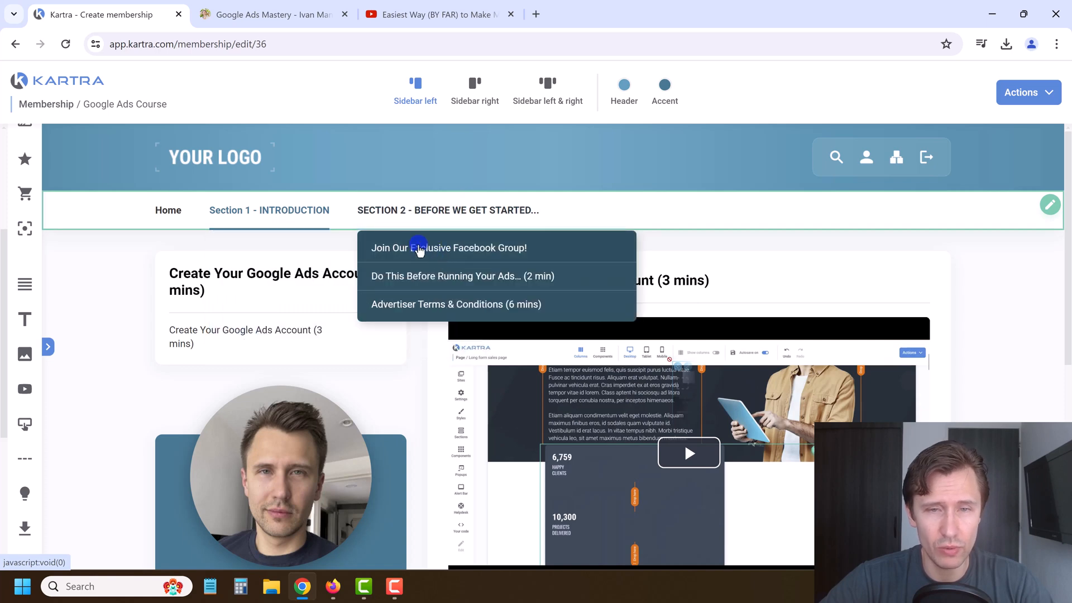
pyautogui.click(436, 250)
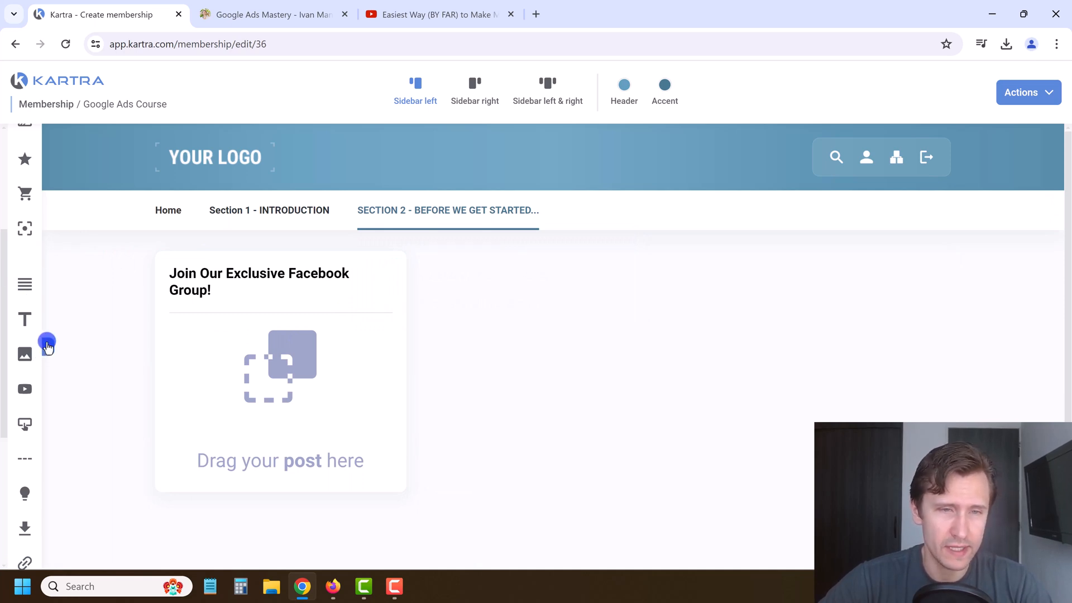
pyautogui.scroll(4, 12, 244)
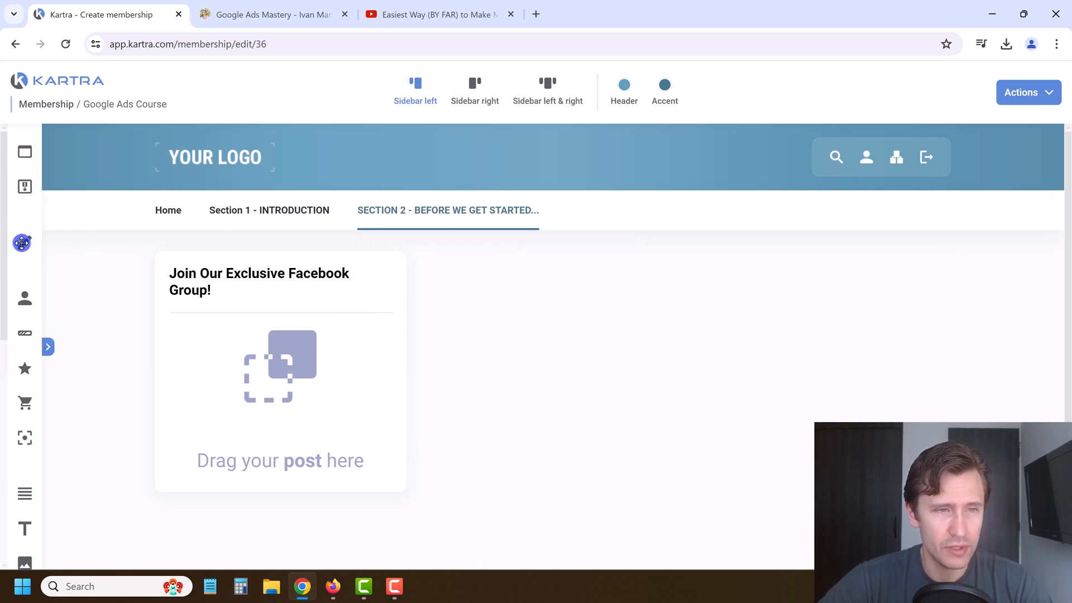
pyautogui.moveTo(22, 242)
pyautogui.mouseDown()
pyautogui.moveTo(304, 359)
pyautogui.moveTo(280, 333)
pyautogui.mouseUp()
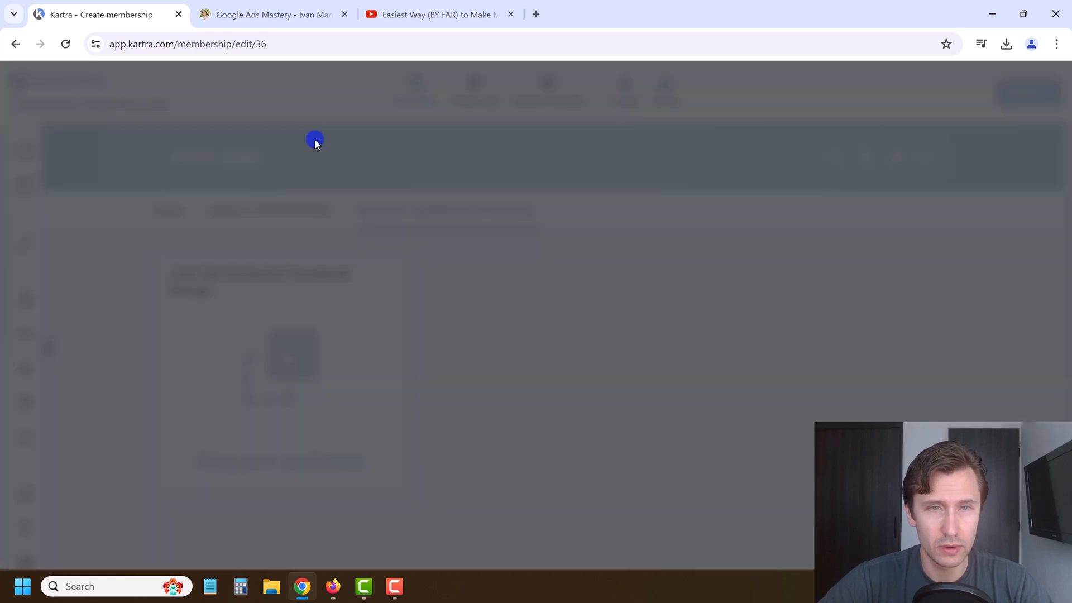
pyautogui.click(296, 4)
pyautogui.scroll(-1, 396, 467)
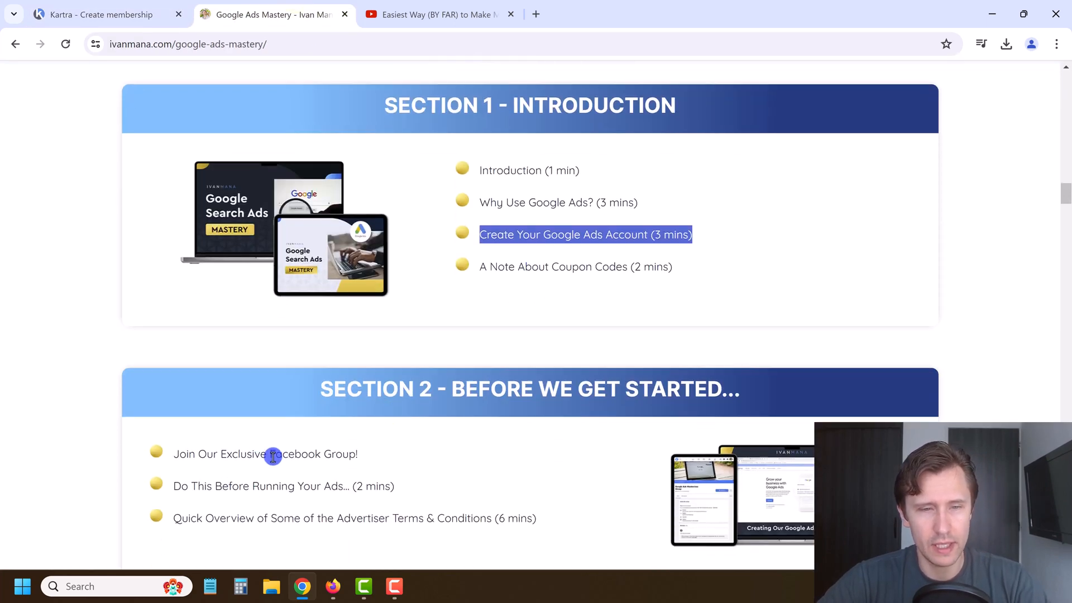
pyautogui.tripleClick(274, 456)
pyautogui.hotkey('ctrl', 'c')
pyautogui.click(167, 7)
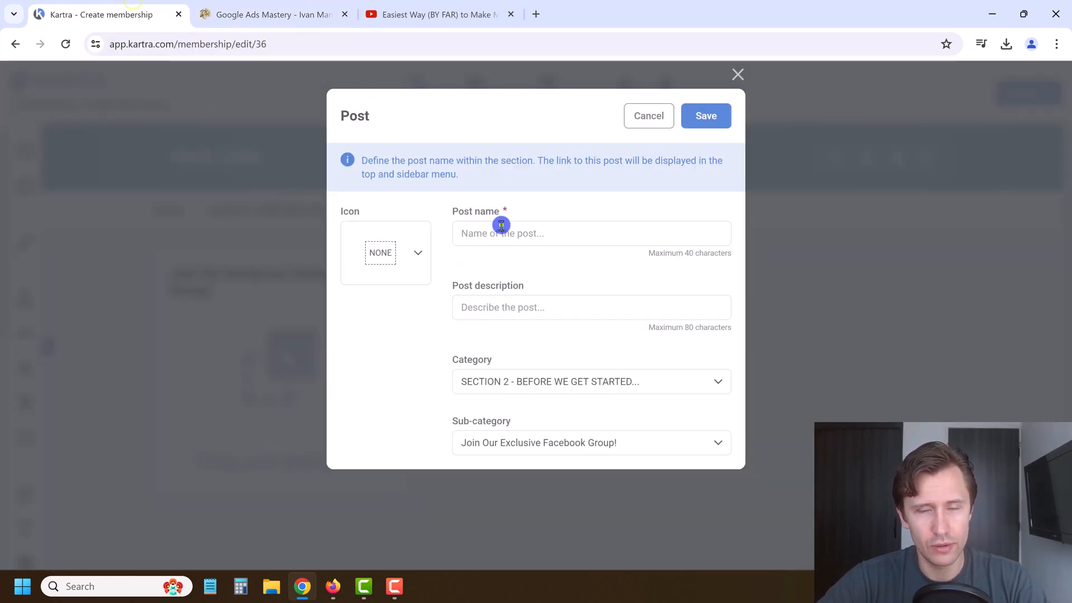
# Step: Paste 'Join Our Exclusive Facebook Group!' as name and description, choose the person icon, and save
pyautogui.hotkey('ctrl', 'v')
pyautogui.click(503, 307)
pyautogui.hotkey('ctrl', 'v')
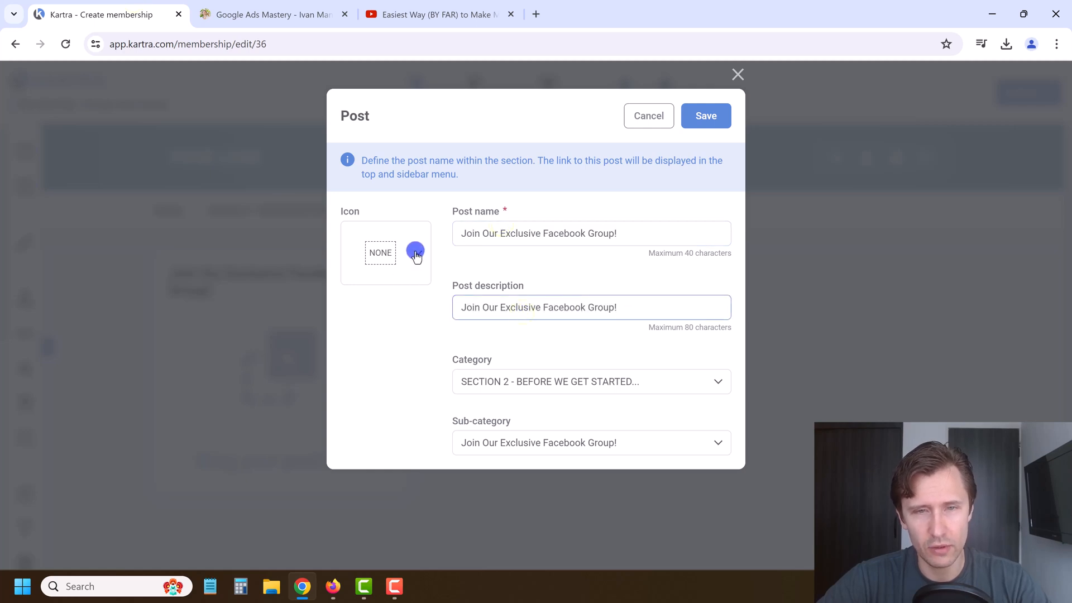
pyautogui.click(416, 251)
pyautogui.scroll(-3, 385, 335)
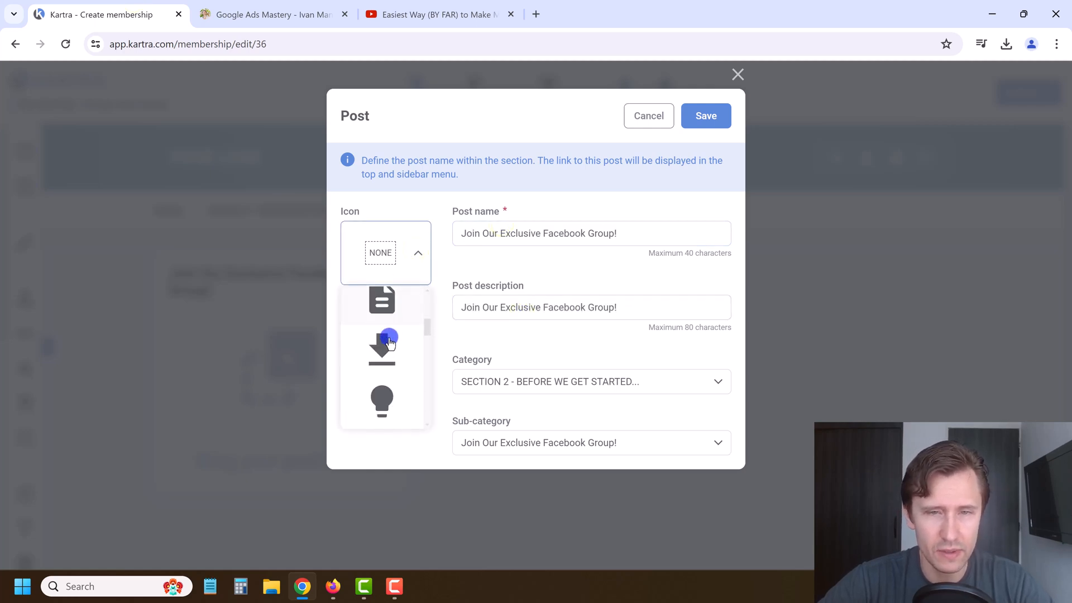
pyautogui.scroll(-5, 389, 349)
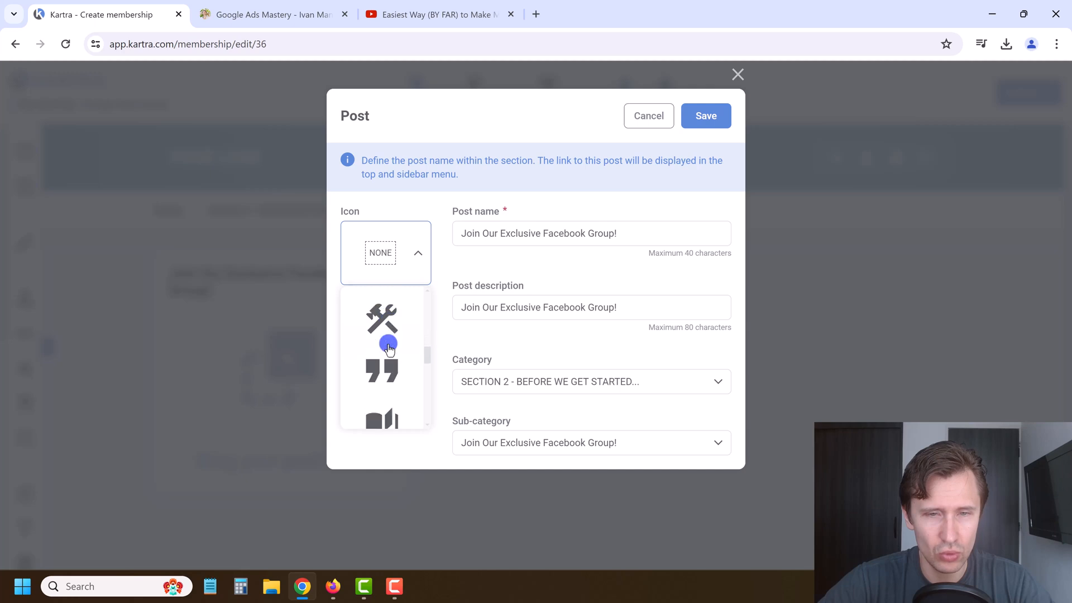
pyautogui.scroll(-1, 389, 349)
pyautogui.scroll(3, 390, 352)
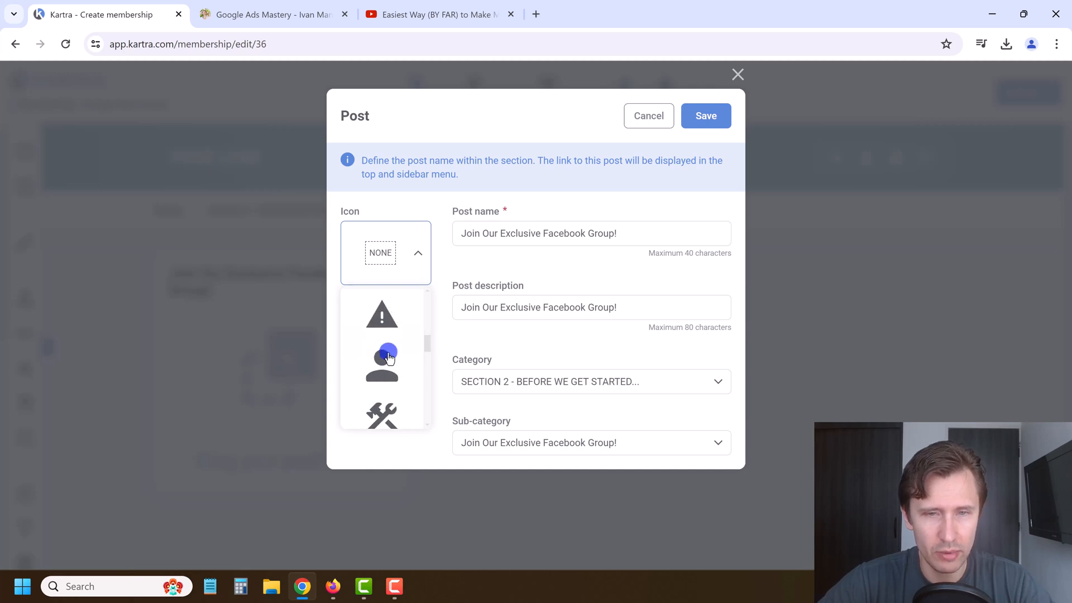
pyautogui.click(387, 366)
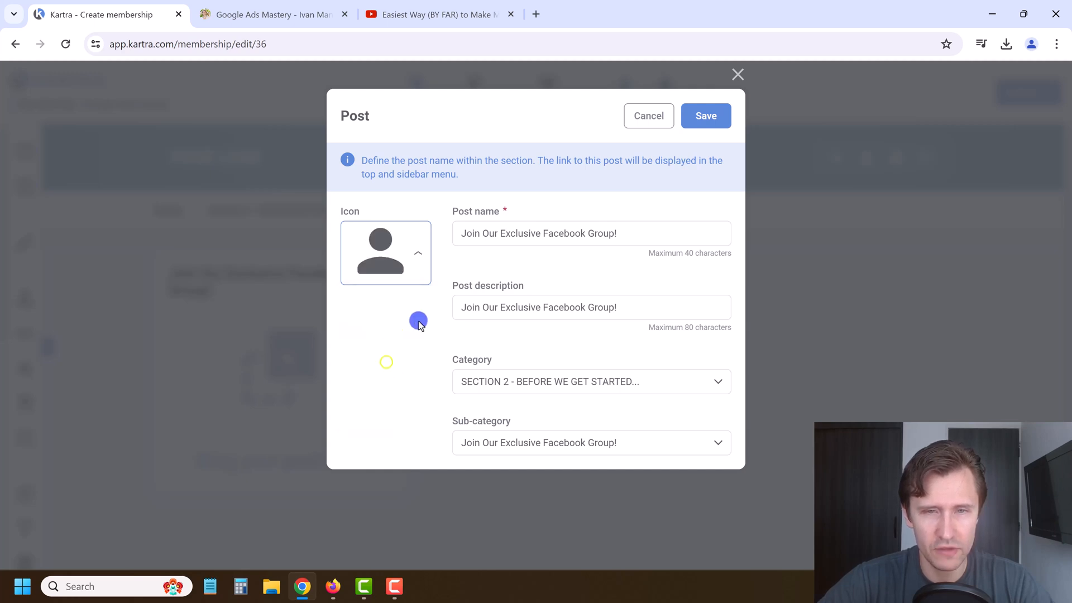
pyautogui.click(695, 125)
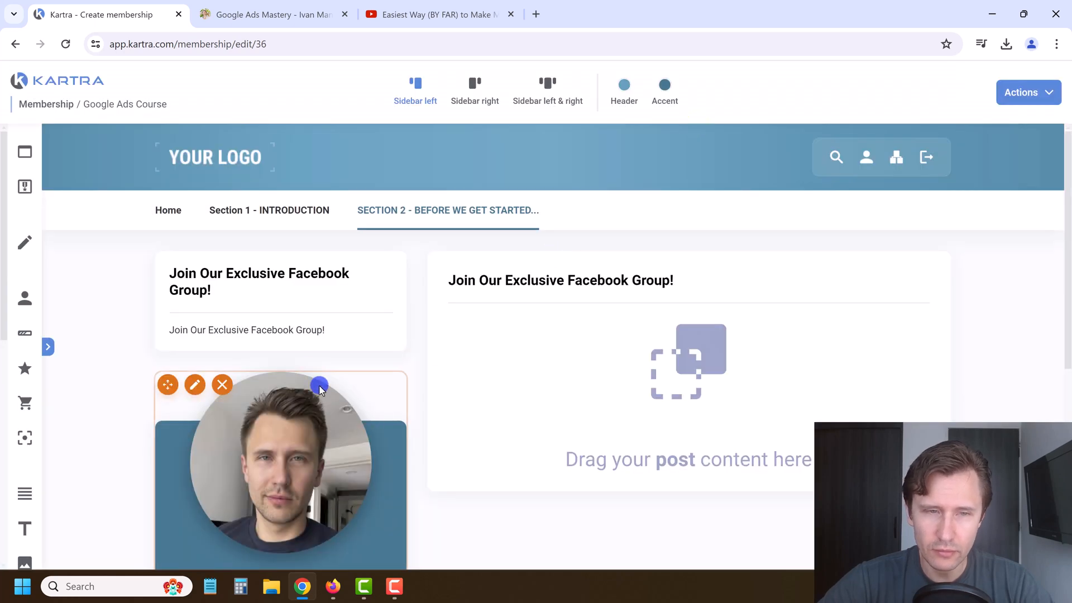
pyautogui.click(51, 350)
# Step: Add a Resources & Links box with an external URL resource 'Join Our Exclusive FB Group'
pyautogui.scroll(-3, 103, 402)
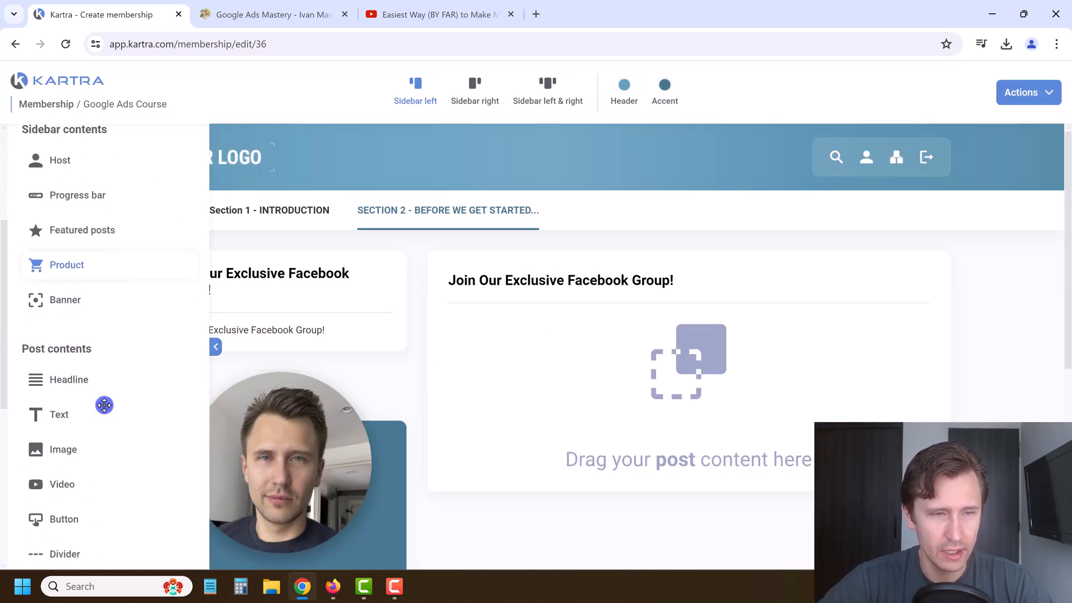
pyautogui.scroll(-5, 104, 405)
pyautogui.moveTo(118, 383); pyautogui.dragTo(695, 323)
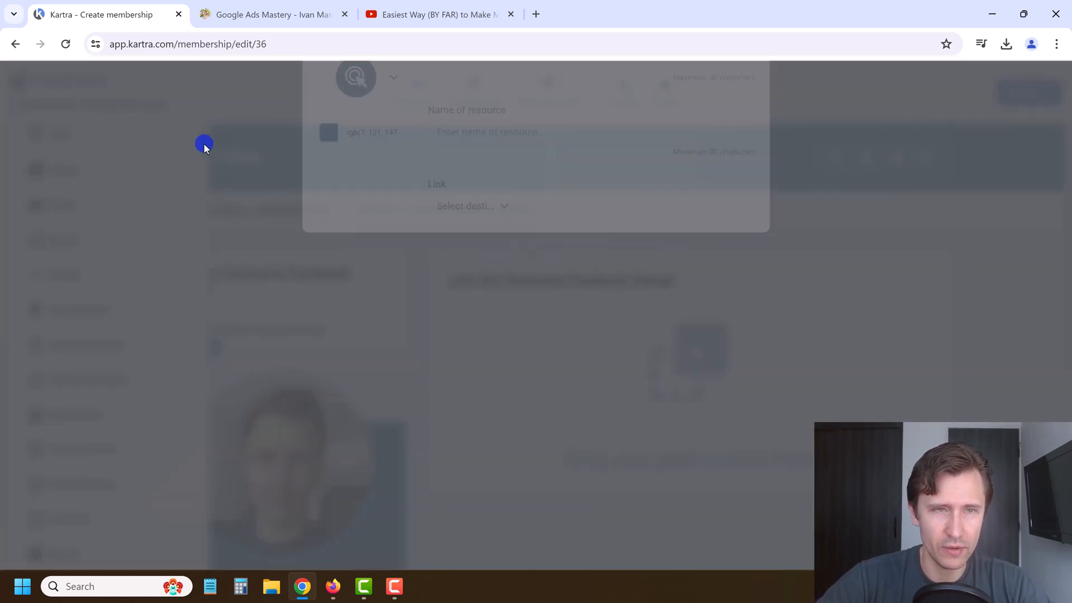
pyautogui.click(457, 190)
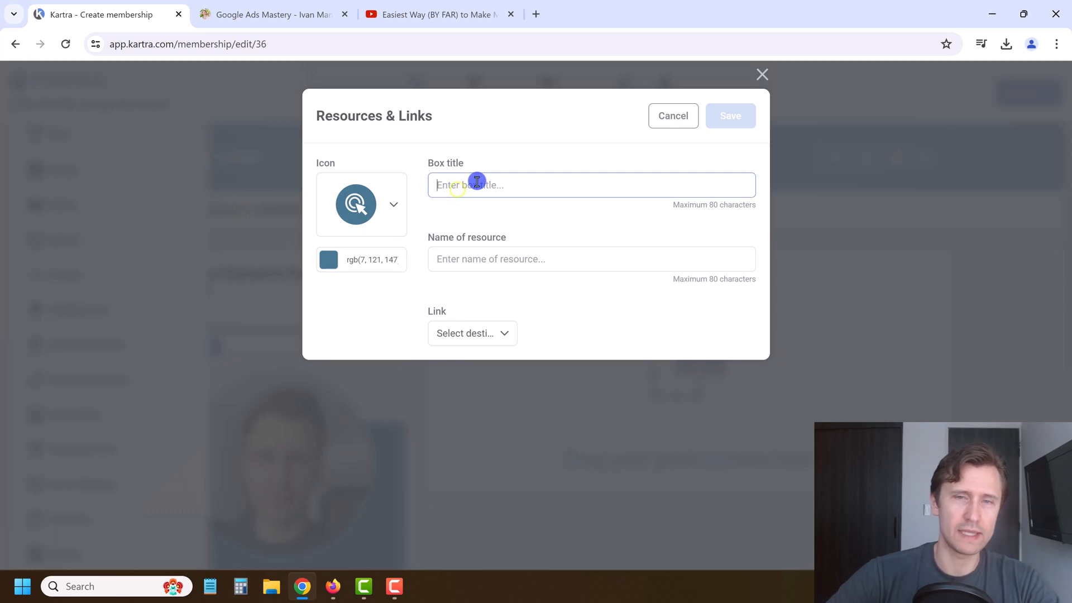
pyautogui.write('Resources & Links')
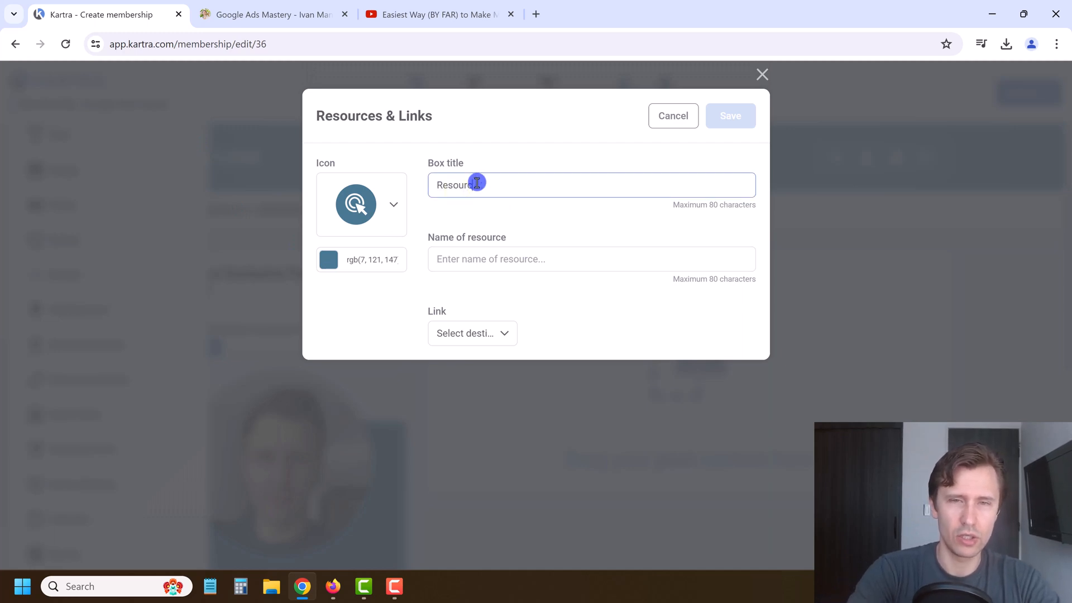
pyautogui.click(504, 259)
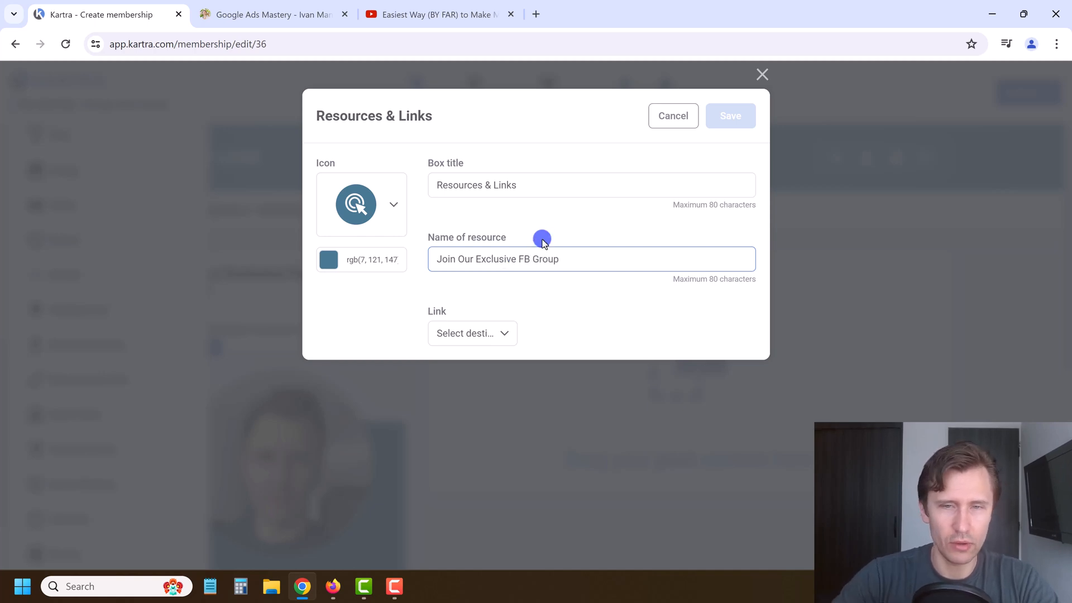
pyautogui.click(502, 332)
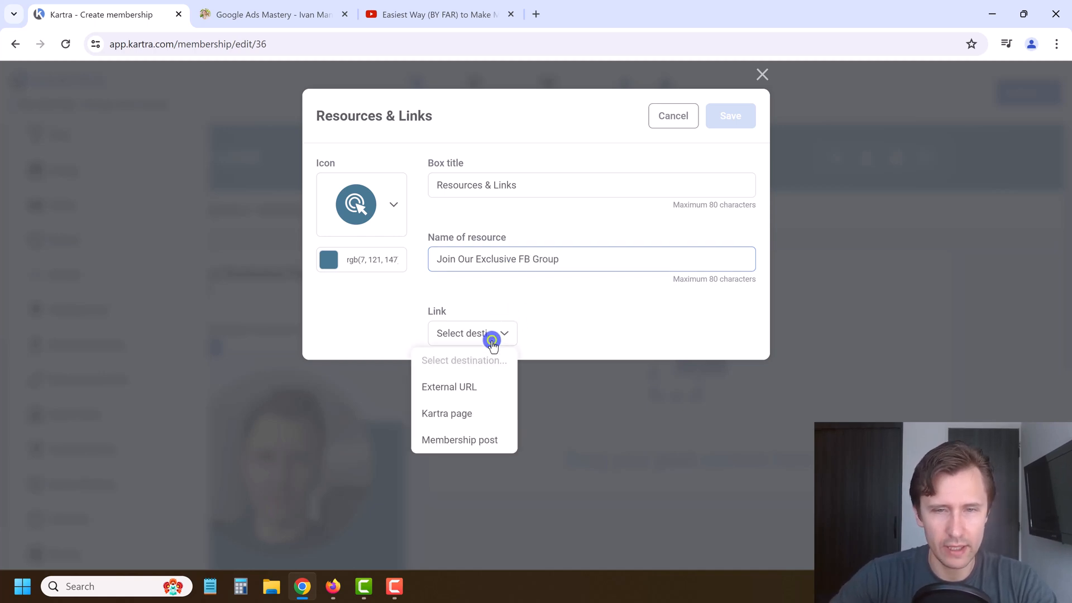
pyautogui.click(488, 386)
pyautogui.click(665, 330)
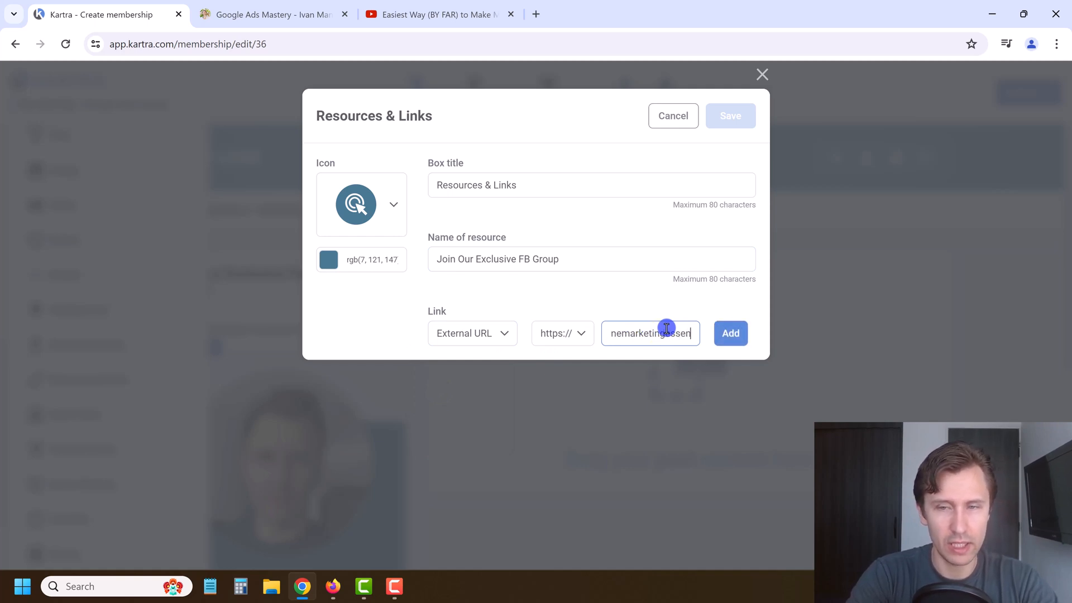
pyautogui.click(724, 329)
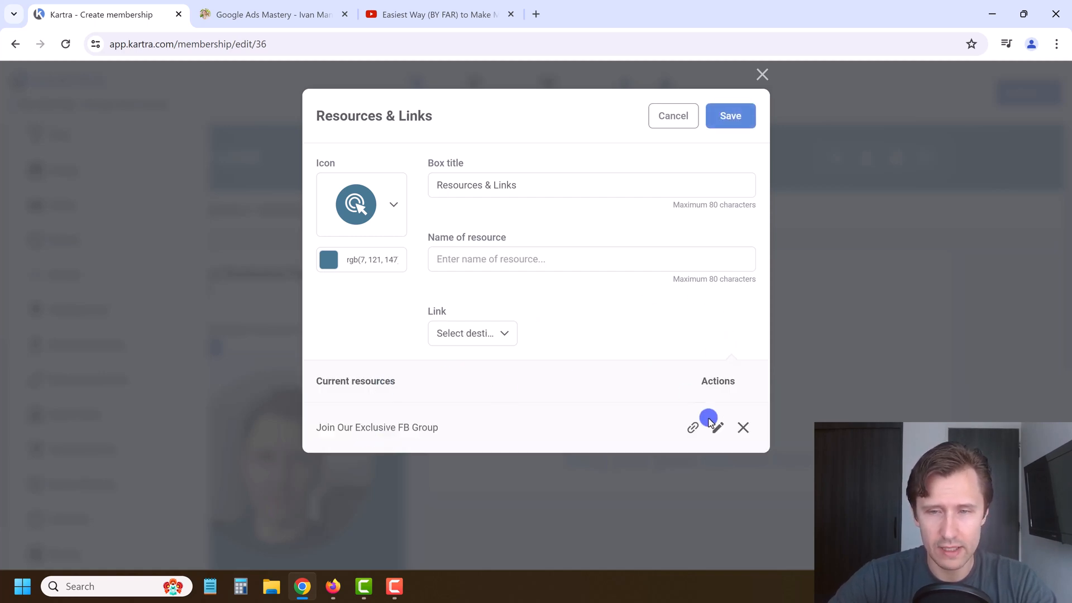
# Step: Add a second external URL resource 'Kartra Free Trial' and save the box
pyautogui.click(537, 264)
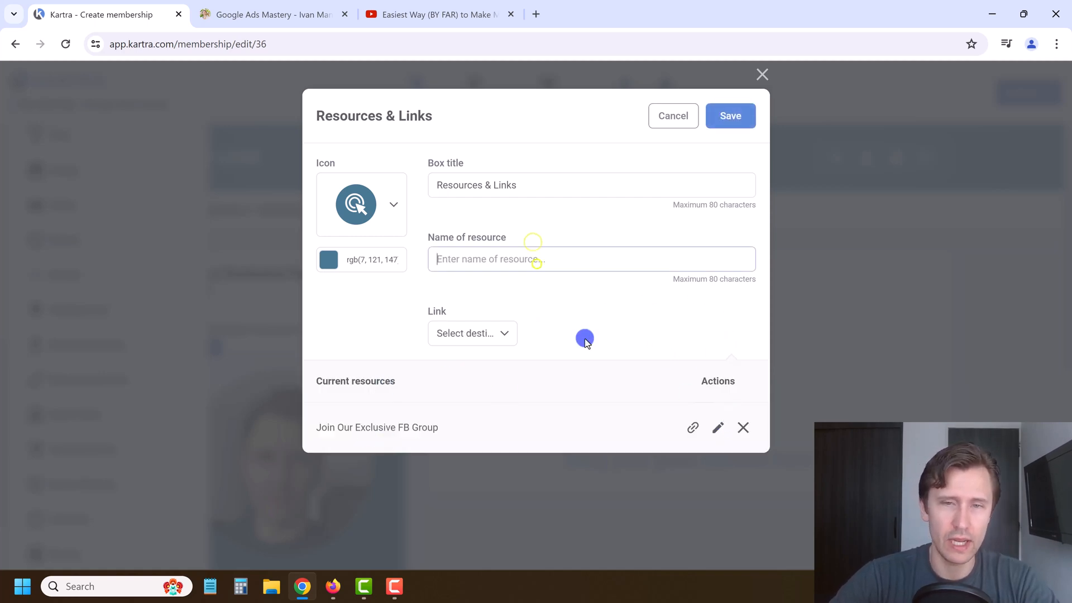
pyautogui.write('Sig')
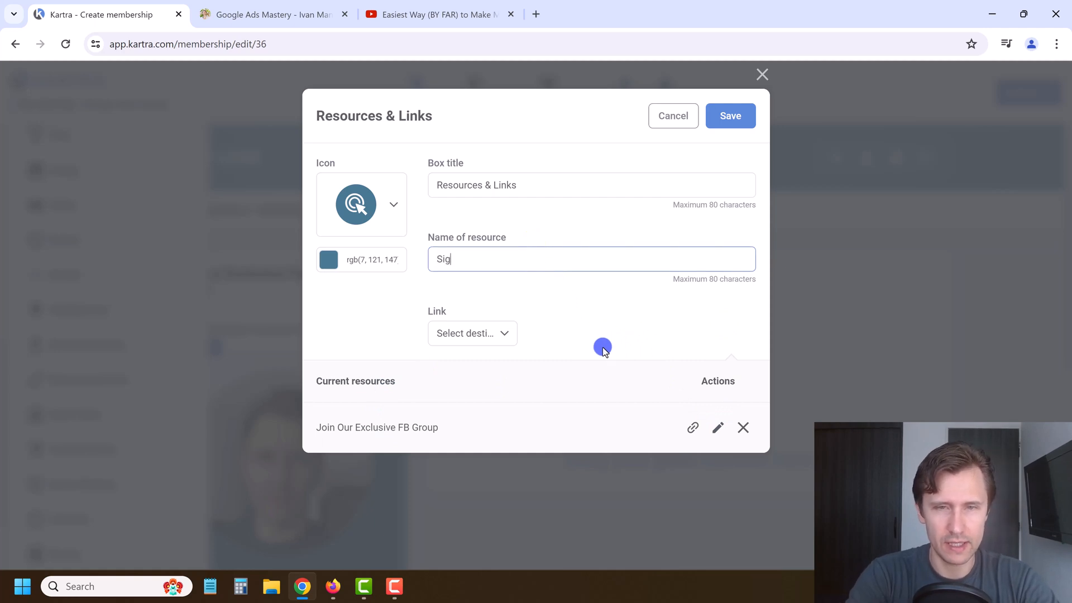
pyautogui.press('BackSpace')
pyautogui.press('BackSpace')
pyautogui.press('BackSpace')
pyautogui.write('Kartra Free Tir')
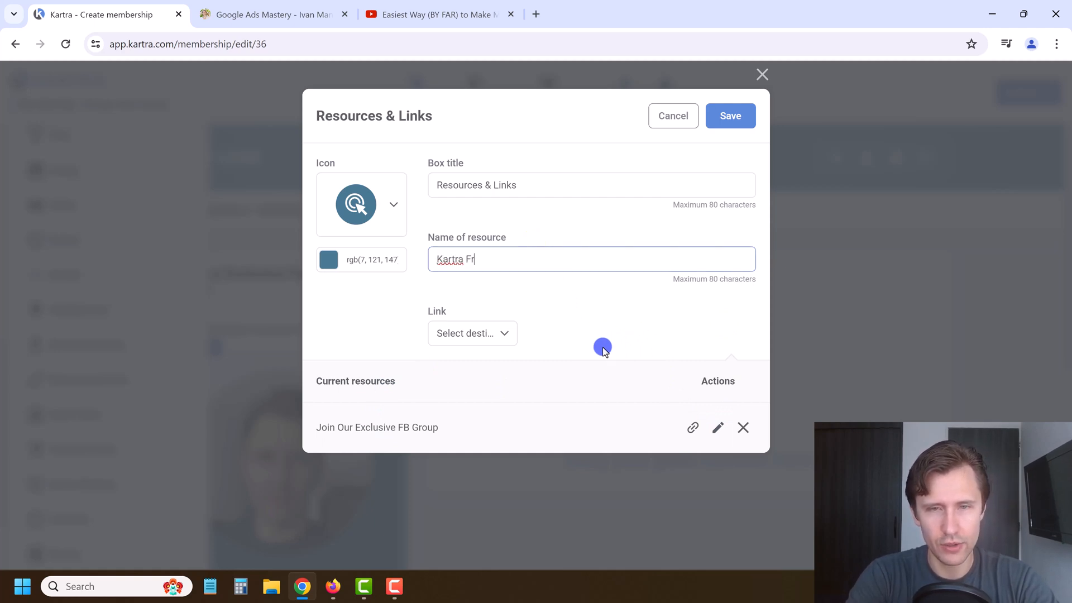
pyautogui.press('BackSpace')
pyautogui.press('BackSpace')
pyautogui.write('rial')
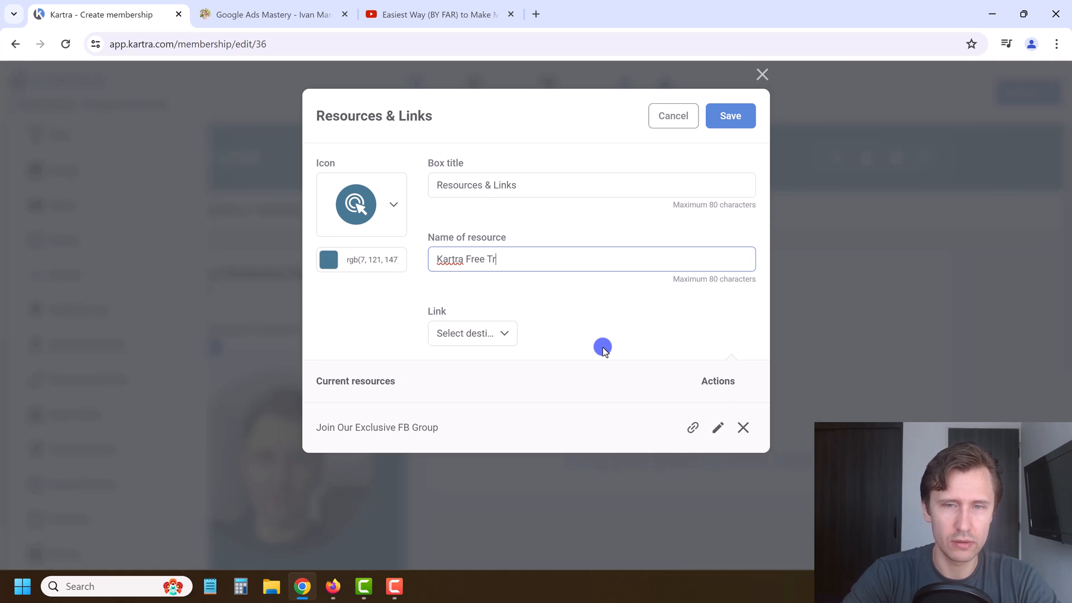
pyautogui.click(460, 342)
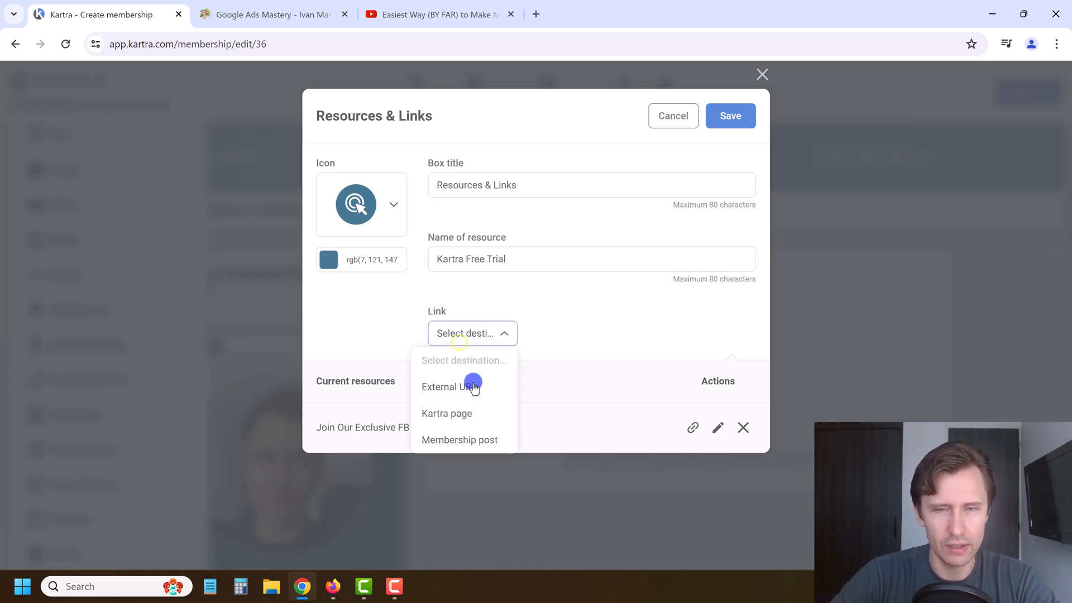
pyautogui.click(470, 382)
pyautogui.click(639, 333)
pyautogui.write('w')
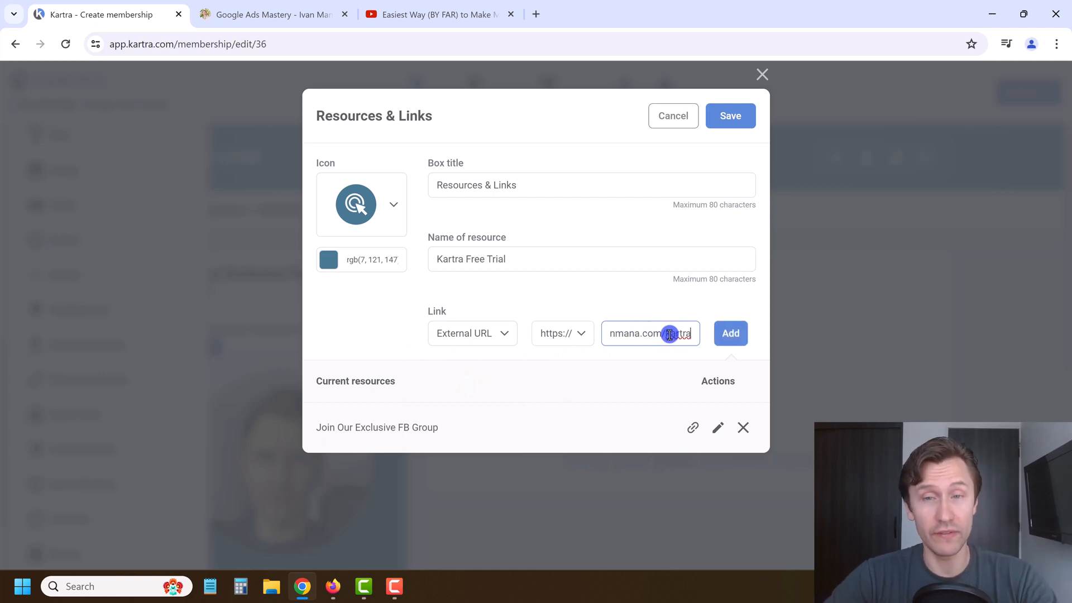
pyautogui.click(727, 333)
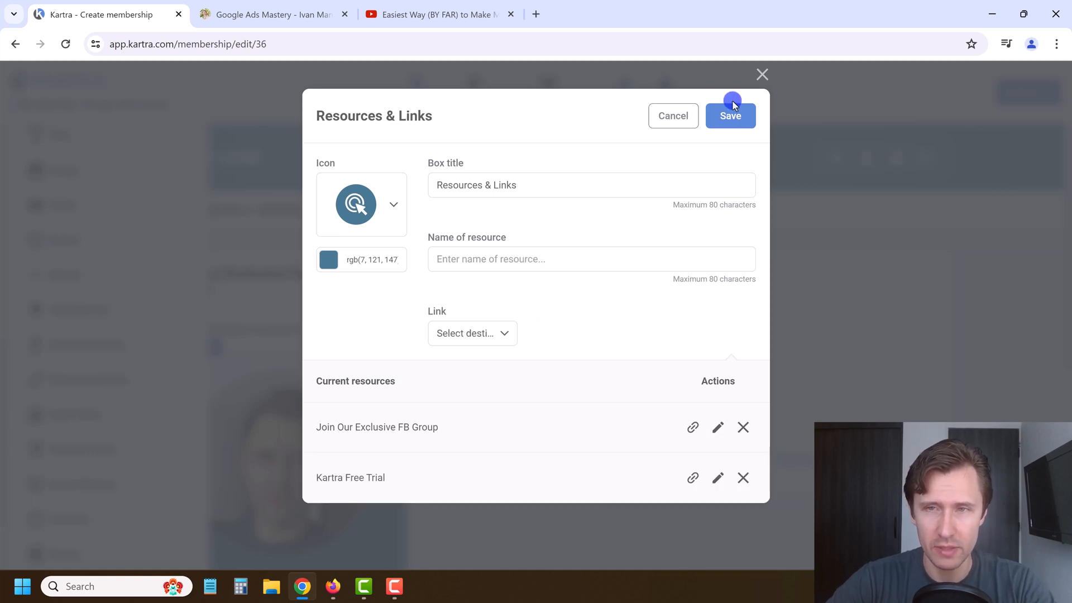
pyautogui.click(752, 117)
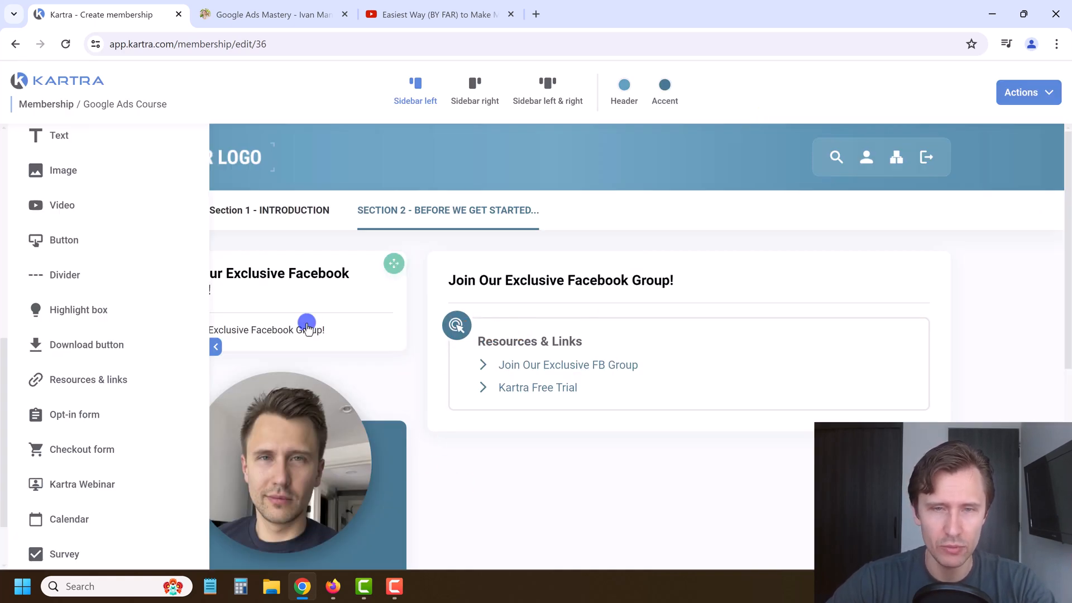
# Step: Collapse the element panel and open Section 2's Do This Before Running Your Ads, then Advertiser Terms & Conditions (6 mins)
pyautogui.click(214, 345)
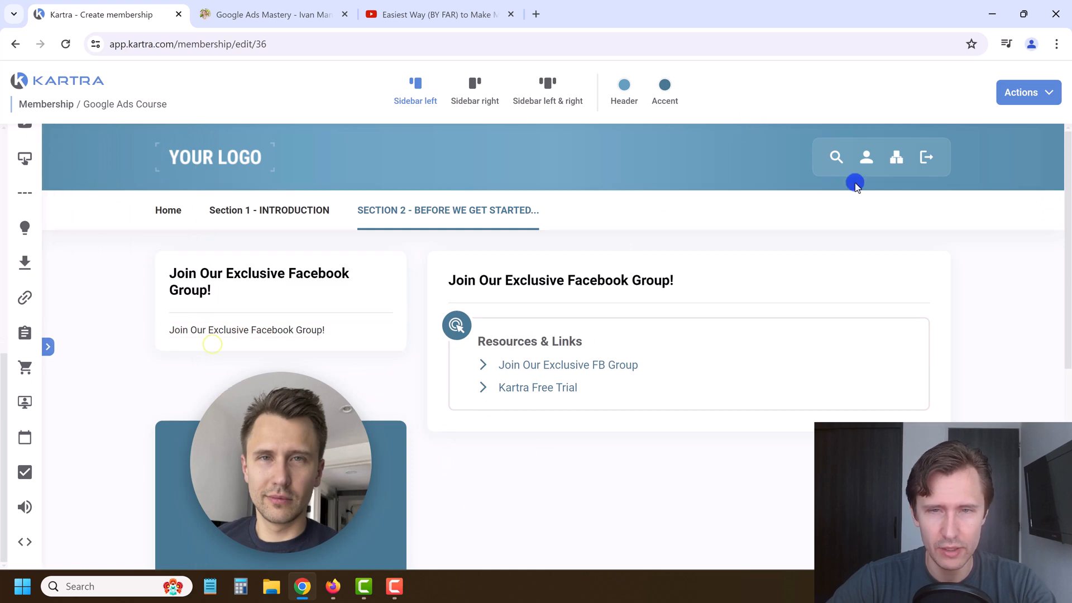
pyautogui.moveTo(421, 220)
pyautogui.click(414, 278)
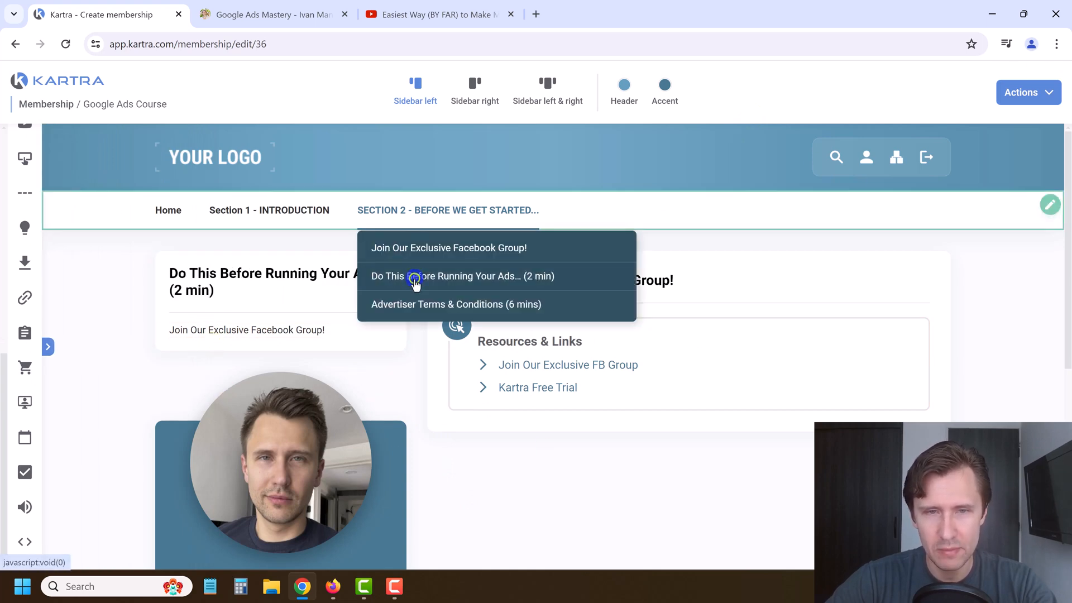
pyautogui.click(448, 305)
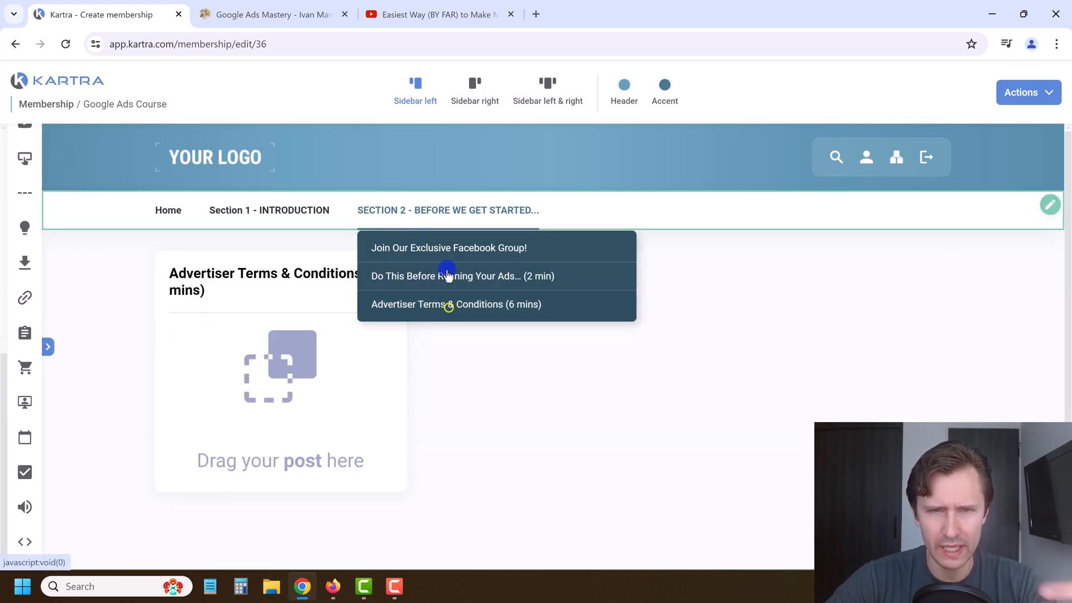
pyautogui.moveTo(275, 215)
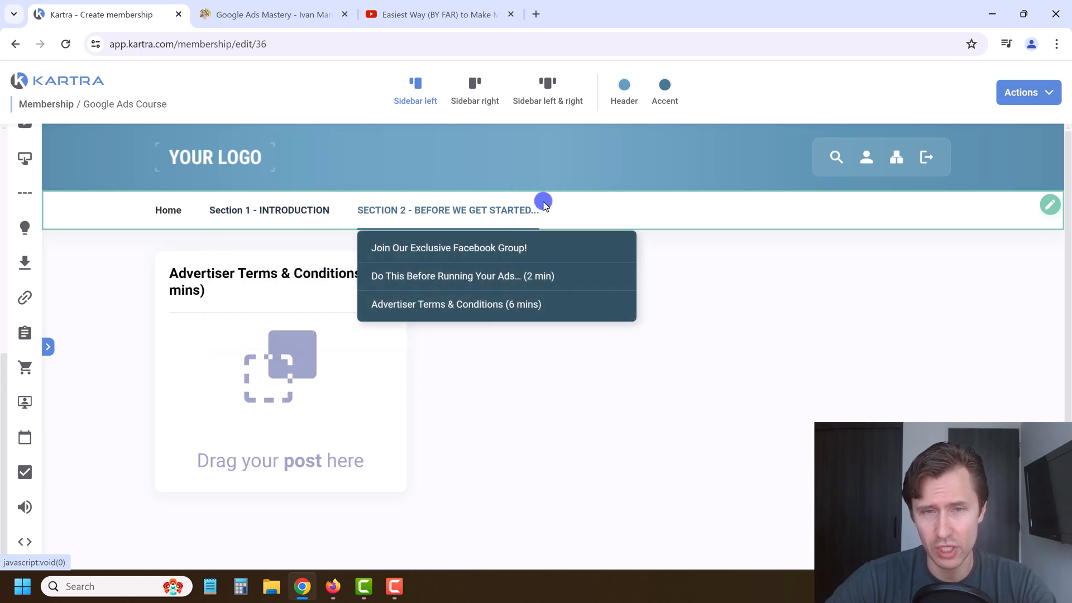
pyautogui.moveTo(481, 201)
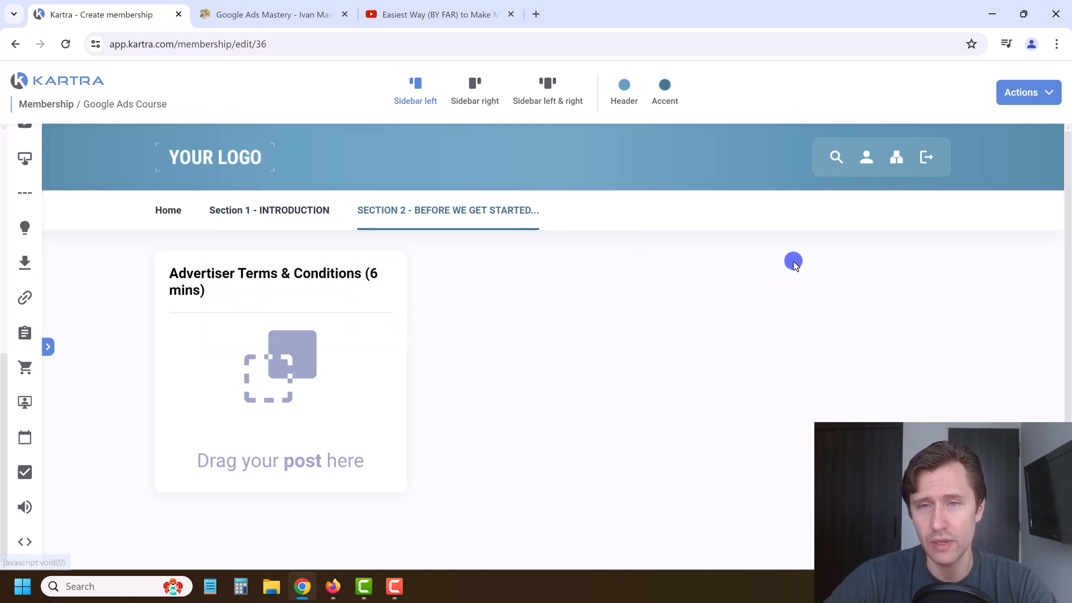
pyautogui.click(863, 163)
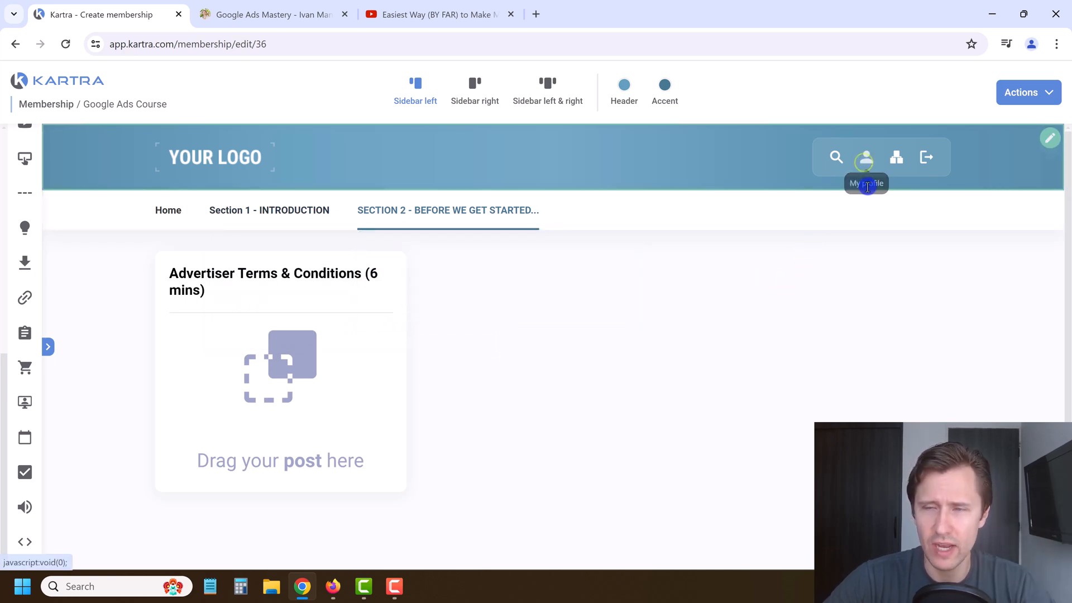
# Step: Open the course sitemap and expand then collapse the Introduction and Why Use Google Ads? rows
pyautogui.click(897, 159)
pyautogui.scroll(-2, 473, 391)
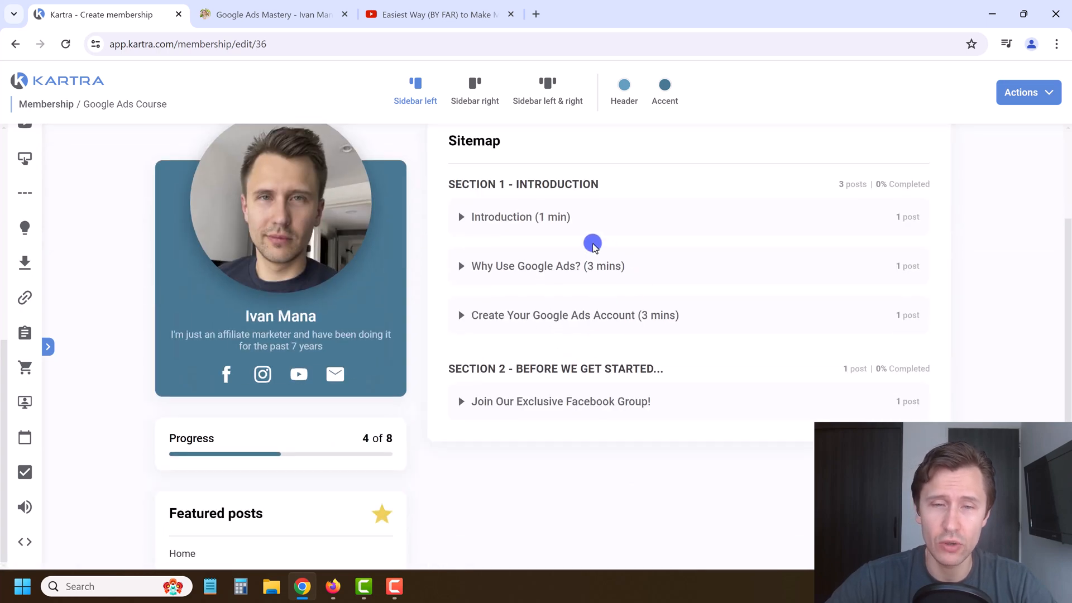
pyautogui.scroll(1, 585, 360)
pyautogui.click(458, 286)
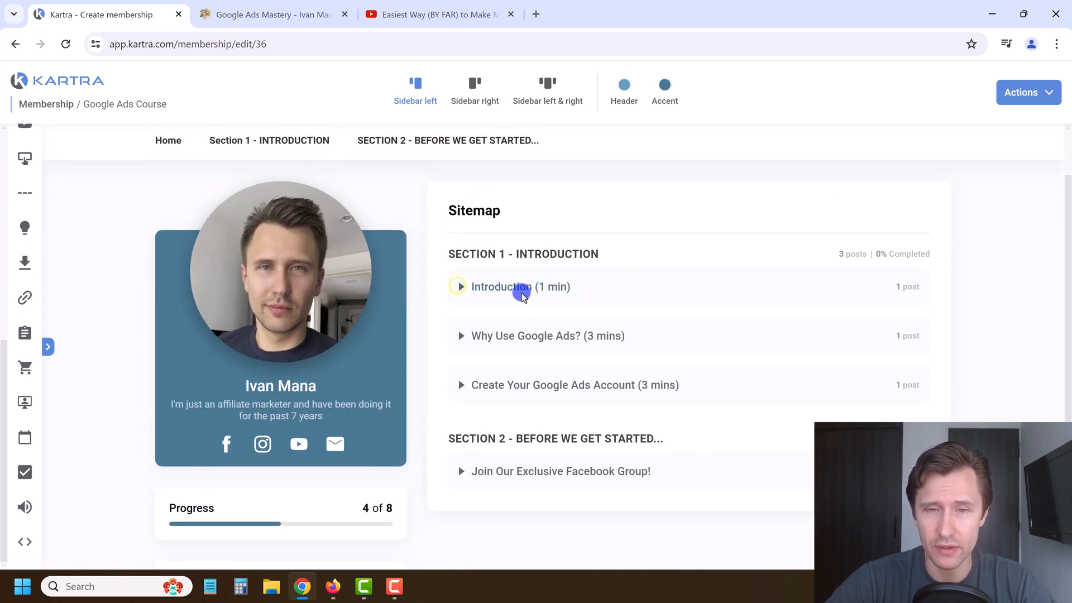
pyautogui.click(471, 289)
pyautogui.click(496, 287)
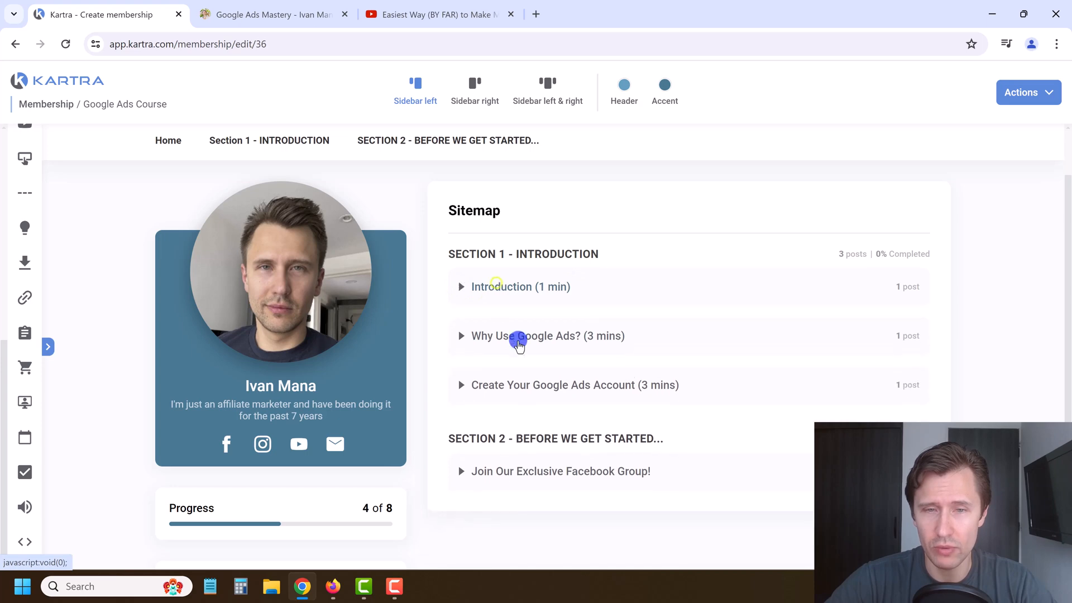
pyautogui.click(516, 336)
pyautogui.click(515, 335)
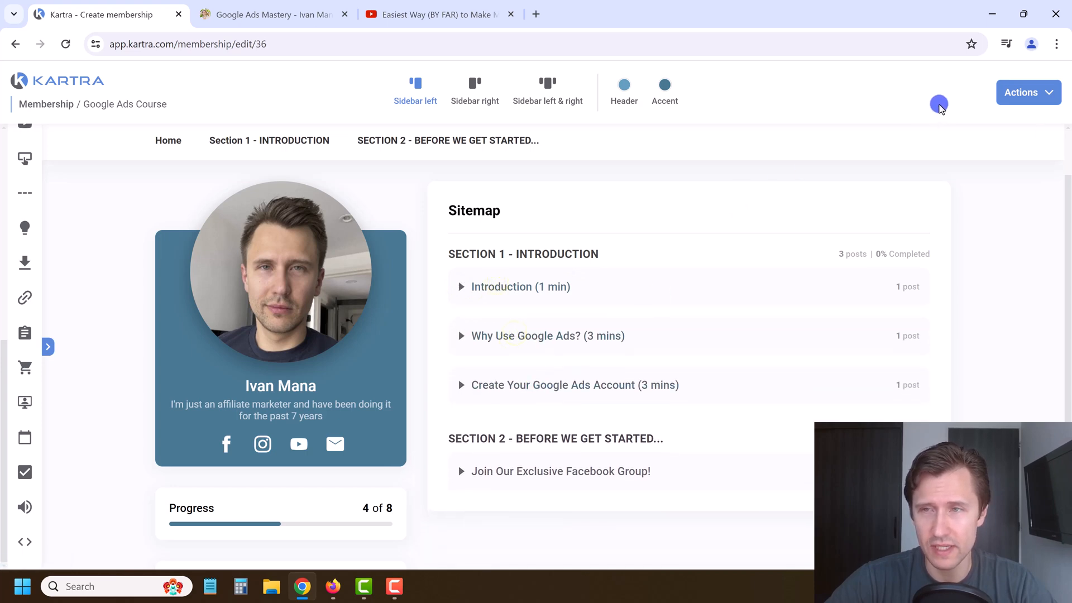
pyautogui.scroll(1, 615, 158)
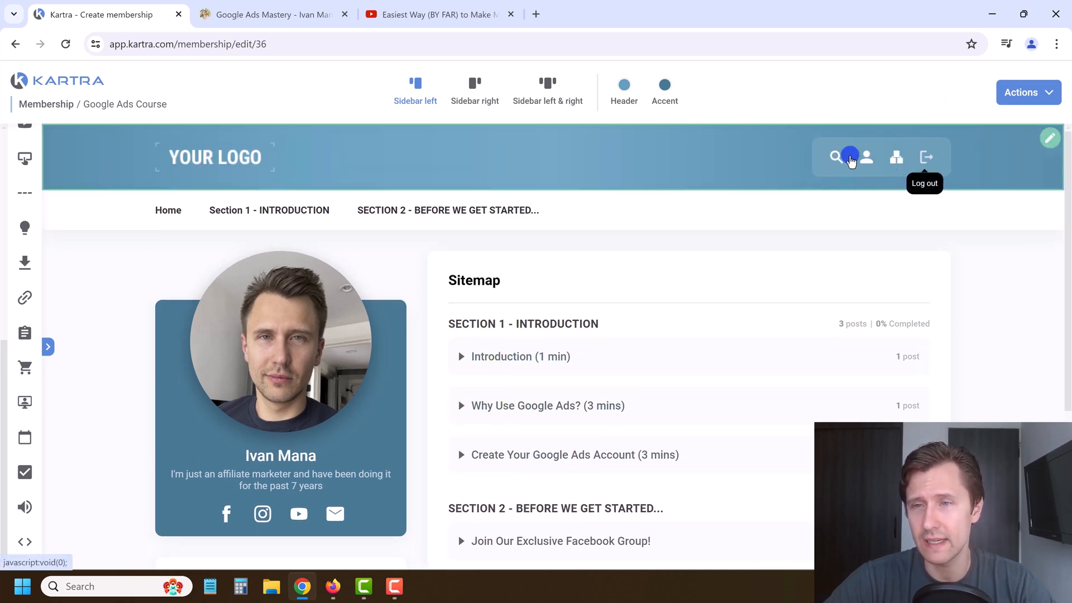
pyautogui.click(509, 286)
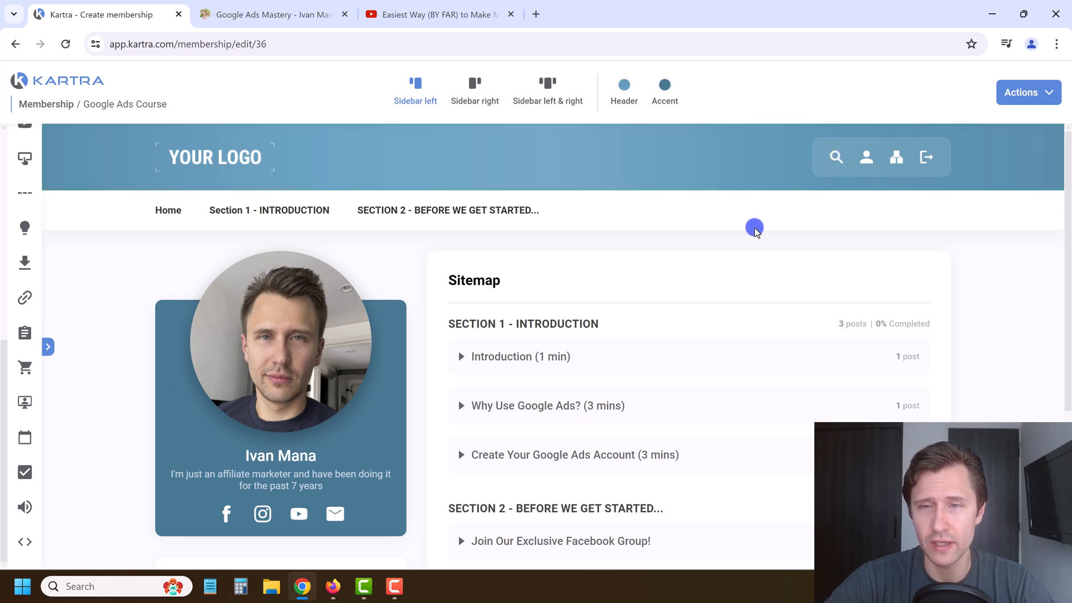
# Step: Save the membership's progress and close the extra YouTube tab
pyautogui.click(1029, 93)
pyautogui.click(994, 147)
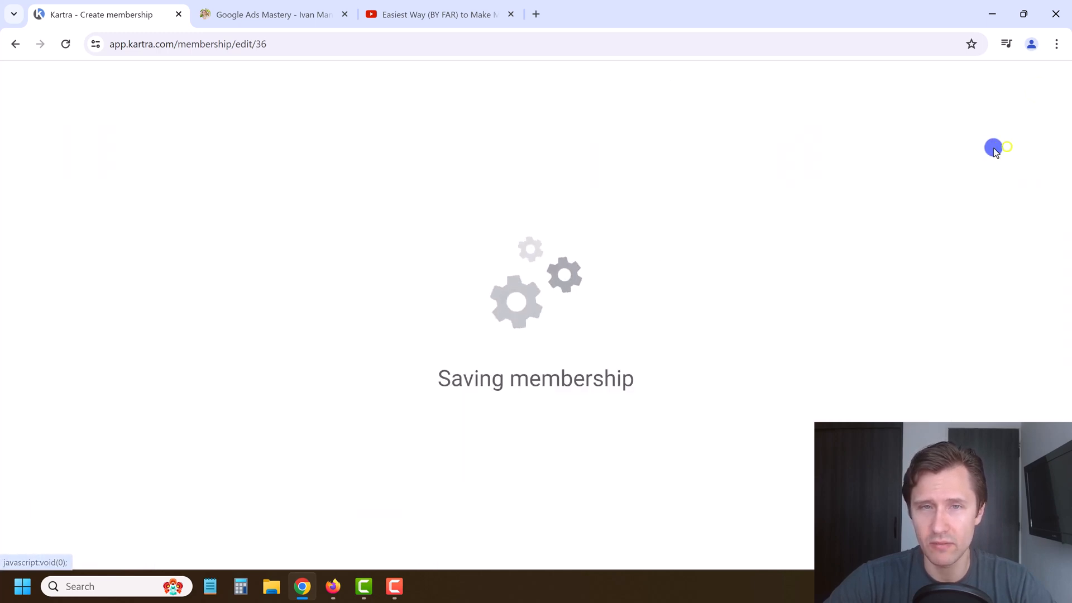
pyautogui.click(510, 14)
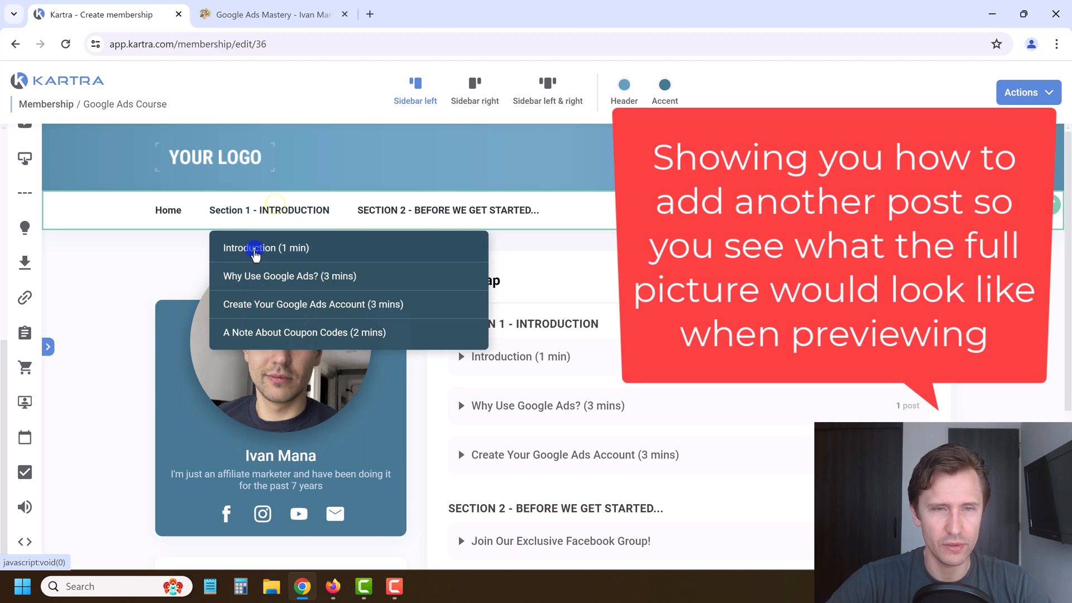
# Step: Add an 'Introduction Part 2' post below Introduction (1 min), copying its name into the description, with a tools icon
pyautogui.click(254, 247)
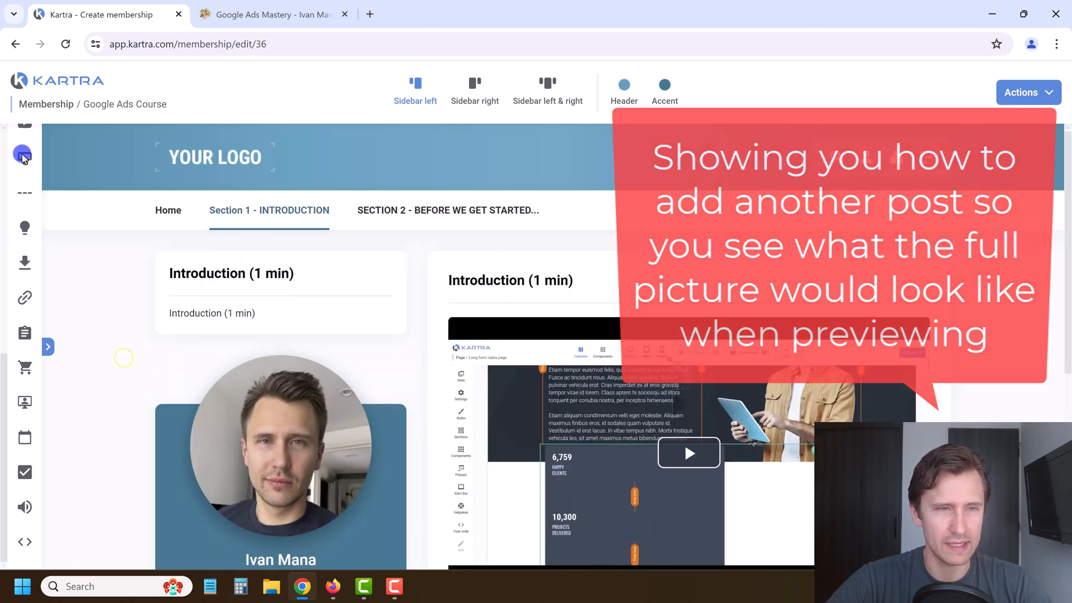
pyautogui.scroll(5, 22, 154)
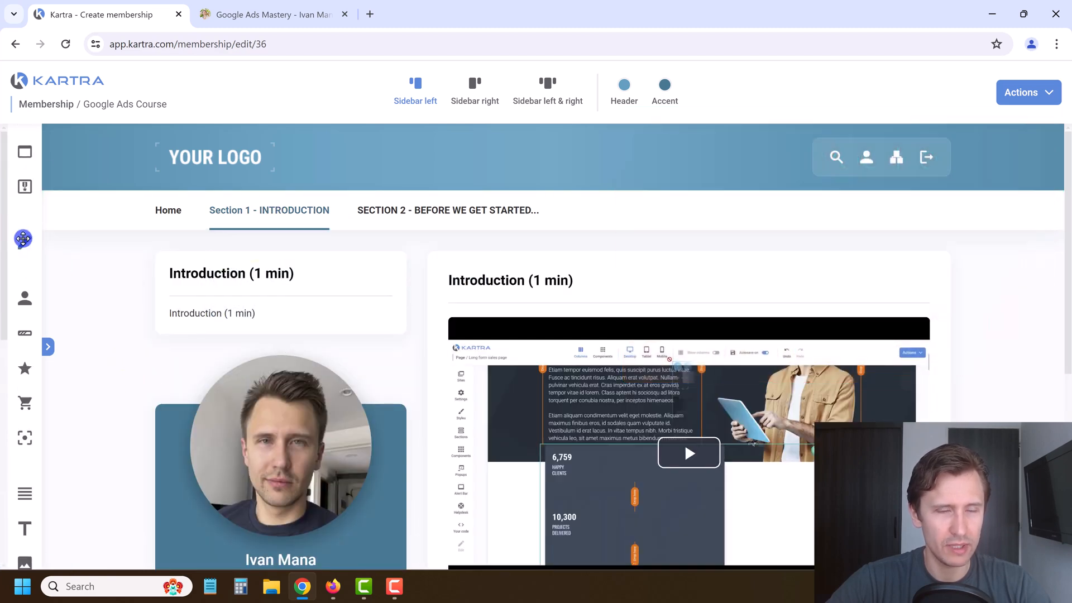
pyautogui.moveTo(23, 239); pyautogui.dragTo(276, 368)
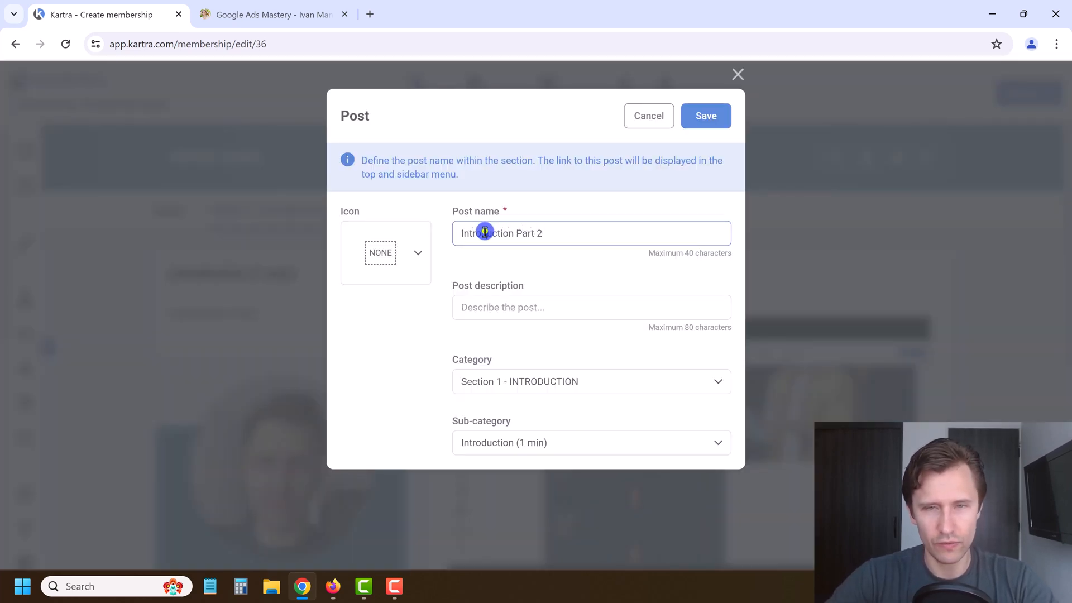
pyautogui.tripleClick(485, 232)
pyautogui.click(480, 310)
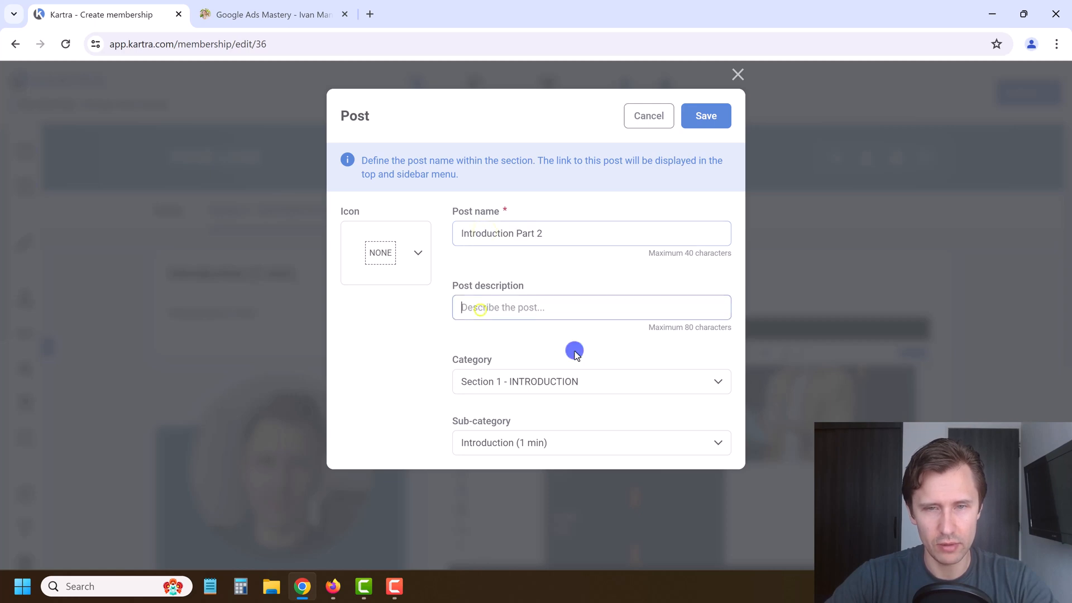
pyautogui.click(404, 253)
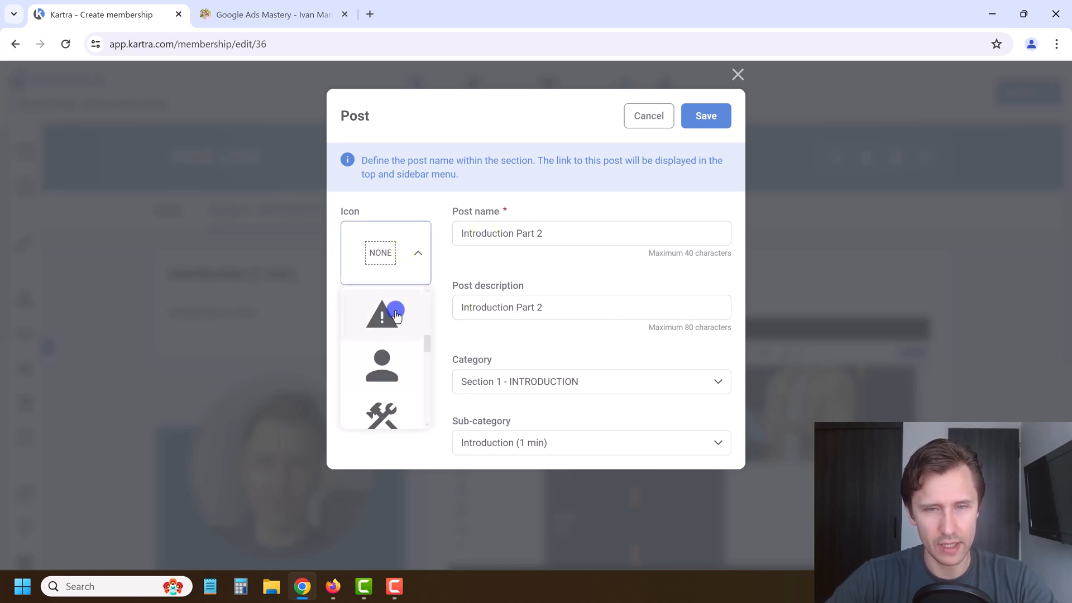
pyautogui.scroll(-1, 398, 364)
pyautogui.click(401, 342)
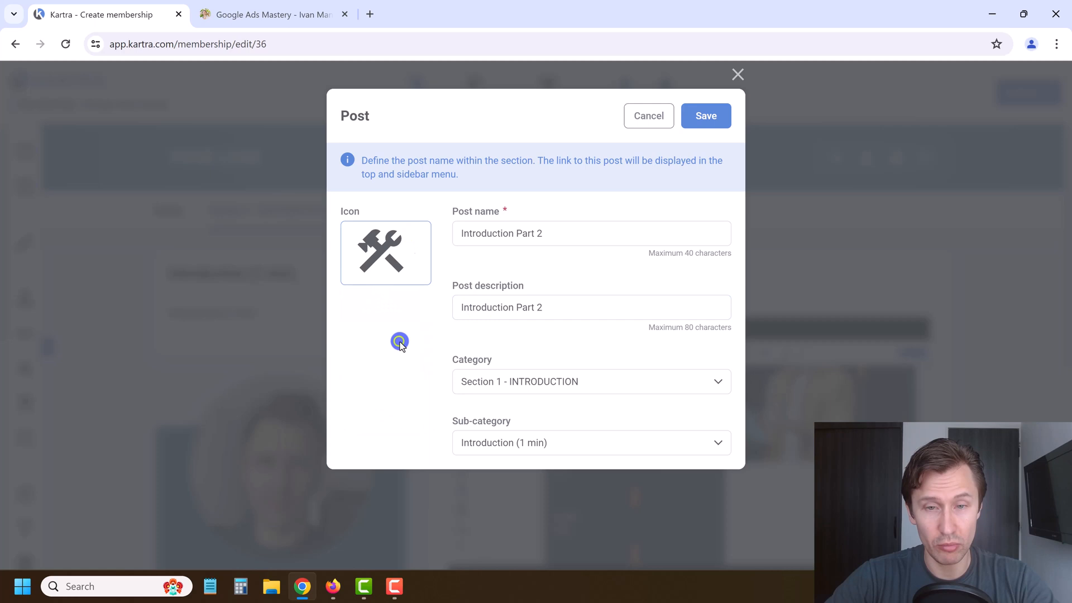
pyautogui.click(706, 117)
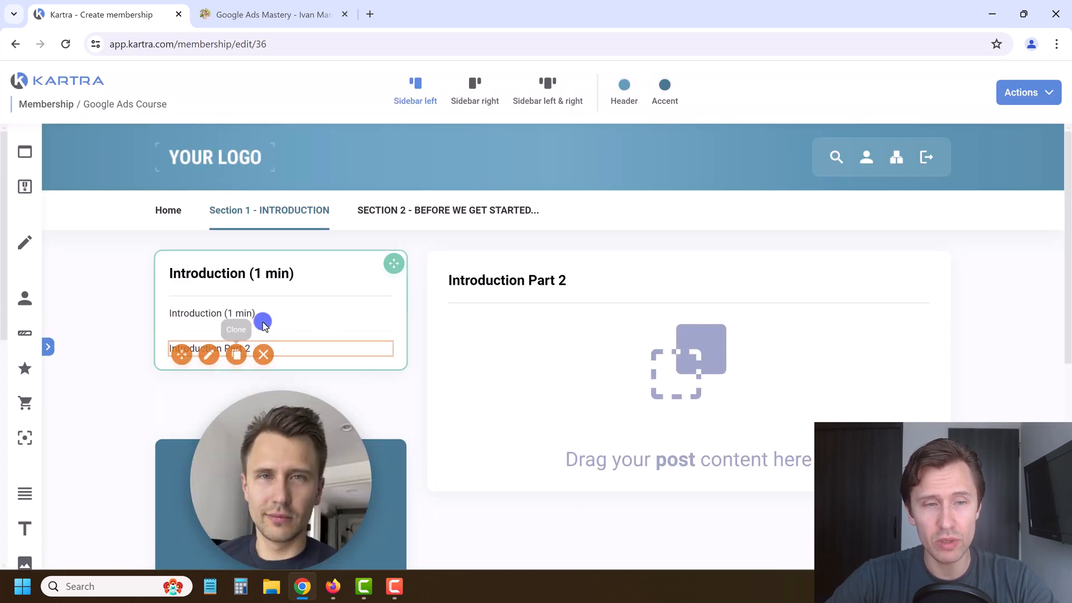
pyautogui.click(1038, 93)
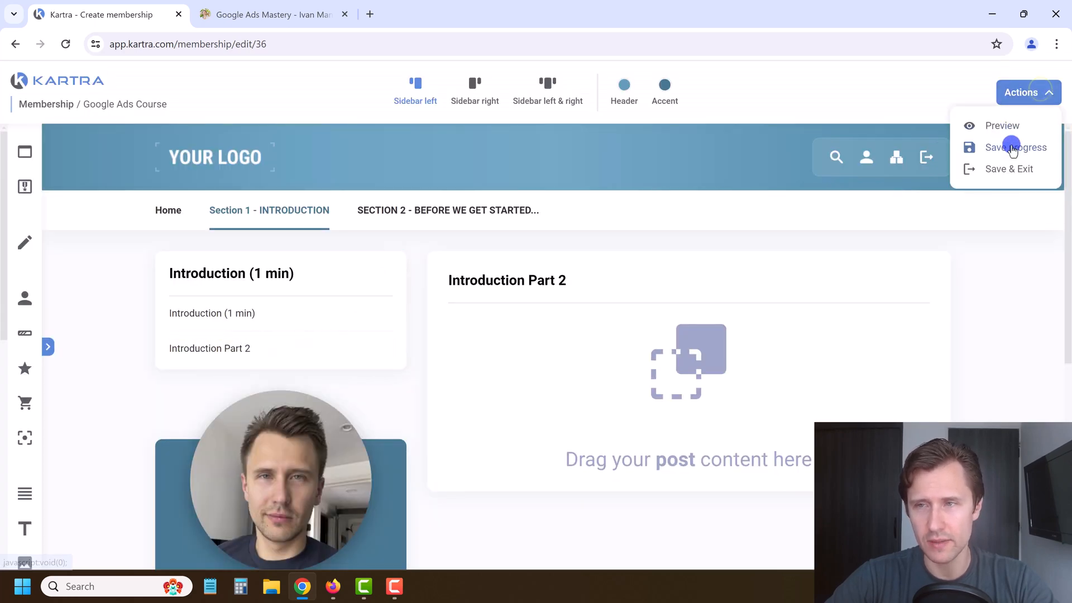
# Step: Save the membership and open the Google Ads Course preview
pyautogui.click(1012, 145)
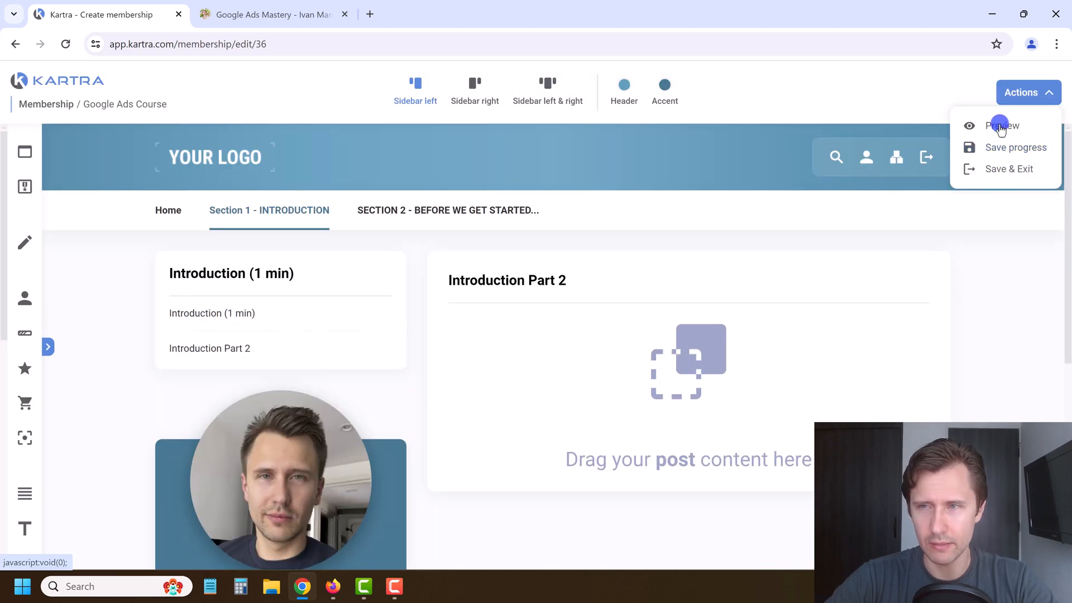
pyautogui.click(1001, 126)
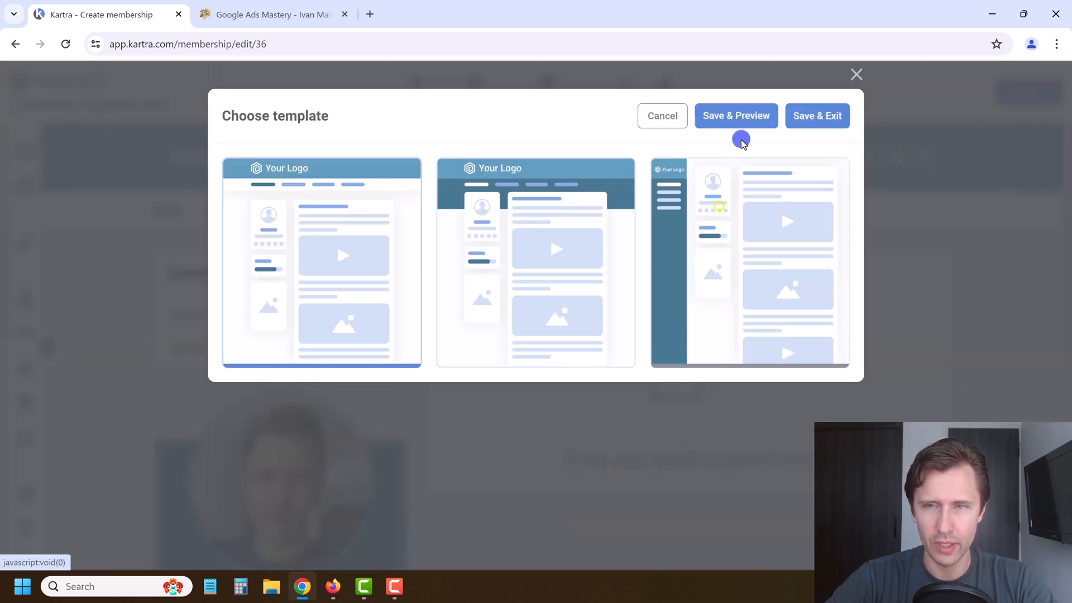
pyautogui.click(732, 114)
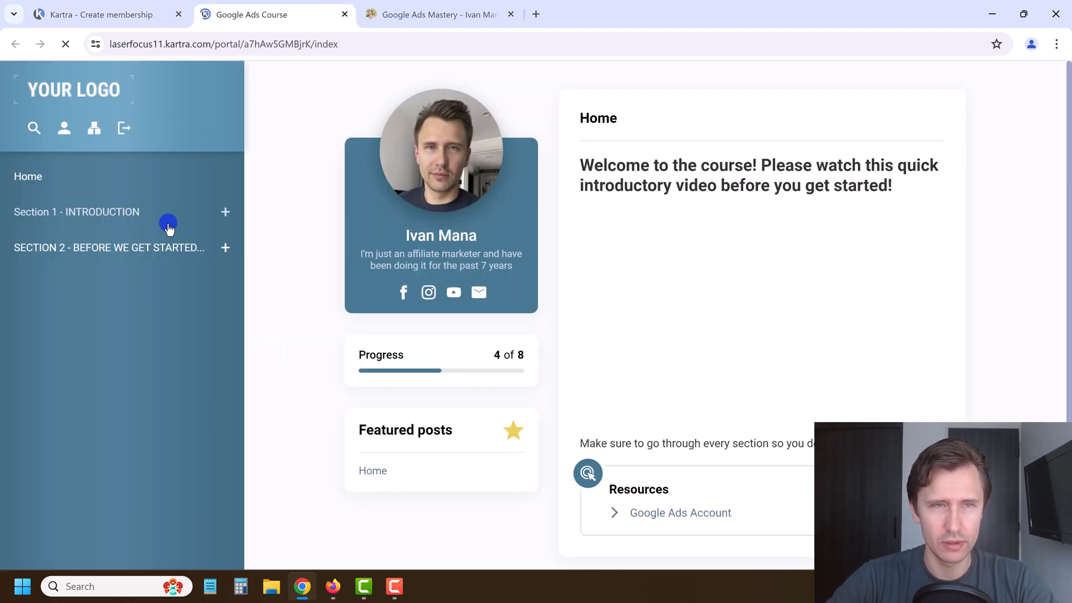
# Step: Browse the Section 1 and Section 2 posts in the preview, then return to the editor tab
pyautogui.click(148, 211)
pyautogui.click(71, 248)
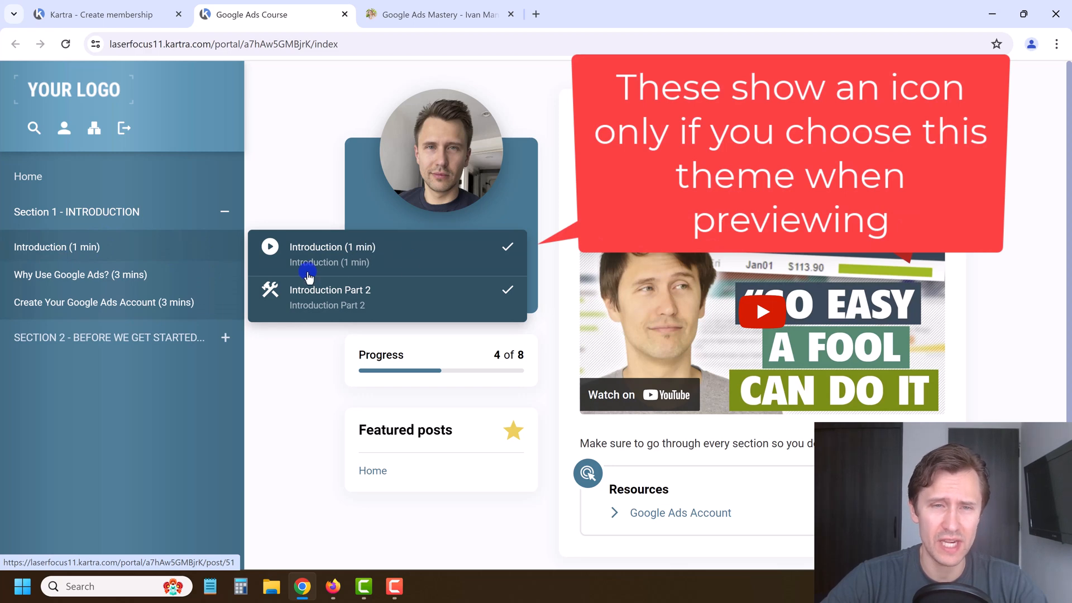
pyautogui.click(136, 282)
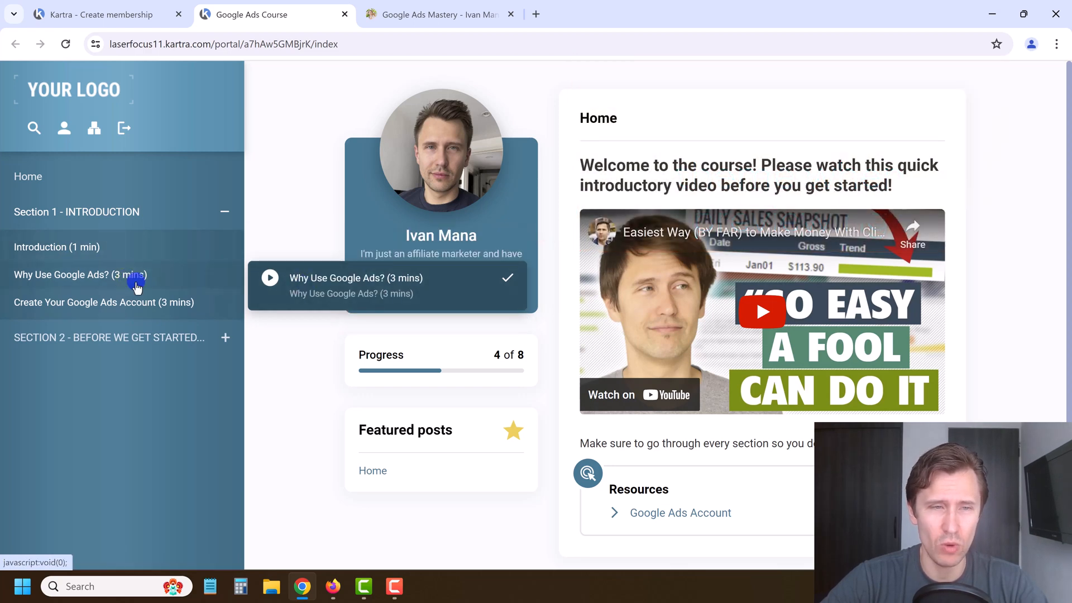
pyautogui.click(119, 303)
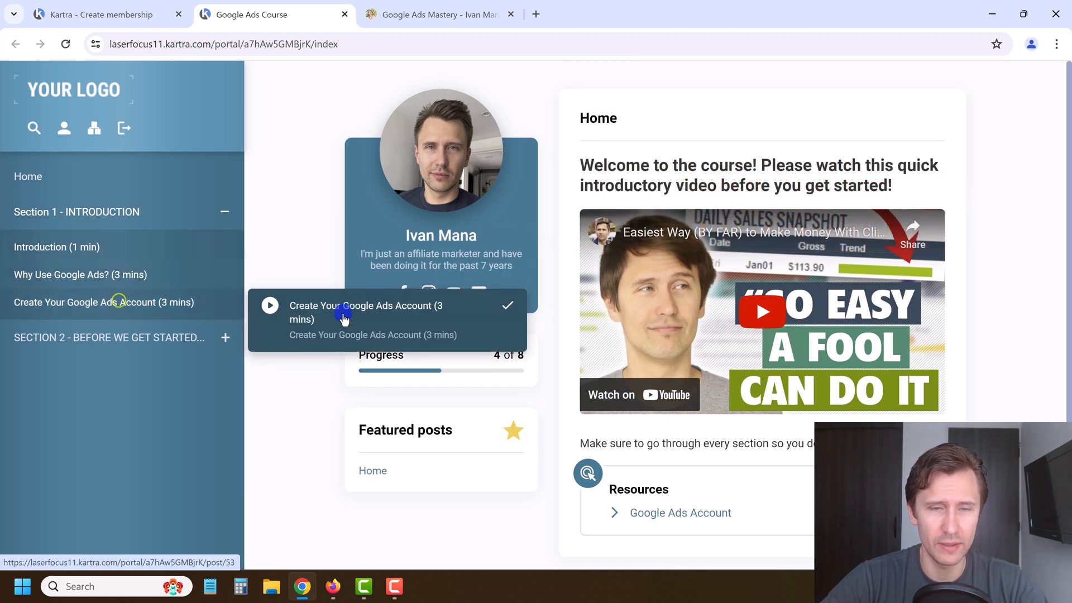
pyautogui.click(97, 336)
pyautogui.click(92, 288)
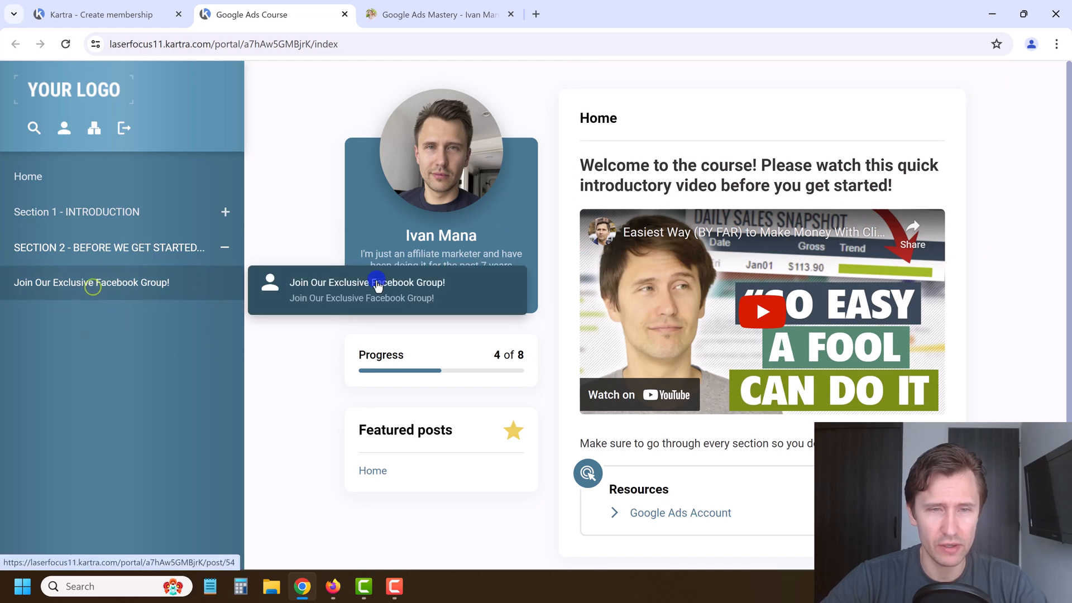
pyautogui.click(134, 248)
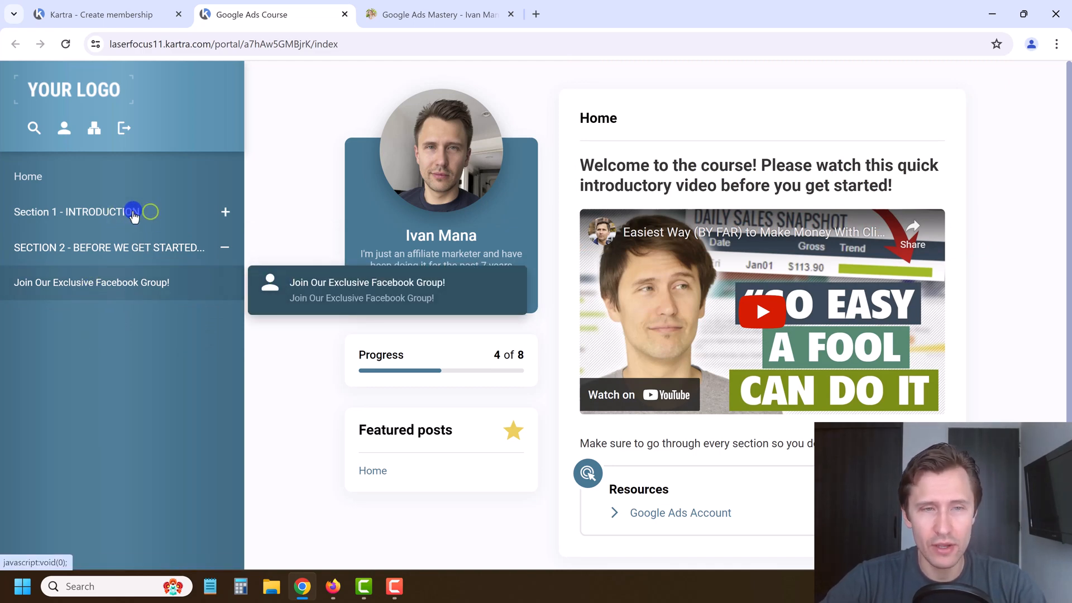
pyautogui.click(110, 218)
pyautogui.click(95, 247)
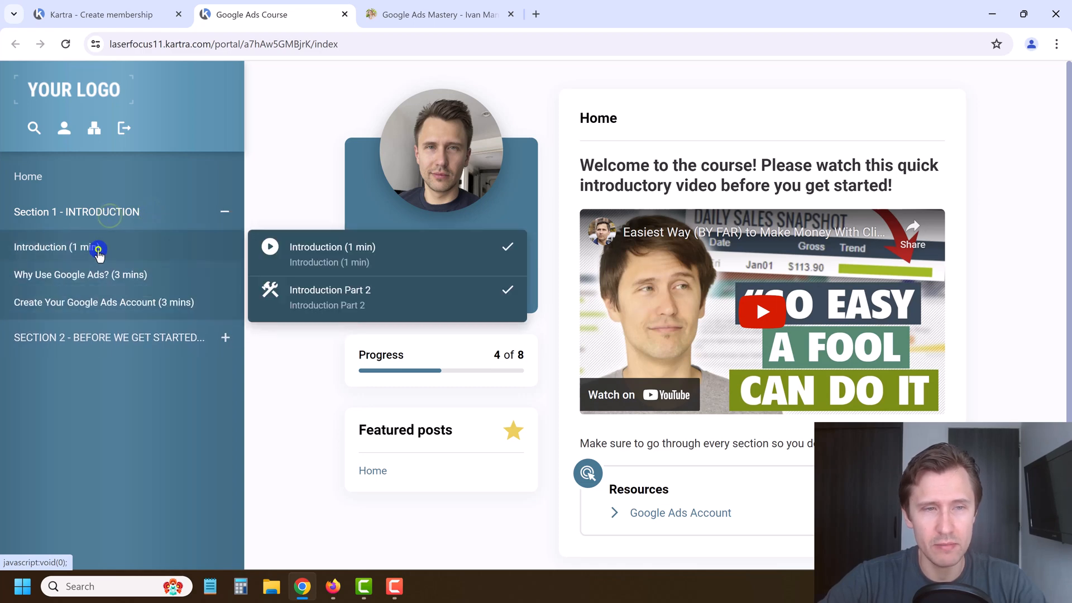
pyautogui.click(154, 383)
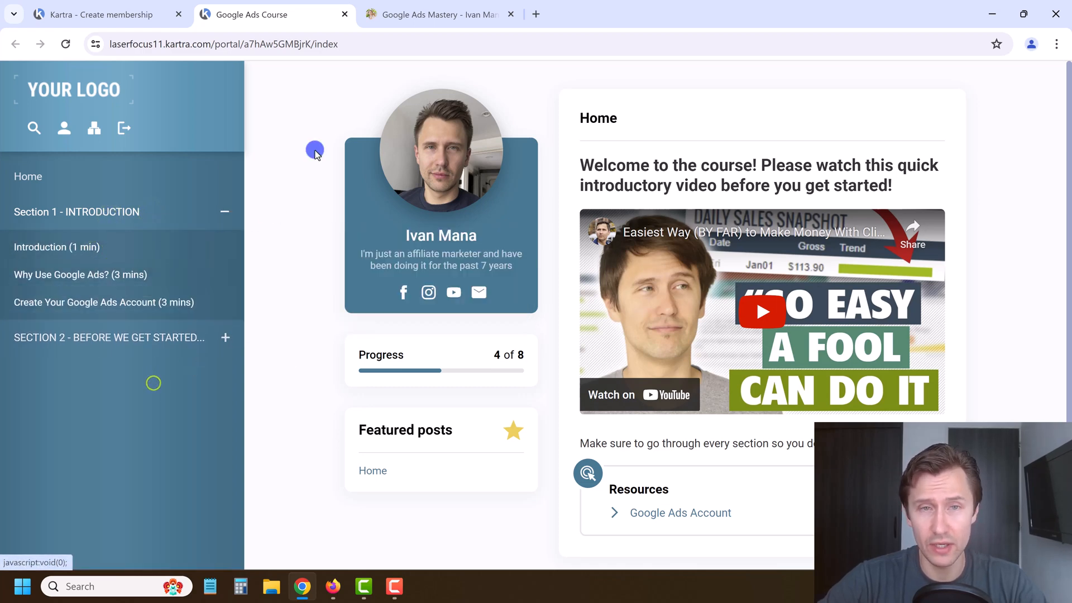
pyautogui.hotkey('ctrl', 'shift', 'Tab')
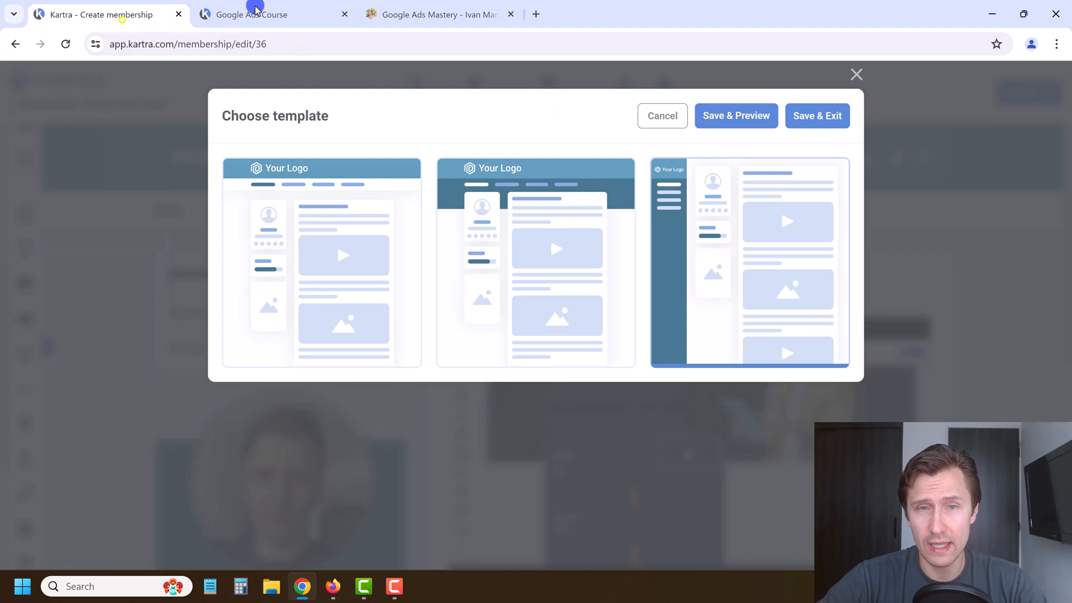
# Step: Apply the top-navigation portal template and preview the Introduction (1 min) lesson, then close the preview
pyautogui.click(343, 13)
pyautogui.click(329, 269)
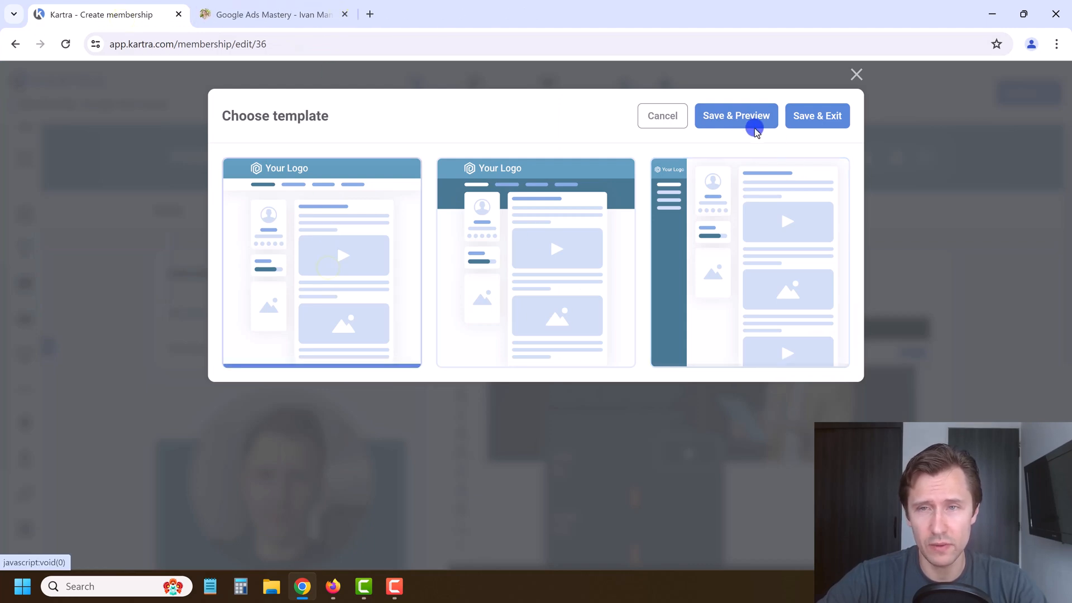
pyautogui.click(737, 118)
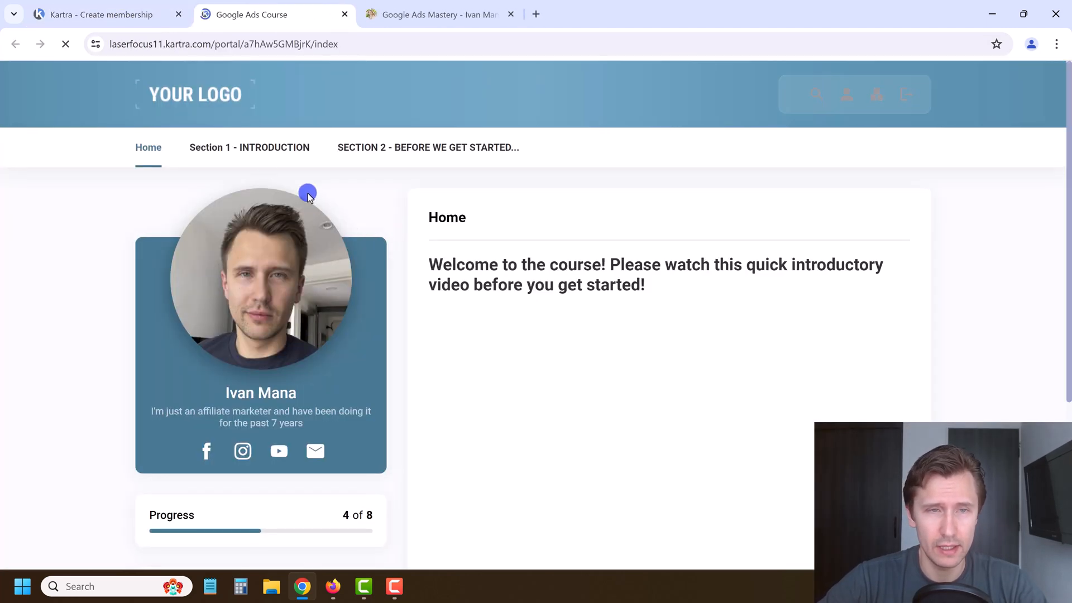
pyautogui.moveTo(247, 149)
pyautogui.click(249, 185)
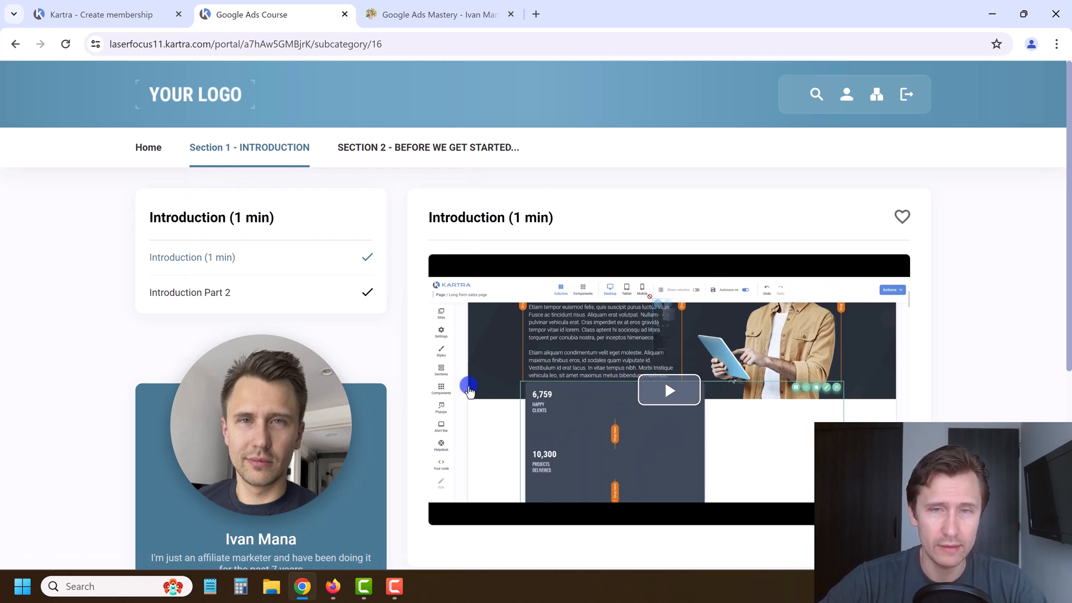
pyautogui.scroll(-5, 443, 433)
pyautogui.scroll(5, 400, 164)
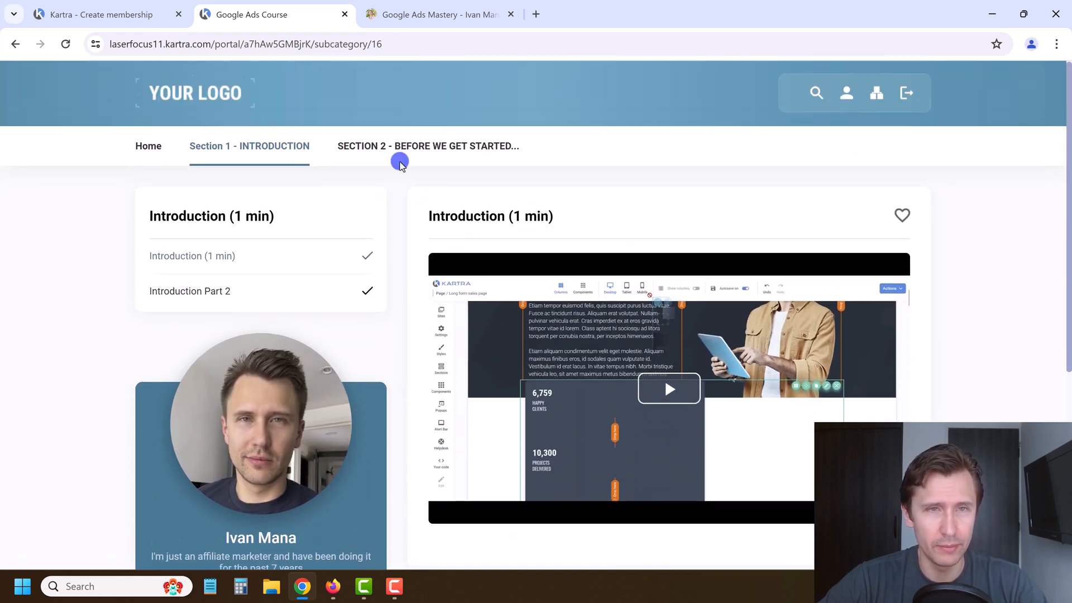
pyautogui.click(345, 14)
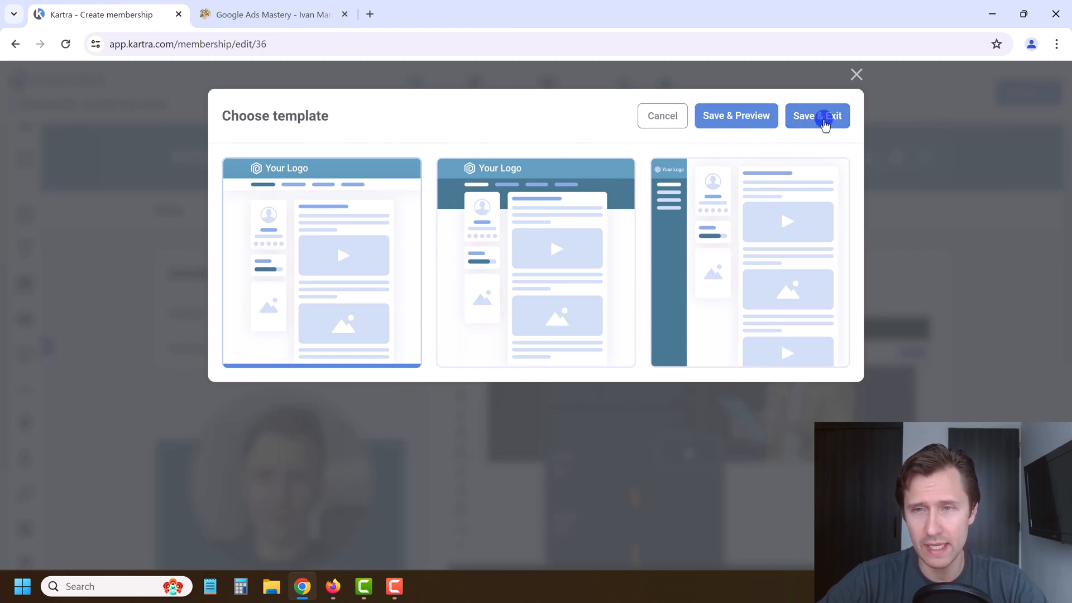
# Step: Save the template, launch the builder and set the header logo to Primary_Logo_2x
pyautogui.click(825, 124)
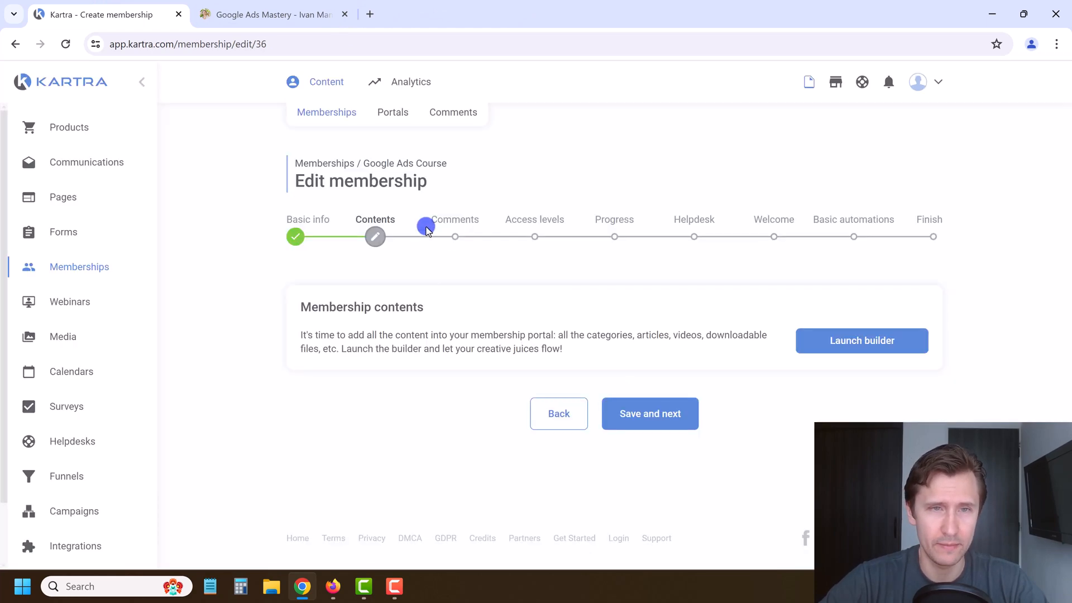
pyautogui.click(900, 341)
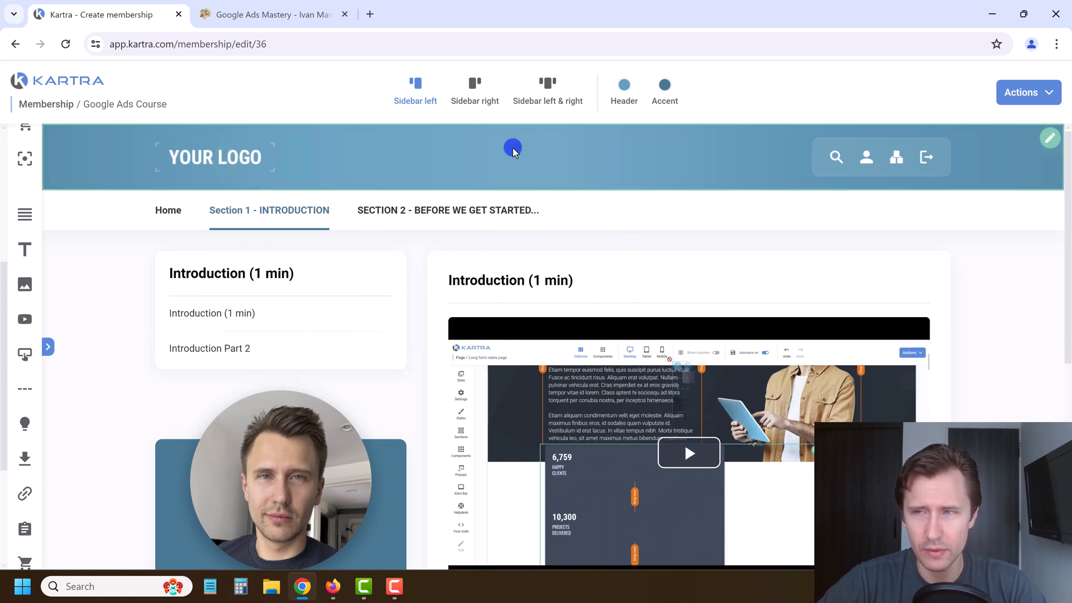
pyautogui.click(1050, 137)
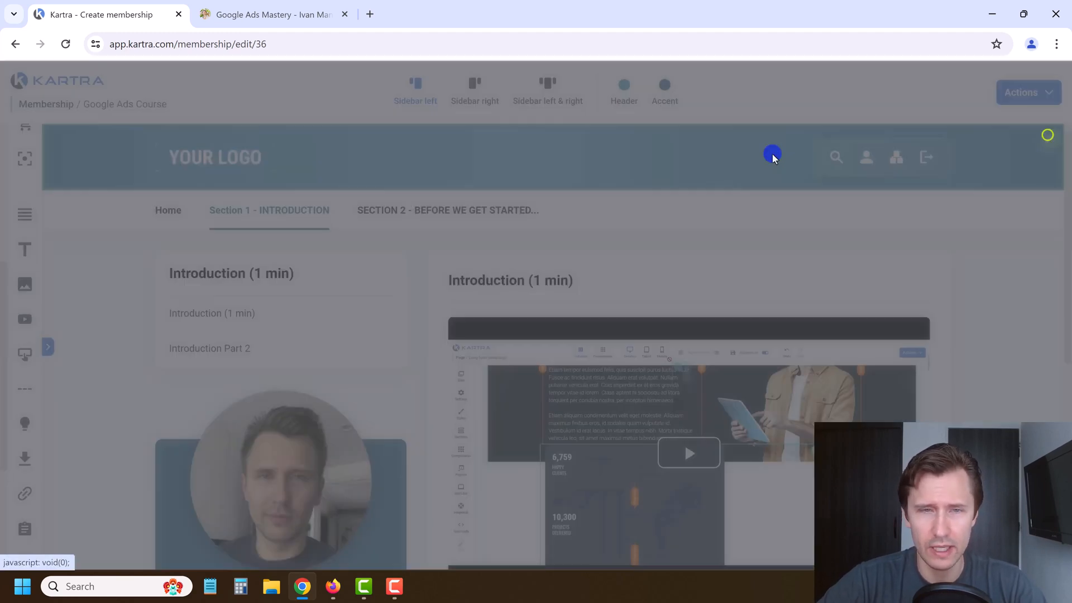
pyautogui.click(549, 195)
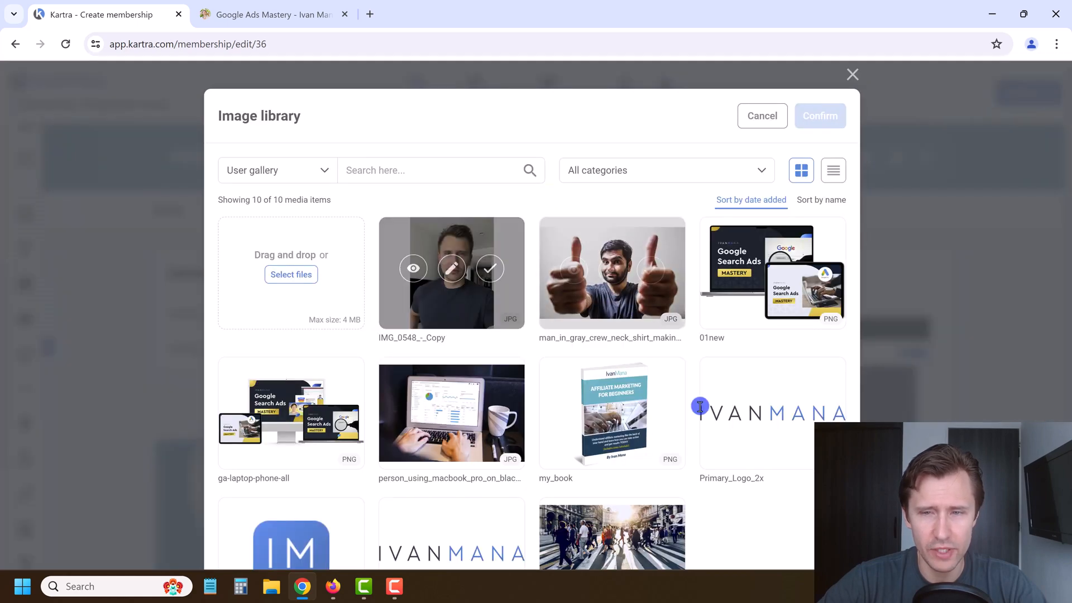
pyautogui.click(821, 415)
pyautogui.click(816, 117)
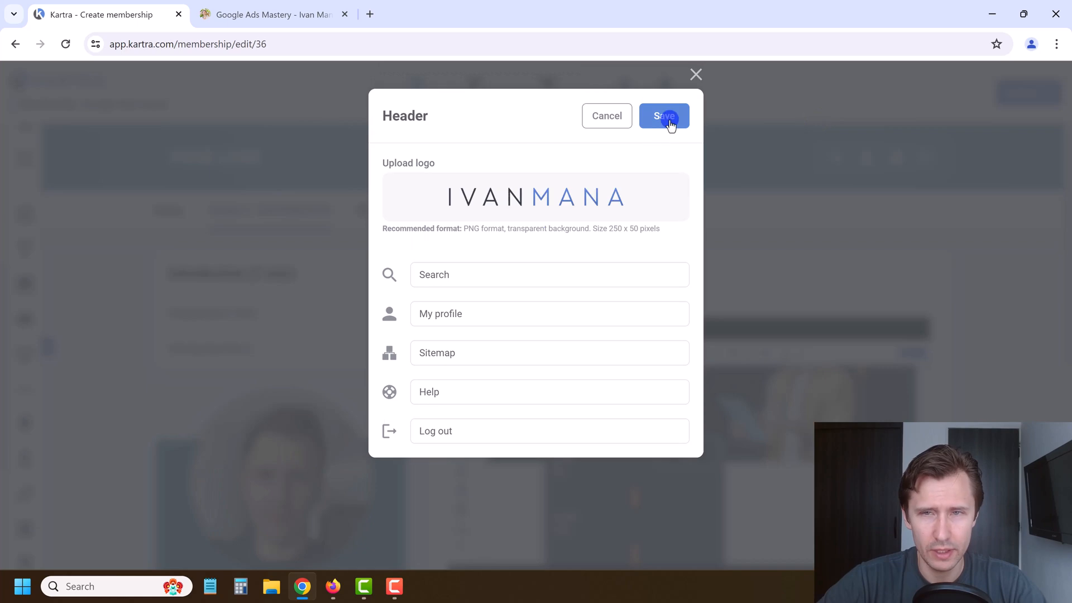
pyautogui.click(669, 118)
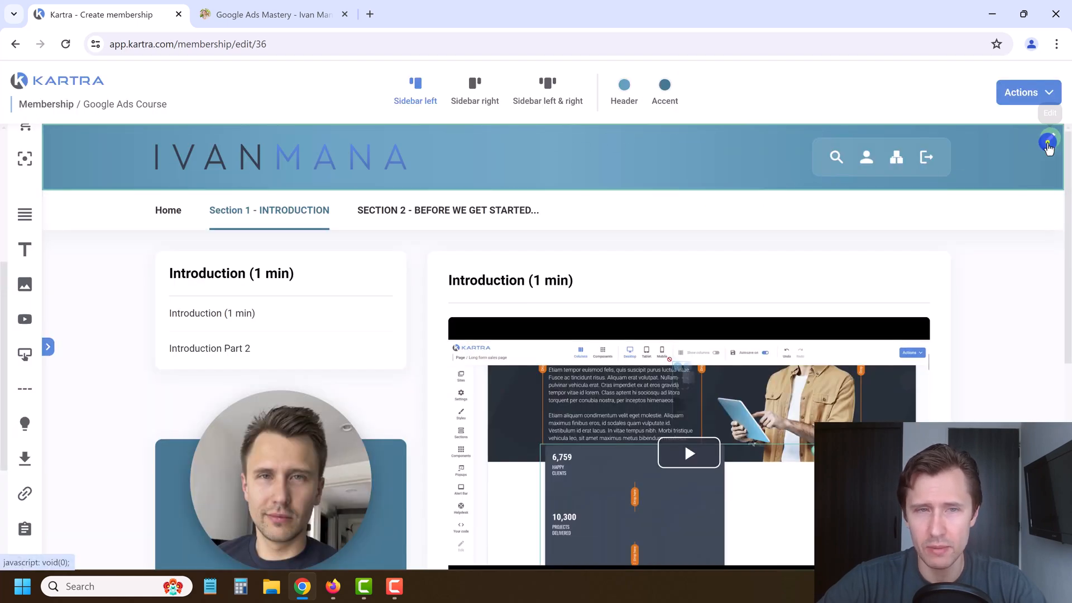
# Step: Replace the header logo with Primary_Logo_in_Black and save the header
pyautogui.click(1044, 139)
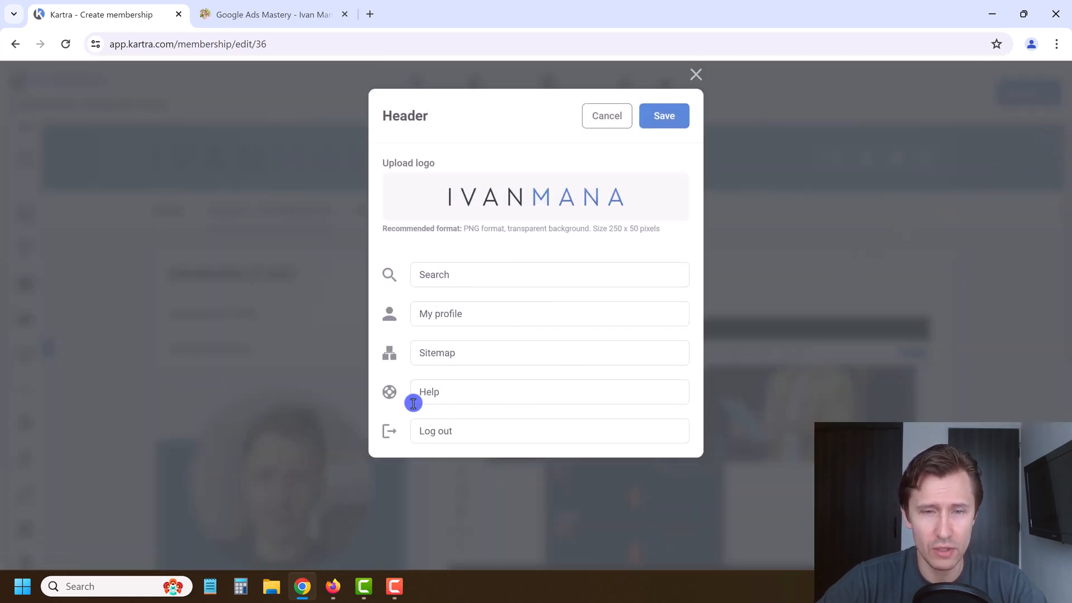
pyautogui.tripleClick(445, 305)
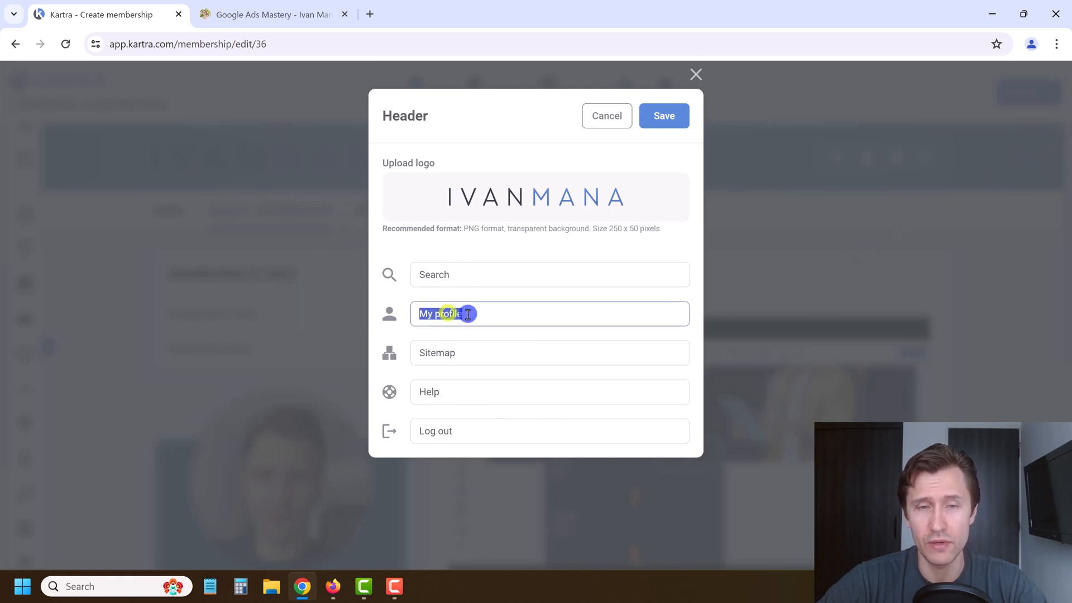
pyautogui.click(453, 354)
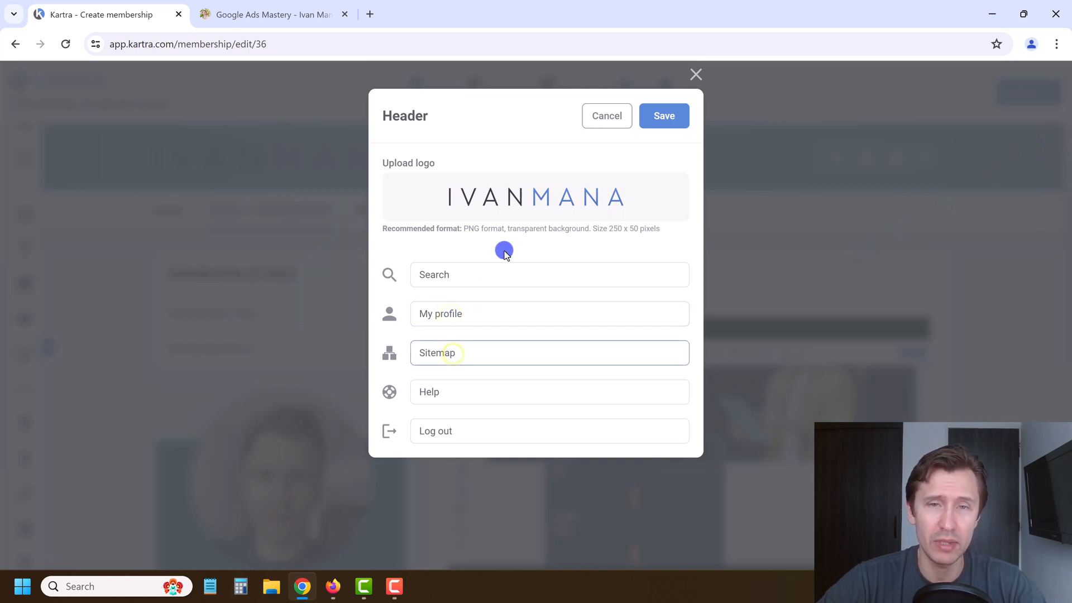
pyautogui.click(607, 115)
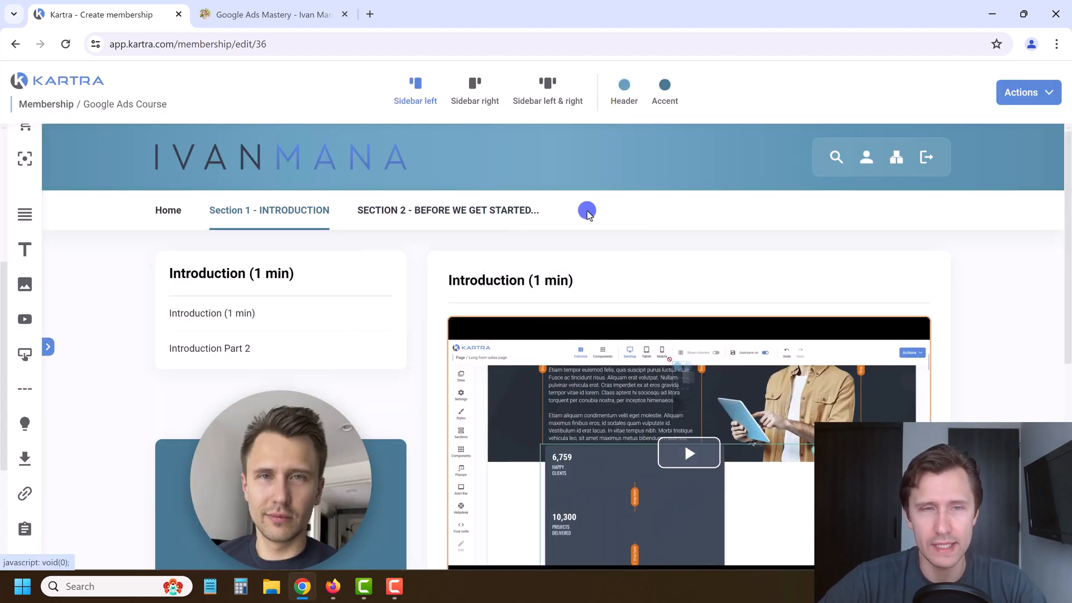
pyautogui.click(270, 158)
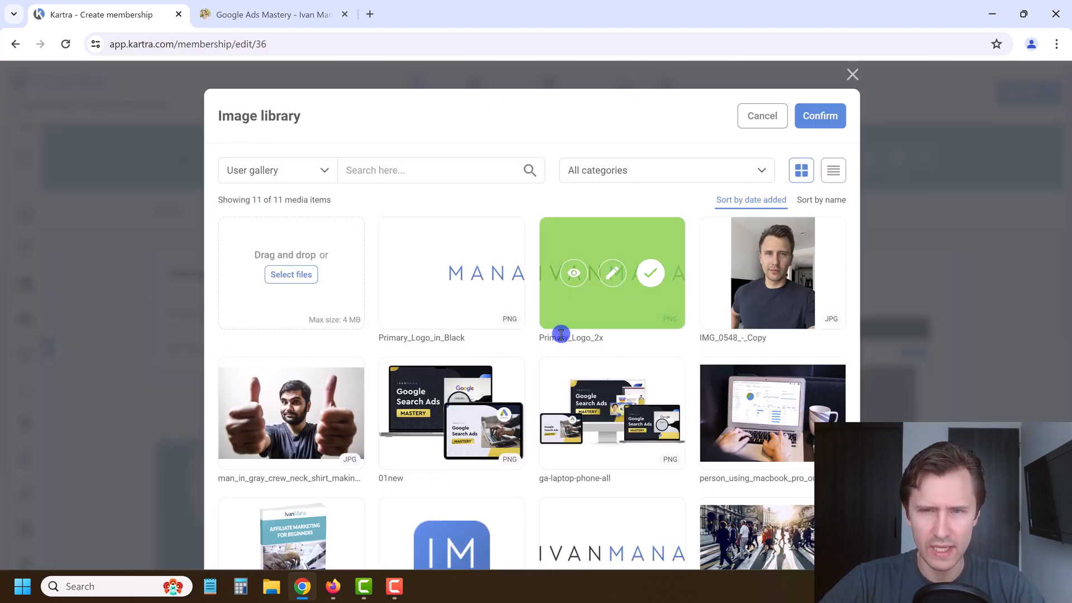
pyautogui.click(490, 273)
pyautogui.click(822, 116)
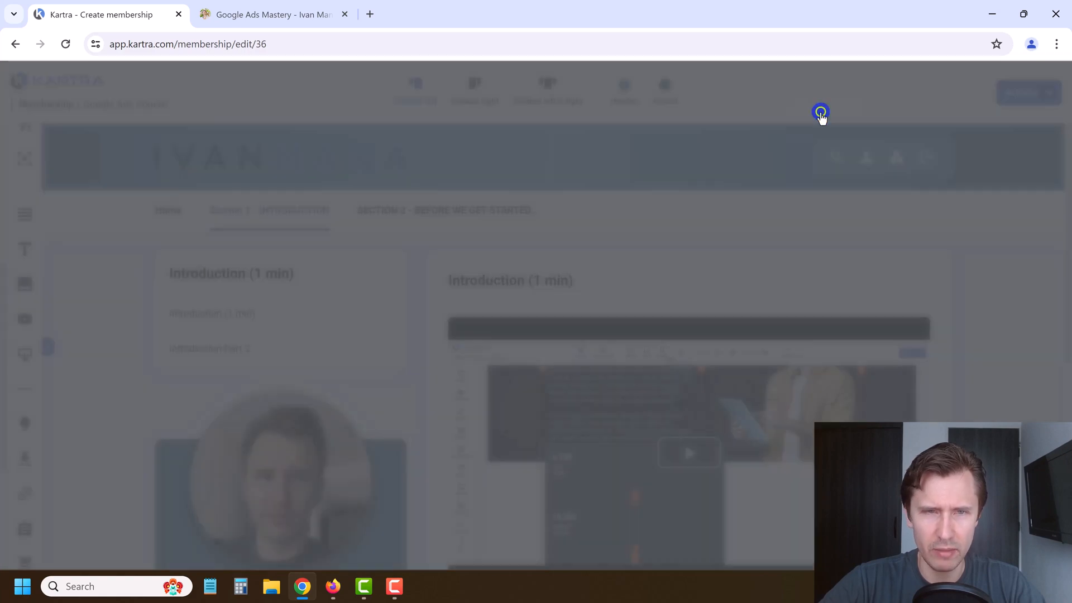
pyautogui.click(337, 159)
pyautogui.click(659, 117)
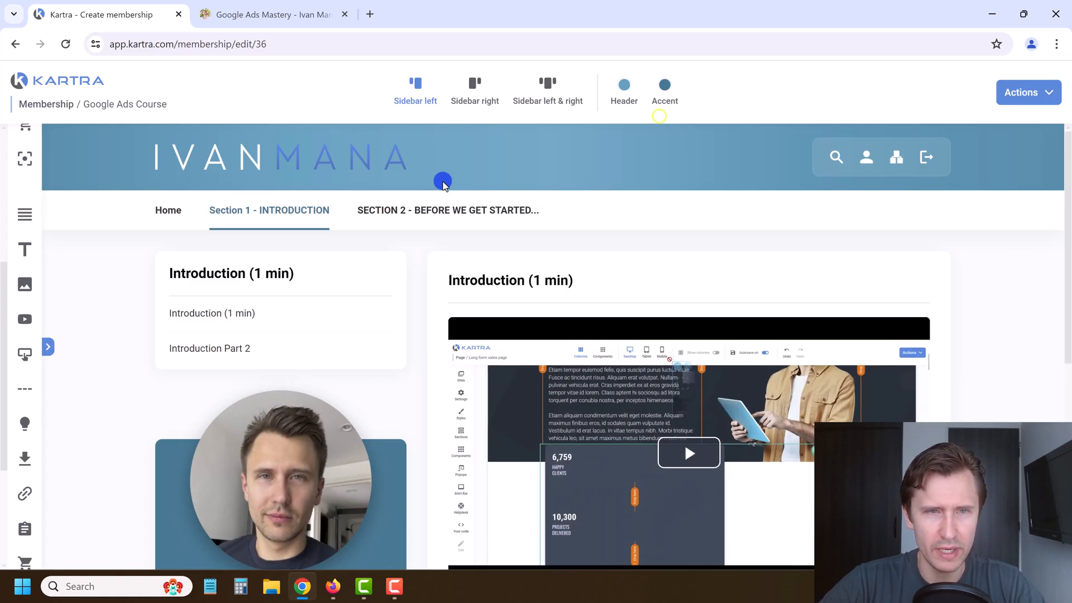
pyautogui.scroll(-2, 986, 357)
pyautogui.scroll(2, 985, 357)
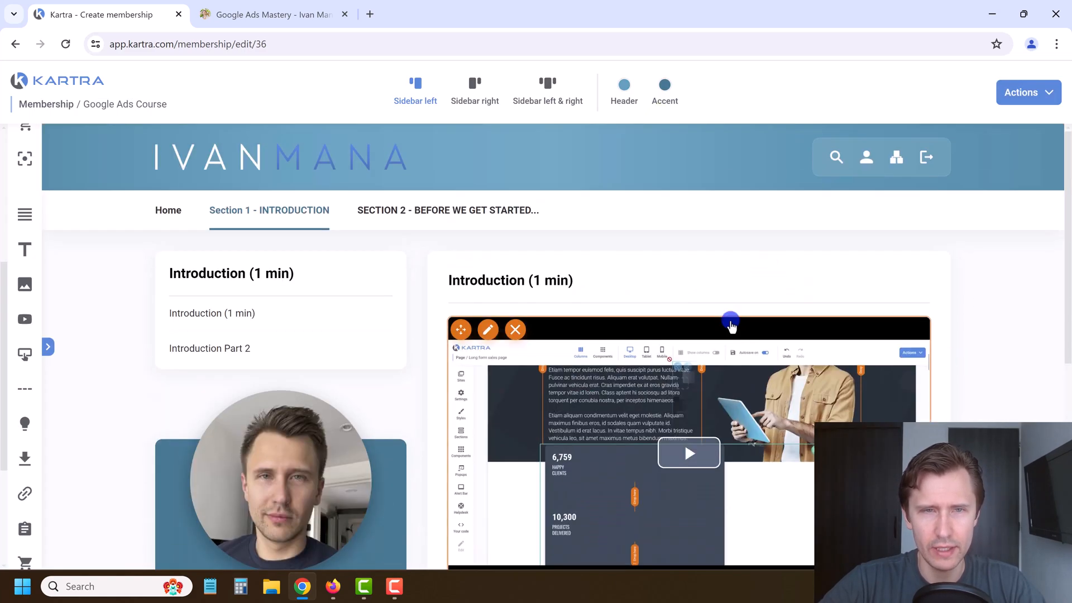
# Step: Save progress on the membership portal and open a Save & Preview of it
pyautogui.click(1026, 95)
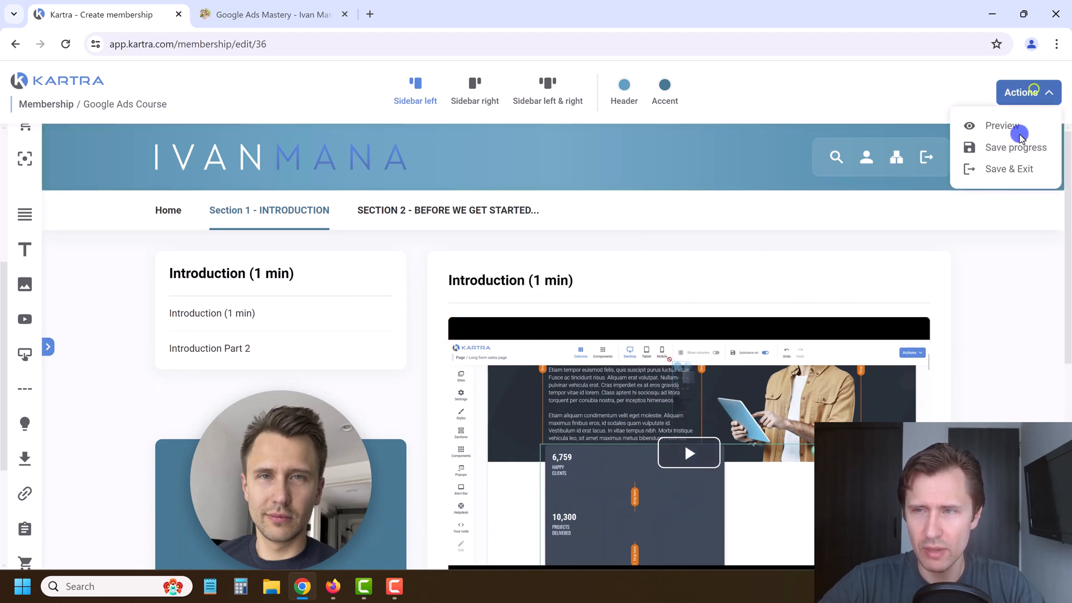
pyautogui.click(1004, 146)
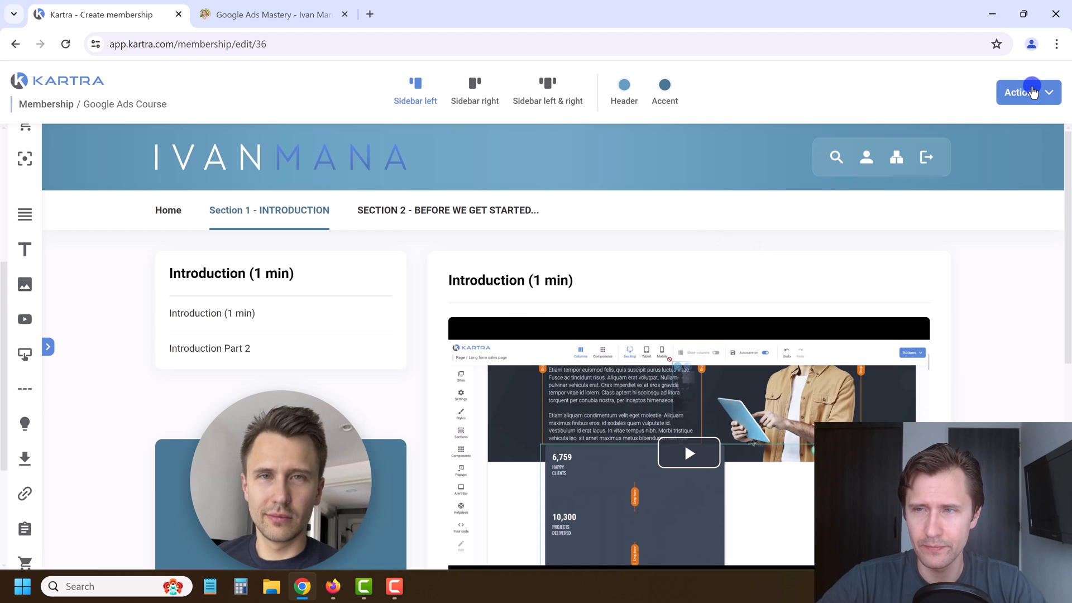
pyautogui.click(1032, 92)
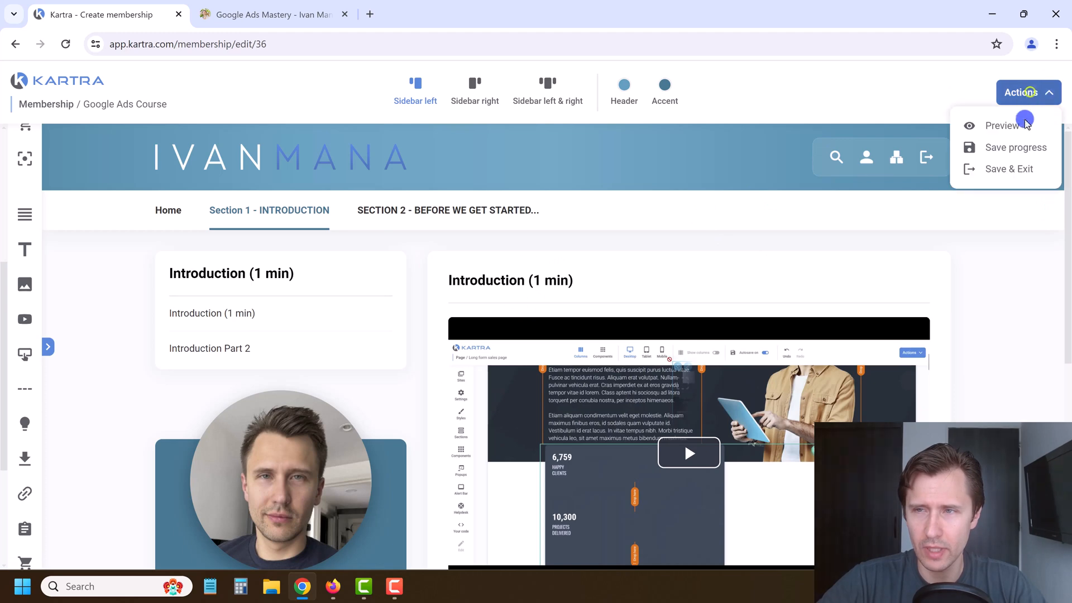
pyautogui.click(1014, 127)
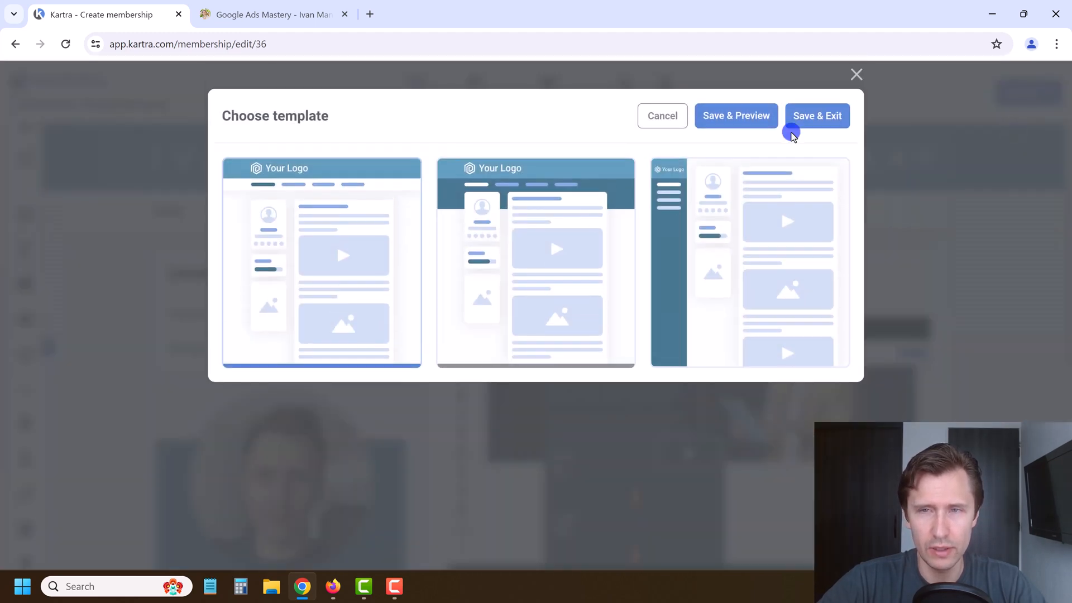
pyautogui.click(741, 116)
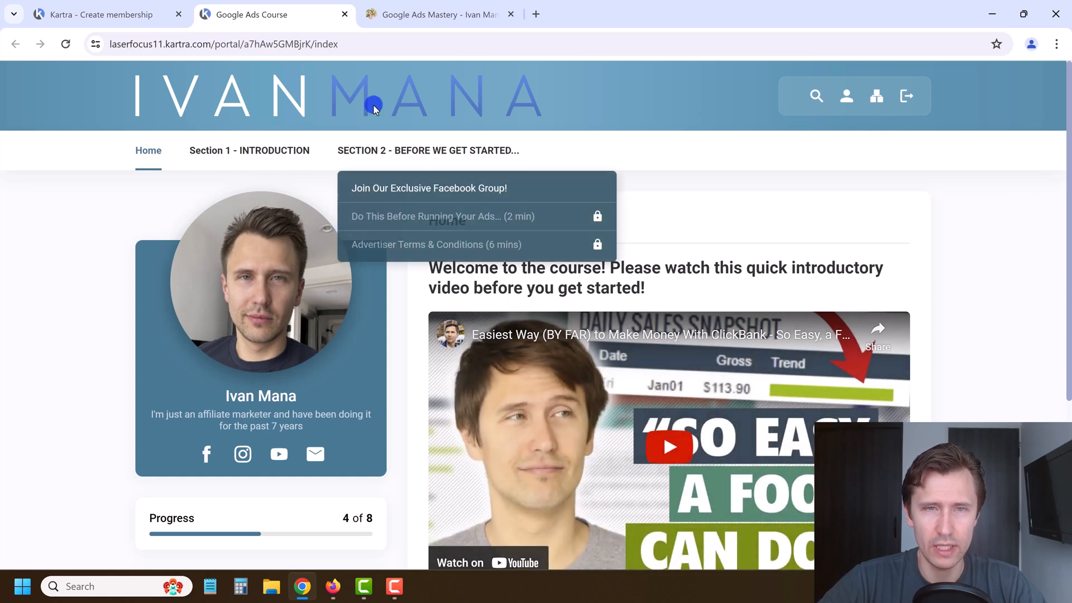
# Step: Review the new header logo in the preview, close it, and Save & Exit the builder
pyautogui.scroll(-5, 371, 124)
pyautogui.scroll(5, 369, 307)
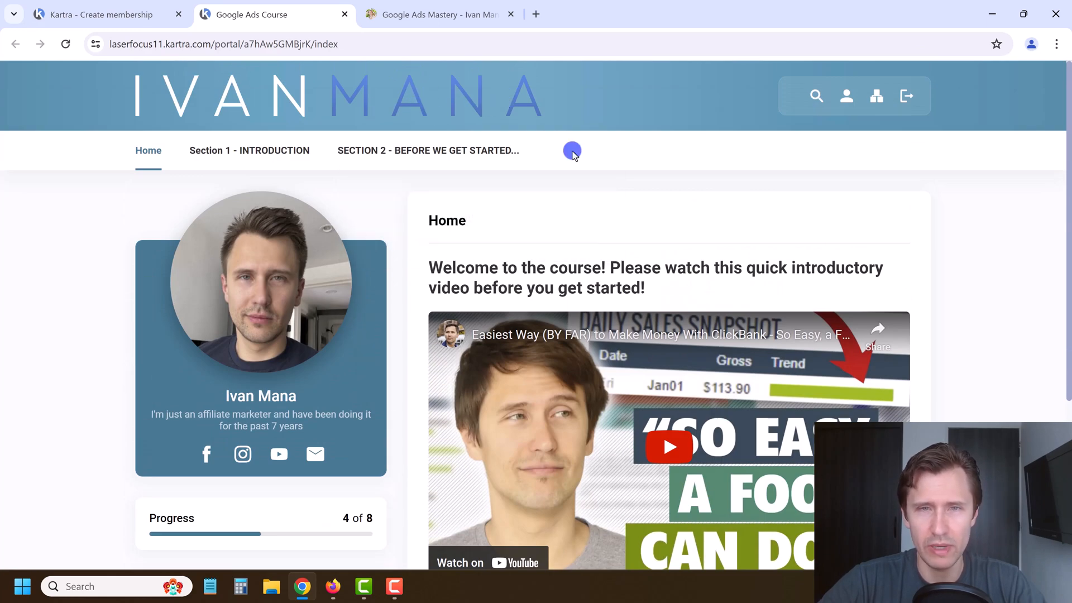
pyautogui.moveTo(259, 150)
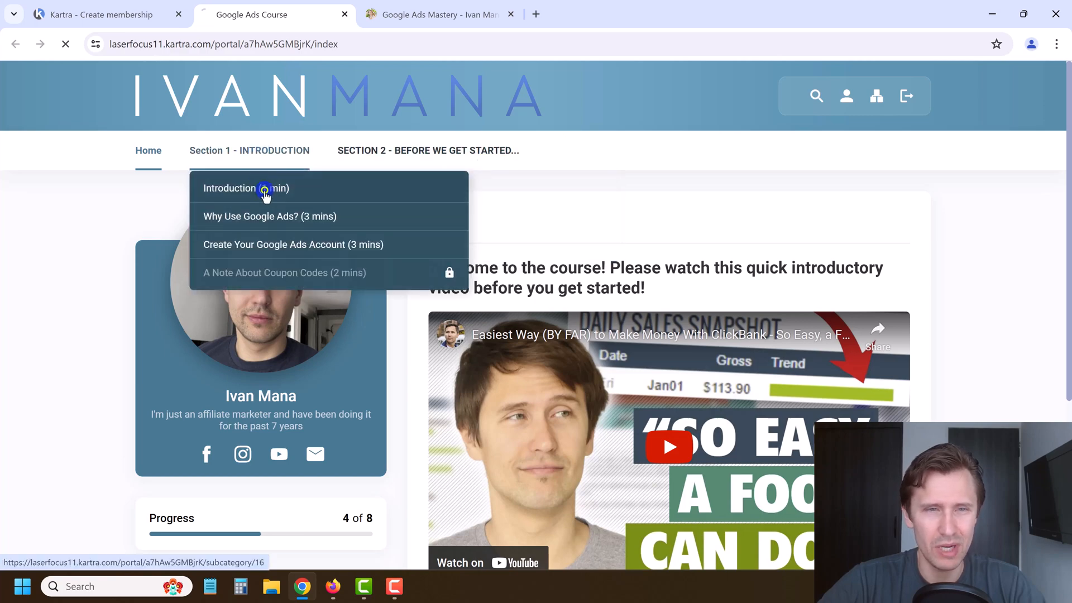
pyautogui.scroll(-4, 503, 301)
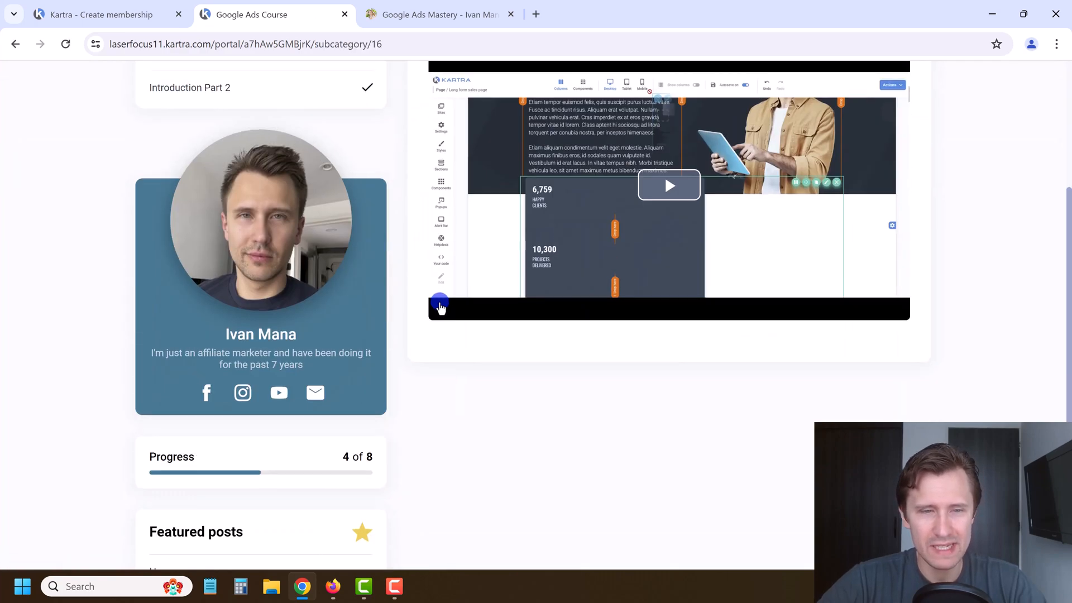
pyautogui.scroll(4, 441, 308)
pyautogui.click(345, 14)
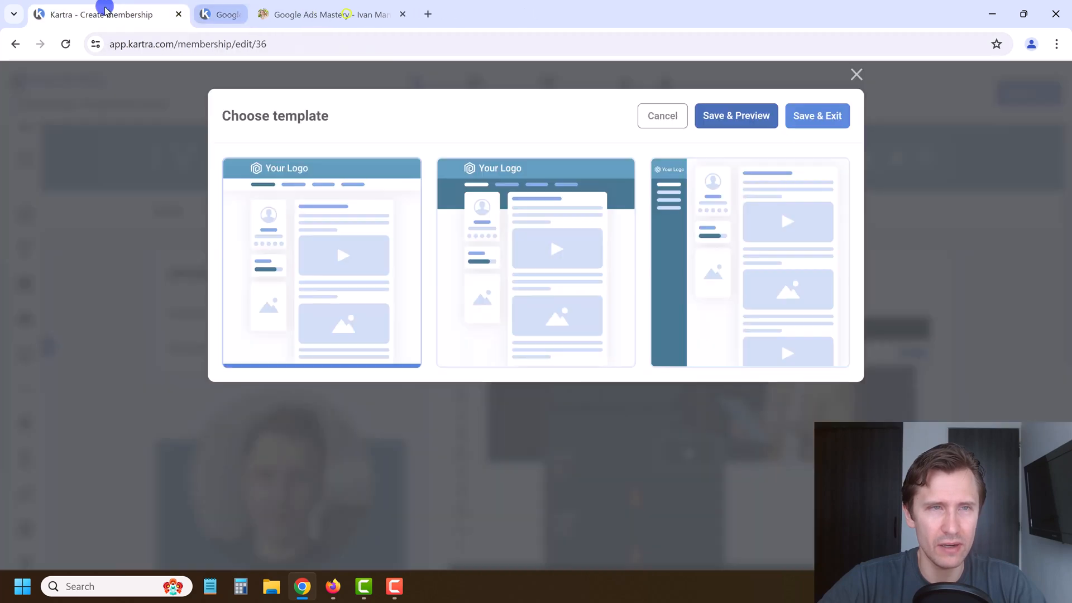
pyautogui.click(801, 122)
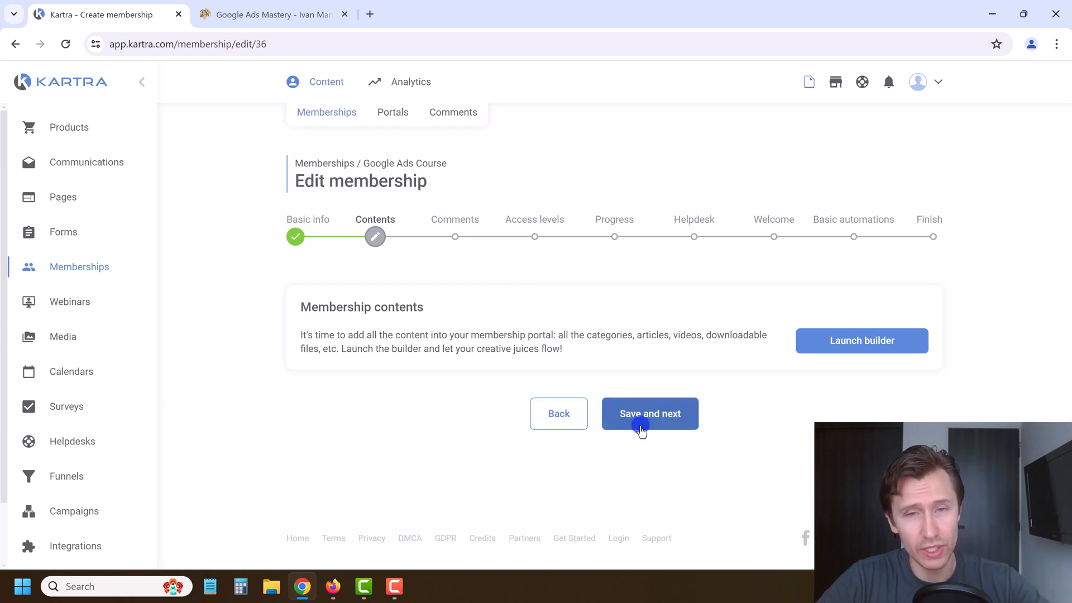
# Step: Enable comments on Introduction Part 2, Why Use Google Ads and Create Account posts only, then save
pyautogui.click(659, 430)
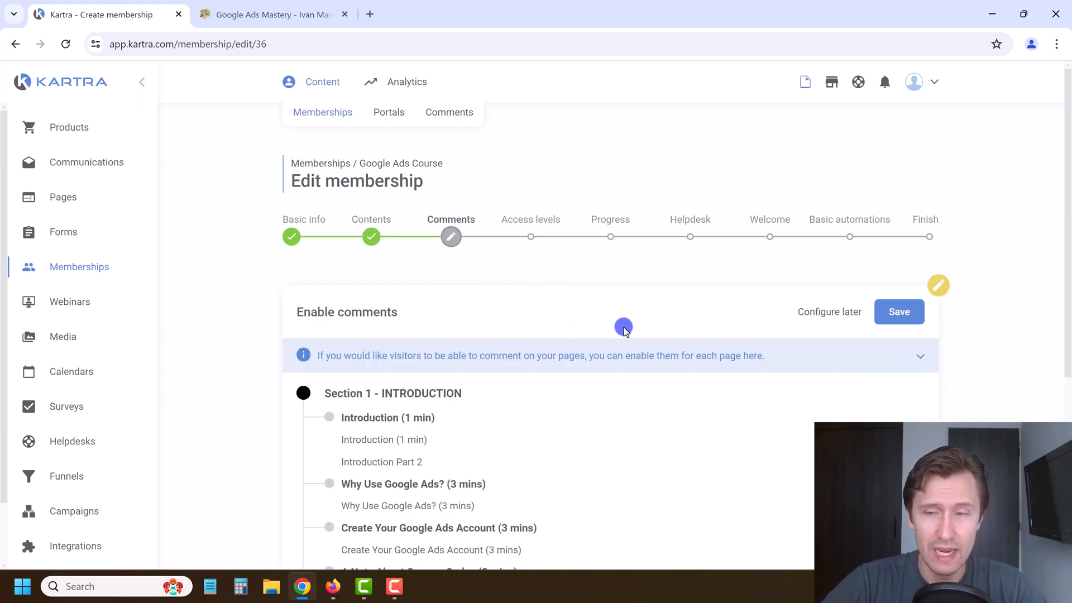
pyautogui.scroll(-1, 623, 343)
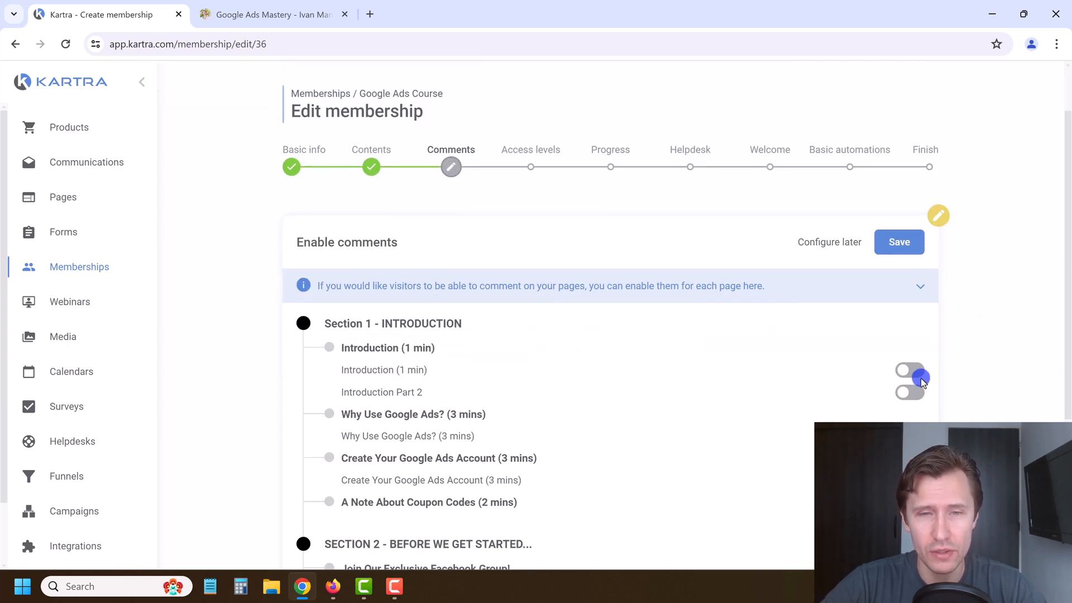
pyautogui.click(907, 393)
pyautogui.scroll(-1, 906, 396)
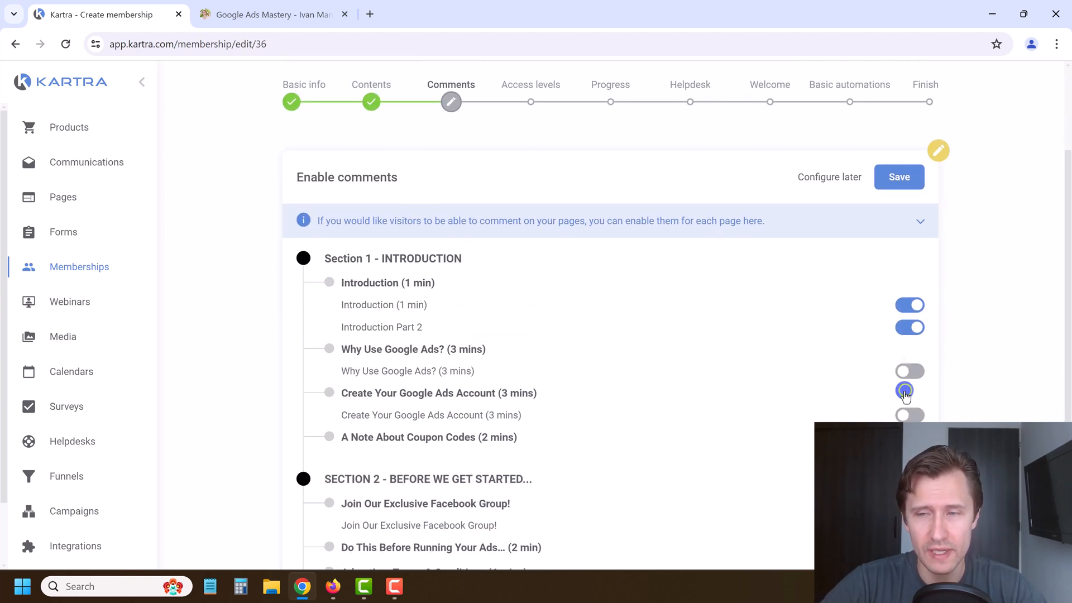
pyautogui.click(904, 369)
pyautogui.scroll(-1, 894, 363)
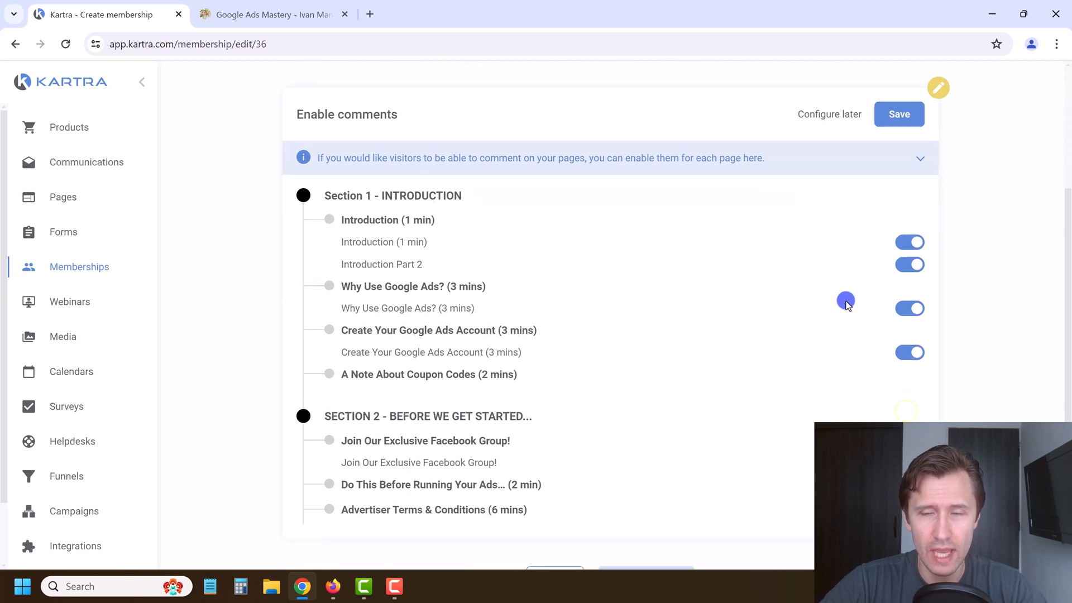
pyautogui.click(911, 233)
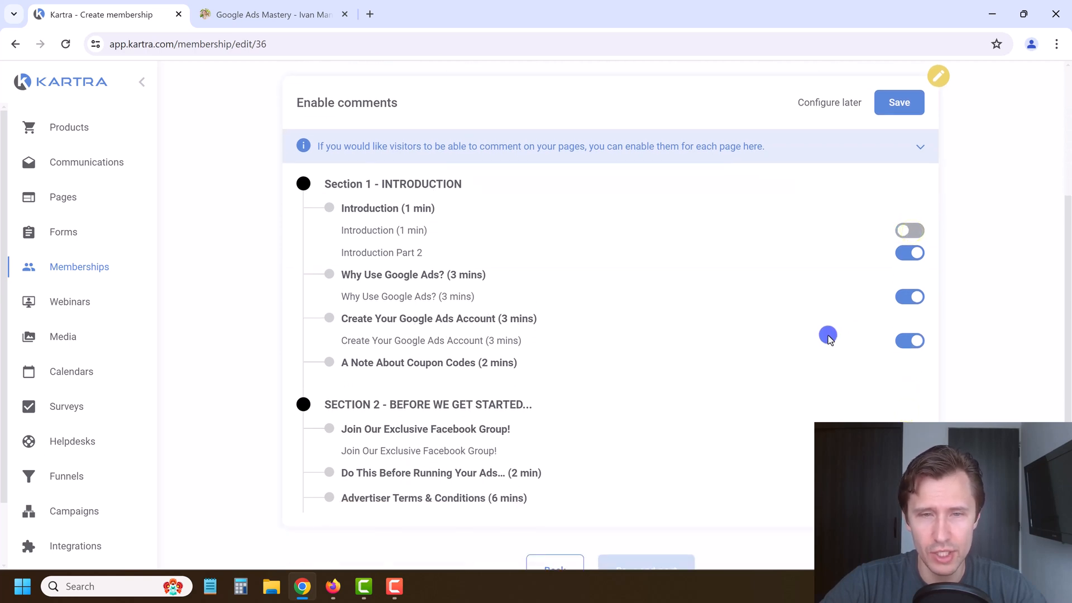
pyautogui.scroll(-1, 860, 363)
pyautogui.click(920, 381)
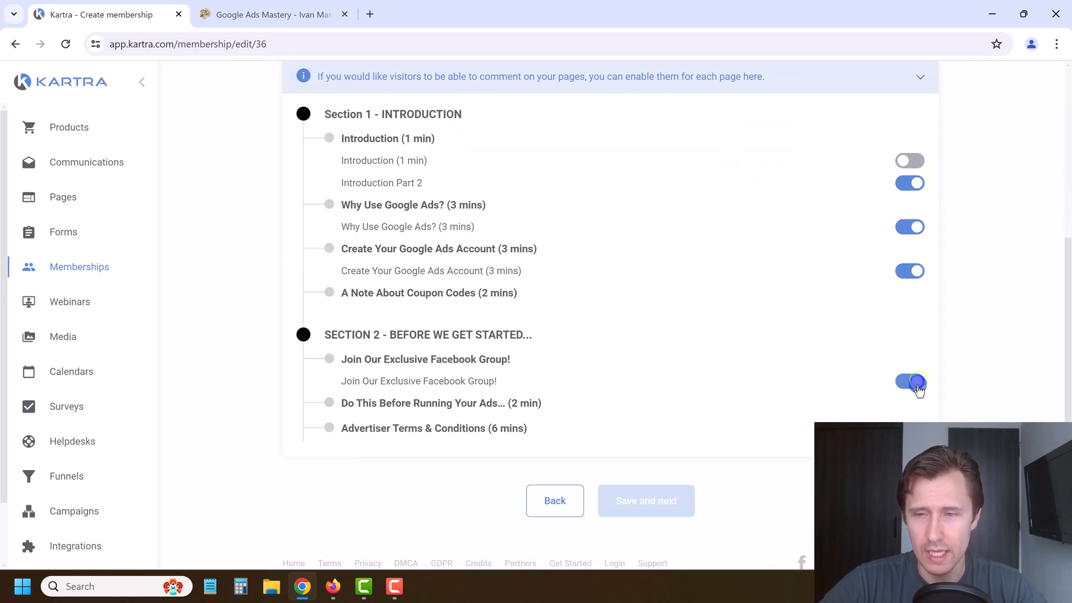
pyautogui.click(920, 384)
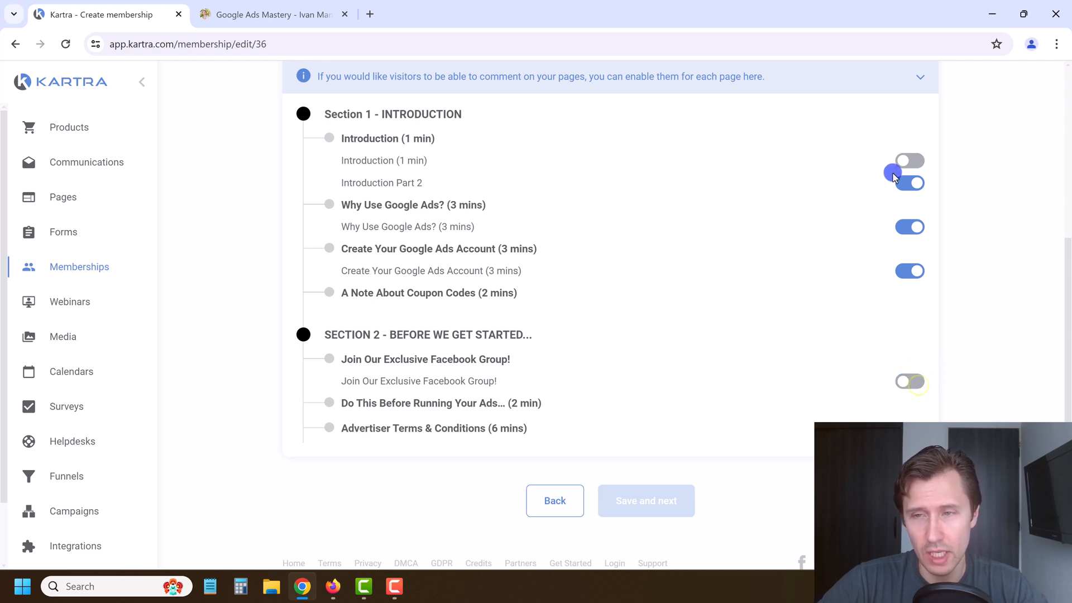
pyautogui.scroll(3, 666, 390)
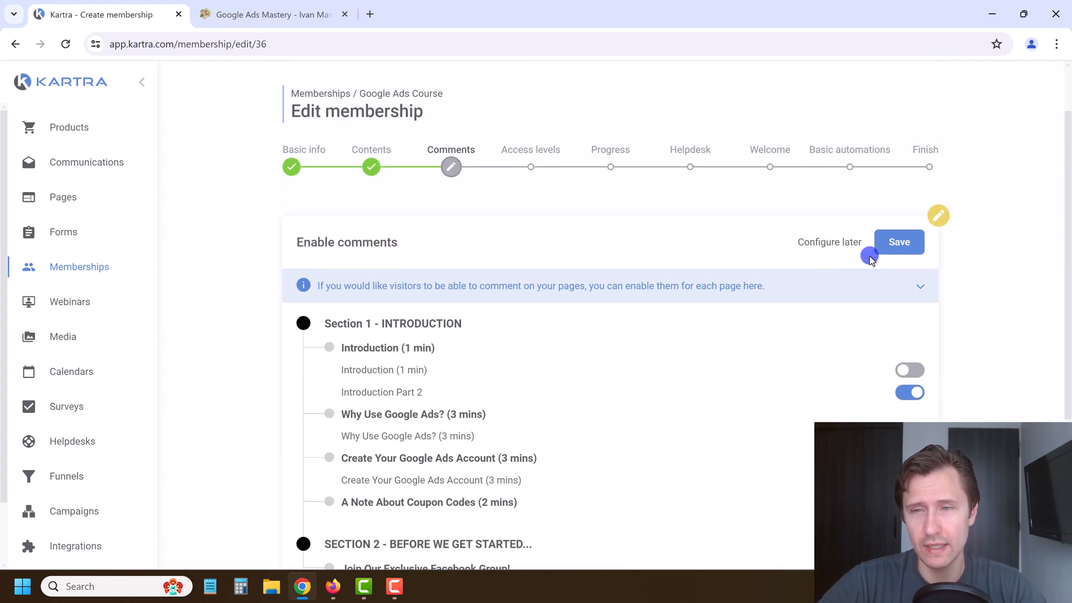
pyautogui.click(896, 241)
# Step: Set comment moderation to auto-approve all comments and save
pyautogui.scroll(-1, 698, 346)
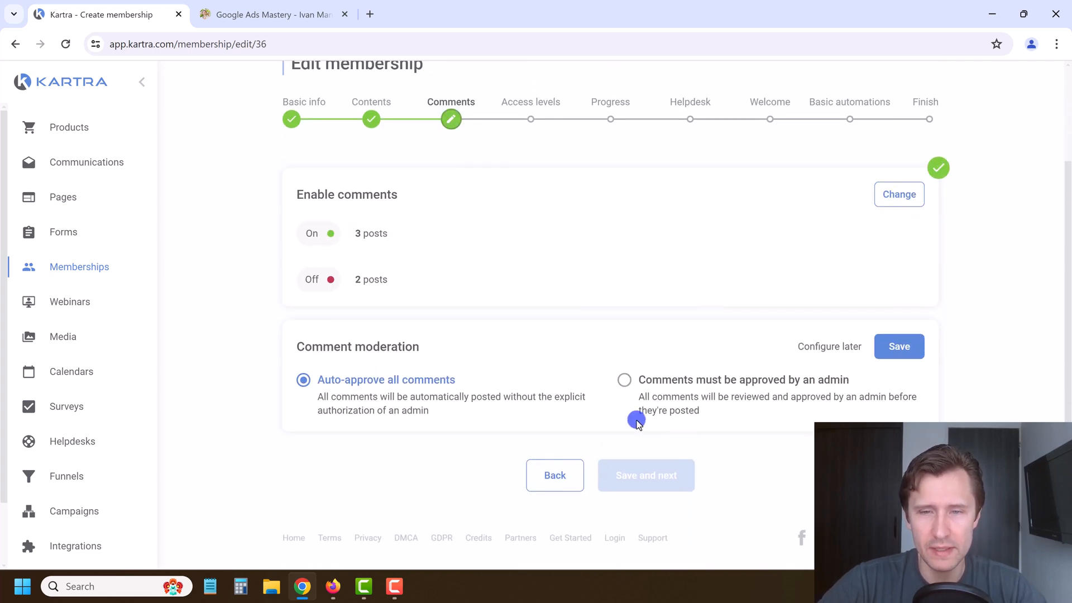
pyautogui.click(343, 381)
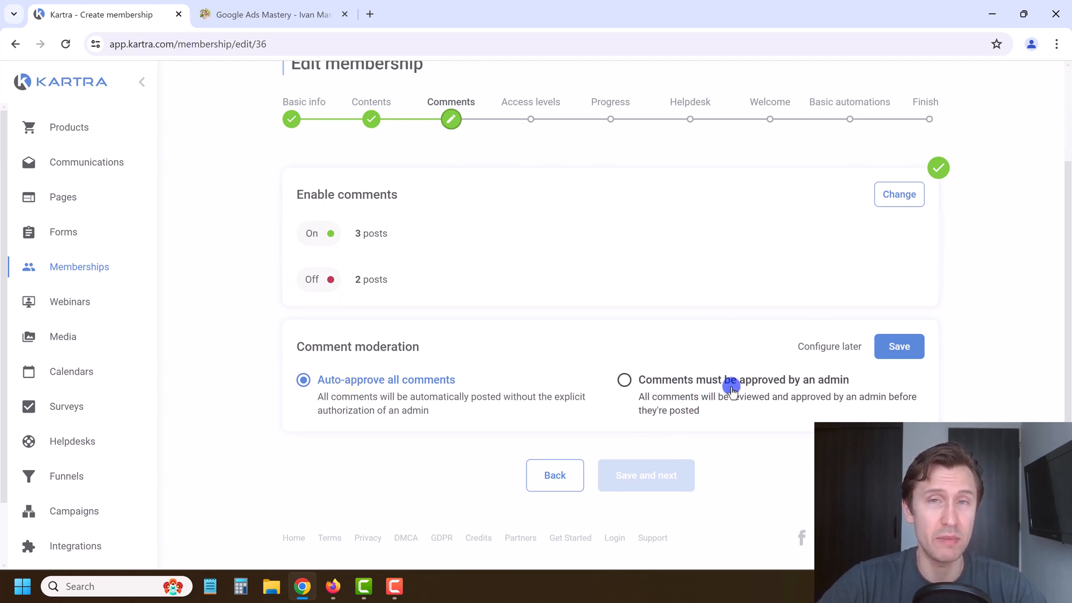
pyautogui.click(899, 347)
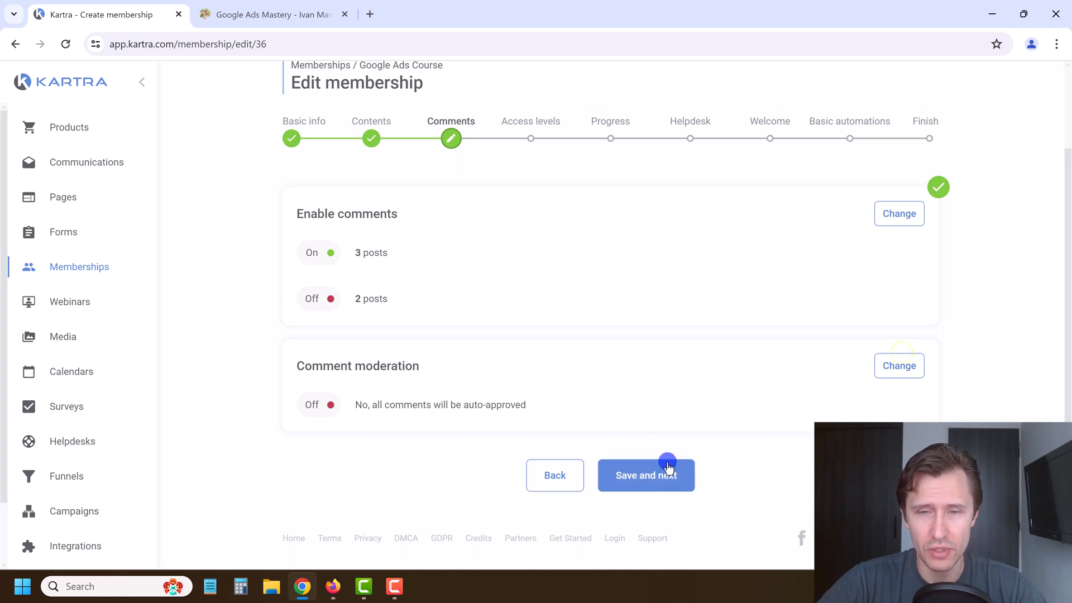
# Step: Advance to the Access levels step, briefly open and cancel Add level, and review the lesson list
pyautogui.click(667, 472)
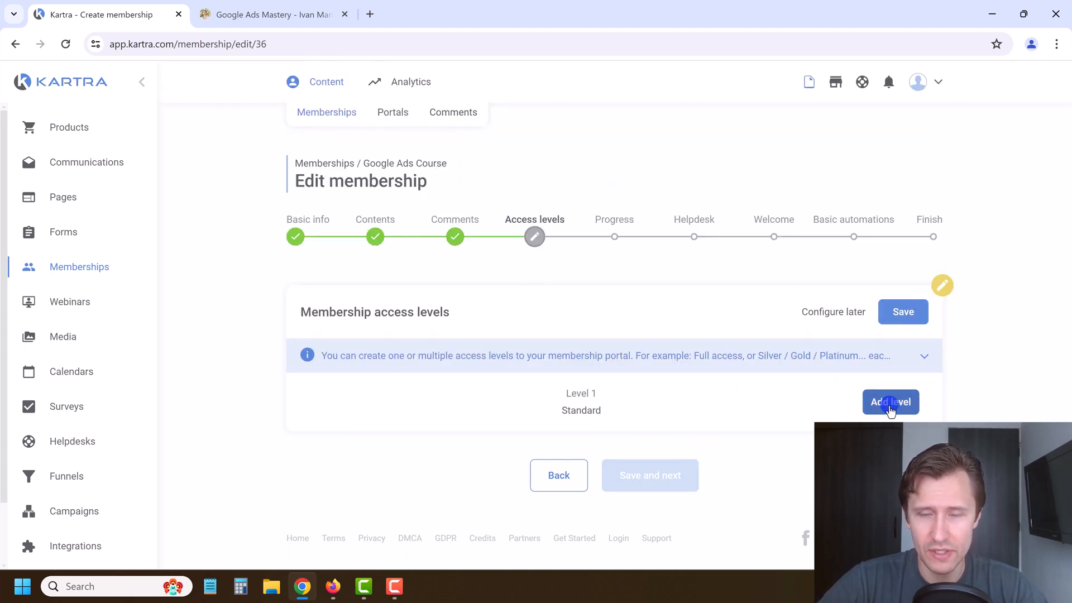
pyautogui.click(888, 404)
pyautogui.click(722, 119)
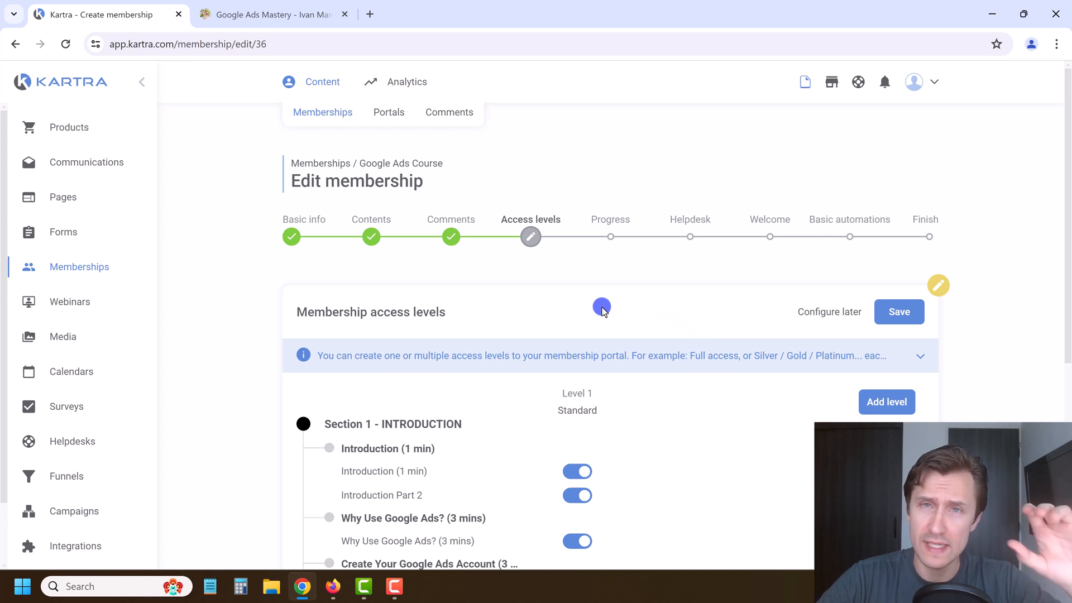
pyautogui.scroll(-3, 511, 327)
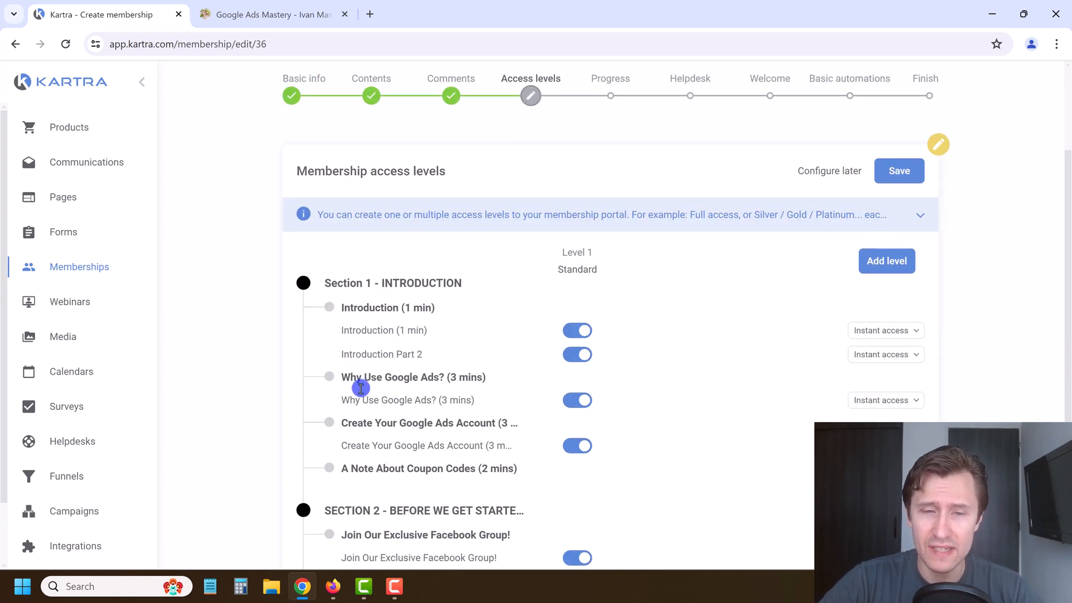
pyautogui.scroll(-3, 424, 375)
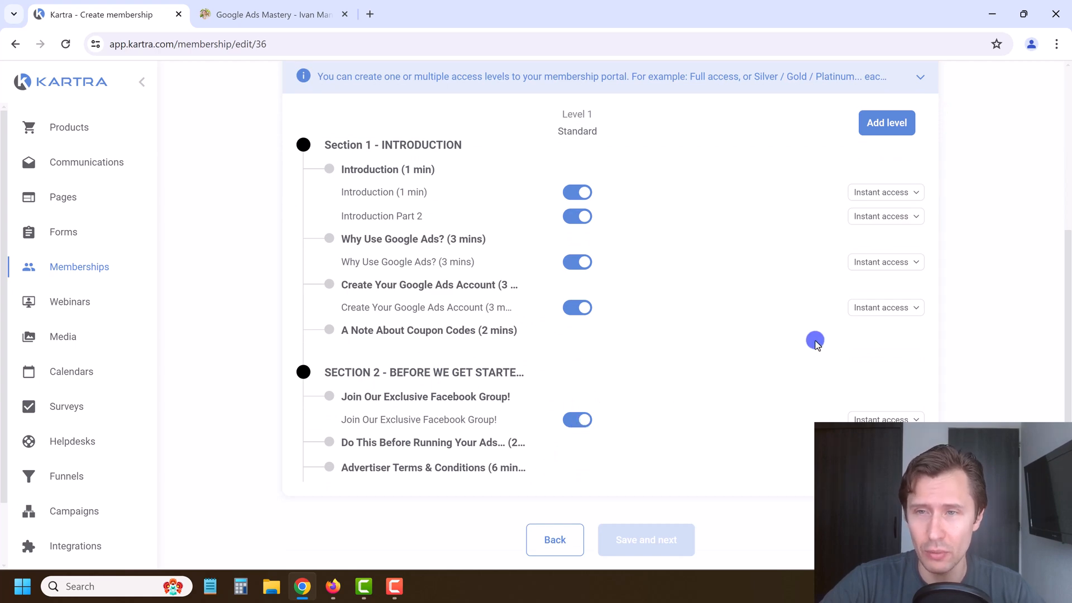
# Step: Add a new access level named Gold
pyautogui.scroll(2, 825, 273)
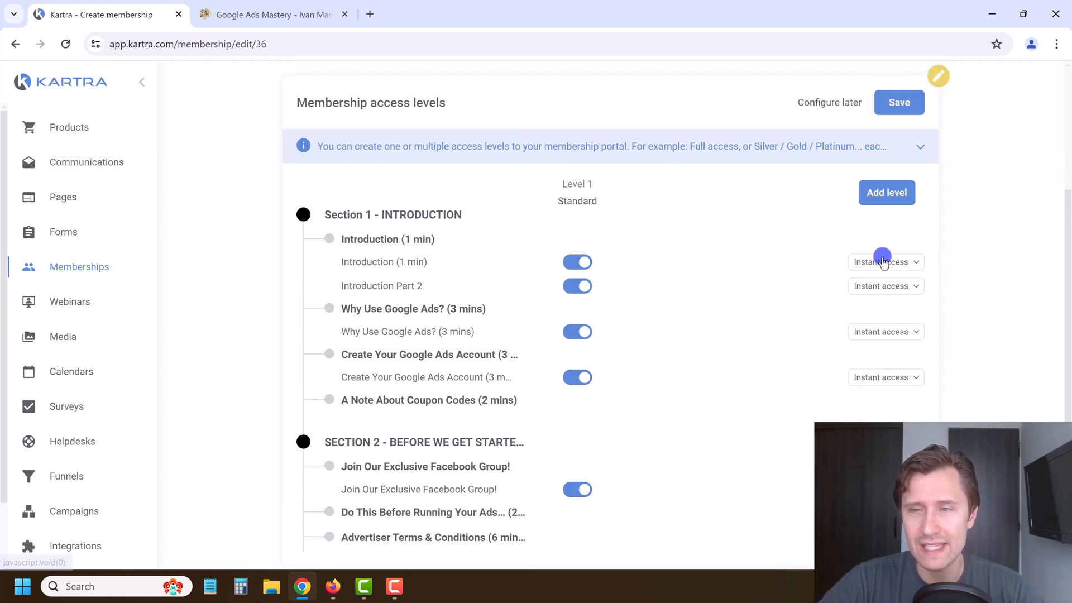
pyautogui.click(885, 193)
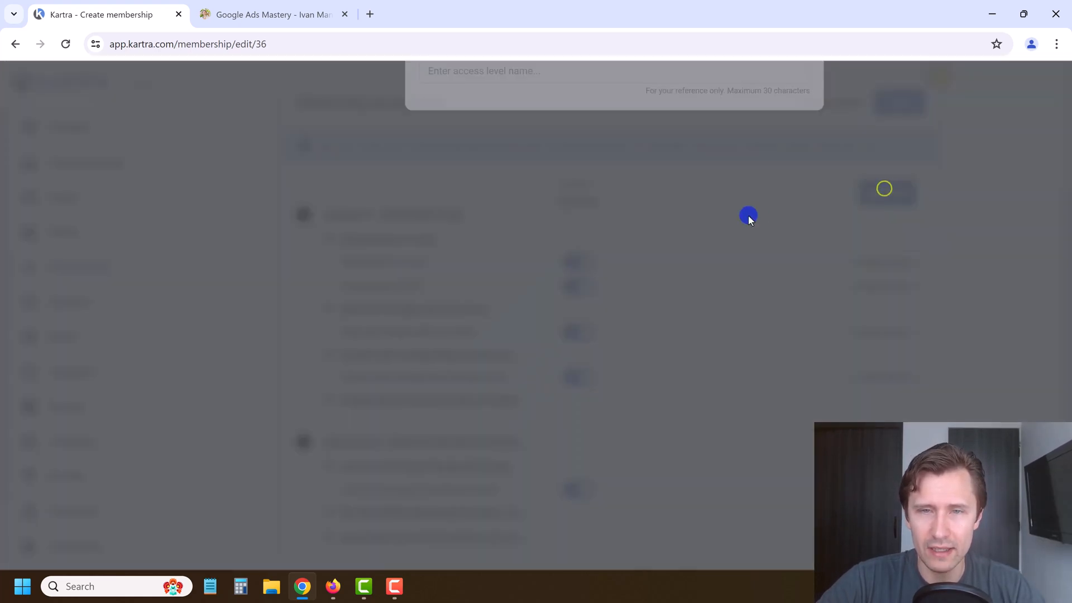
pyautogui.click(498, 184)
pyautogui.write('G')
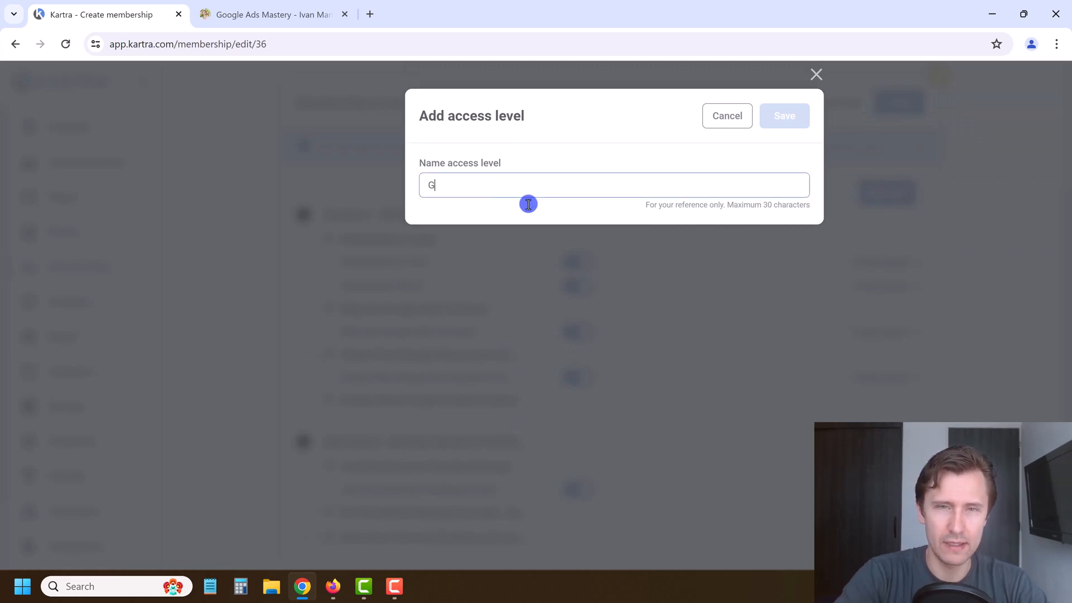
pyautogui.write('old')
pyautogui.click(801, 128)
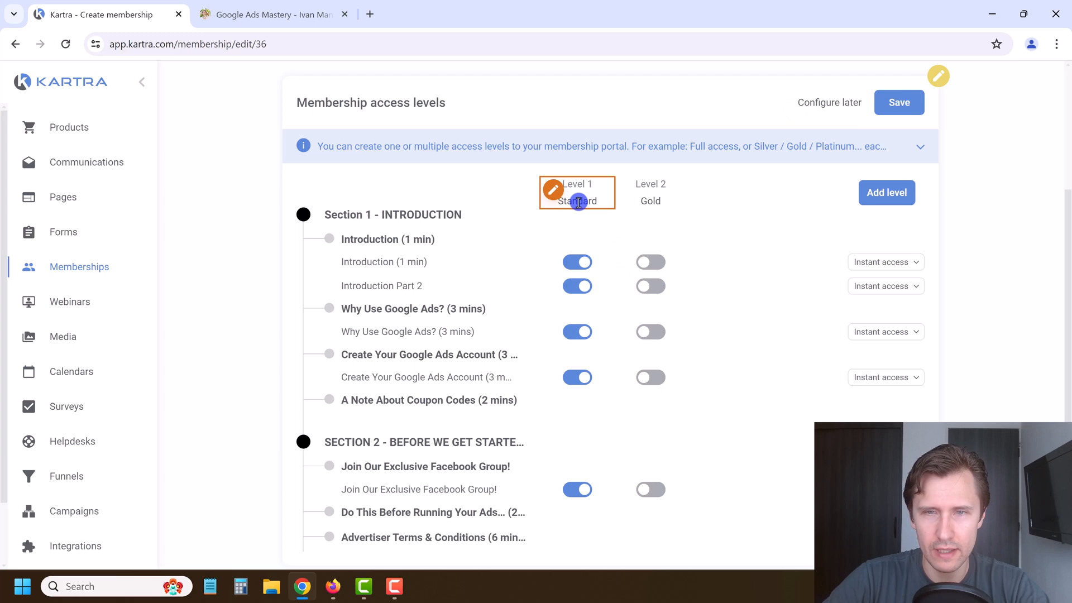
# Step: Rename access Level 1 from Standard to Silver
pyautogui.click(553, 191)
pyautogui.click(496, 191)
pyautogui.write('Silver')
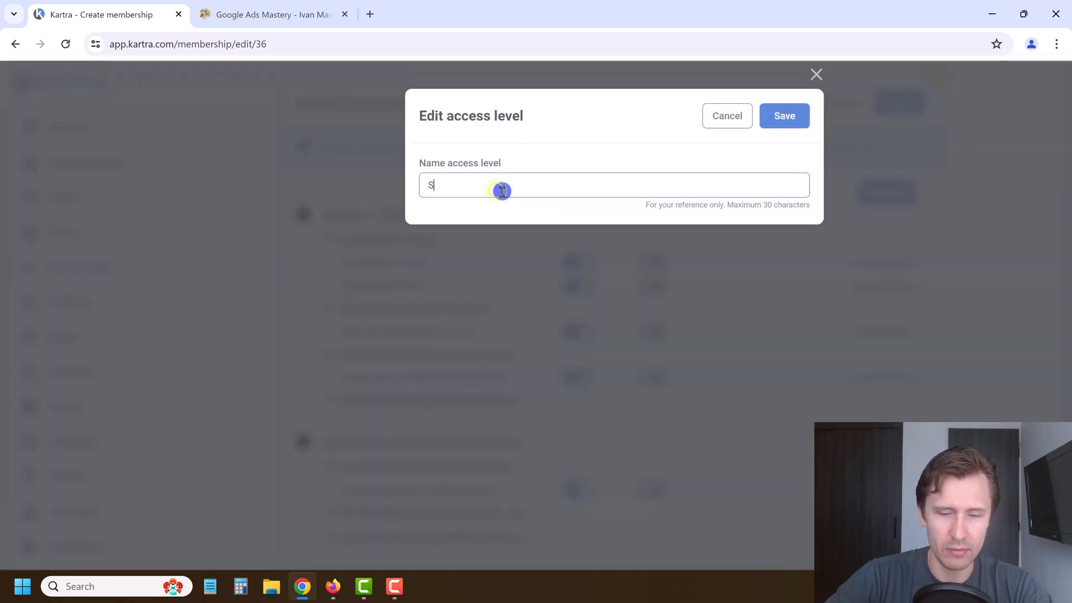
pyautogui.click(771, 123)
# Step: Add a third access level named Platinum
pyautogui.click(893, 190)
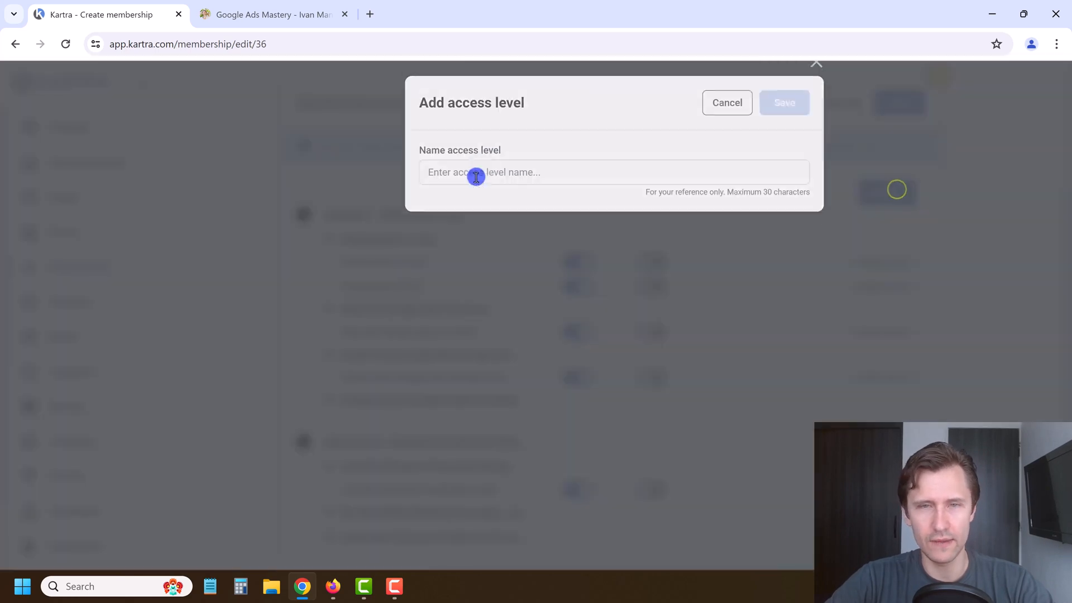
pyautogui.click(519, 192)
pyautogui.write('Platinum')
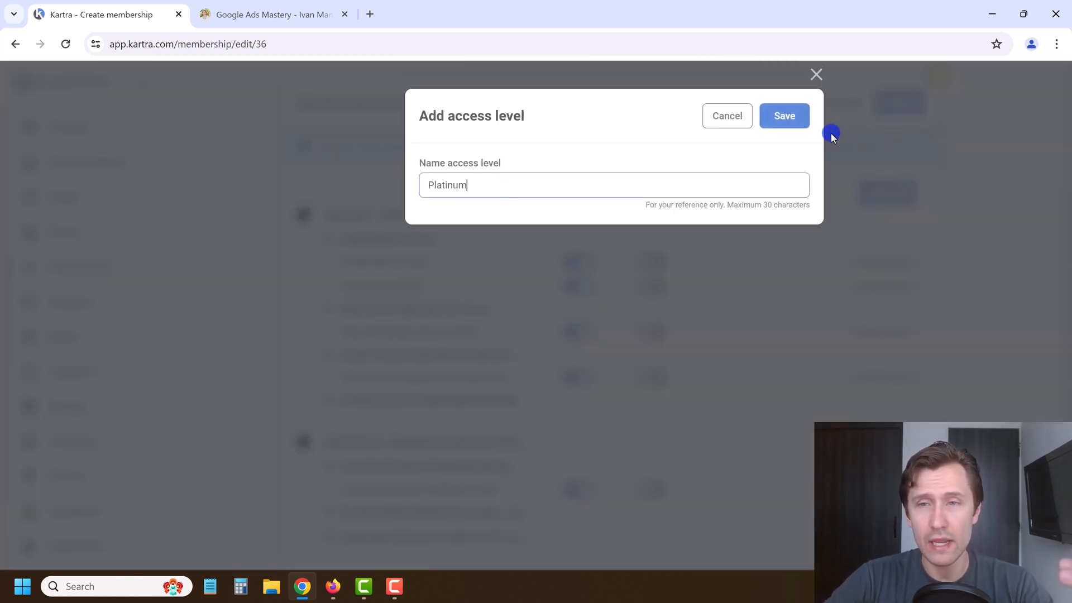
pyautogui.click(796, 117)
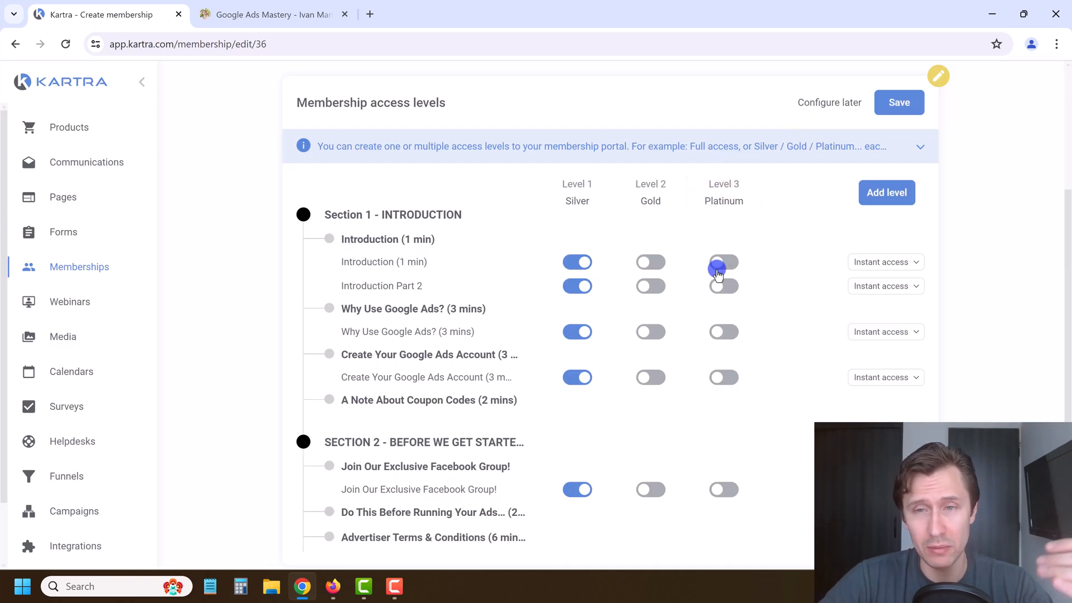
# Step: Restrict the Facebook Group post to Platinum and remove Create Your Google Ads Account from Silver
pyautogui.click(733, 487)
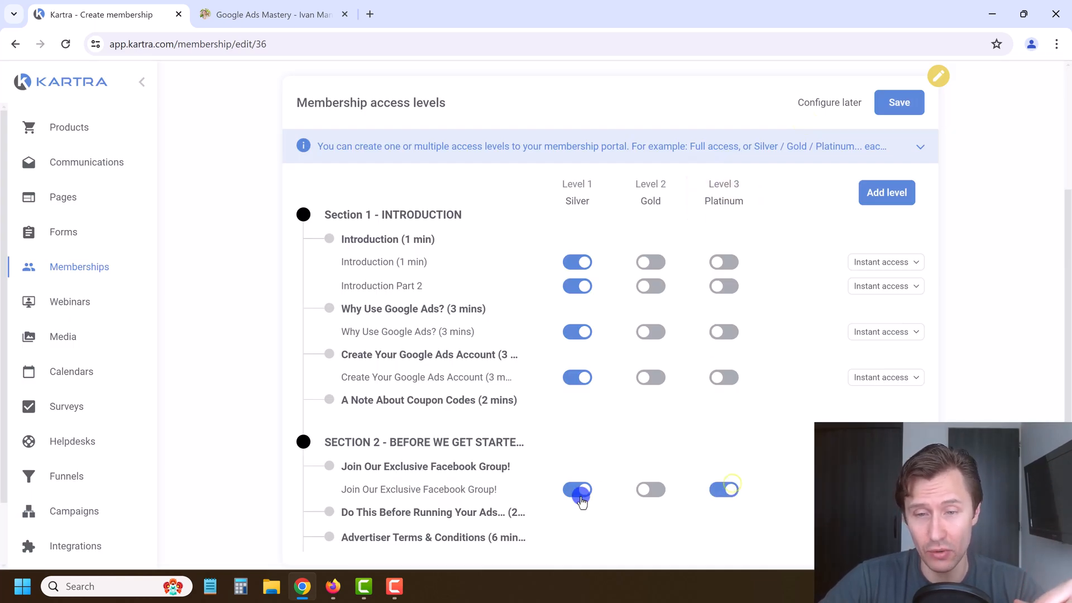
pyautogui.click(577, 490)
pyautogui.click(577, 384)
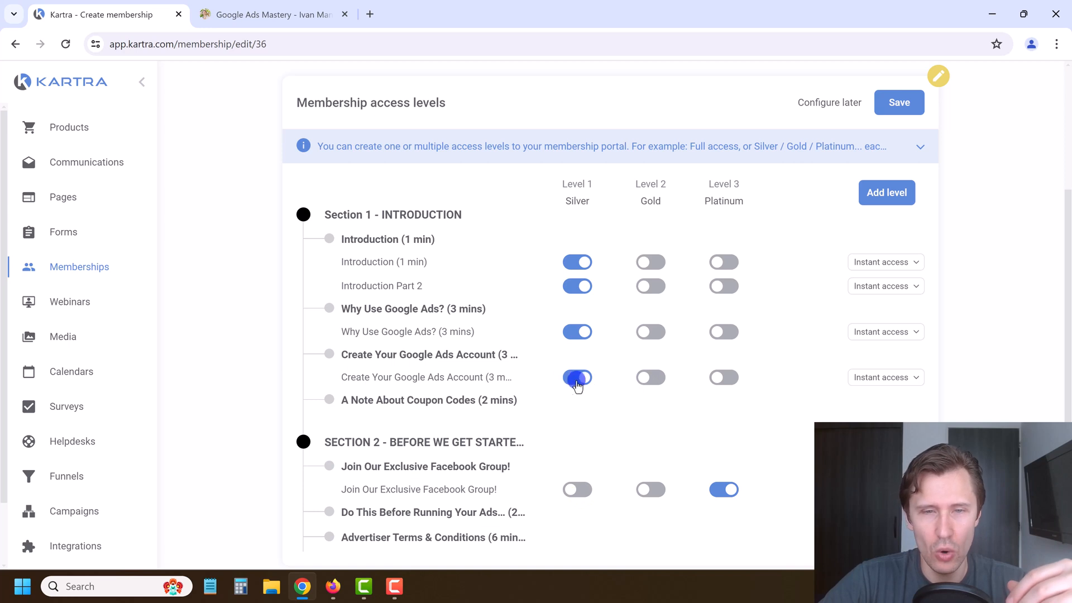
pyautogui.click(579, 379)
# Step: Give Gold and Platinum access to Introduction, Introduction Part 2, Why Use Google Ads and Create Account
pyautogui.click(652, 380)
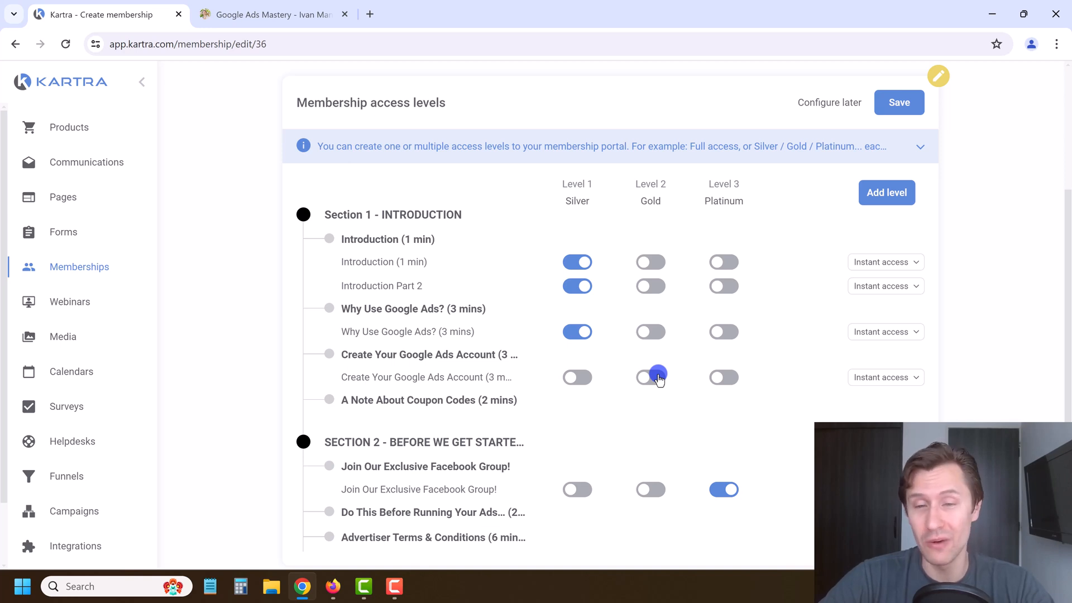
pyautogui.click(651, 332)
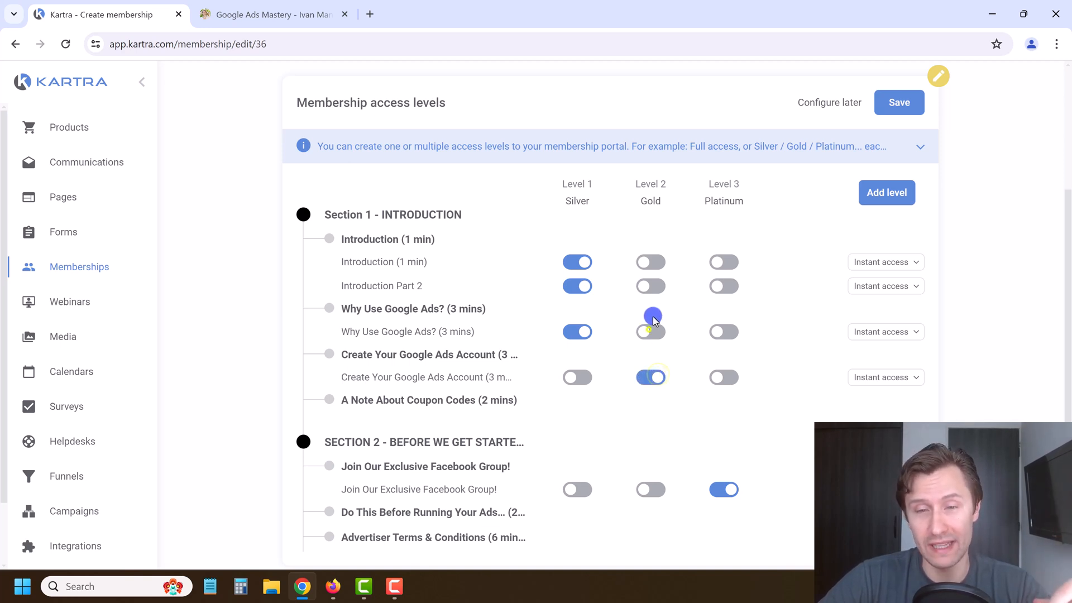
pyautogui.click(650, 286)
pyautogui.click(649, 263)
pyautogui.click(726, 261)
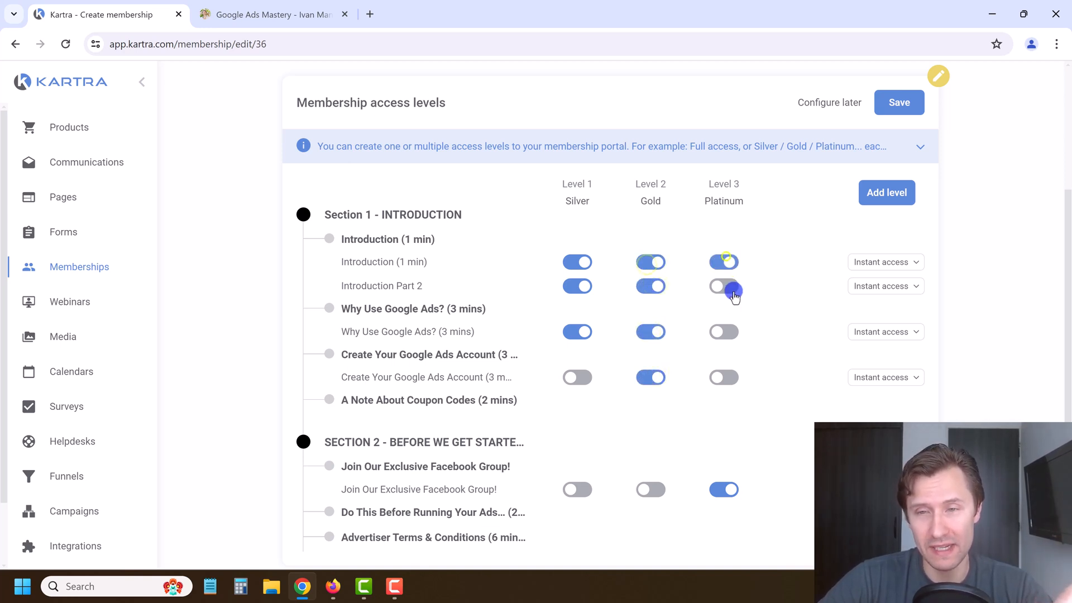
pyautogui.click(725, 286)
pyautogui.click(724, 332)
pyautogui.click(725, 377)
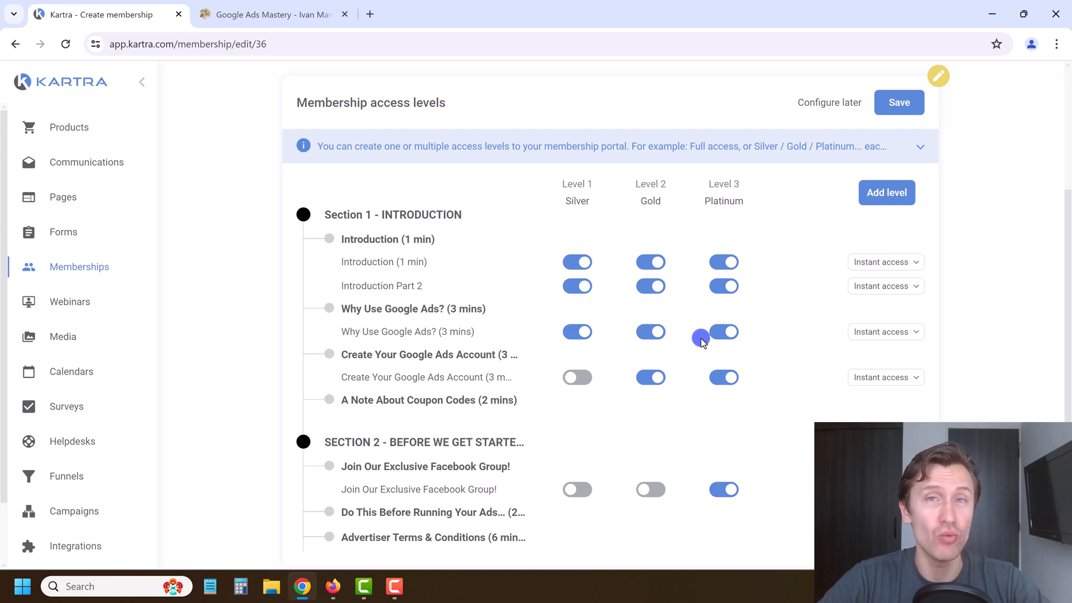
# Step: Check the first lesson's instant-access unlock timing and save the membership access levels
pyautogui.scroll(3, 701, 336)
pyautogui.scroll(-5, 682, 366)
pyautogui.scroll(3, 873, 307)
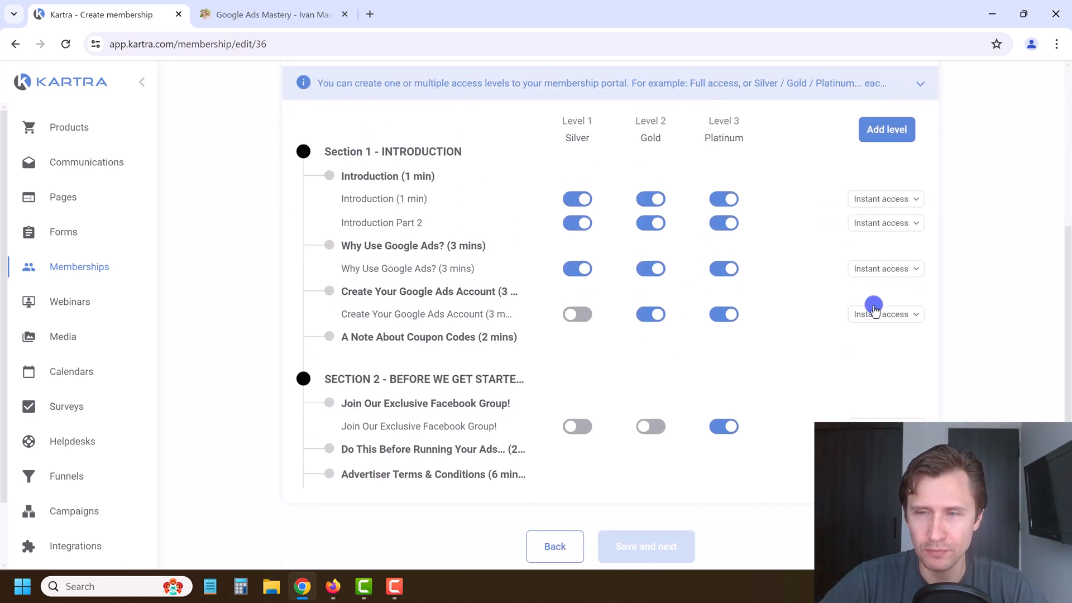
pyautogui.click(883, 267)
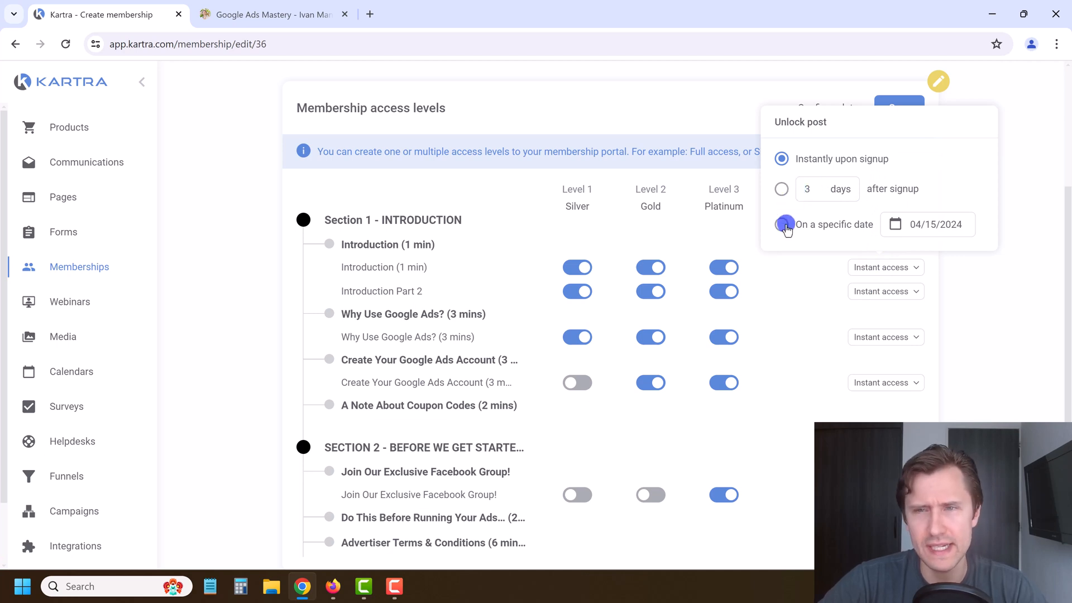
pyautogui.click(795, 317)
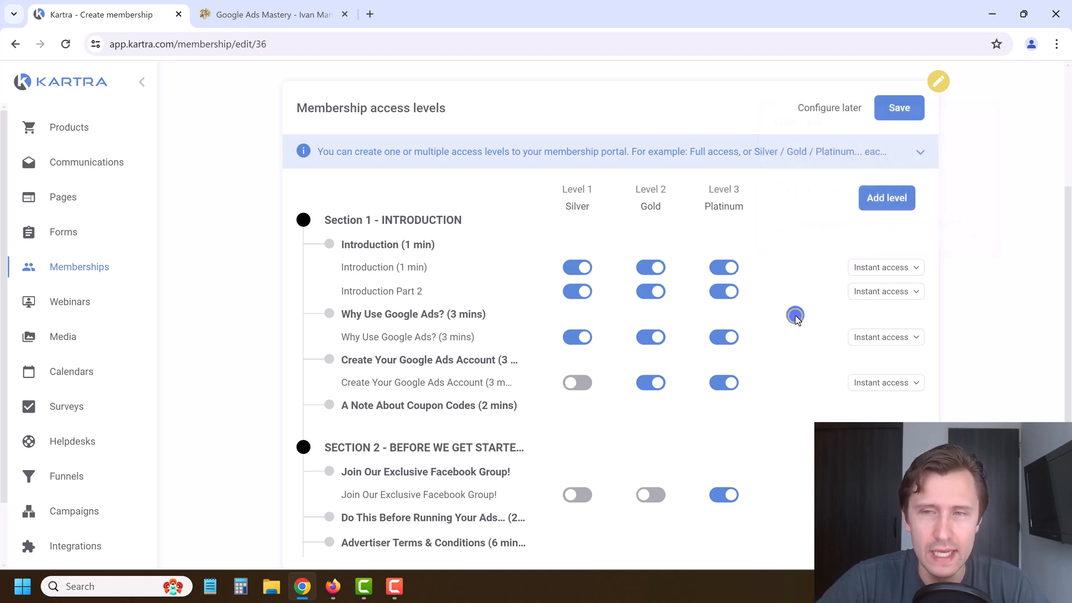
pyautogui.click(873, 268)
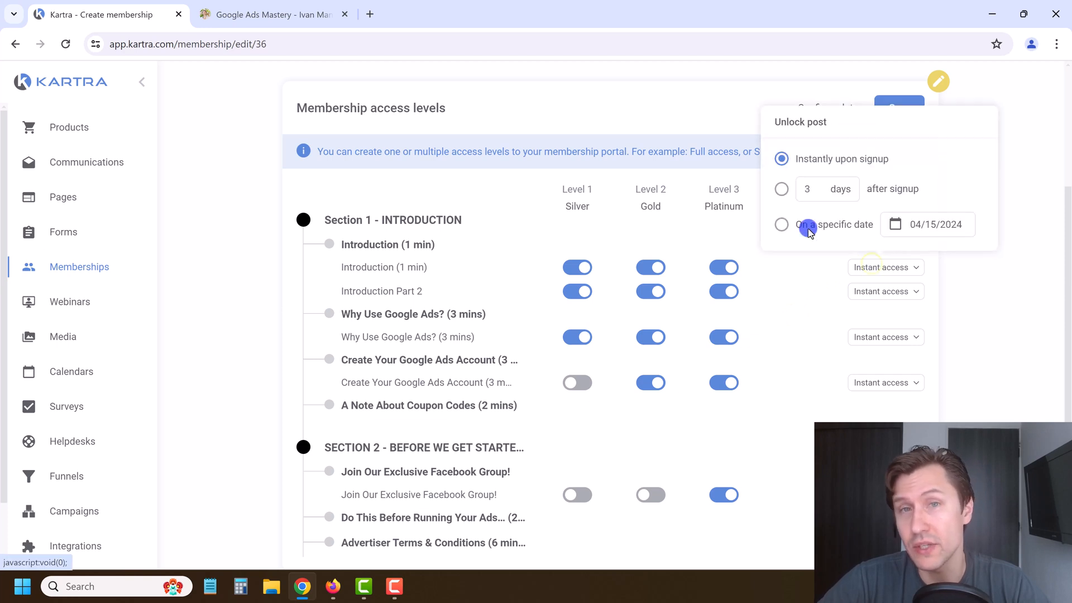
pyautogui.click(811, 317)
pyautogui.click(886, 106)
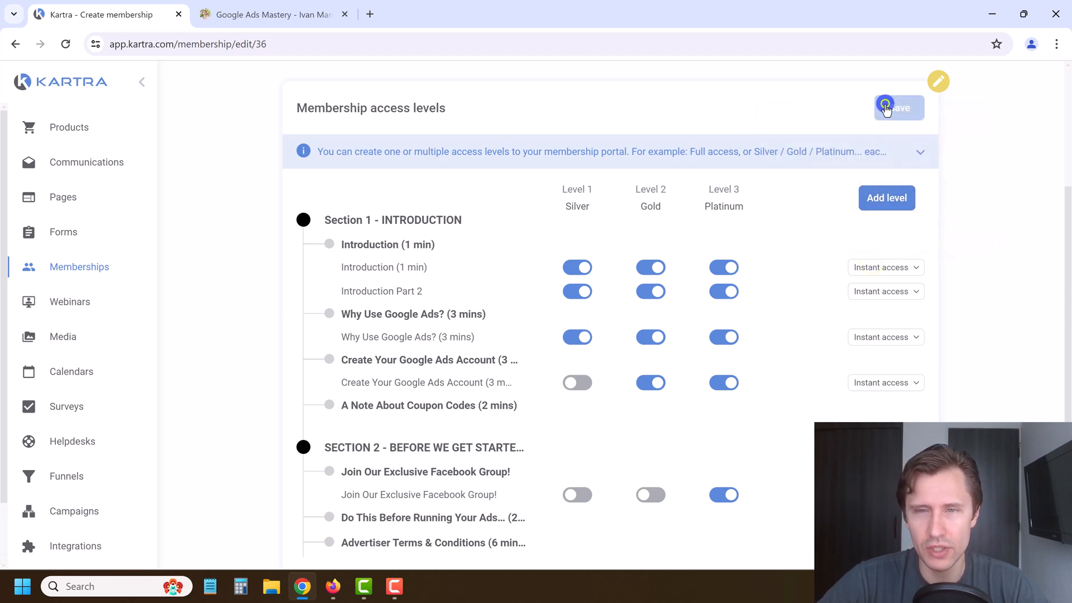
# Step: Reopen the access level settings with Change and save them again
pyautogui.scroll(-3, 571, 298)
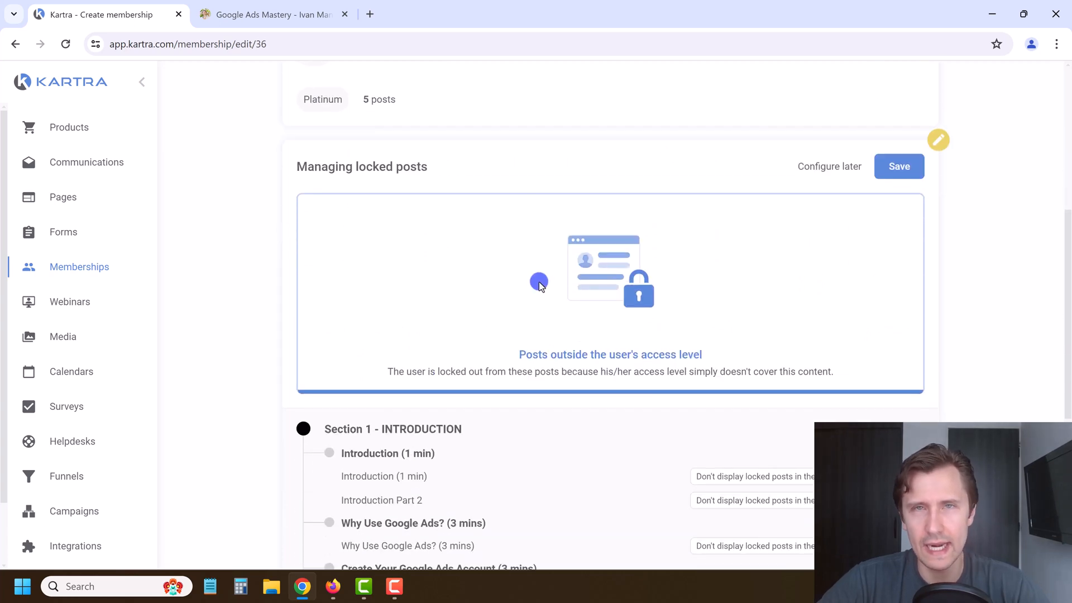
pyautogui.scroll(4, 848, 176)
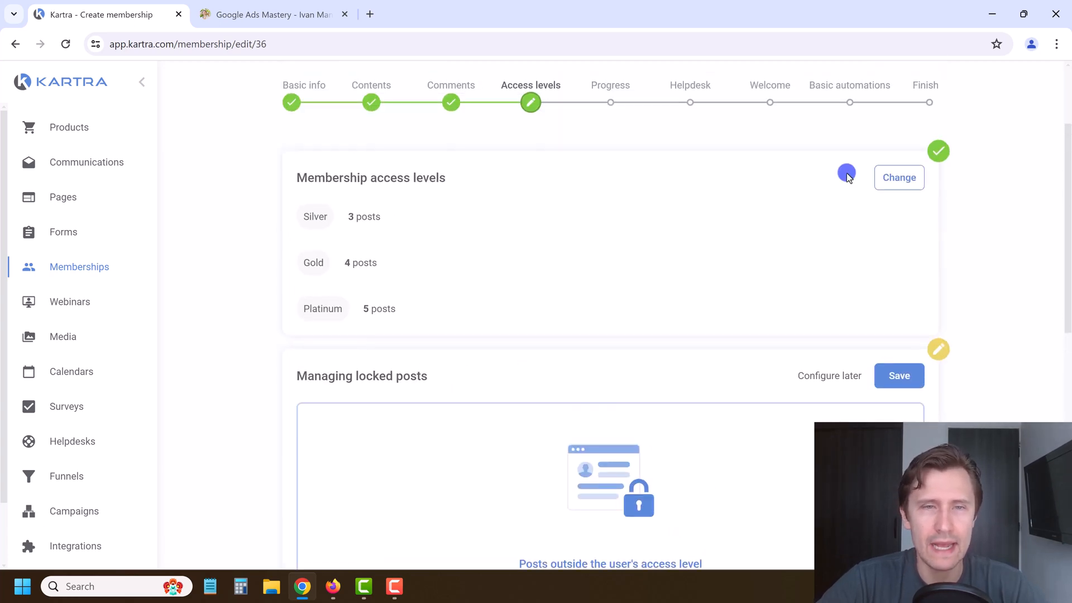
pyautogui.click(909, 183)
pyautogui.scroll(-3, 568, 407)
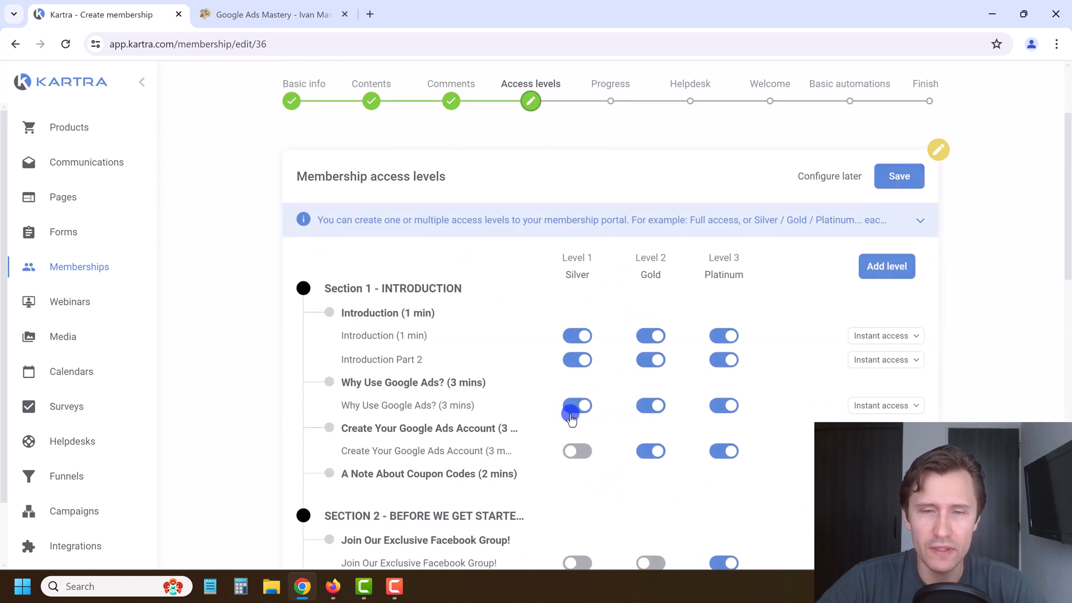
pyautogui.click(569, 313)
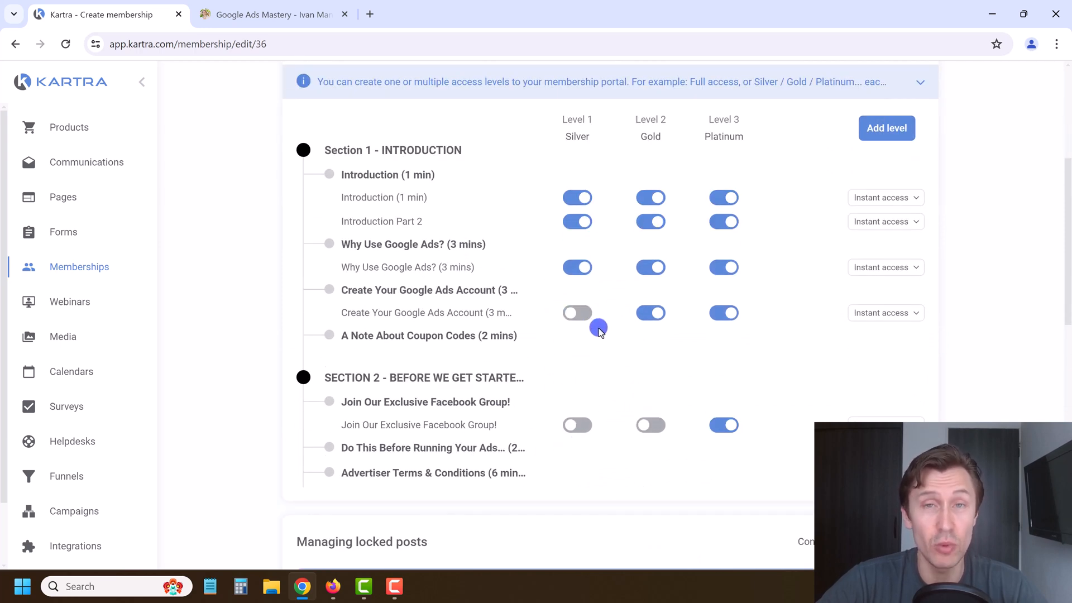
pyautogui.scroll(3, 893, 131)
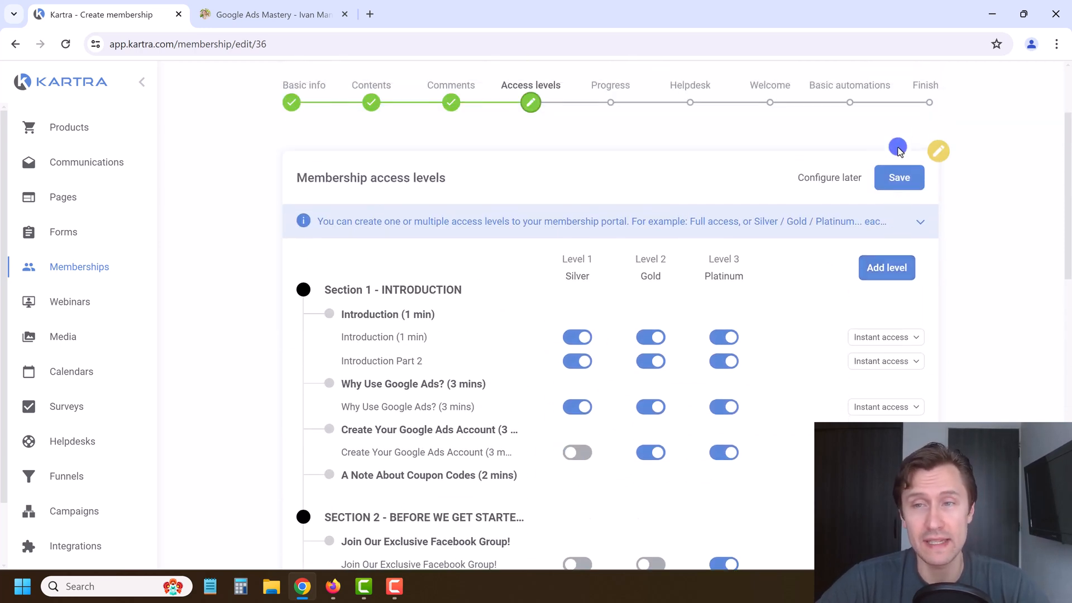
pyautogui.click(908, 184)
pyautogui.scroll(-10, 606, 386)
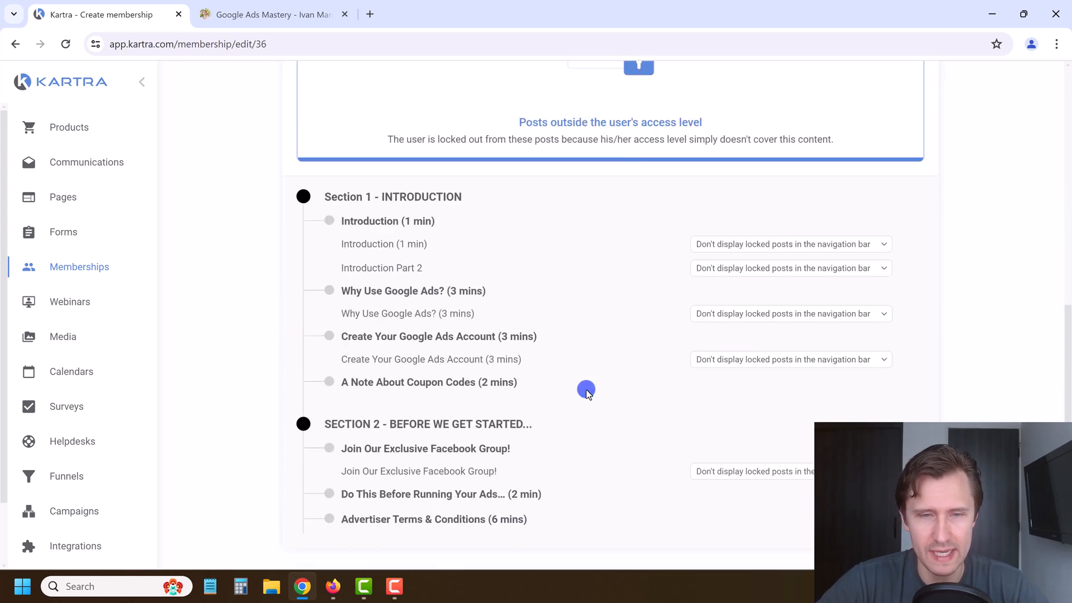
pyautogui.scroll(3, 734, 282)
# Step: Set the Introduction lesson's locked-post behaviour to 'Display post, and pop a teaser window'
pyautogui.click(733, 274)
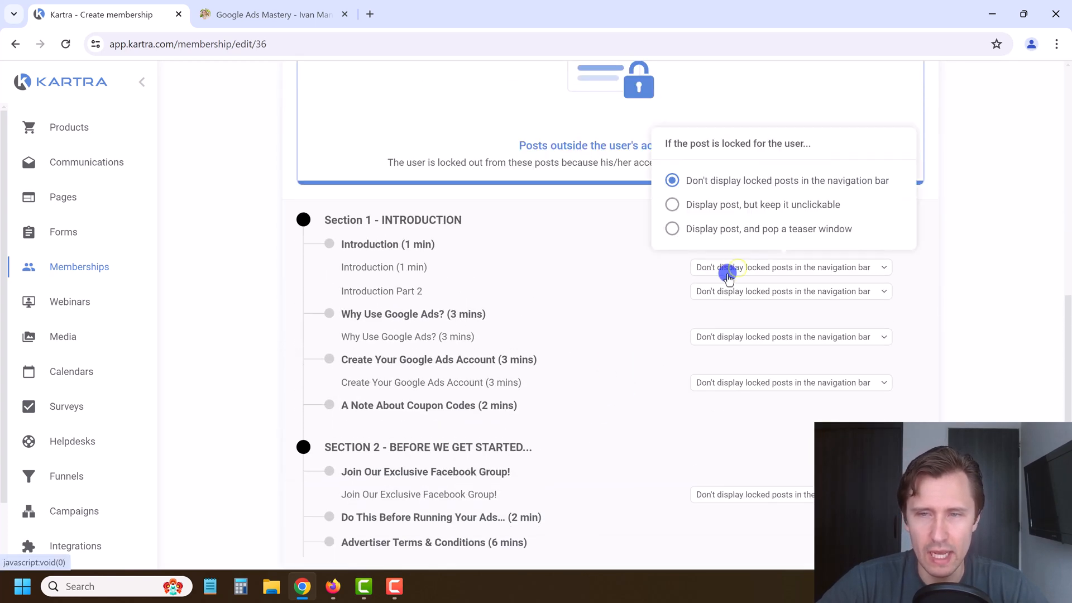
pyautogui.click(674, 205)
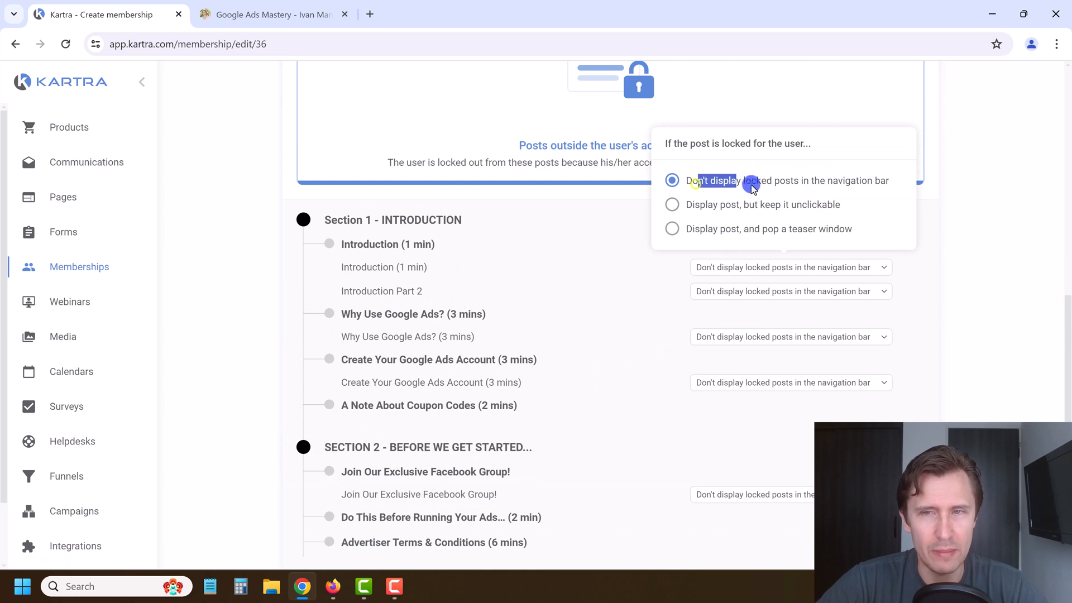
pyautogui.moveTo(752, 186); pyautogui.dragTo(858, 183)
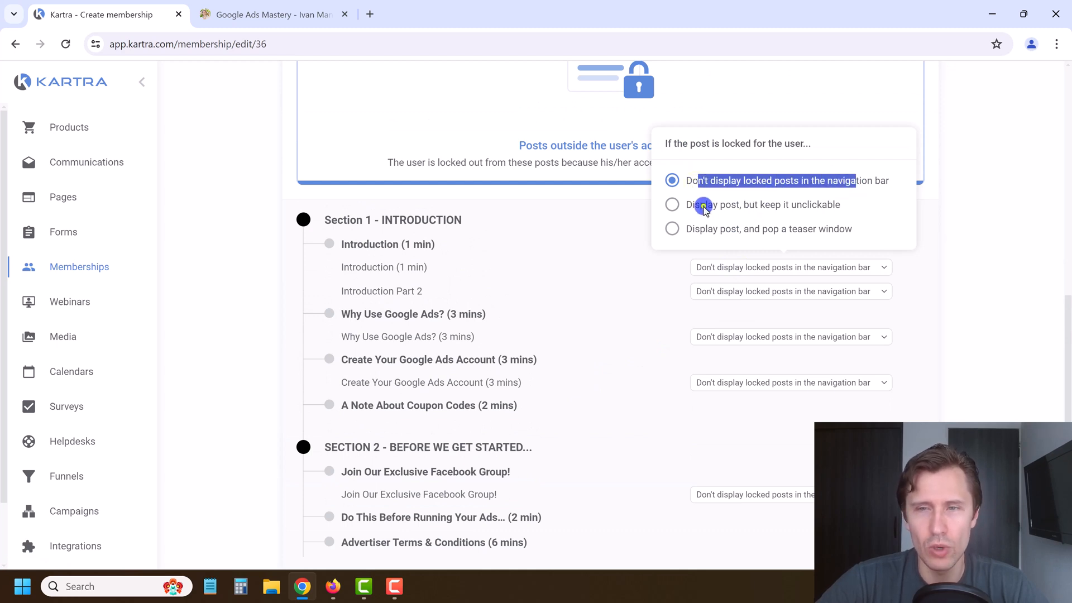
pyautogui.moveTo(705, 206); pyautogui.dragTo(782, 199)
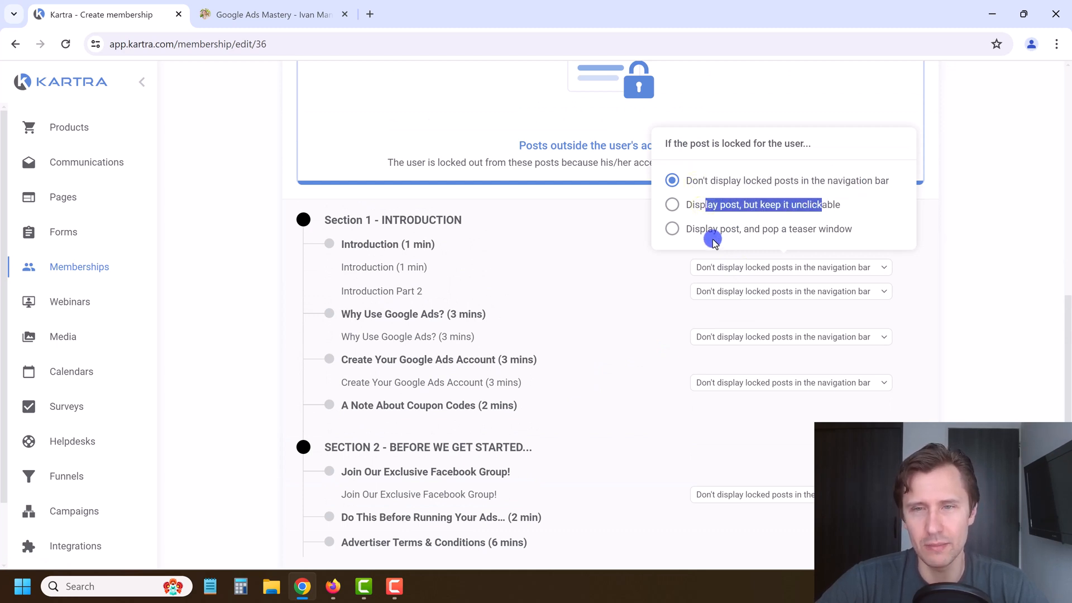
pyautogui.moveTo(695, 235); pyautogui.dragTo(825, 231)
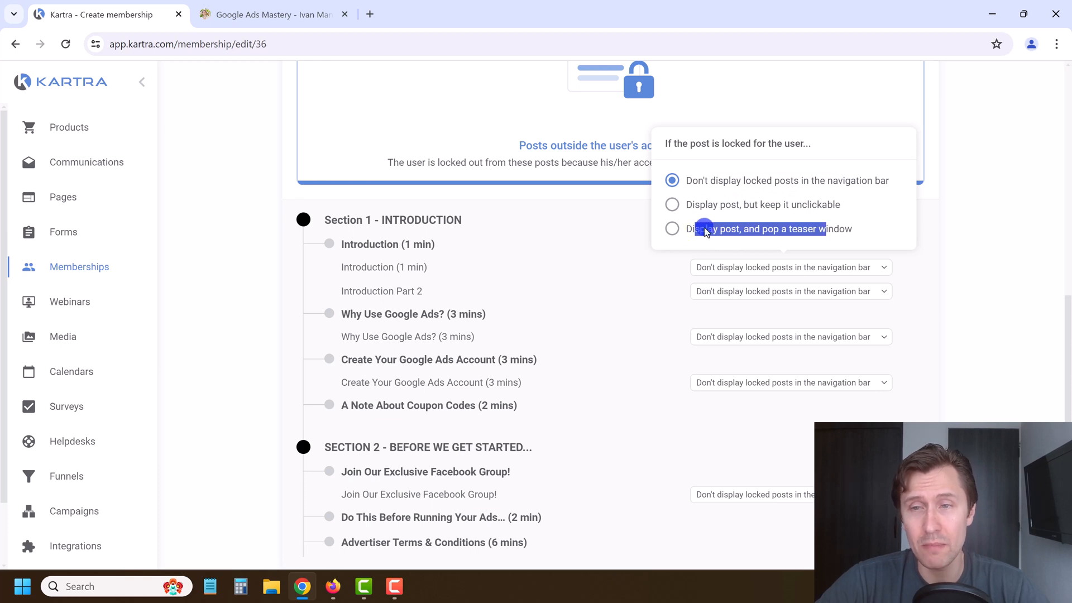
pyautogui.click(674, 229)
pyautogui.click(647, 313)
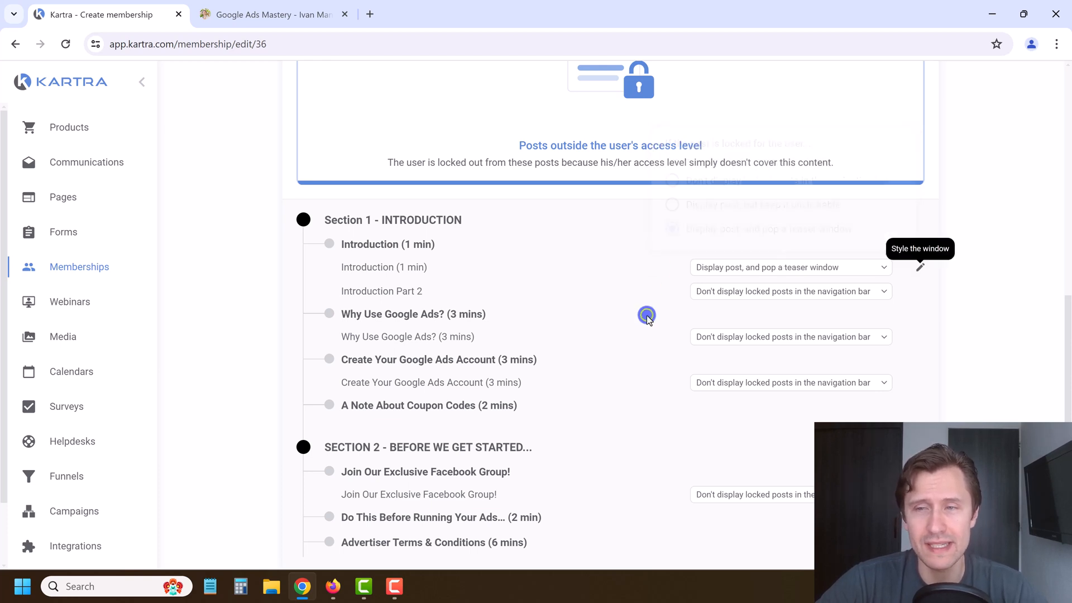
# Step: Apply the teaser-window option to Introduction Part 2, Why Use Google Ads, Create Account and Facebook Group
pyautogui.click(748, 296)
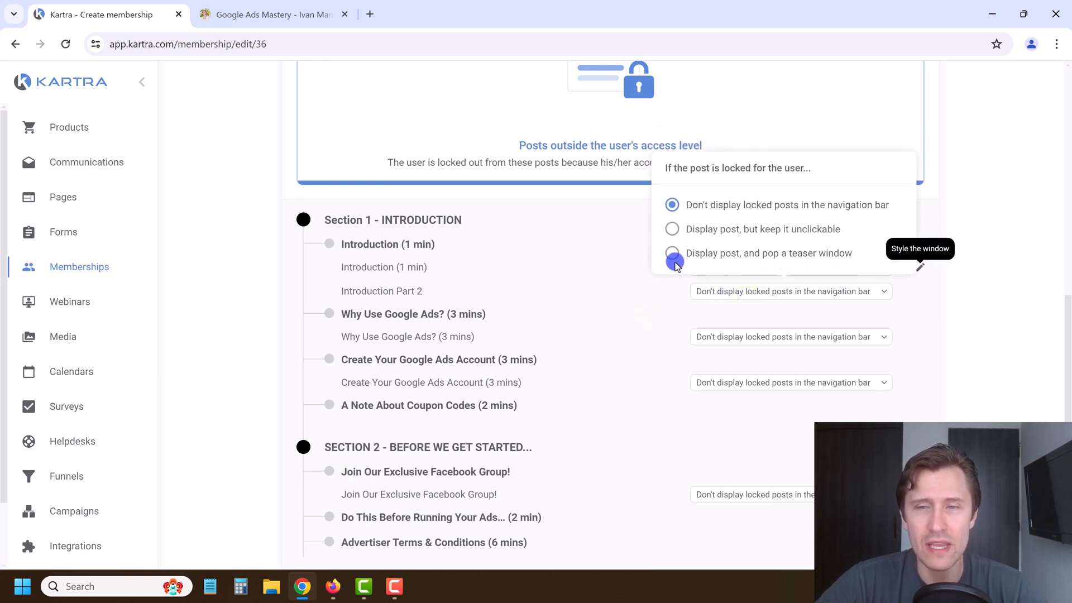
pyautogui.click(672, 257)
pyautogui.click(732, 335)
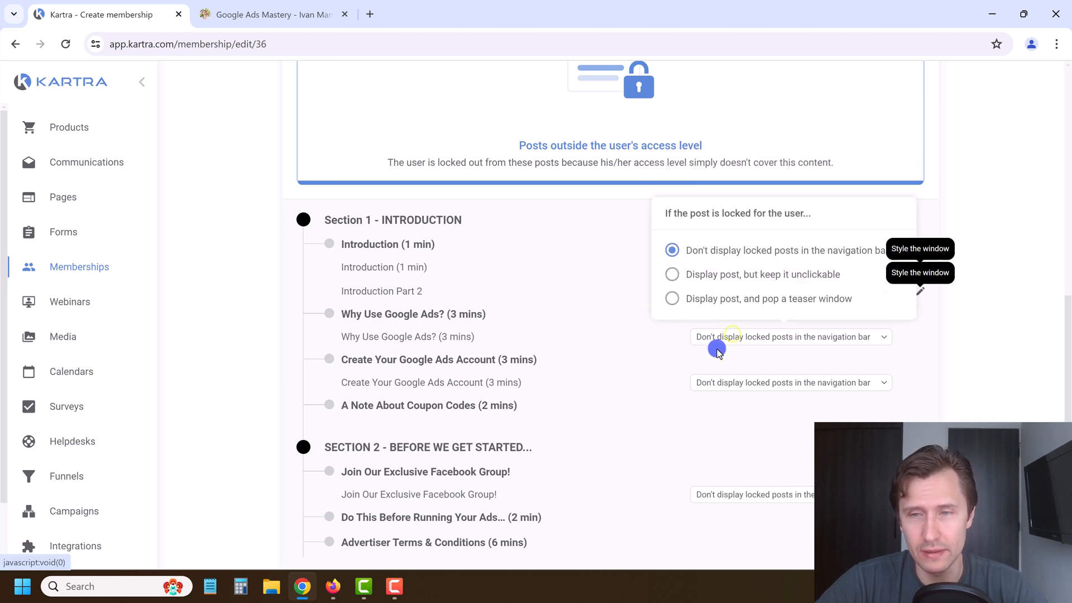
pyautogui.click(745, 383)
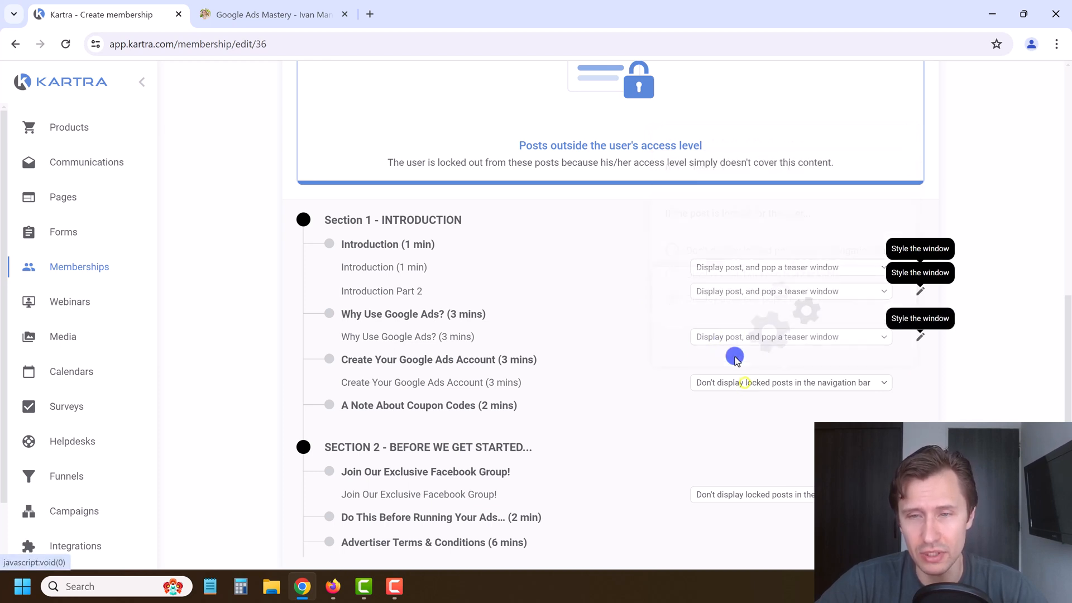
pyautogui.click(675, 347)
pyautogui.scroll(-1, 689, 416)
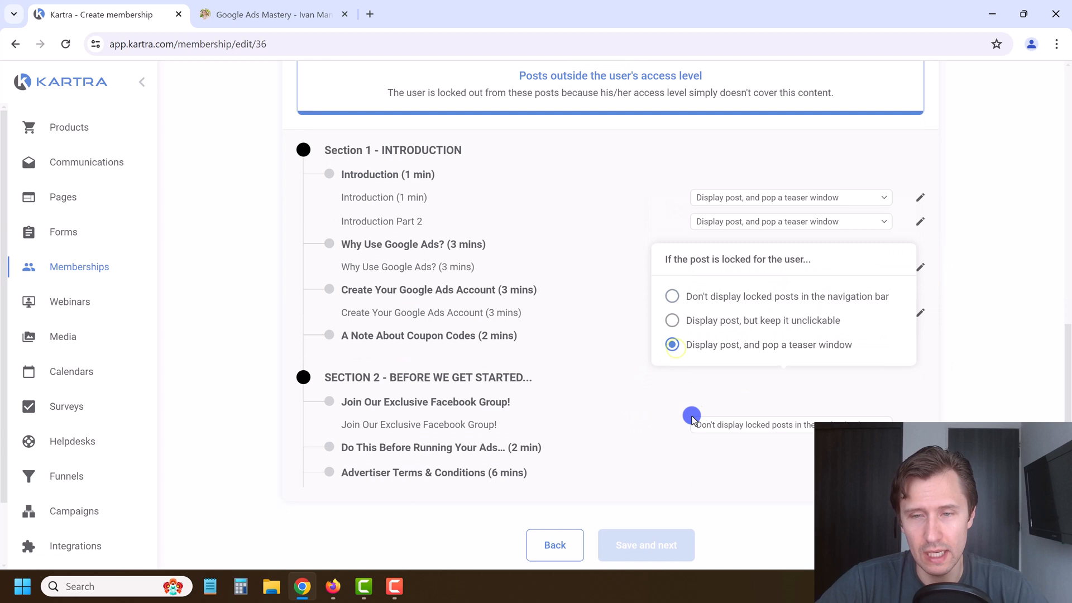
pyautogui.click(727, 423)
pyautogui.click(709, 363)
pyautogui.click(674, 387)
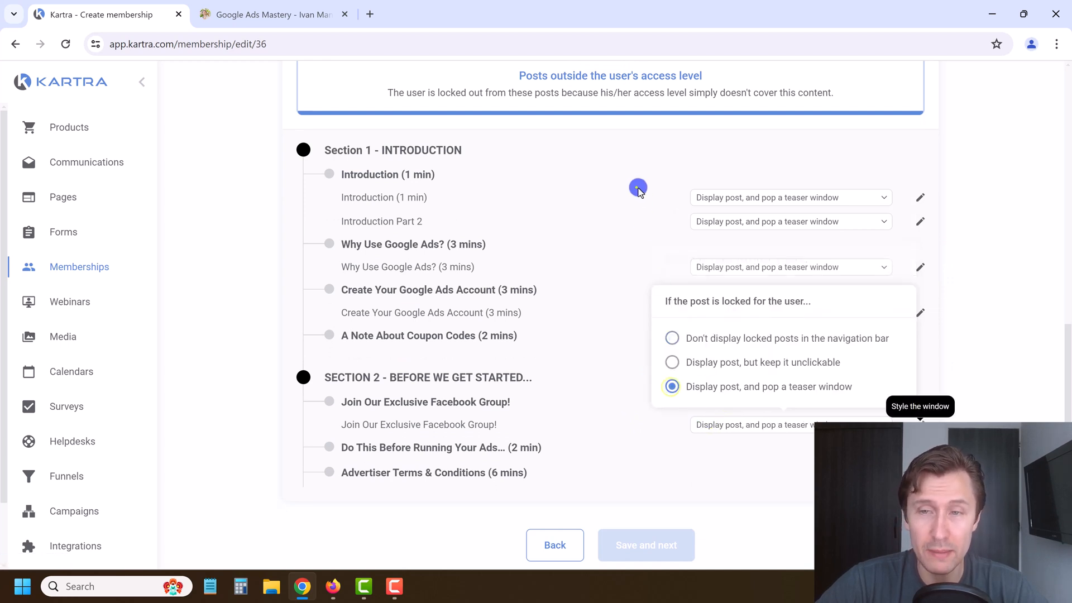
pyautogui.click(918, 199)
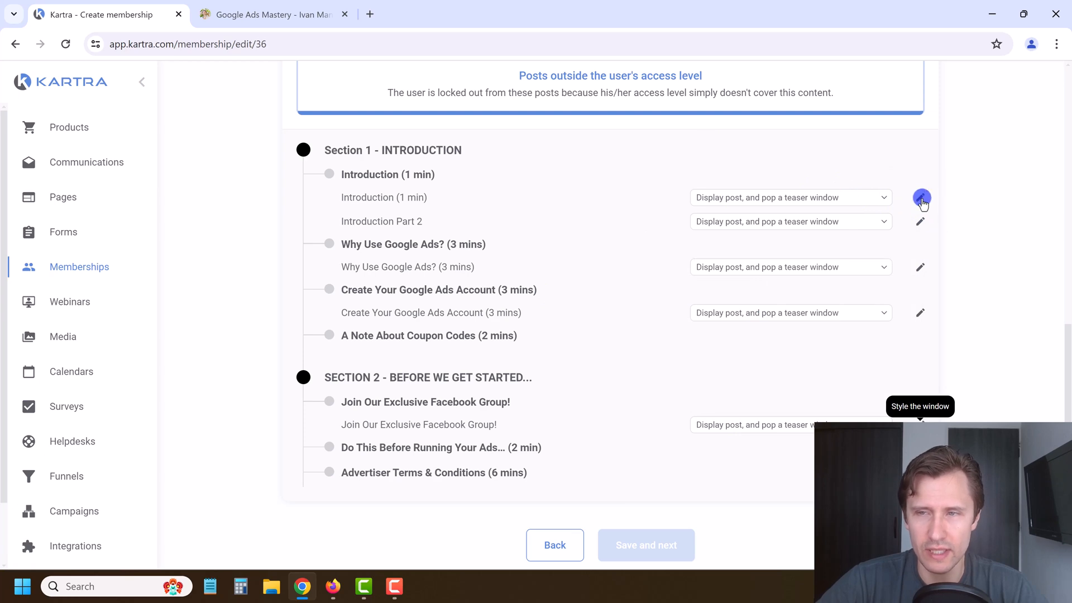
# Step: Customise the locked-post teaser pop-up, trying the video teaser template
pyautogui.click(921, 199)
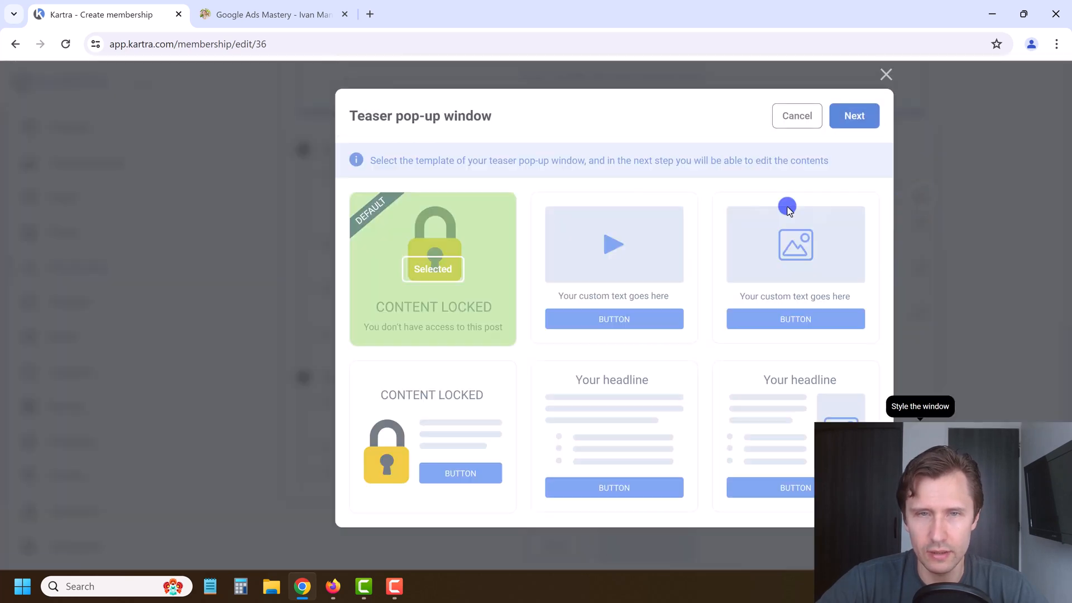
pyautogui.click(464, 359)
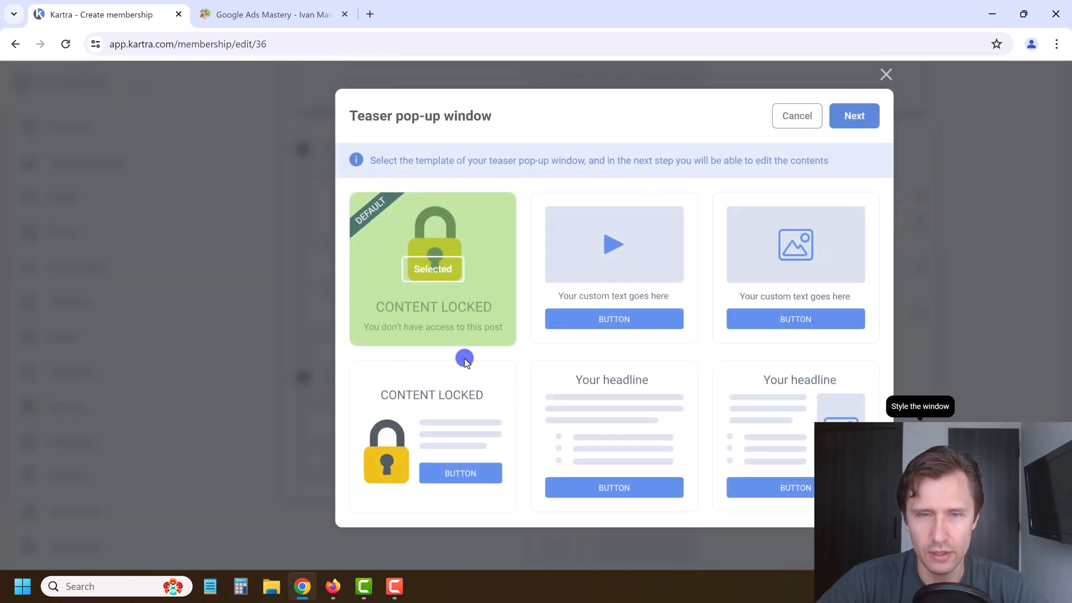
pyautogui.click(440, 273)
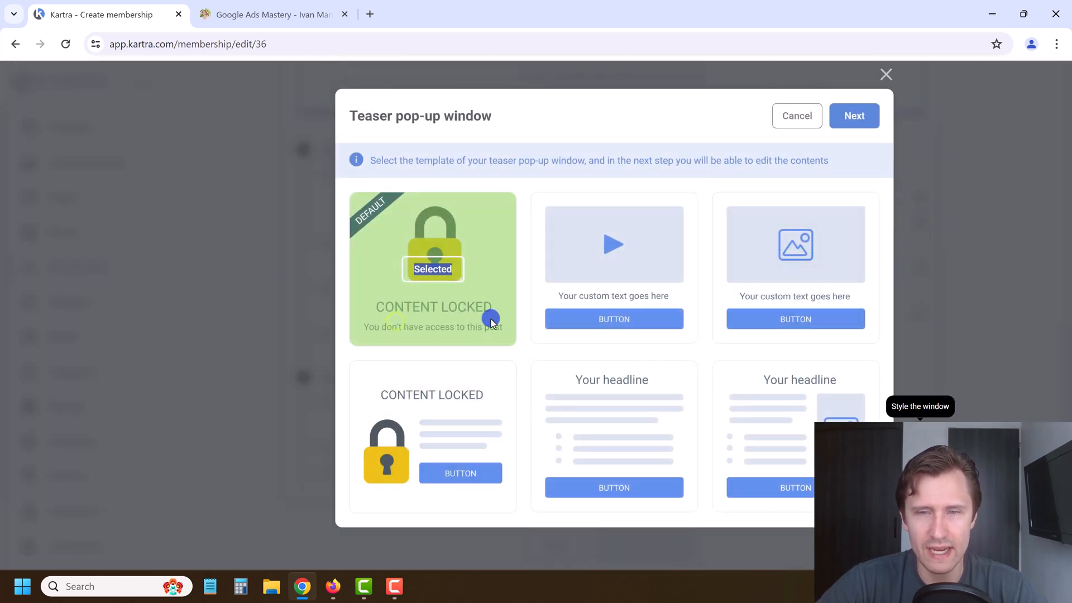
pyautogui.moveTo(603, 279)
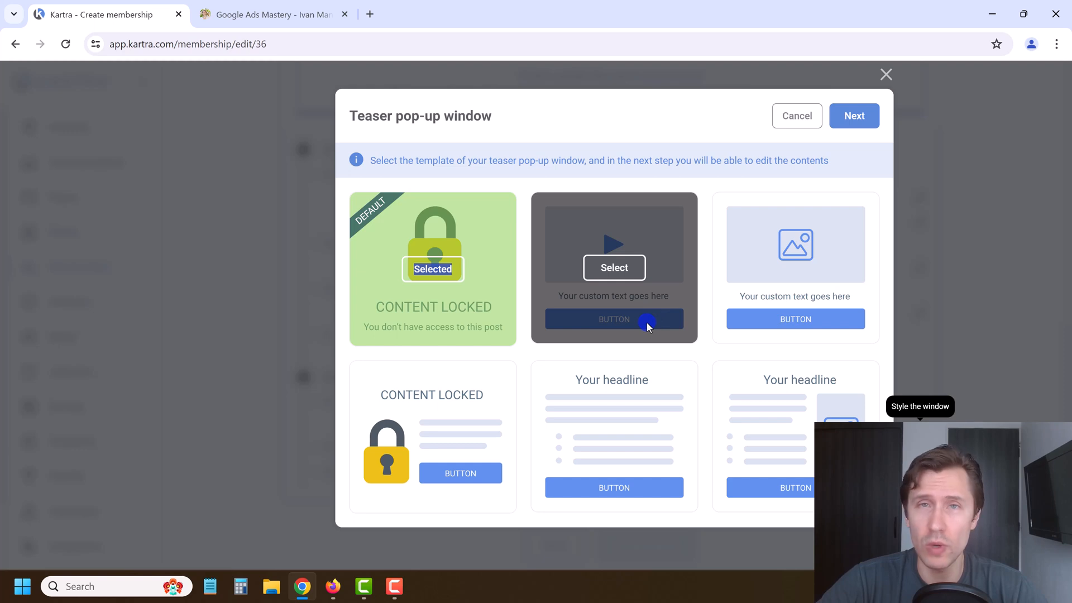
pyautogui.click(623, 270)
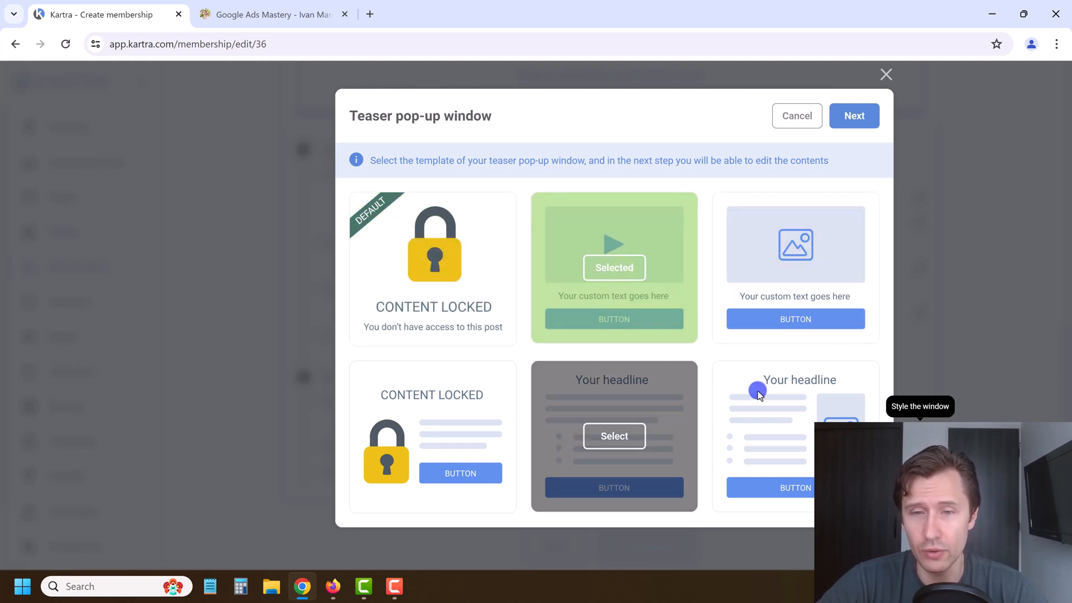
pyautogui.click(843, 110)
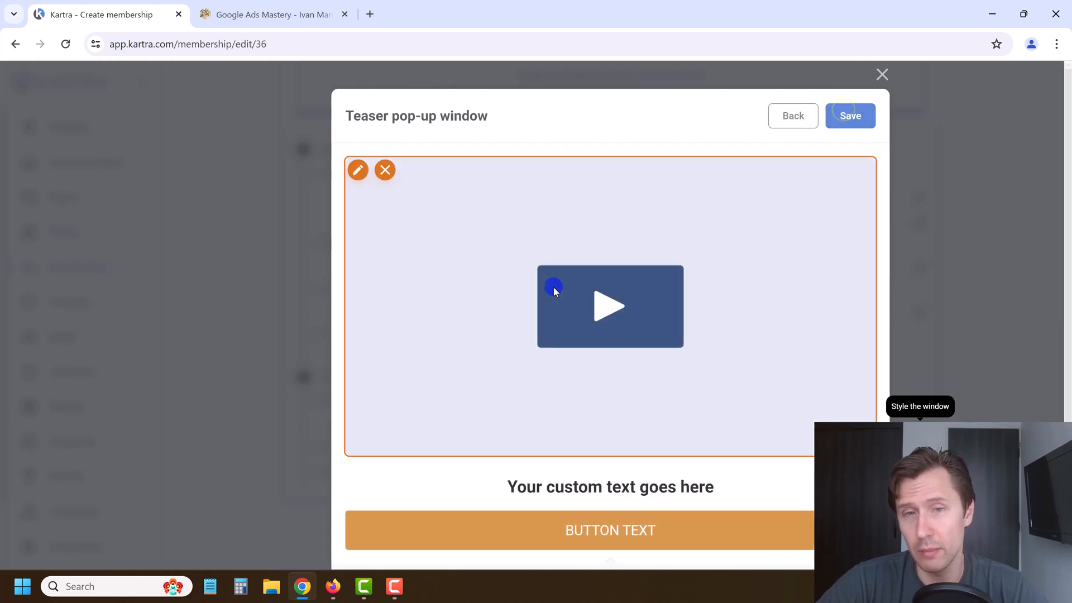
pyautogui.scroll(-1, 545, 441)
pyautogui.scroll(1, 545, 425)
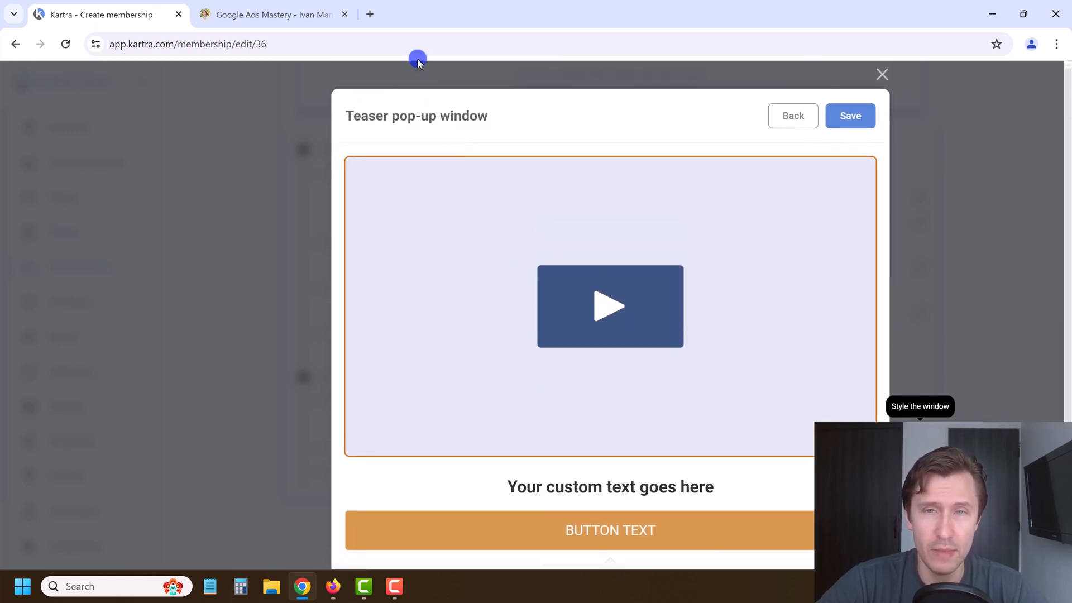
# Step: Revert to the default Content Locked teaser template, save it, and save the locked-post settings
pyautogui.click(798, 114)
pyautogui.click(430, 270)
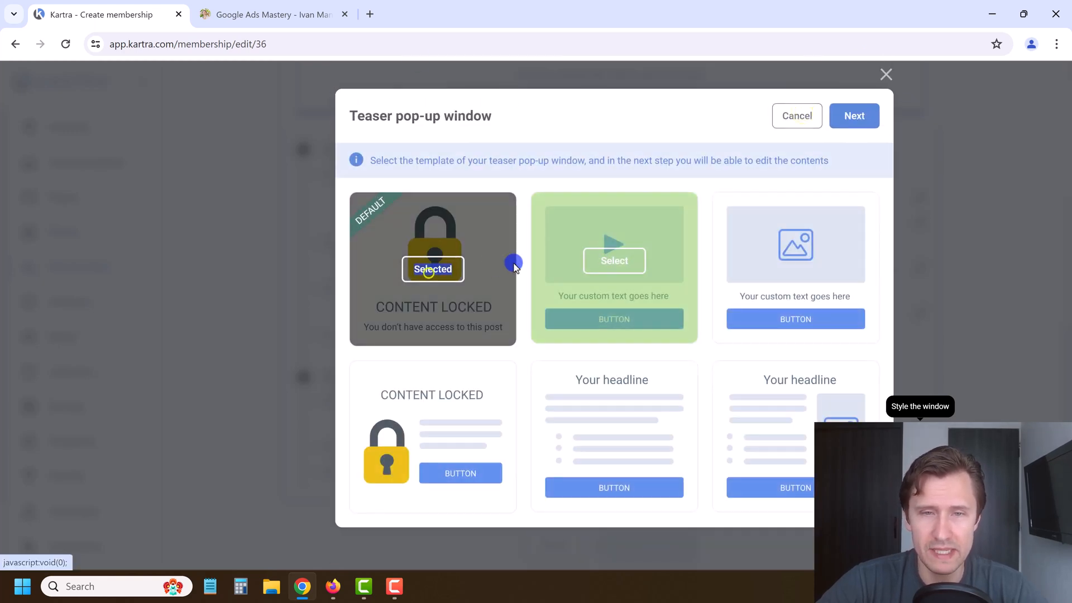
pyautogui.click(869, 116)
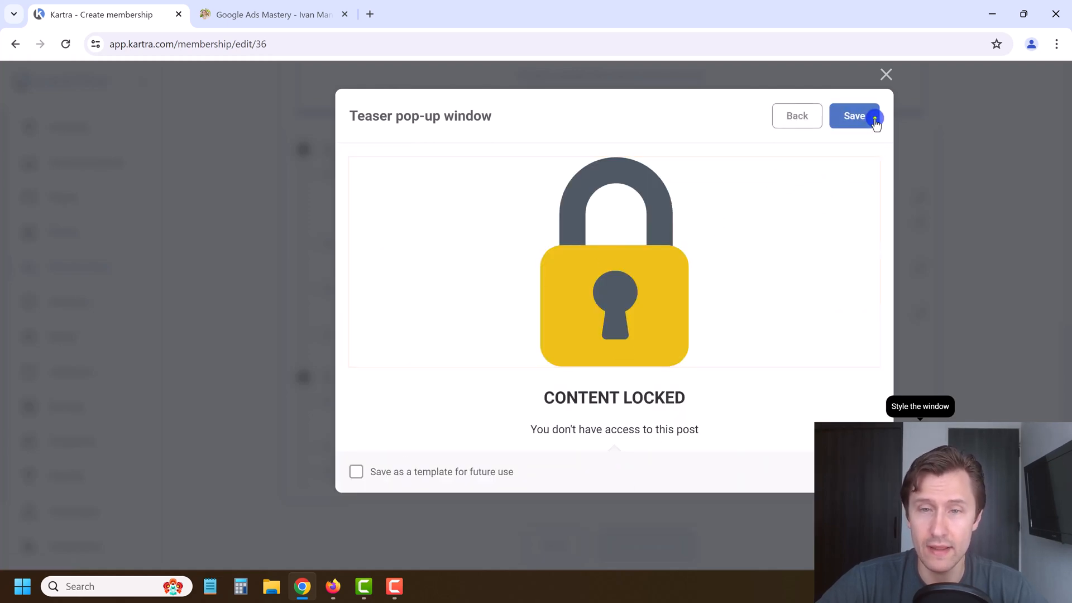
pyautogui.click(874, 113)
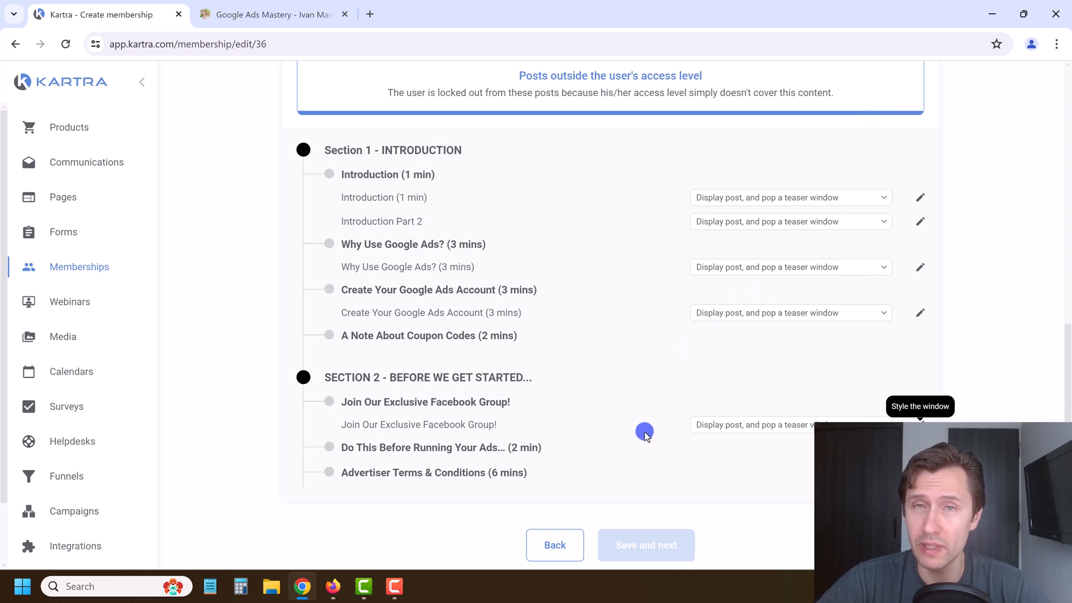
pyautogui.scroll(1, 705, 428)
pyautogui.scroll(-2, 706, 428)
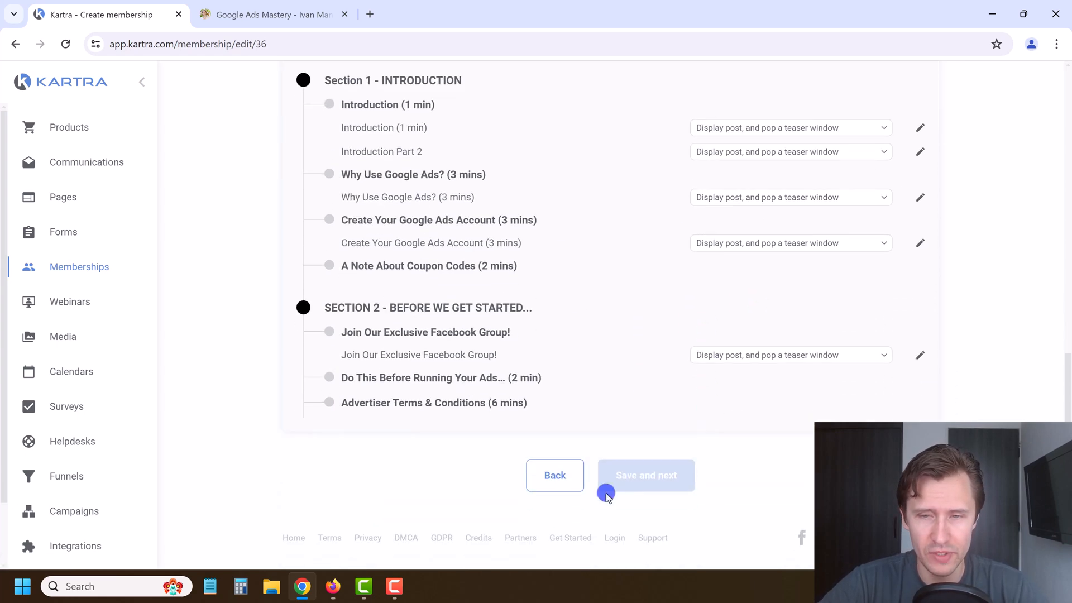
pyautogui.scroll(4, 611, 491)
pyautogui.click(896, 98)
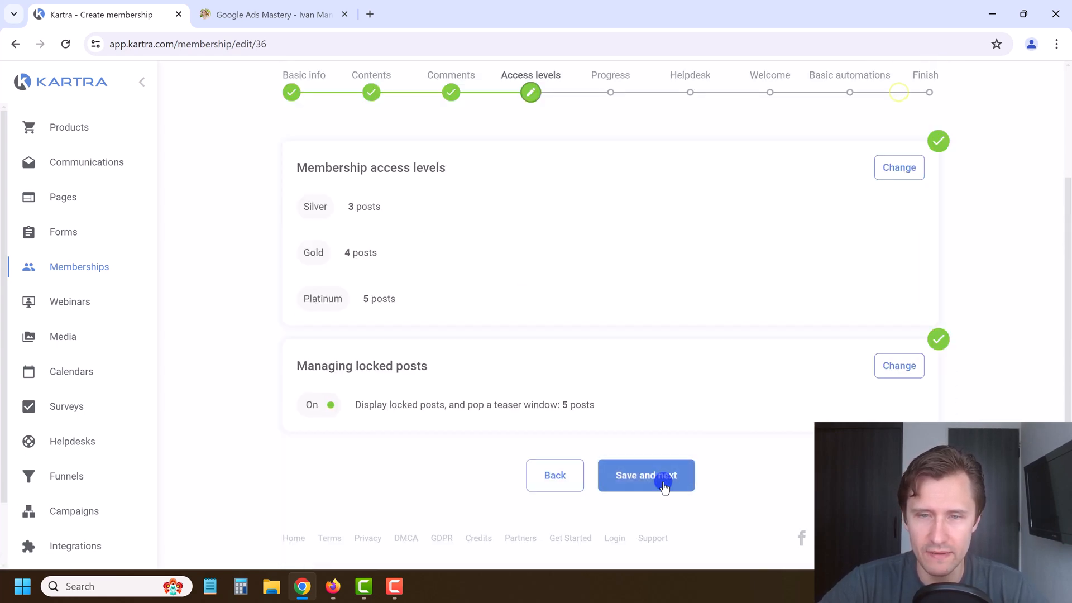
pyautogui.click(664, 485)
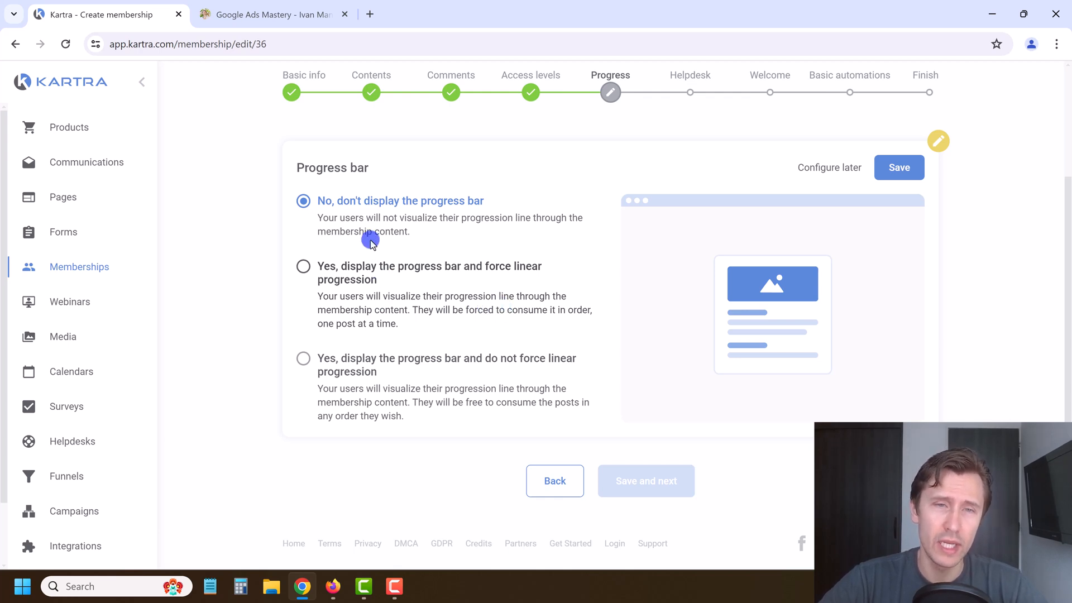
# Step: Choose 'Yes, display the progress bar and do not force linear progression' after comparing the options
pyautogui.click(377, 300)
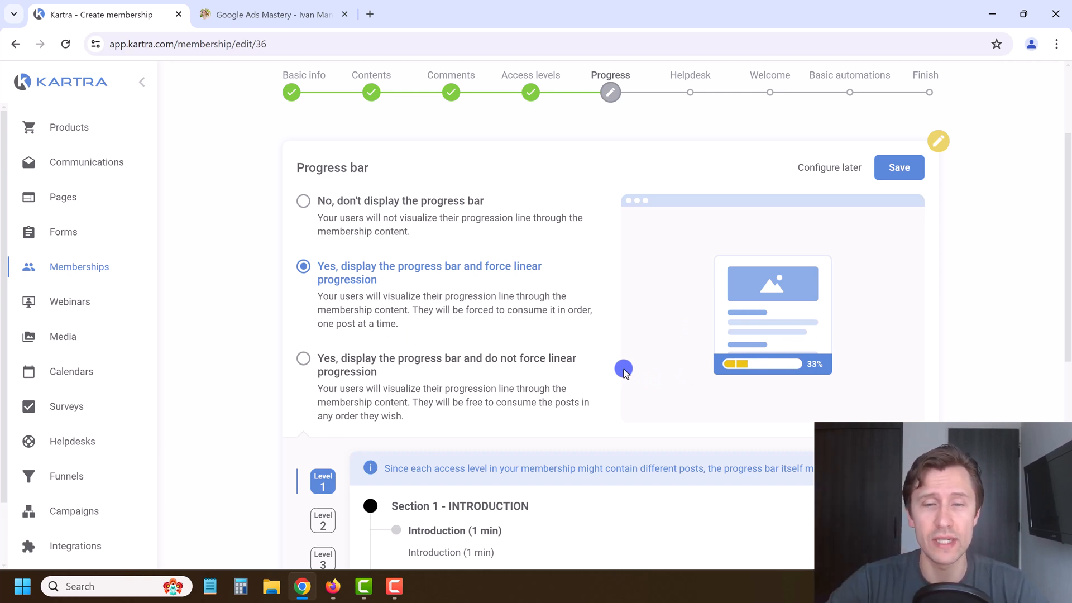
pyautogui.click(361, 366)
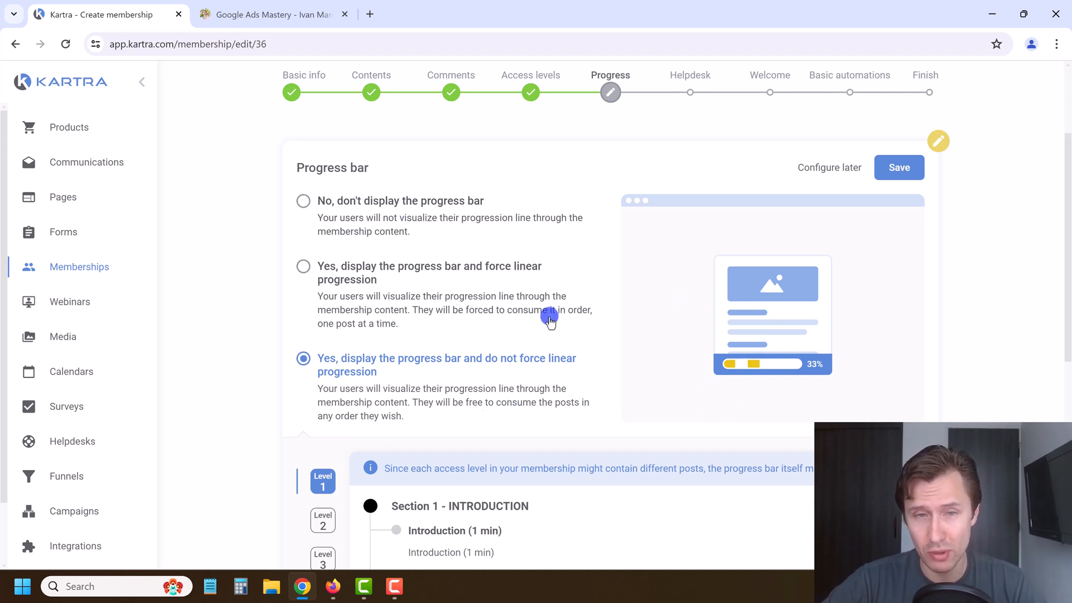
pyautogui.click(368, 284)
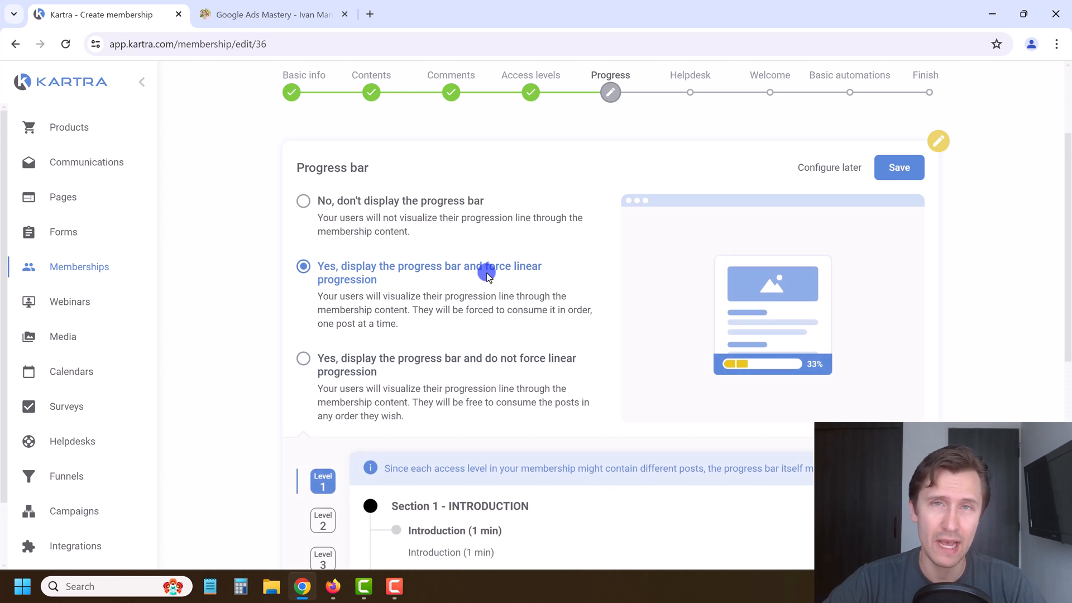
pyautogui.click(421, 357)
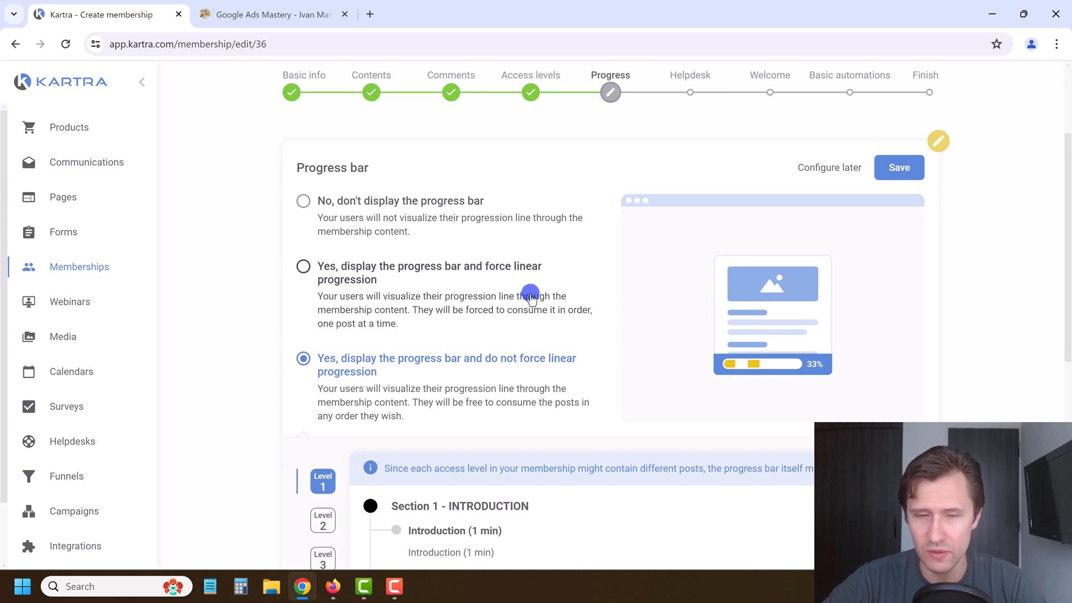
pyautogui.scroll(-3, 530, 296)
pyautogui.scroll(-3, 426, 247)
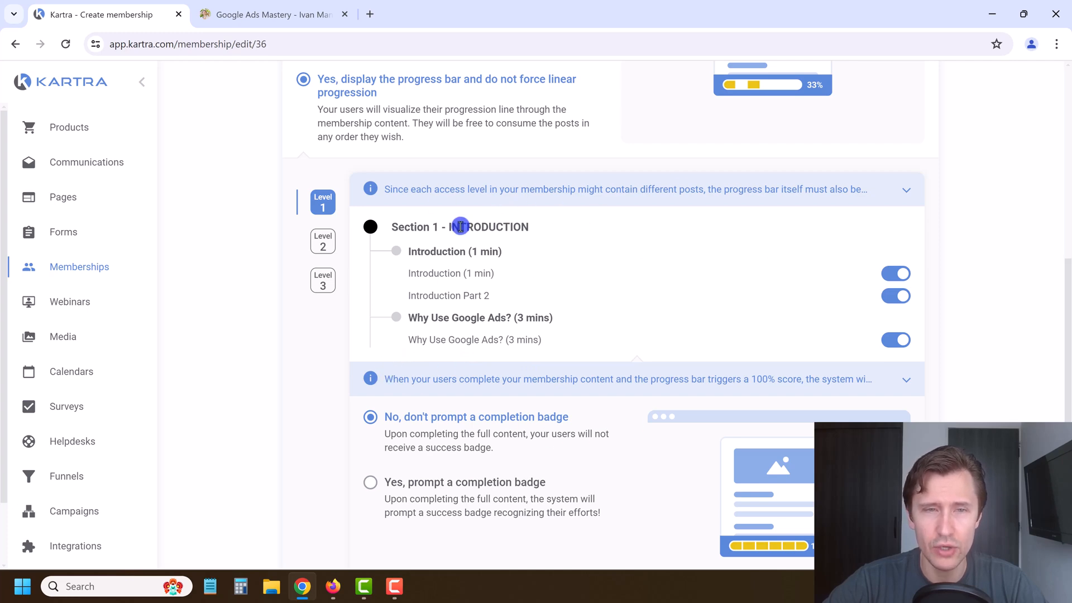
# Step: Compare the Level 1, 2 and 3 post toggles and review Level 3's five counted posts
pyautogui.click(324, 241)
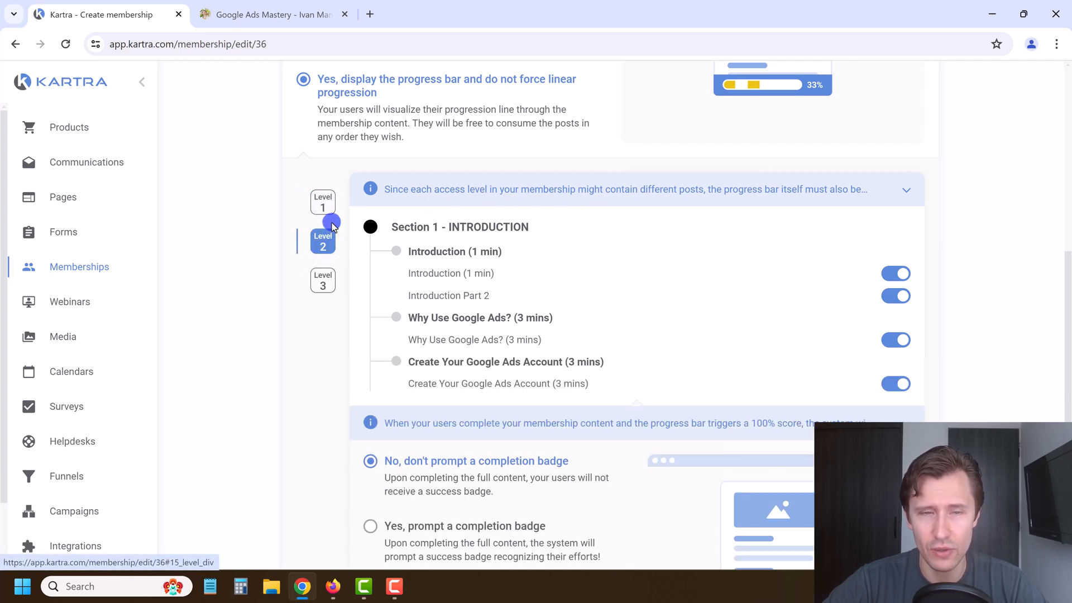
pyautogui.click(325, 201)
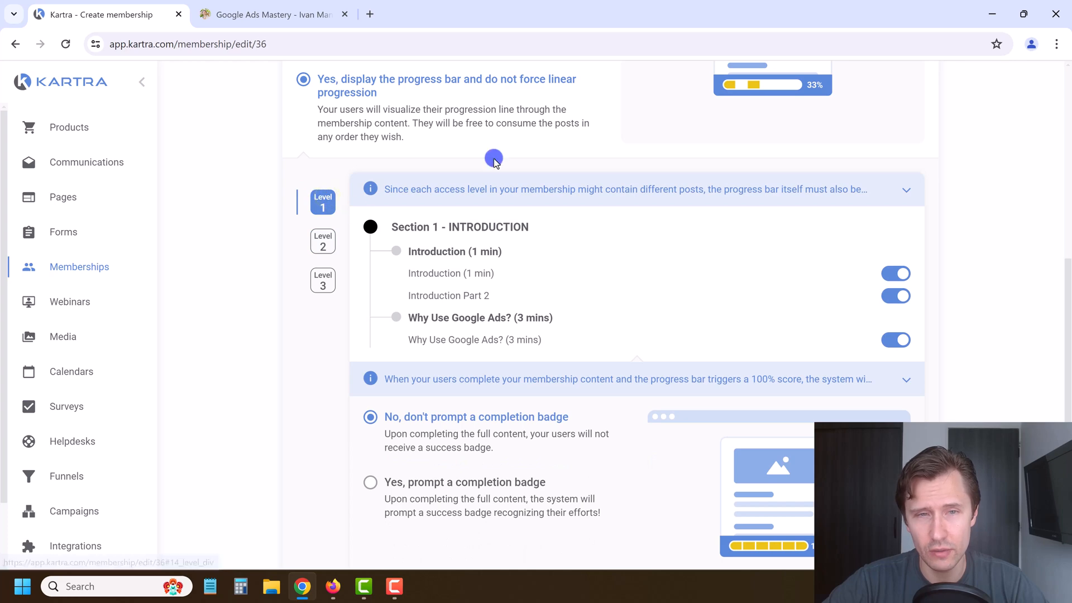
pyautogui.click(322, 242)
pyautogui.click(323, 277)
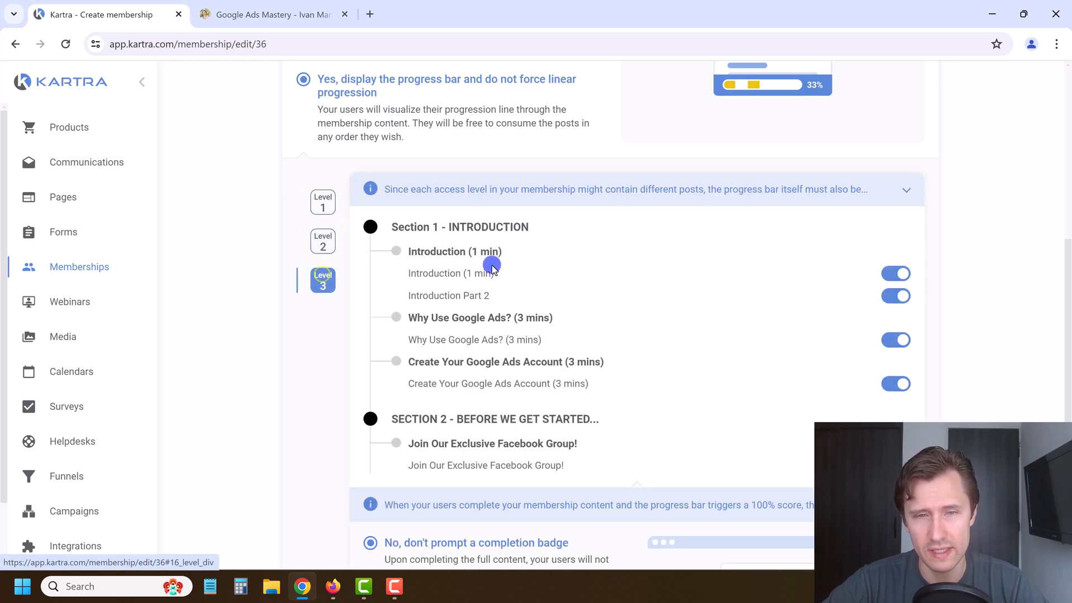
pyautogui.click(588, 339)
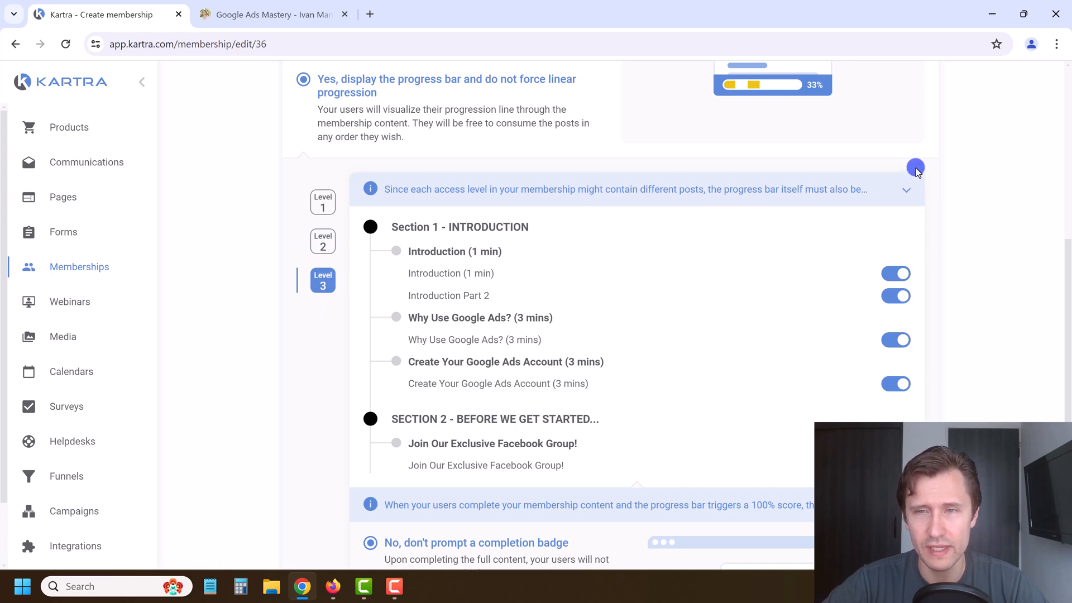
pyautogui.scroll(-2, 836, 231)
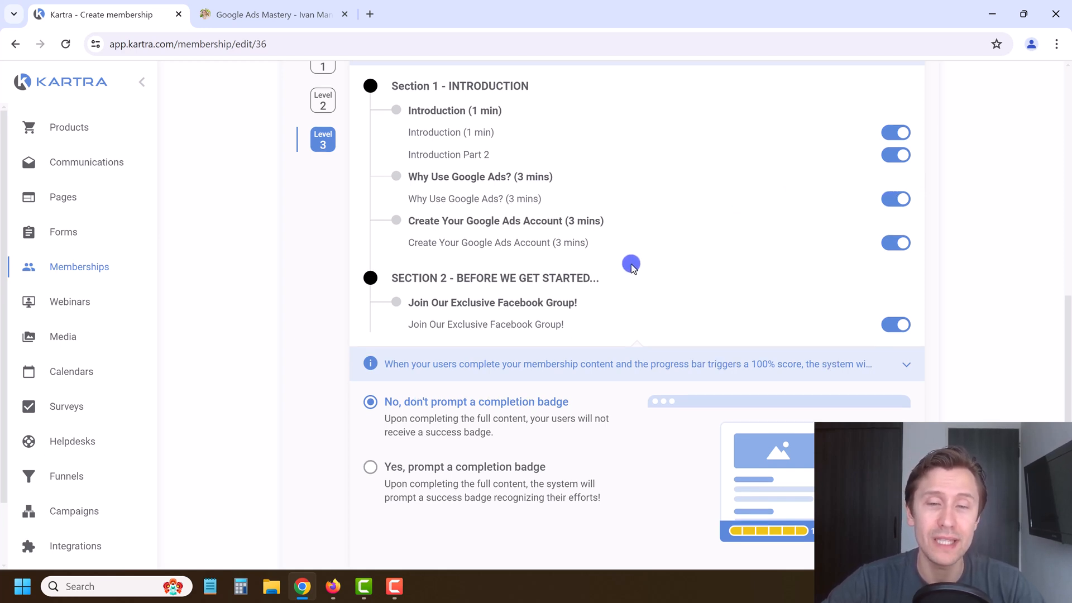
pyautogui.scroll(-2, 630, 266)
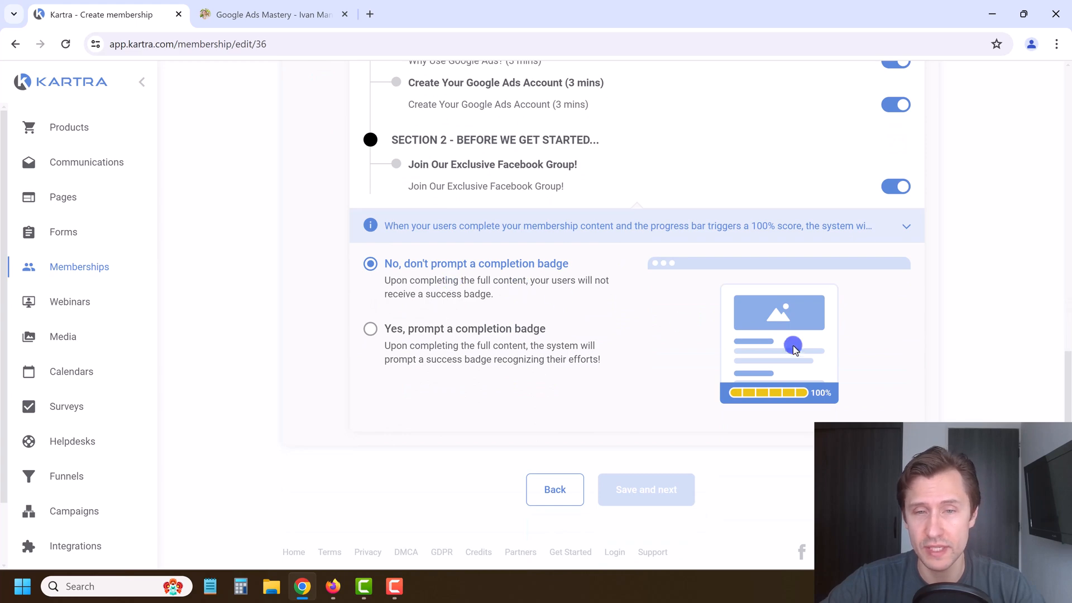
# Step: Enable a completion badge and, after previewing the designs, keep the gold trophy CONGRATULATIONS! badge
pyautogui.click(465, 337)
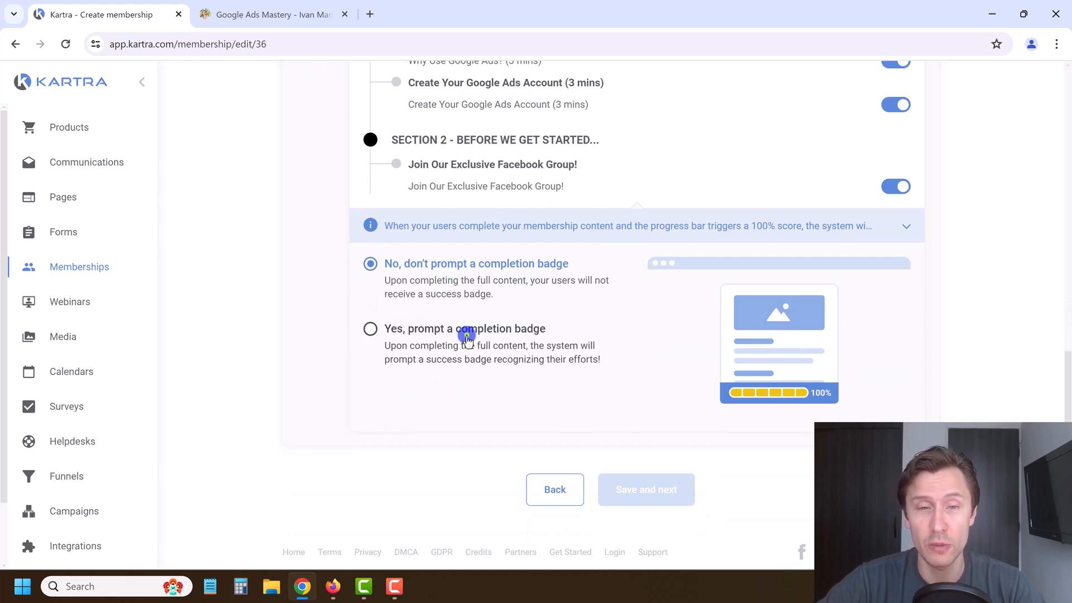
pyautogui.scroll(-4, 453, 395)
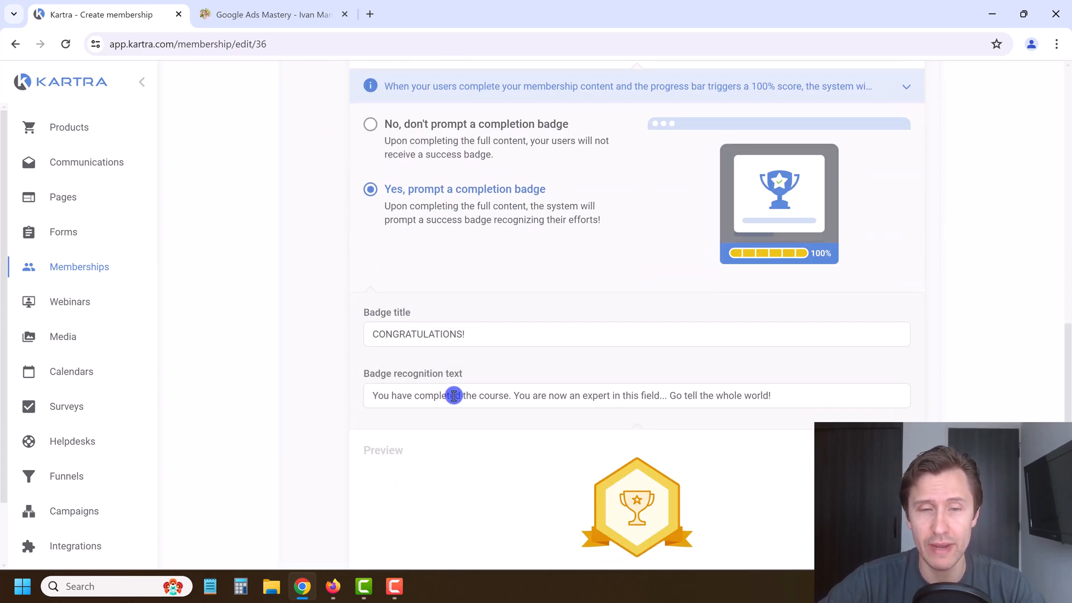
pyautogui.scroll(-2, 617, 469)
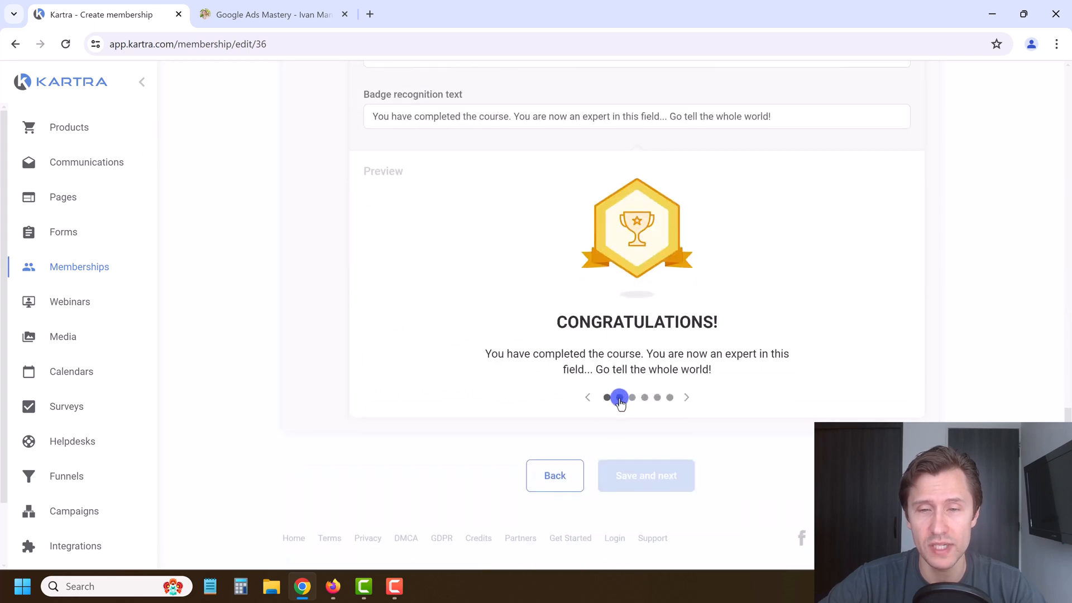
pyautogui.click(641, 398)
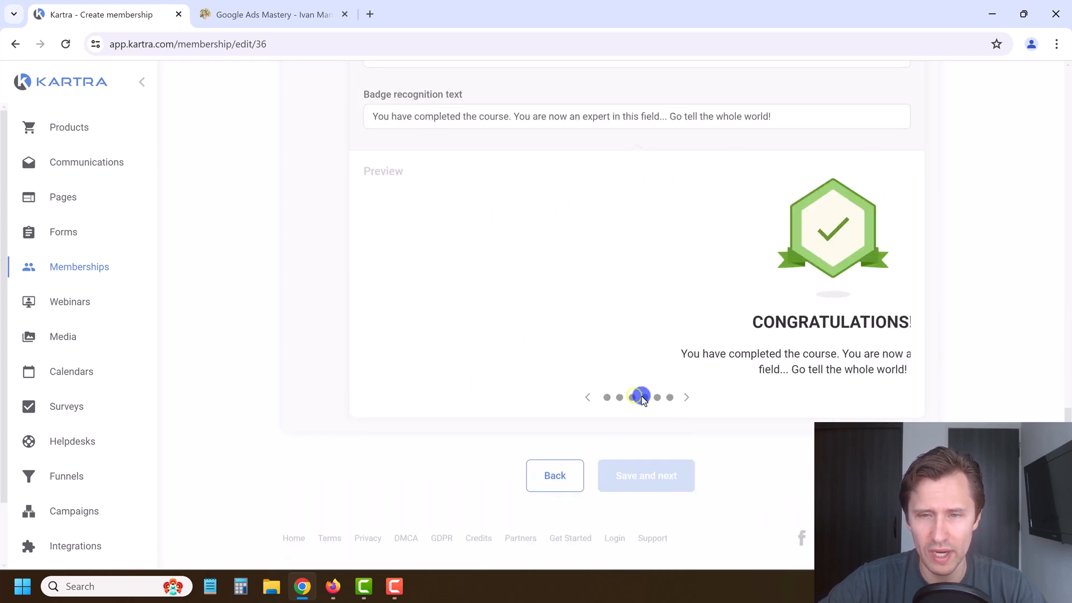
pyautogui.click(643, 397)
pyautogui.click(659, 398)
pyautogui.click(670, 399)
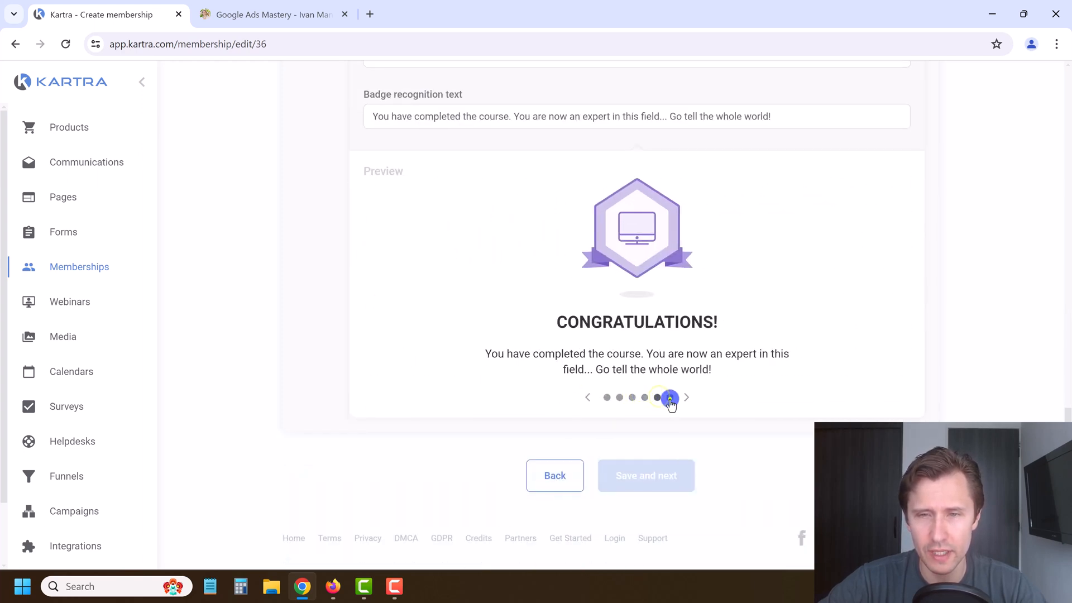
pyautogui.click(607, 397)
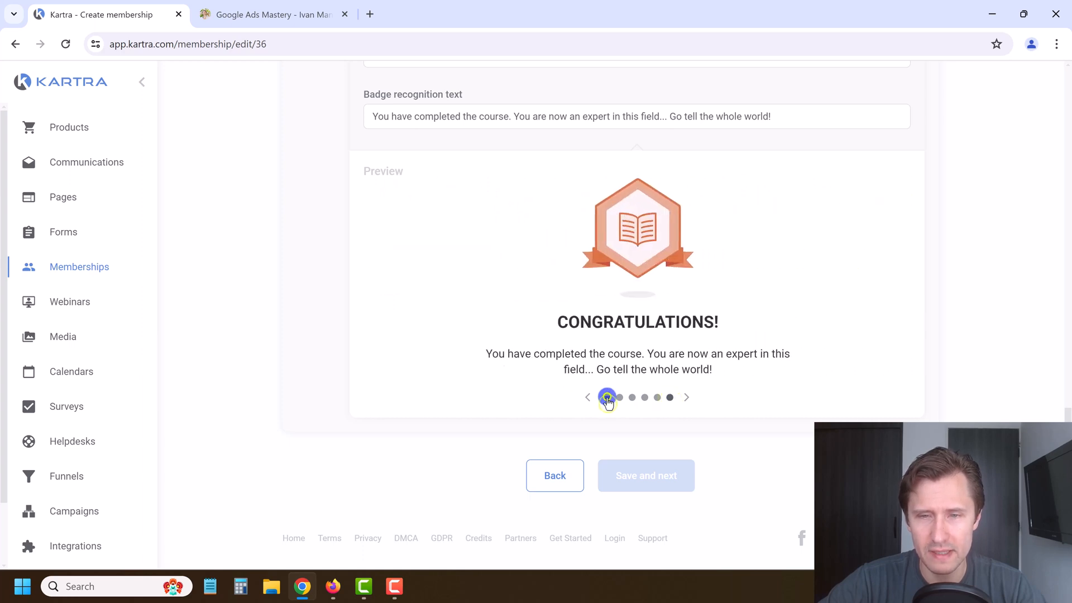
pyautogui.click(621, 398)
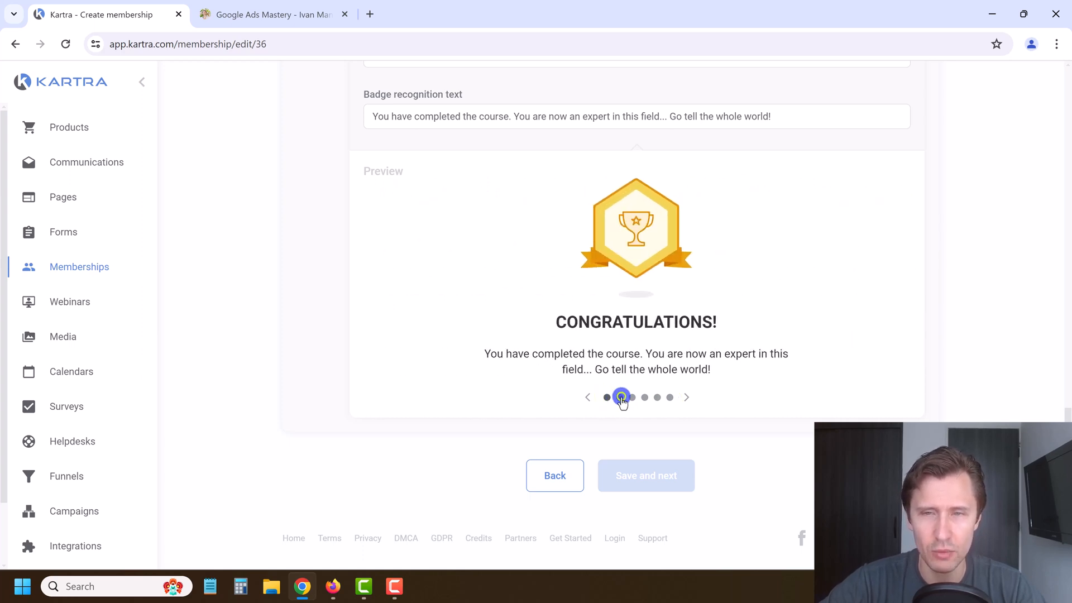
pyautogui.click(608, 397)
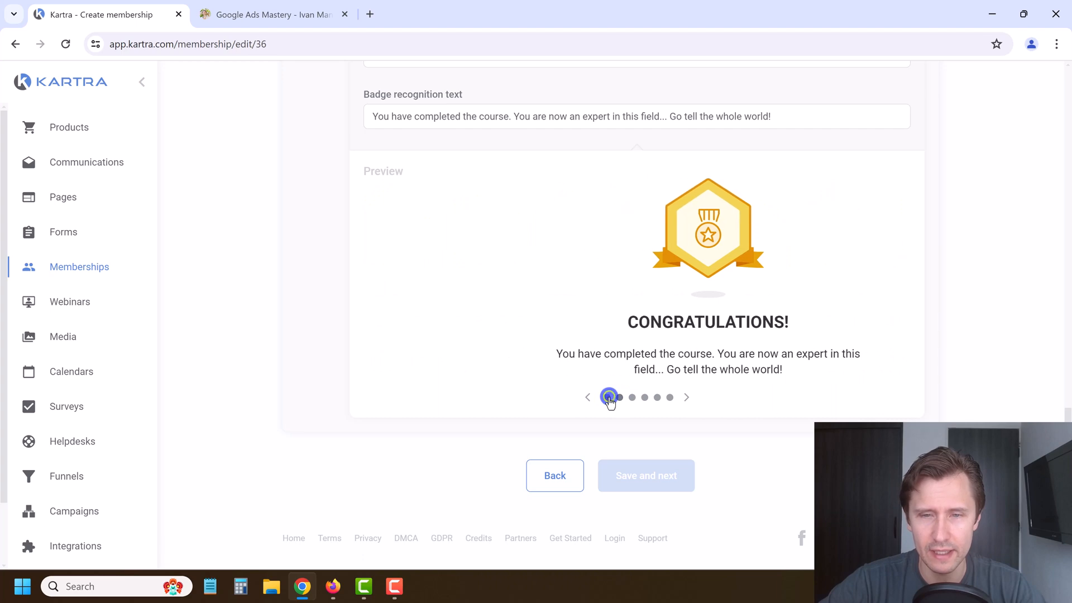
pyautogui.scroll(4, 628, 313)
pyautogui.scroll(12, 642, 344)
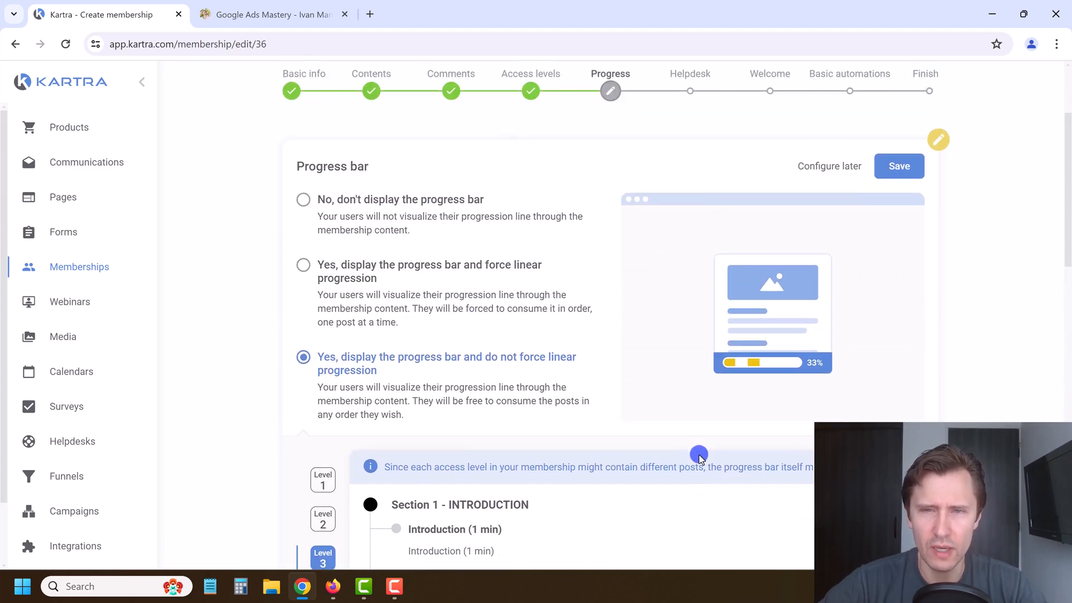
pyautogui.scroll(-5, 693, 447)
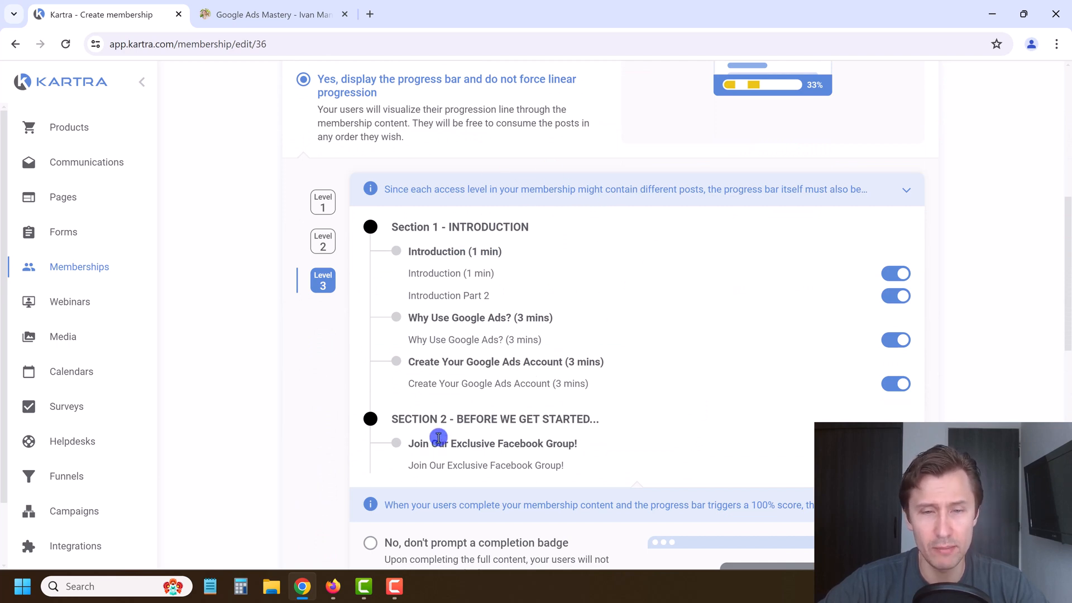
pyautogui.moveTo(415, 445); pyautogui.dragTo(585, 445)
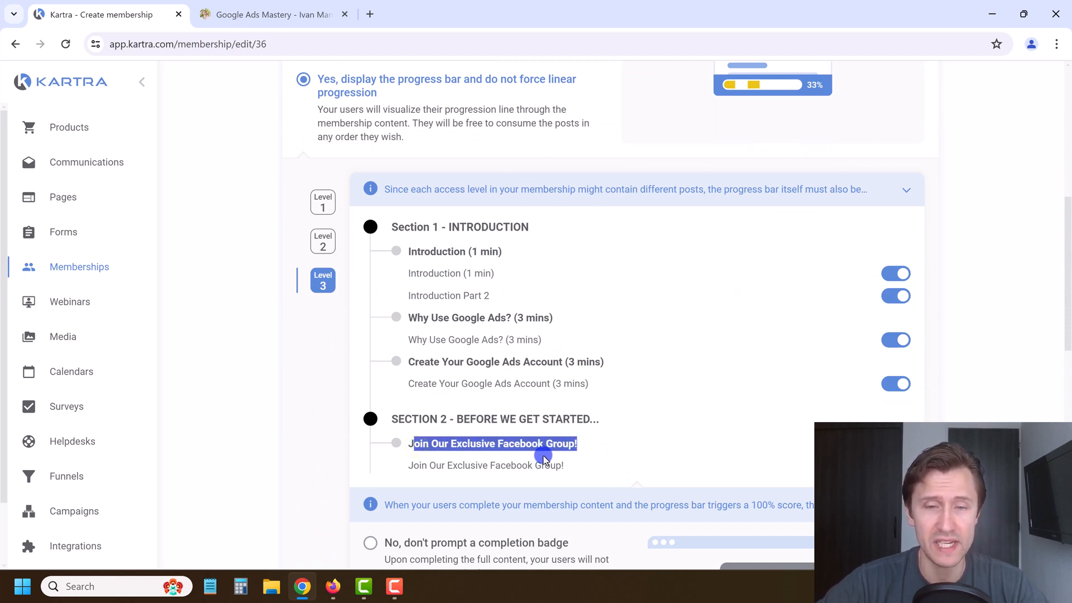
pyautogui.click(510, 442)
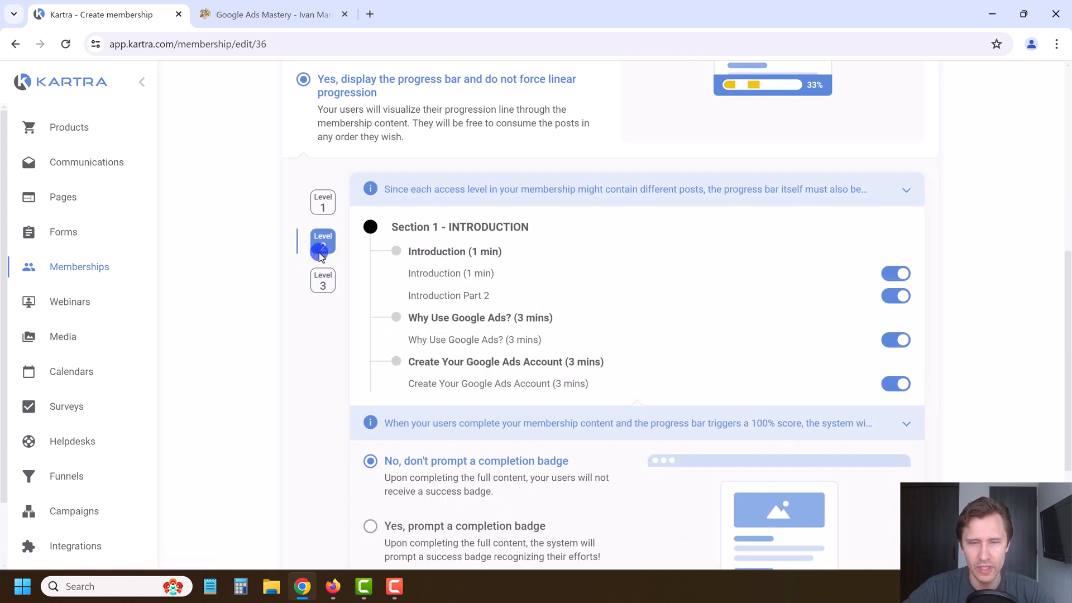
pyautogui.click(324, 206)
pyautogui.click(323, 282)
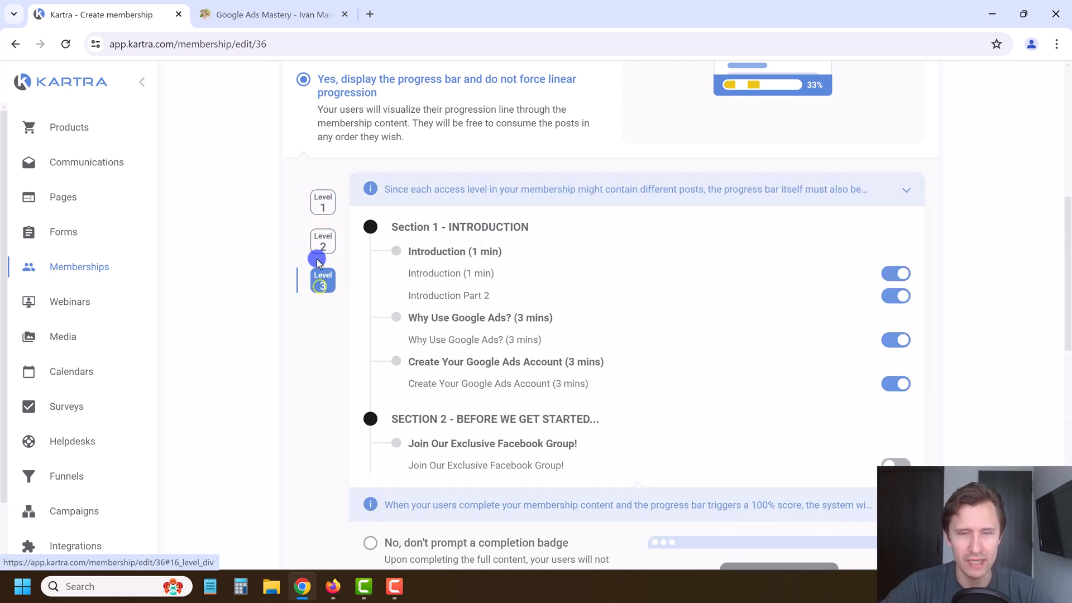
pyautogui.click(326, 193)
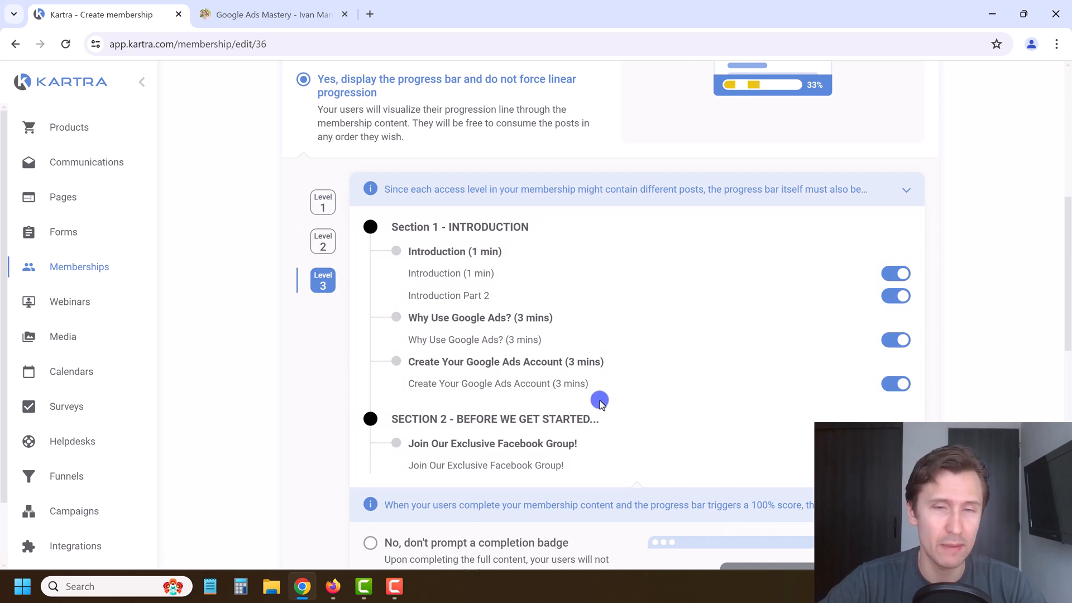
pyautogui.scroll(5, 599, 401)
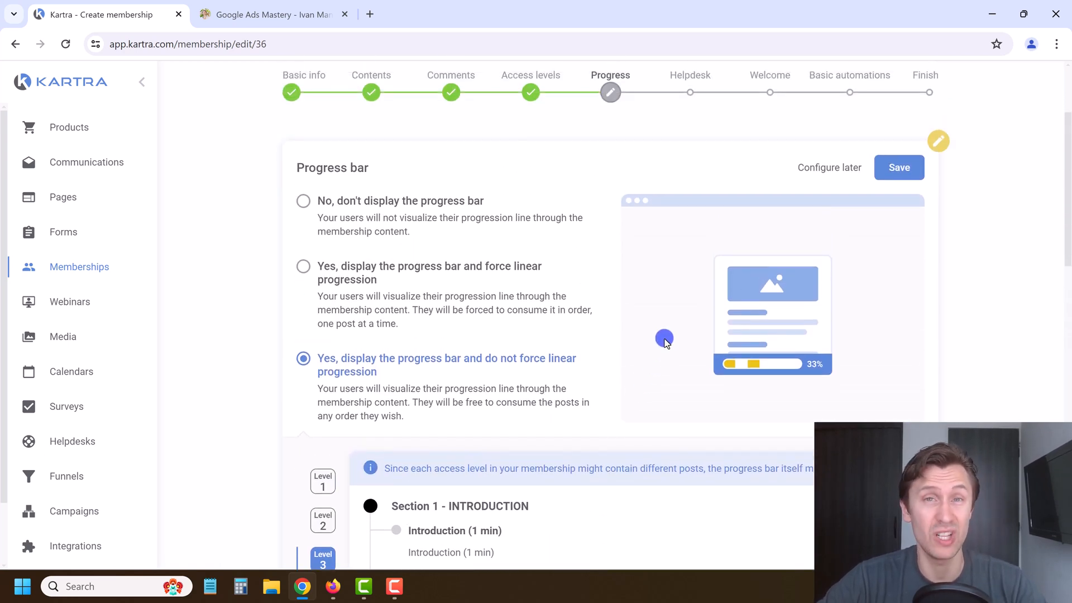
# Step: Save the progress bar settings and start editing customer support on the Helpdesk step
pyautogui.click(898, 165)
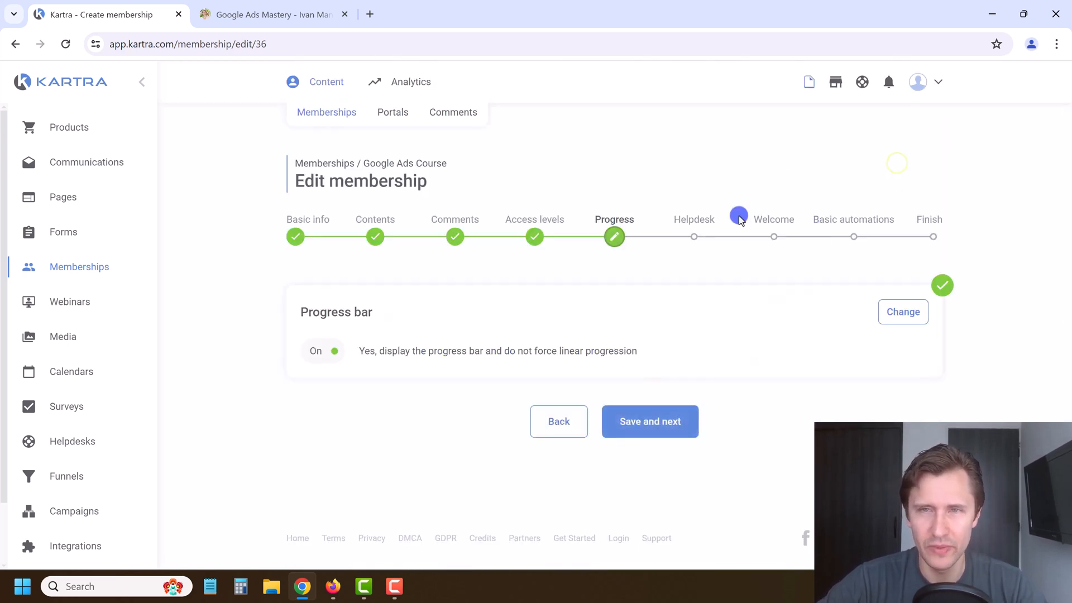
pyautogui.click(652, 409)
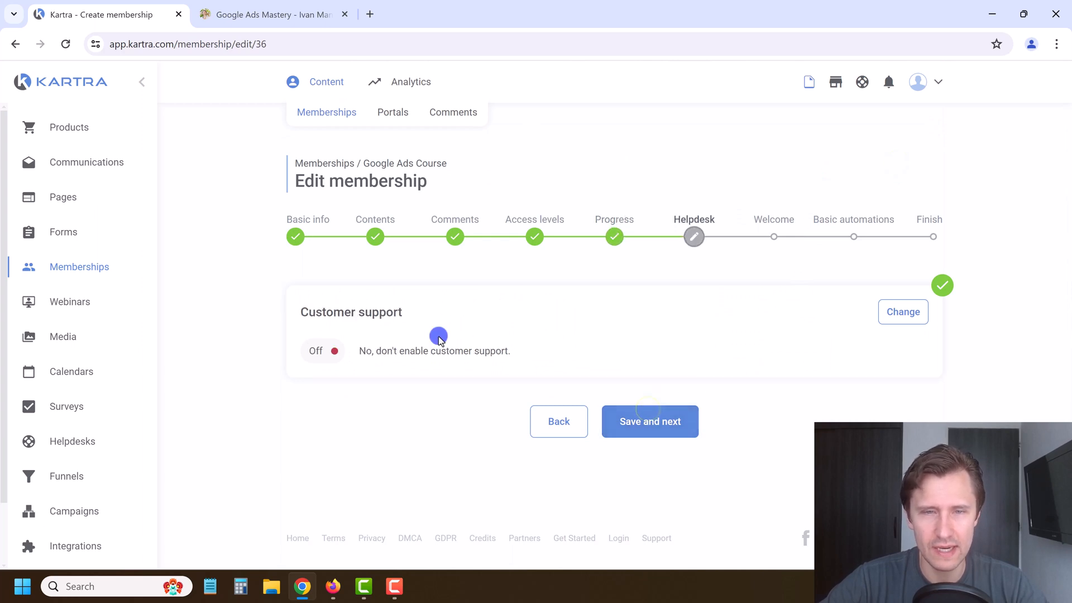
pyautogui.click(921, 307)
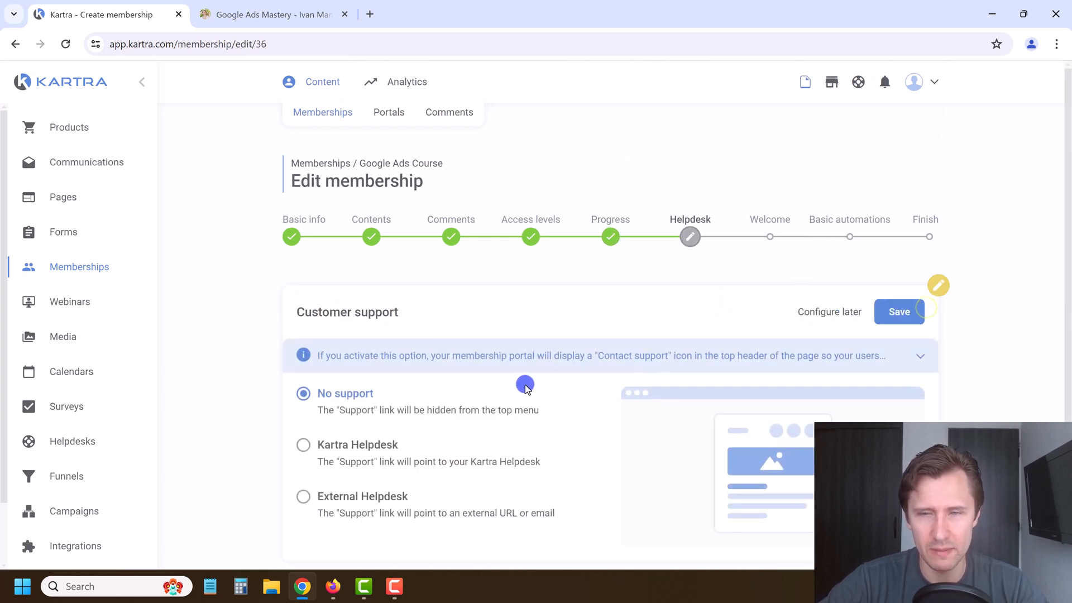
pyautogui.scroll(-1, 460, 387)
# Step: Try the Kartra Support helpdesk, then switch to No support and save
pyautogui.click(348, 376)
pyautogui.scroll(-1, 347, 376)
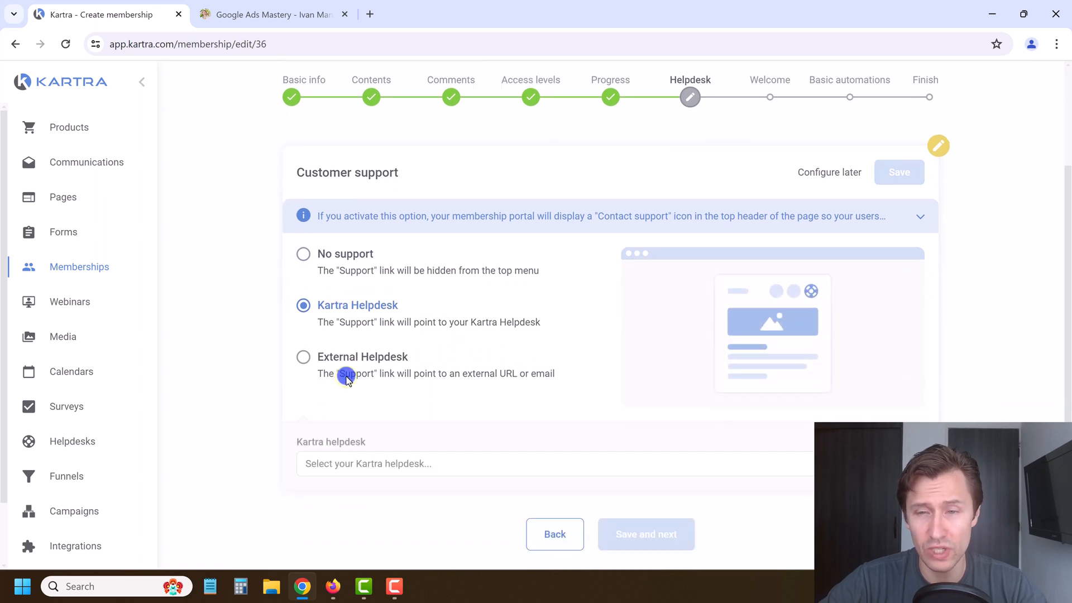
pyautogui.click(444, 464)
pyautogui.click(350, 513)
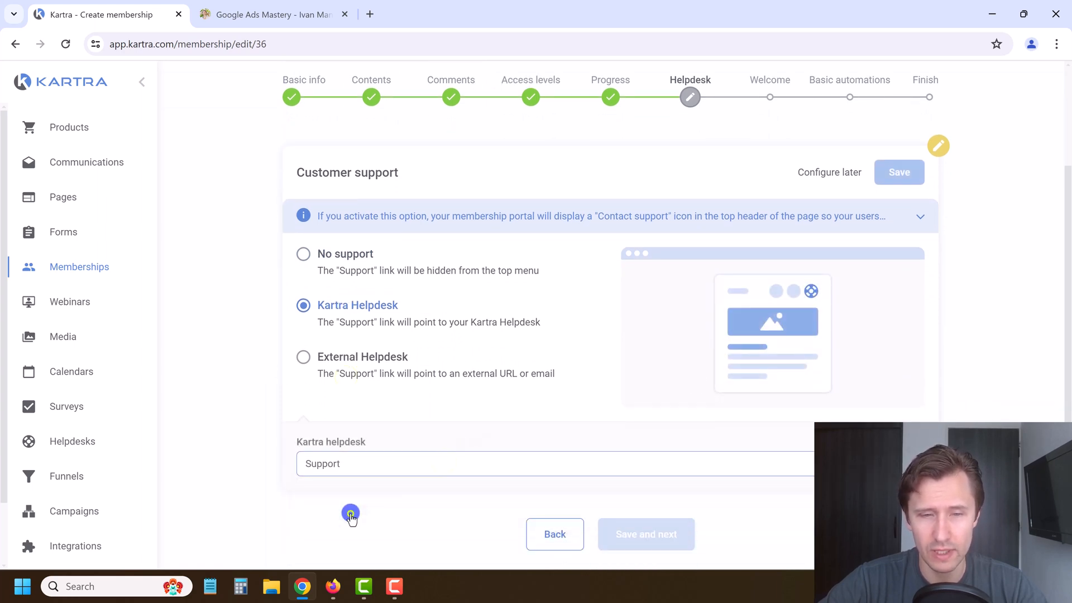
pyautogui.scroll(-1, 472, 434)
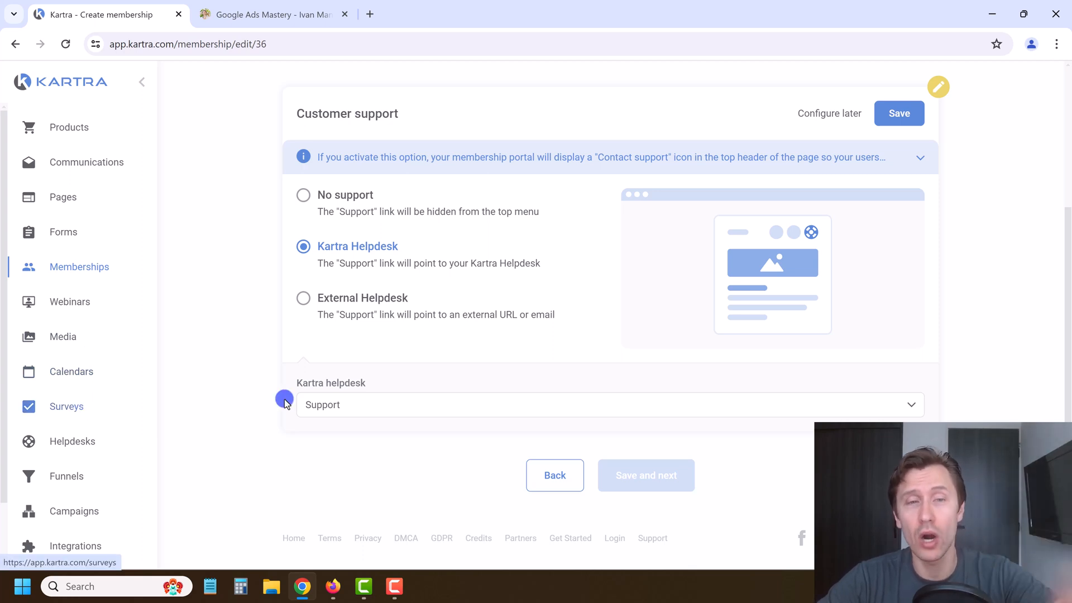
pyautogui.click(337, 209)
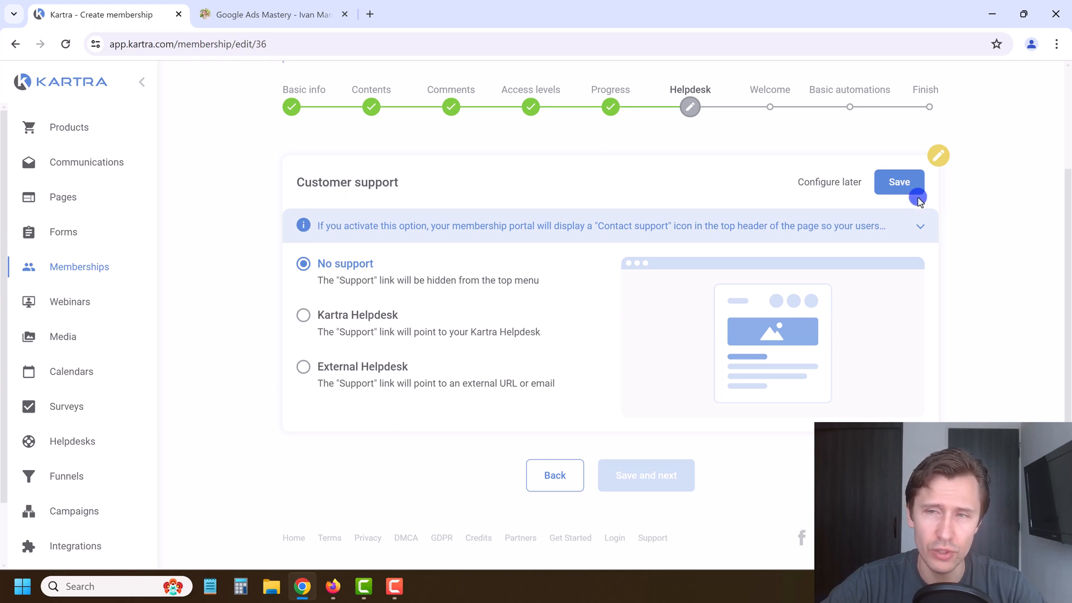
pyautogui.click(896, 188)
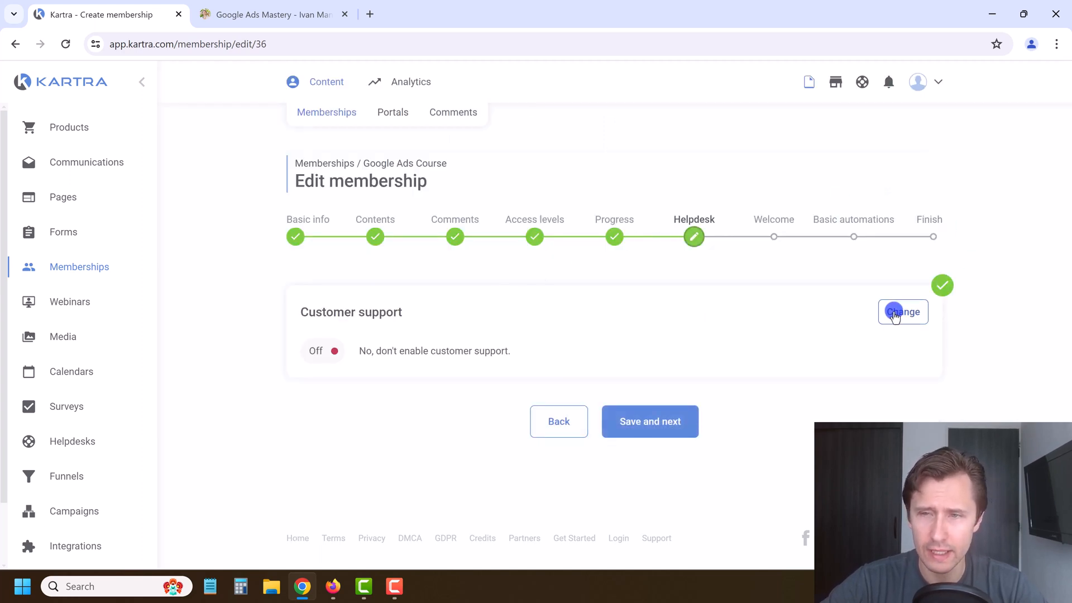
# Step: Continue to the Welcome step and save it with Send a welcome email selected
pyautogui.click(642, 430)
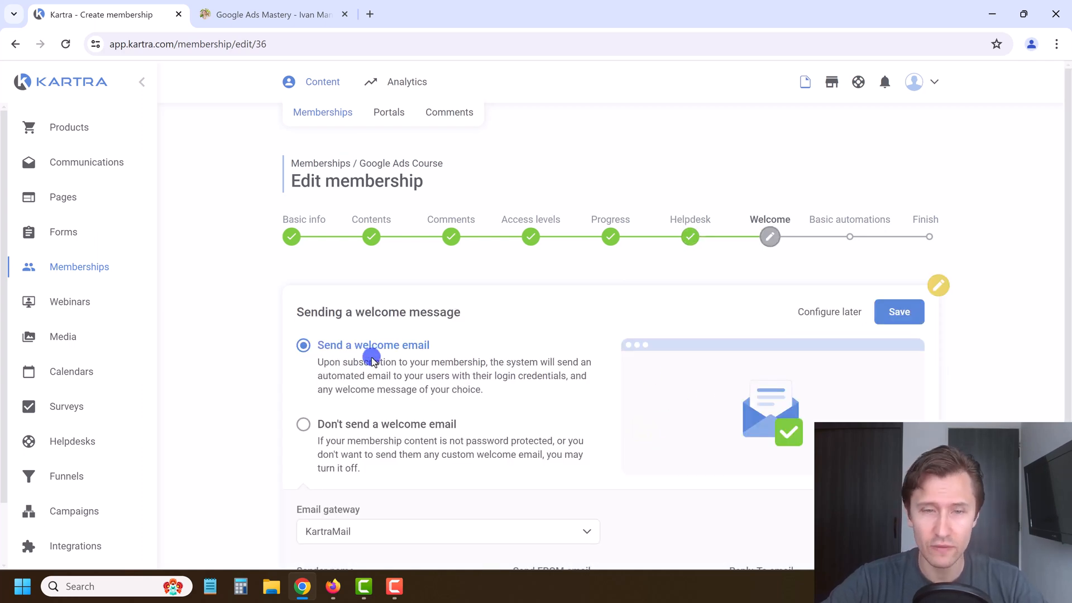
pyautogui.scroll(-3, 425, 233)
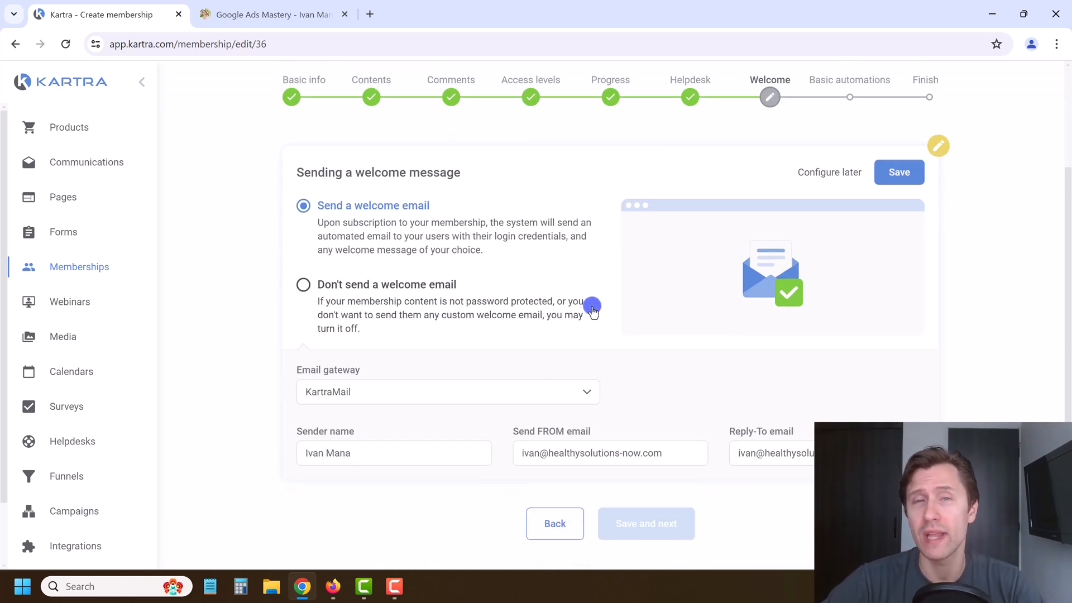
pyautogui.scroll(3, 592, 307)
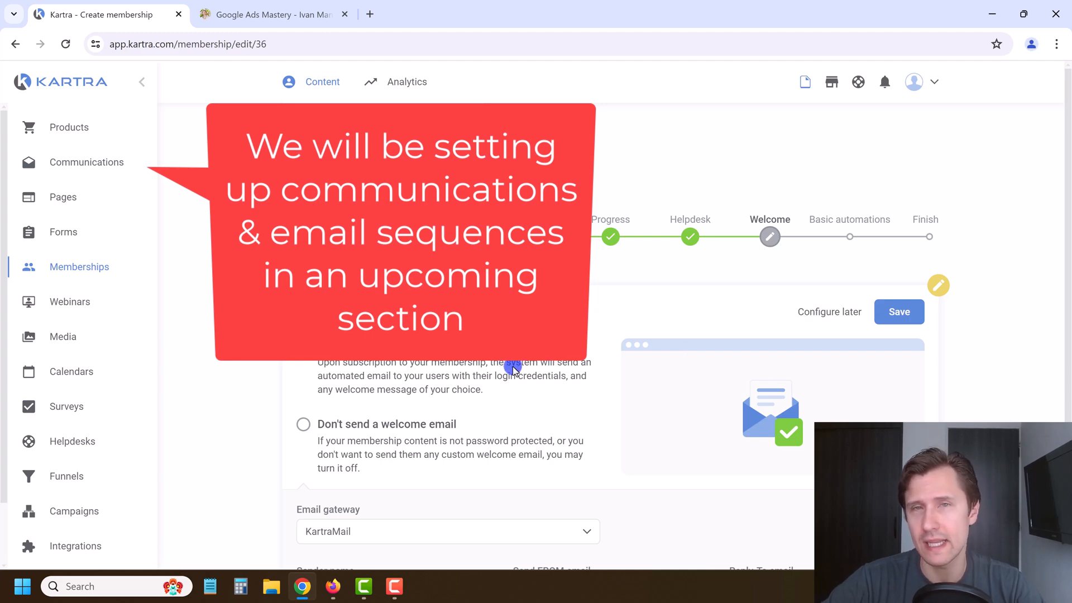
pyautogui.scroll(-3, 839, 311)
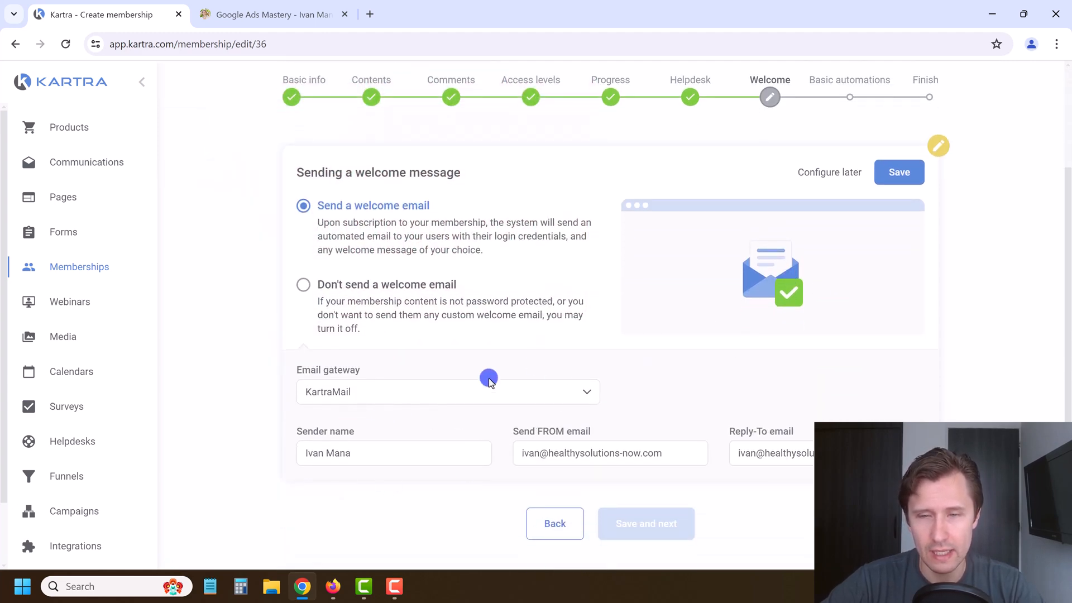
pyautogui.click(922, 174)
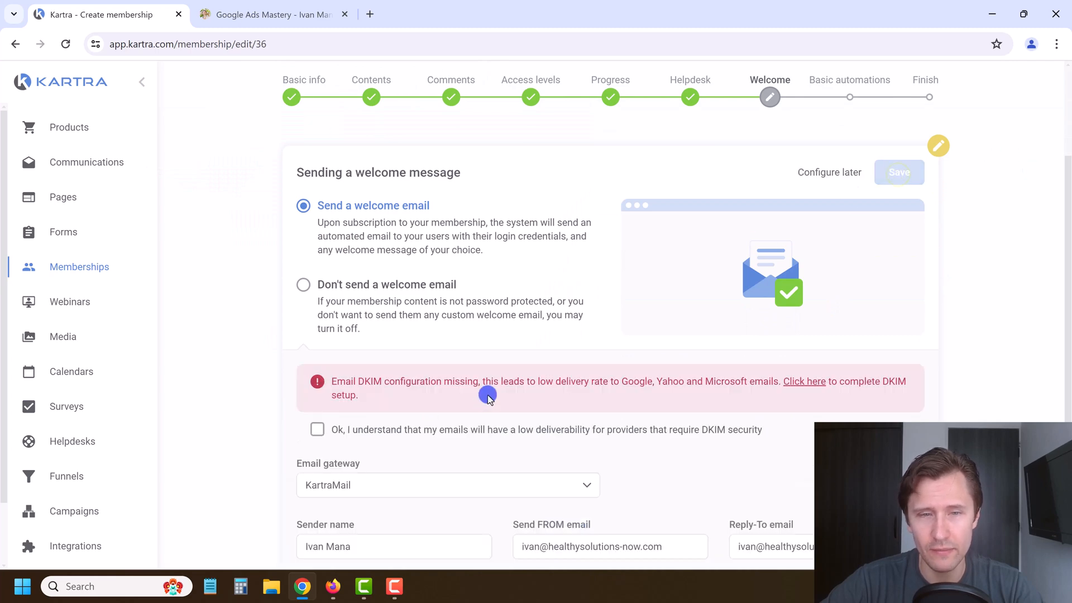
# Step: Read the DKIM low-deliverability warning and tick 'Ok, I understand'
pyautogui.scroll(-2, 487, 397)
pyautogui.scroll(2, 494, 393)
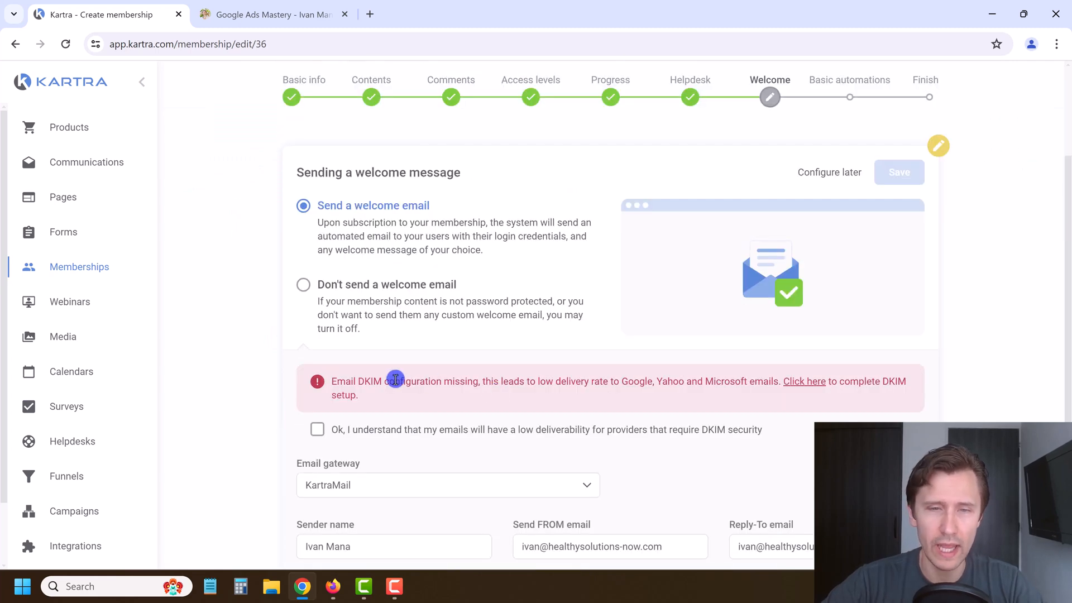
pyautogui.moveTo(372, 379); pyautogui.dragTo(679, 376)
pyautogui.click(440, 378)
pyautogui.moveTo(368, 381); pyautogui.dragTo(450, 378)
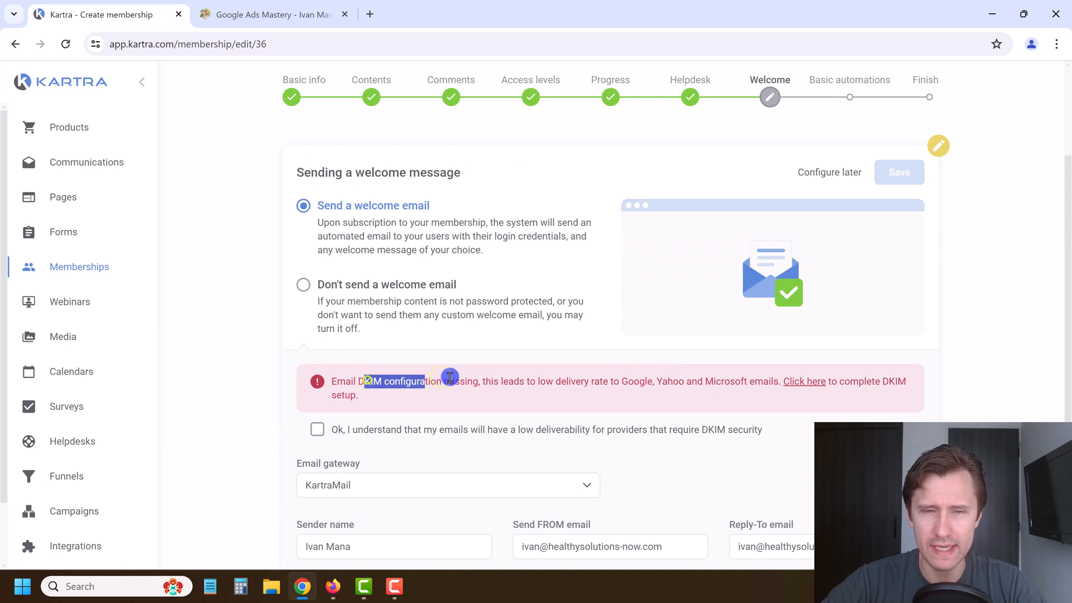
pyautogui.click(501, 378)
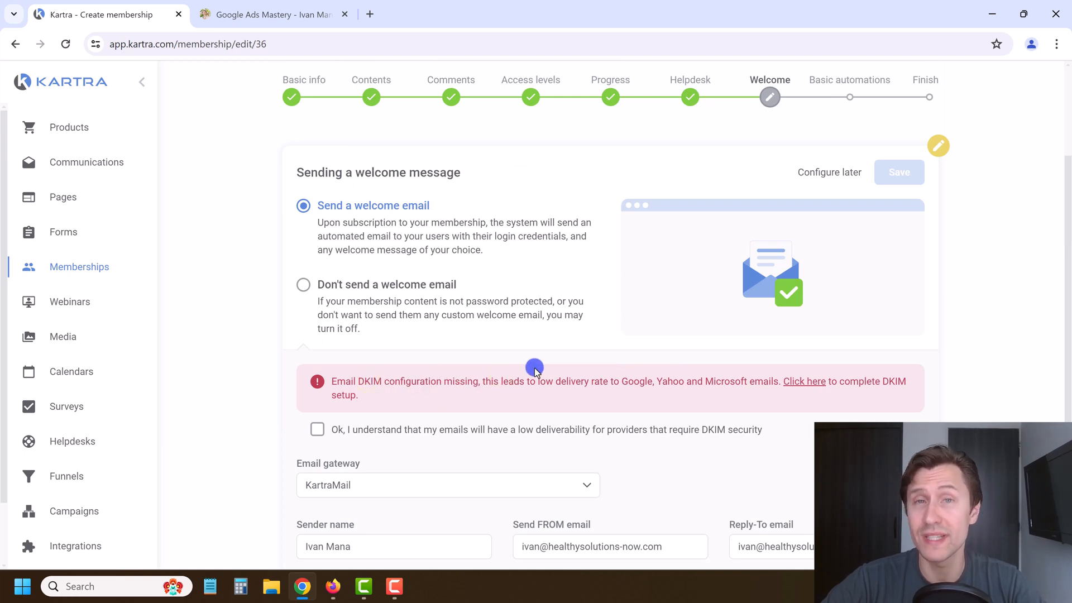
pyautogui.scroll(-1, 535, 371)
pyautogui.click(391, 361)
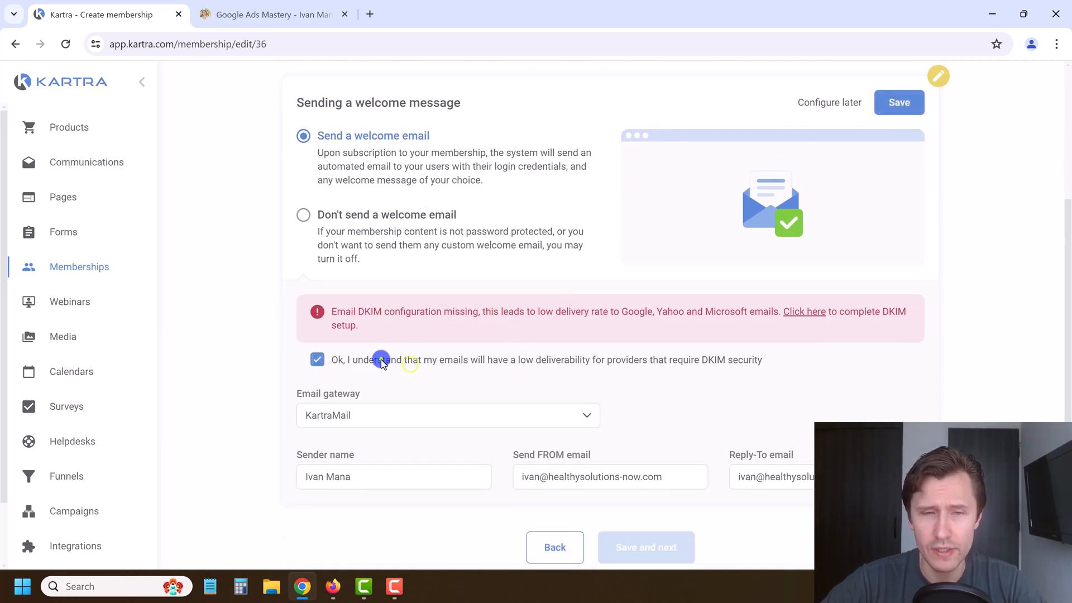
pyautogui.click(381, 362)
pyautogui.click(381, 362)
pyautogui.scroll(1, 735, 354)
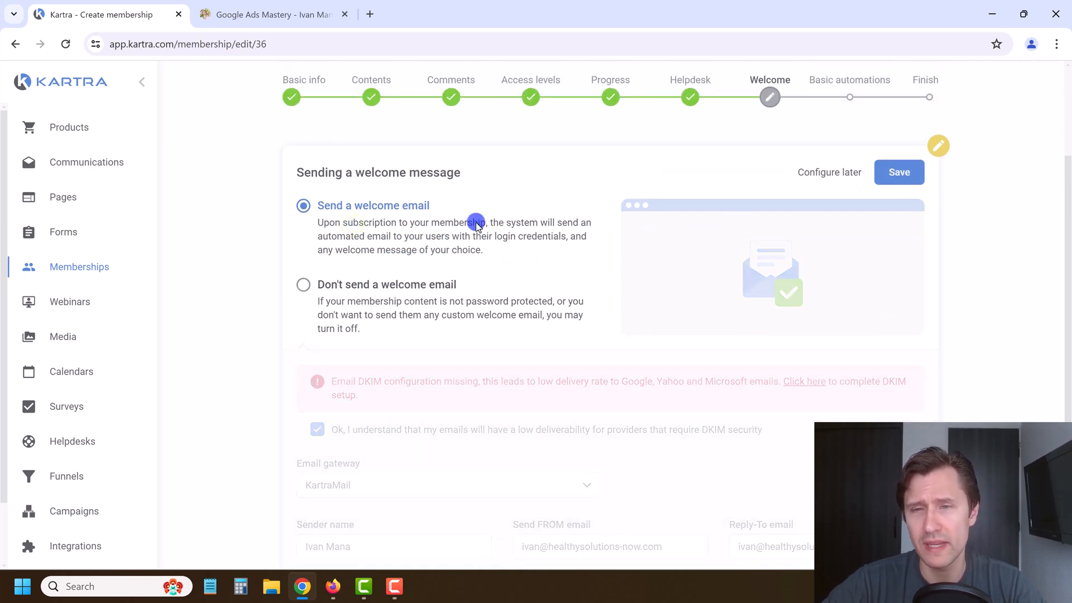
pyautogui.scroll(3, 452, 237)
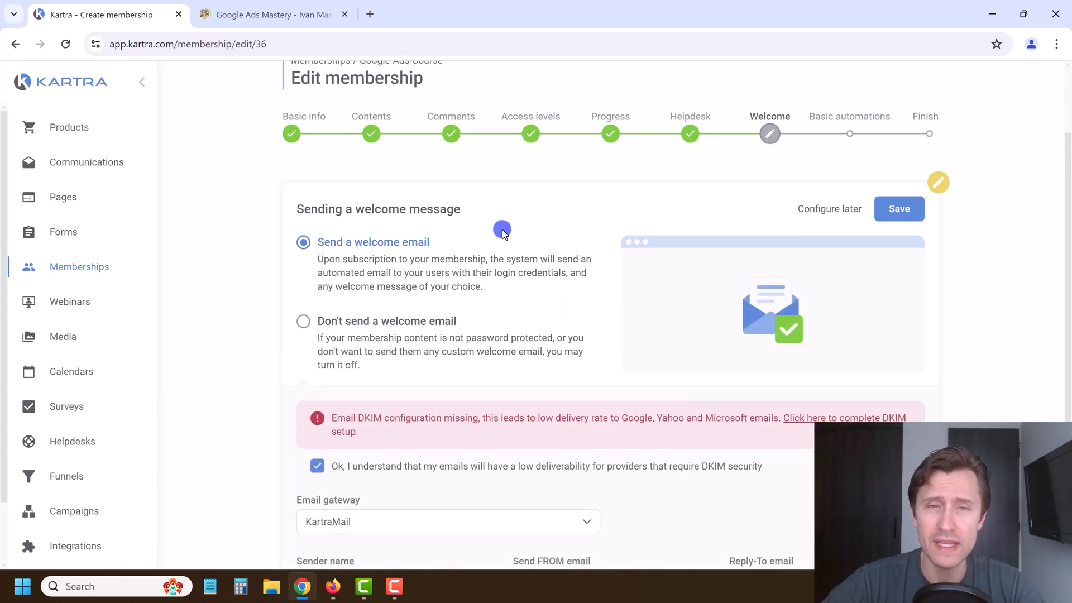
# Step: Open Email notifications from the account menu in a new browser tab
pyautogui.click(933, 84)
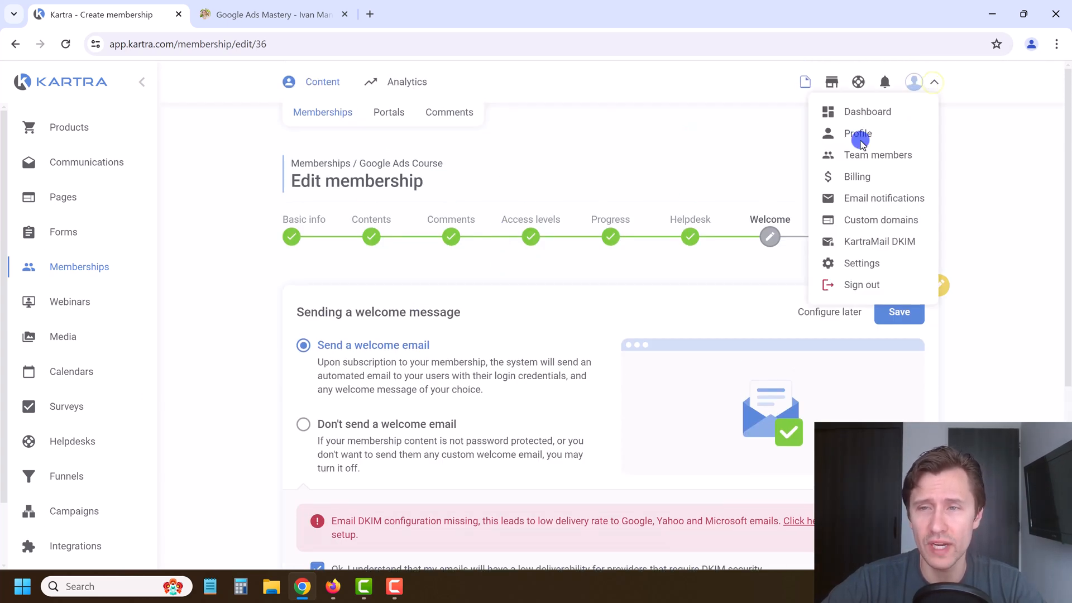
pyautogui.rightClick(854, 205)
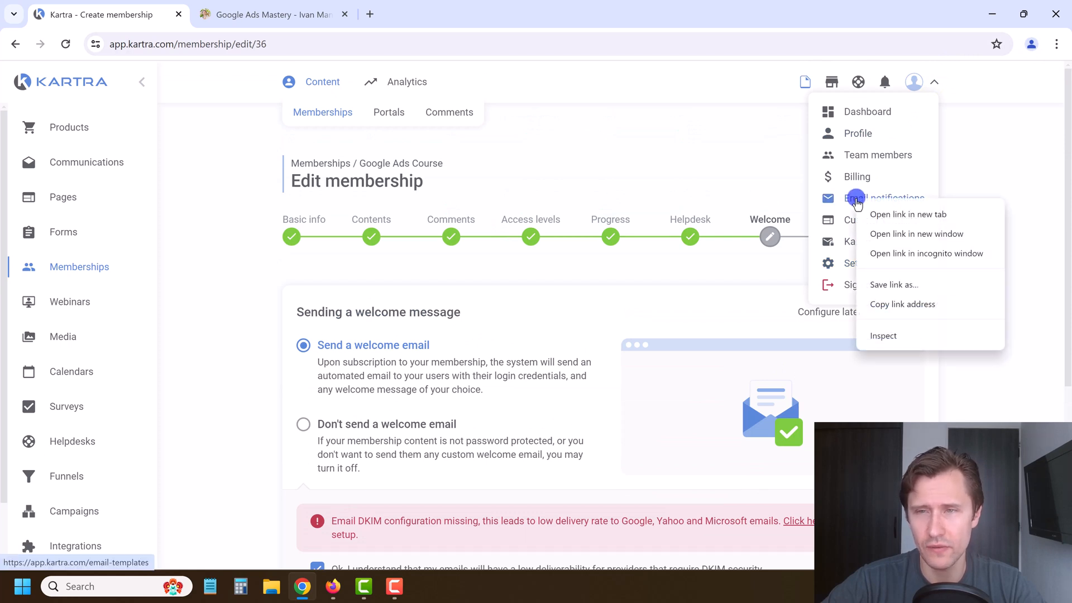
pyautogui.click(878, 218)
pyautogui.click(208, 312)
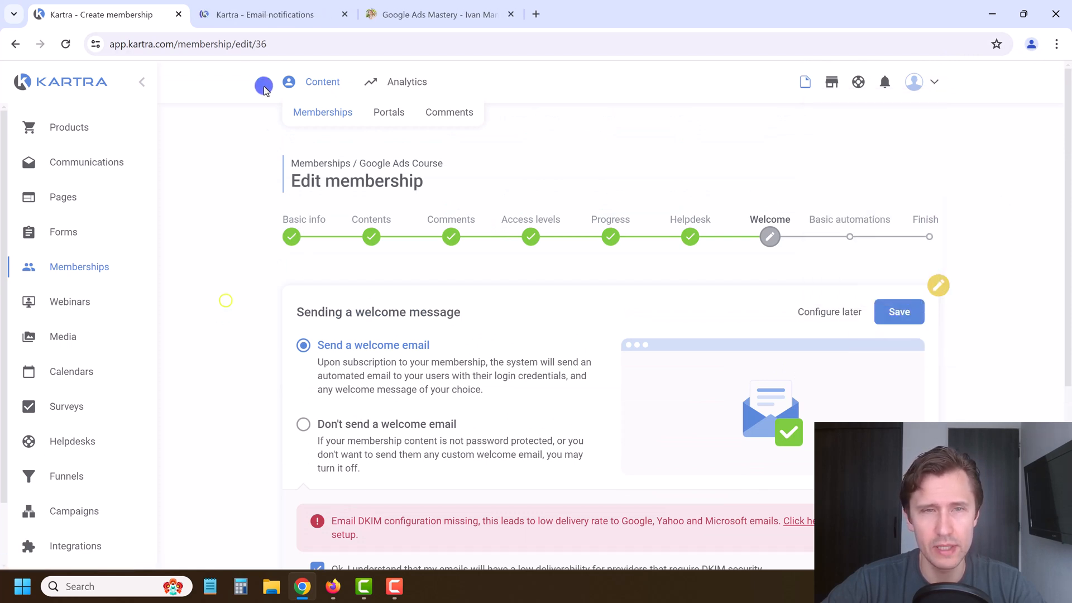
pyautogui.click(268, 14)
# Step: Review the Membership welcome notification's login details, then return to the membership setup tab
pyautogui.scroll(-4, 268, 330)
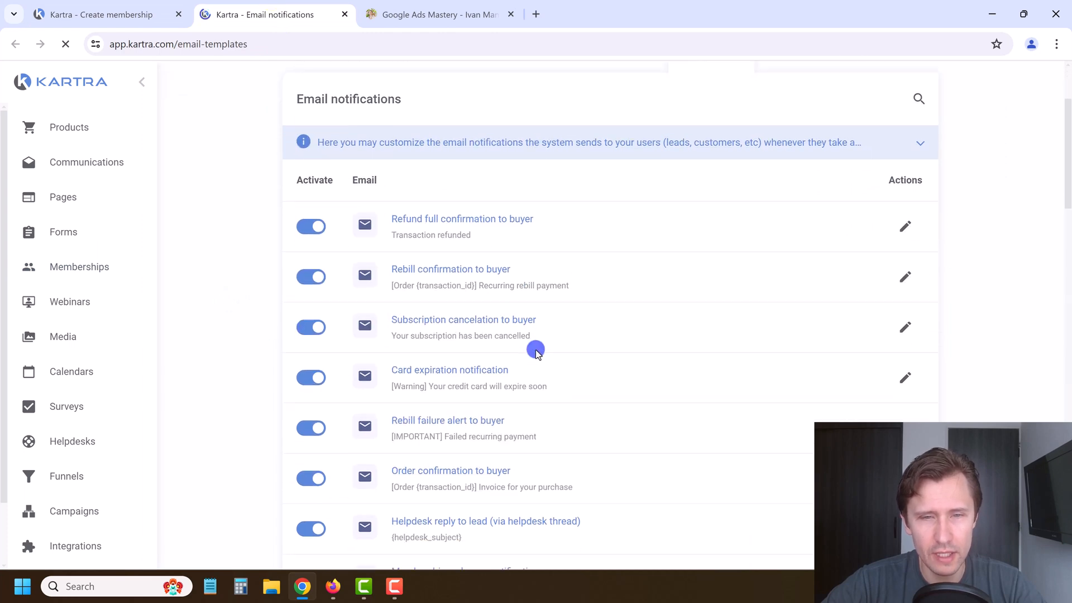
pyautogui.scroll(-2, 536, 358)
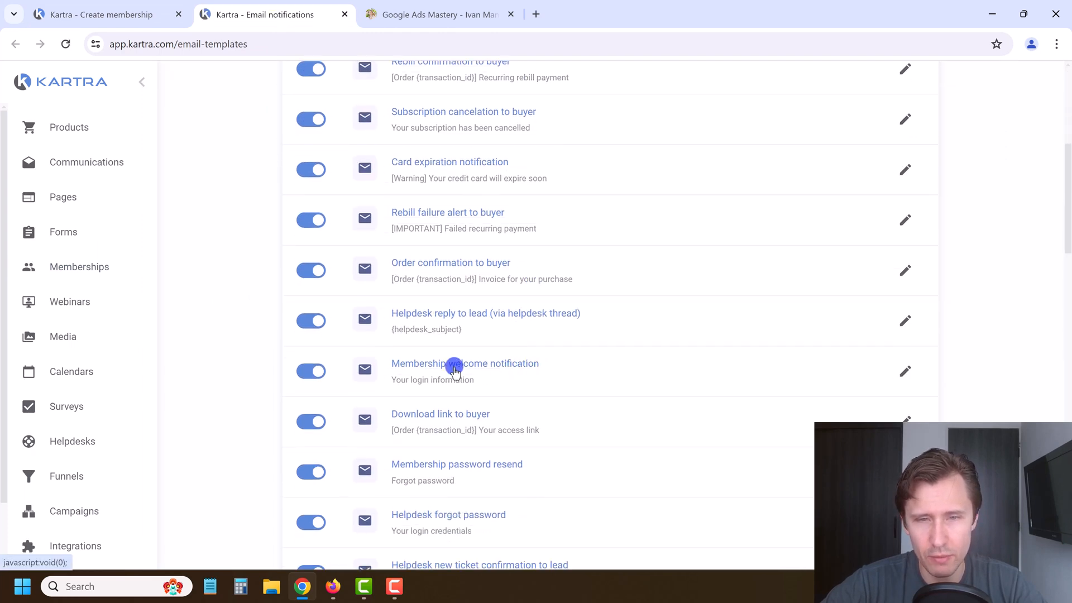
pyautogui.click(904, 378)
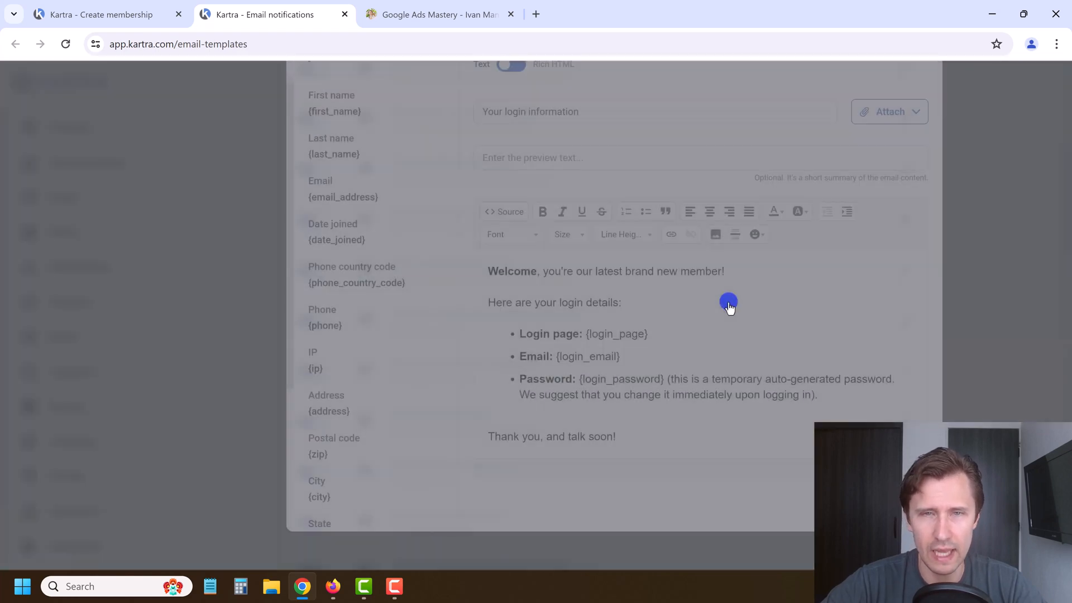
pyautogui.scroll(-1, 614, 347)
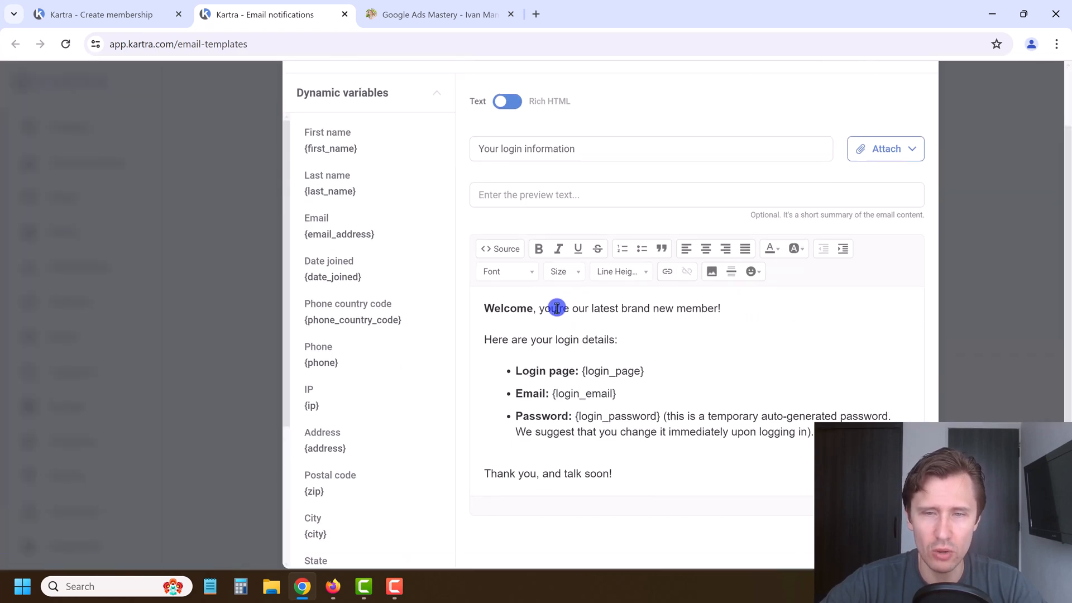
pyautogui.moveTo(566, 374); pyautogui.dragTo(694, 434)
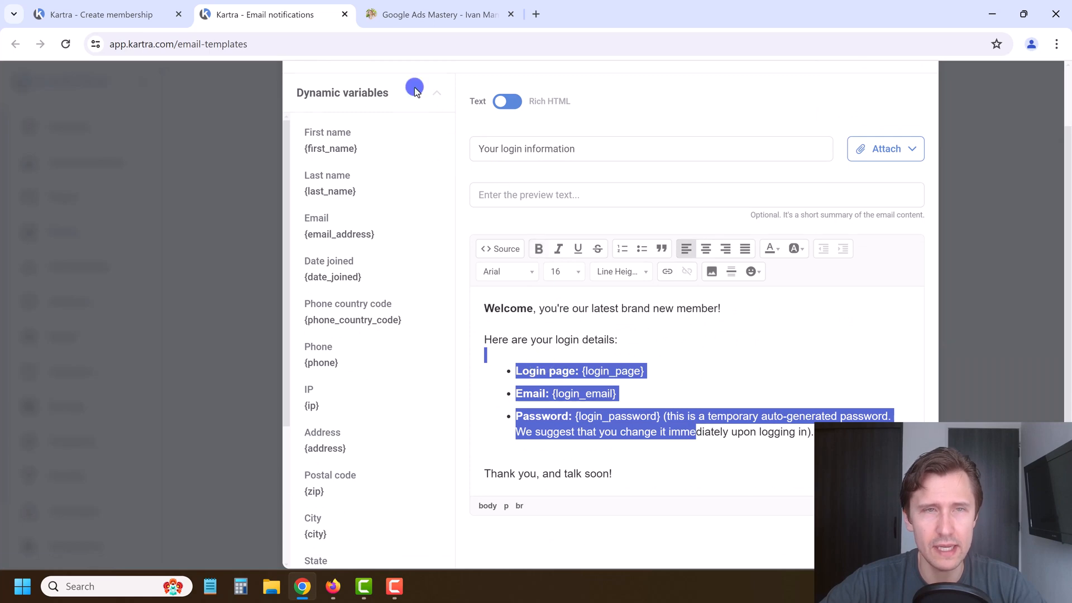
pyautogui.click(93, 12)
pyautogui.scroll(-3, 405, 369)
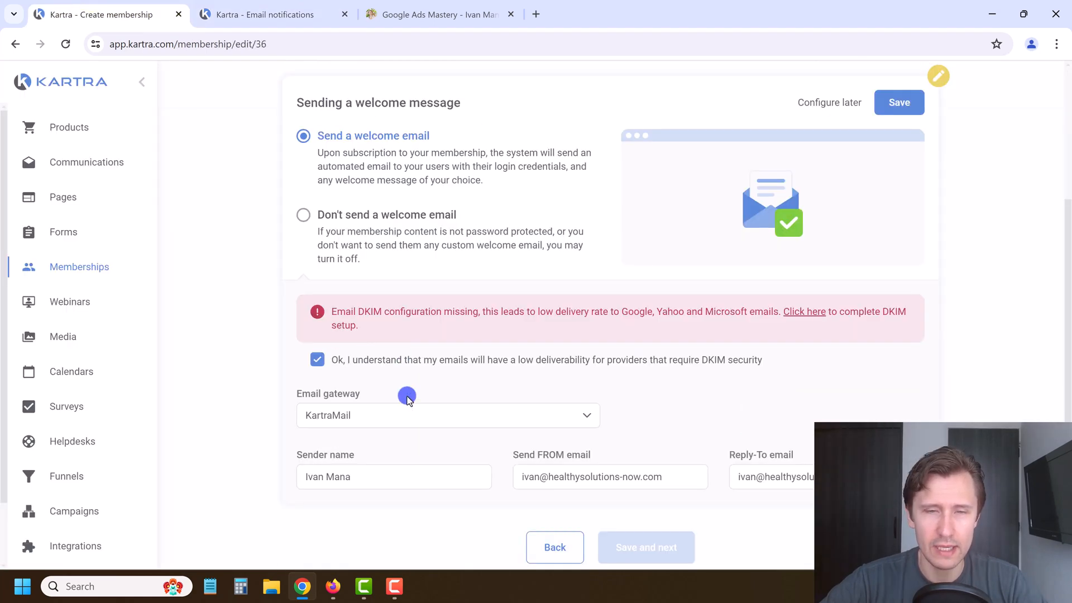
# Step: Save the welcome email sender settings and close the email notifications and Google Ads Mastery tabs
pyautogui.scroll(3, 633, 372)
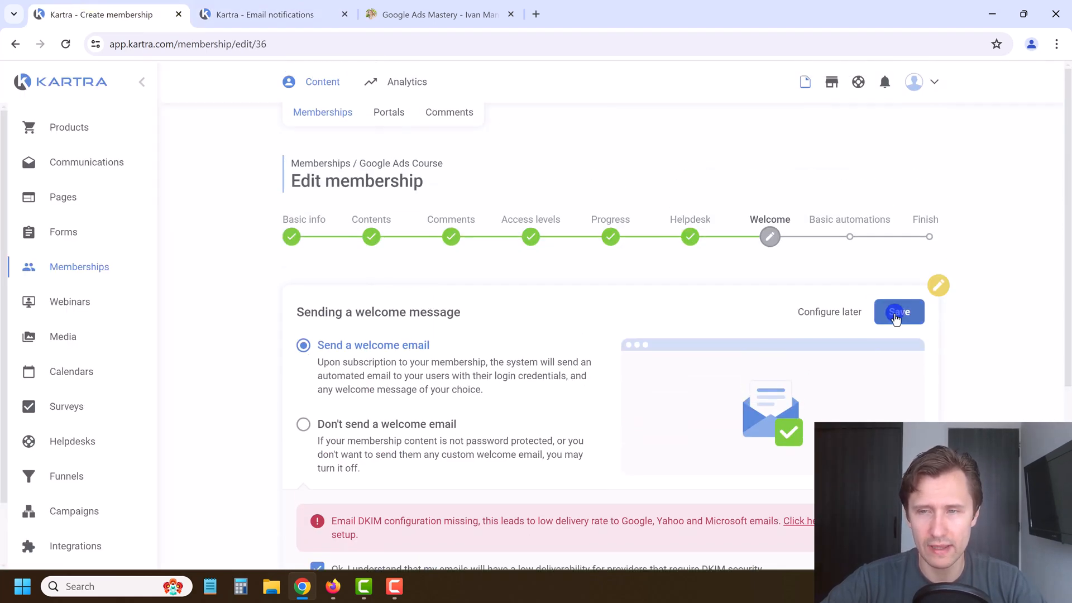
pyautogui.click(897, 311)
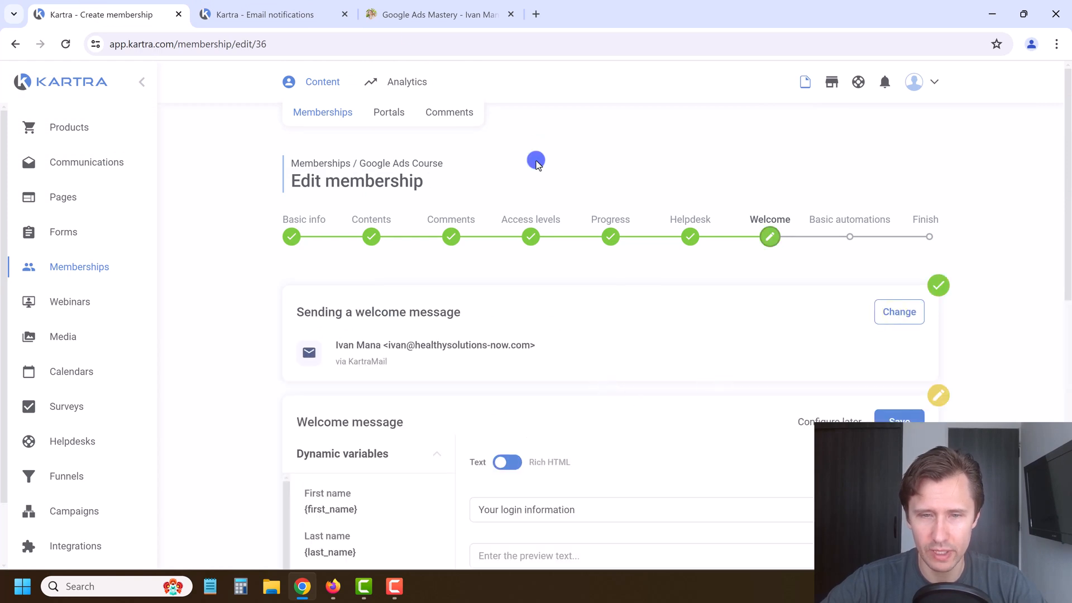
pyautogui.click(344, 14)
pyautogui.click(345, 14)
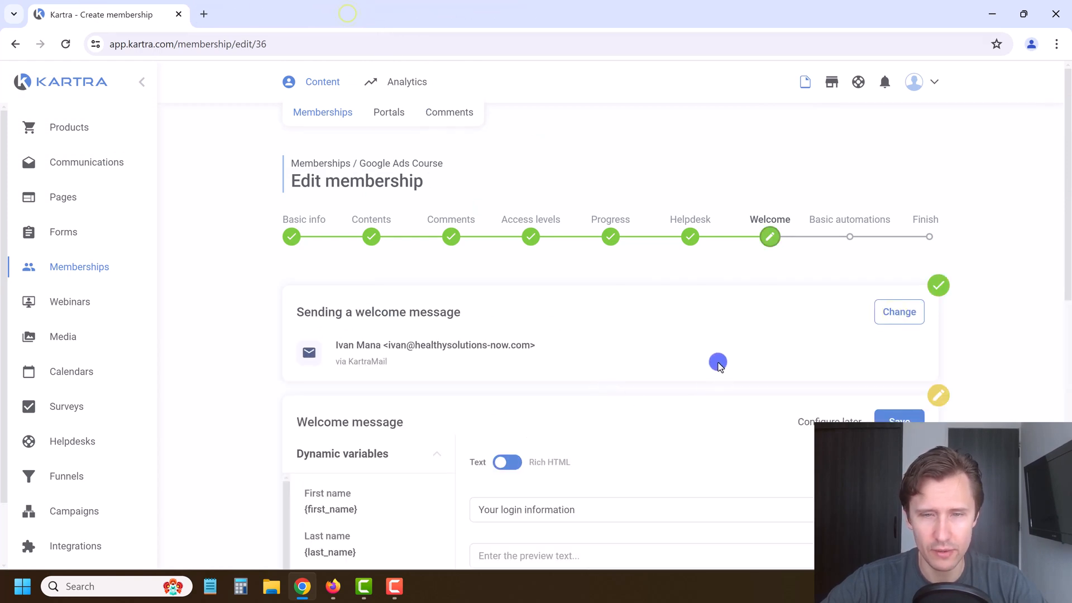
# Step: Save the Welcome message card so it shows 'Welcome email set up'
pyautogui.scroll(-1, 718, 364)
pyautogui.scroll(-4, 562, 390)
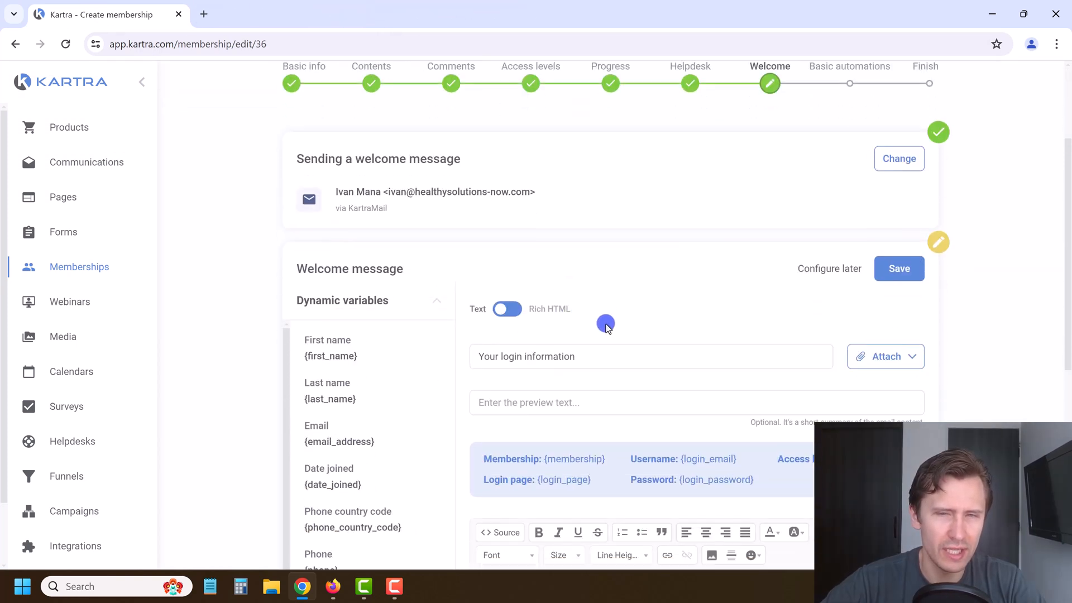
pyautogui.scroll(6, 642, 369)
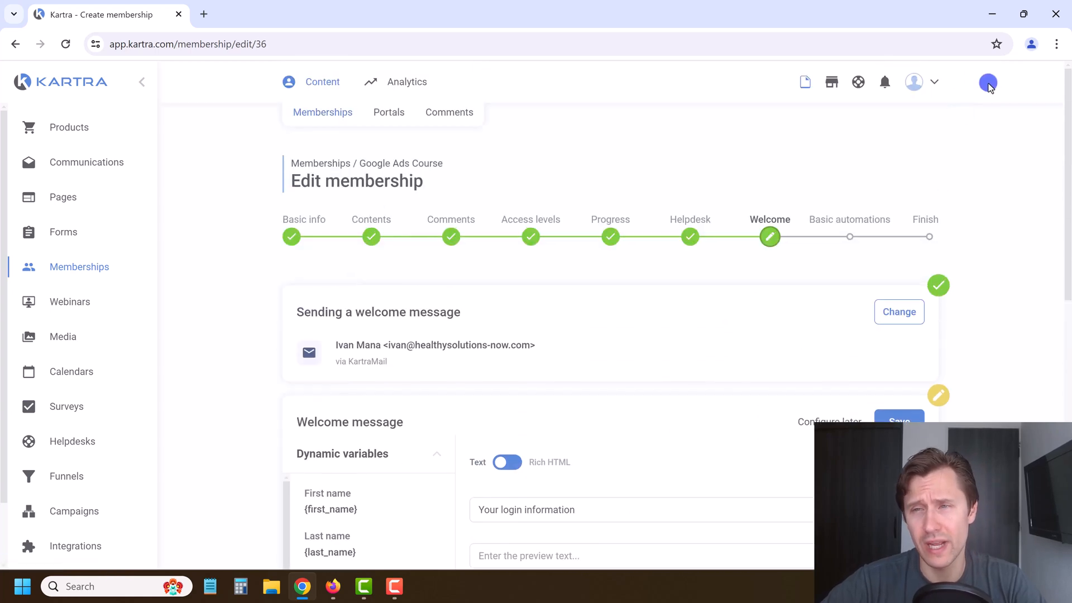
pyautogui.click(934, 82)
pyautogui.click(664, 157)
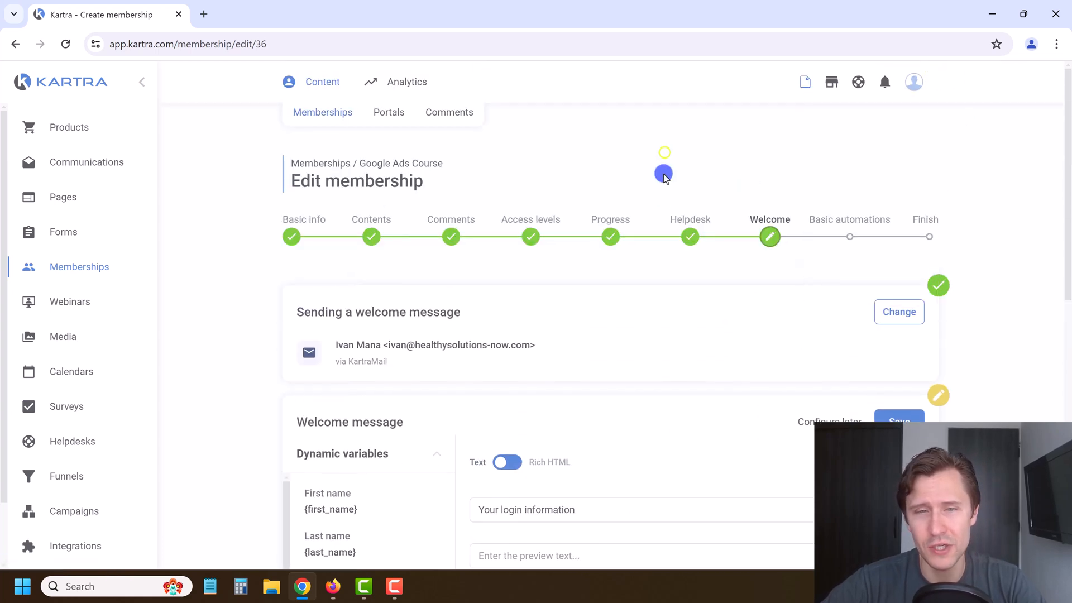
pyautogui.scroll(-2, 671, 244)
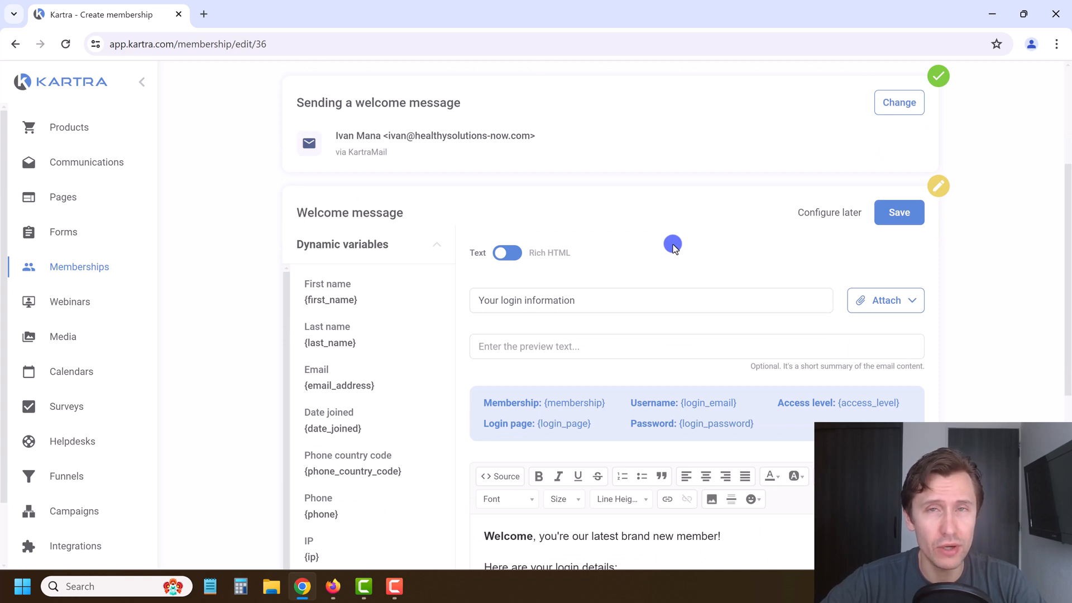
pyautogui.scroll(-4, 673, 247)
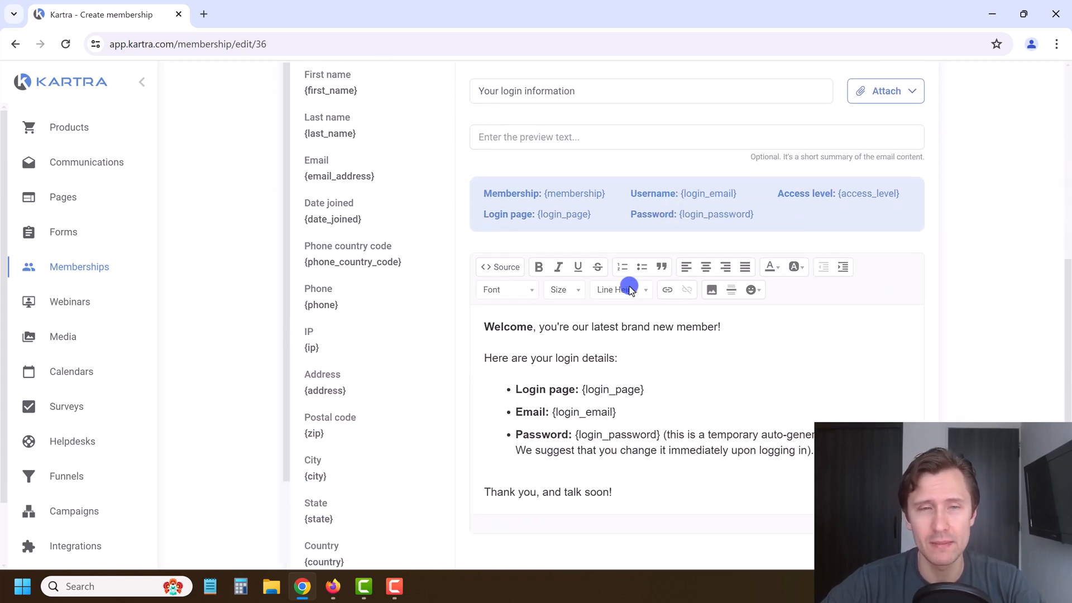
pyautogui.scroll(3, 566, 428)
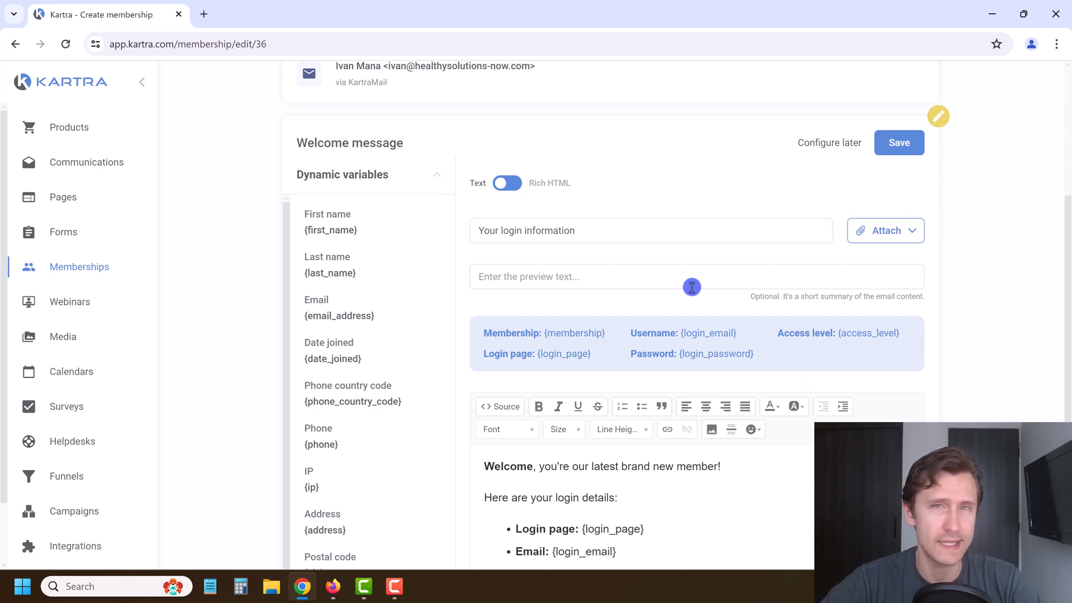
pyautogui.scroll(3, 685, 284)
pyautogui.click(899, 279)
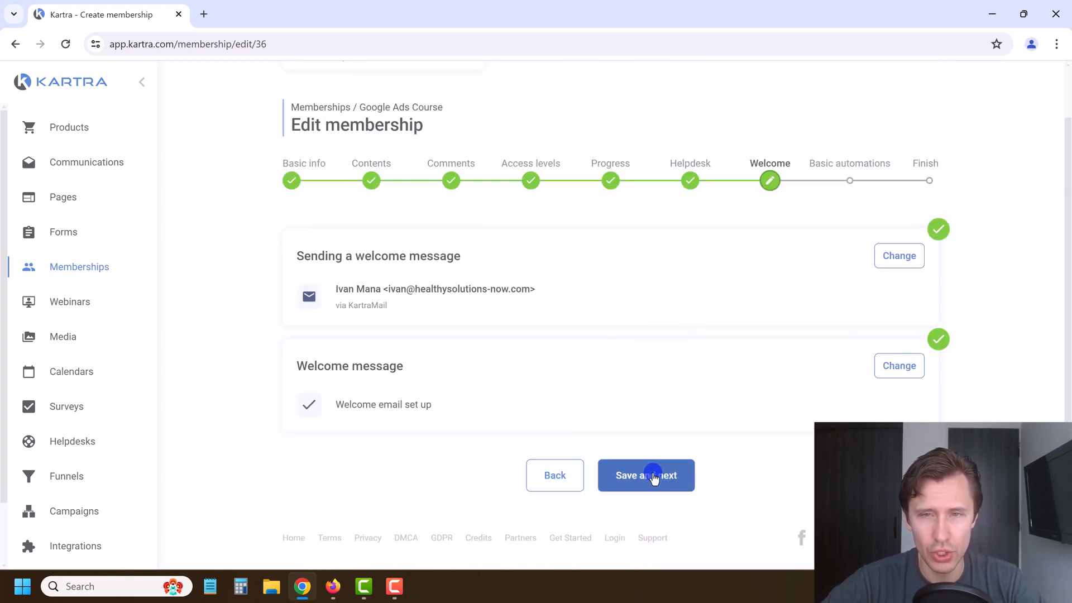
# Step: Move on to Basic automations and set Assign tags to Yes
pyautogui.click(654, 476)
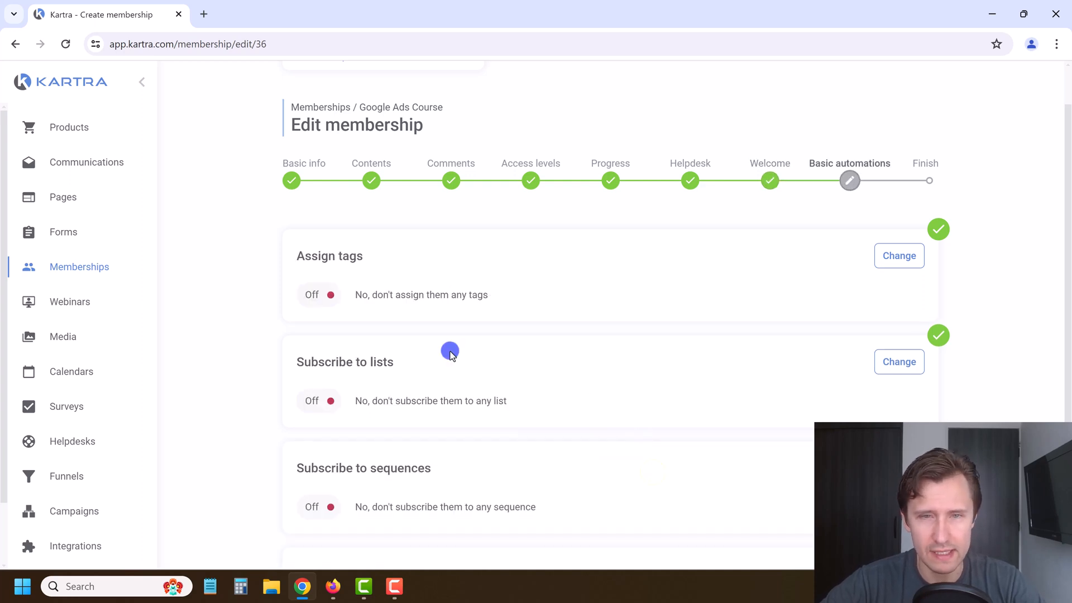
pyautogui.scroll(-4, 643, 296)
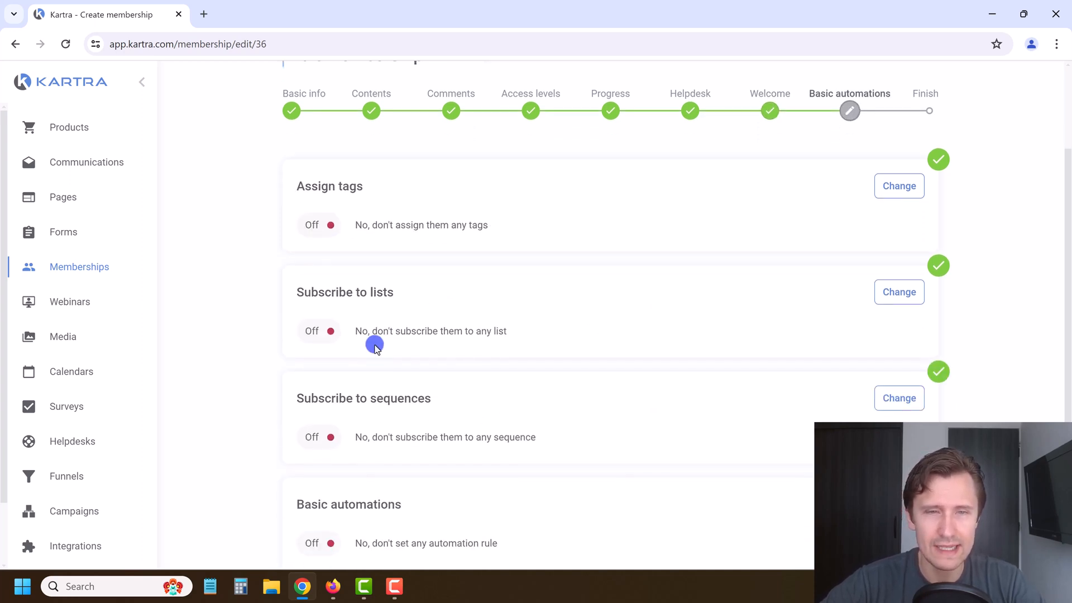
pyautogui.scroll(4, 371, 390)
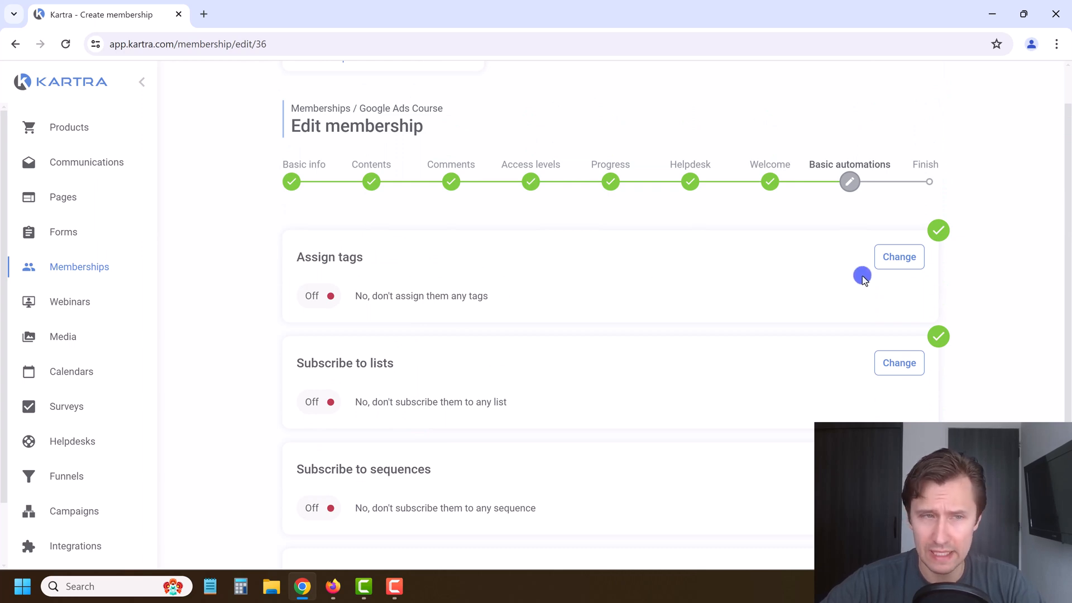
pyautogui.click(900, 259)
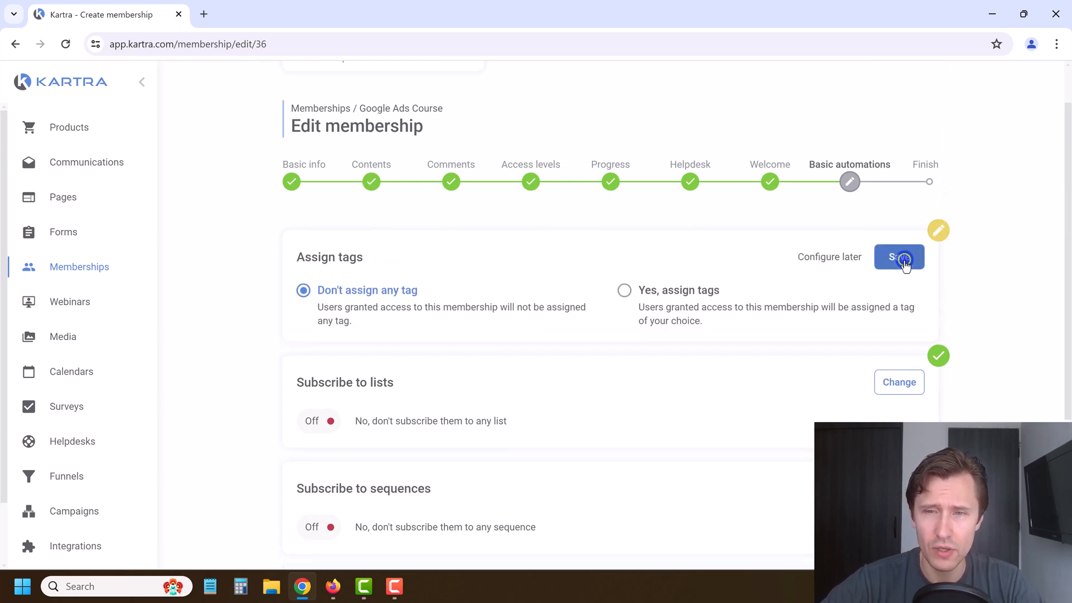
pyautogui.click(648, 293)
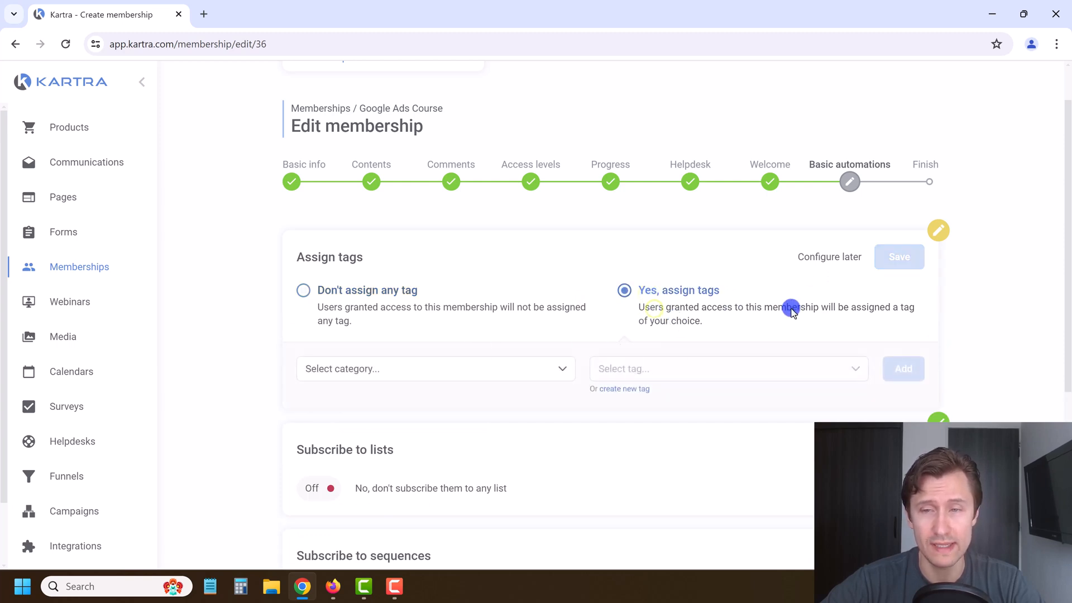
# Step: Choose the Affiliate Marketing tag category and open the new tag form
pyautogui.click(456, 372)
pyautogui.scroll(-1, 391, 441)
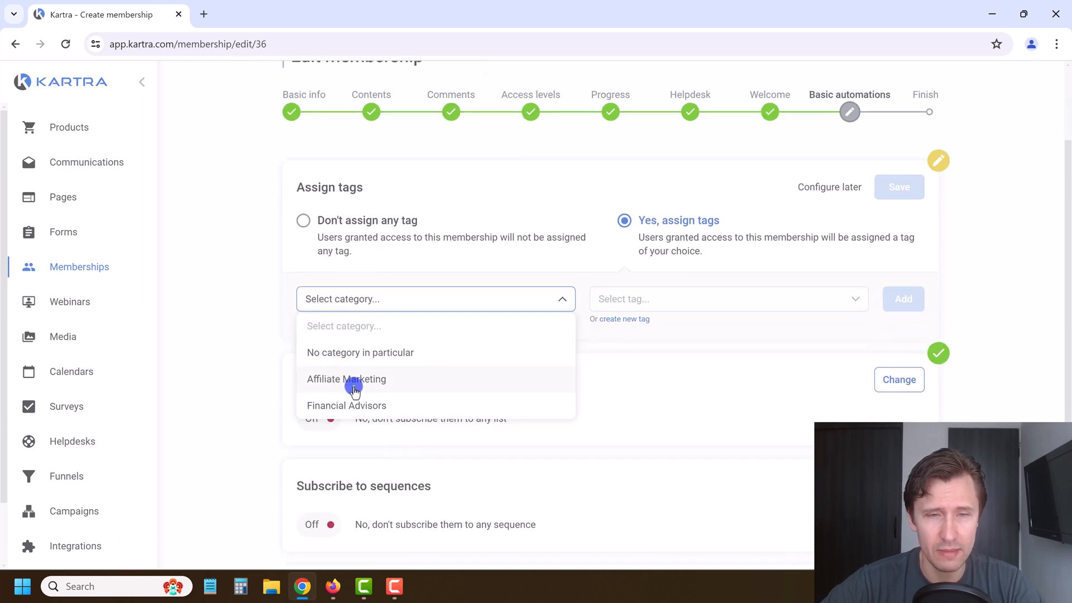
pyautogui.click(354, 385)
pyautogui.click(700, 299)
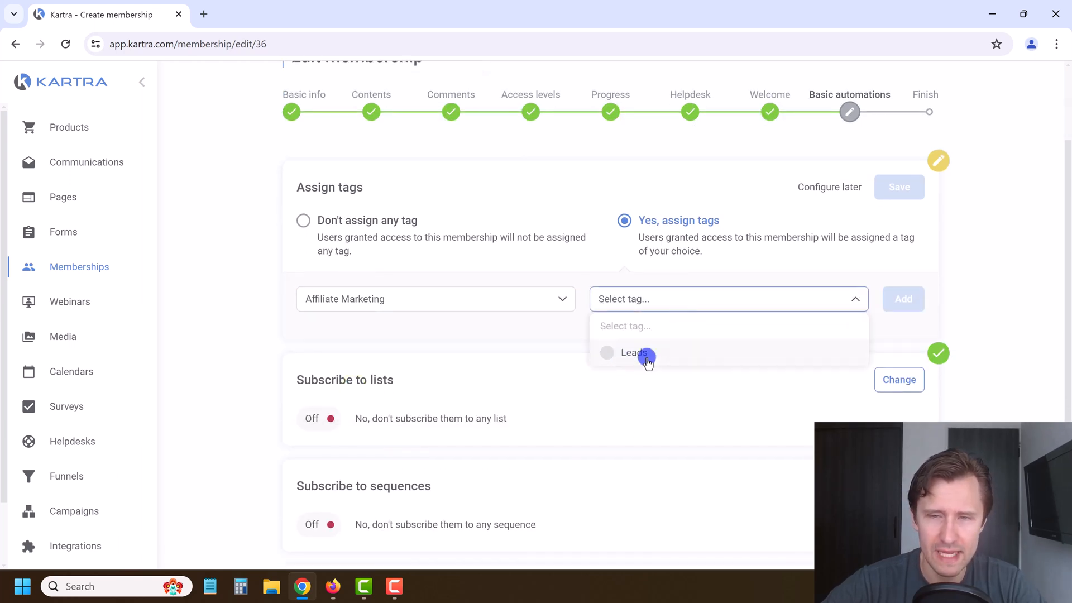
pyautogui.click(548, 335)
pyautogui.click(638, 317)
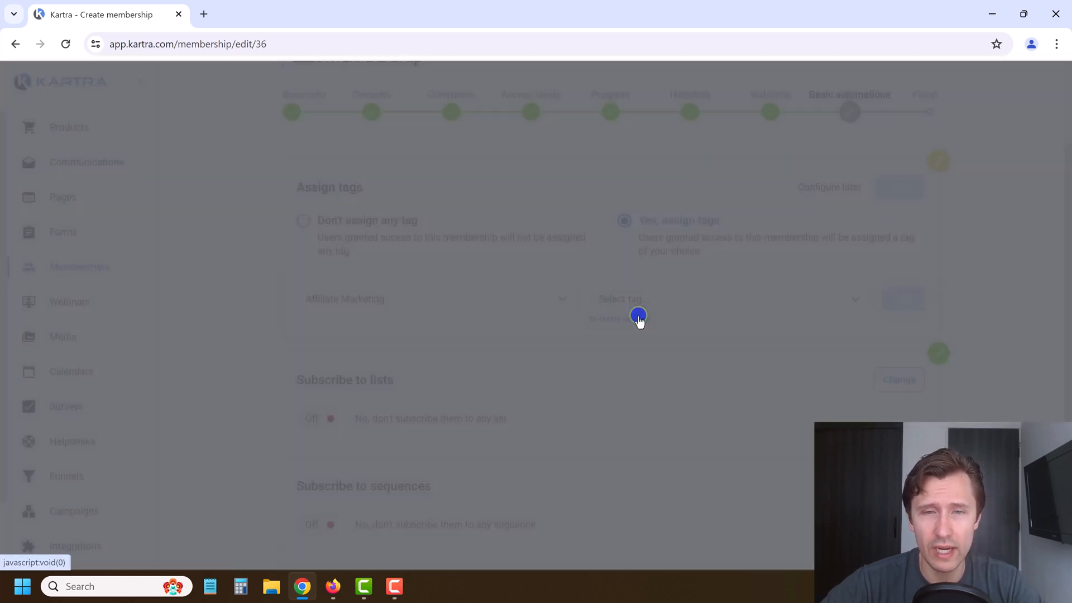
# Step: Name the new tag Course Members, described as 'People that are part of the membership site'
pyautogui.click(480, 179)
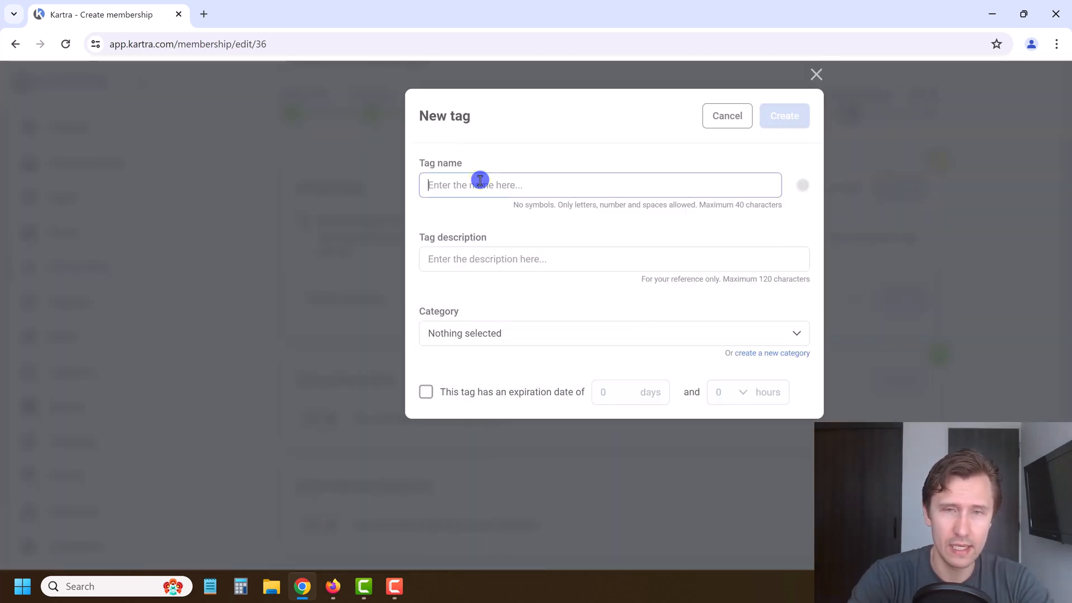
pyautogui.write('Membership Users')
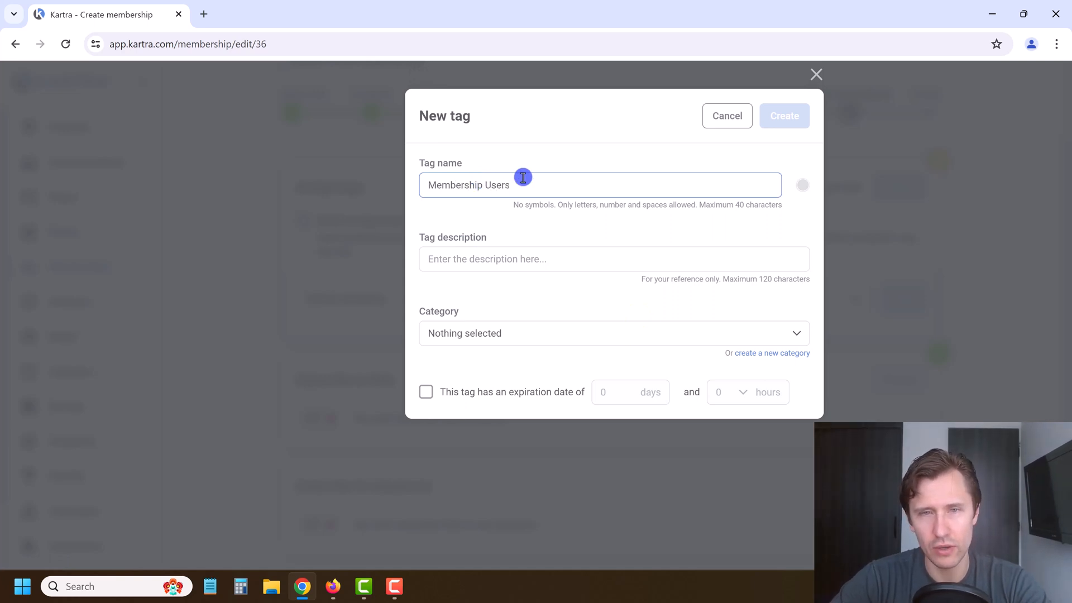
pyautogui.moveTo(521, 182); pyautogui.dragTo(468, 185)
pyautogui.press('BackSpace')
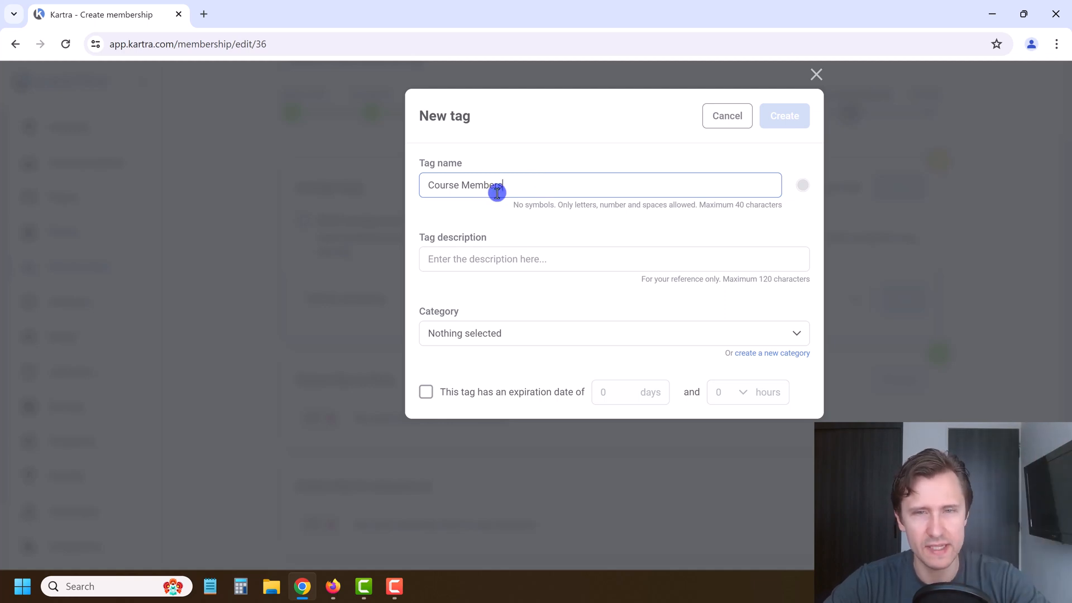
pyautogui.click(498, 258)
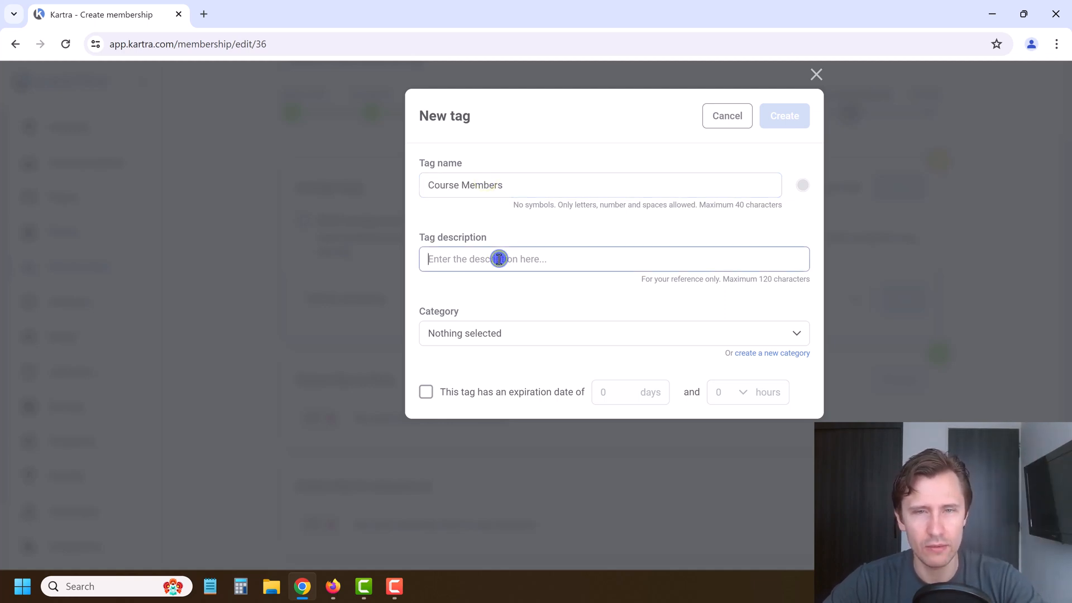
pyautogui.write('Course Members')
pyautogui.hotkey('ctrl', 'a')
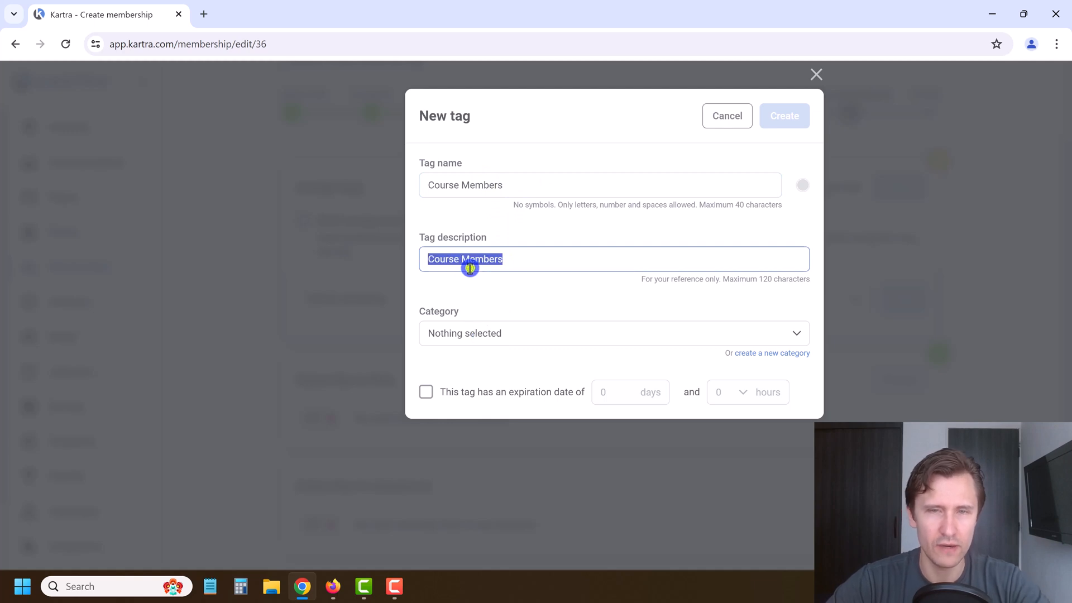
pyautogui.write('People that are part of')
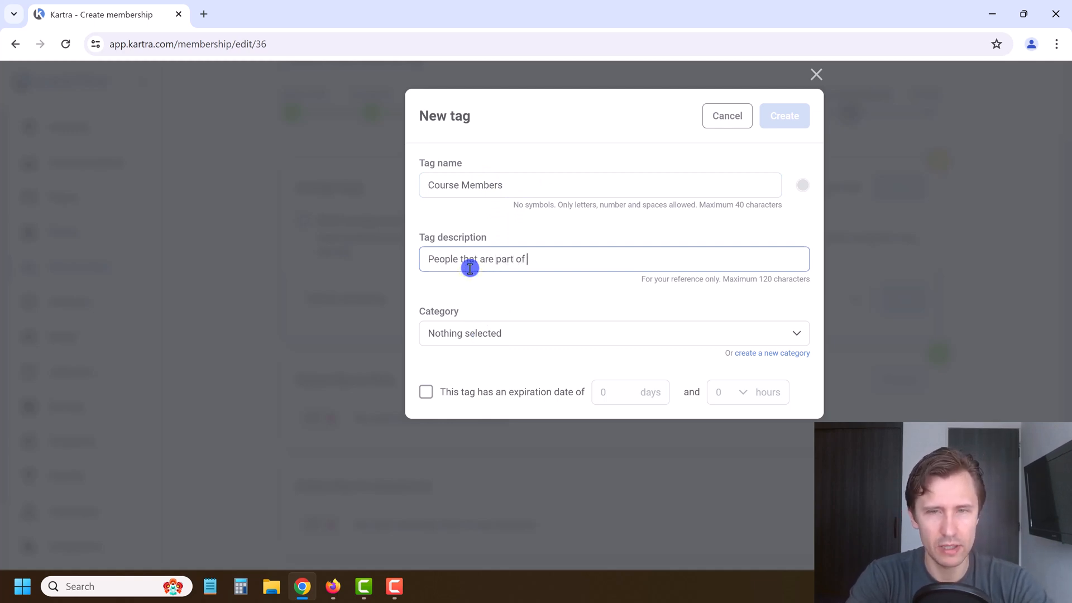
pyautogui.write(' the membership site')
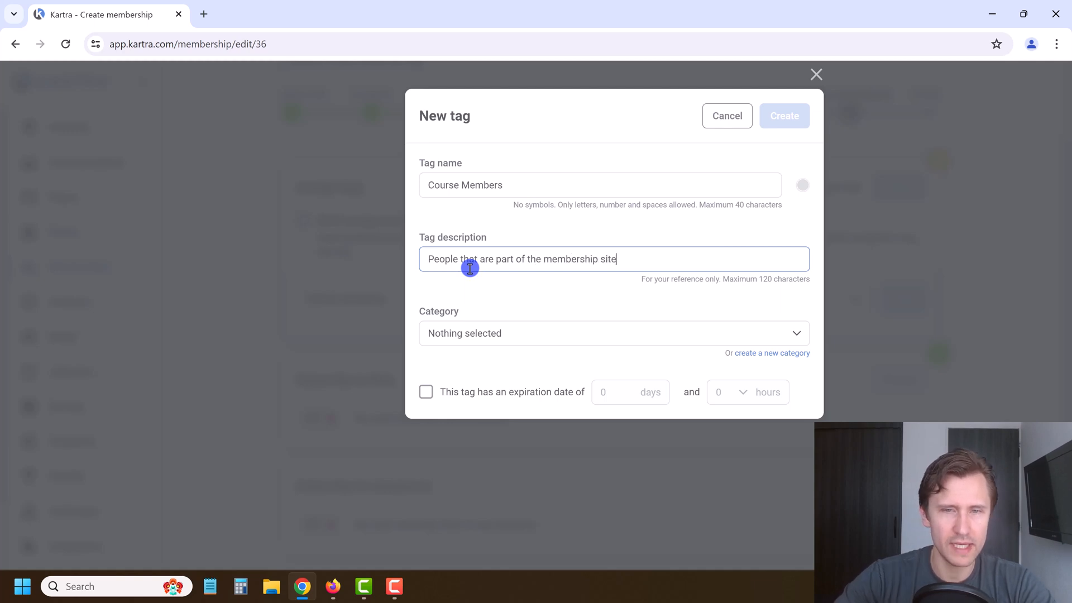
# Step: Put the tag in Affiliate Marketing, create it, and add it to the membership's tags
pyautogui.click(499, 329)
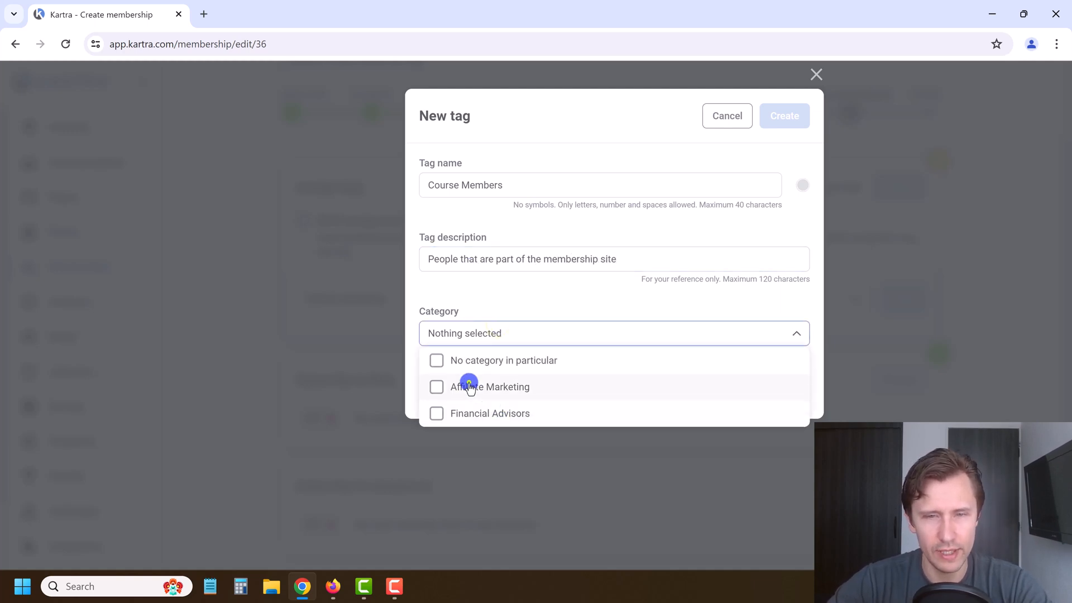
pyautogui.click(469, 384)
pyautogui.click(611, 305)
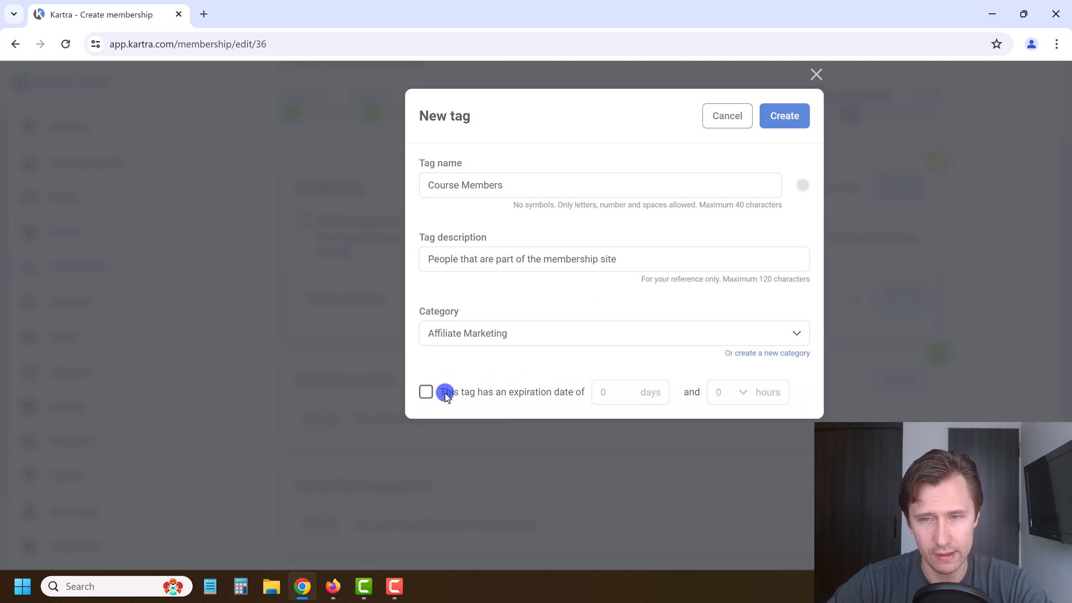
pyautogui.click(782, 118)
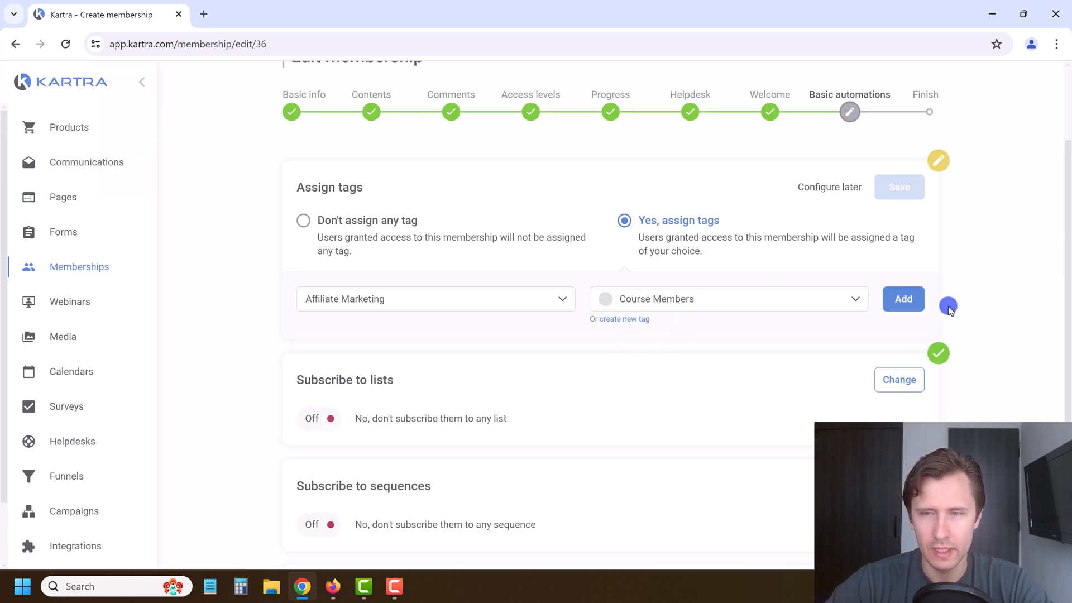
pyautogui.click(904, 299)
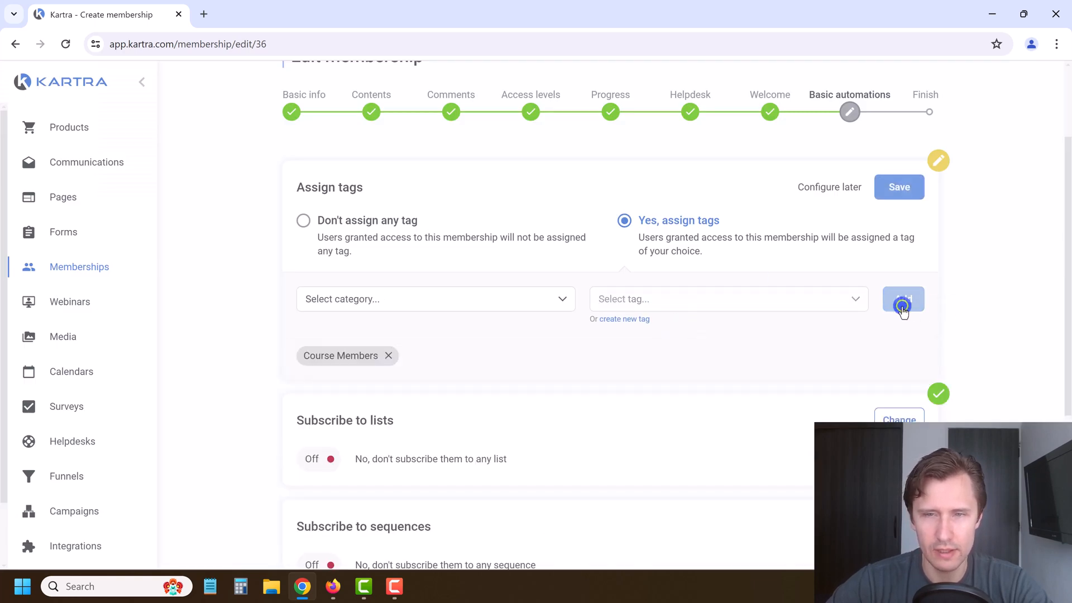
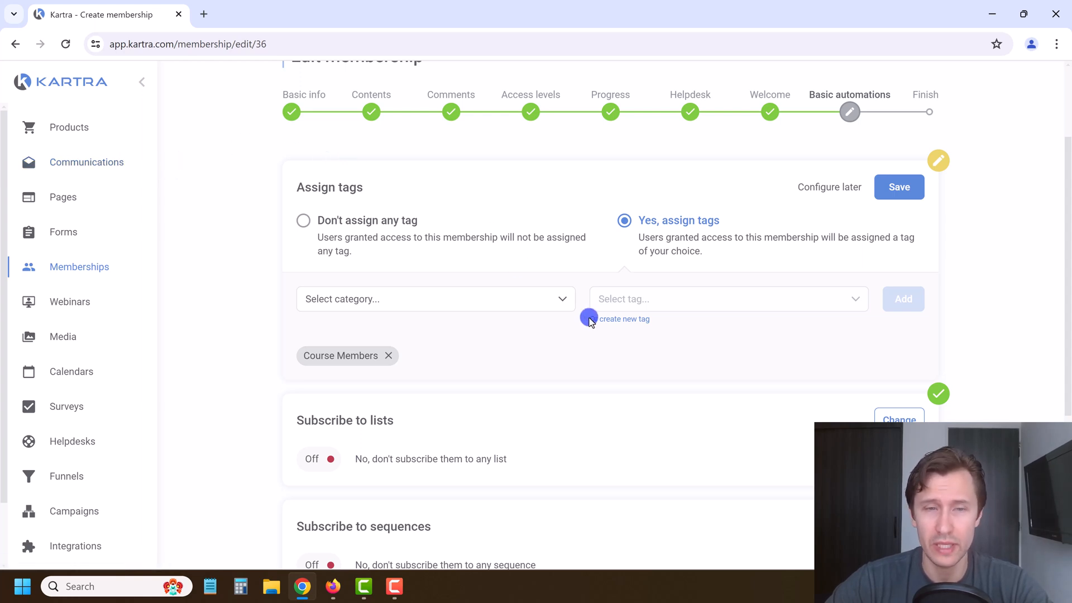
# Step: Turn on list subscription for the membership and review the existing lists without choosing one
pyautogui.scroll(-1, 691, 311)
pyautogui.click(898, 354)
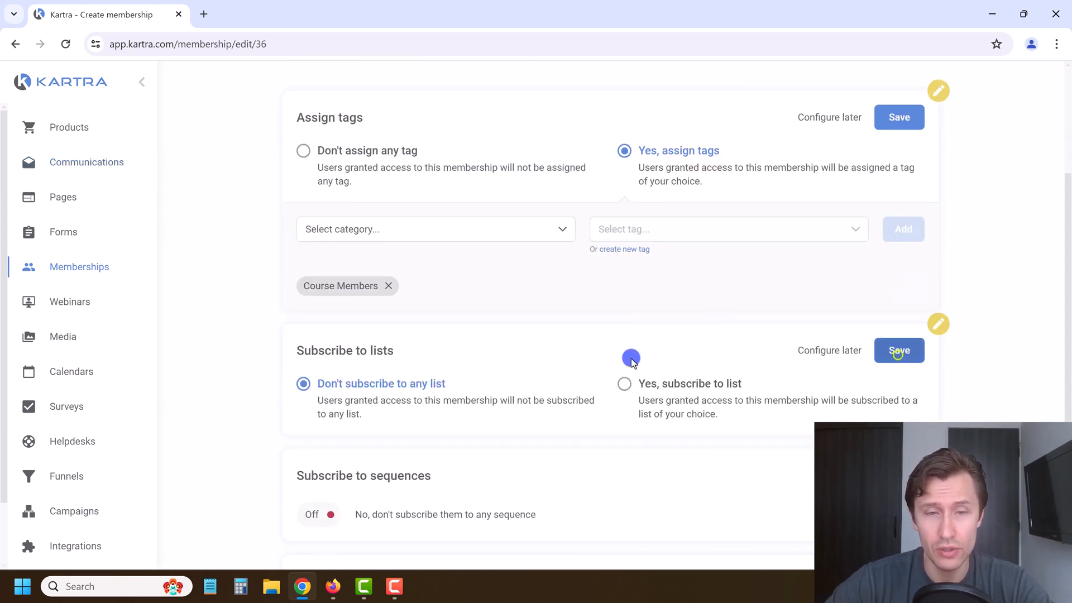
pyautogui.click(673, 315)
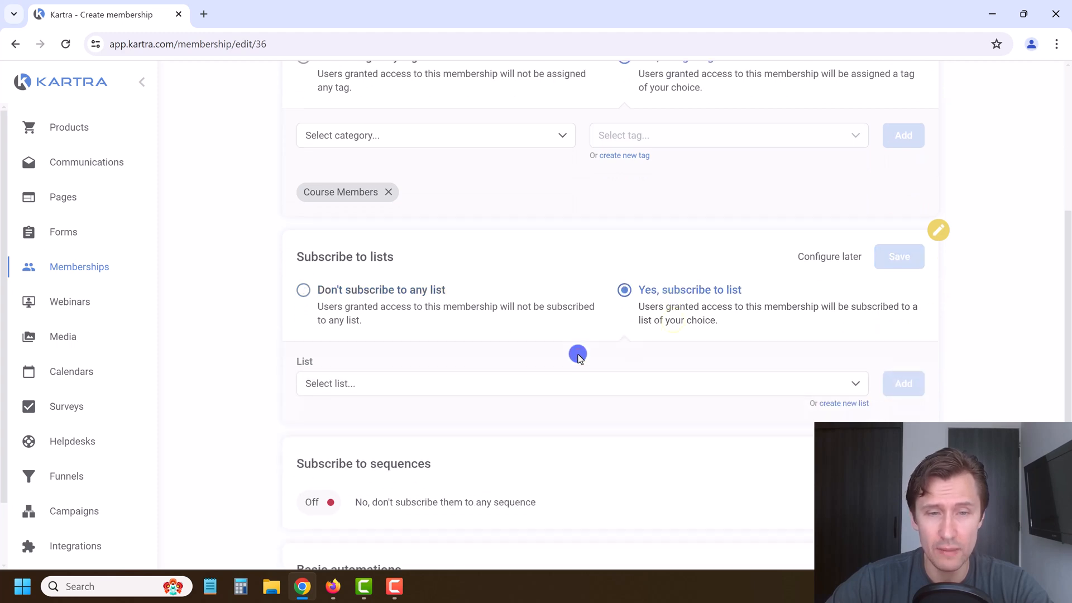
pyautogui.scroll(-1, 579, 357)
pyautogui.click(478, 338)
pyautogui.scroll(-1, 425, 408)
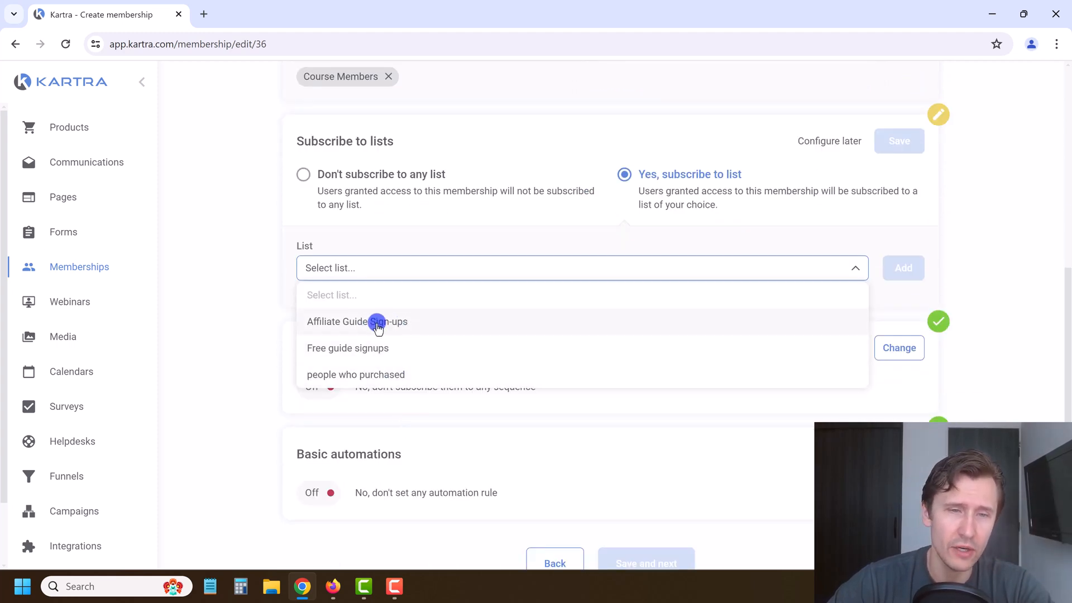
pyautogui.click(261, 298)
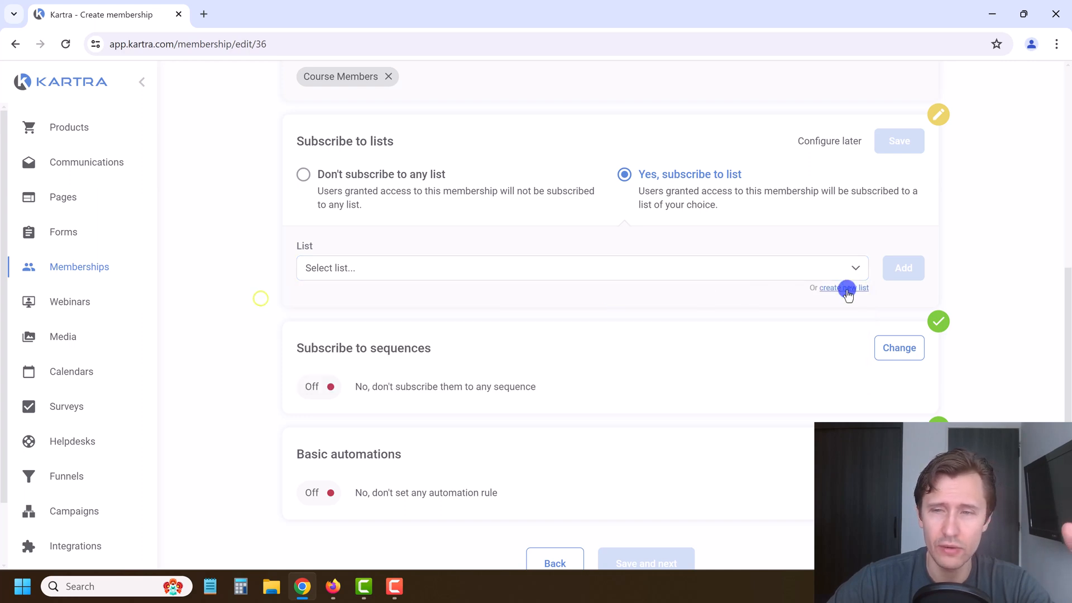
# Step: Start a new list and name it 'Google Ads Course Members'
pyautogui.click(847, 289)
pyautogui.click(489, 185)
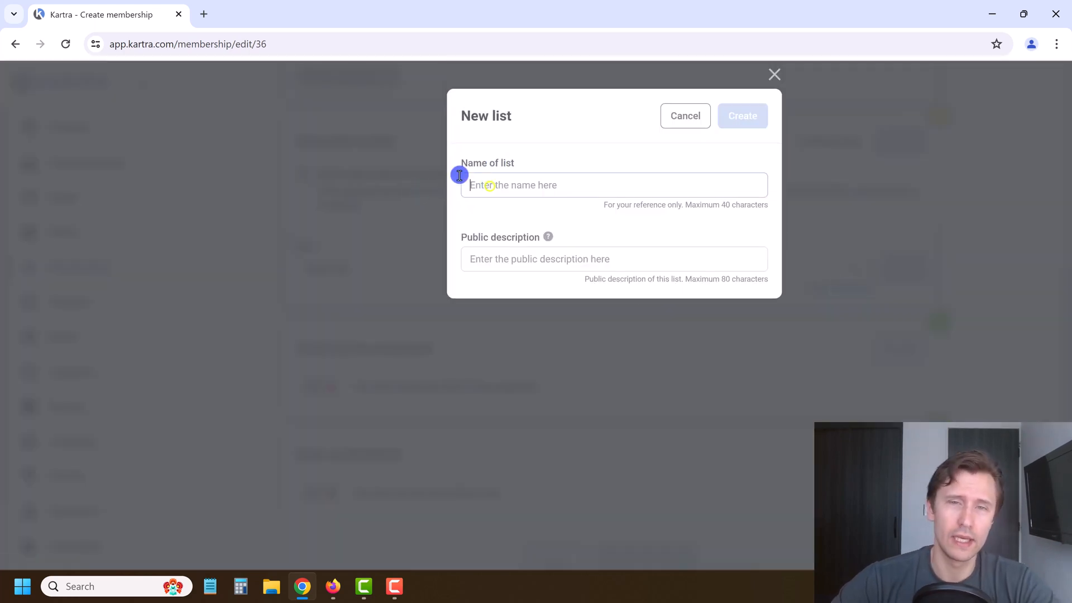
pyautogui.write('Members')
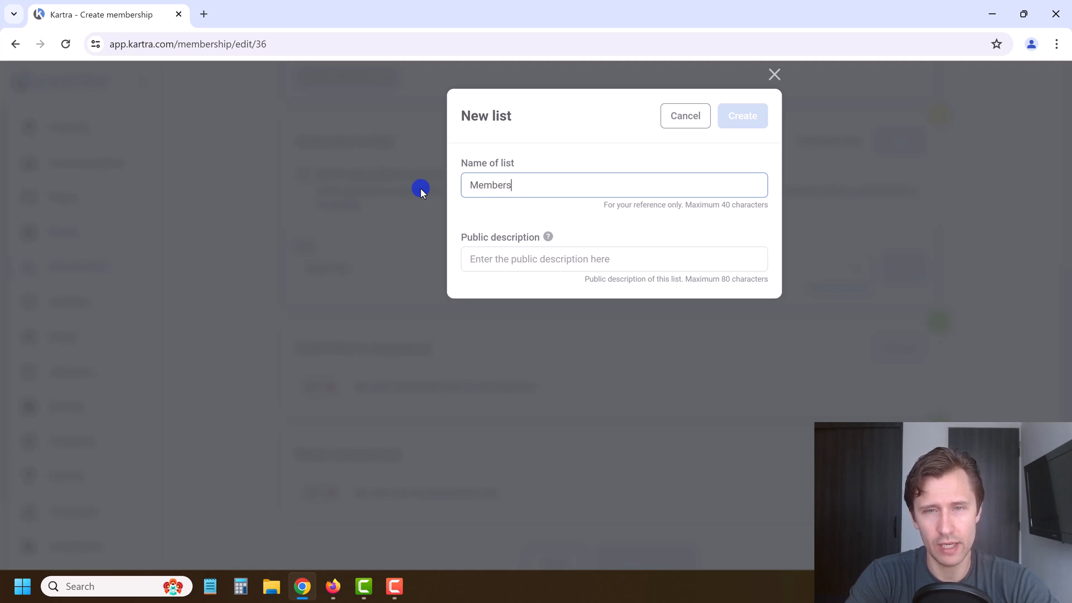
pyautogui.press('BackSpace')
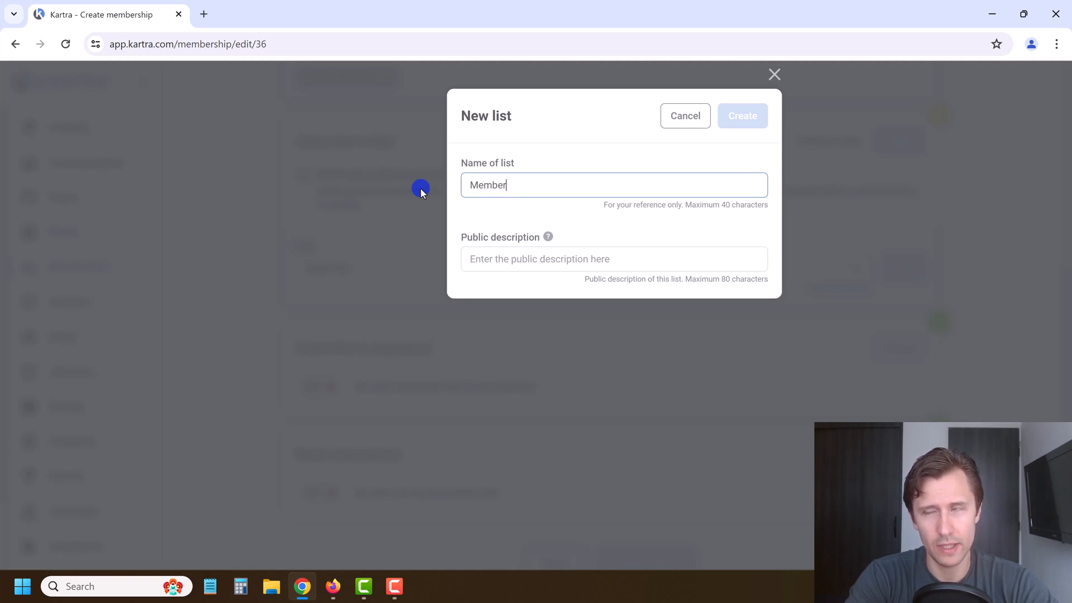
pyautogui.press('BackSpace')
pyautogui.press('BackSpace')
pyautogui.press('BackSpace')
pyautogui.press('BackSpace')
pyautogui.press('BackSpace')
pyautogui.press('BackSpace')
pyautogui.write('Google Ads')
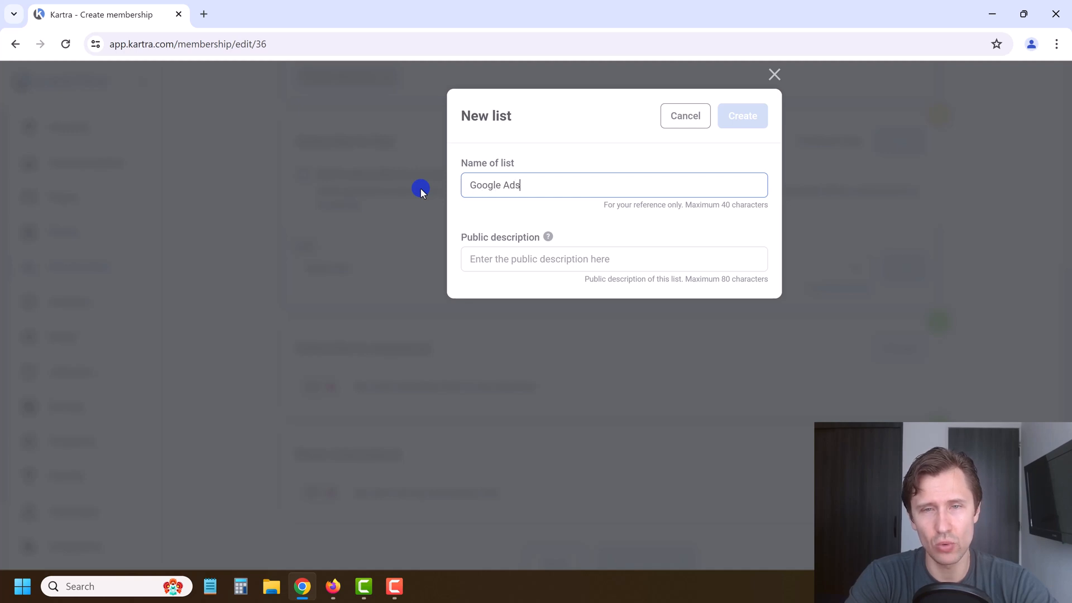
pyautogui.write(' Course Members')
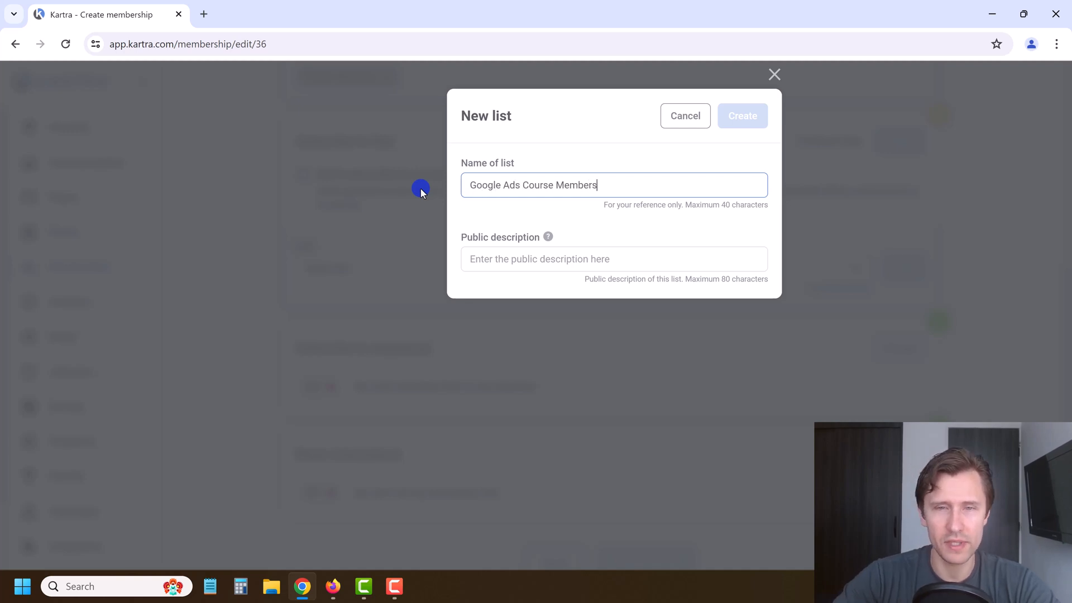
# Step: Reuse 'Google Ads Course Members' as the list's description, create it, and add it to the membership
pyautogui.tripleClick(512, 185)
pyautogui.hotkey('ctrl', 'c')
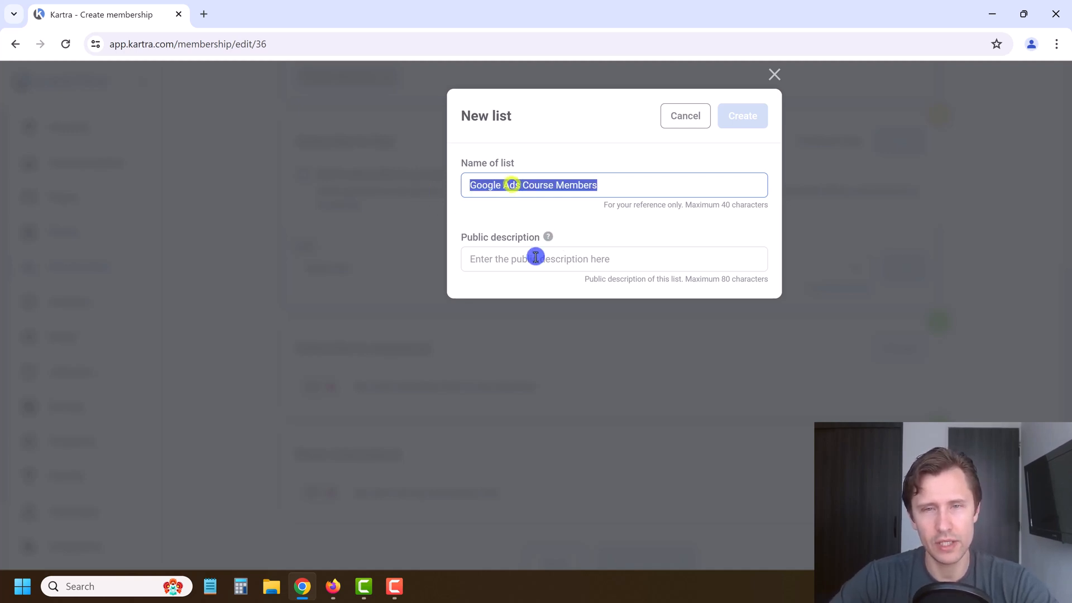
pyautogui.click(535, 258)
pyautogui.hotkey('ctrl', 'v')
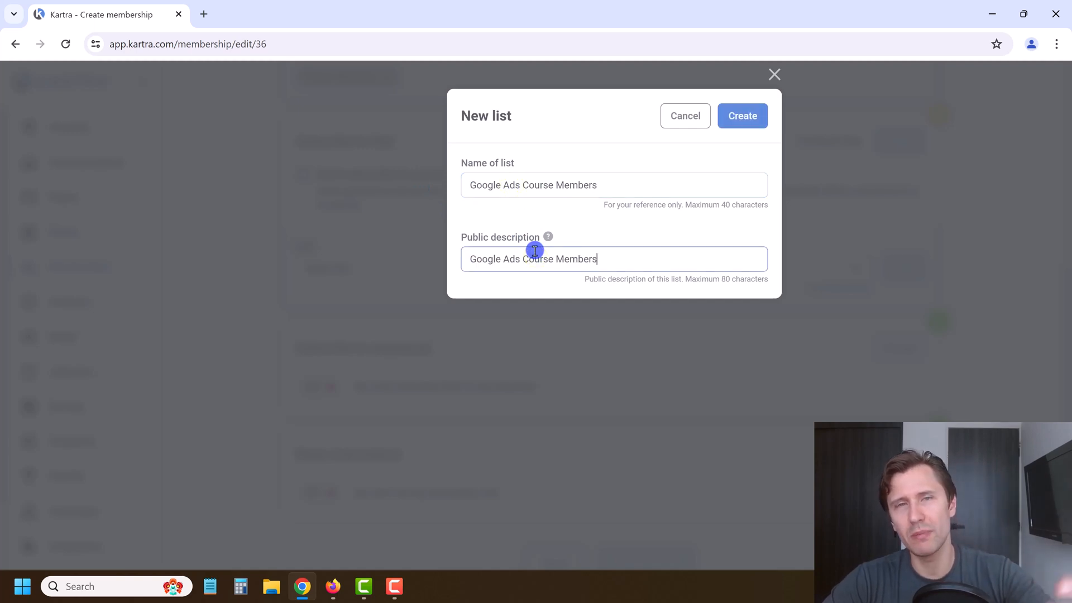
pyautogui.moveTo(467, 237); pyautogui.dragTo(535, 242)
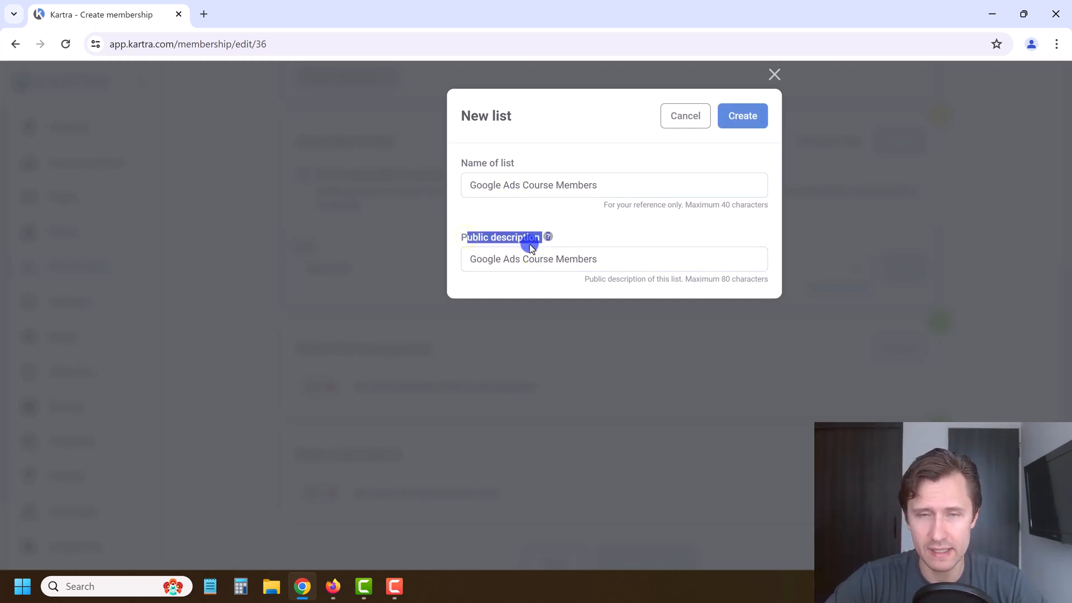
pyautogui.click(523, 260)
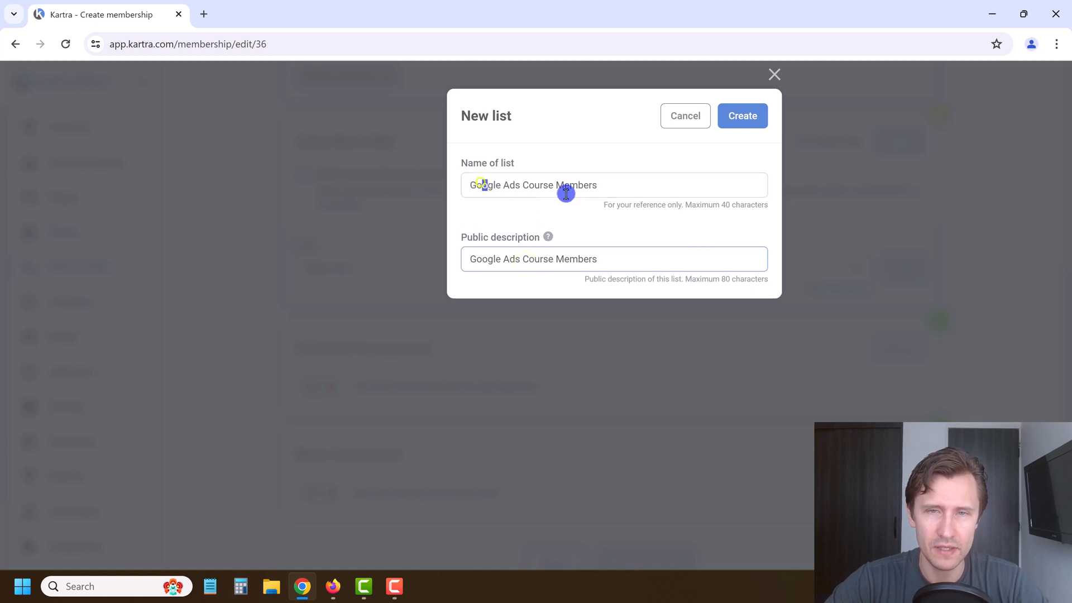
pyautogui.moveTo(566, 194); pyautogui.dragTo(602, 187)
pyautogui.click(748, 114)
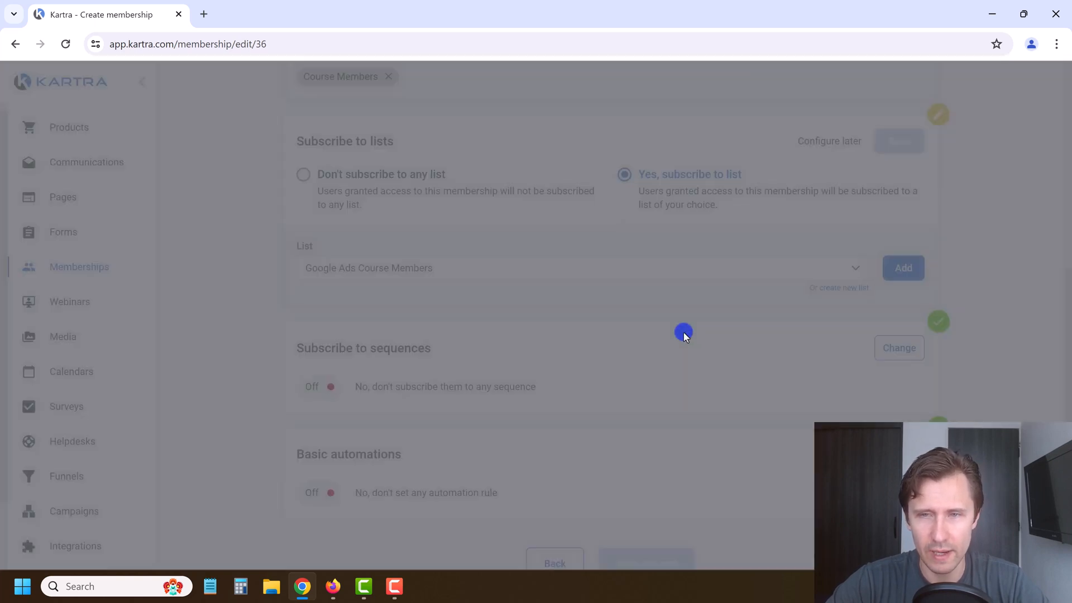
pyautogui.click(888, 261)
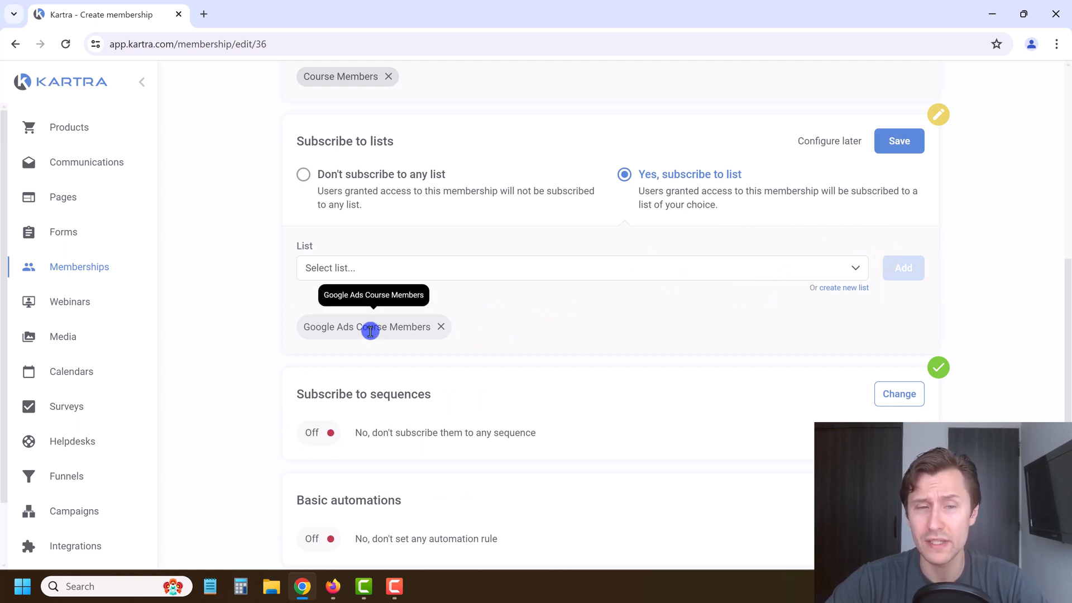
# Step: Keep sequence subscriptions off and save basic automations with no rules
pyautogui.scroll(-1, 637, 313)
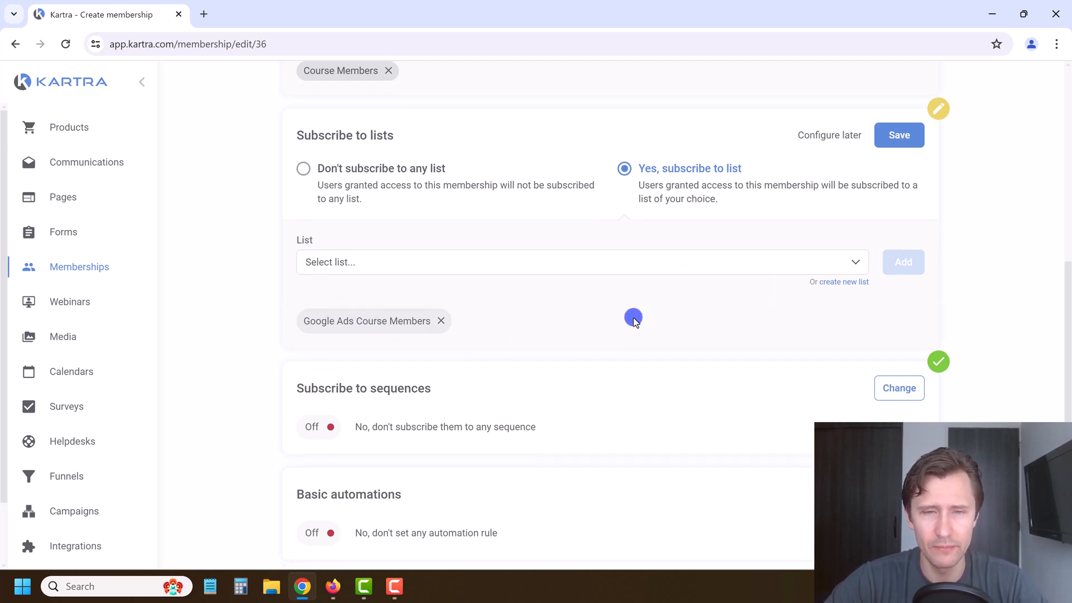
pyautogui.click(886, 334)
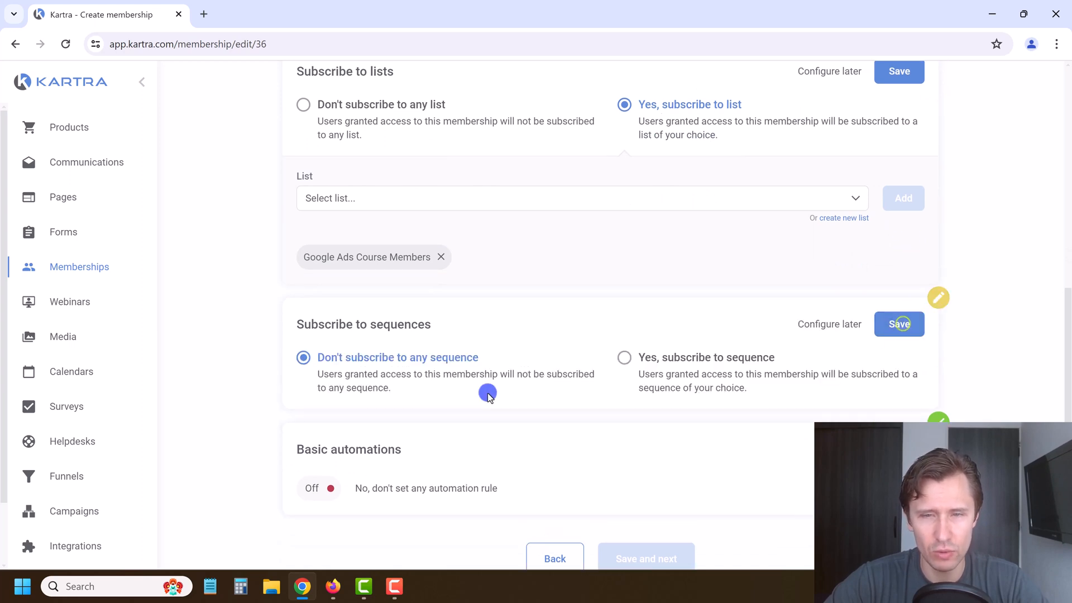
pyautogui.click(905, 322)
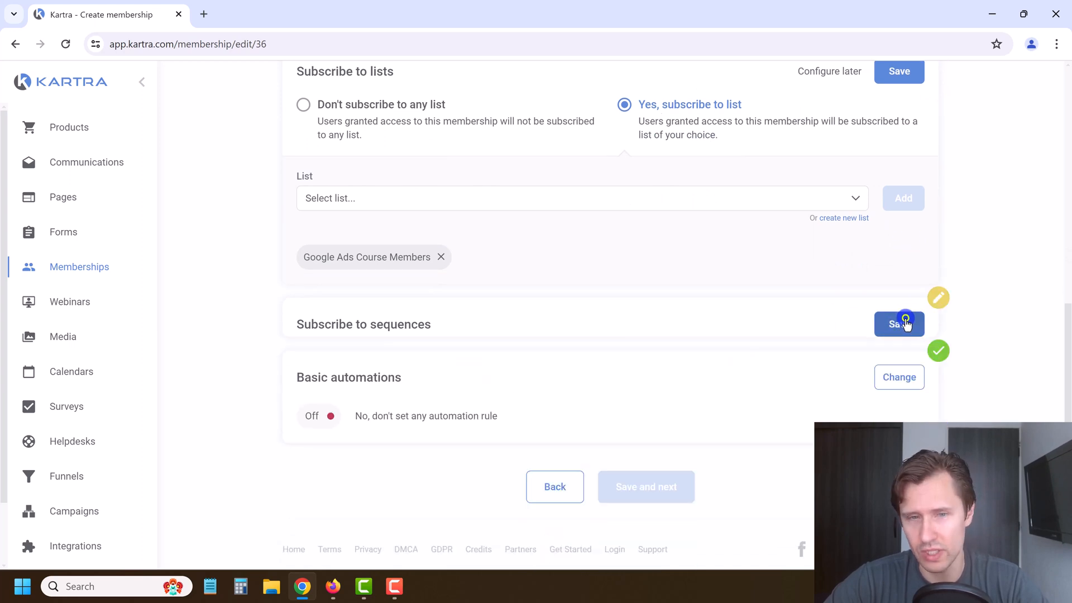
pyautogui.click(899, 430)
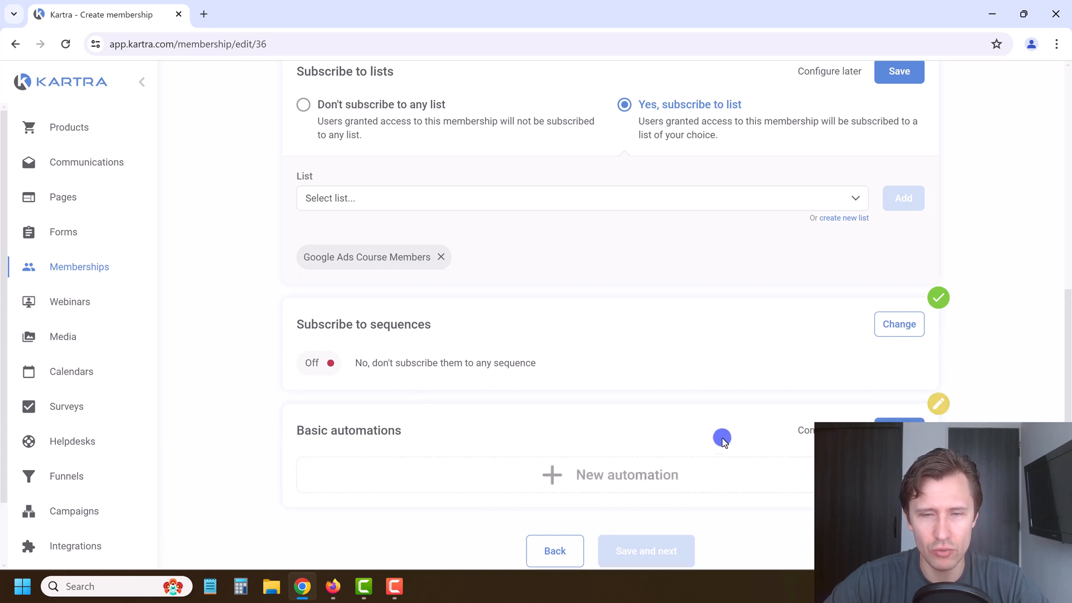
pyautogui.scroll(-1, 638, 399)
pyautogui.click(900, 360)
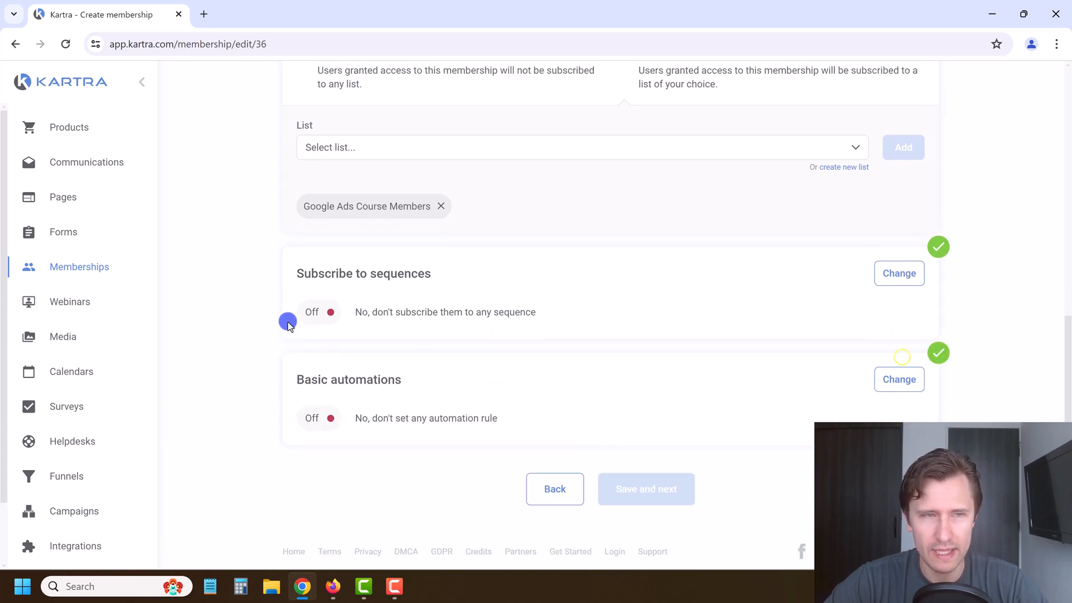
# Step: Save the Course Members tag and list subscription settings, then save the membership to reach Finish
pyautogui.scroll(7, 339, 287)
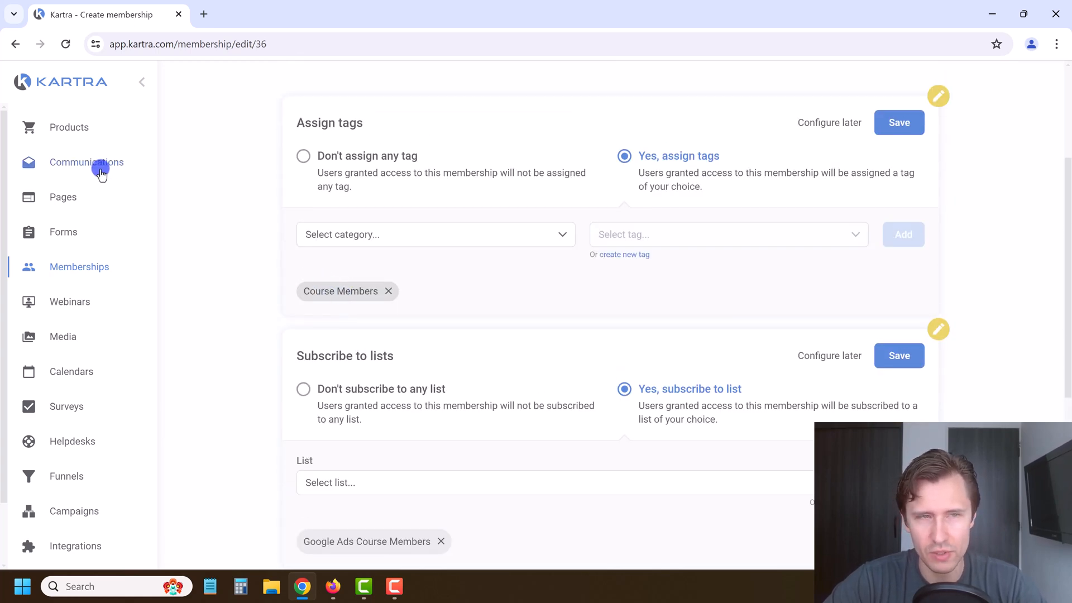
pyautogui.scroll(-3, 598, 274)
pyautogui.scroll(3, 599, 274)
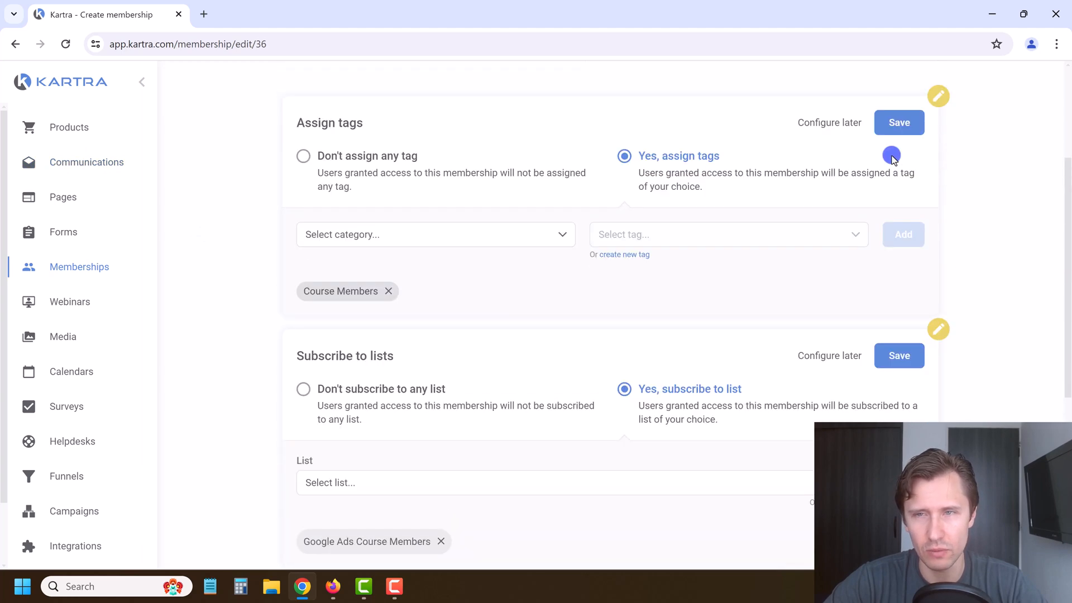
pyautogui.click(898, 122)
pyautogui.click(890, 229)
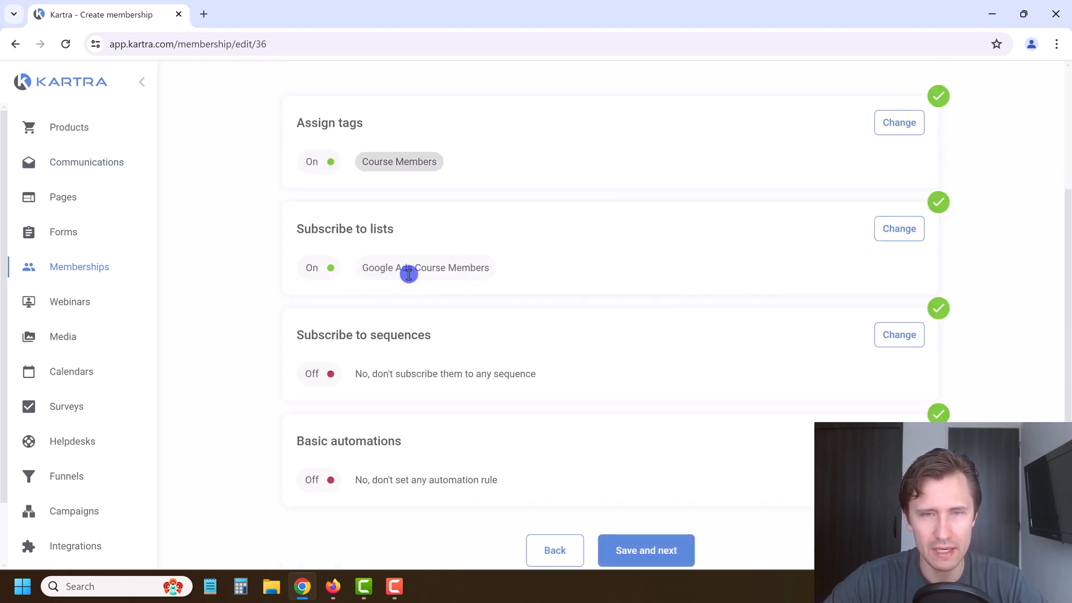
pyautogui.click(642, 485)
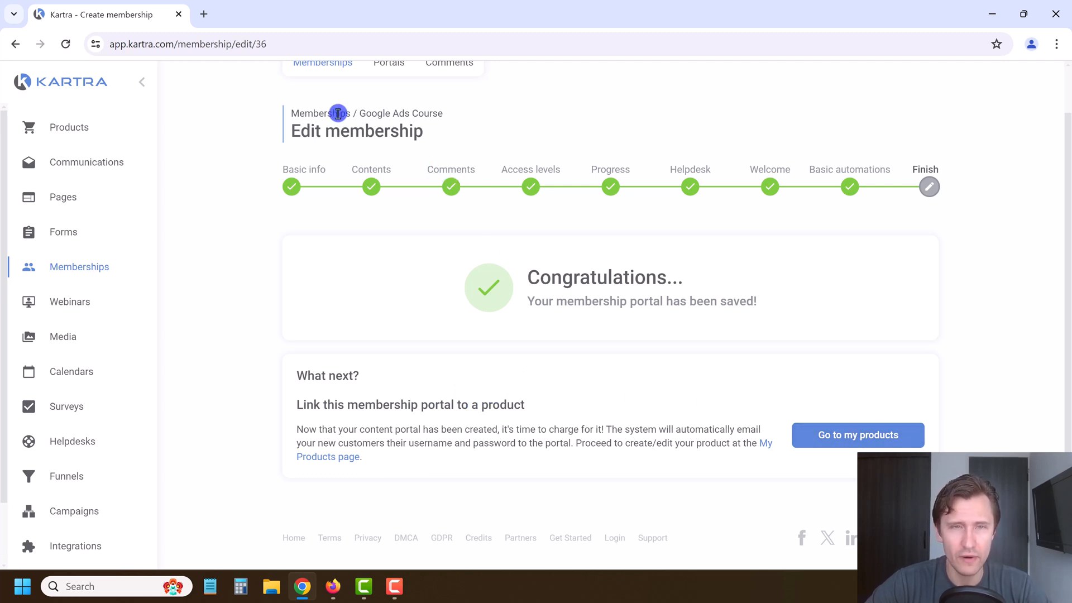
# Step: From Memberships, bring up the Google Ads Course member login link and select its URL
pyautogui.click(316, 77)
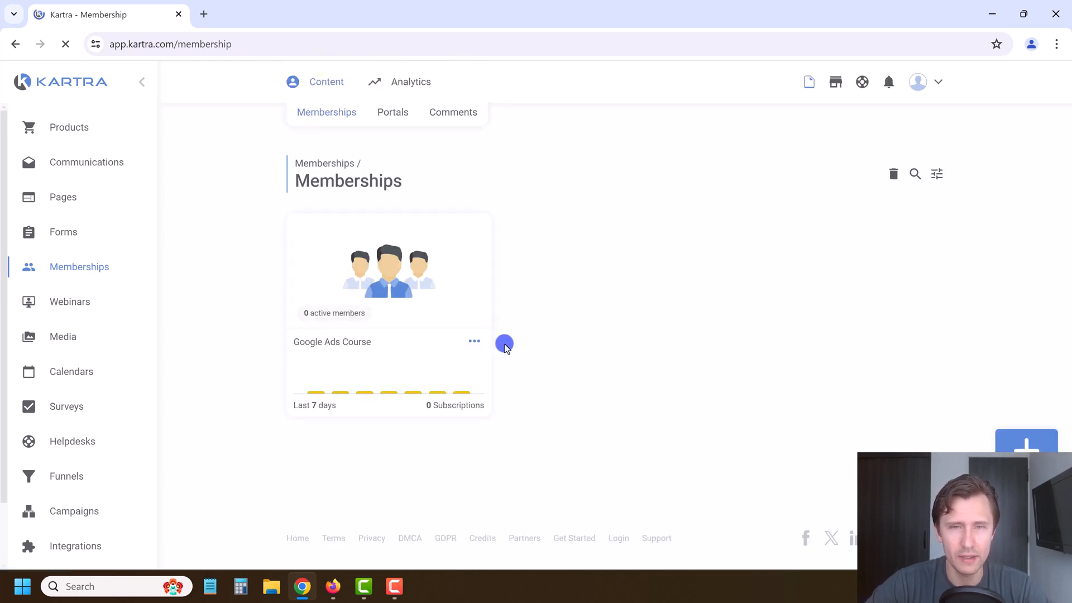
pyautogui.click(472, 341)
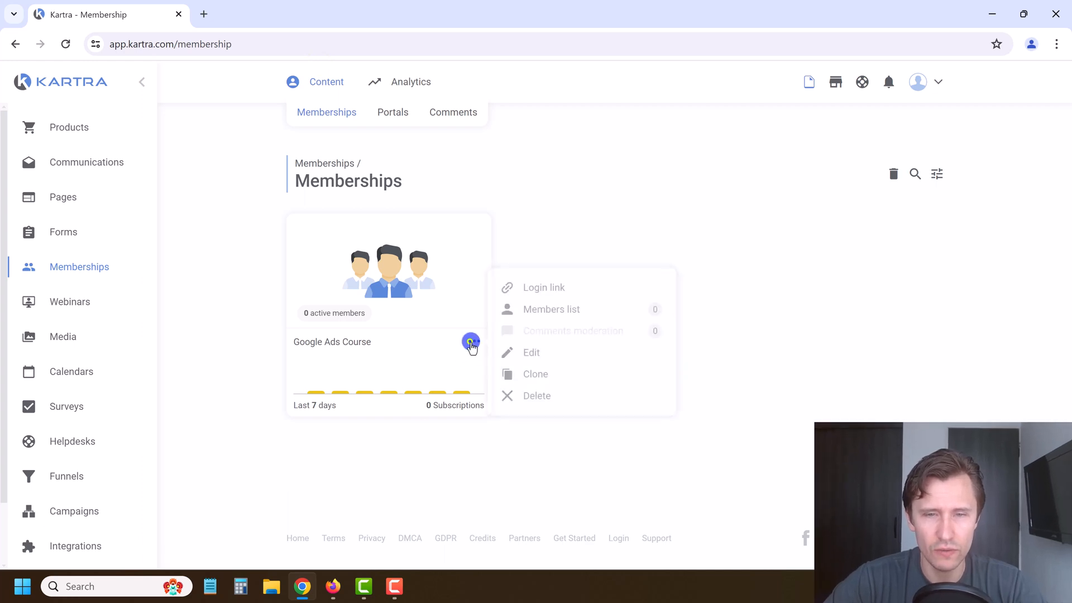
pyautogui.click(531, 286)
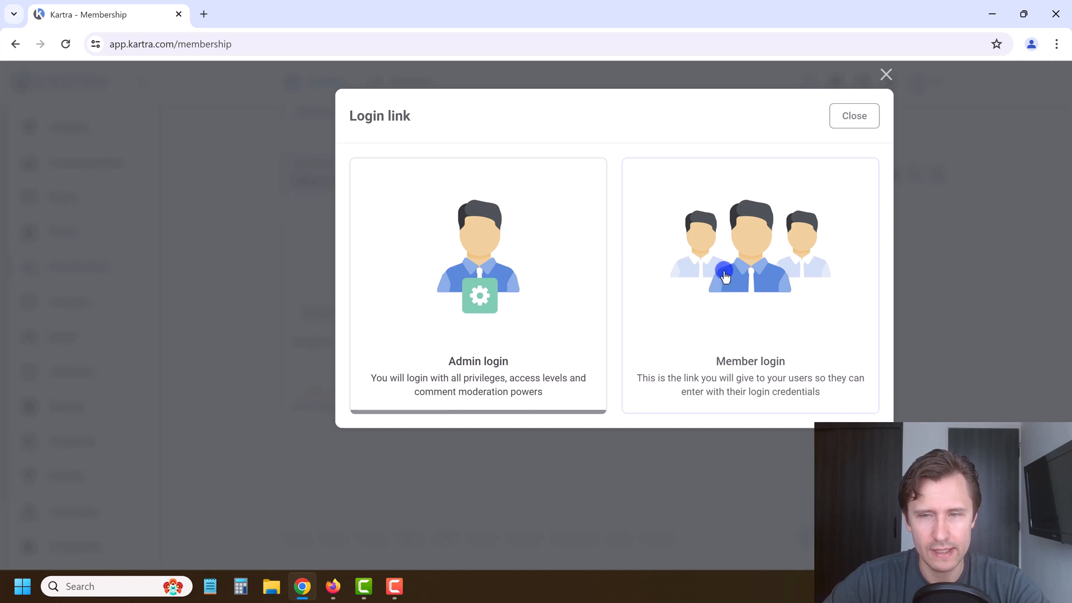
pyautogui.click(745, 272)
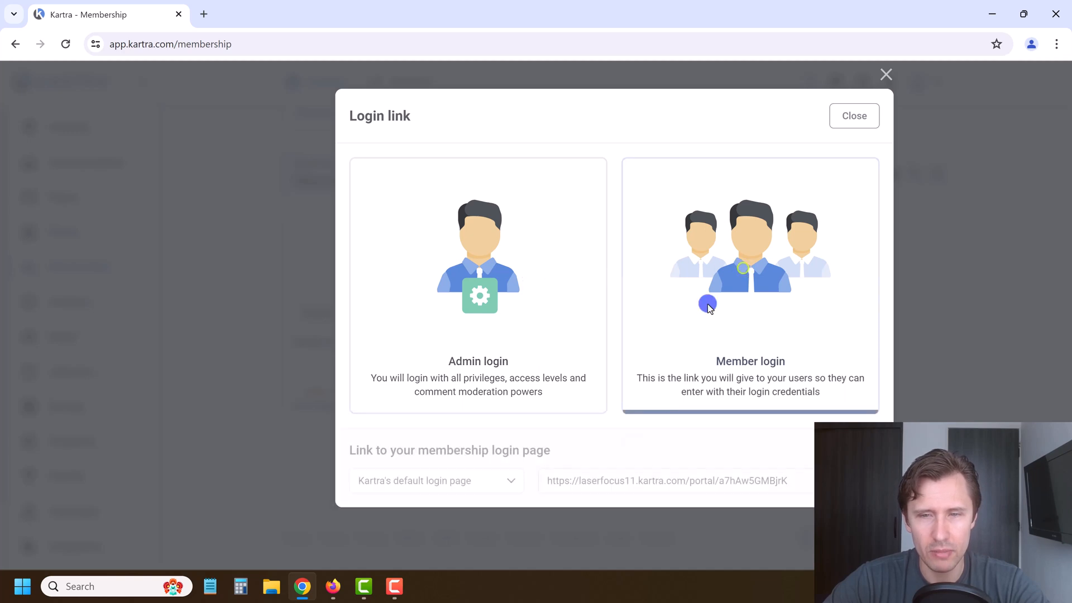
pyautogui.click(638, 475)
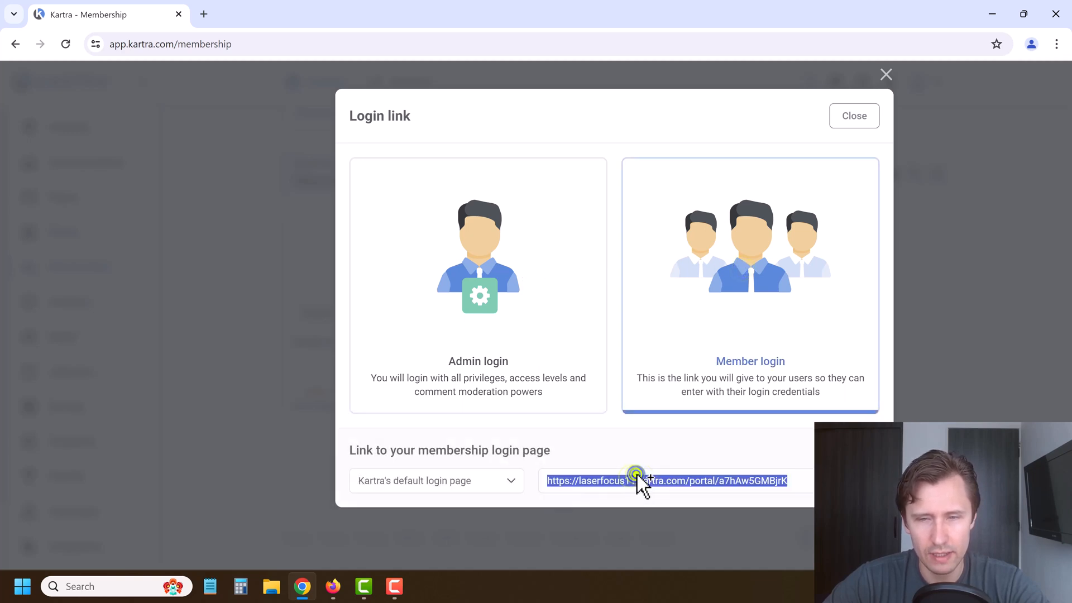
# Step: Keep Kartra's default login page and paste the member login URL into a new browser tab
pyautogui.click(488, 479)
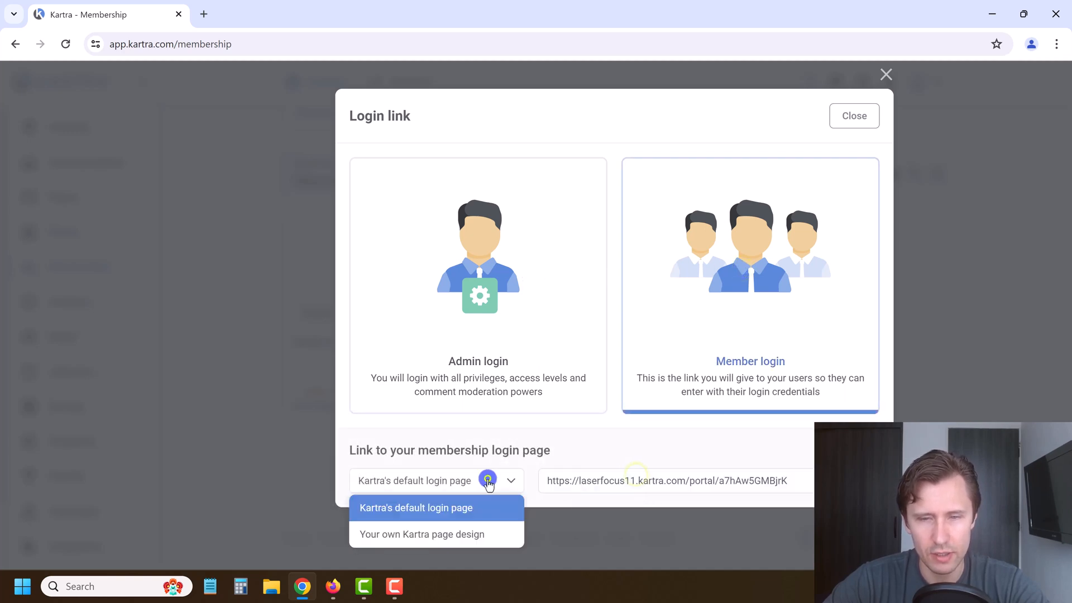
pyautogui.click(472, 535)
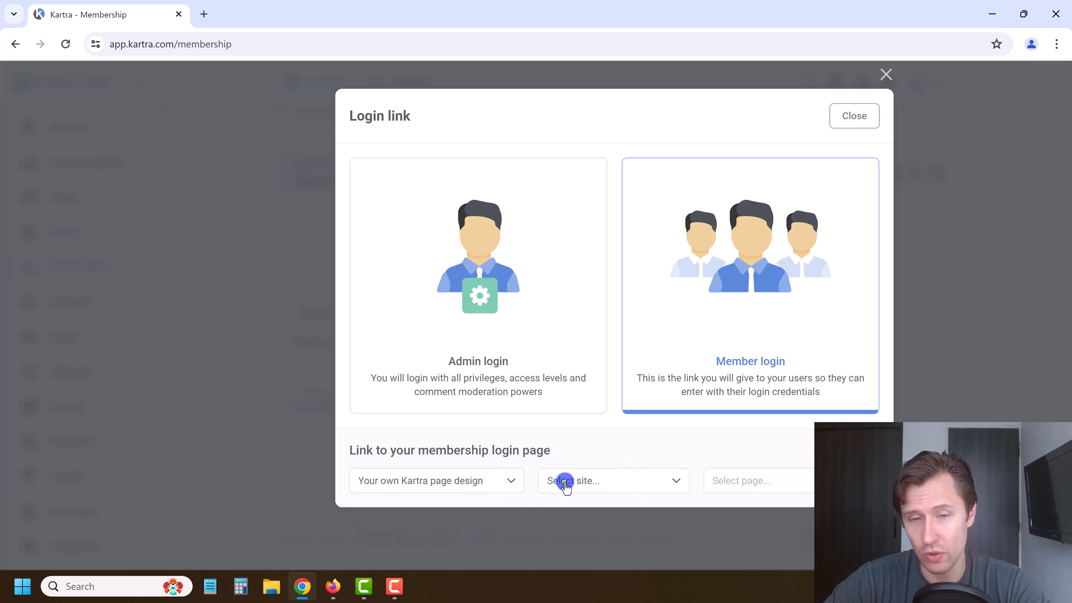
pyautogui.click(564, 481)
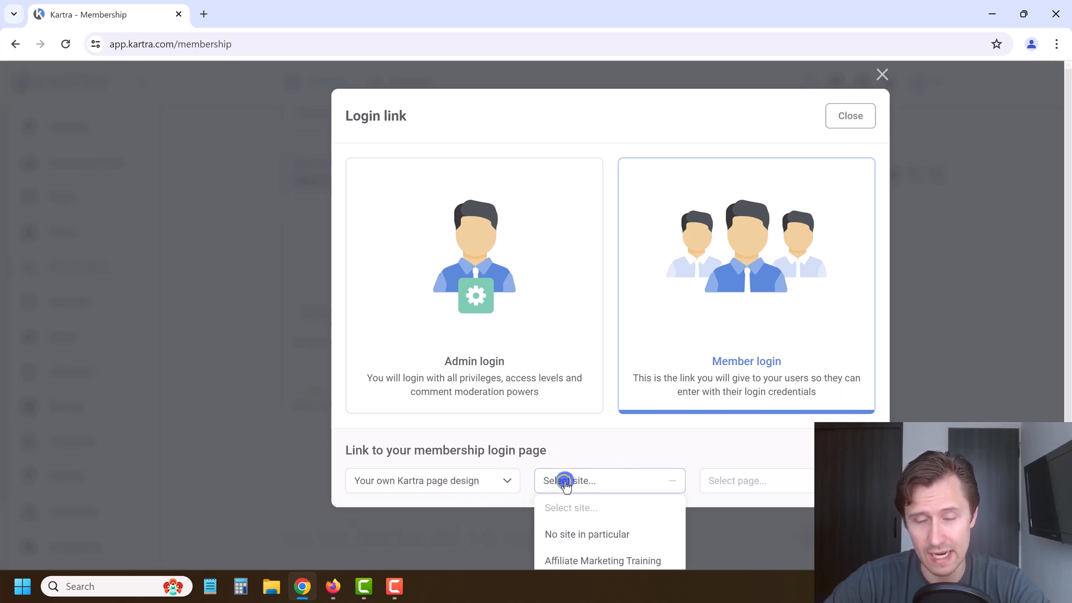
pyautogui.click(614, 440)
pyautogui.click(487, 478)
pyautogui.click(424, 508)
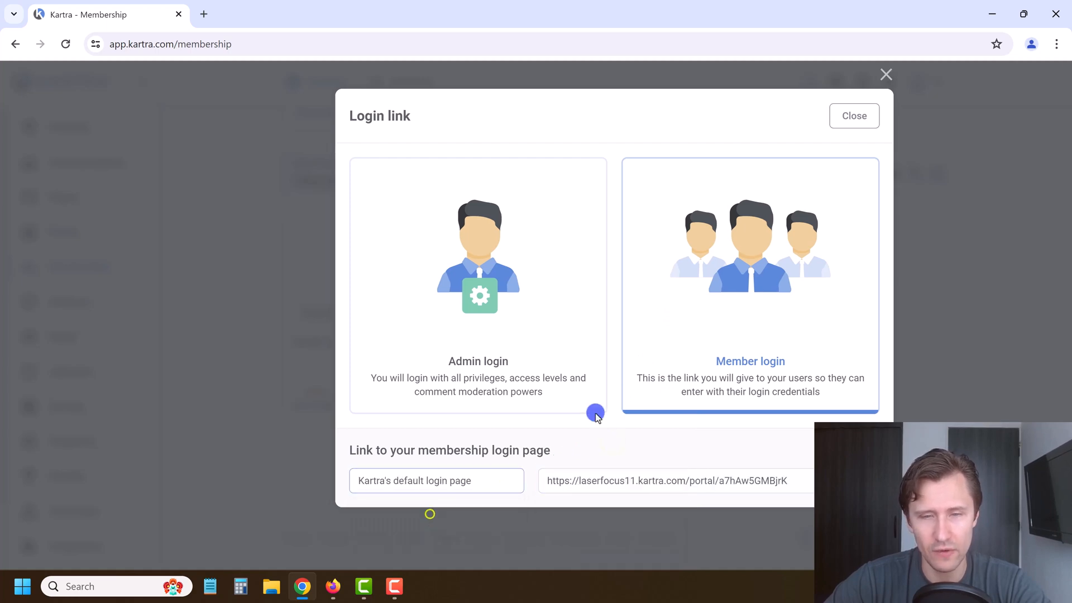
pyautogui.click(204, 13)
pyautogui.hotkey('ctrl', 'v')
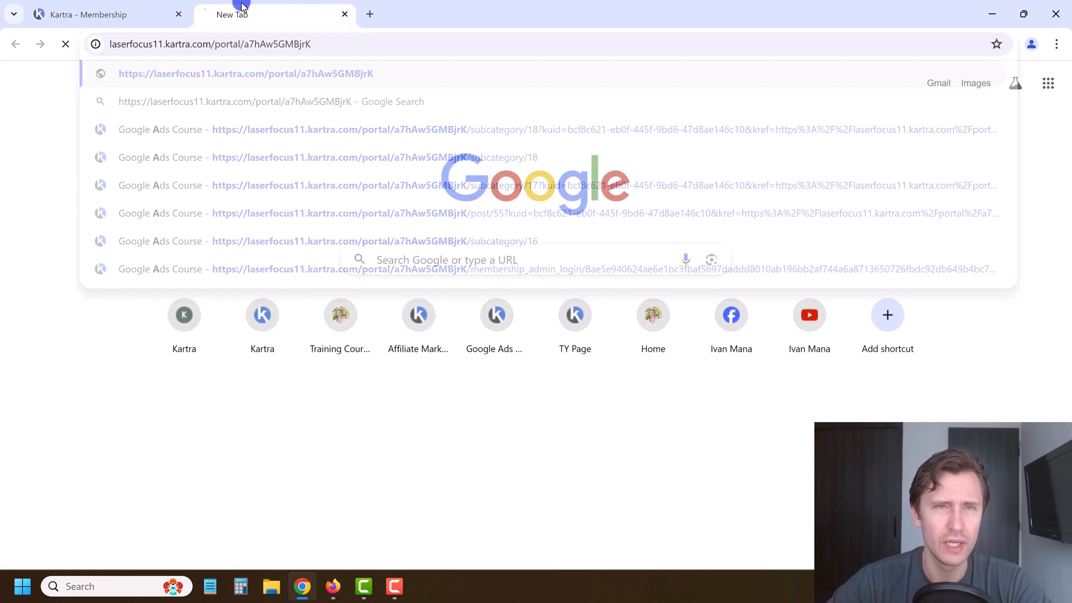
# Step: Load the member login page, then enter the course portal through Admin login
pyautogui.press('Return')
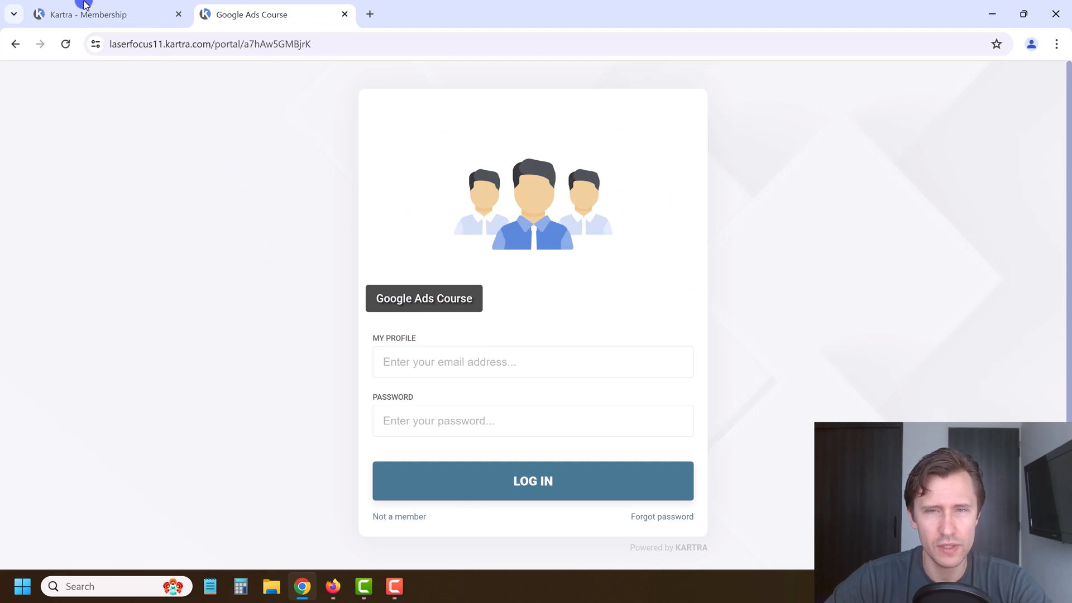
pyautogui.click(95, 12)
pyautogui.click(460, 340)
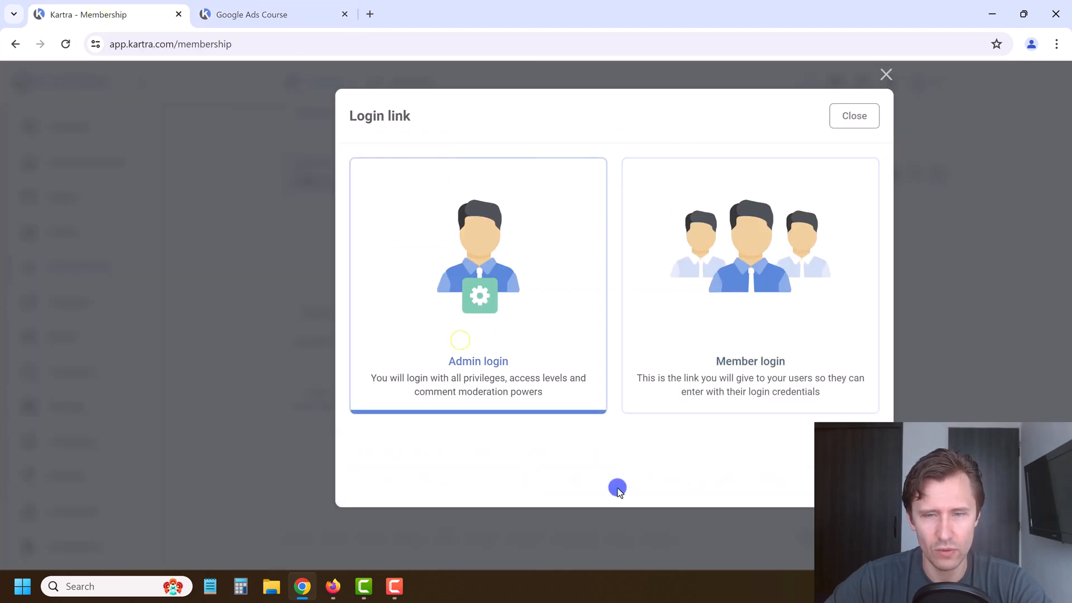
pyautogui.click(600, 458)
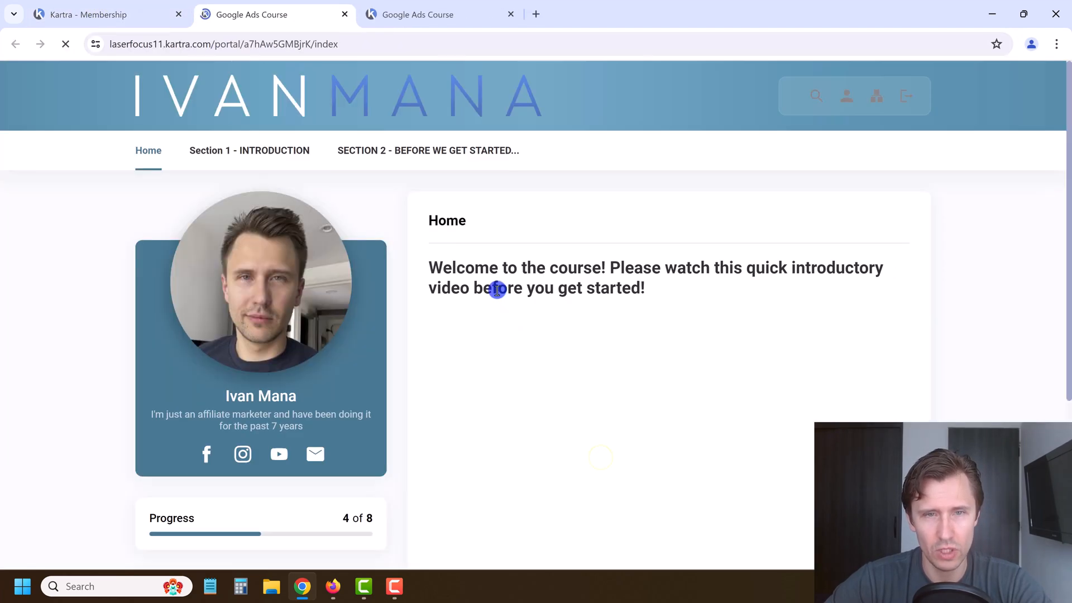
# Step: View the Introduction lesson, then close the admin portal and member login tabs
pyautogui.scroll(-1, 614, 223)
pyautogui.scroll(1, 443, 108)
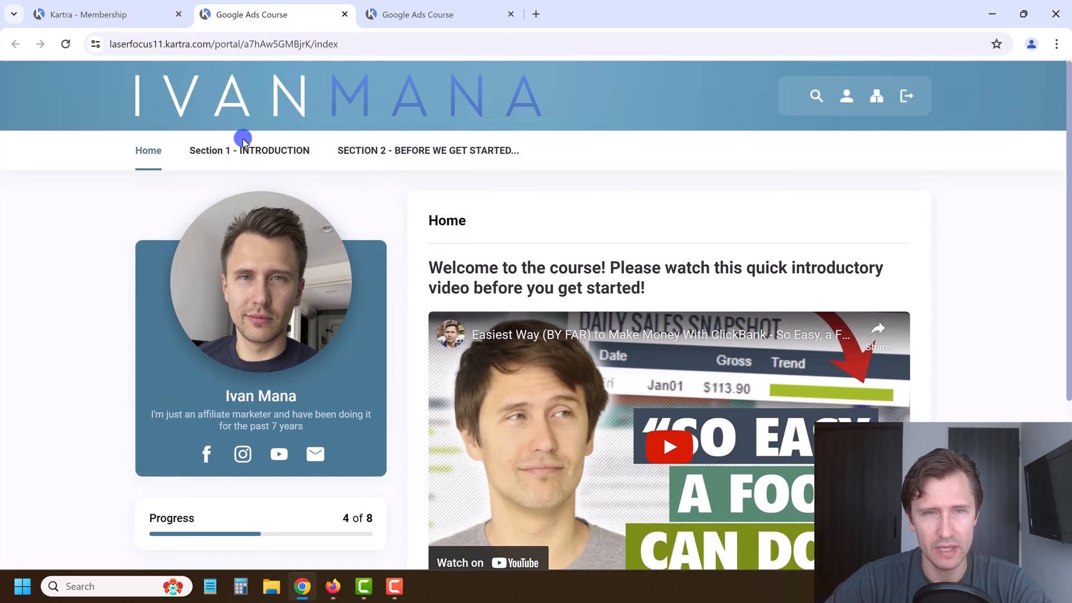
pyautogui.moveTo(246, 150)
pyautogui.click(257, 190)
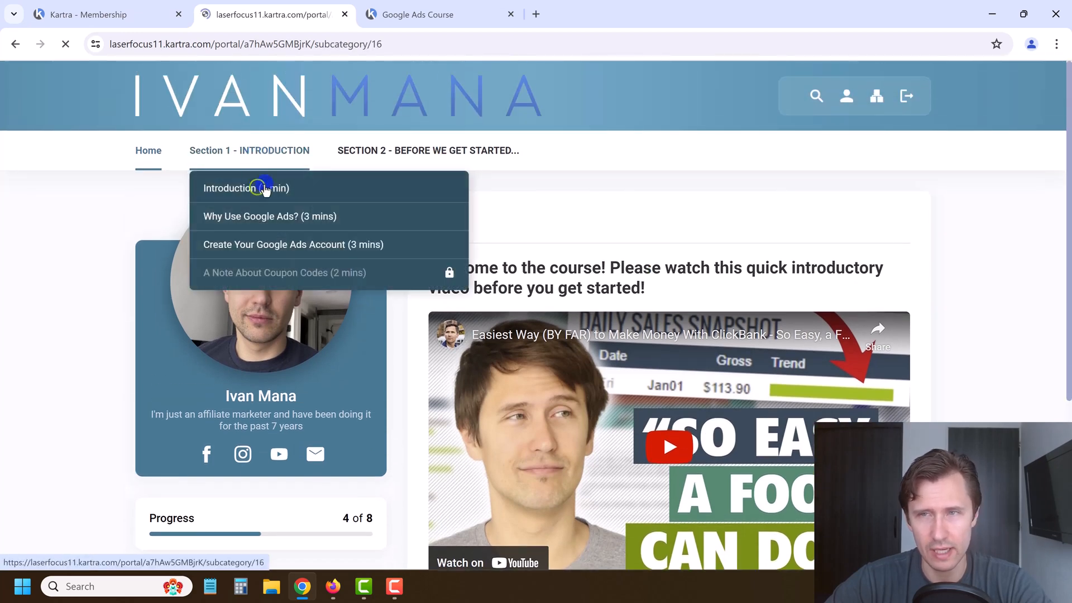
pyautogui.click(344, 19)
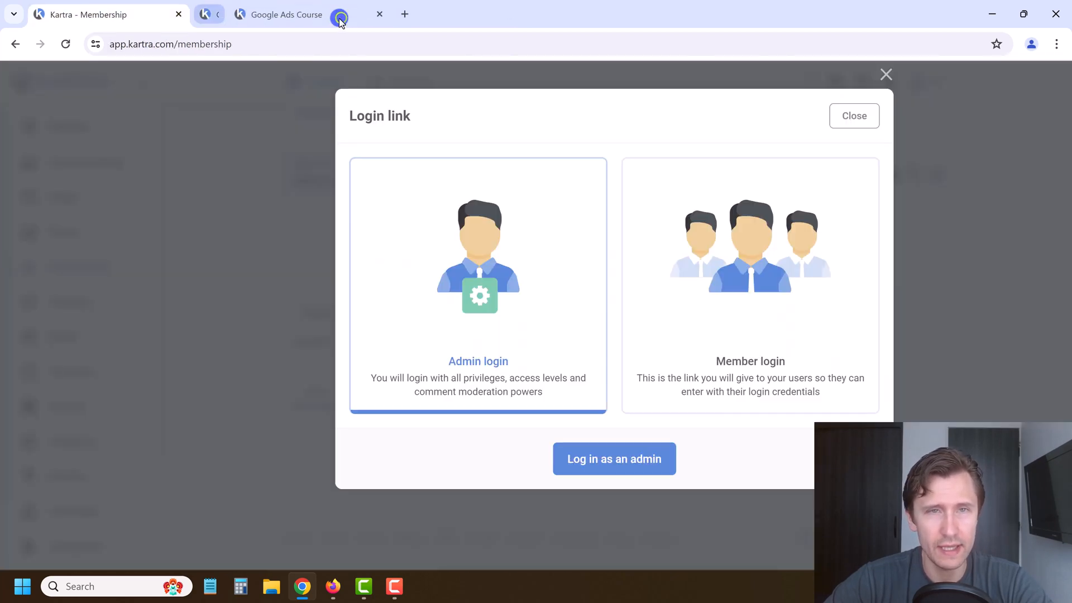
pyautogui.click(297, 16)
pyautogui.click(381, 365)
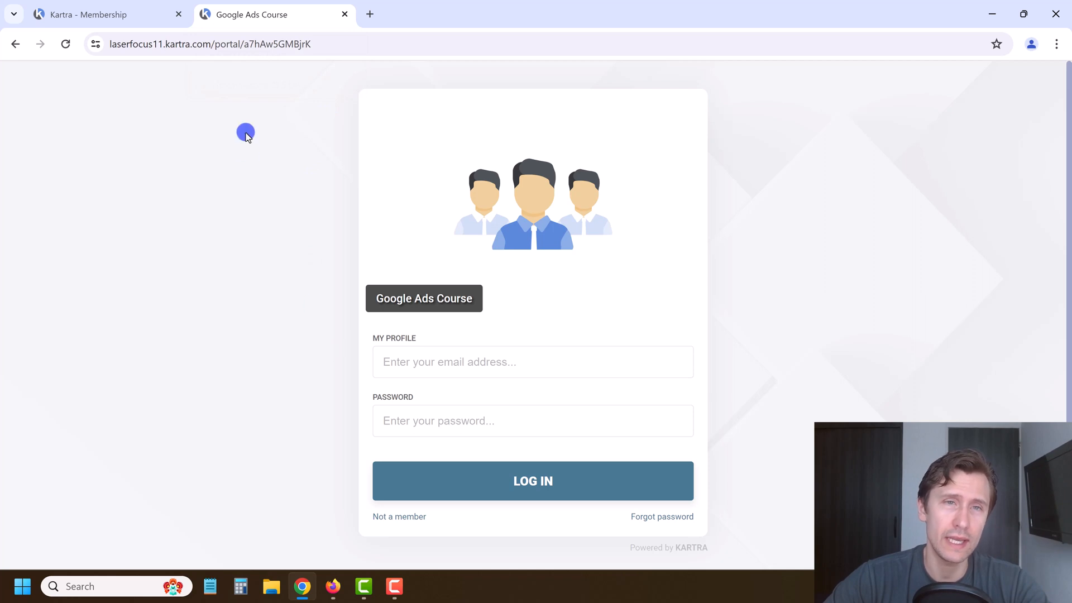
pyautogui.click(345, 14)
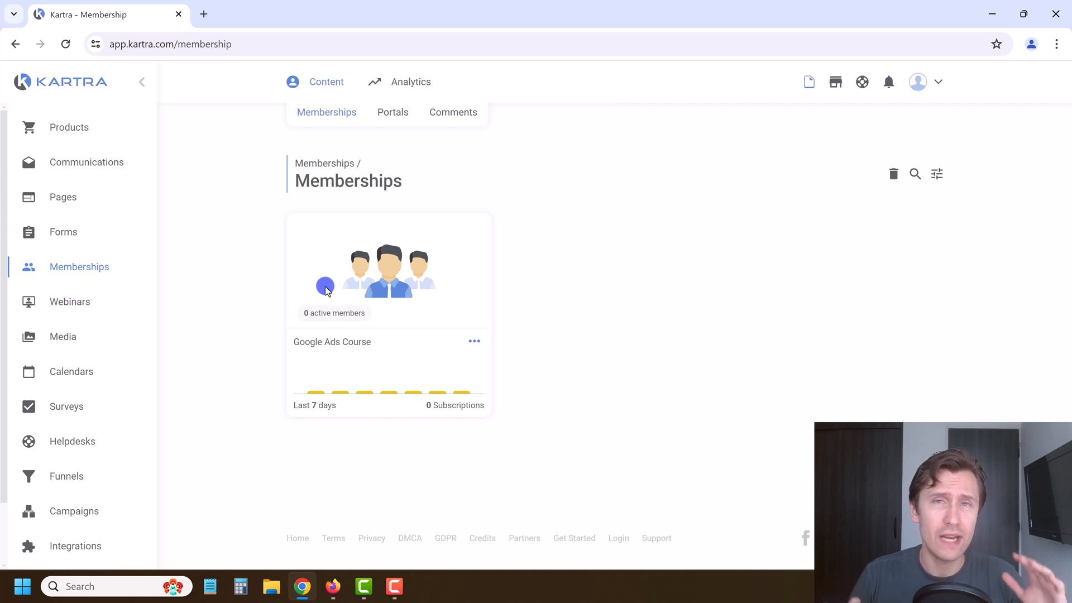
pyautogui.click(204, 14)
pyautogui.write('go.ivanma')
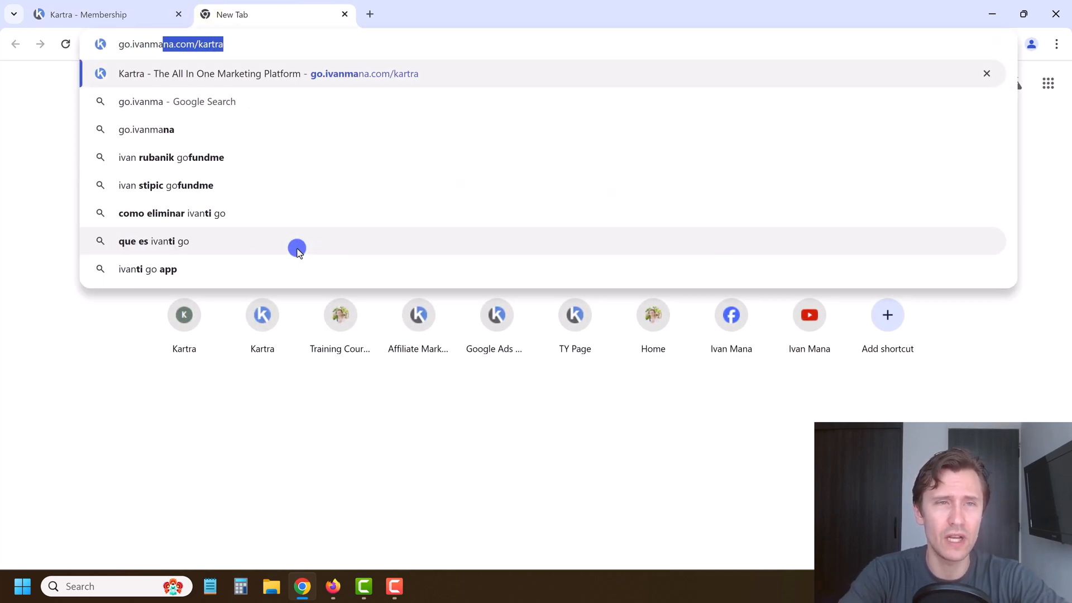
pyautogui.write('na.com/kartra')
pyautogui.press('Return')
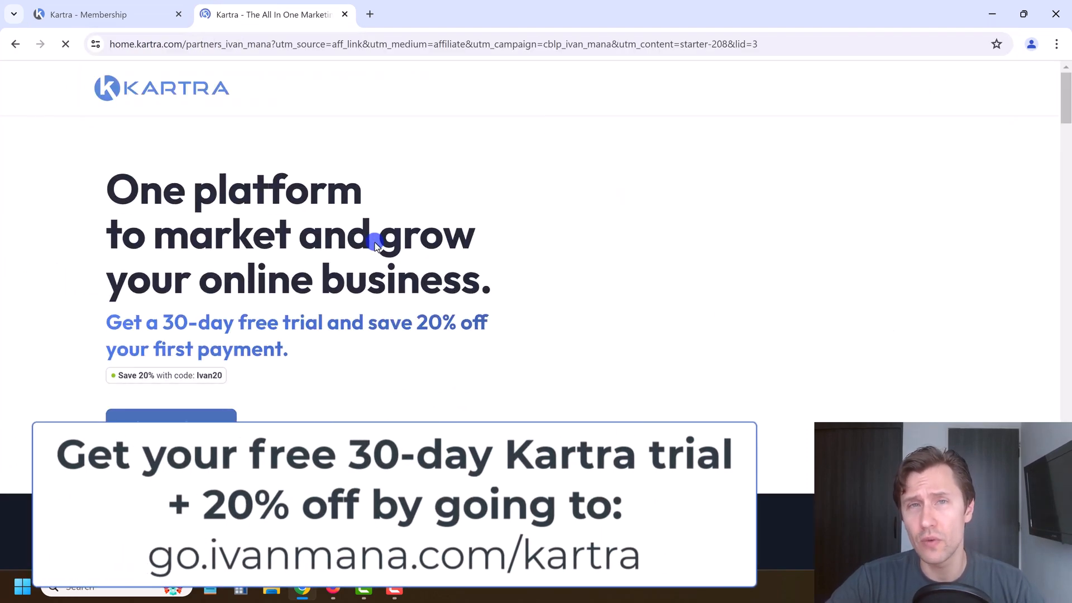
pyautogui.moveTo(373, 316); pyautogui.dragTo(434, 340)
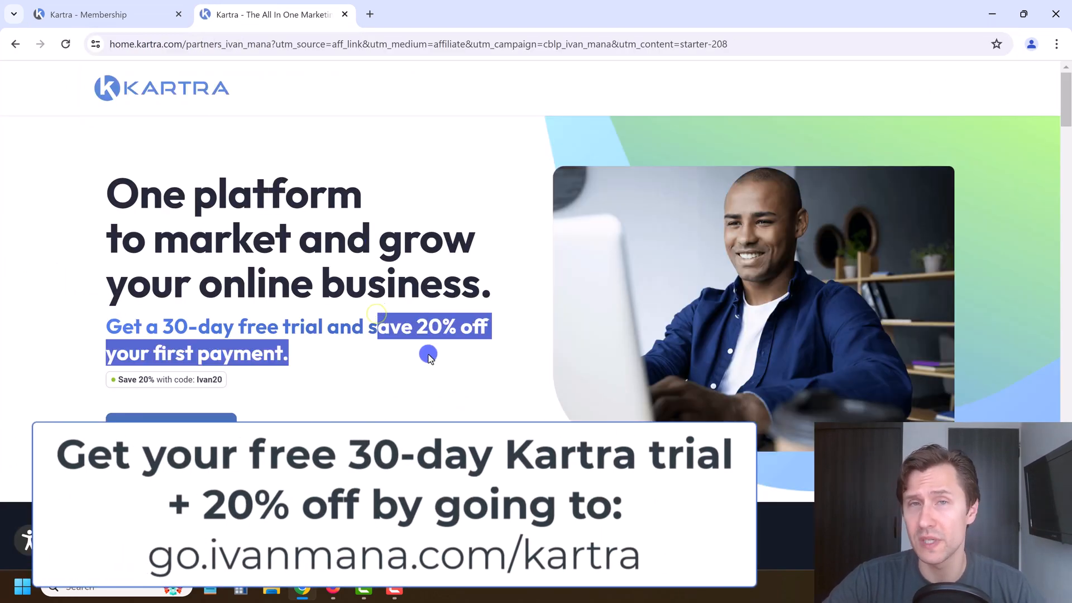
pyautogui.click(428, 353)
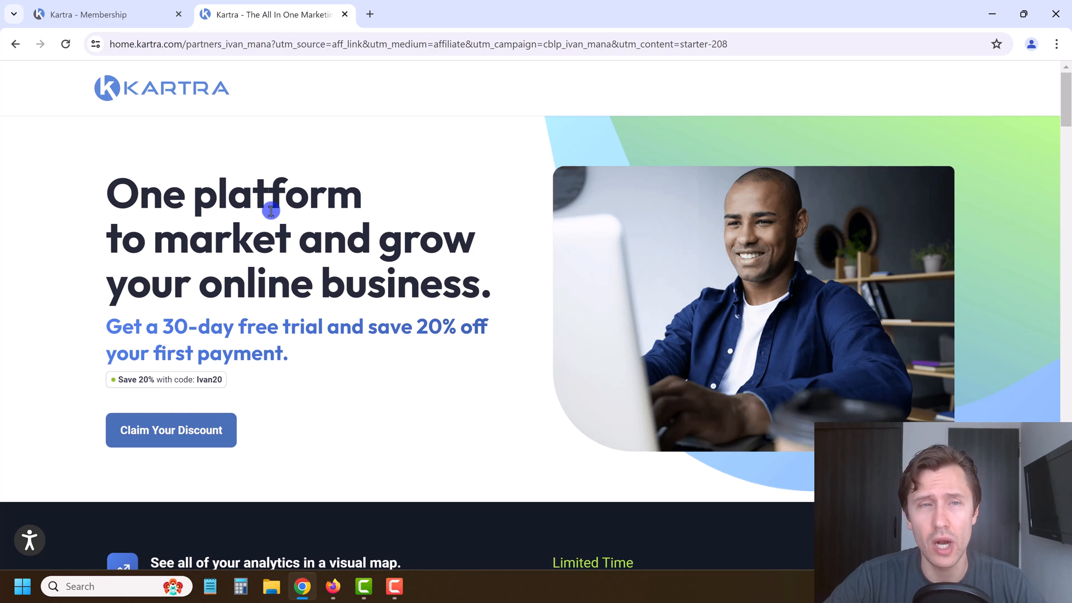
pyautogui.click(348, 13)
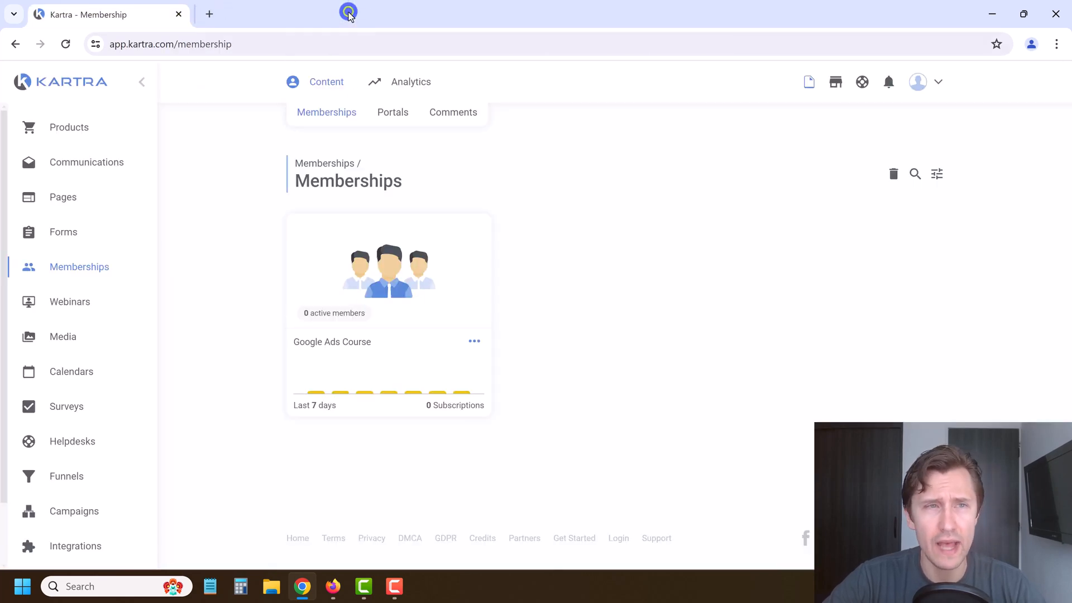